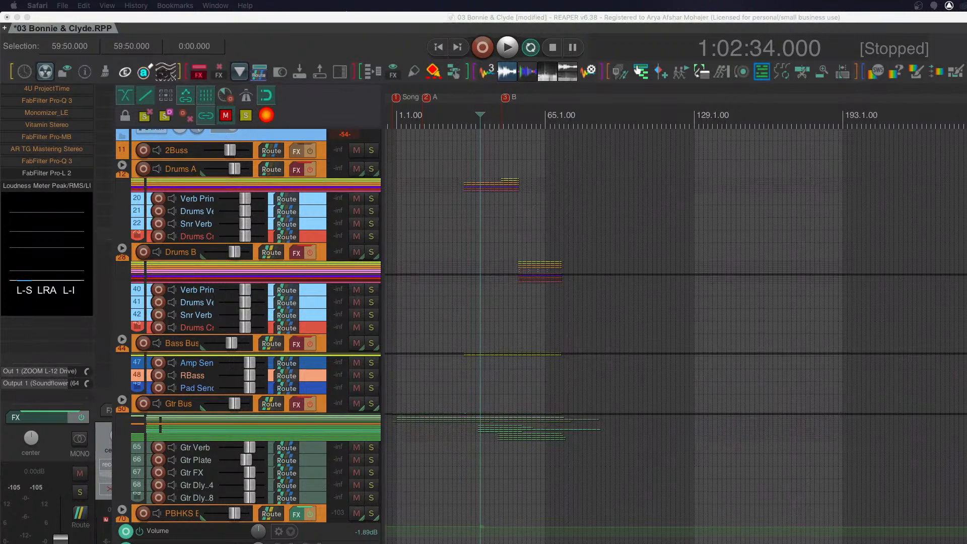
# Expand the Drums A folder and place the edit cursor at the start of its Snr Top item.
pyautogui.scroll(5, 478, 283)
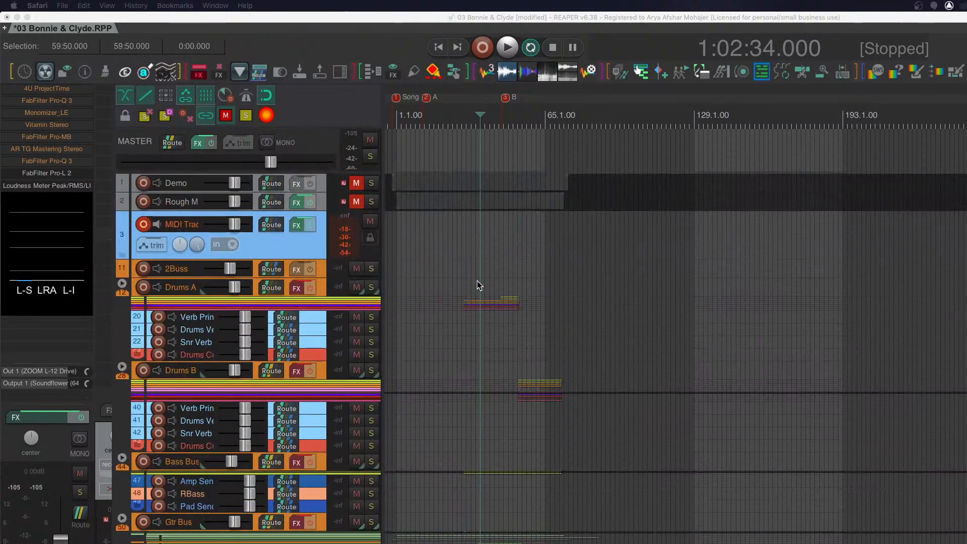
pyautogui.click(123, 284)
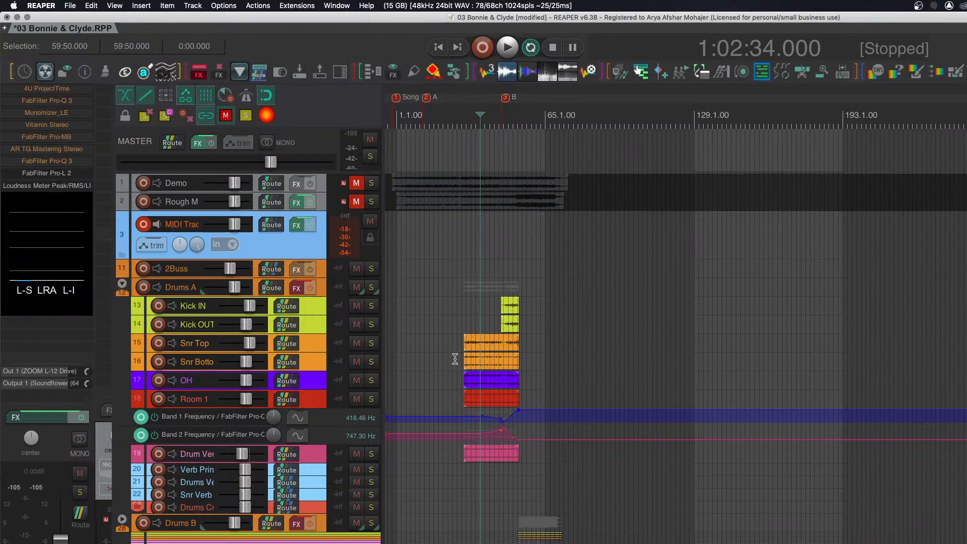
pyautogui.scroll(3, 455, 358)
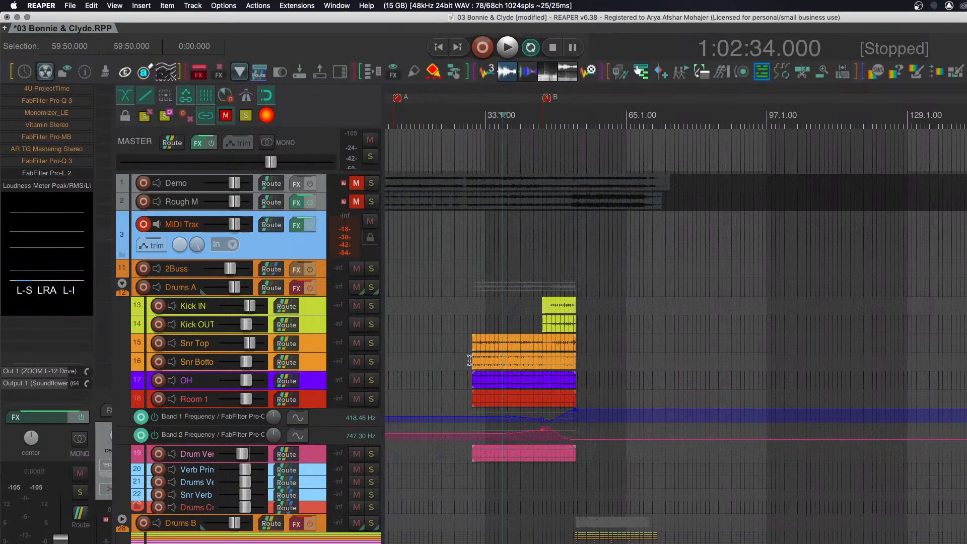
pyautogui.click(466, 345)
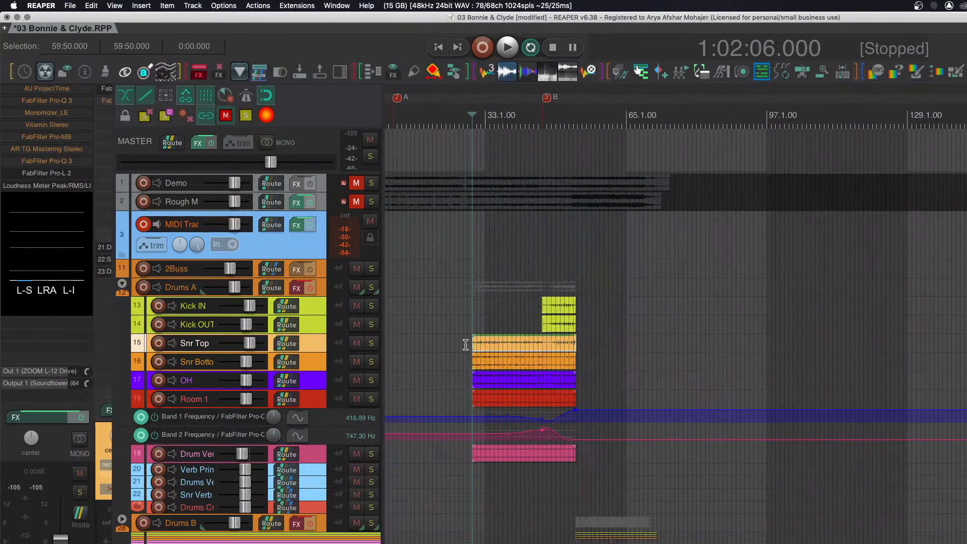
# Solo the Drums A folder and audition it from the start of the Kick IN item at marker B.
pyautogui.scroll(2, 469, 348)
pyautogui.scroll(5, 478, 344)
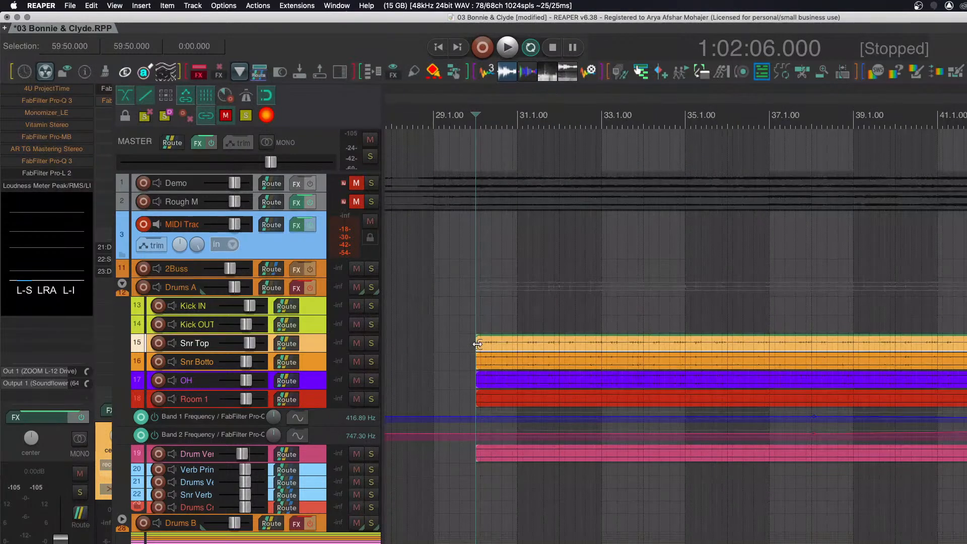
pyautogui.scroll(5, 478, 345)
pyautogui.scroll(-4, 478, 344)
pyautogui.hscroll(1, 477, 345)
pyautogui.hscroll(2, 577, 344)
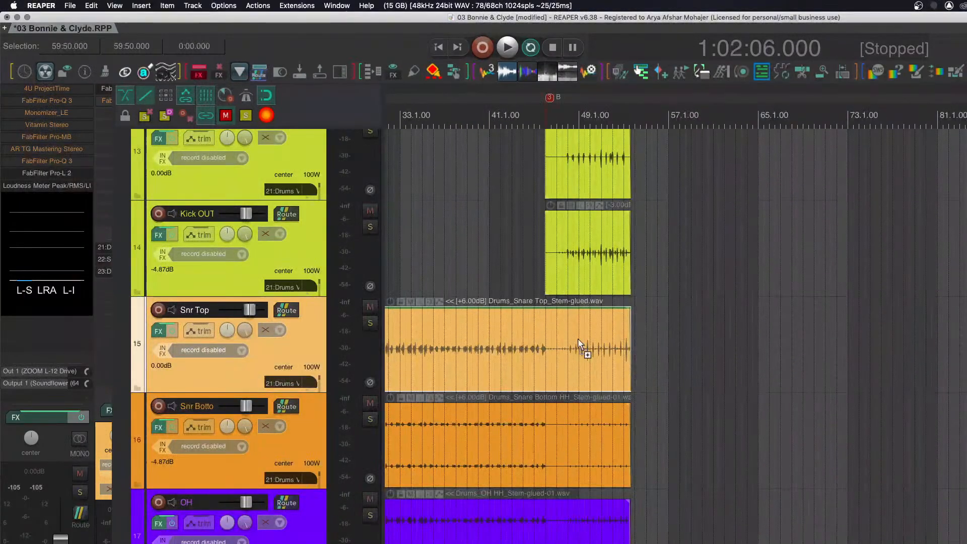
pyautogui.scroll(-3, 578, 337)
pyautogui.scroll(5, 571, 300)
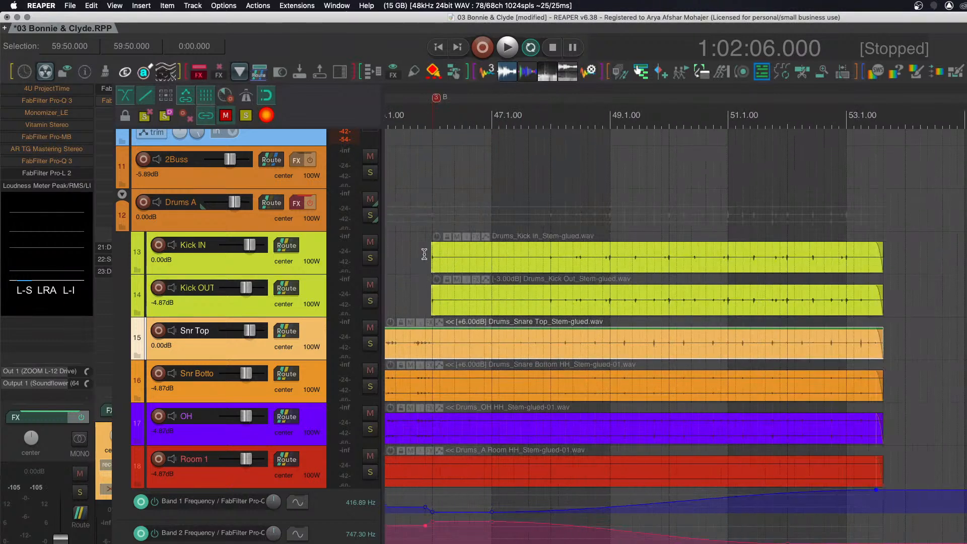
pyautogui.click(425, 255)
pyautogui.click(366, 216)
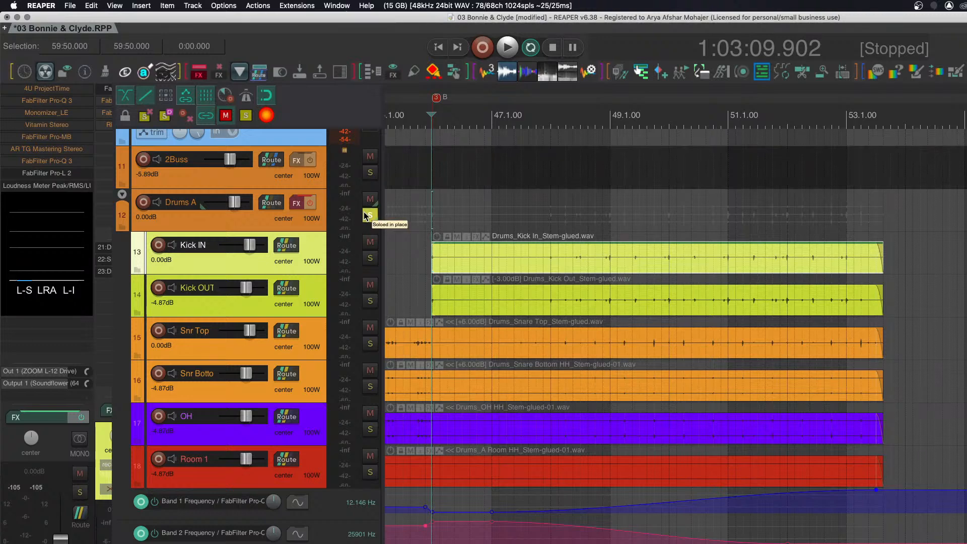
pyautogui.press('space')
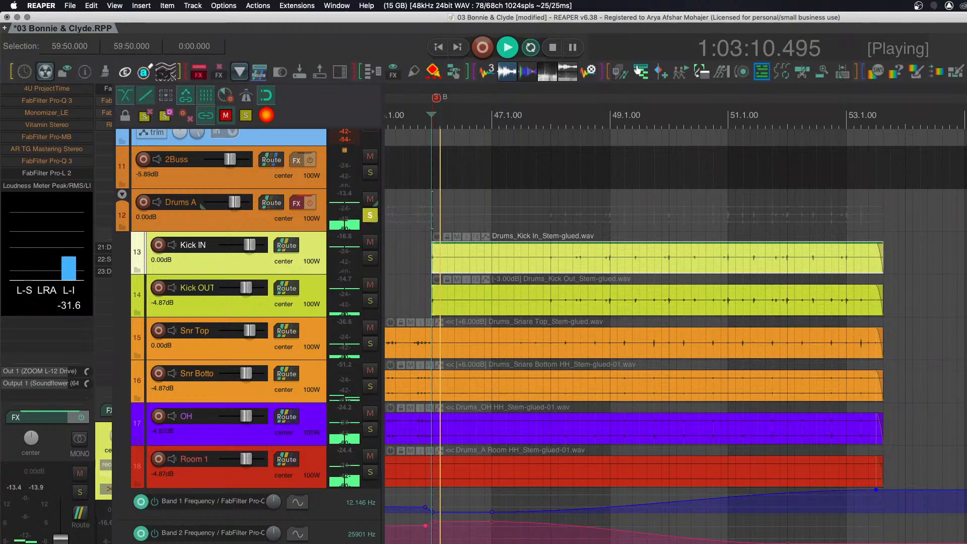
pyautogui.press('space')
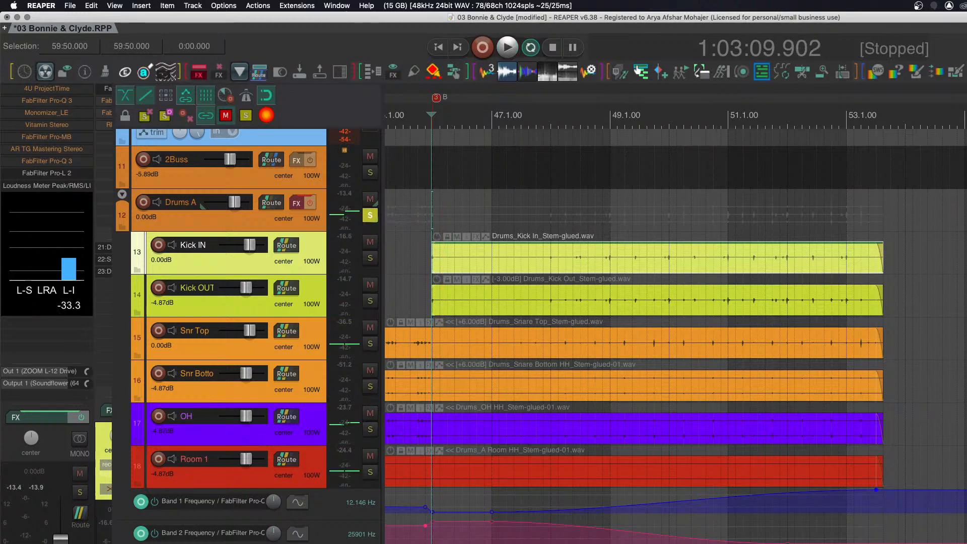
# Check the audio device settings in the preferences and close them without changes.
pyautogui.press('super+comma')
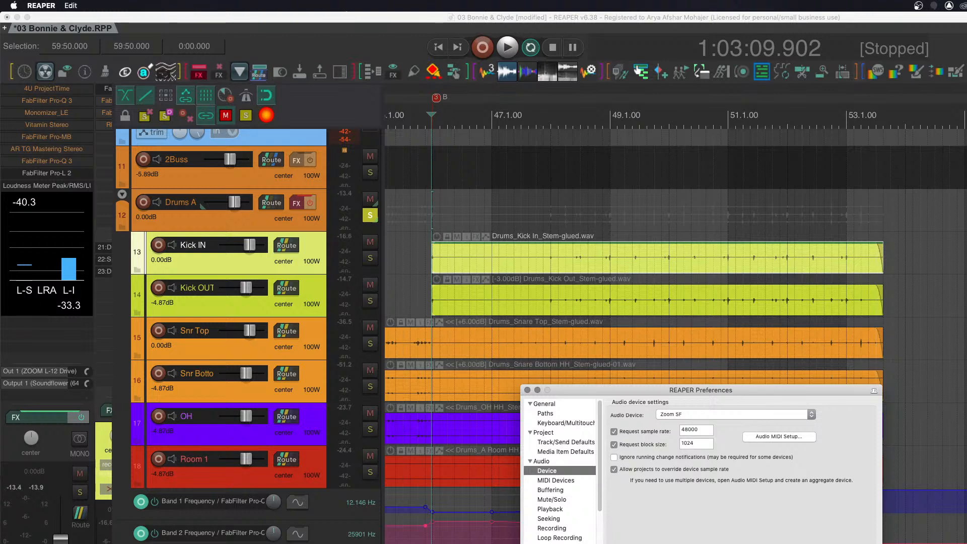
pyautogui.press('Escape')
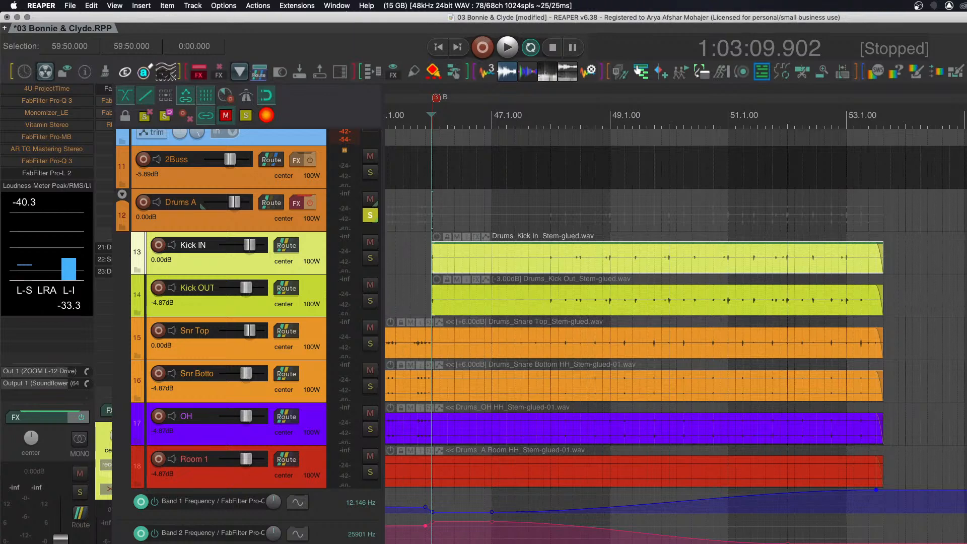
# Mute Drums A and solo Drums B in its place, expanding the Drums B folder.
pyautogui.scroll(-5, 504, 332)
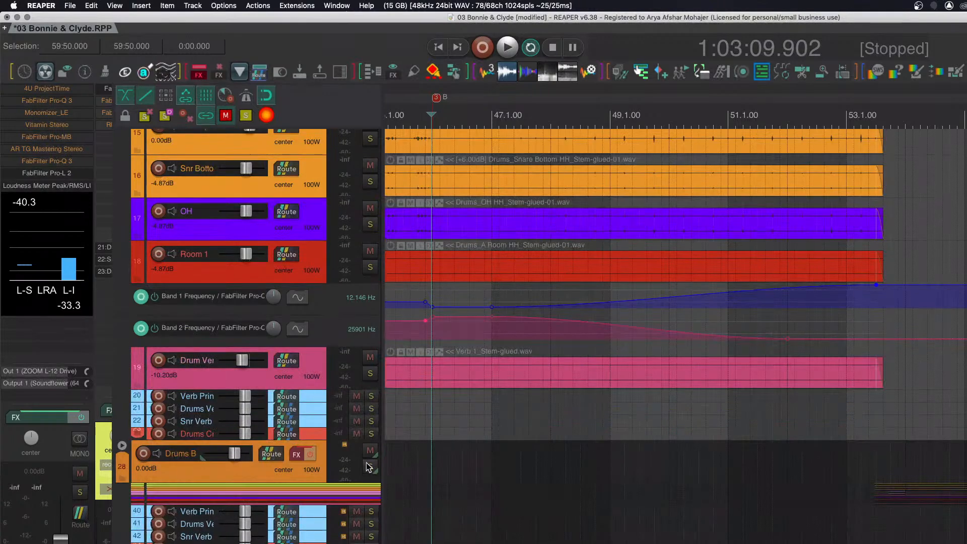
pyautogui.scroll(6, 369, 466)
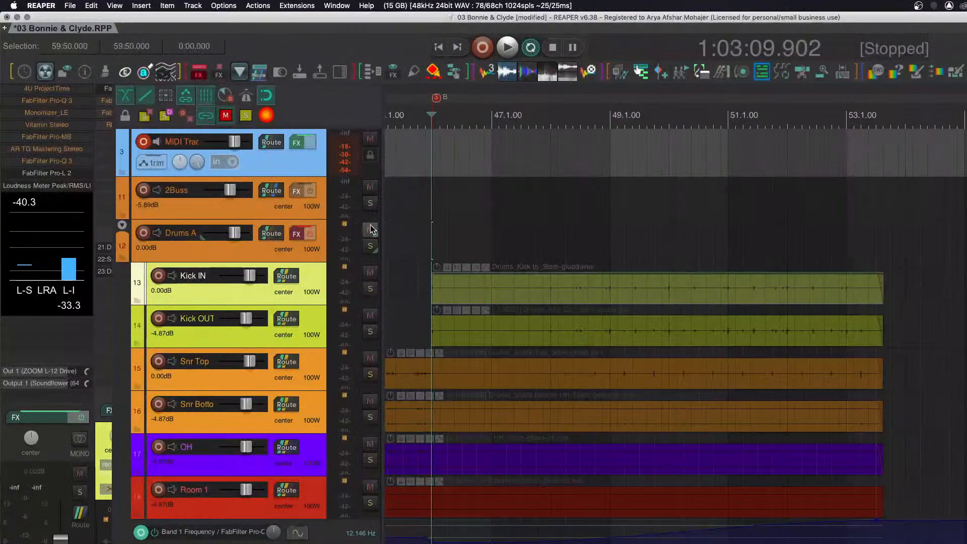
pyautogui.scroll(-8, 654, 478)
pyautogui.hscroll(3, 396, 394)
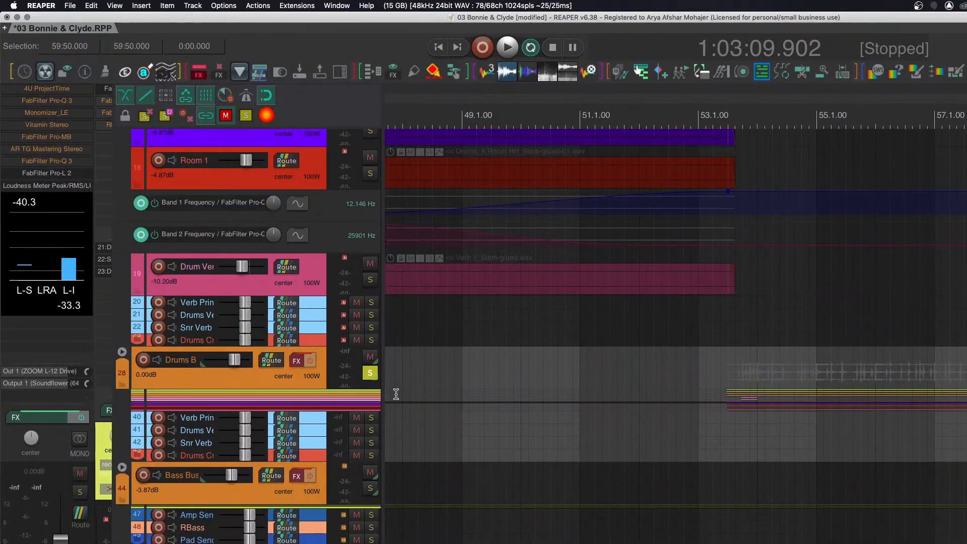
pyautogui.click(123, 353)
# Audition the soloed Drums B folder from the start of its Kick IN item.
pyautogui.click(680, 413)
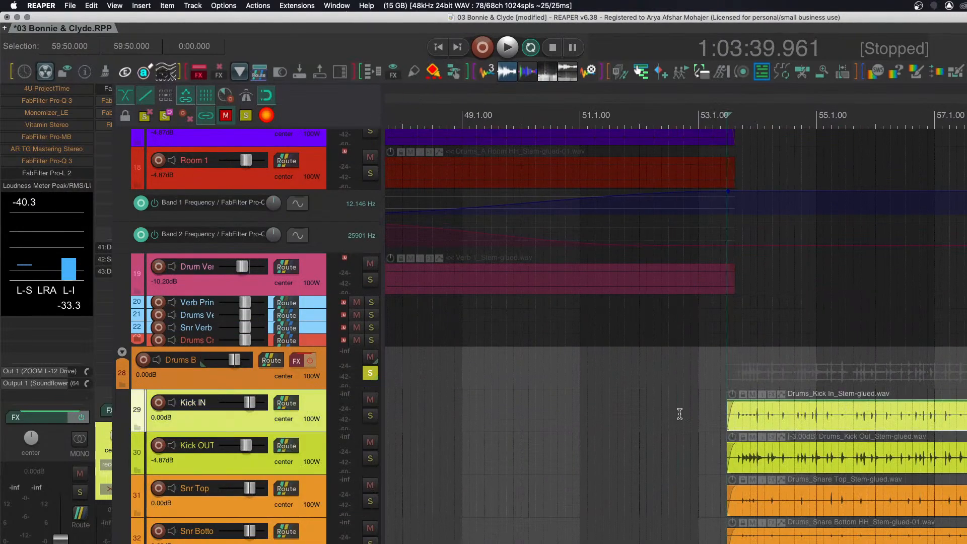
pyautogui.press('space')
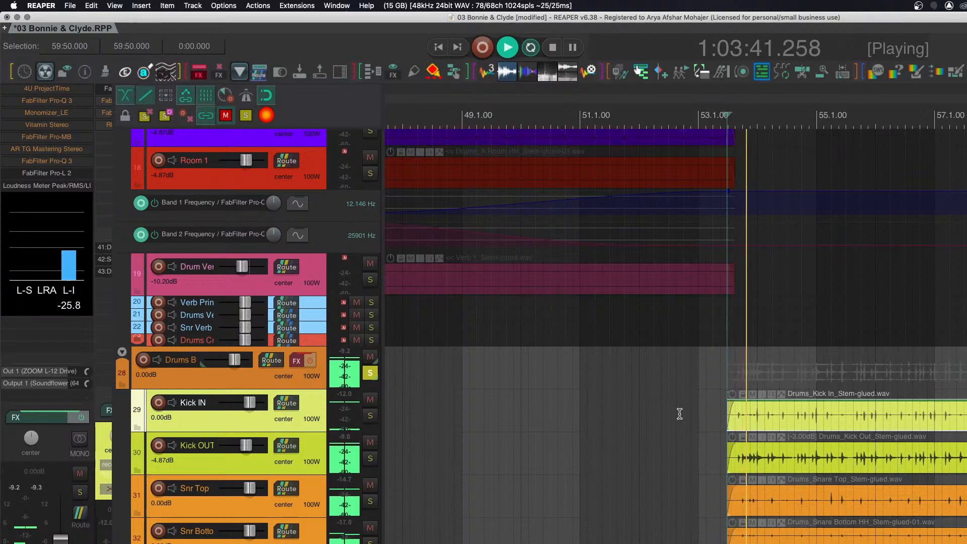
pyautogui.press('space')
# Review all the tracks inside the Drums B folder and play its opening again.
pyautogui.scroll(-3, 680, 414)
pyautogui.scroll(-4, 680, 414)
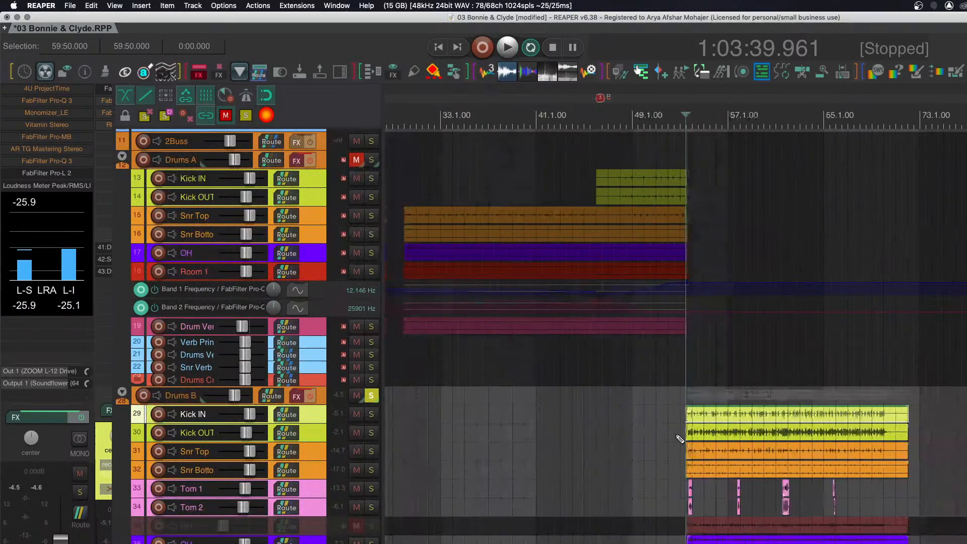
pyautogui.scroll(-5, 677, 423)
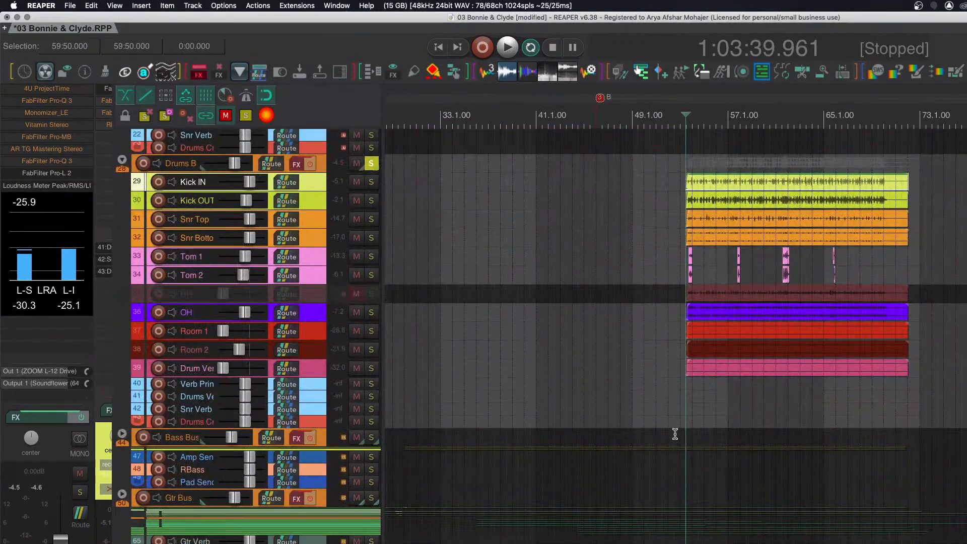
pyautogui.press('super+Tab')
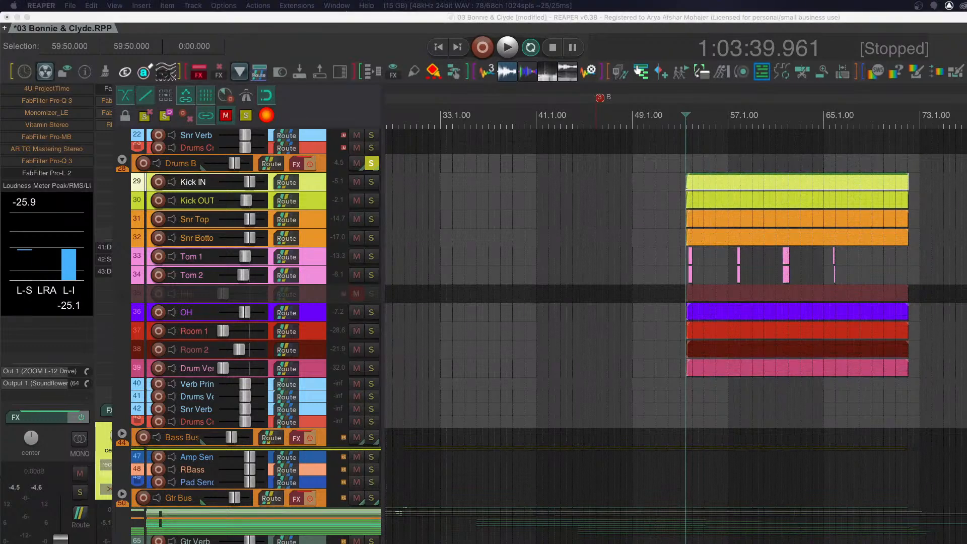
pyautogui.press('super+Tab')
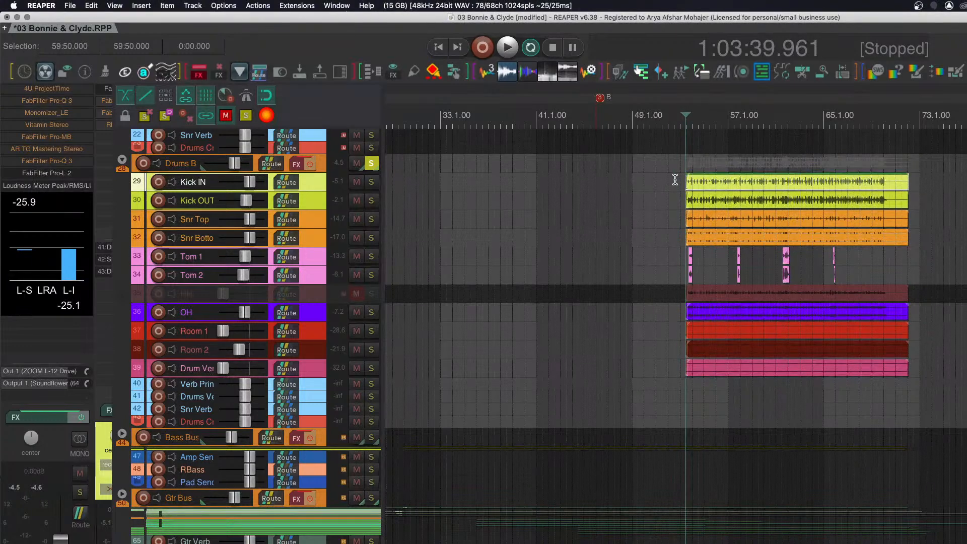
pyautogui.press('space')
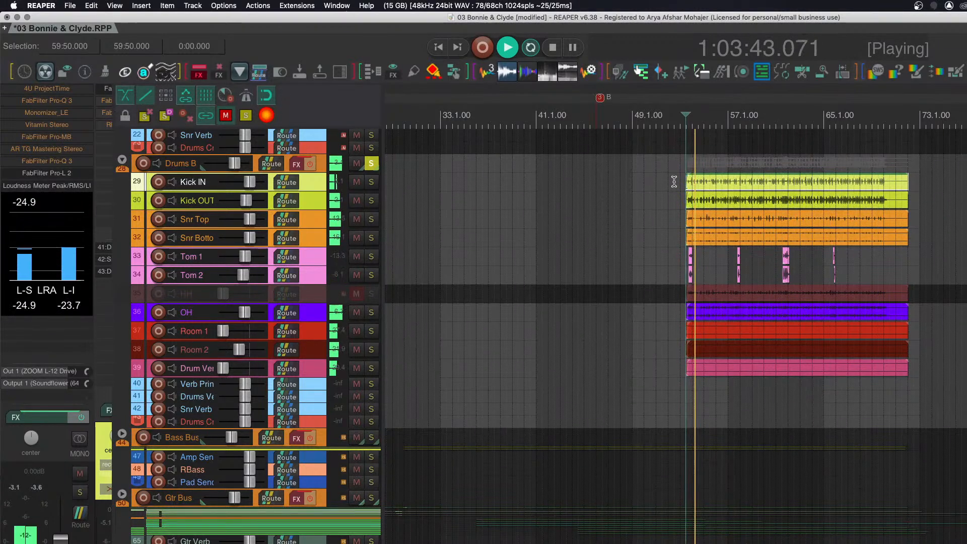
pyautogui.press('space')
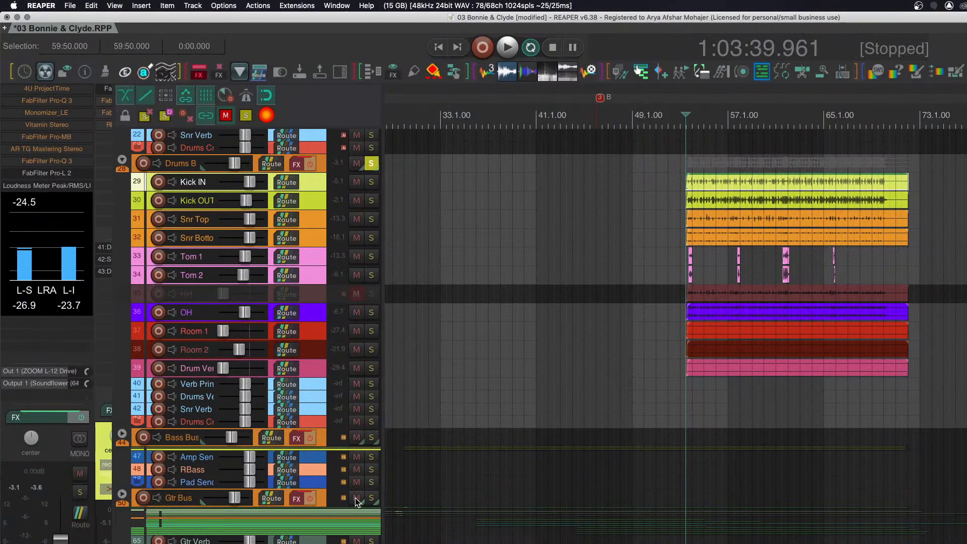
# Mute the Gtr Bus and the Bass Bus.
pyautogui.click(356, 498)
pyautogui.click(357, 437)
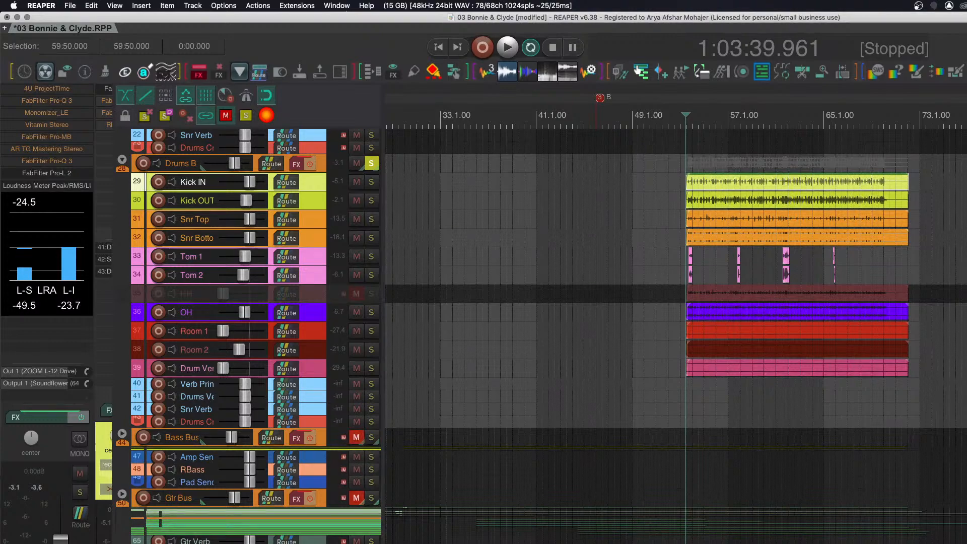
pyautogui.scroll(-3, 504, 282)
# Compare the Drums A and Drums B track layouts, and listen to a long passage of the soloed Drums B.
pyautogui.scroll(15, 697, 446)
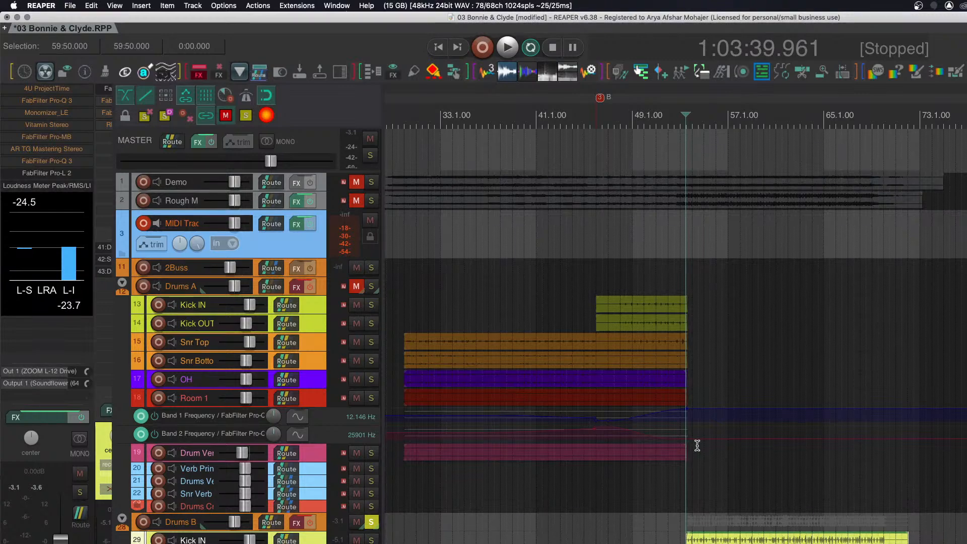
pyautogui.scroll(-3, 697, 447)
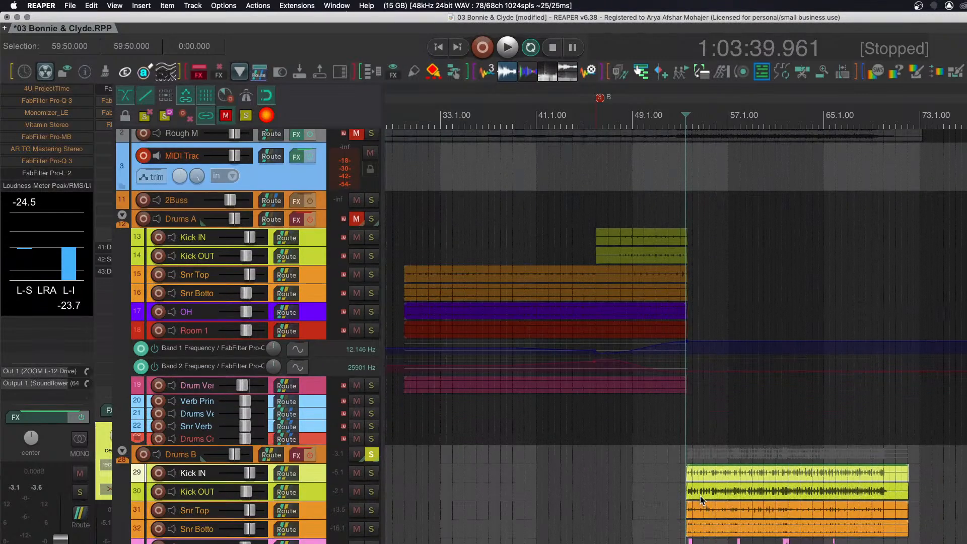
pyautogui.scroll(-3, 445, 407)
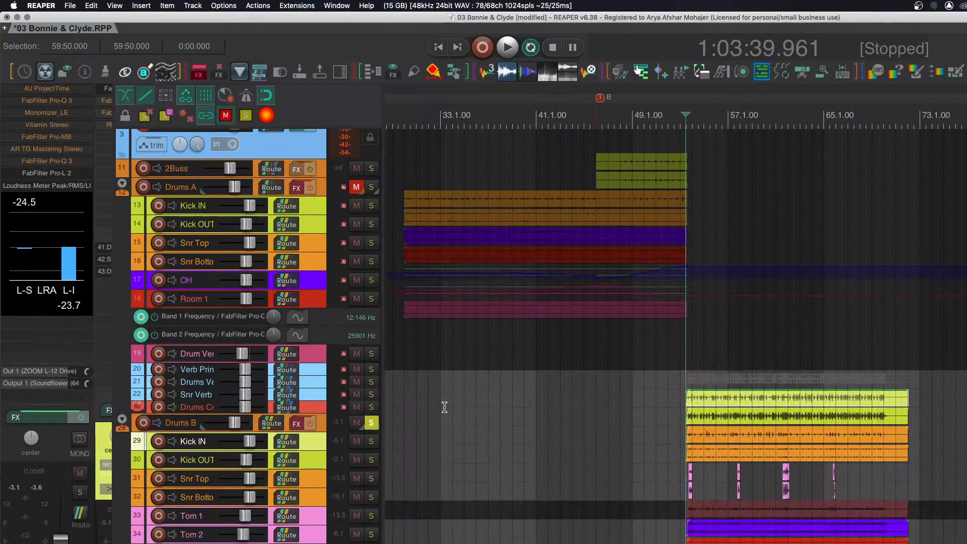
pyautogui.scroll(5, 444, 407)
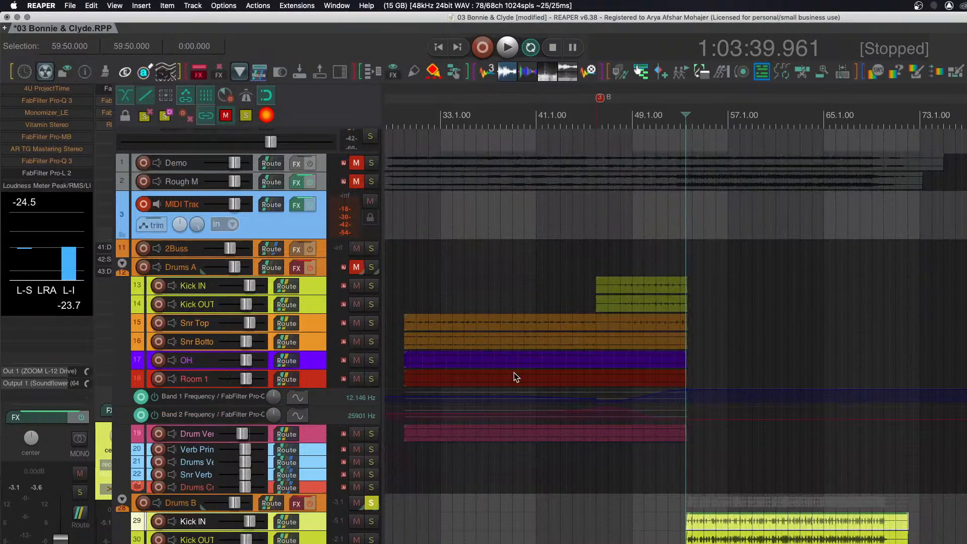
pyautogui.press('space')
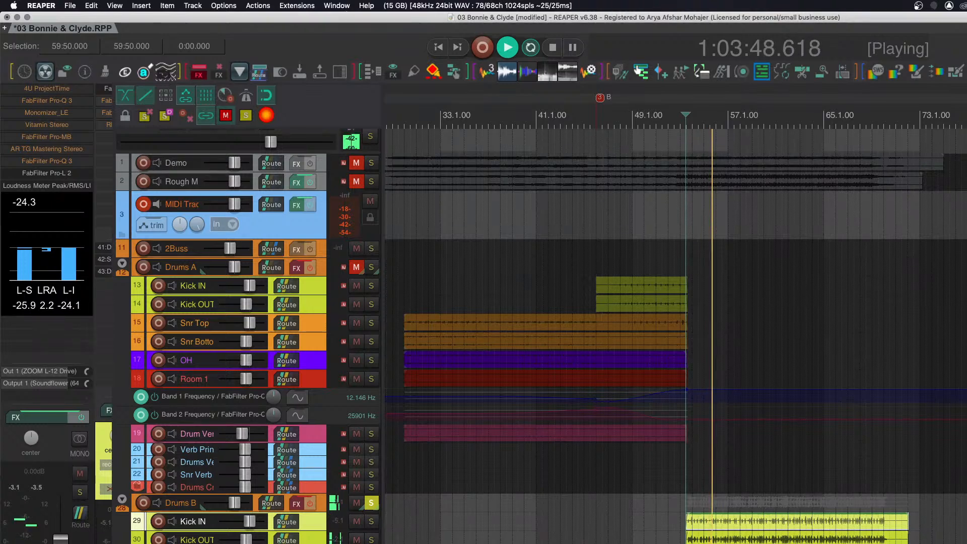
pyautogui.press('super+Tab')
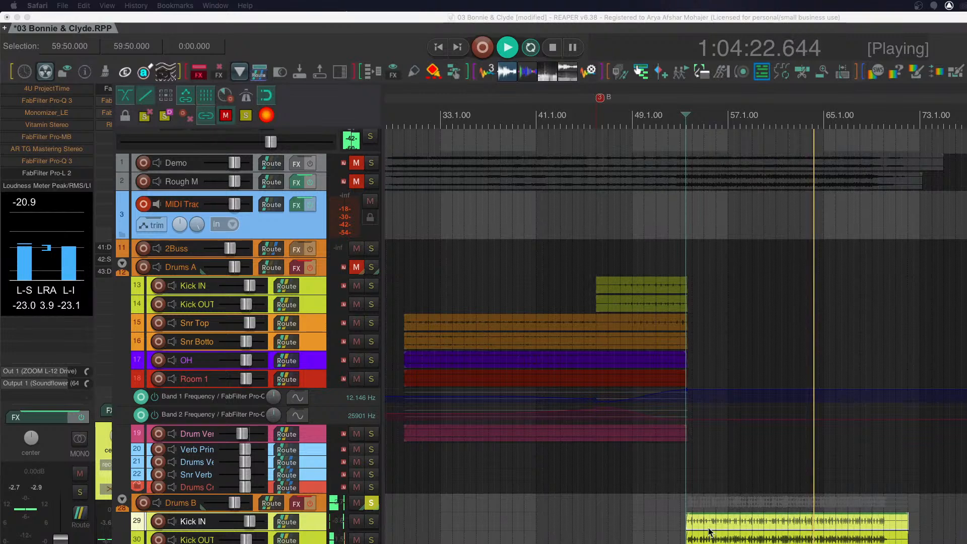
pyautogui.click(680, 524)
pyautogui.click(679, 521)
pyautogui.press('space')
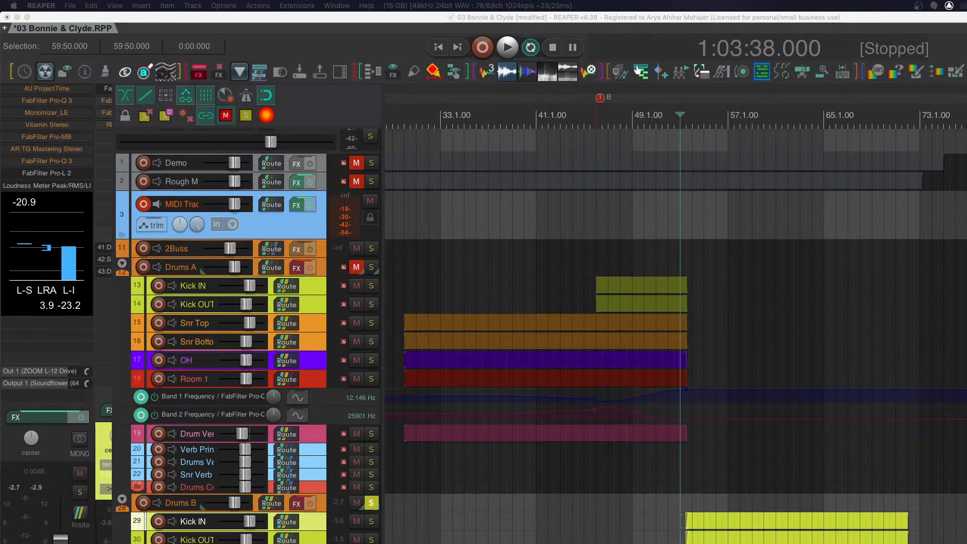
# Play Drums B from the start of its Kick IN item, with the transition from Drums A in close view.
pyautogui.click(662, 532)
pyautogui.hscroll(3, 641, 538)
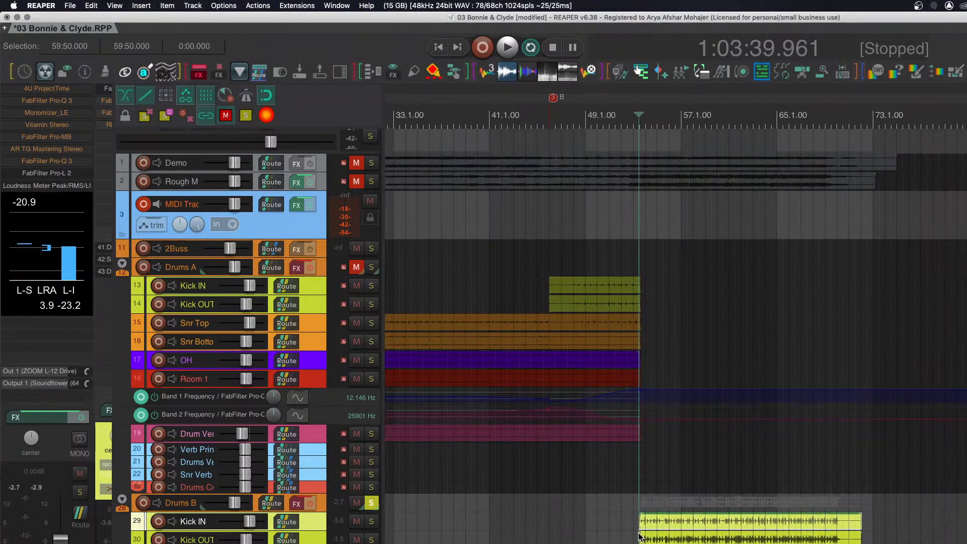
pyautogui.scroll(5, 630, 540)
pyautogui.scroll(5, 629, 540)
pyautogui.scroll(5, 630, 540)
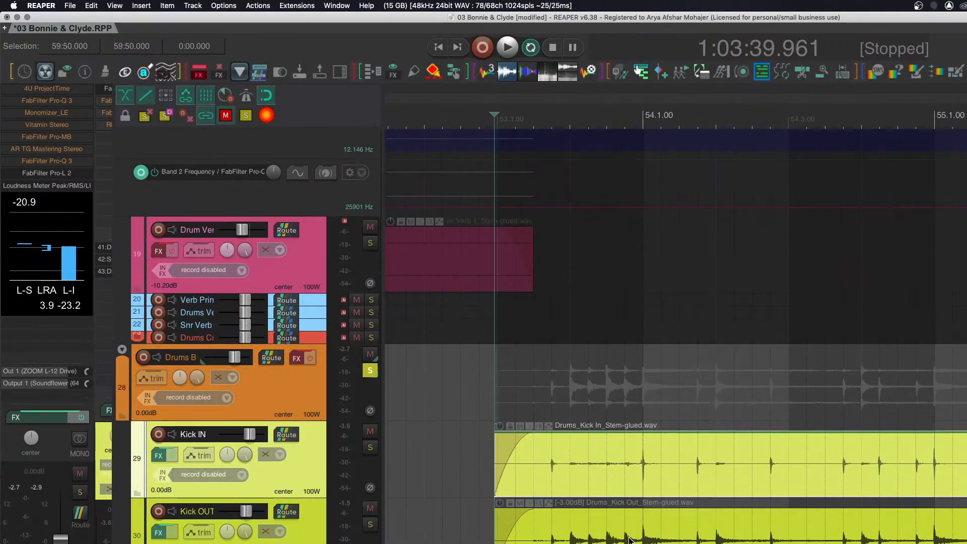
pyautogui.press('space')
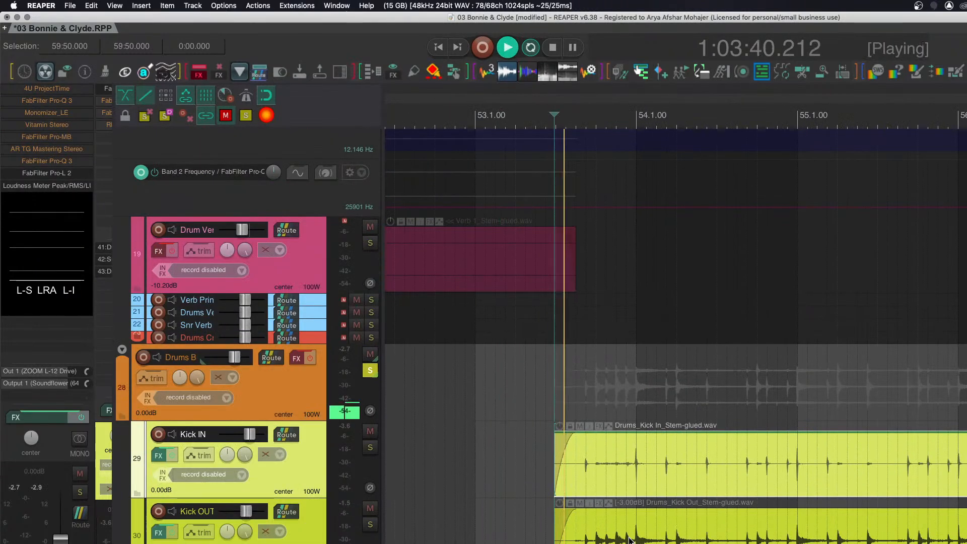
pyautogui.scroll(3, 593, 539)
pyautogui.scroll(-3, 593, 539)
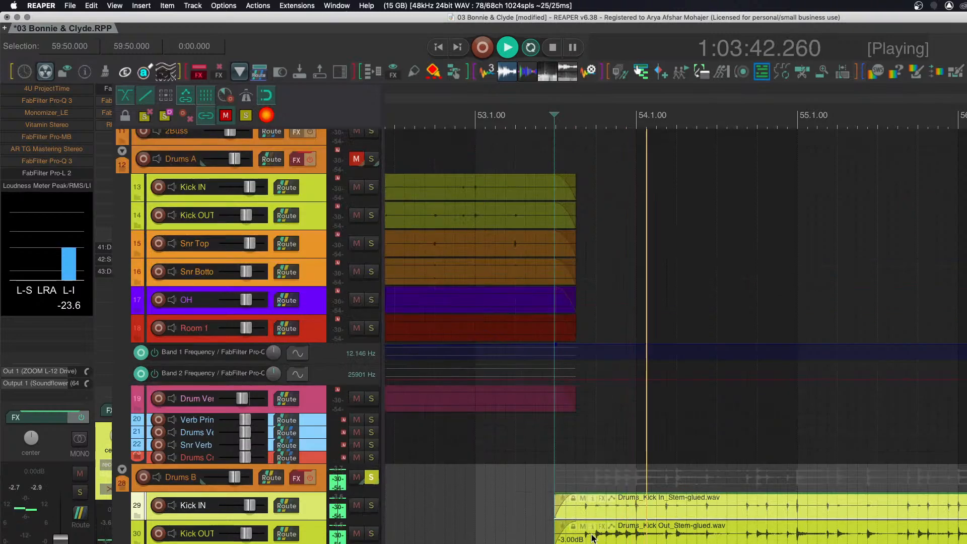
# In the Drums B Kick OUT track's Pro-G, lower the upward ratio to about 1.03:1 and switch the style to Classic.
pyautogui.scroll(-4, 579, 540)
pyautogui.scroll(2, 571, 541)
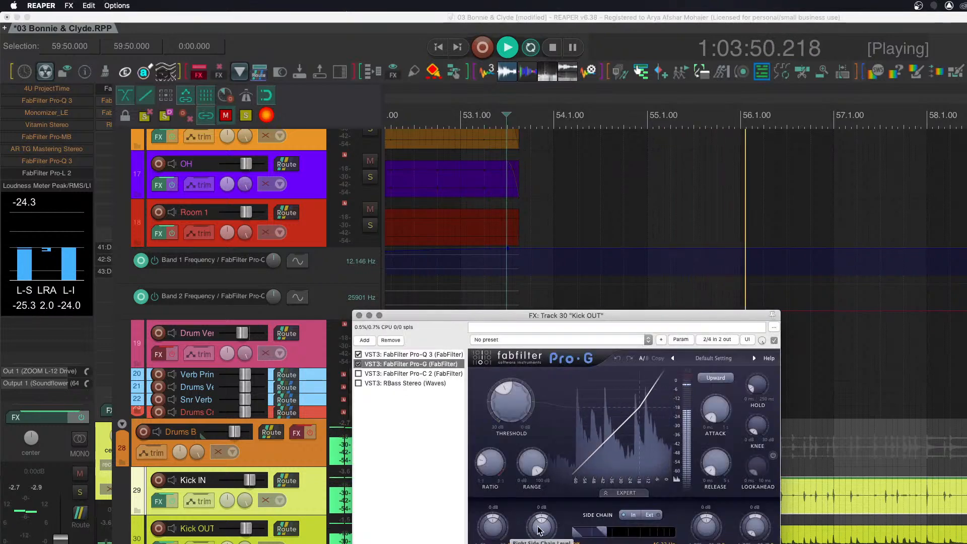
pyautogui.moveTo(538, 471)
pyautogui.moveTo(537, 471); pyautogui.dragTo(487, 478)
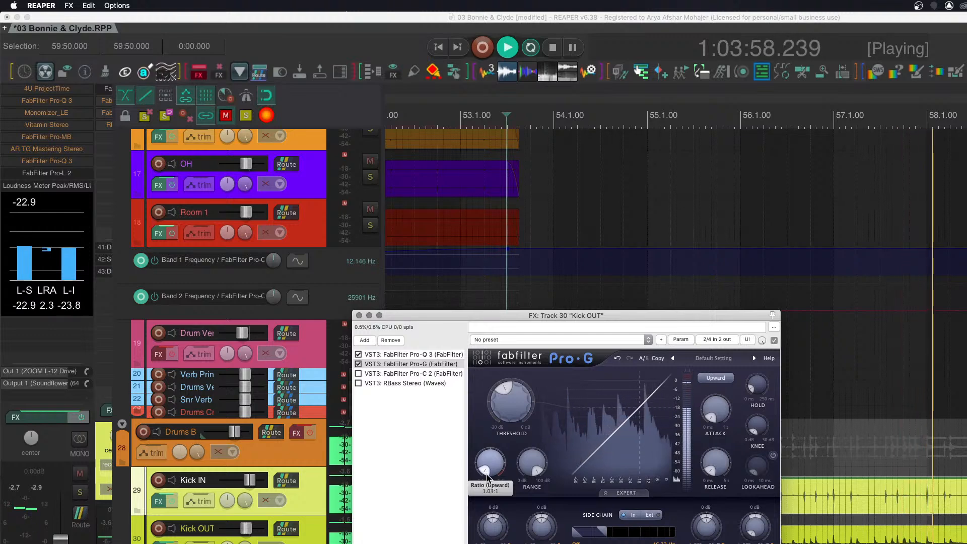
pyautogui.click(716, 378)
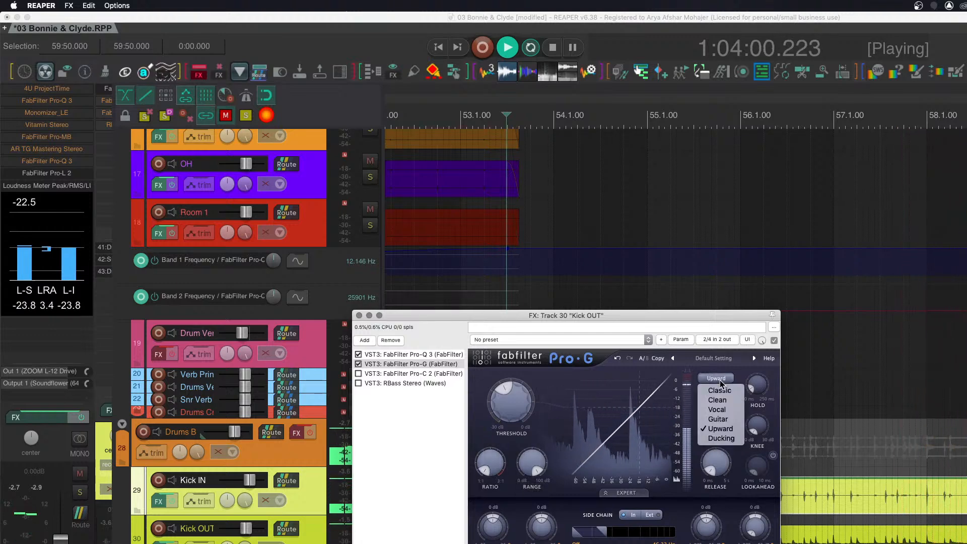
pyautogui.click(719, 380)
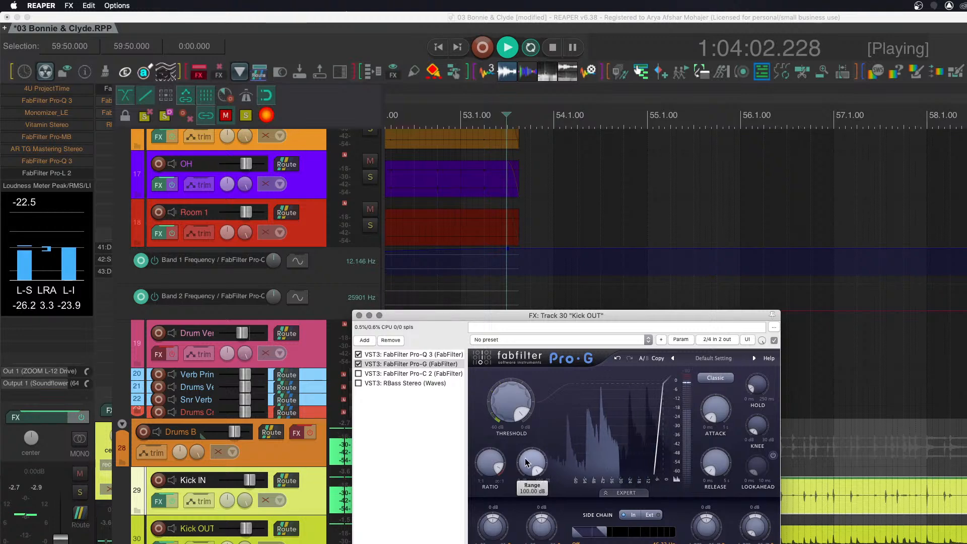
# Set the Kick OUT Pro-G threshold to about -20.12 dB, close the effect window and stop playback.
pyautogui.moveTo(509, 425)
pyautogui.mouseDown()
pyautogui.moveTo(509, 400)
pyautogui.moveTo(506, 443)
pyautogui.mouseUp()
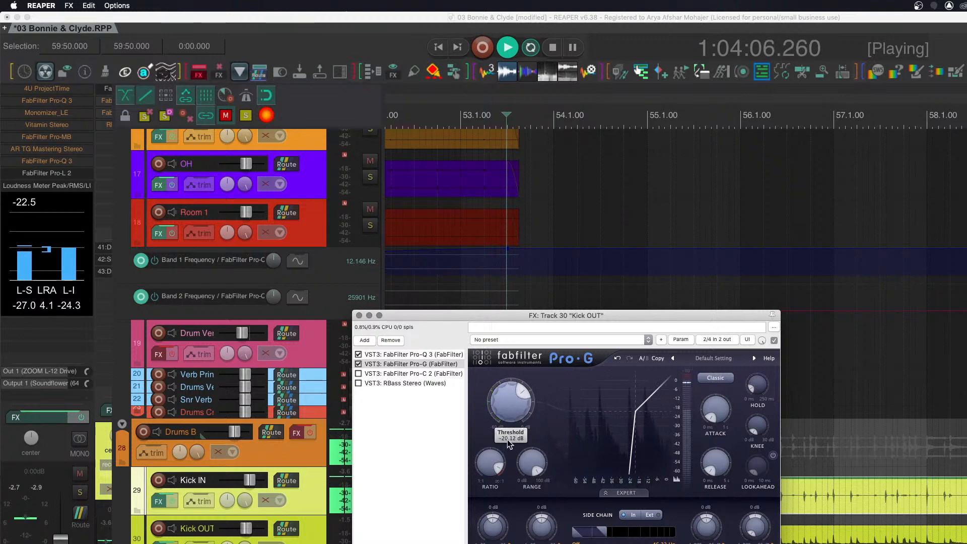
pyautogui.moveTo(535, 461)
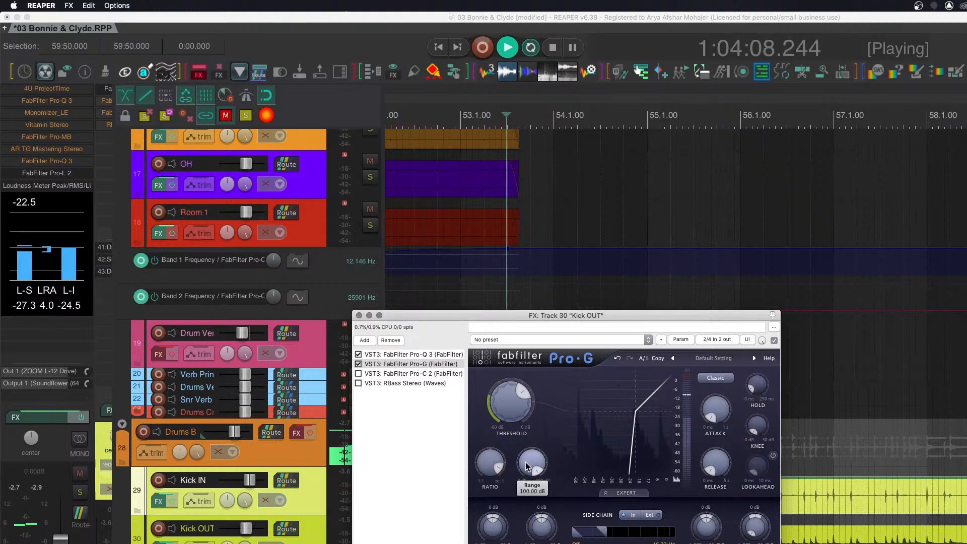
pyautogui.moveTo(482, 476)
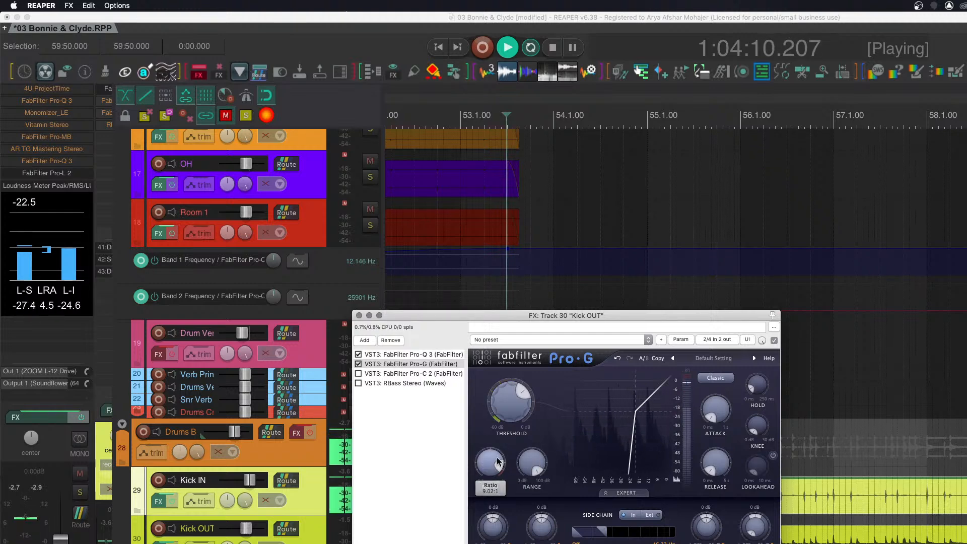
pyautogui.click(359, 316)
pyautogui.scroll(-5, 520, 494)
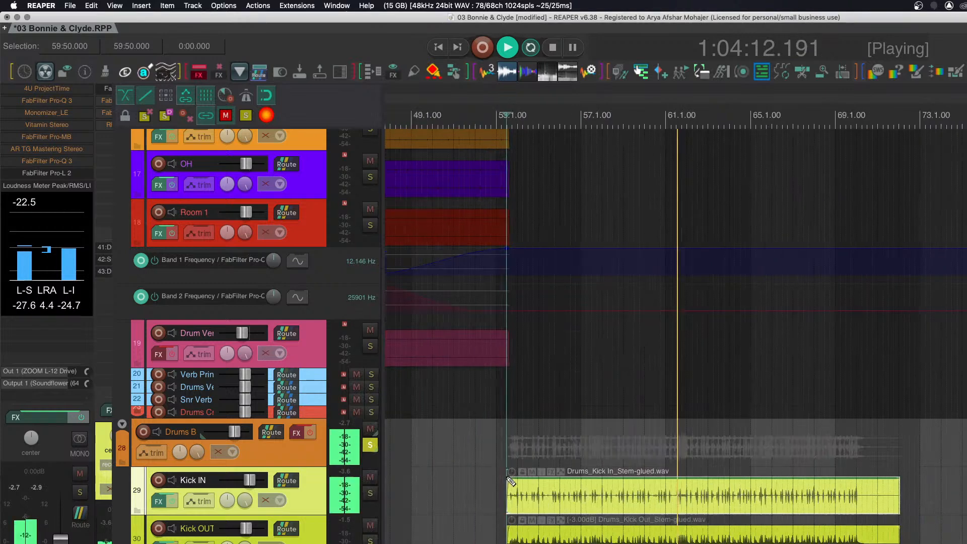
pyautogui.scroll(-2, 605, 510)
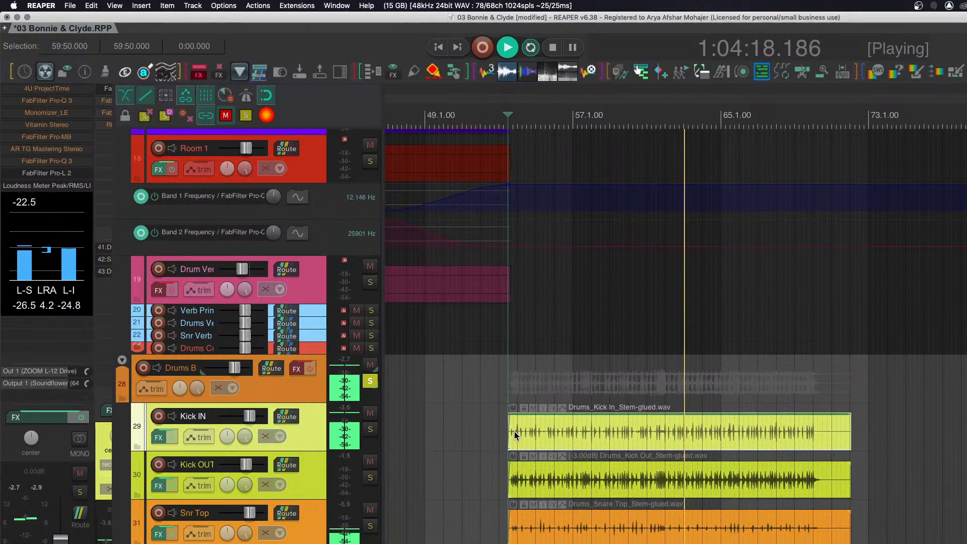
pyautogui.press('space')
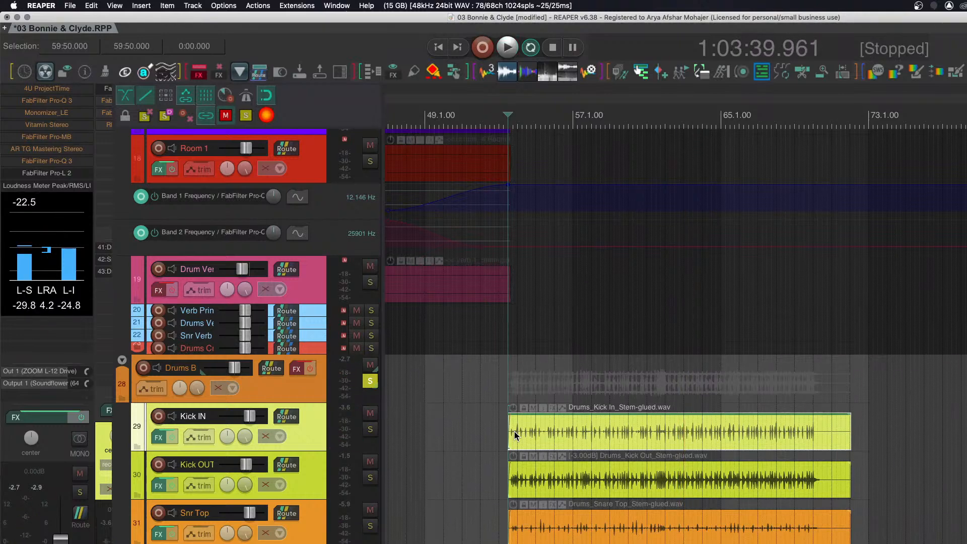
# Remove one surplus track from the Drums B folder.
pyautogui.scroll(-3, 514, 434)
pyautogui.scroll(-1, 515, 432)
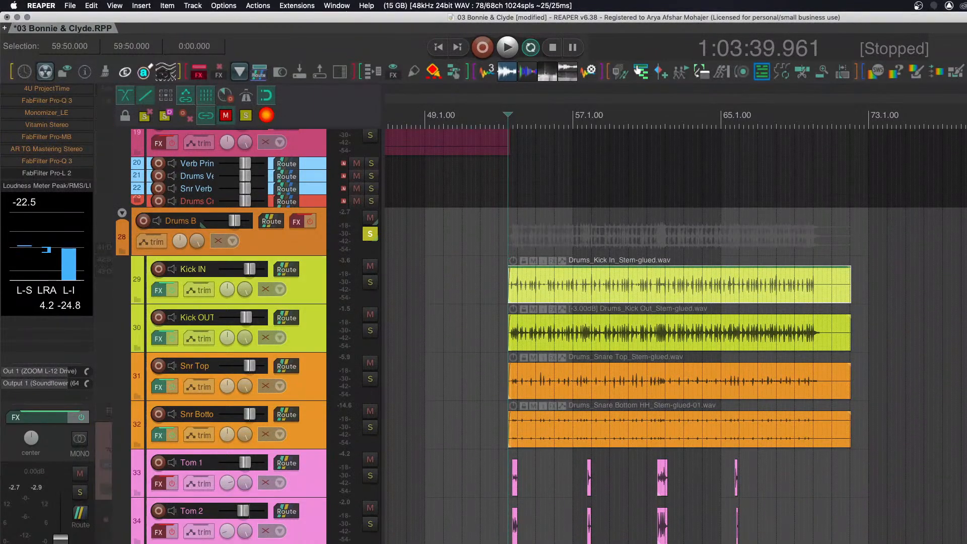
pyautogui.rightClick(321, 419)
pyautogui.click(347, 482)
pyautogui.scroll(-2, 407, 512)
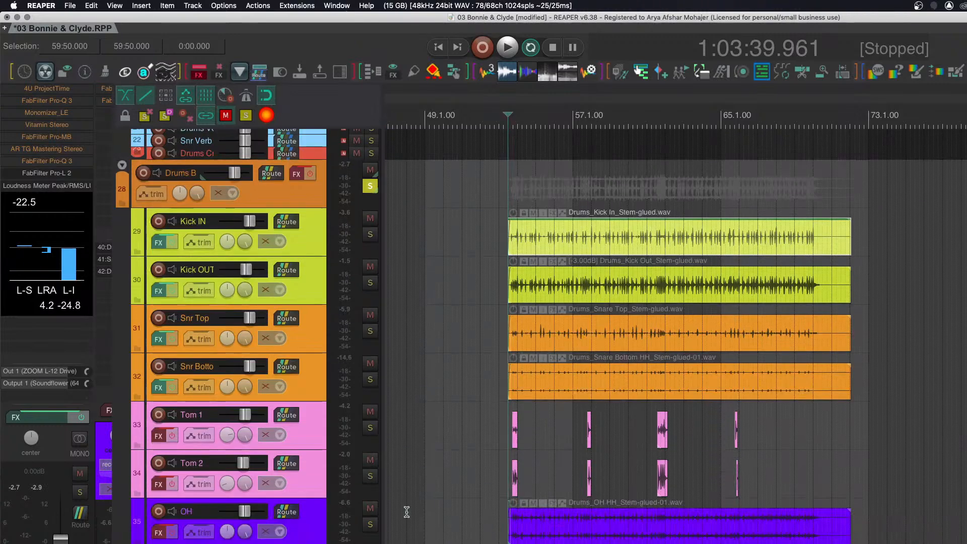
# Play the soloed Drums B folder from its opening with all of its drum tracks in view.
pyautogui.hscroll(3, 407, 512)
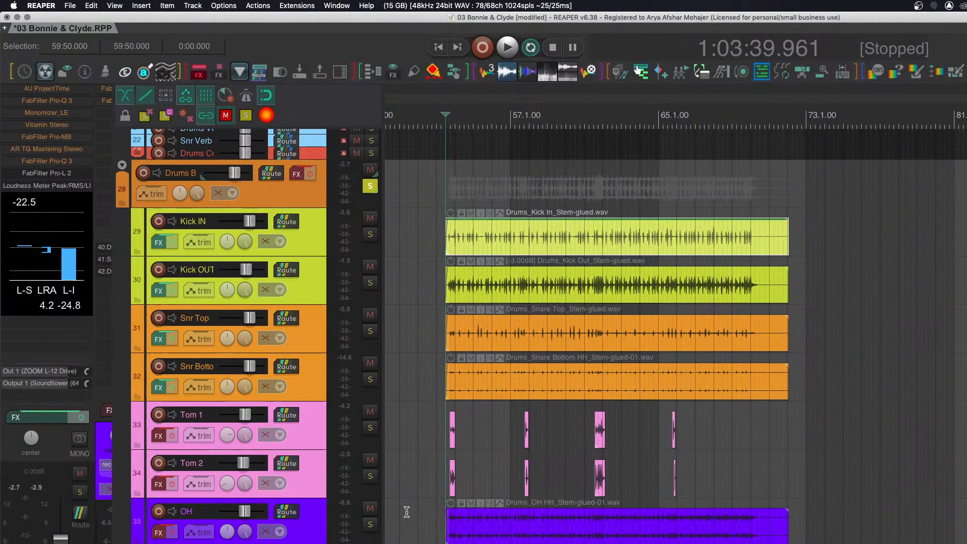
pyautogui.scroll(6, 421, 293)
pyautogui.hscroll(4, 514, 304)
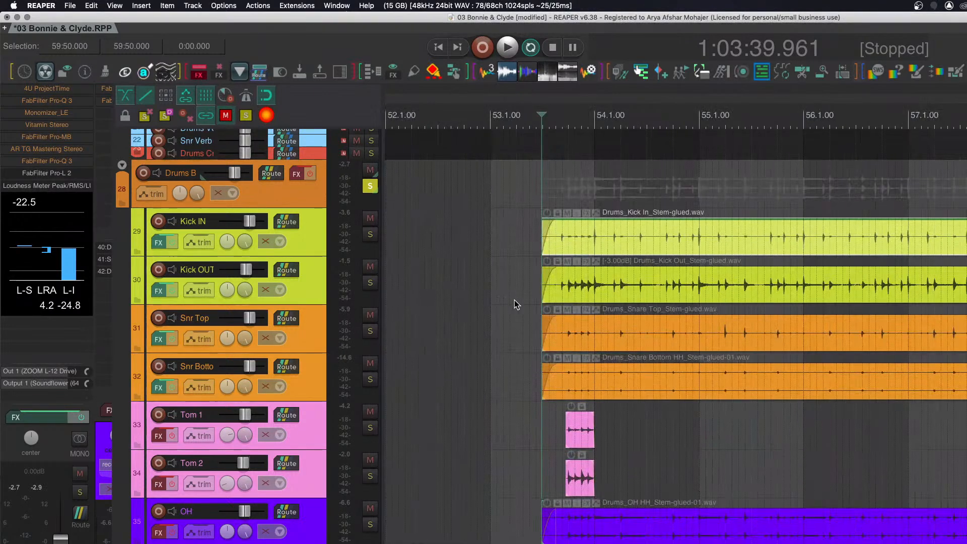
pyautogui.scroll(-3, 514, 305)
pyautogui.scroll(1, 512, 303)
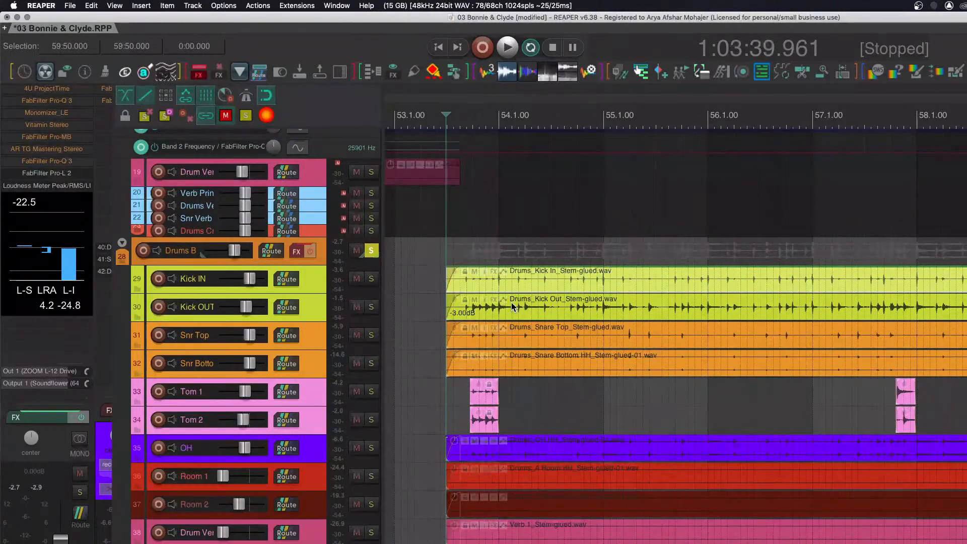
pyautogui.scroll(-3, 513, 305)
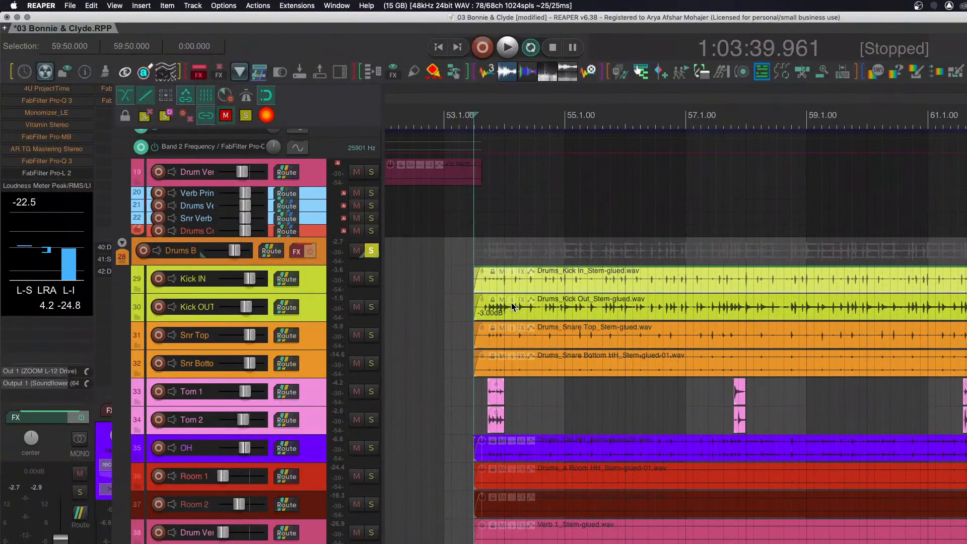
pyautogui.press('space')
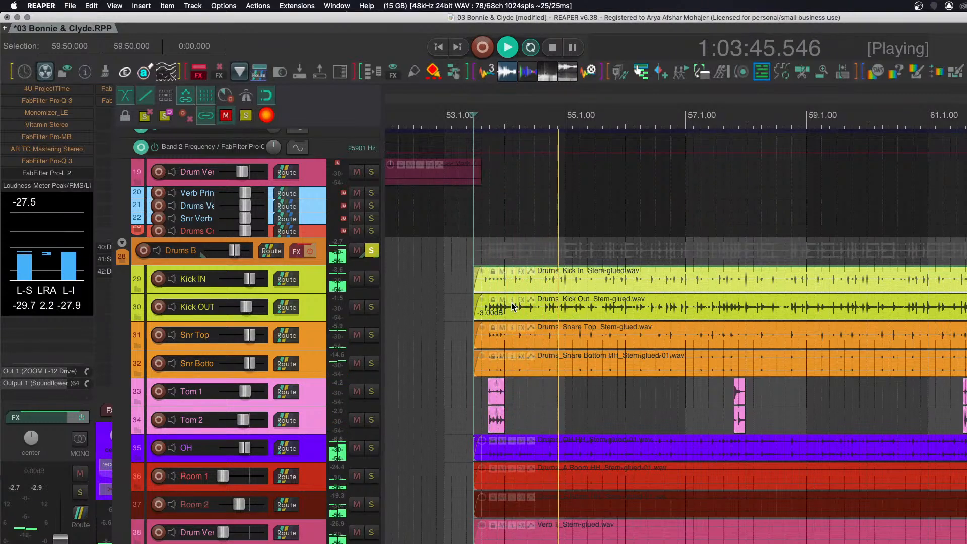
# Reopen the Kick OUT effects and set the Pro-G threshold to about -39.1 dB while the drums play.
pyautogui.click(313, 314)
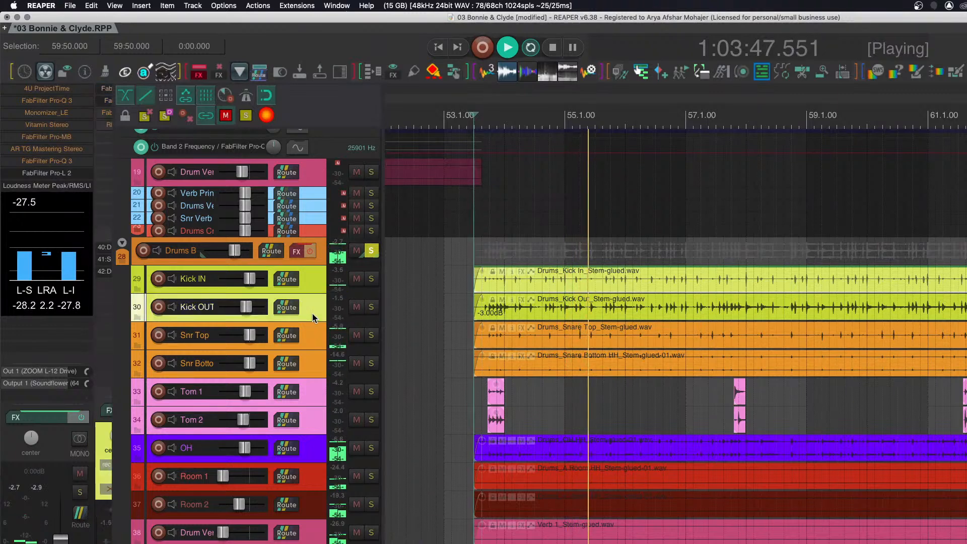
pyautogui.press('f')
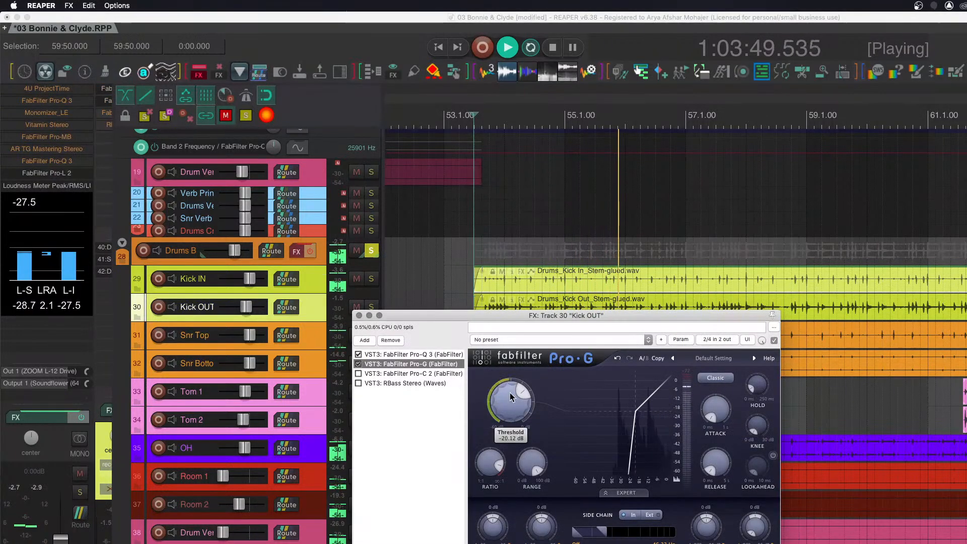
pyautogui.moveTo(511, 395)
pyautogui.mouseDown()
pyautogui.moveTo(509, 437)
pyautogui.moveTo(505, 397)
pyautogui.mouseUp()
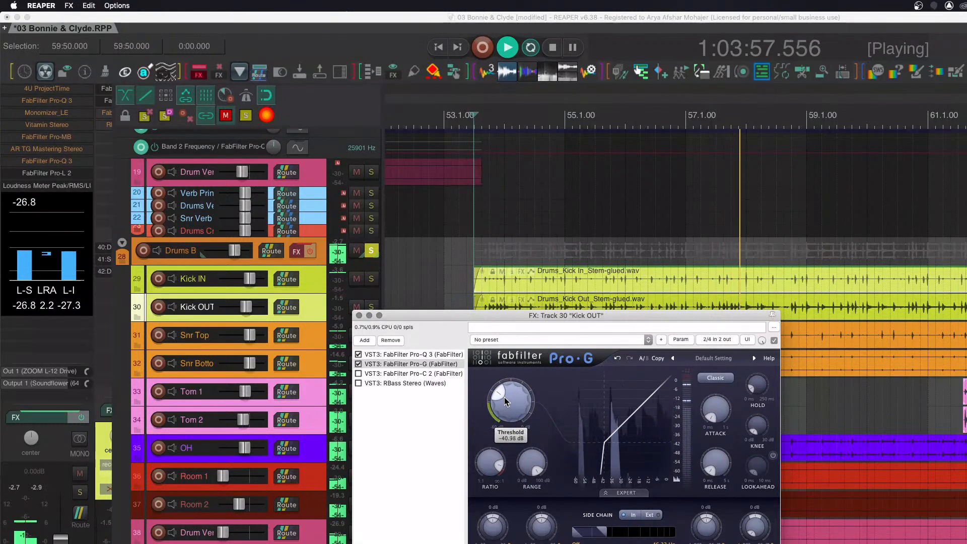
pyautogui.click(359, 316)
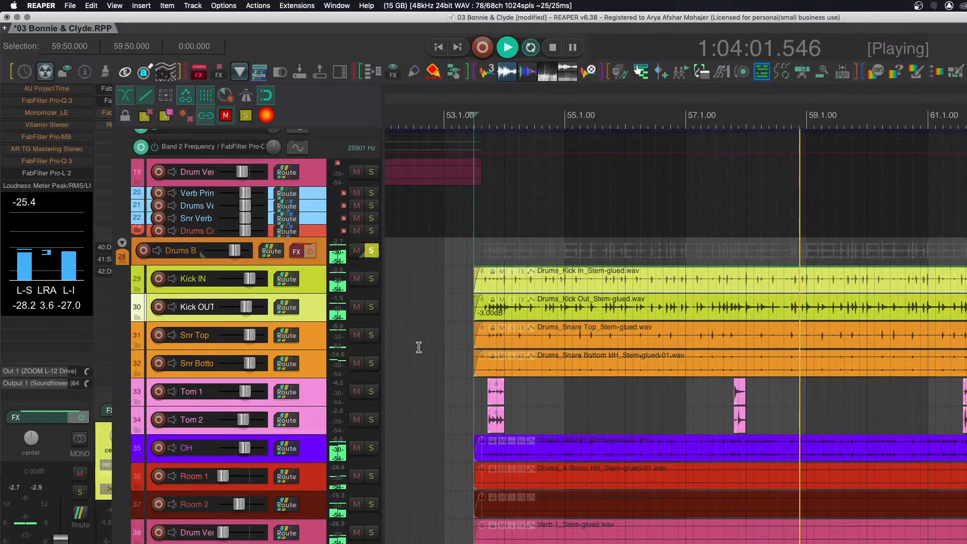
pyautogui.hscroll(1, 419, 348)
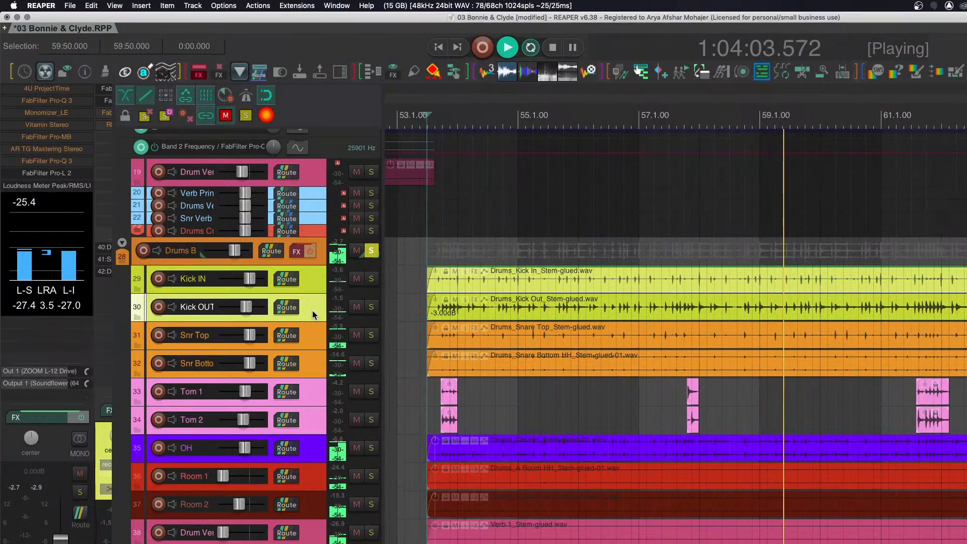
# Lengthen the Kick OUT Pro-G release to about 5.4 ms and stop playback.
pyautogui.press('f')
pyautogui.moveTo(715, 461)
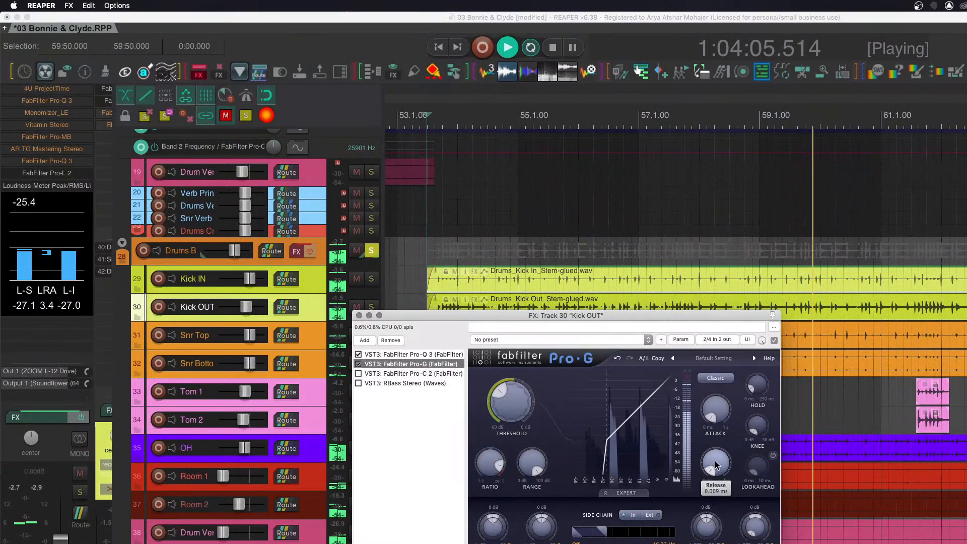
pyautogui.moveTo(715, 459); pyautogui.dragTo(711, 447)
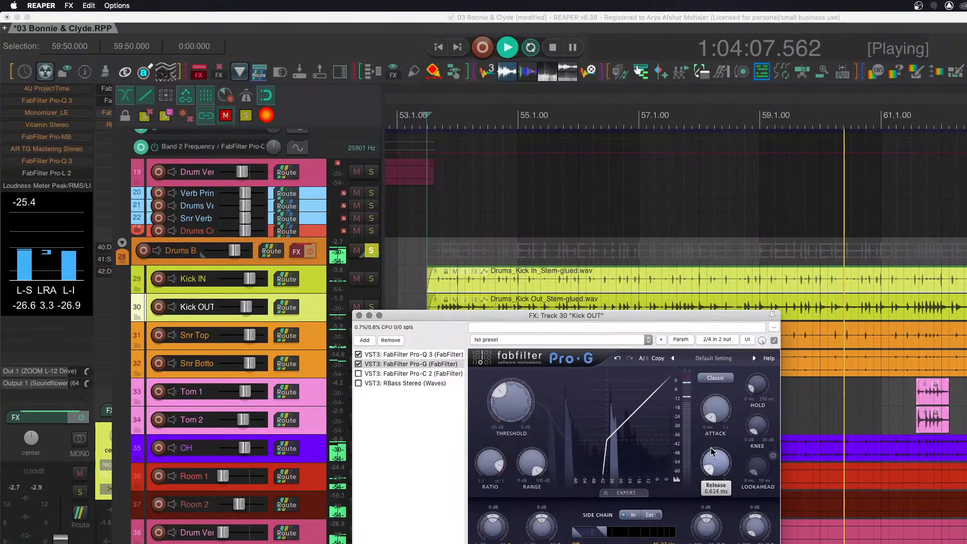
pyautogui.press('space')
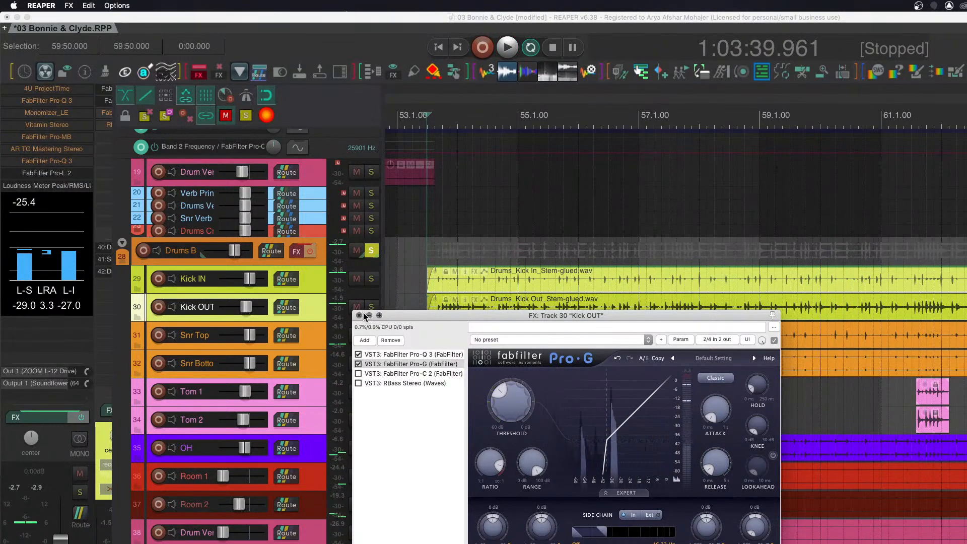
# Close the effect window, solo Kick OUT and play it from 1:03:44.500.
pyautogui.click(359, 315)
pyautogui.click(371, 307)
pyautogui.click(496, 242)
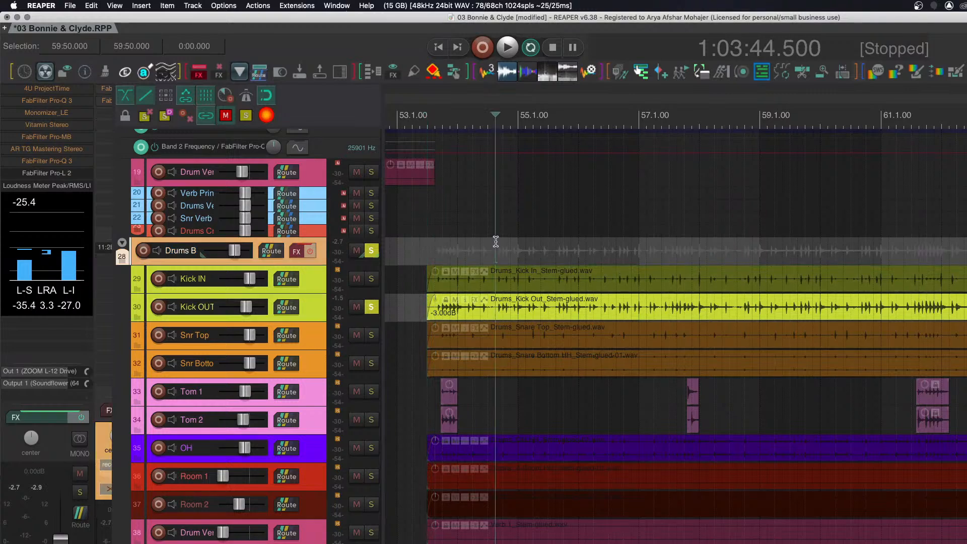
pyautogui.press('space')
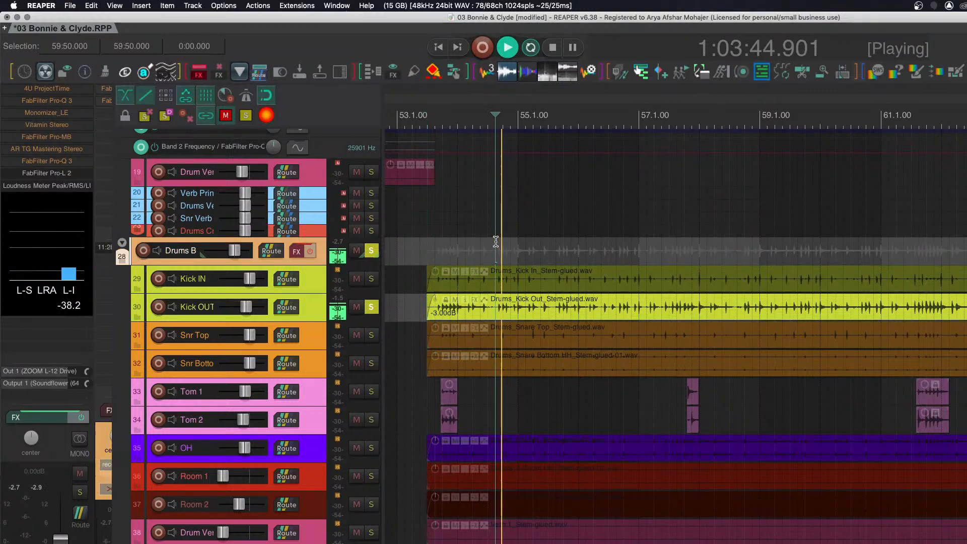
# Raise the upper cutoff of the Kick OUT Pro-G side-chain filter while listening to the soloed track.
pyautogui.click(318, 306)
pyautogui.press('f')
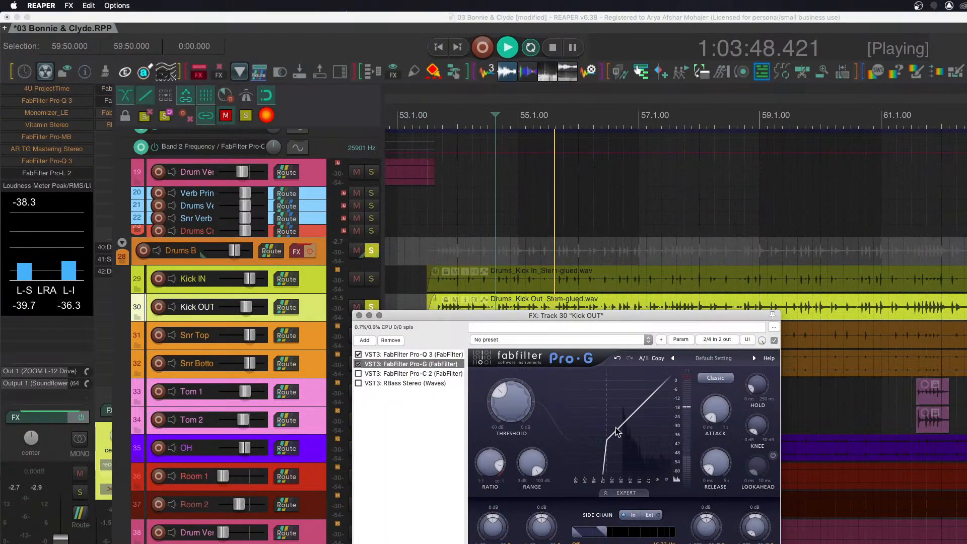
pyautogui.moveTo(714, 417)
pyautogui.mouseDown()
pyautogui.moveTo(713, 404)
pyautogui.moveTo(712, 420)
pyautogui.mouseUp()
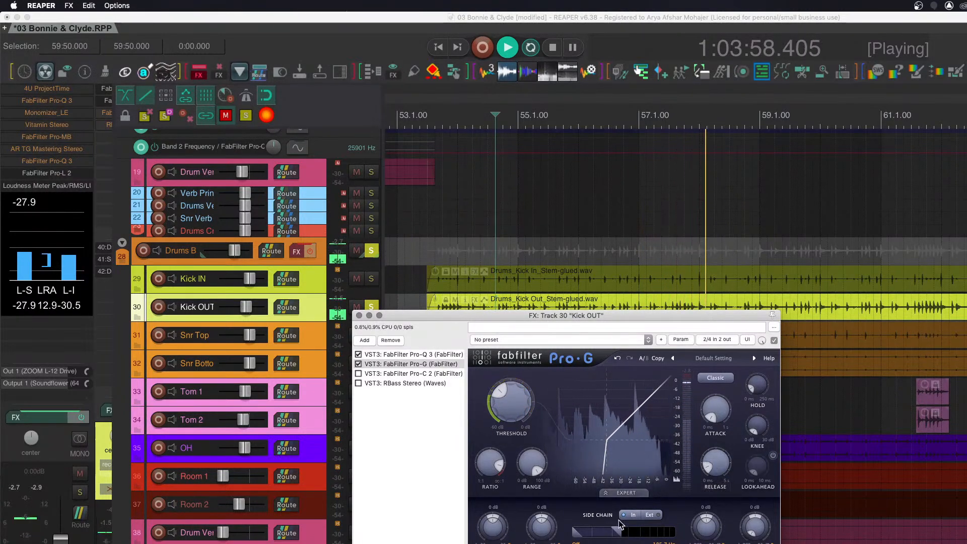
pyautogui.moveTo(619, 526); pyautogui.dragTo(609, 527)
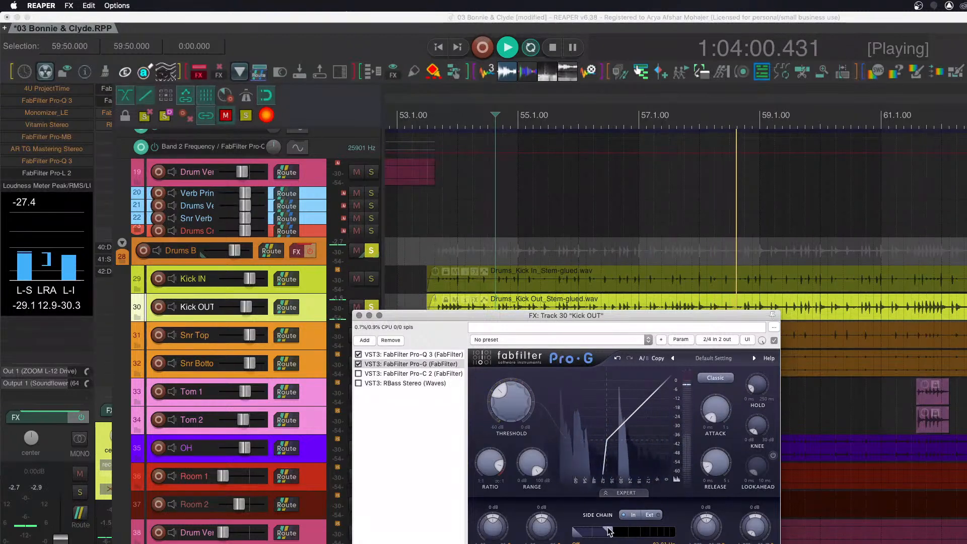
# Set the Kick OUT Pro-G threshold to about -40.26 dB and its attack to about 0.86 ms.
pyautogui.moveTo(515, 405)
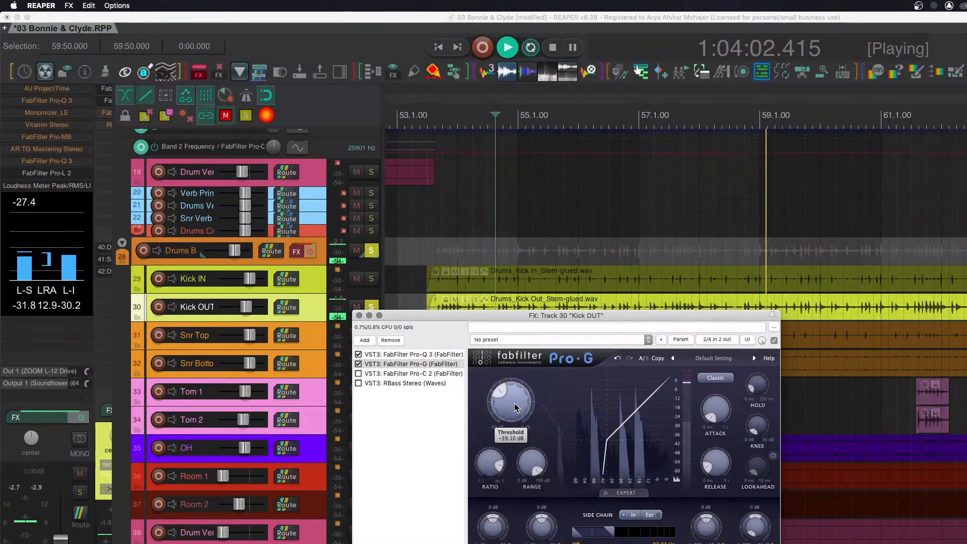
pyautogui.moveTo(515, 403); pyautogui.dragTo(517, 413)
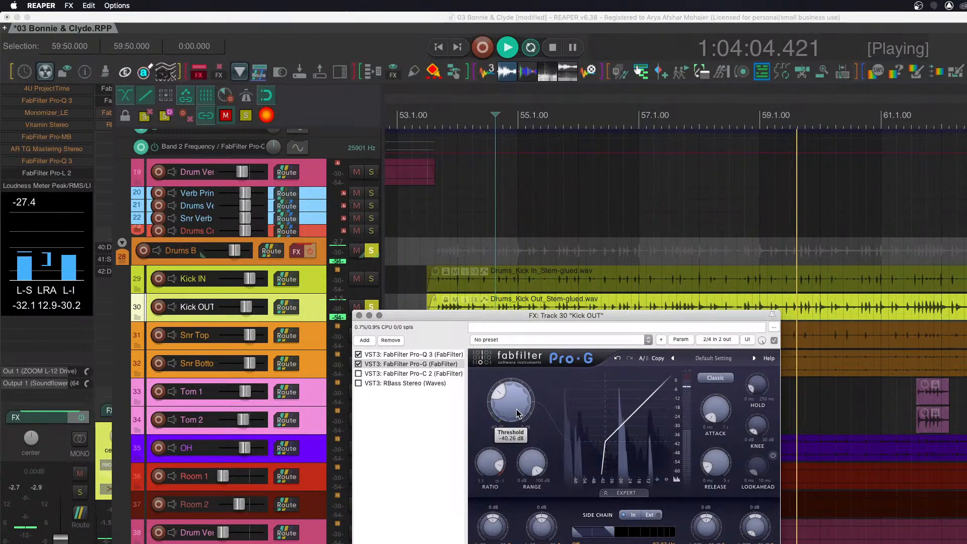
pyautogui.moveTo(715, 407)
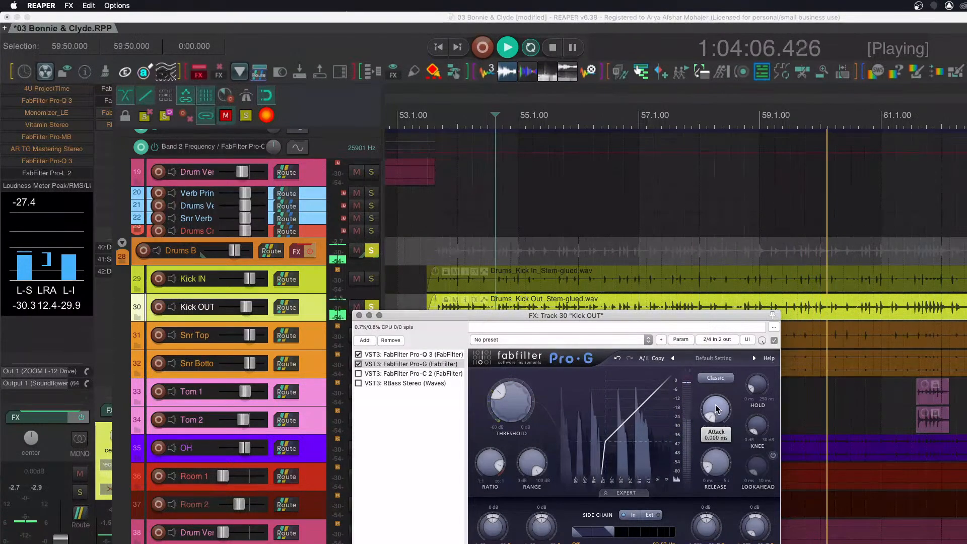
pyautogui.moveTo(716, 408); pyautogui.dragTo(715, 373)
pyautogui.moveTo(720, 466)
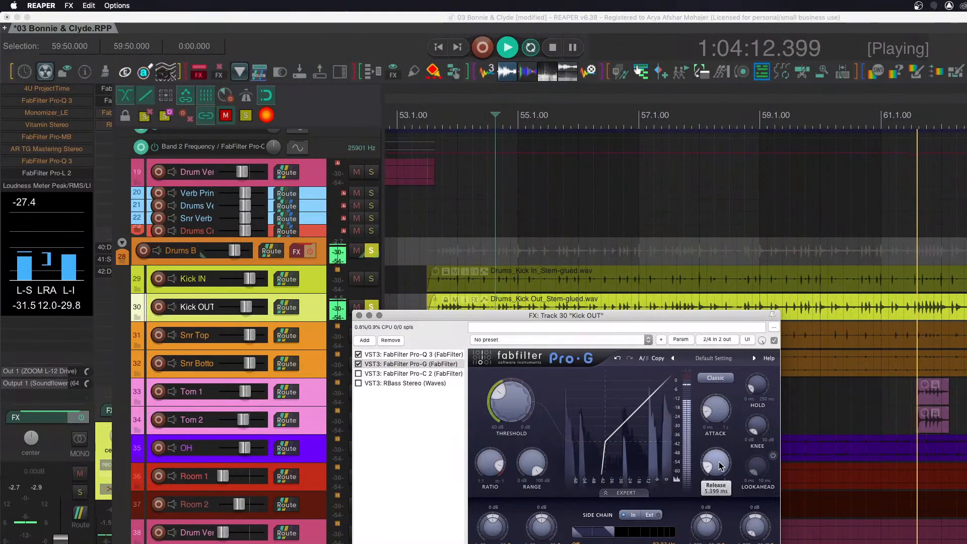
pyautogui.moveTo(719, 410)
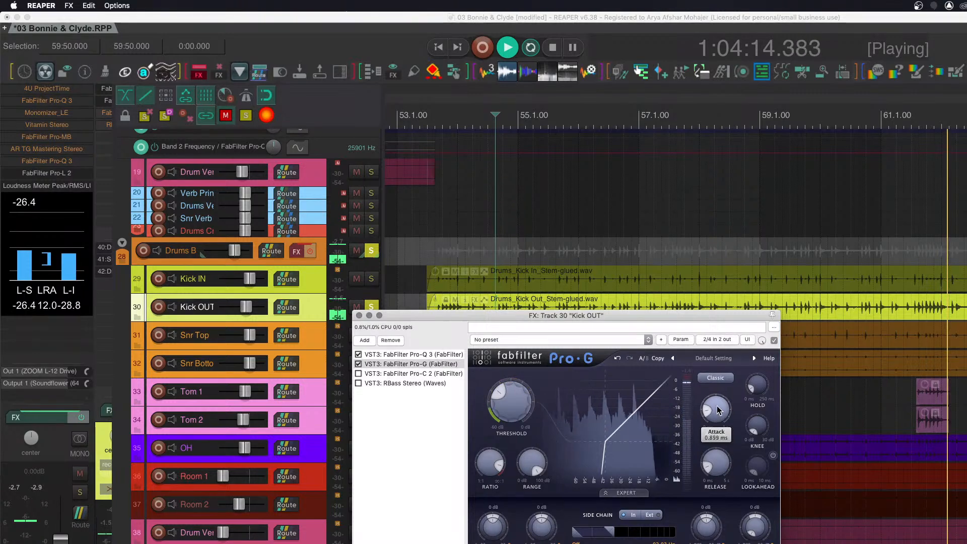
# Set the Kick OUT Pro-G attack to about 1.39 ms, threshold to -34.87 dB and lookahead to 3.59 ms, ending playback.
pyautogui.scroll(2, 718, 410)
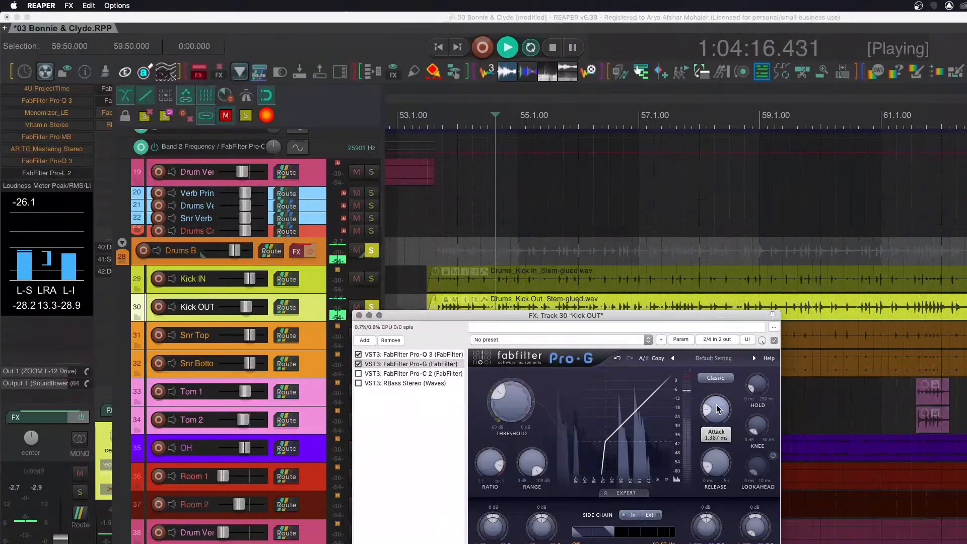
pyautogui.moveTo(515, 401)
pyautogui.mouseDown()
pyautogui.moveTo(516, 414)
pyautogui.moveTo(521, 394)
pyautogui.mouseUp()
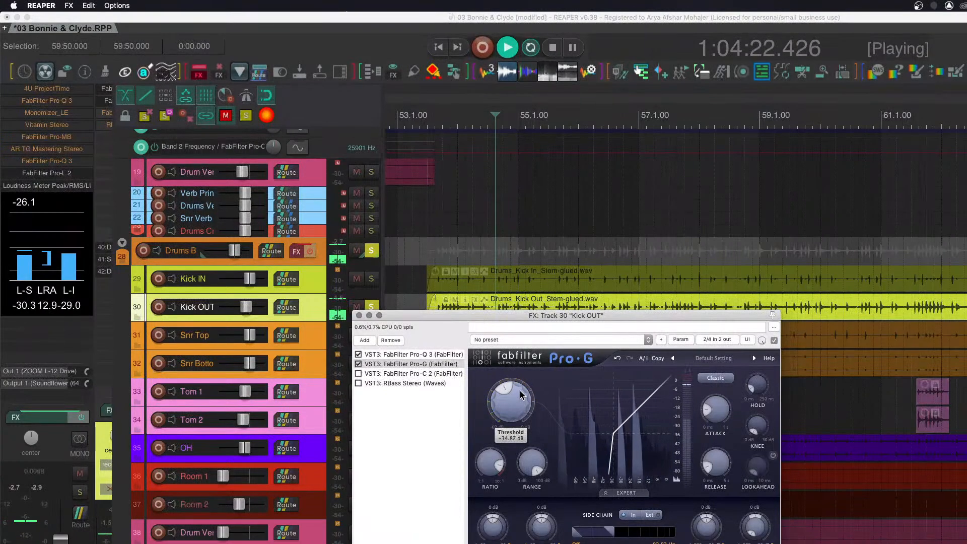
pyautogui.press('space')
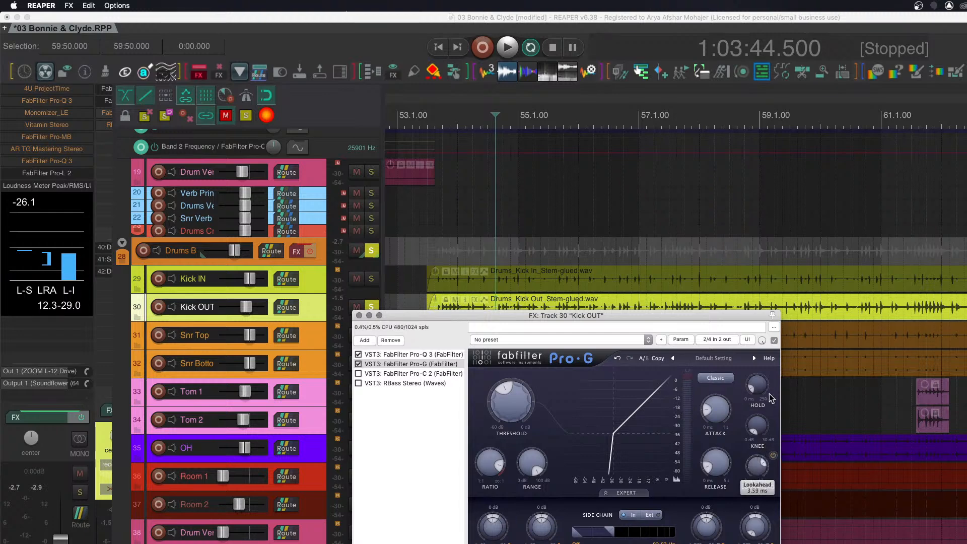
# Replay the soloed Kick OUT, lengthen the Pro-G release and set the ratio to about 7.86:1.
pyautogui.press('space')
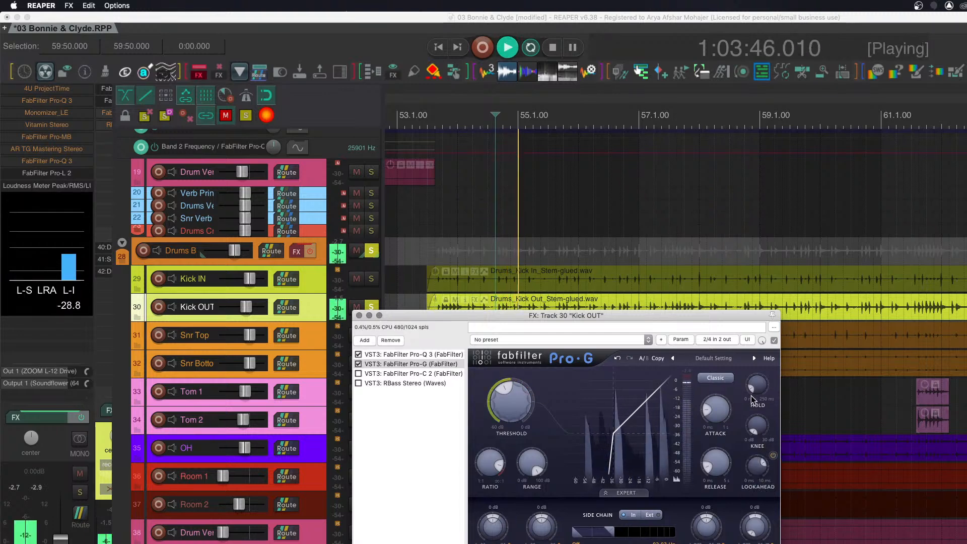
pyautogui.moveTo(715, 415)
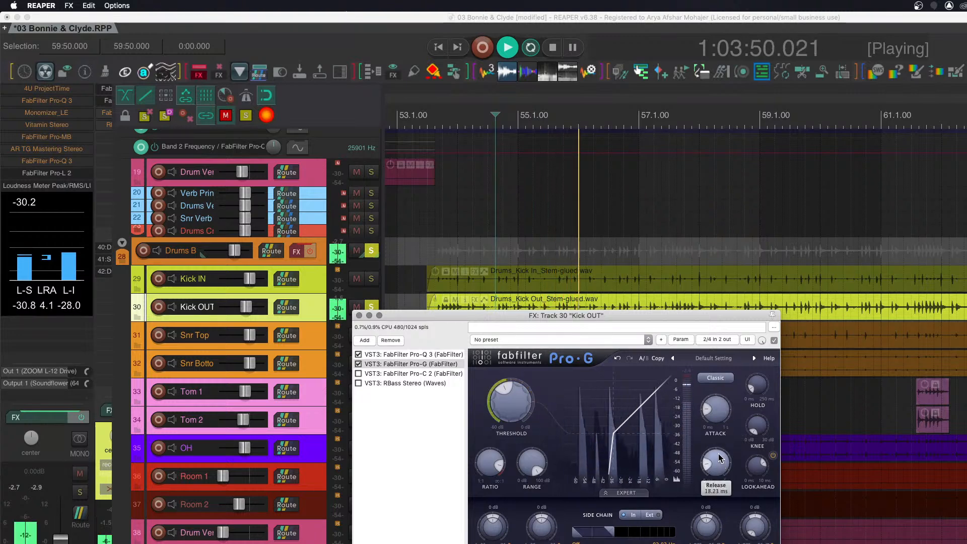
pyautogui.moveTo(719, 452); pyautogui.dragTo(725, 428)
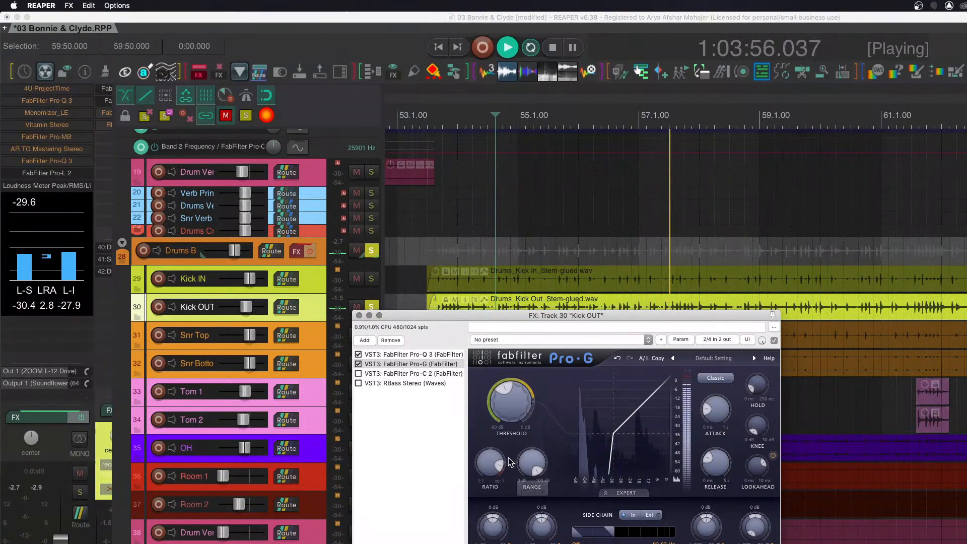
pyautogui.moveTo(493, 464)
pyautogui.moveTo(494, 464); pyautogui.dragTo(502, 476)
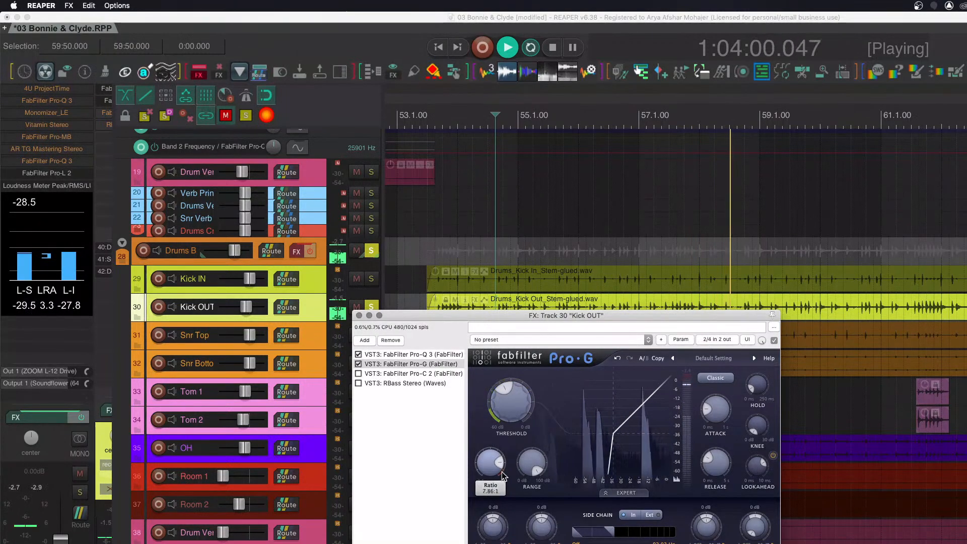
# Close the effect window, solo Kick IN alongside Kick OUT and replay both from 1:03:44.500.
pyautogui.click(359, 315)
pyautogui.click(371, 280)
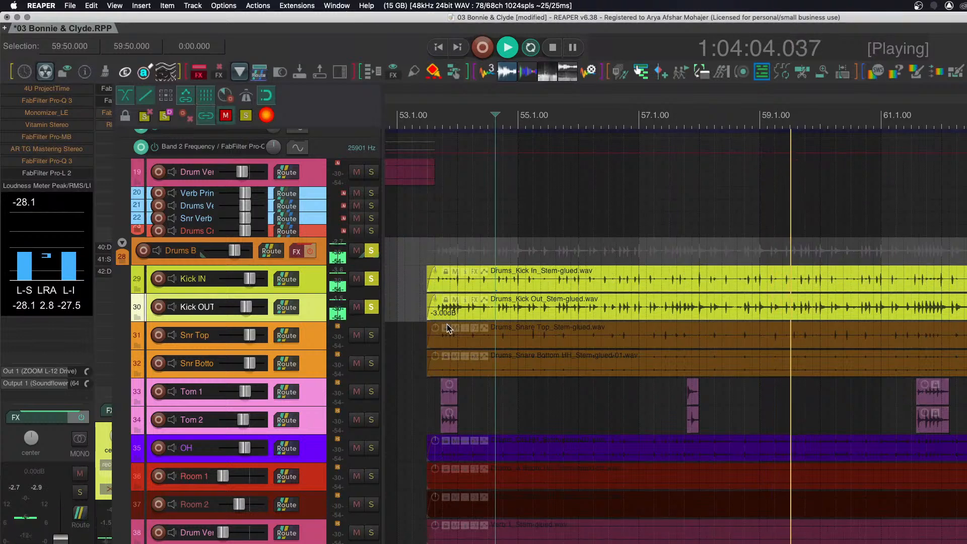
pyautogui.press('space')
pyautogui.press('space')
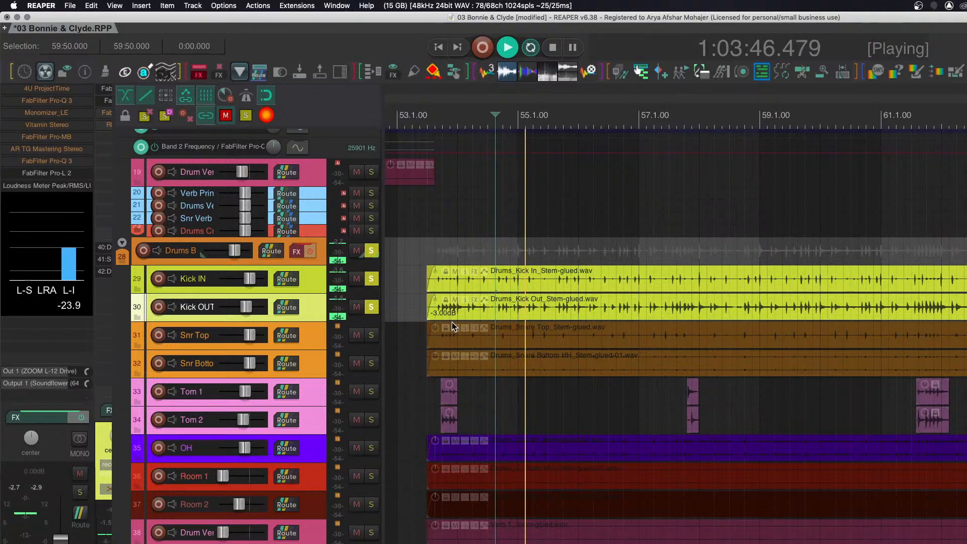
# Reopen the Kick OUT effects, enable RBass Stereo with its frequency at 50 Hz, and stop playback.
pyautogui.click(318, 310)
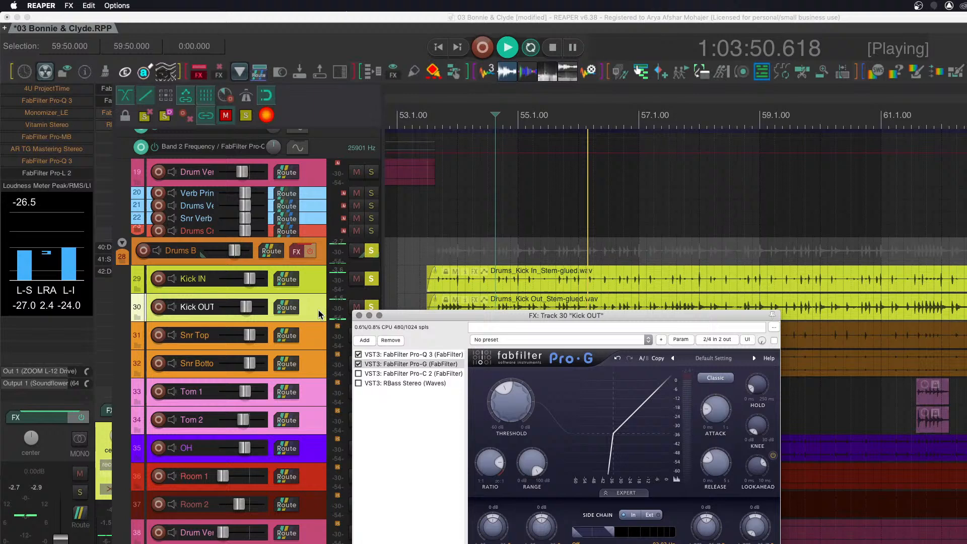
pyautogui.click(358, 383)
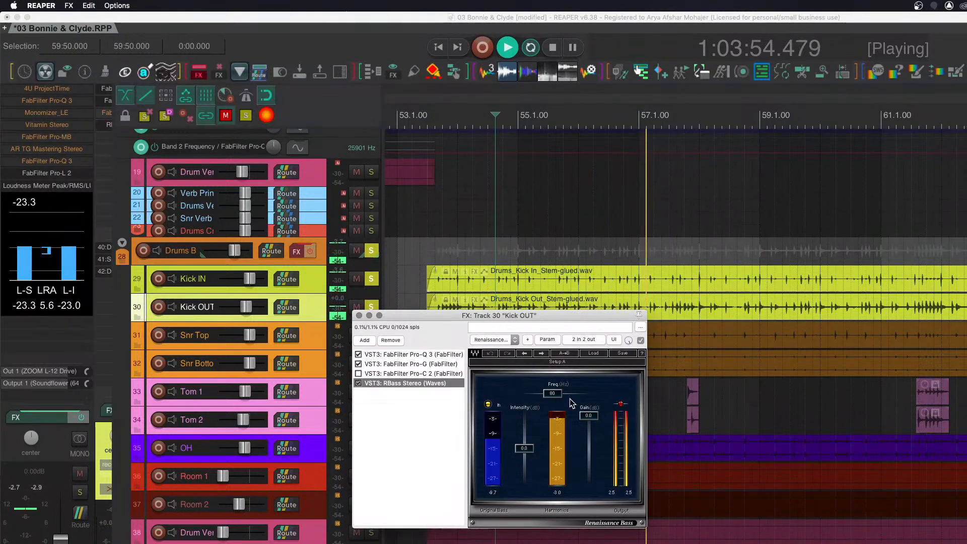
pyautogui.moveTo(551, 393); pyautogui.dragTo(542, 394)
pyautogui.press('space')
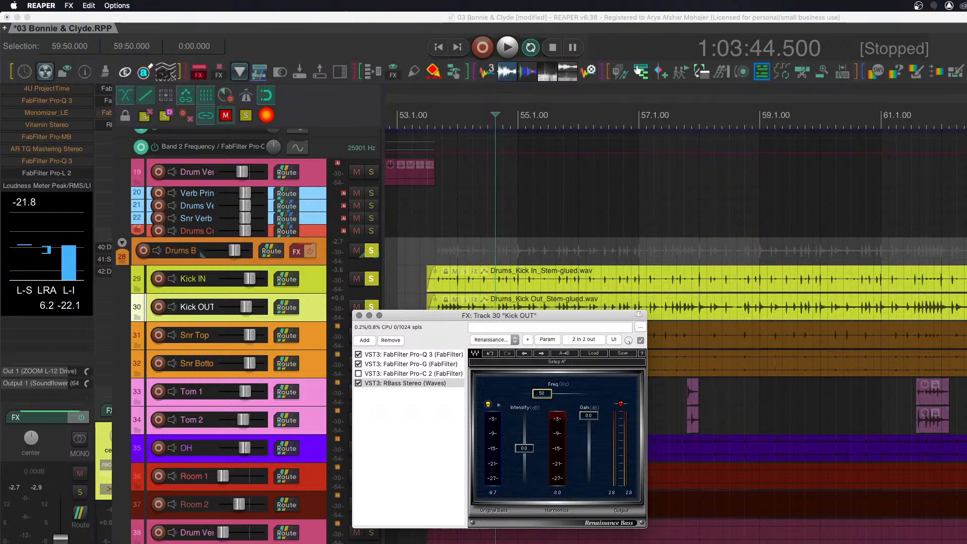
# Switch to Chrome, search Google for "note to frequency" and open the Frequencies of Musical Notes page.
pyautogui.press('super+Tab')
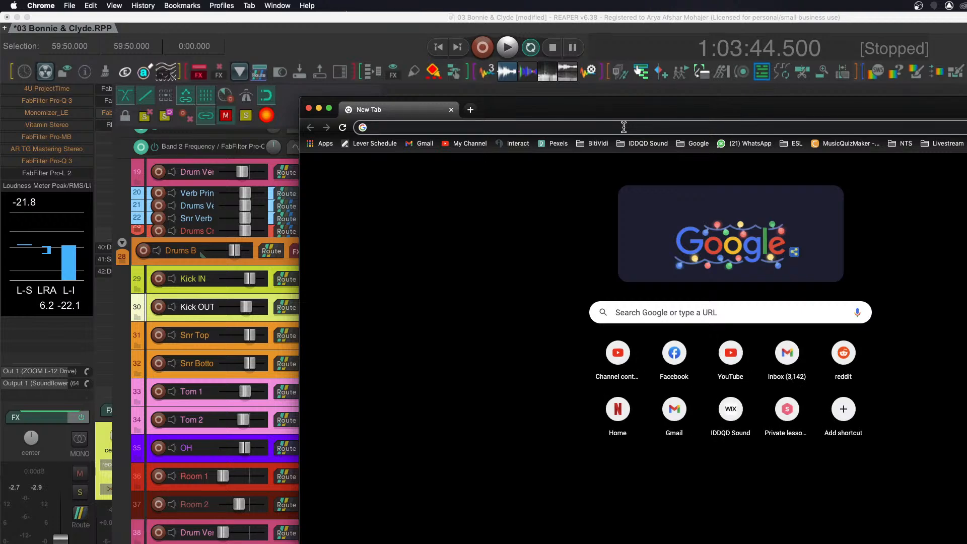
pyautogui.write('note to freq')
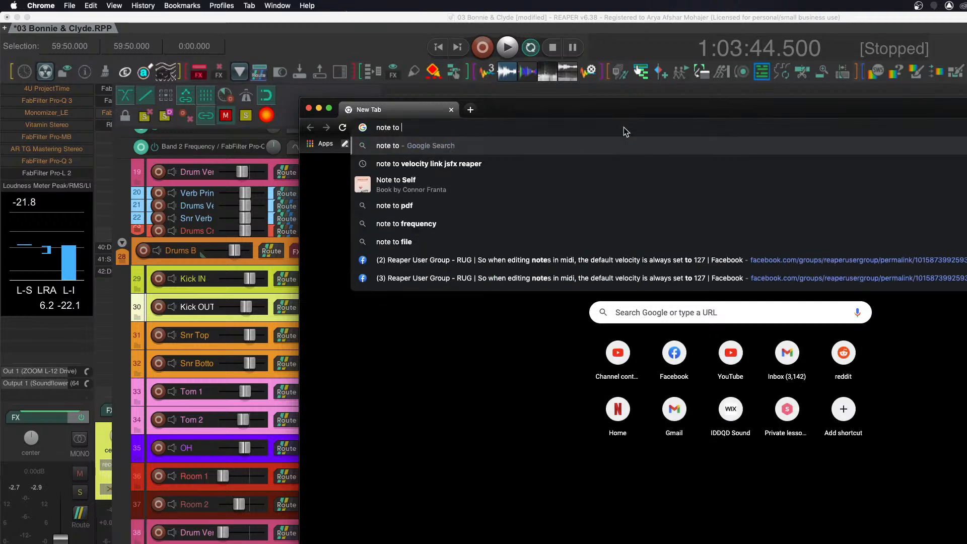
pyautogui.write('uency')
pyautogui.press('Return')
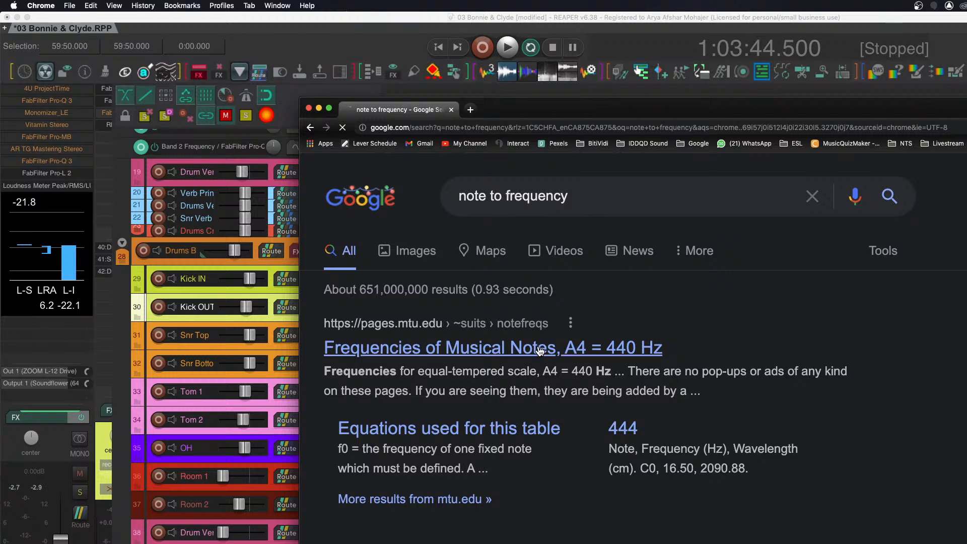
pyautogui.click(540, 351)
# Examine the note frequency table from C0 to C2, and close the browser window.
pyautogui.scroll(-1, 583, 351)
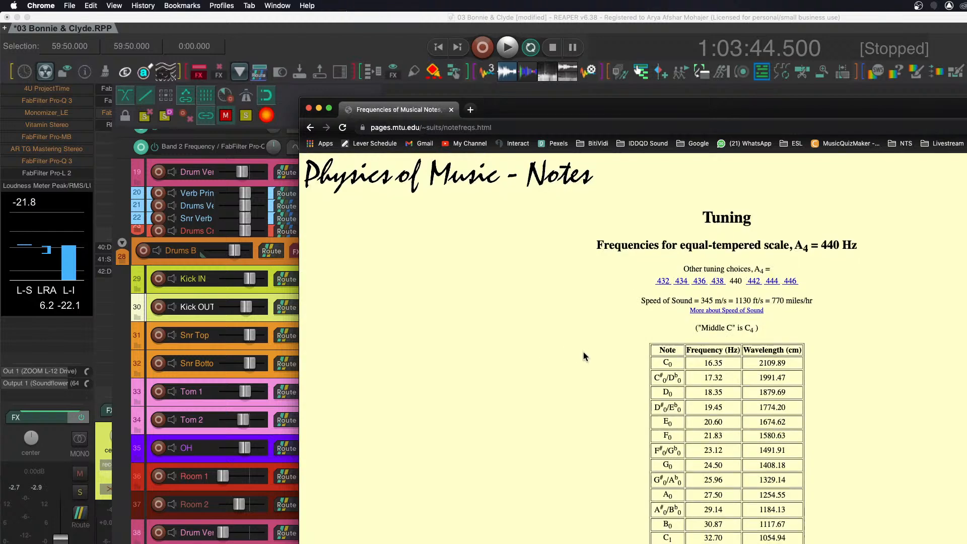
pyautogui.scroll(-5, 597, 352)
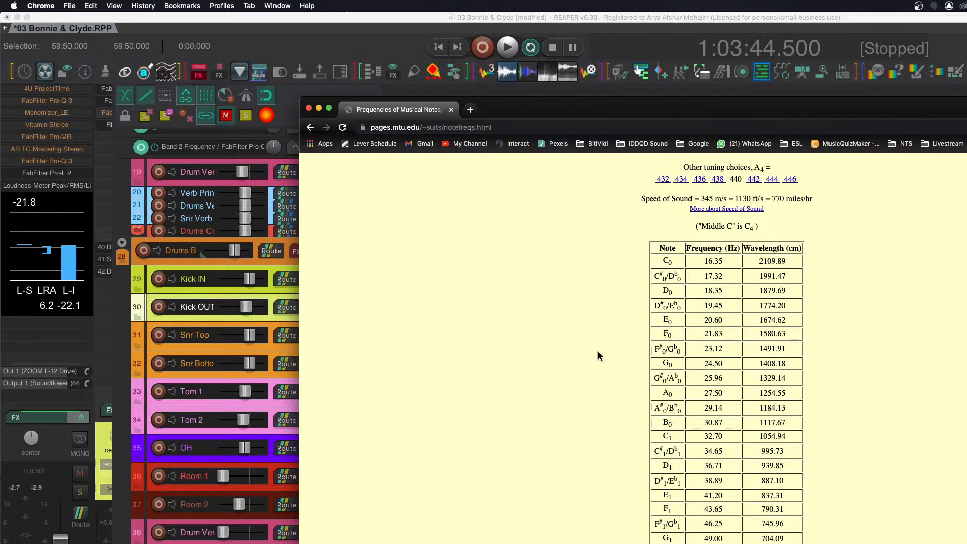
pyautogui.scroll(-3, 606, 362)
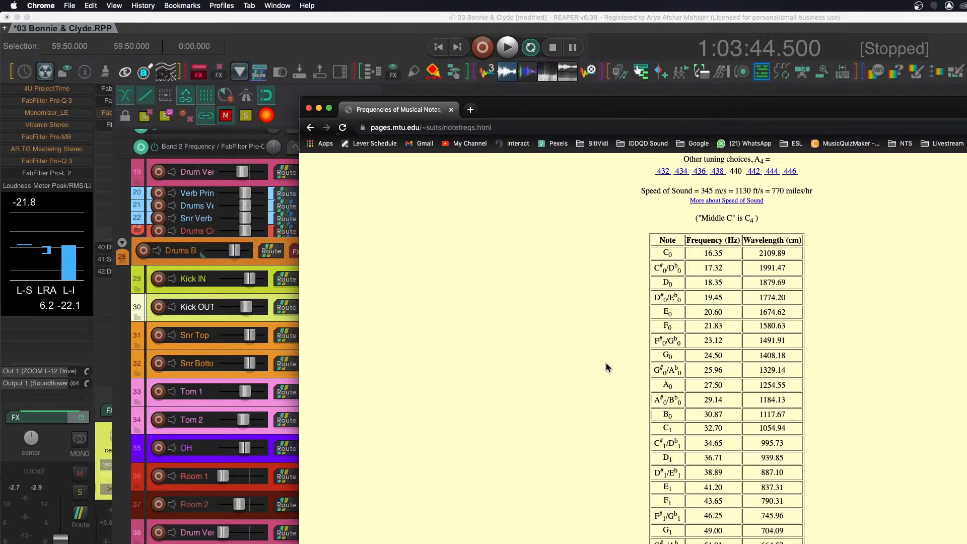
pyautogui.scroll(-1, 606, 363)
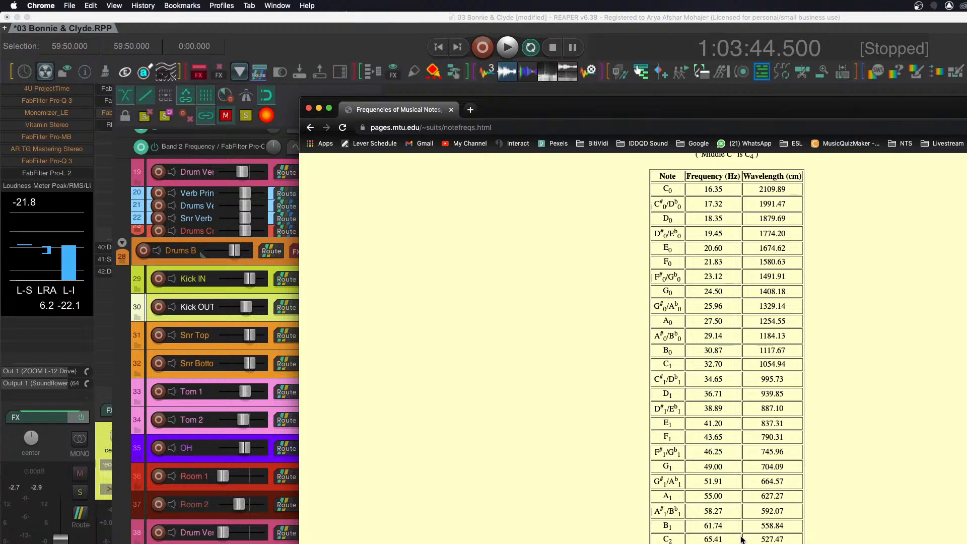
pyautogui.click(309, 109)
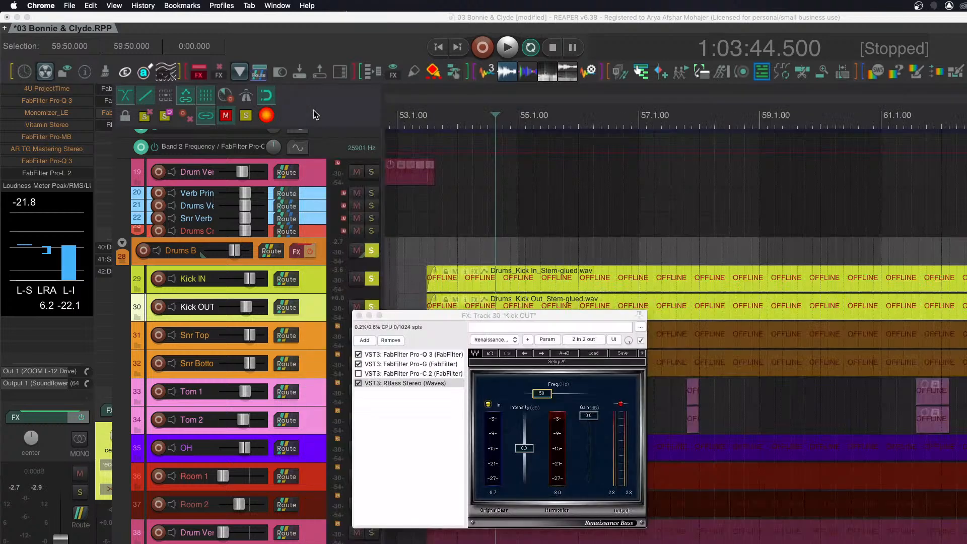
# Set the Kick OUT RBass frequency to 65 Hz and intensity to about 5.4 dB, comparing it with bypass during playback.
pyautogui.moveTo(542, 395); pyautogui.dragTo(544, 396)
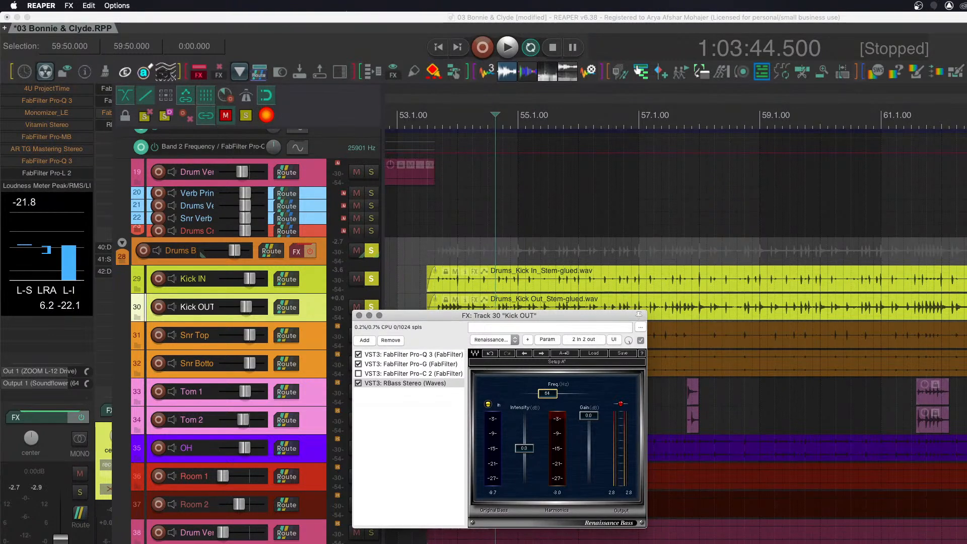
pyautogui.press('space')
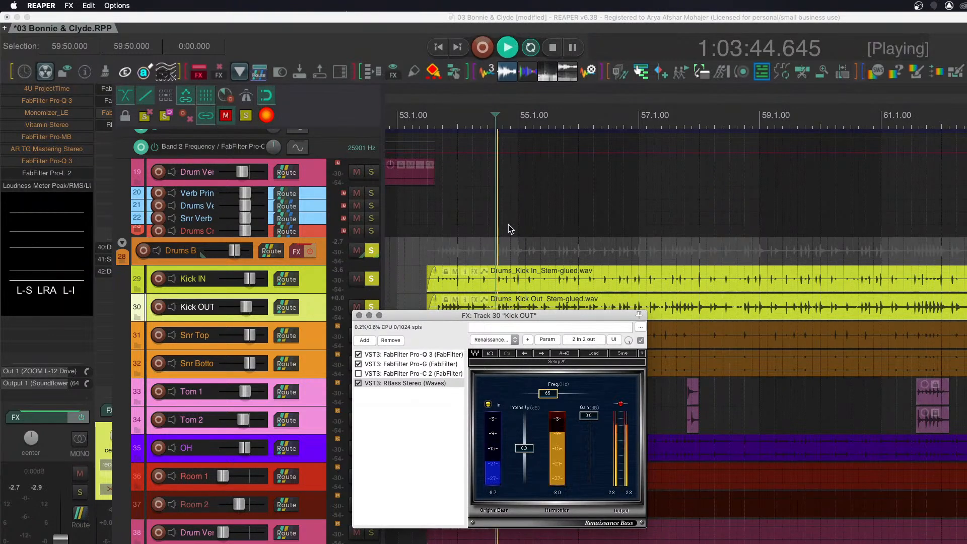
pyautogui.click(359, 384)
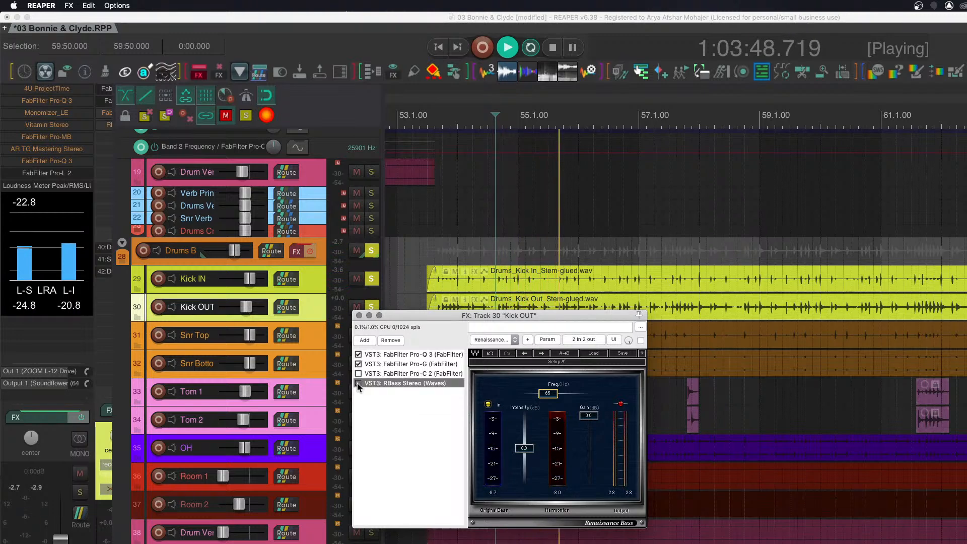
pyautogui.click(358, 383)
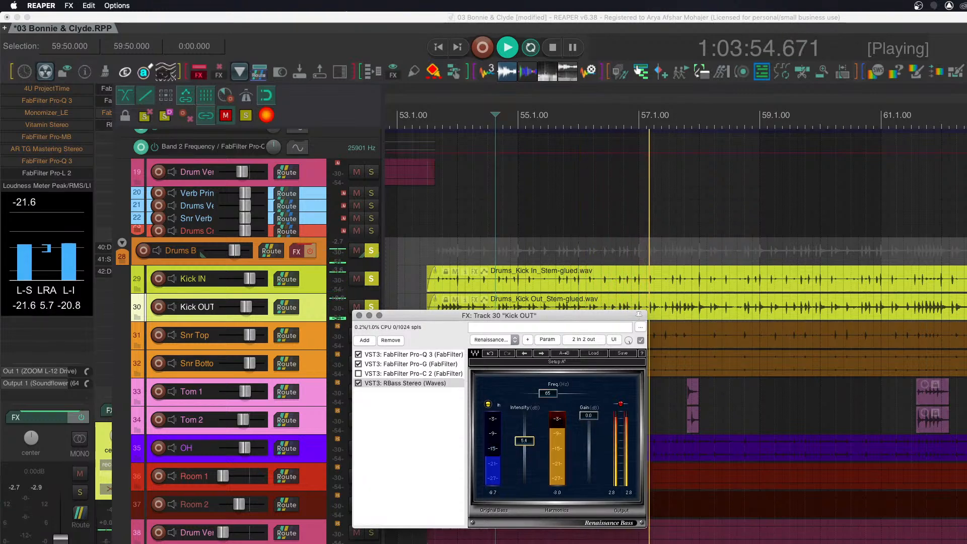
# Unsolo both kick tracks, lower the RBass gain to about -10 dB while comparing with bypass, and close the effect window.
pyautogui.click(371, 280)
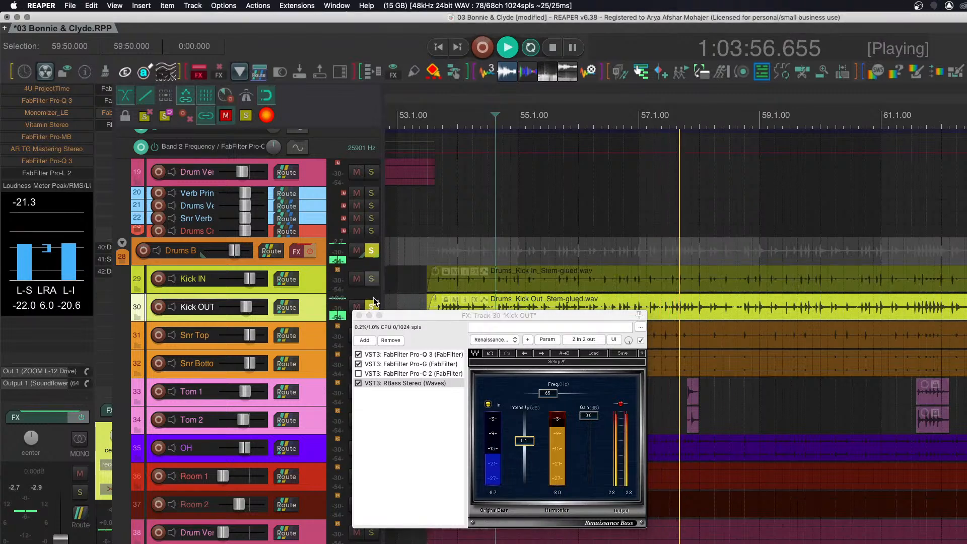
pyautogui.click(372, 305)
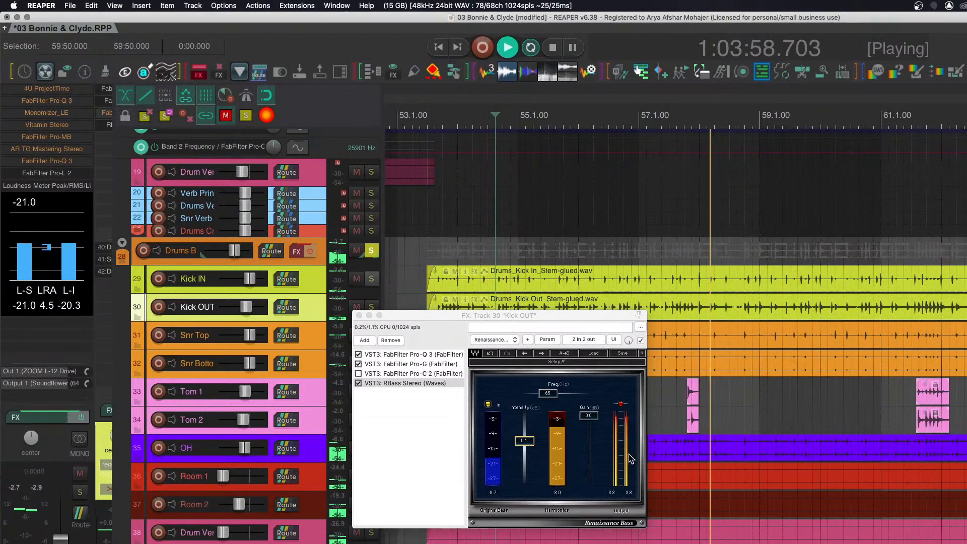
pyautogui.moveTo(590, 418); pyautogui.dragTo(591, 433)
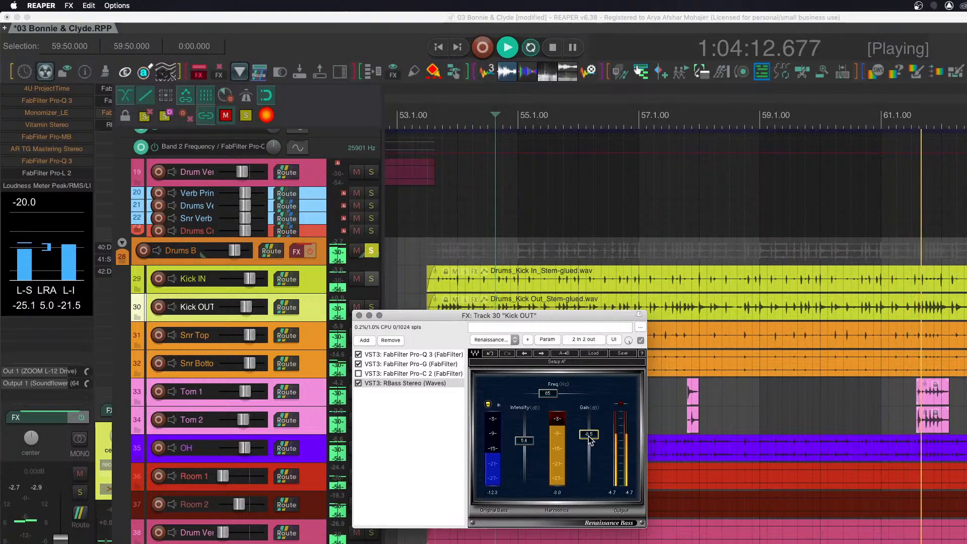
pyautogui.click(358, 382)
pyautogui.click(358, 382)
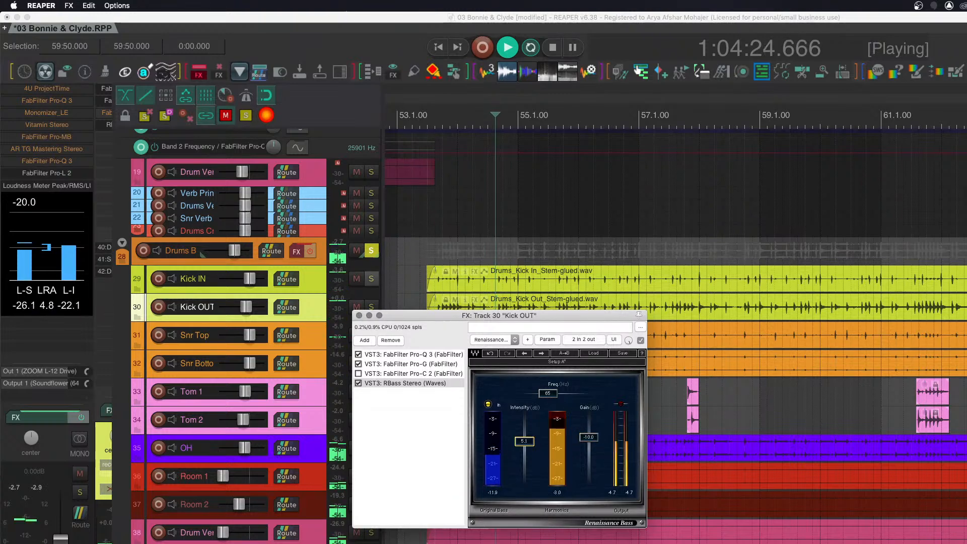
pyautogui.click(359, 316)
pyautogui.press('space')
# Turn on the effect chains of Tom 1 and Tom 2 in the Drums B folder.
pyautogui.hscroll(-5, 579, 353)
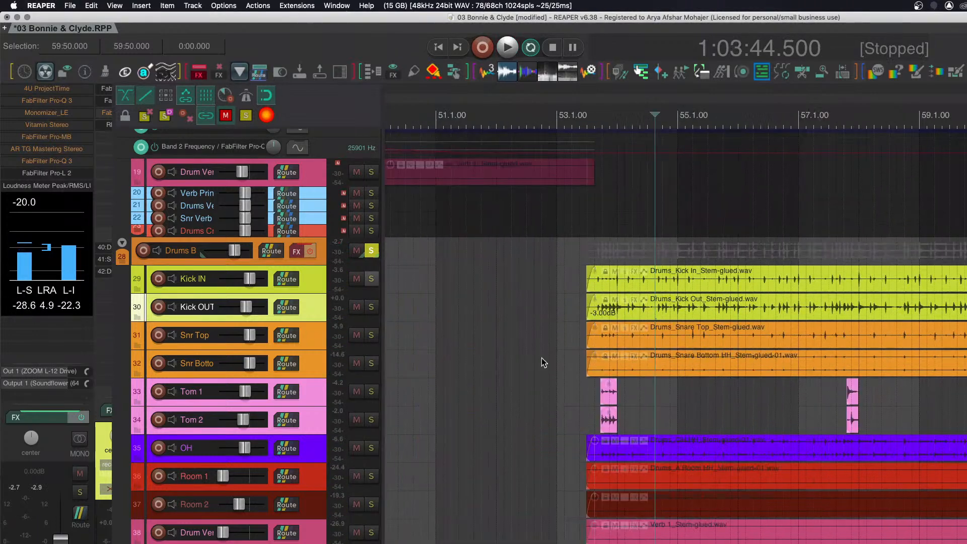
pyautogui.hscroll(2, 545, 362)
pyautogui.press('super+Up')
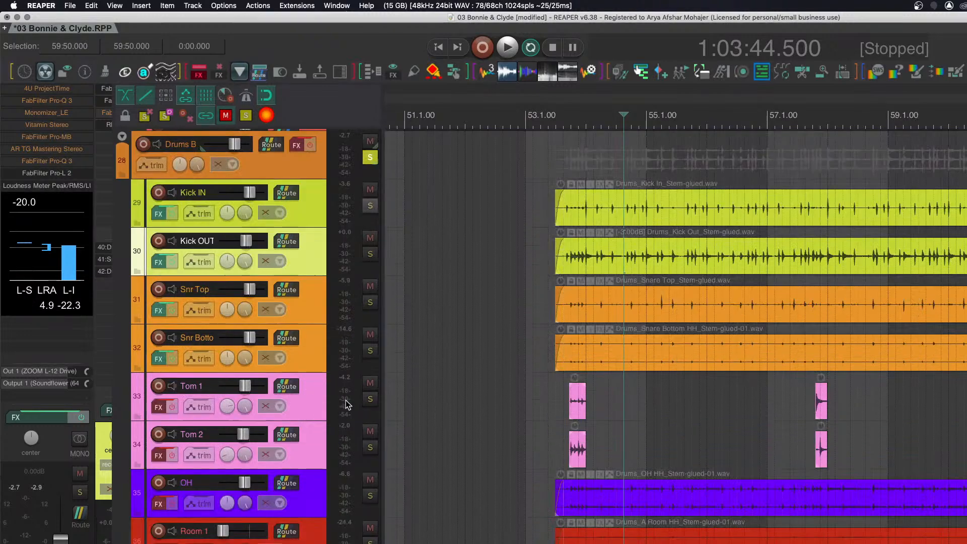
pyautogui.click(317, 413)
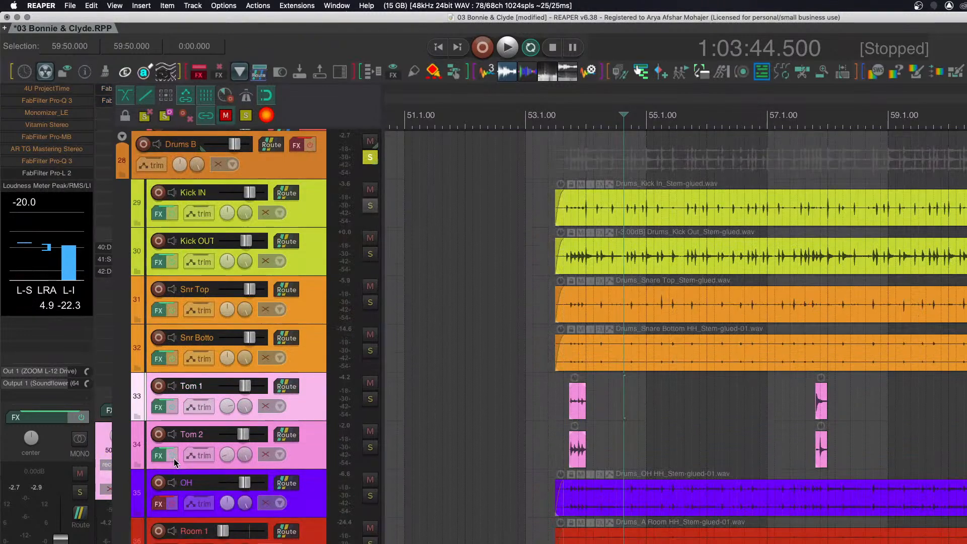
# Play the Drums B mix from 1:03:40.000 to hear the processed toms, and stop playback.
pyautogui.press('space')
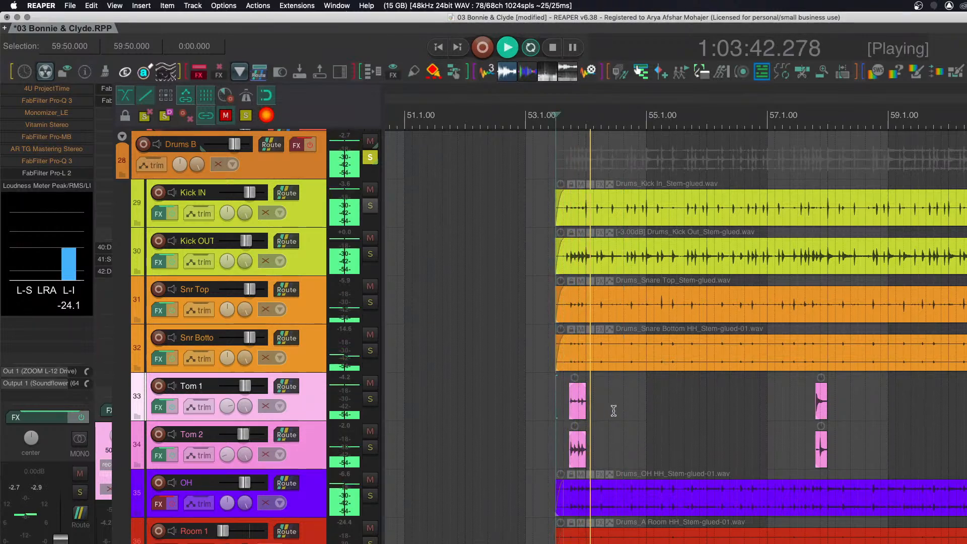
pyautogui.hscroll(5, 594, 407)
pyautogui.hscroll(3, 497, 399)
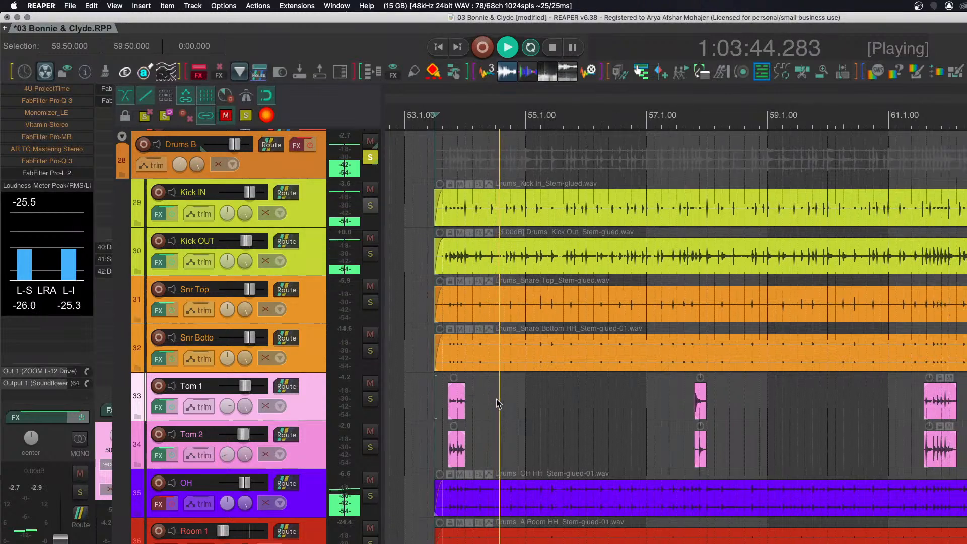
pyautogui.scroll(3, 496, 397)
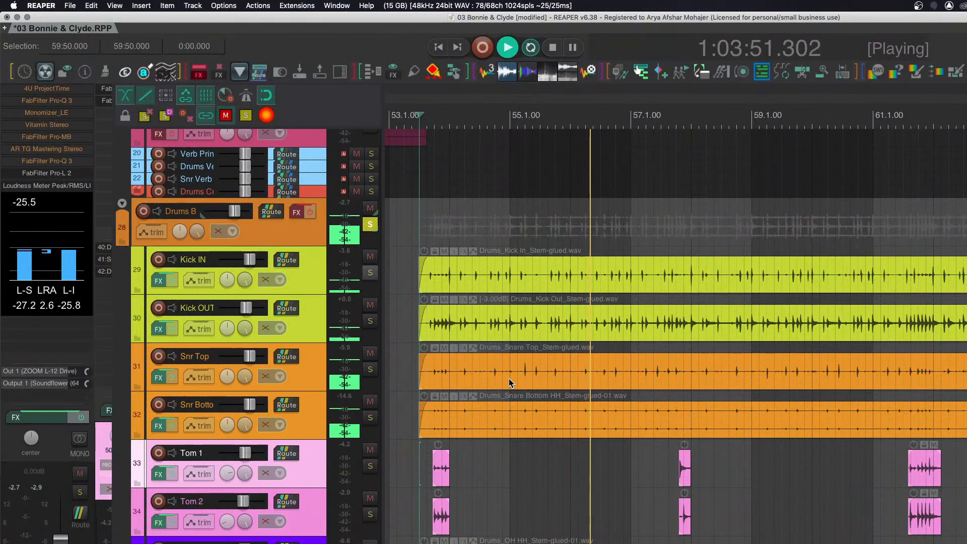
pyautogui.press('space')
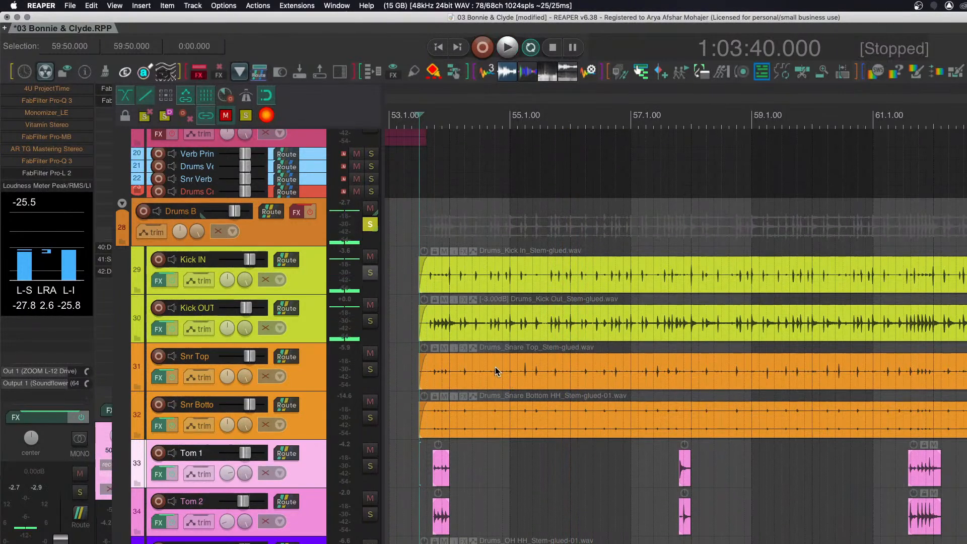
# Play Drums B from 1:03:40.000 and solo the Snr Top and Snr Bottom tracks.
pyautogui.press('space')
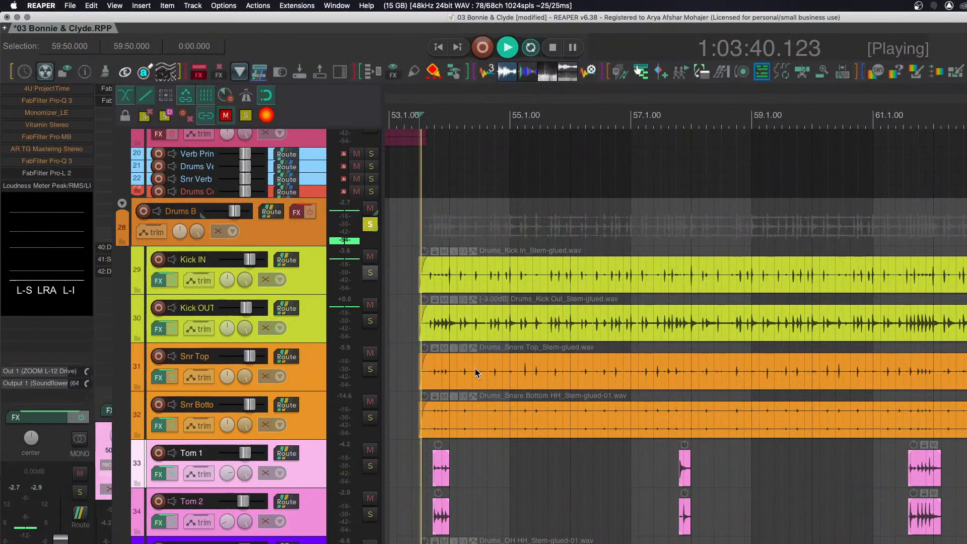
pyautogui.click(370, 371)
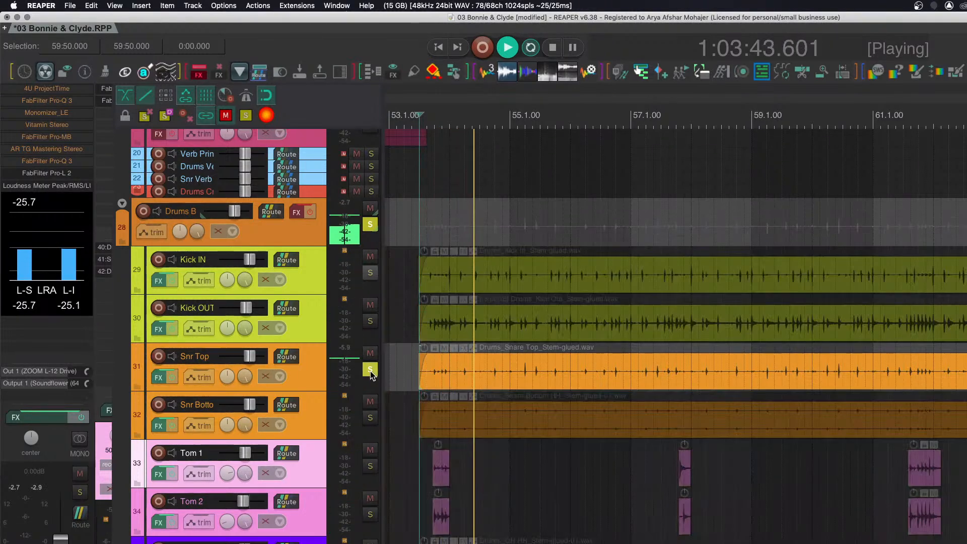
pyautogui.click(371, 419)
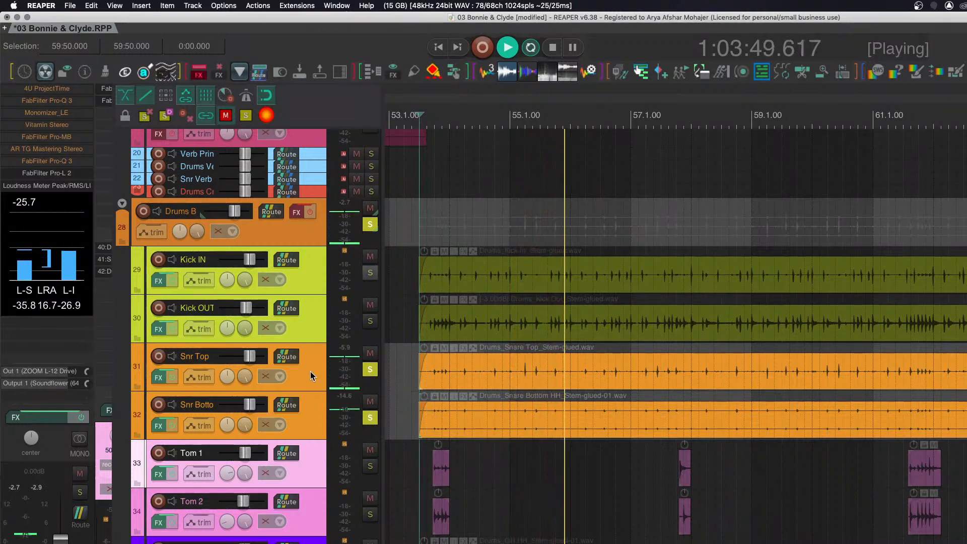
# Raise the gain of the Drums_Snare Top item by 5 dB during playback.
pyautogui.click(446, 375)
pyautogui.click(452, 376)
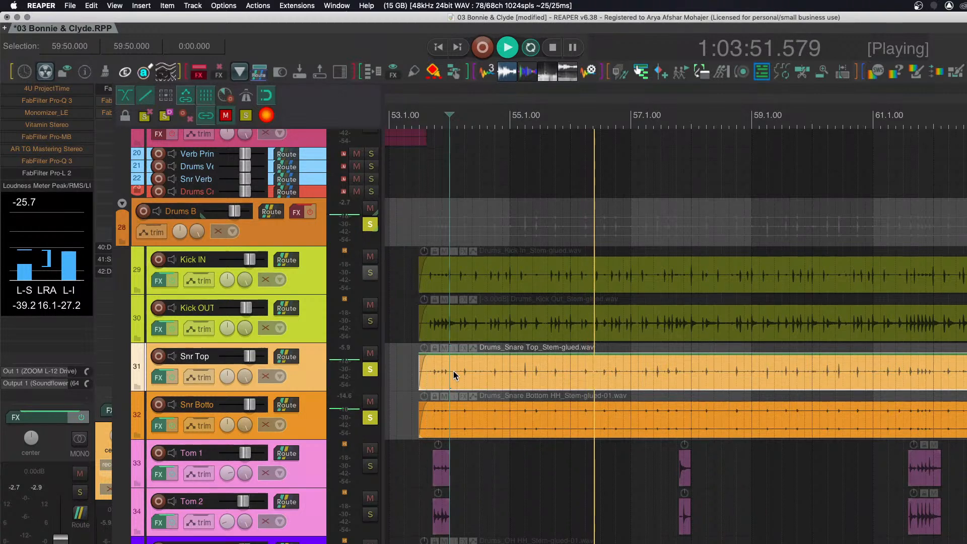
pyautogui.press('Up')
pyautogui.press('Up')
pyautogui.press('Up')
pyautogui.press('Up')
pyautogui.press('Up')
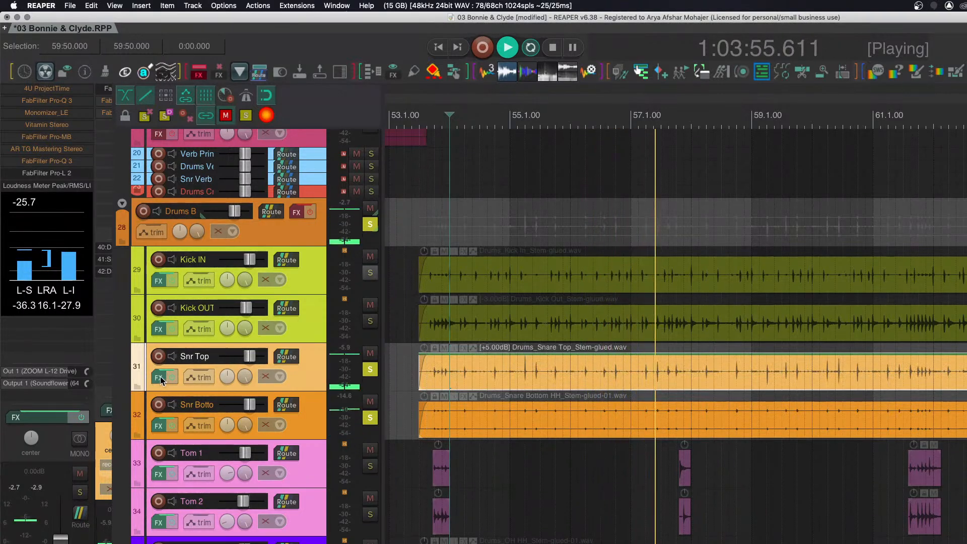
# Set the release of the Pro-G gate on Snr Top to about 124 ms, and close its effect window.
pyautogui.press('f')
pyautogui.moveTo(476, 347); pyautogui.dragTo(481, 378)
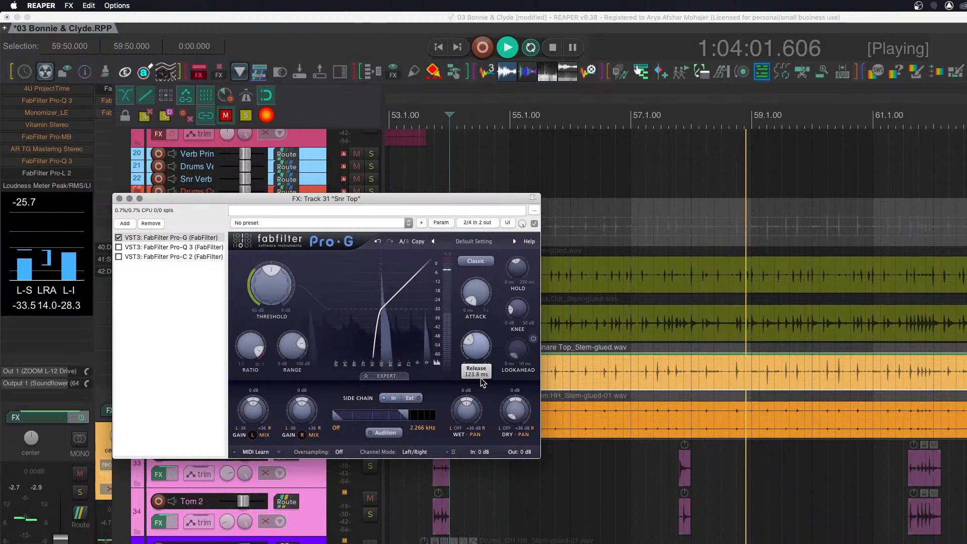
pyautogui.click(119, 198)
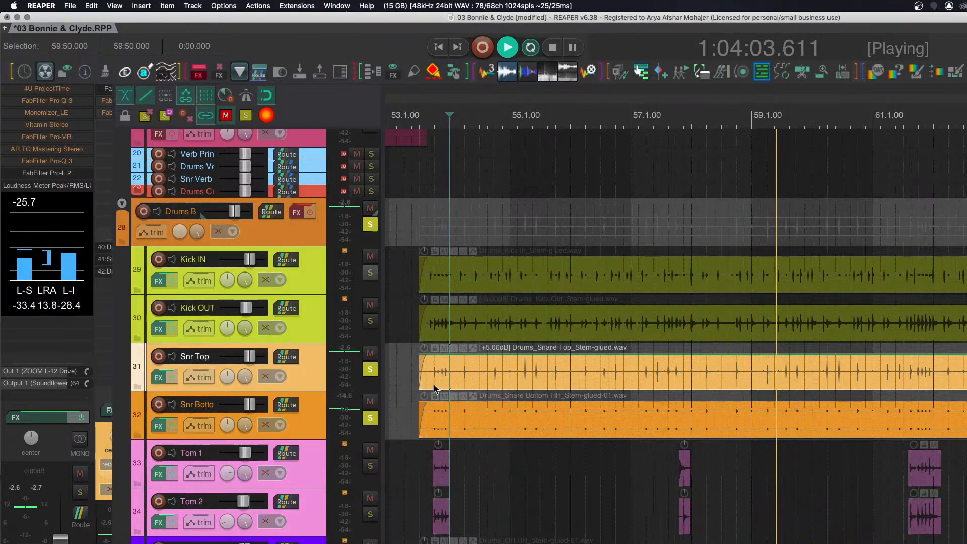
# Raise the Snr Top Pro-G threshold slightly, set the side chain's upper frequency limit to 4.533 kHz, and close the effect window.
pyautogui.click(159, 377)
pyautogui.moveTo(273, 286); pyautogui.dragTo(272, 277)
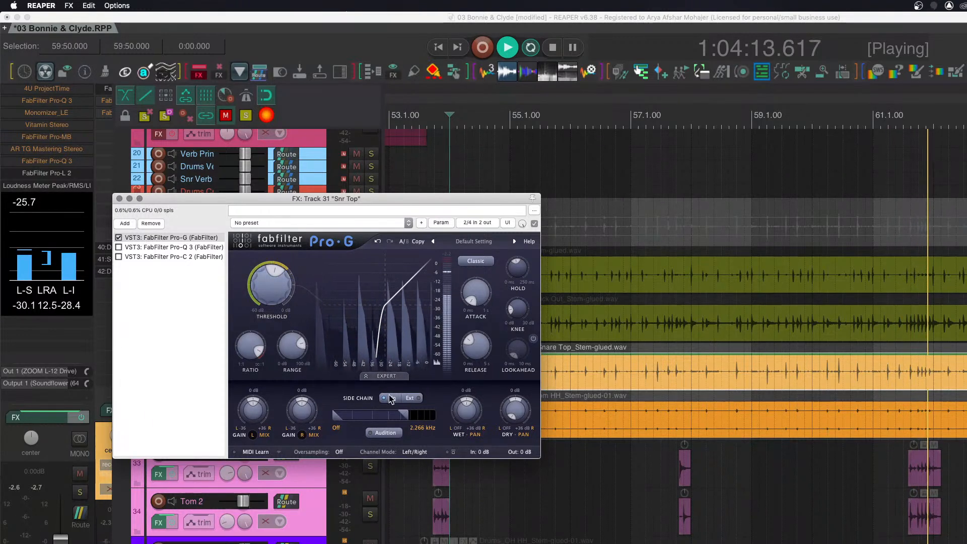
pyautogui.moveTo(404, 416); pyautogui.dragTo(412, 416)
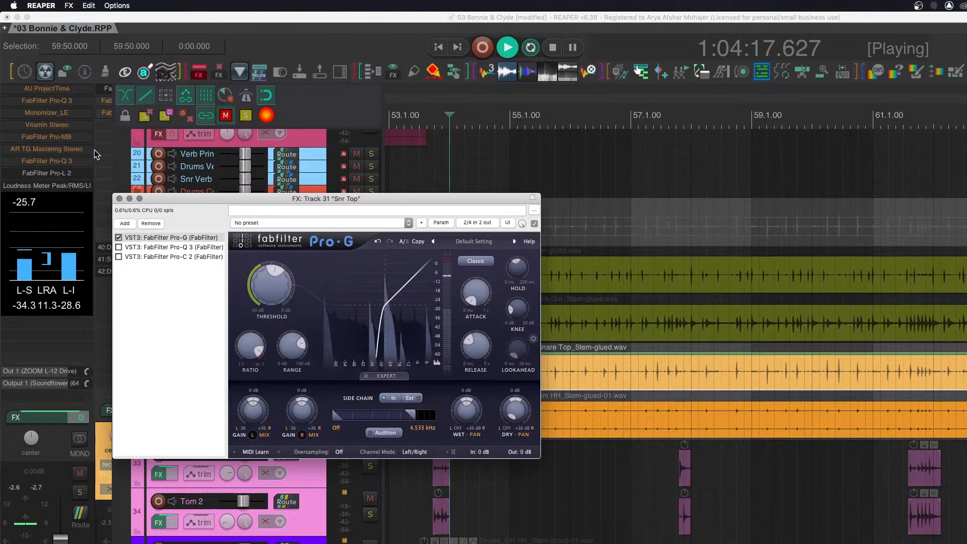
pyautogui.click(120, 199)
# Listen to the soloed snares while checking Snr Bottom's Pro-G and Pro-Q 3 effects, close the effect window, and stop playback.
pyautogui.click(370, 418)
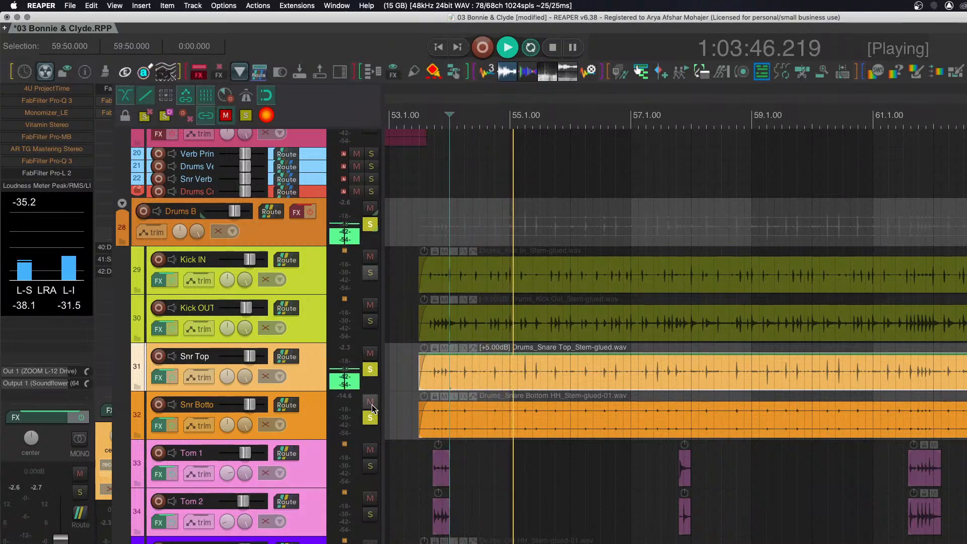
pyautogui.click(159, 426)
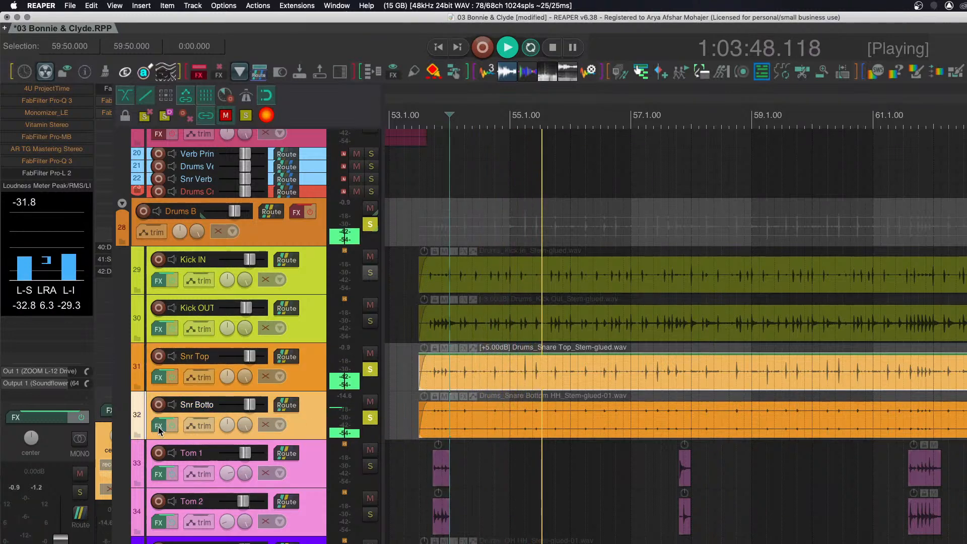
pyautogui.moveTo(379, 372)
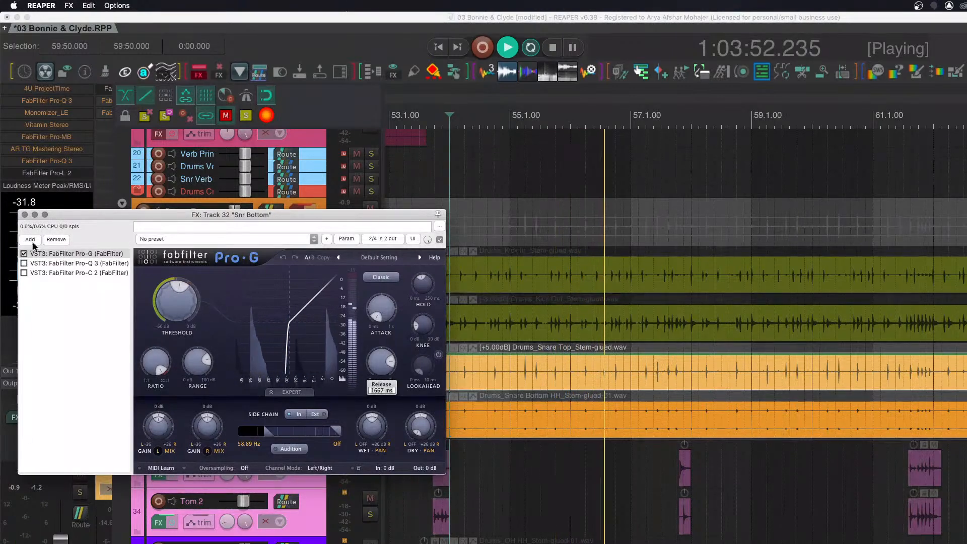
pyautogui.click(32, 264)
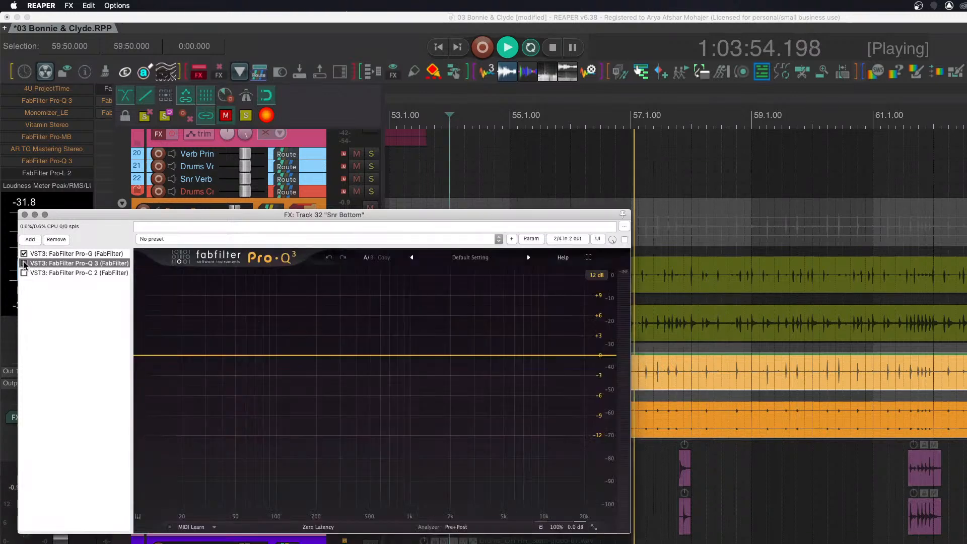
pyautogui.click(26, 215)
pyautogui.press('space')
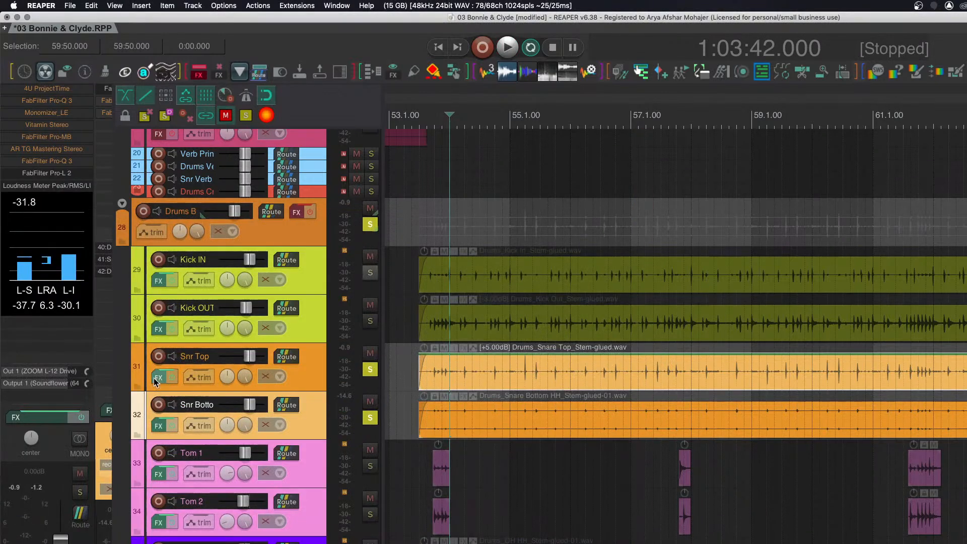
# Enable Pro-Q 3 on Snr Top and replace its effect chain window with Snr Bottom's floating Pro-Q 3 window.
pyautogui.click(158, 378)
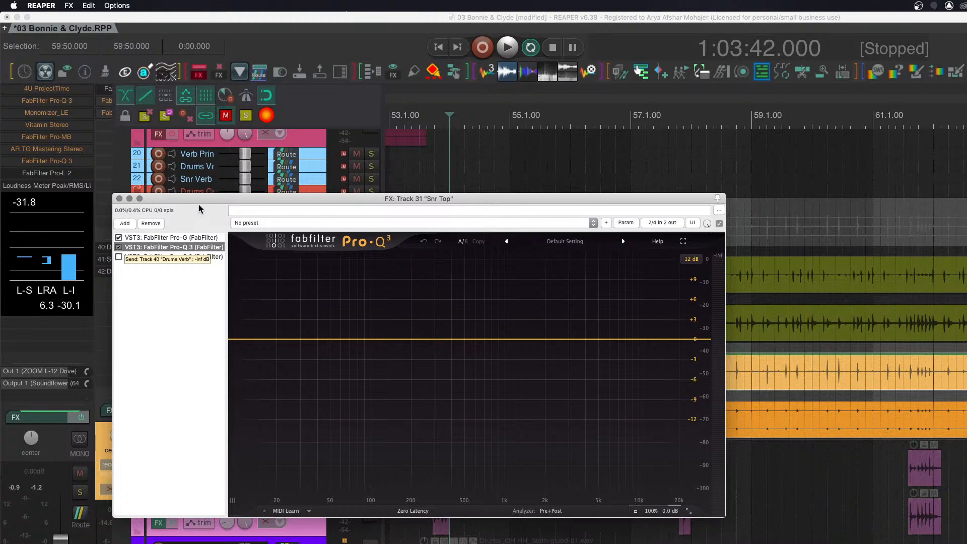
pyautogui.moveTo(200, 209); pyautogui.dragTo(657, 157)
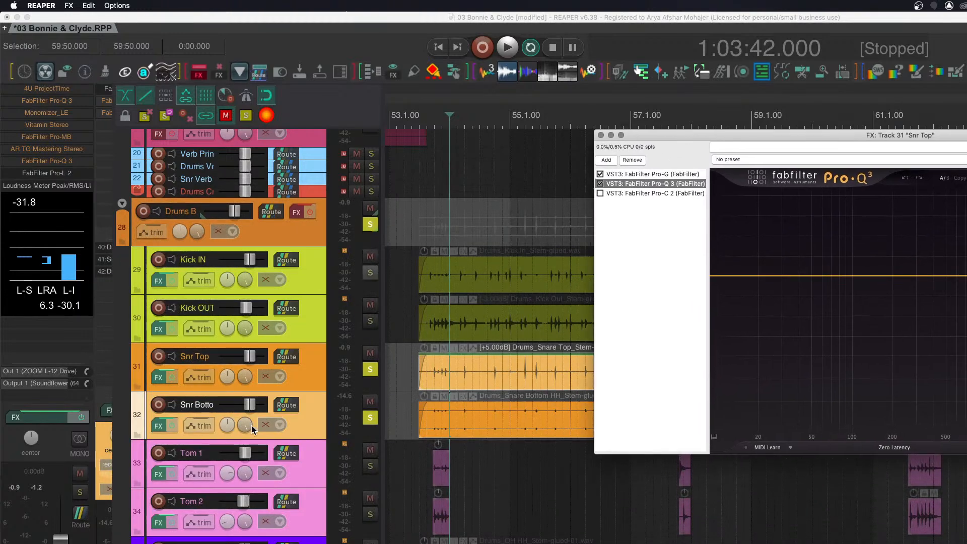
pyautogui.click(304, 427)
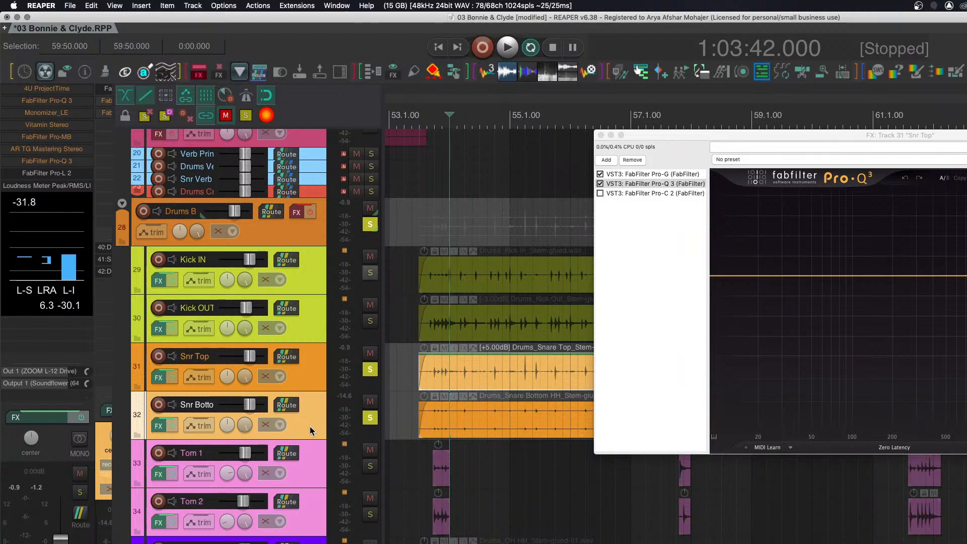
pyautogui.press('f')
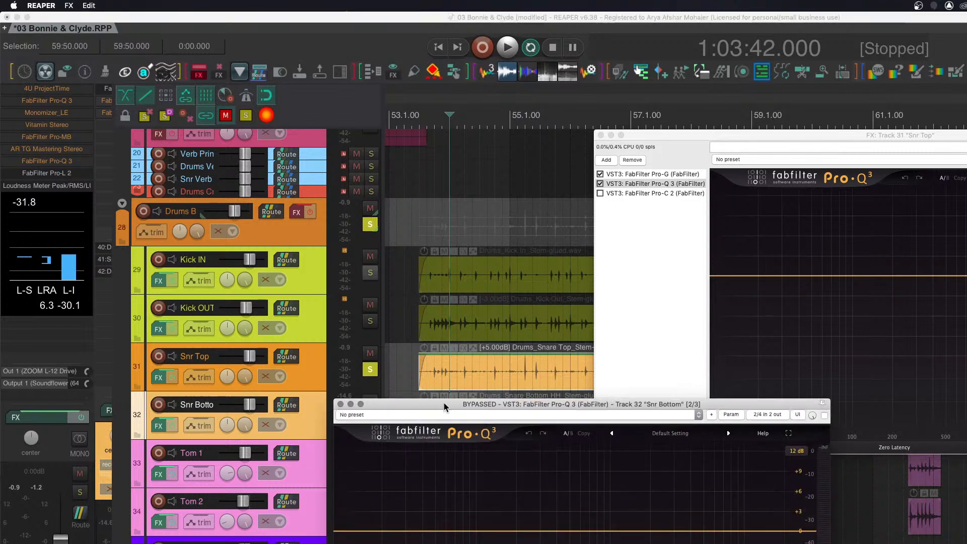
pyautogui.moveTo(444, 407); pyautogui.dragTo(201, 136)
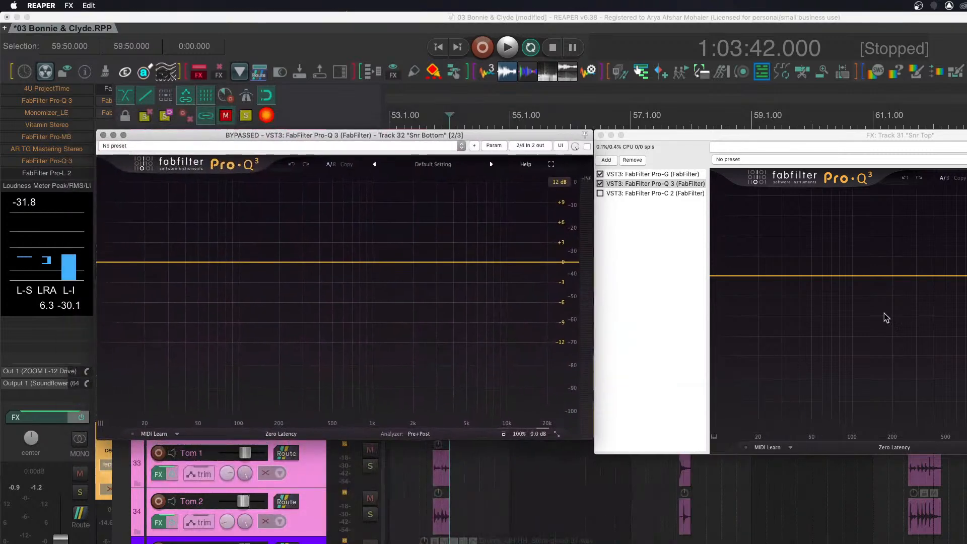
pyautogui.click(602, 135)
pyautogui.moveTo(468, 135); pyautogui.dragTo(874, 146)
# Open Snr Top's Pro-Q 3 in its own floating window and arrange it side by side with Snr Bottom's equalizer.
pyautogui.click(313, 383)
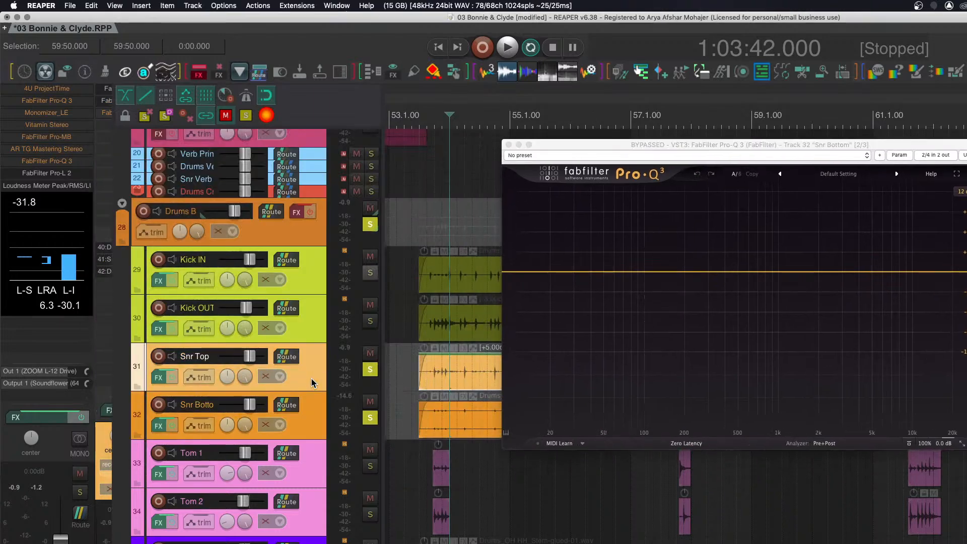
pyautogui.press('1')
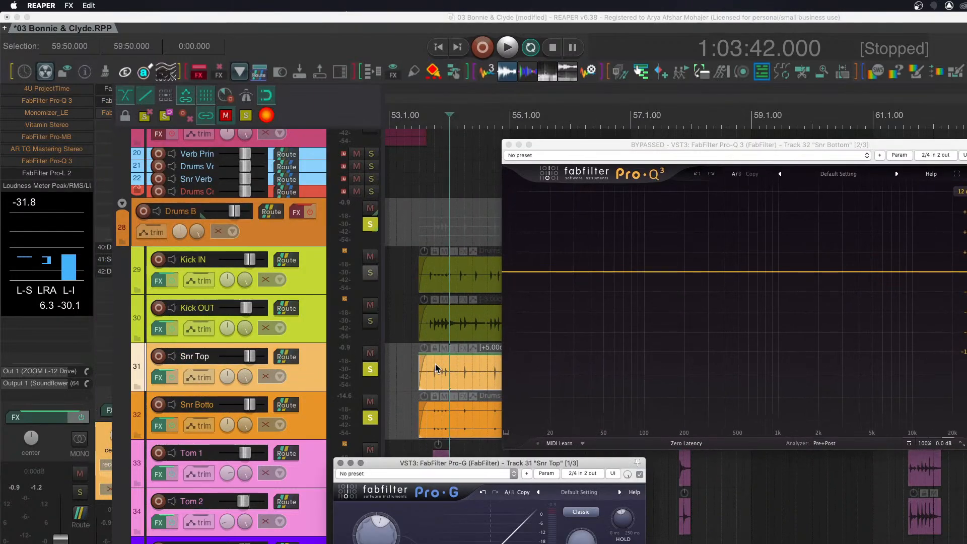
pyautogui.press('2')
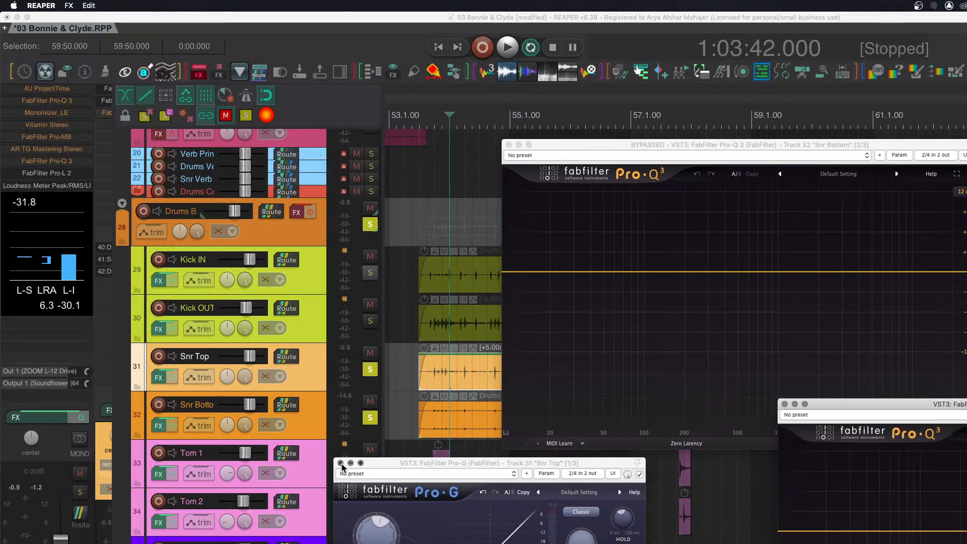
pyautogui.click(341, 463)
pyautogui.moveTo(930, 403); pyautogui.dragTo(263, 161)
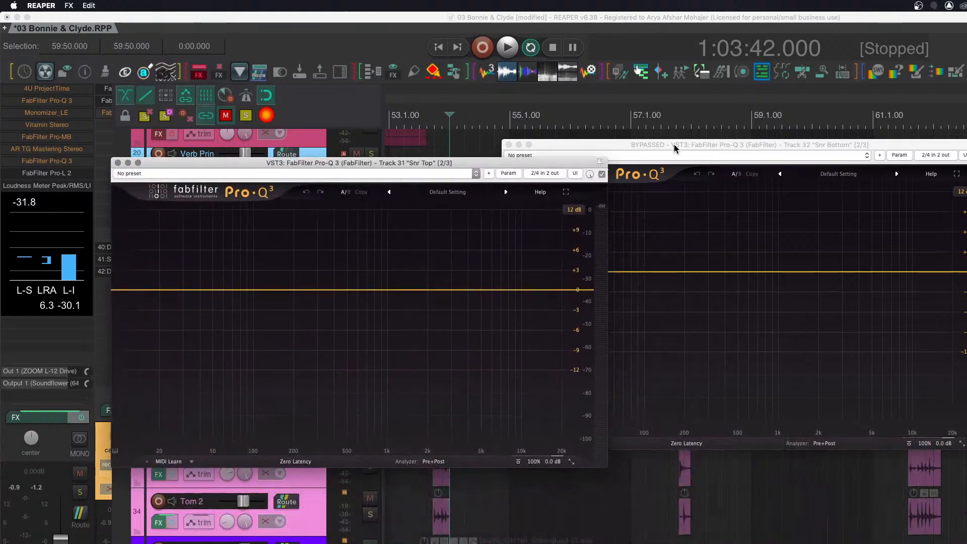
pyautogui.moveTo(674, 144); pyautogui.dragTo(779, 166)
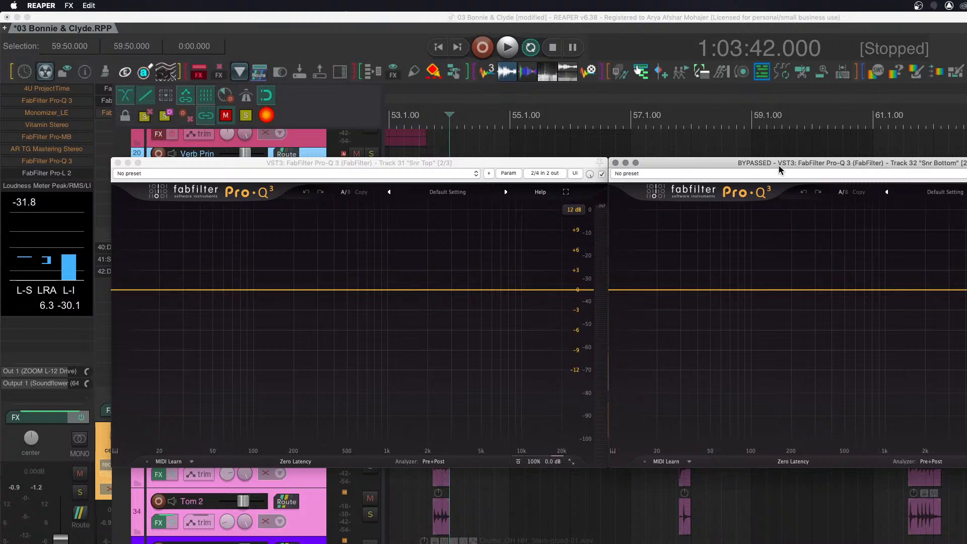
# Play the soloed snares from 1:03:42.000 and enable Pro-Q 3 on Snr Bottom, keeping both equalizer windows in view.
pyautogui.press('space')
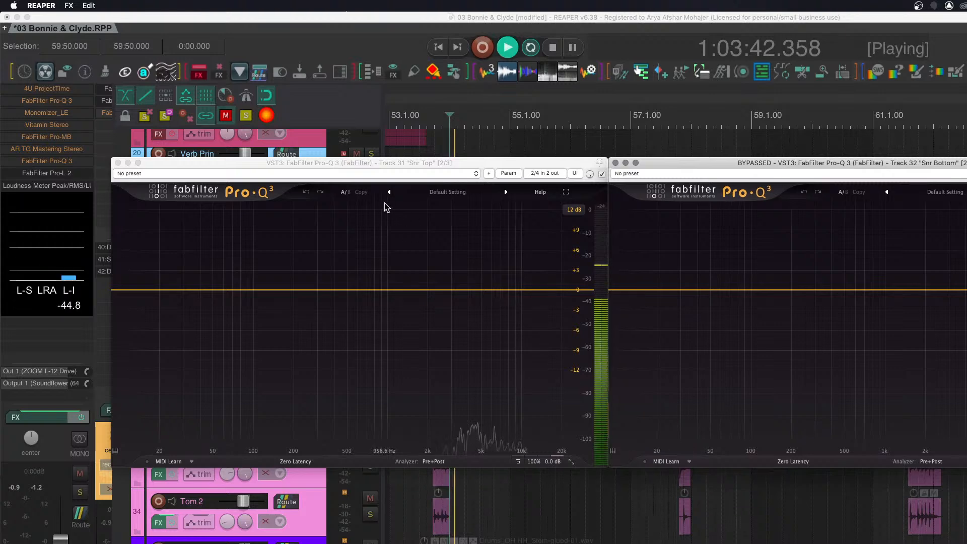
pyautogui.moveTo(360, 163); pyautogui.dragTo(363, 462)
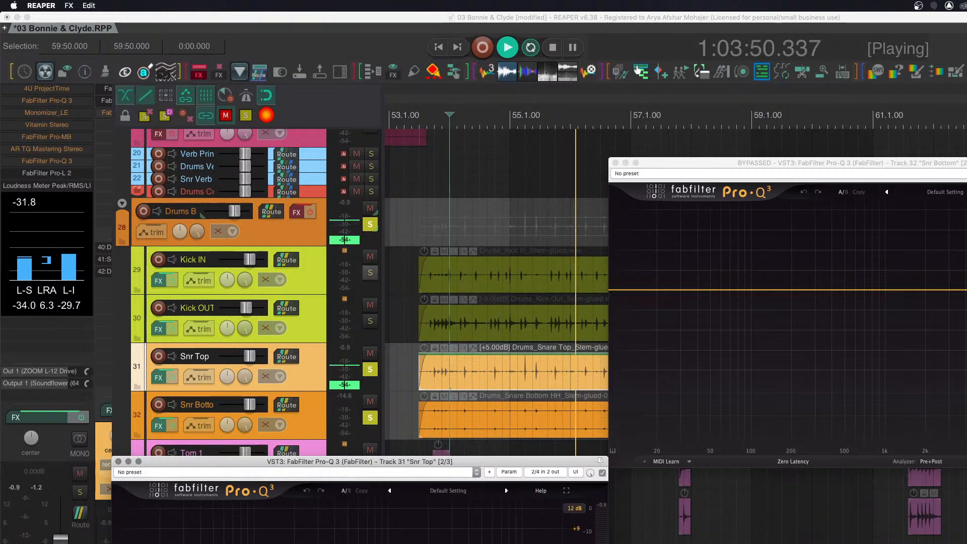
pyautogui.click(965, 173)
pyautogui.moveTo(423, 461); pyautogui.dragTo(417, 151)
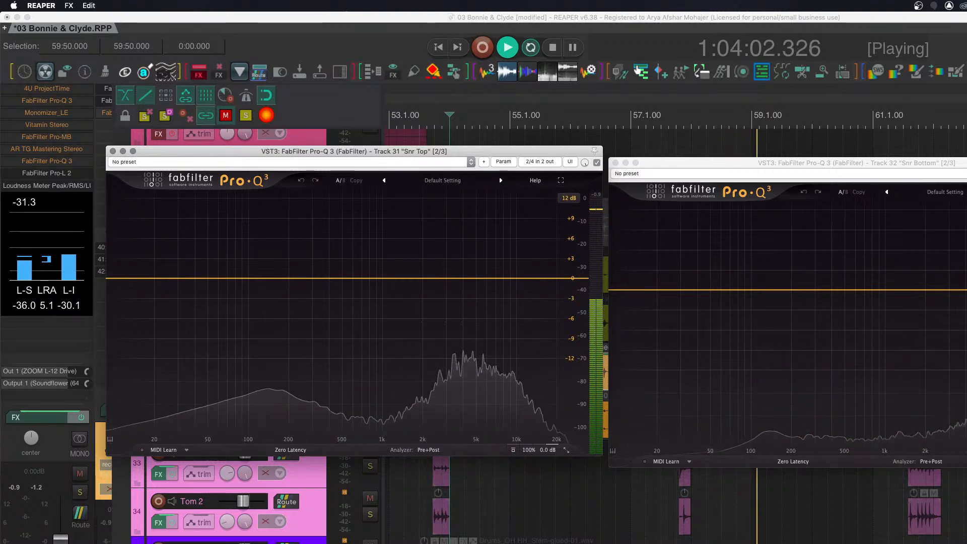
# Shape the upper range of Snr Bottom in Pro-Q 3, including a bell boost of about 3.4 dB near 2.9 kHz.
pyautogui.doubleClick(966, 268)
pyautogui.moveTo(966, 262); pyautogui.dragTo(966, 274)
pyautogui.doubleClick(966, 290)
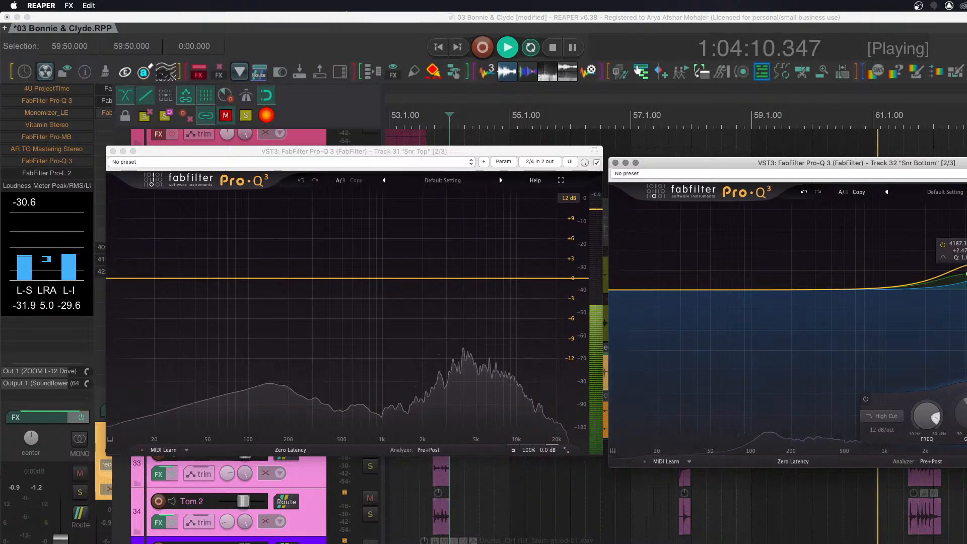
pyautogui.moveTo(966, 274); pyautogui.dragTo(950, 267)
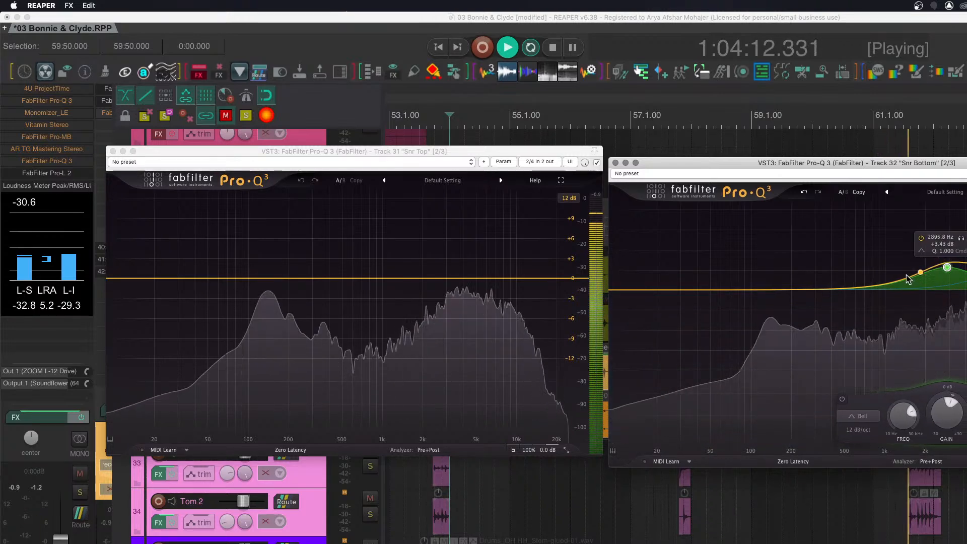
# Add a 6.75 dB bell cut at about 701 Hz with Q 4.015 and a 12 dB/oct low cut between 100 and 200 Hz on Snr Bottom.
pyautogui.moveTo(883, 286); pyautogui.dragTo(865, 335)
pyautogui.scroll(3, 875, 307)
pyautogui.scroll(4, 872, 319)
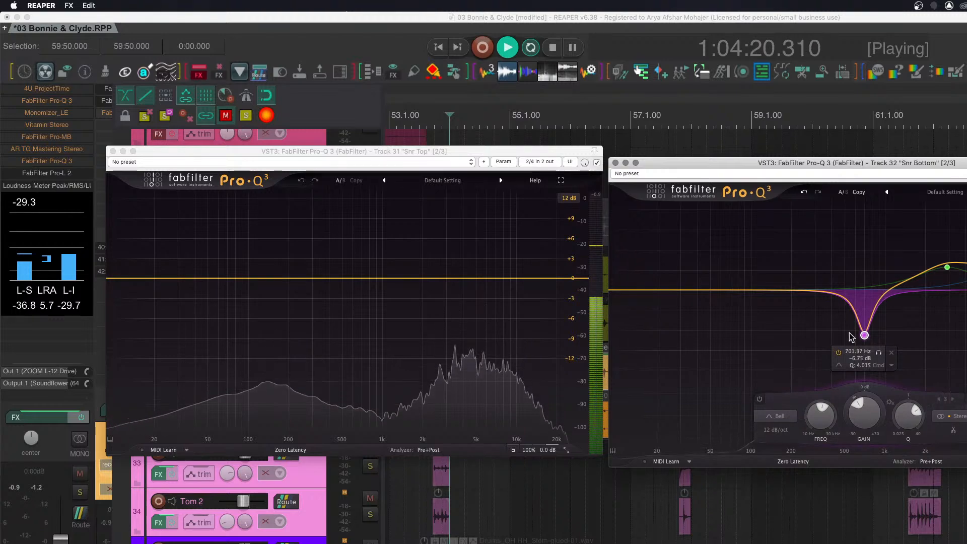
pyautogui.moveTo(626, 288); pyautogui.dragTo(778, 284)
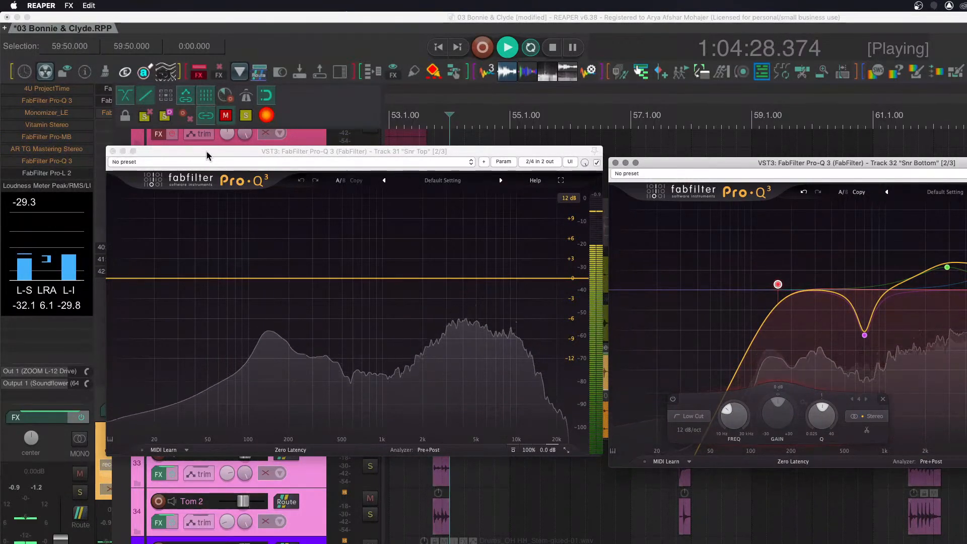
# Stop playback, close the Pro-Q 3 windows of Snr Top and Snr Bottom, and select the Tom 1 track.
pyautogui.click(113, 151)
pyautogui.press('space')
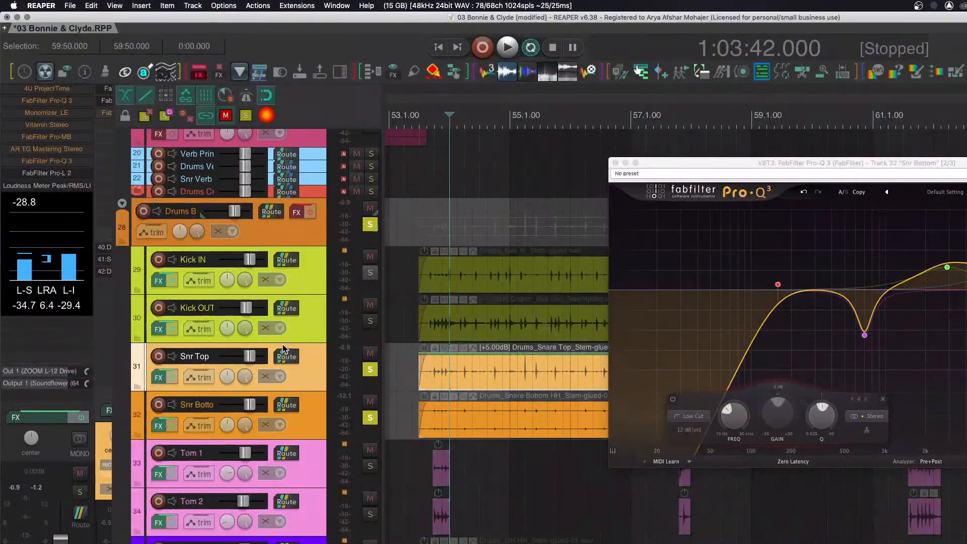
pyautogui.click(314, 411)
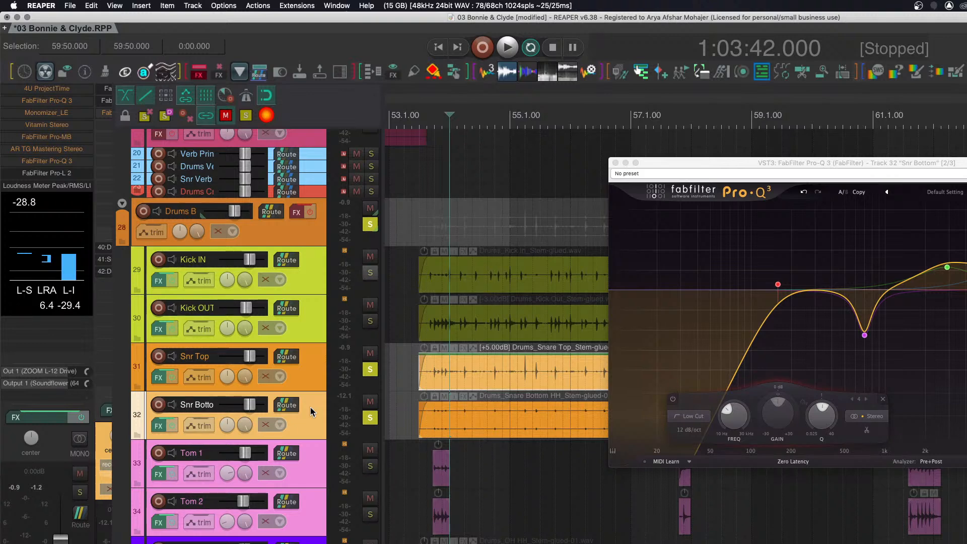
pyautogui.click(320, 465)
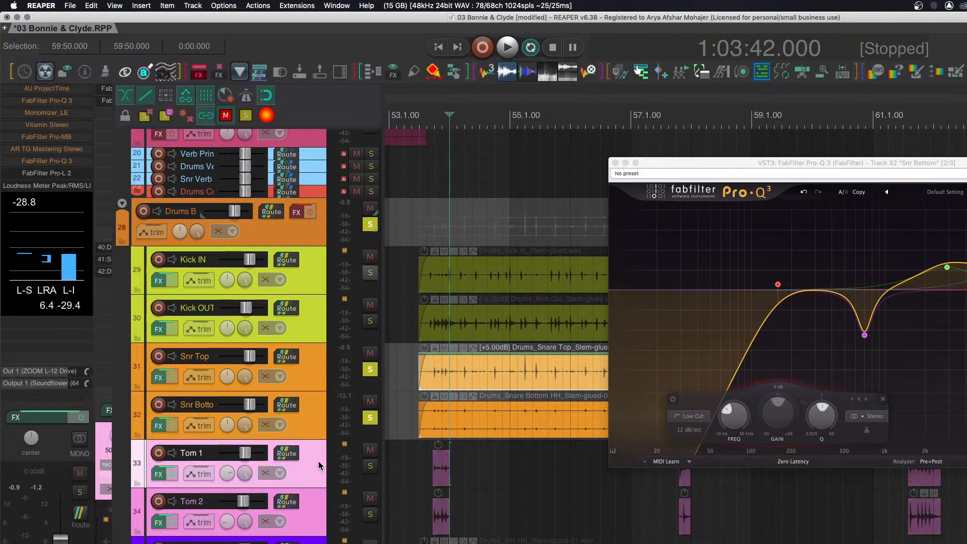
pyautogui.click(615, 163)
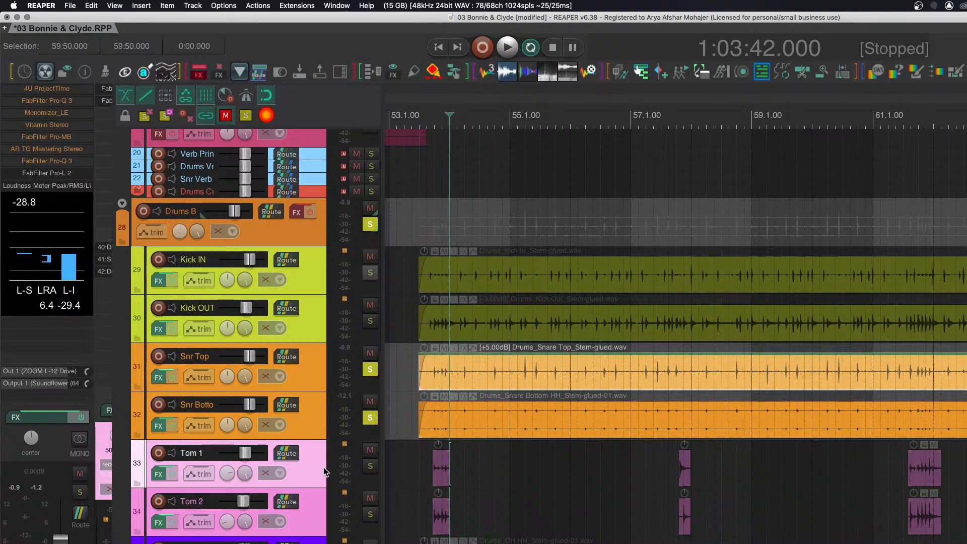
pyautogui.press('f')
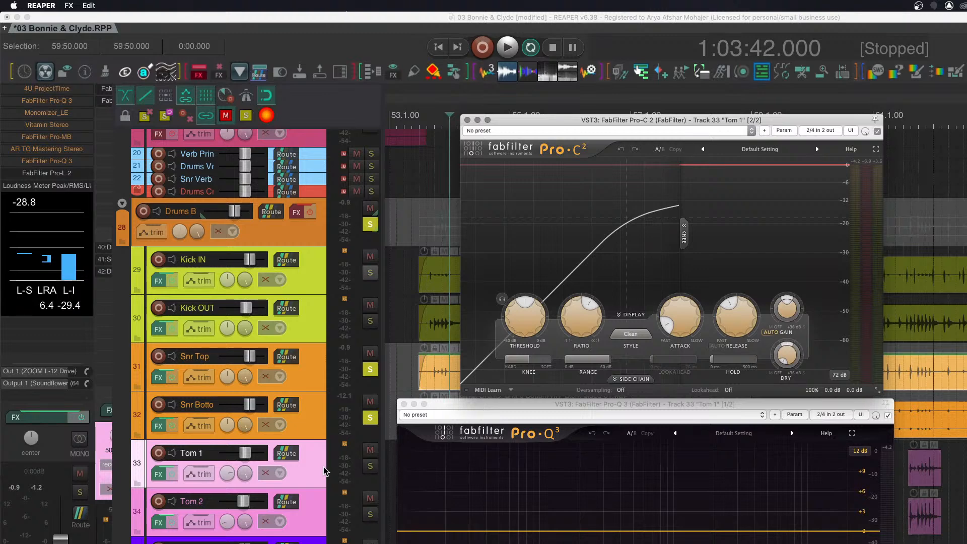
pyautogui.click(404, 405)
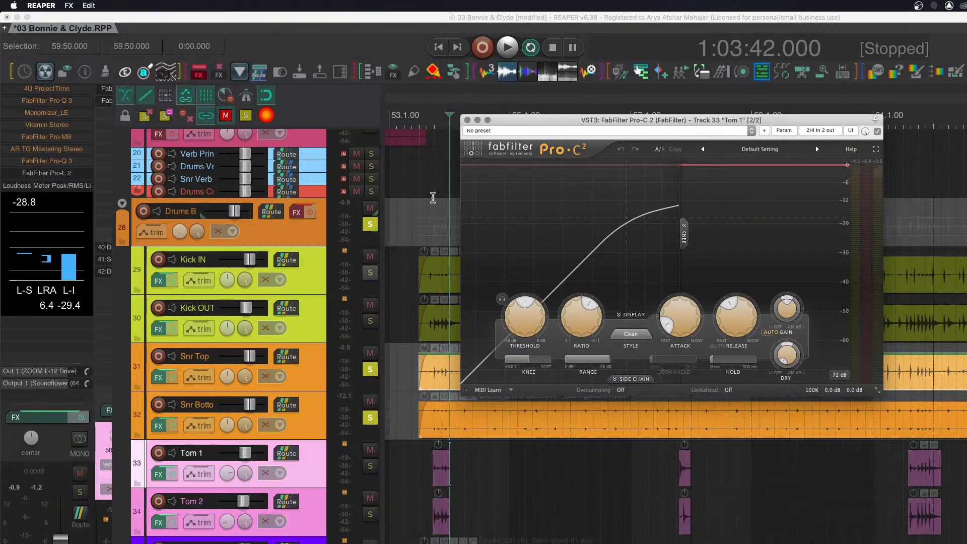
pyautogui.click(468, 120)
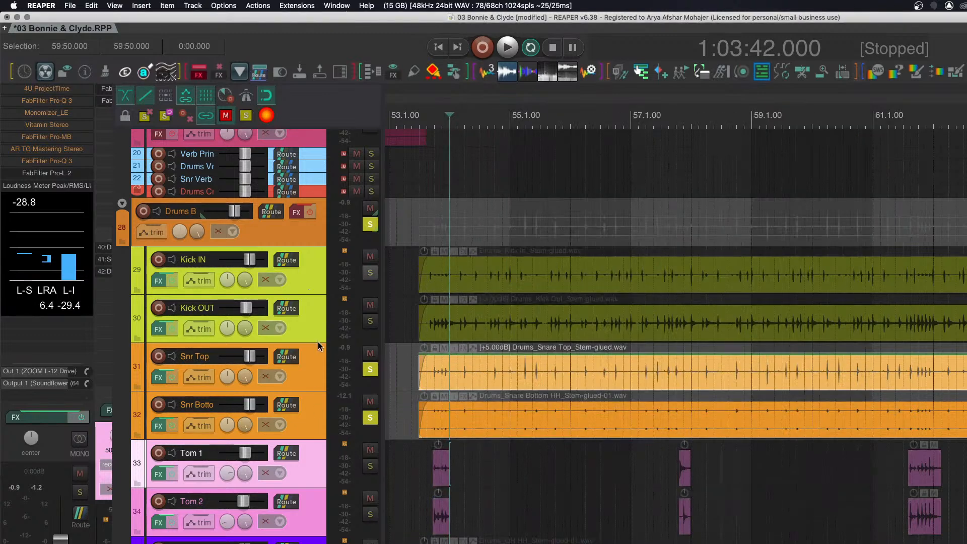
# Show the plug-ins of the kick and snare tracks and keep only the Snr Bottom and Snr Top Pro-Q 3 windows, stacked beside the tracks.
pyautogui.click(321, 286)
pyautogui.keyDown('shift'); pyautogui.click(321, 429); pyautogui.keyUp('shift')
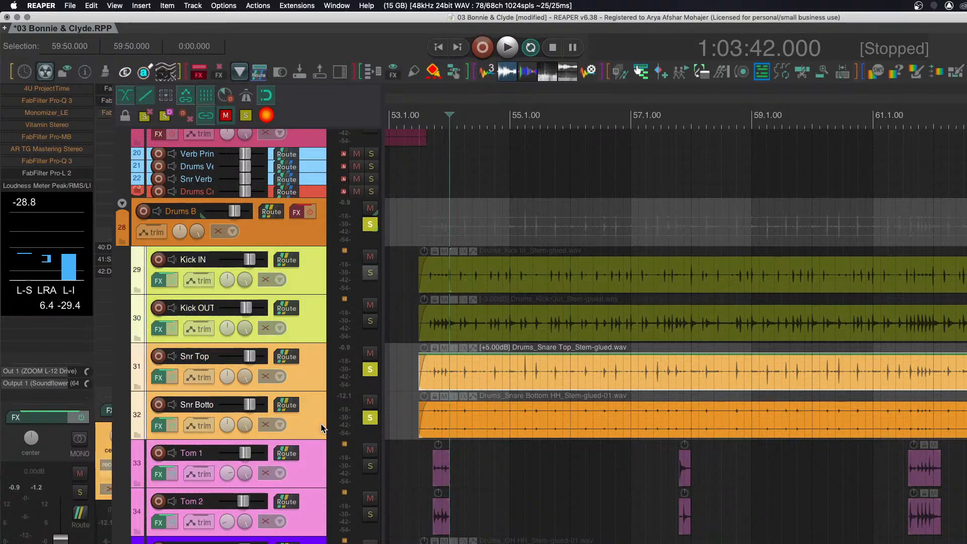
pyautogui.press('super+grave')
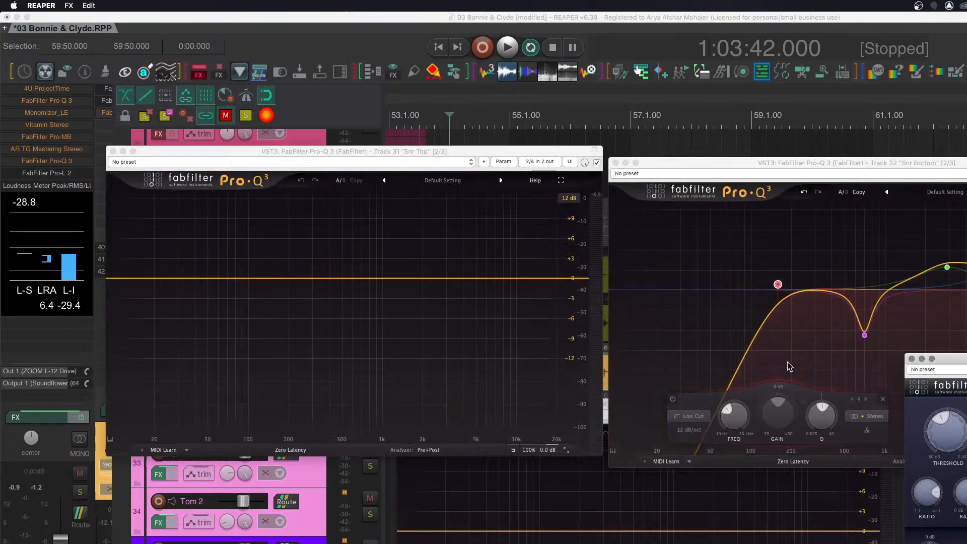
pyautogui.click(912, 358)
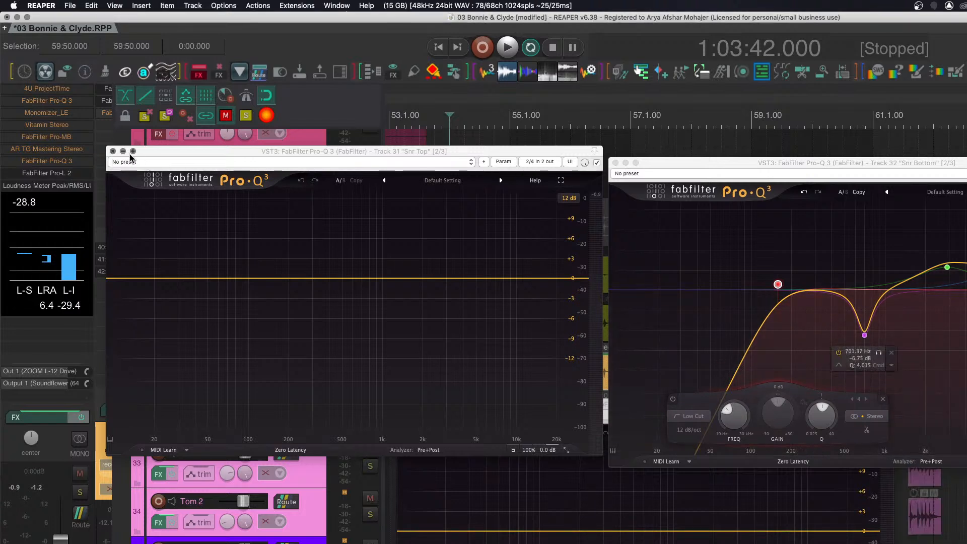
pyautogui.click(592, 518)
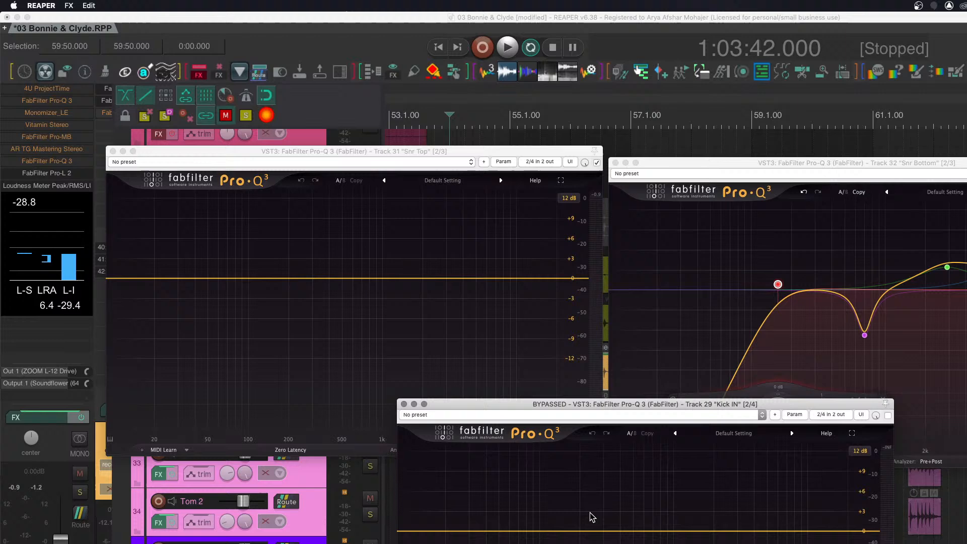
pyautogui.click(405, 405)
pyautogui.moveTo(685, 164); pyautogui.dragTo(765, 36)
pyautogui.moveTo(393, 151); pyautogui.dragTo(966, 345)
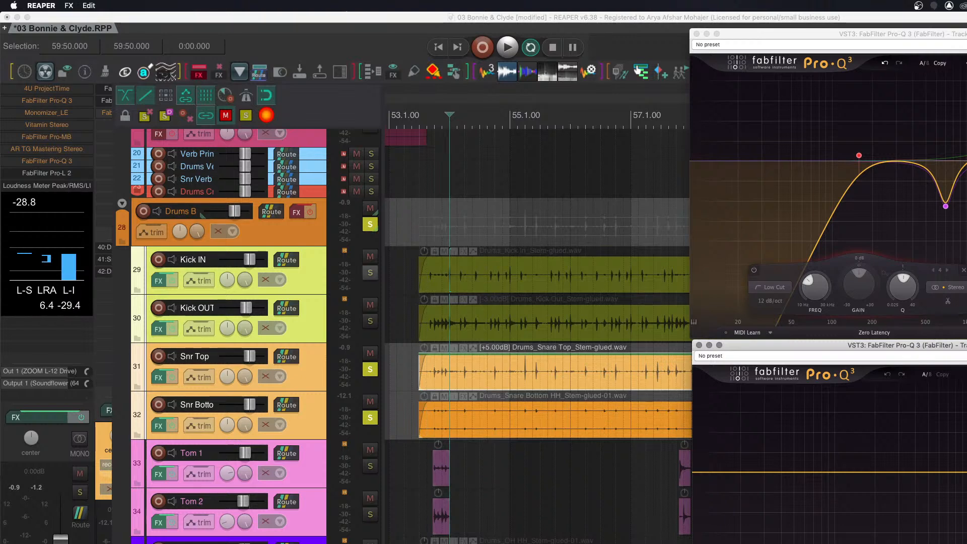
# Play the soloed snares from the beginning of the Snare Top item, restarting playback once.
pyautogui.click(410, 350)
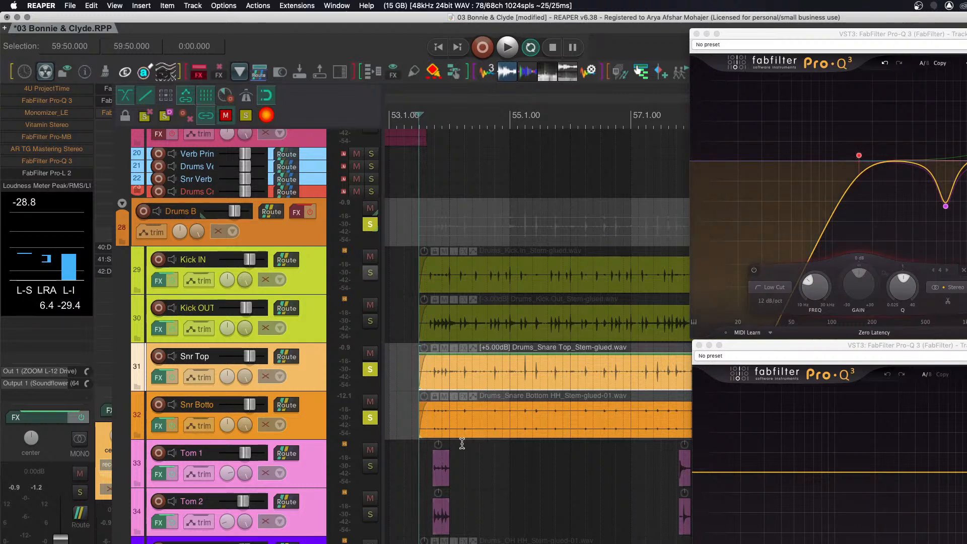
pyautogui.press('space')
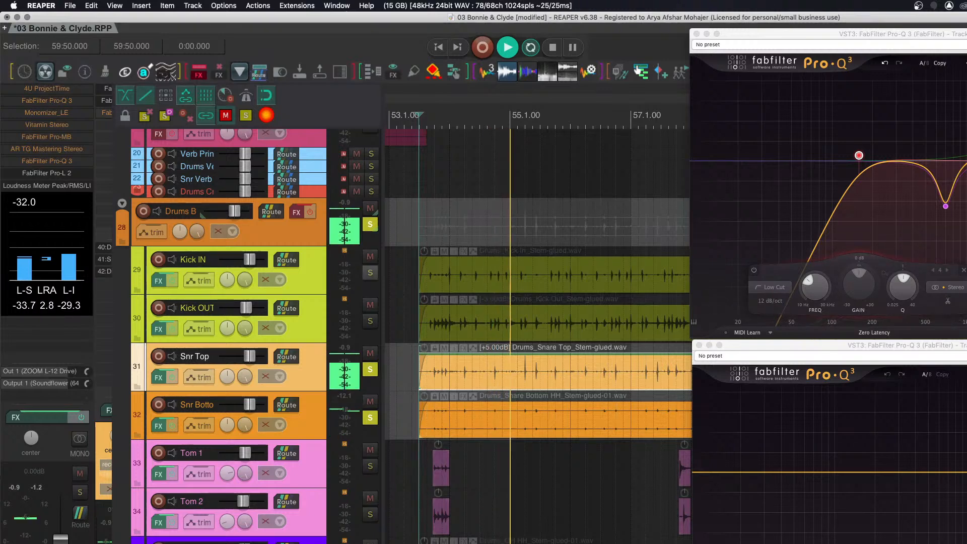
pyautogui.press('space')
pyautogui.click(608, 369)
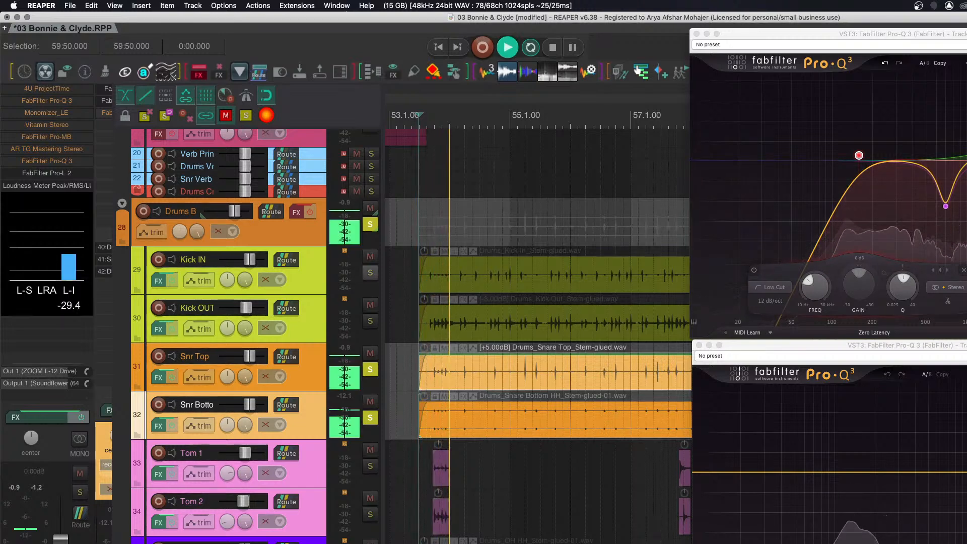
# Restrict the Snr Bottom low cut to the Mid channel and raise its frequency above 555 Hz.
pyautogui.click(966, 151)
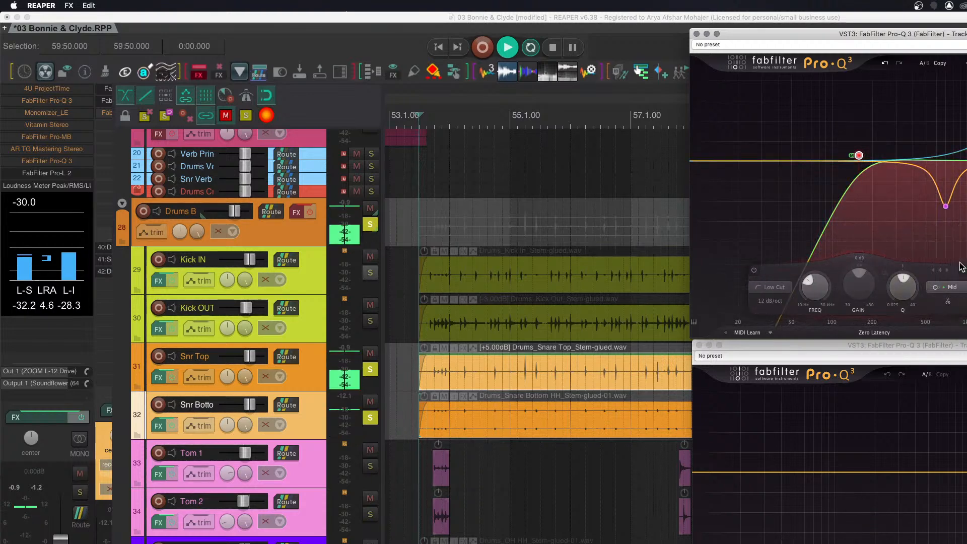
pyautogui.moveTo(846, 127)
pyautogui.moveTo(858, 156); pyautogui.dragTo(932, 161)
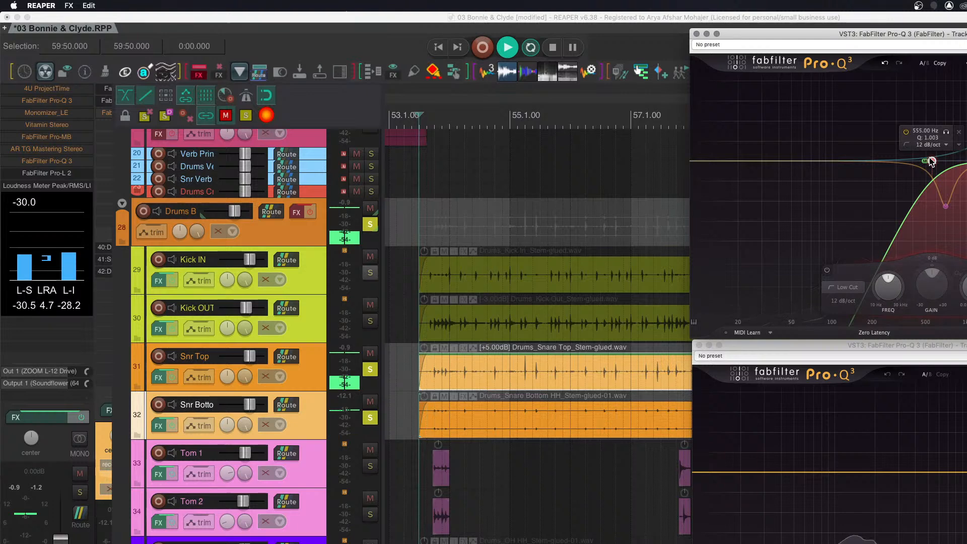
pyautogui.moveTo(932, 160); pyautogui.dragTo(944, 161)
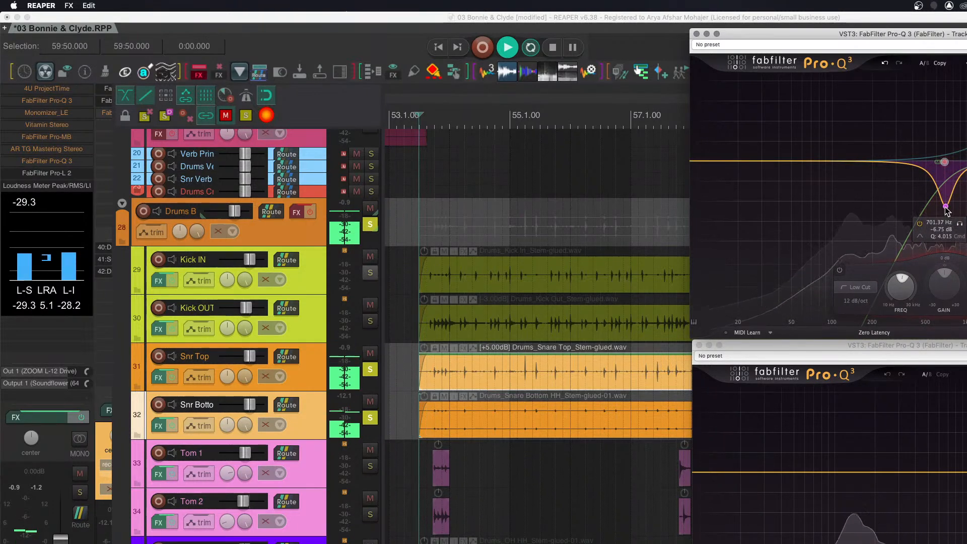
# Move the Snr Bottom bell cut to about 504 Hz at -5.90 dB and widen it to a Q of about 1.46.
pyautogui.moveTo(951, 211); pyautogui.dragTo(945, 212)
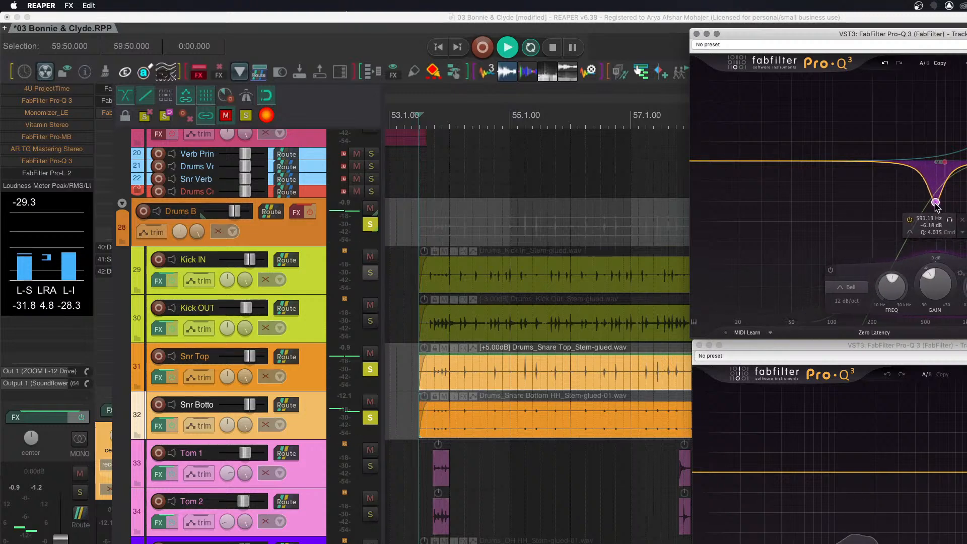
pyautogui.scroll(3, 927, 203)
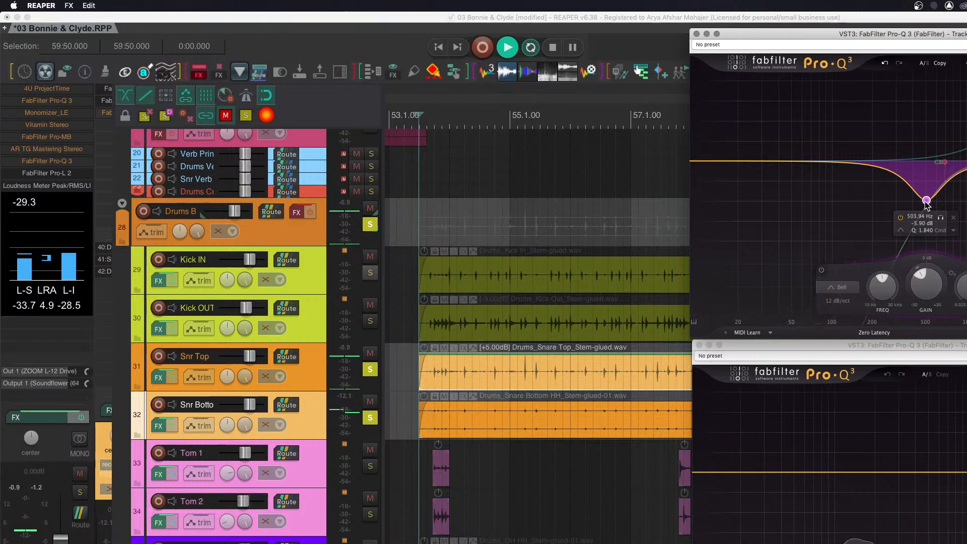
pyautogui.scroll(-1, 926, 202)
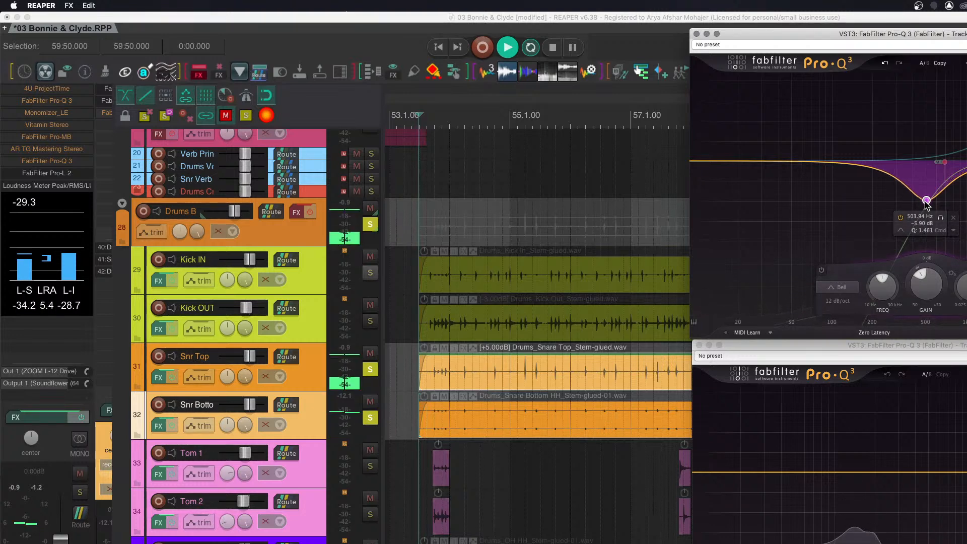
pyautogui.moveTo(926, 202); pyautogui.dragTo(925, 202)
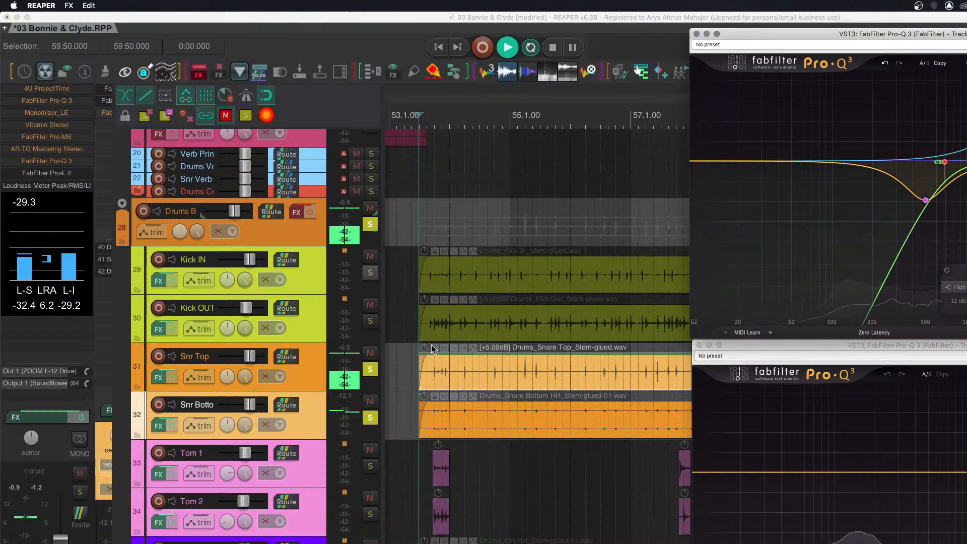
# Restart playback and unsolo Snr Top and Snr Bottom to hear them with the full drum group.
pyautogui.press('space')
pyautogui.press('space')
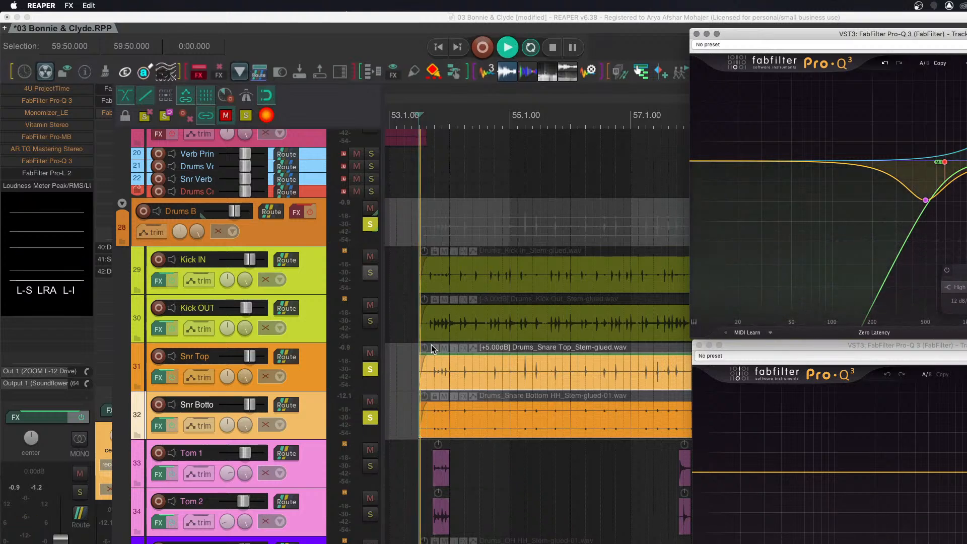
pyautogui.click(370, 371)
pyautogui.click(370, 421)
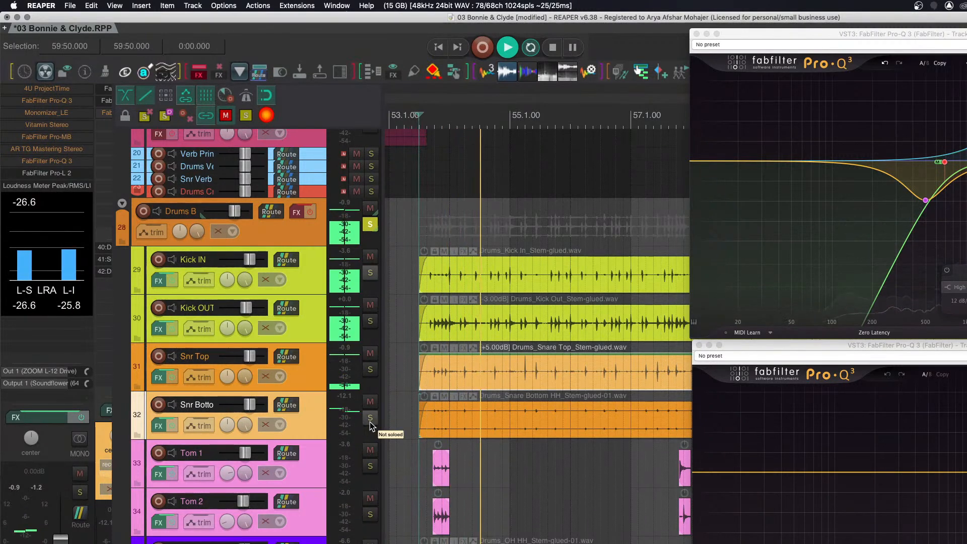
# In the Snr Top Pro-Q 3, add a -4.26 dB bell at about 138 Hz and a narrow -11.96 dB cut at about 65 Hz with Q 2.952.
pyautogui.moveTo(854, 472); pyautogui.dragTo(854, 504)
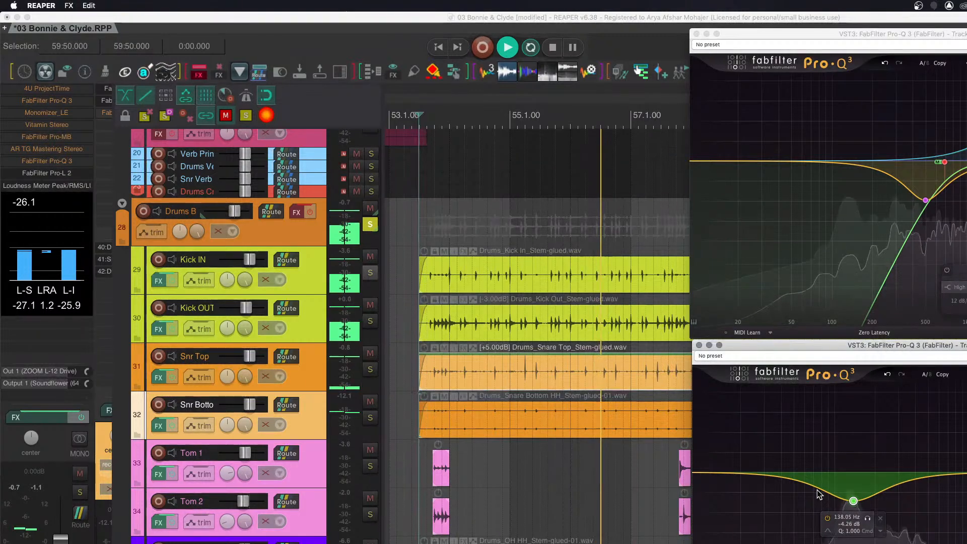
pyautogui.moveTo(811, 485); pyautogui.dragTo(810, 533)
pyautogui.scroll(10, 808, 528)
pyautogui.scroll(-10, 814, 509)
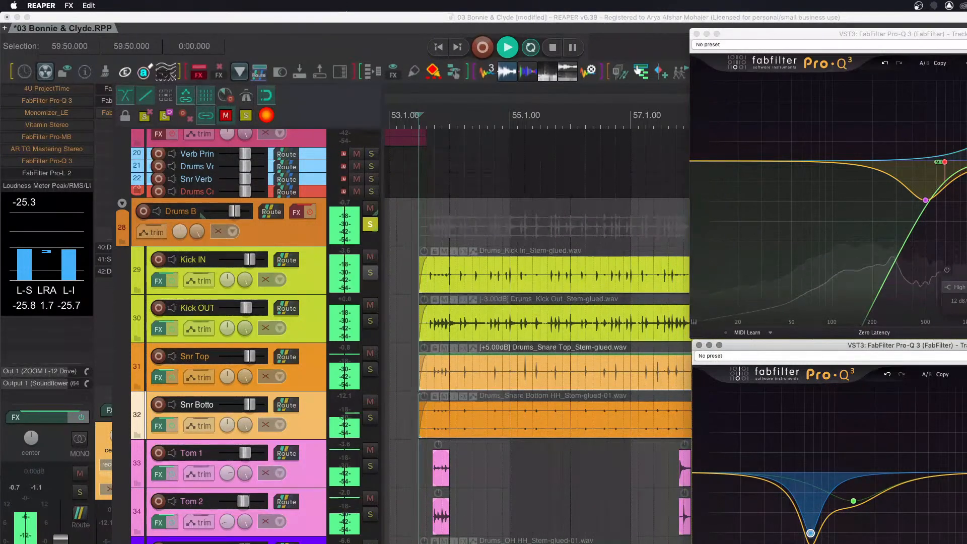
pyautogui.click(810, 543)
pyautogui.moveTo(811, 534); pyautogui.dragTo(809, 543)
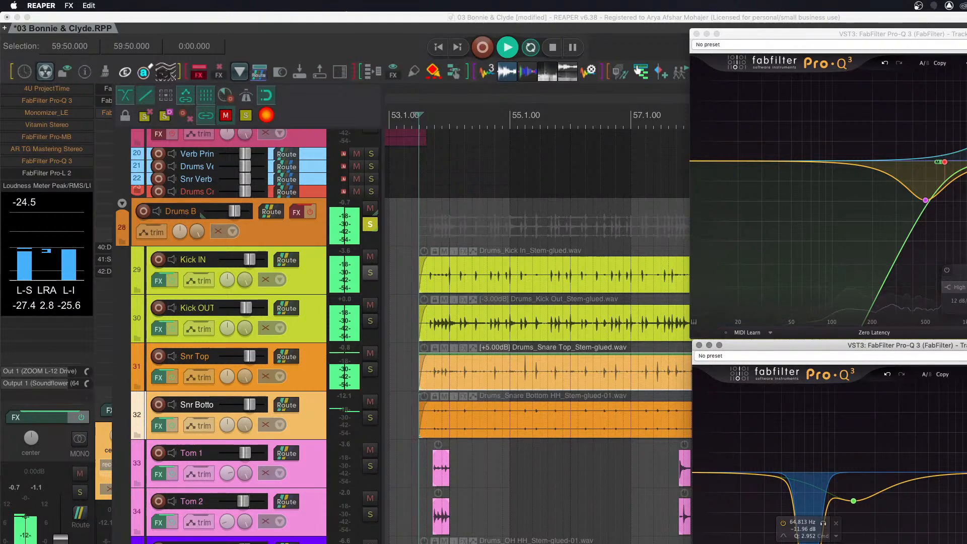
# On Snr Top, add a low cut just above 100 Hz, shift the wide bell to 151.10 Hz at -5.70 dB, and cut narrowly near 377 Hz.
pyautogui.moveTo(714, 474); pyautogui.dragTo(841, 453)
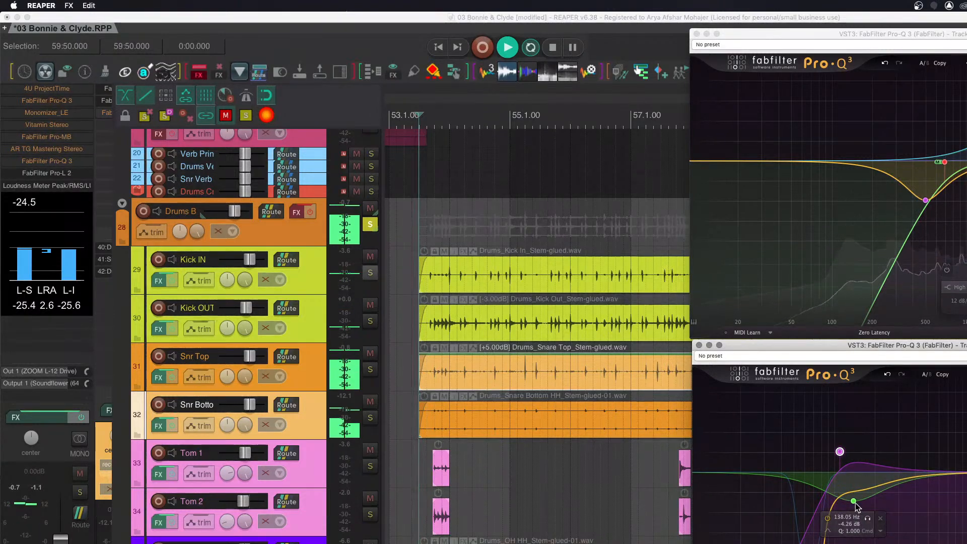
pyautogui.moveTo(856, 503)
pyautogui.mouseDown()
pyautogui.moveTo(866, 504)
pyautogui.moveTo(862, 516)
pyautogui.mouseUp()
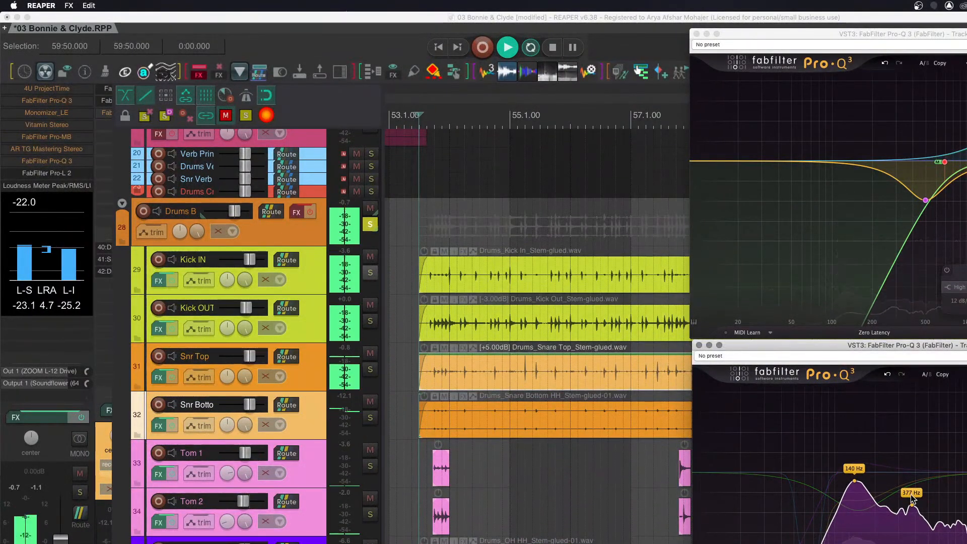
pyautogui.moveTo(909, 507); pyautogui.dragTo(913, 526)
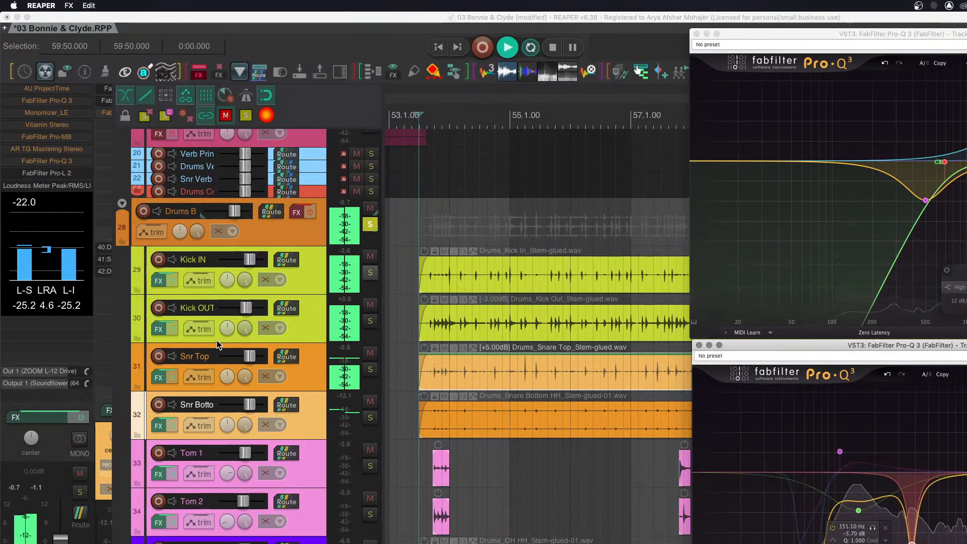
# Solo Snr Top, replay it, and turn its bell cut near 151 Hz into a dynamic boost.
pyautogui.press('space')
pyautogui.click(370, 371)
pyautogui.press('space')
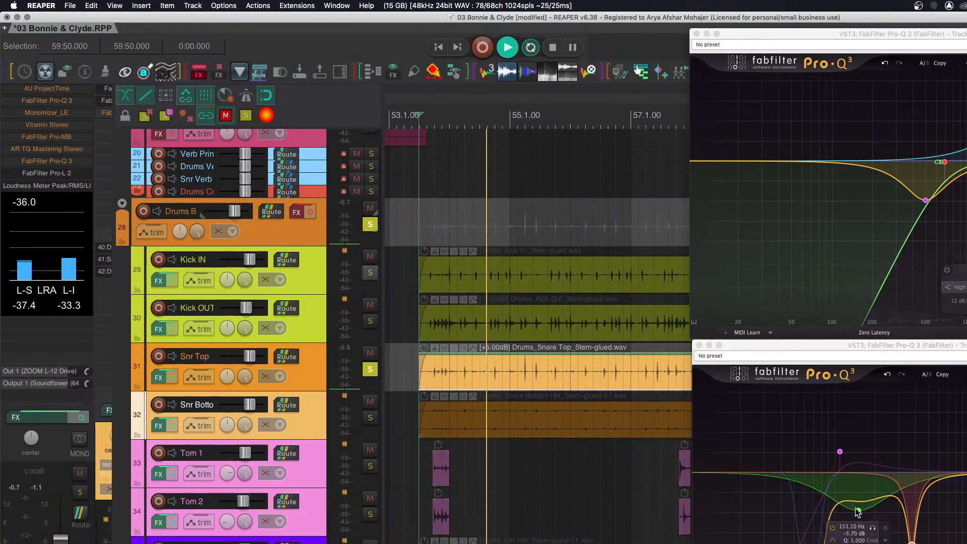
pyautogui.moveTo(859, 510); pyautogui.dragTo(858, 459)
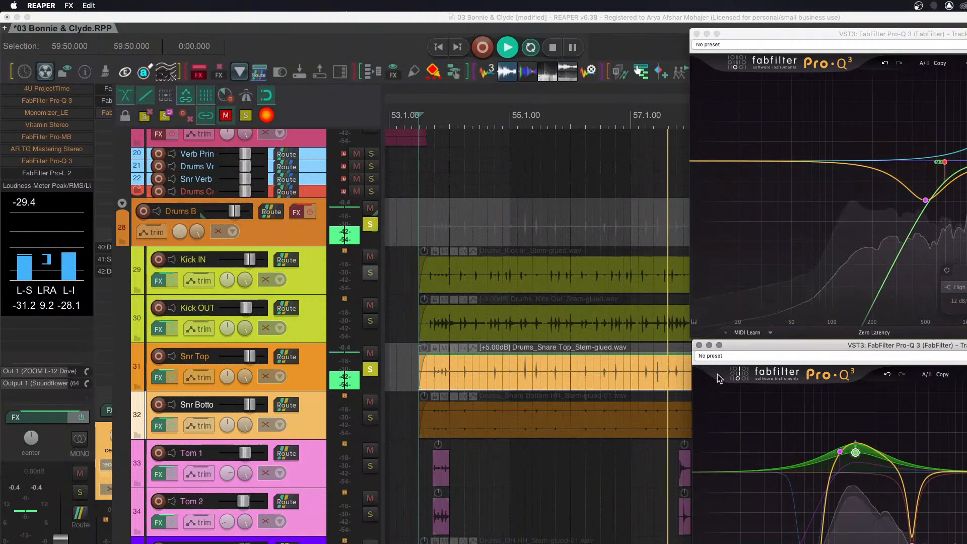
# Solo Snr Bottom alongside Snr Top and add a high shelf band to the Snr Top equalizer.
pyautogui.click(370, 417)
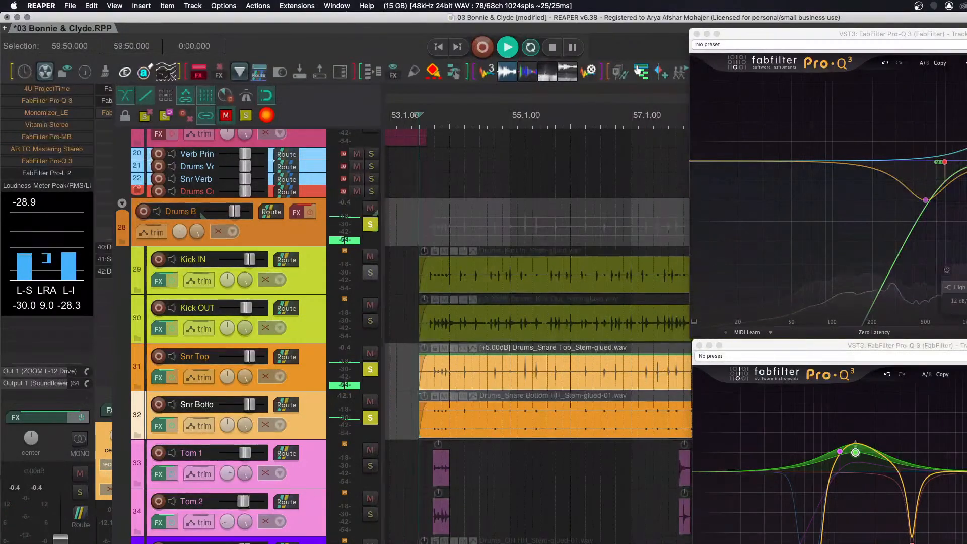
pyautogui.click(953, 428)
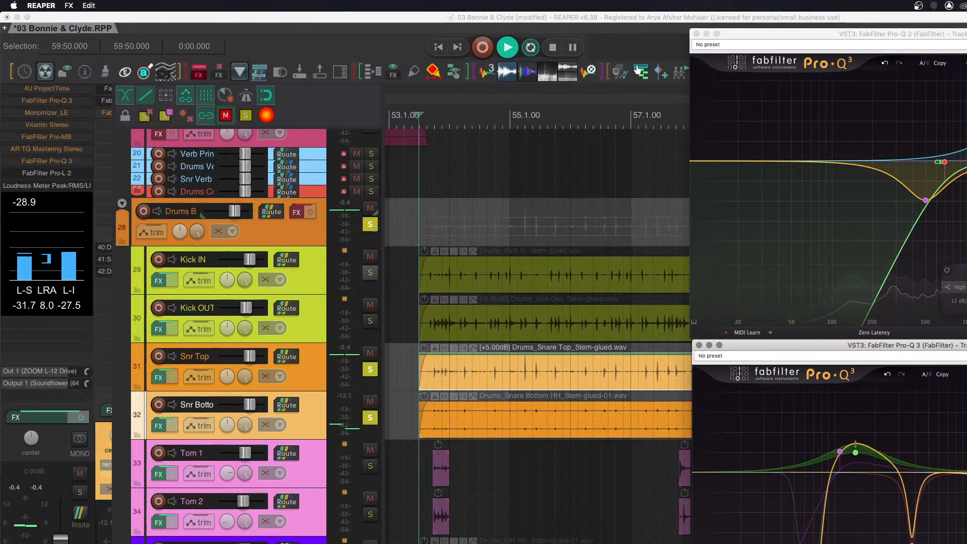
# Unsolo both snare tracks and close the Pro-Q 3 windows of Snr Bottom and Snr Top.
pyautogui.click(370, 370)
pyautogui.click(370, 418)
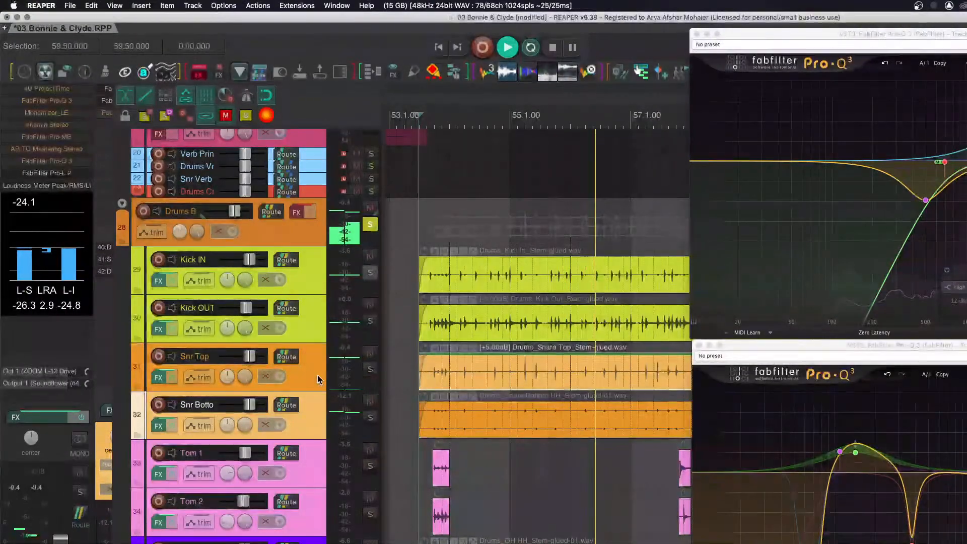
pyautogui.click(697, 34)
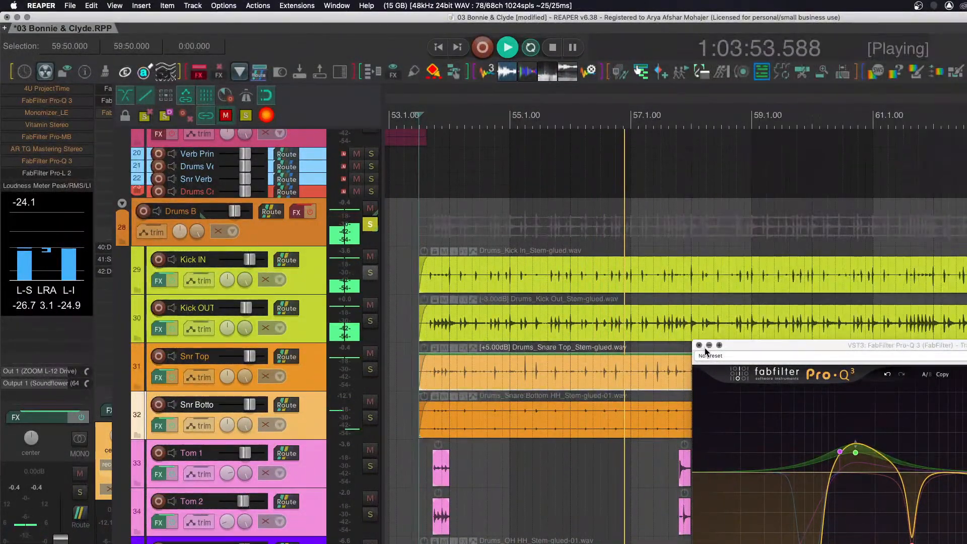
pyautogui.click(694, 347)
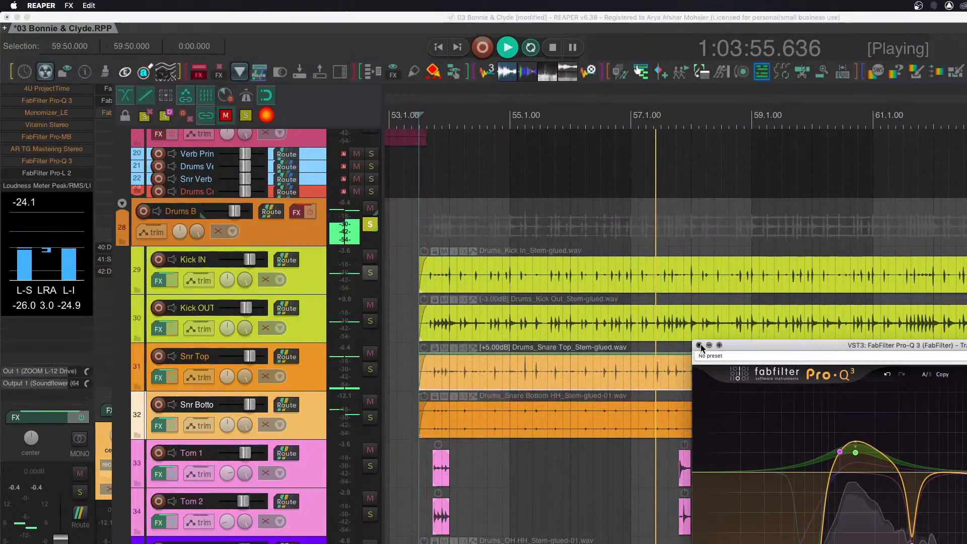
pyautogui.click(699, 345)
# Return playback to the start of the drum section and play it with the Snr Top FX chain open.
pyautogui.press('space')
pyautogui.press('space')
pyautogui.press('space')
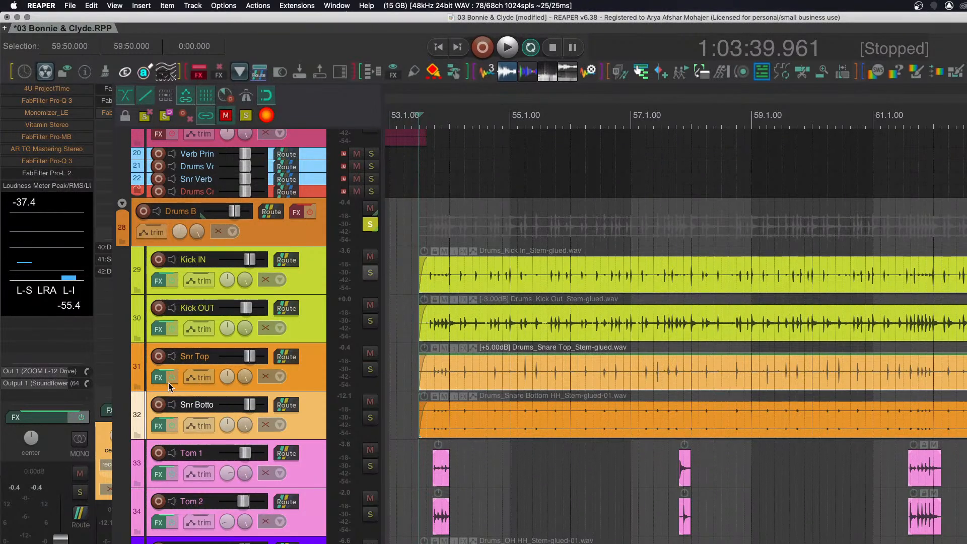
pyautogui.click(155, 380)
pyautogui.press('space')
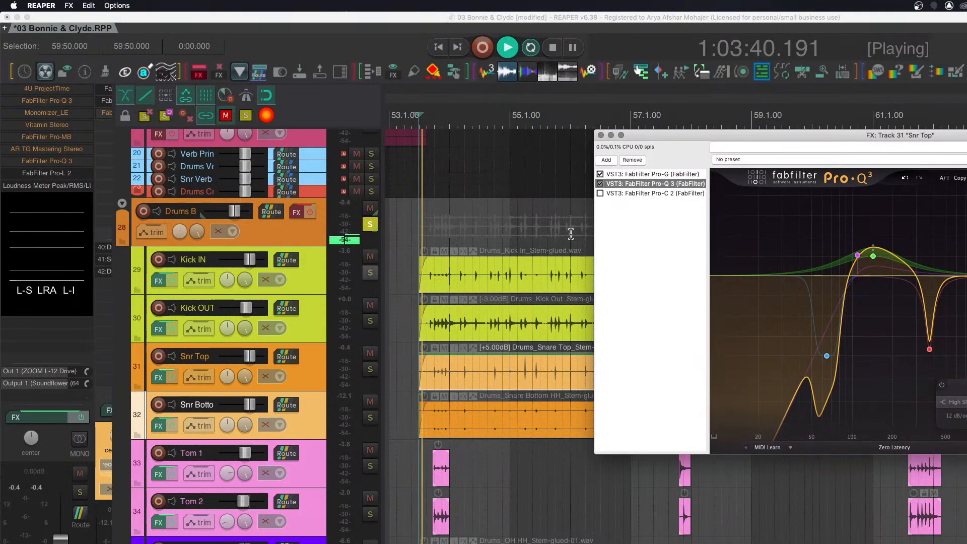
# Enable the Pro-C 2 compressor on Snr Top and set its style to Punch.
pyautogui.click(600, 193)
pyautogui.click(620, 192)
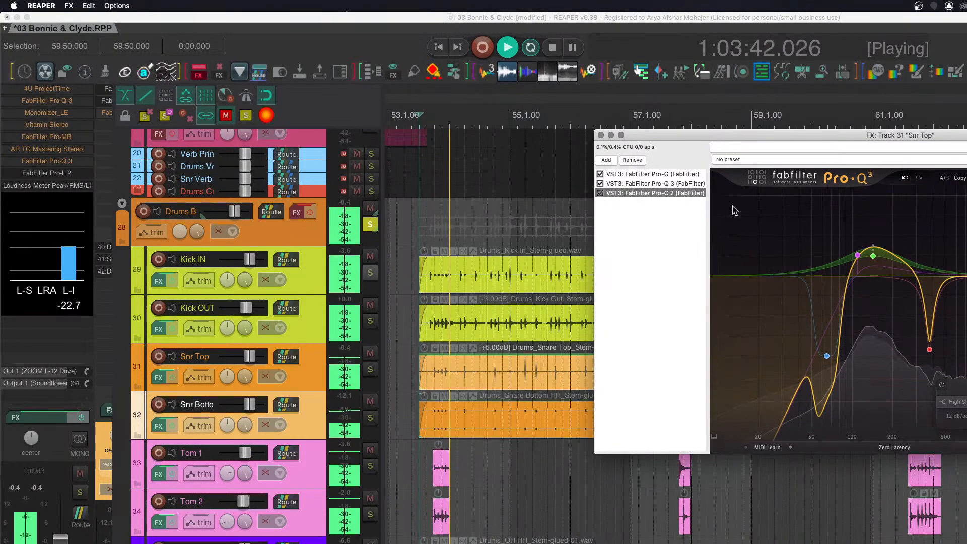
pyautogui.moveTo(754, 135); pyautogui.dragTo(666, 148)
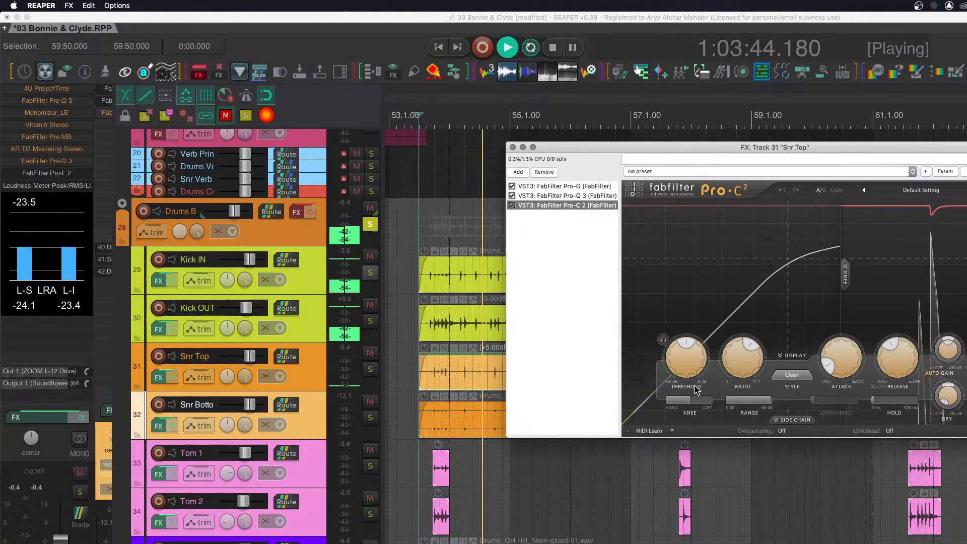
pyautogui.click(801, 374)
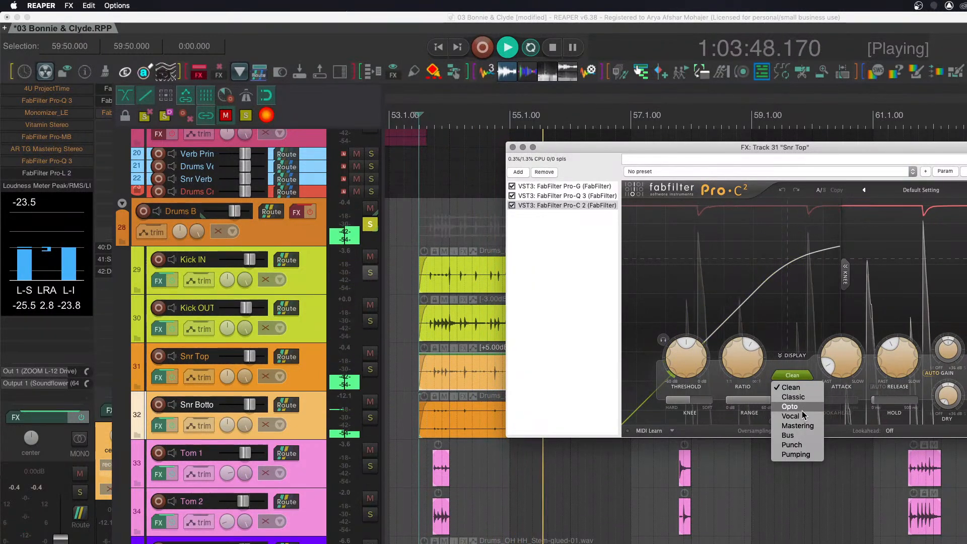
pyautogui.click(805, 446)
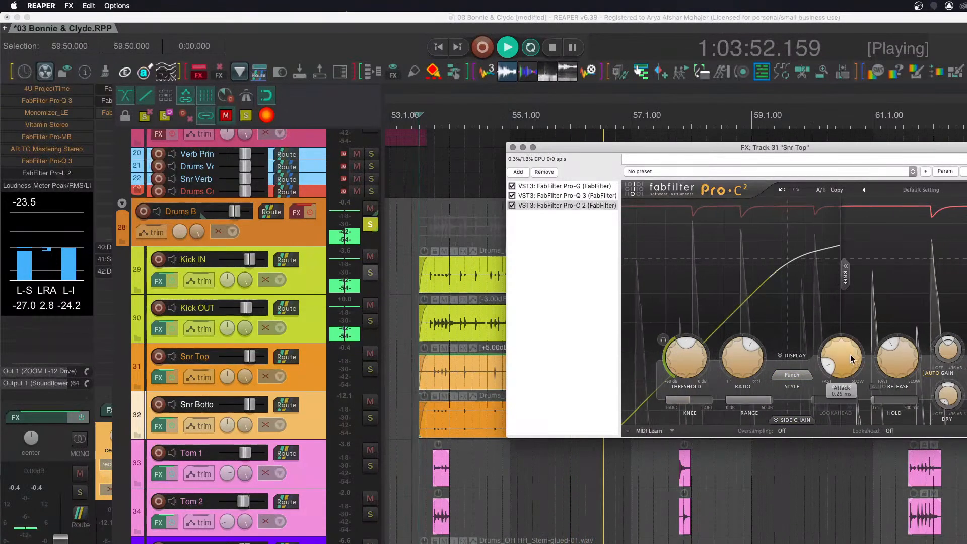
# Slow the compressor's attack slightly, raise its ratio and lower its threshold for more compression on Snr Top.
pyautogui.moveTo(852, 358); pyautogui.dragTo(858, 334)
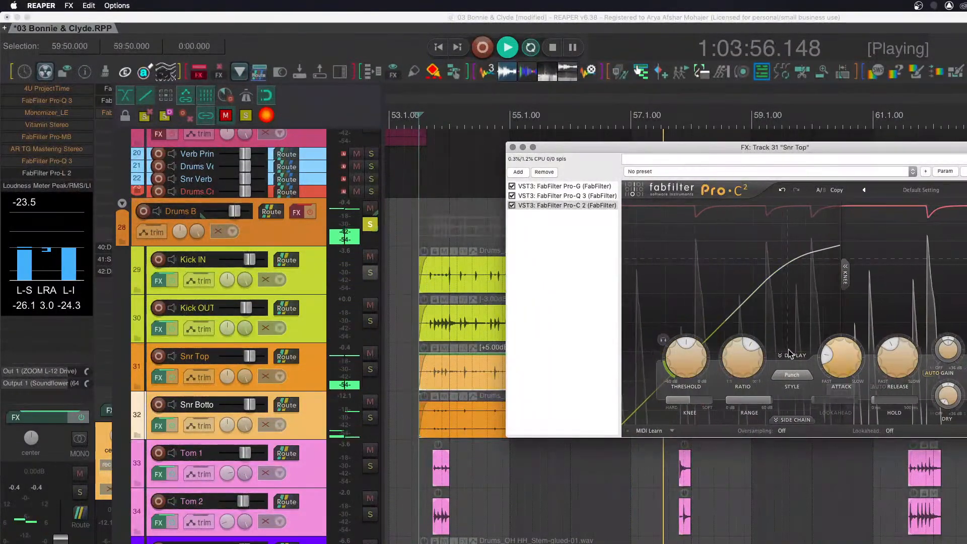
pyautogui.moveTo(684, 351); pyautogui.dragTo(681, 376)
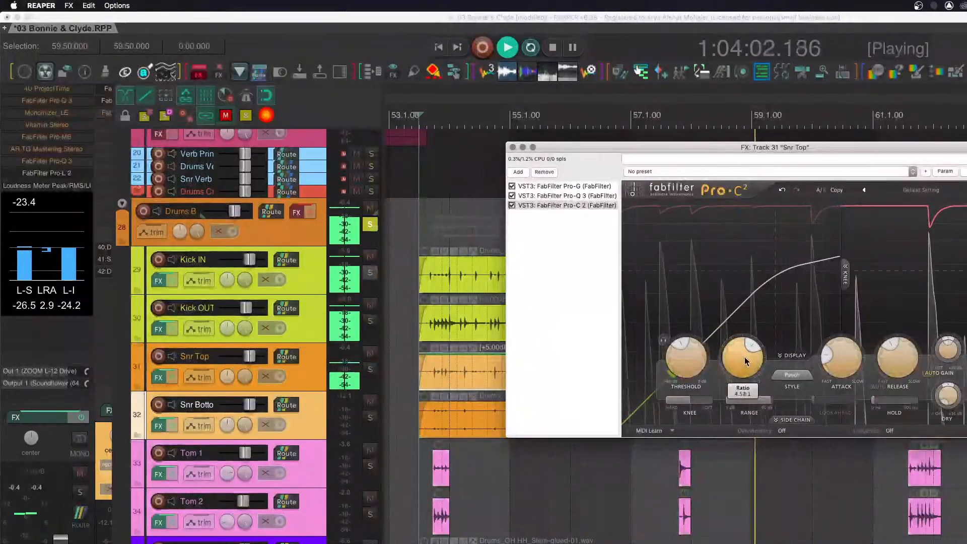
pyautogui.moveTo(684, 360); pyautogui.dragTo(684, 371)
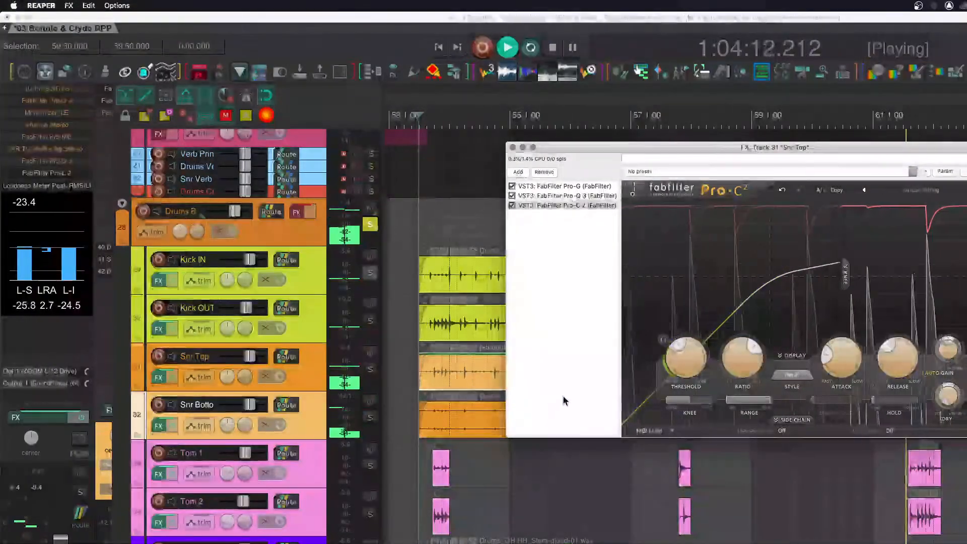
# Solo Snr Top and reduce the dynamic bell boost near 142 Hz in its Pro-Q 3 to about +1.6 dB.
pyautogui.click(371, 370)
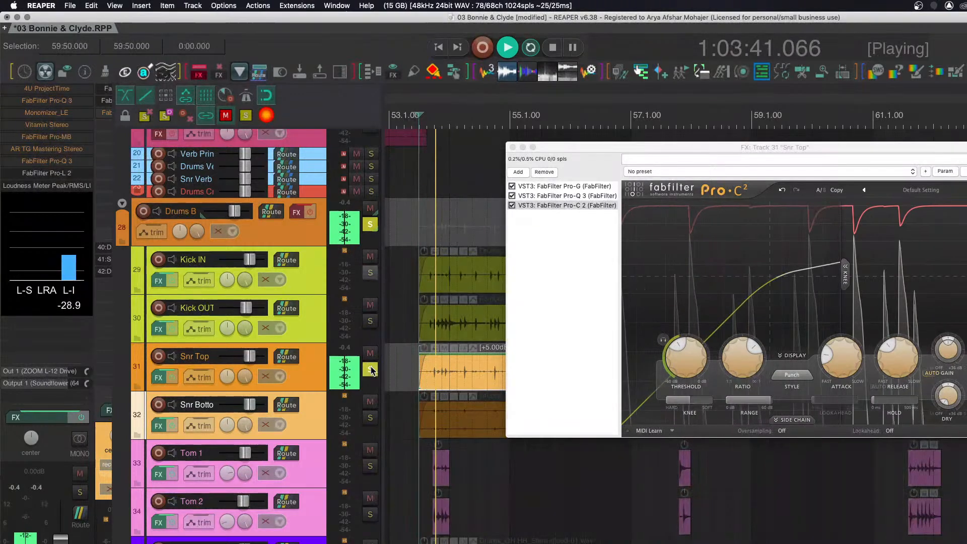
pyautogui.click(160, 379)
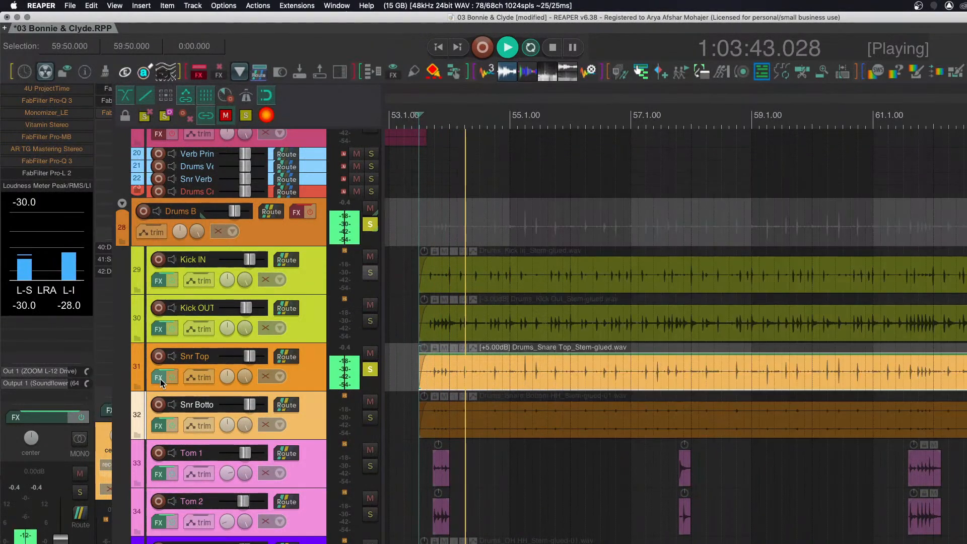
pyautogui.click(168, 375)
pyautogui.click(575, 196)
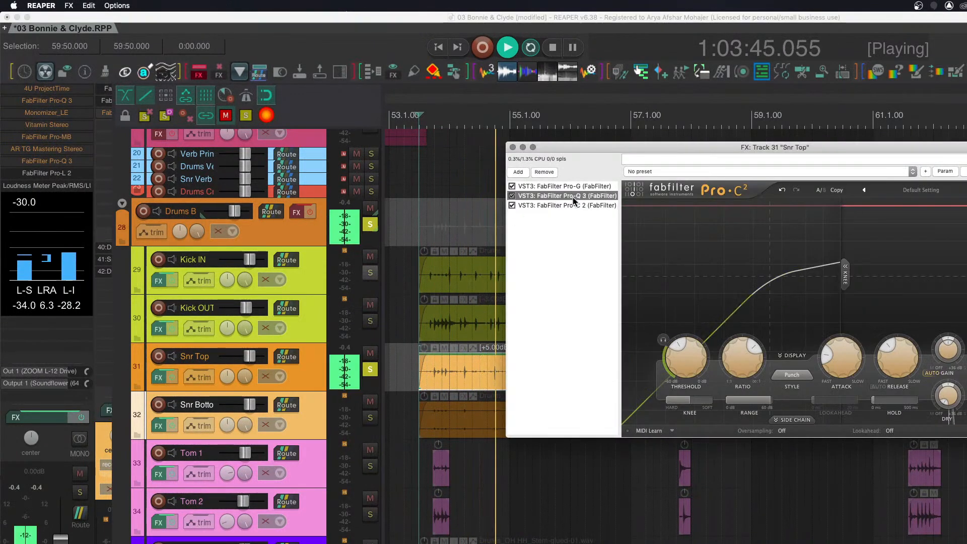
pyautogui.moveTo(787, 271); pyautogui.dragTo(785, 280)
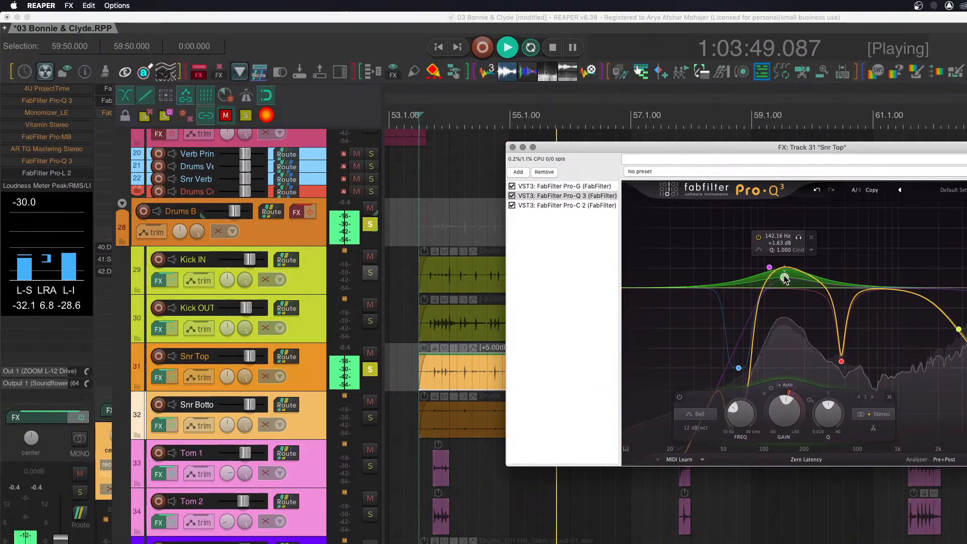
# Insert FabFilter Saturn between Pro-Q 3 and Pro-C 2 on Snr Top and split it into two bands.
pyautogui.press('space')
pyautogui.click(310, 386)
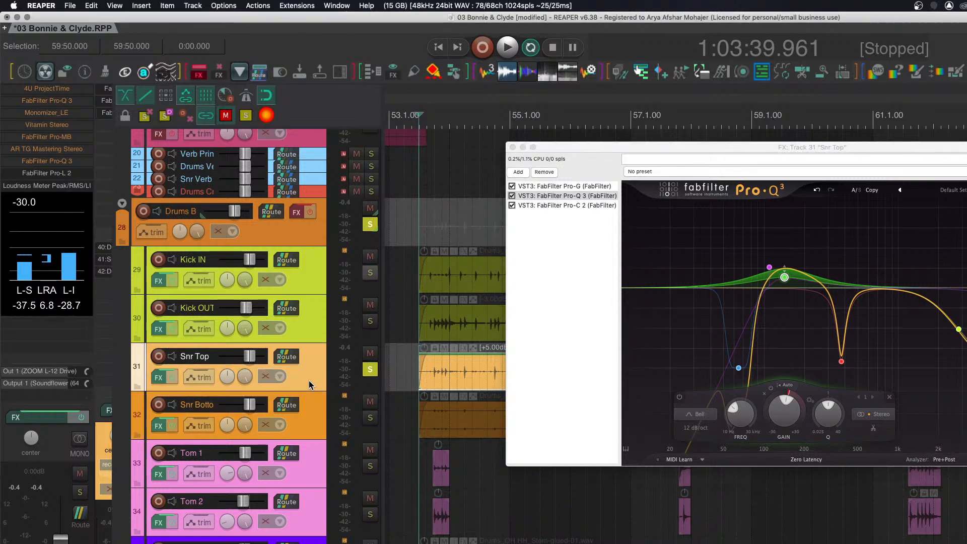
pyautogui.hotkey('alt', 's')
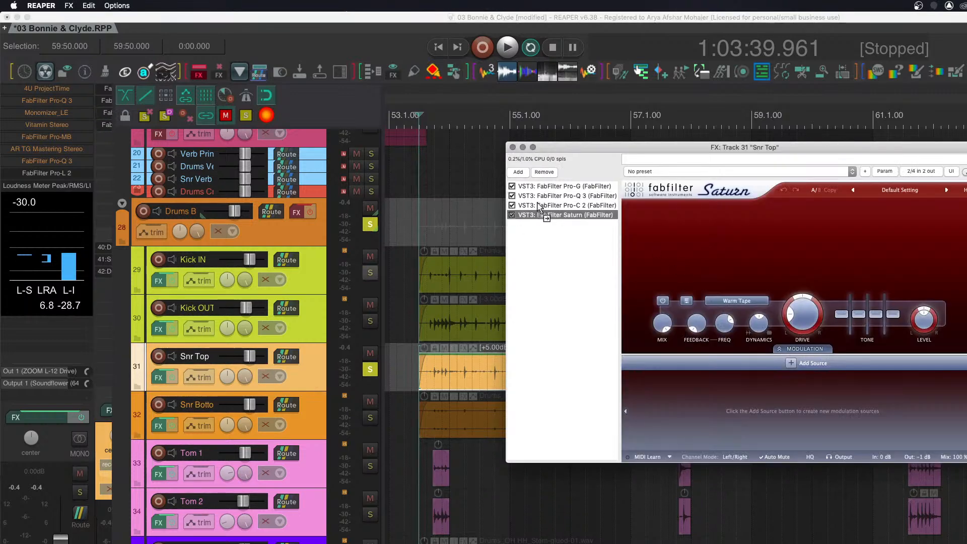
pyautogui.click(802, 208)
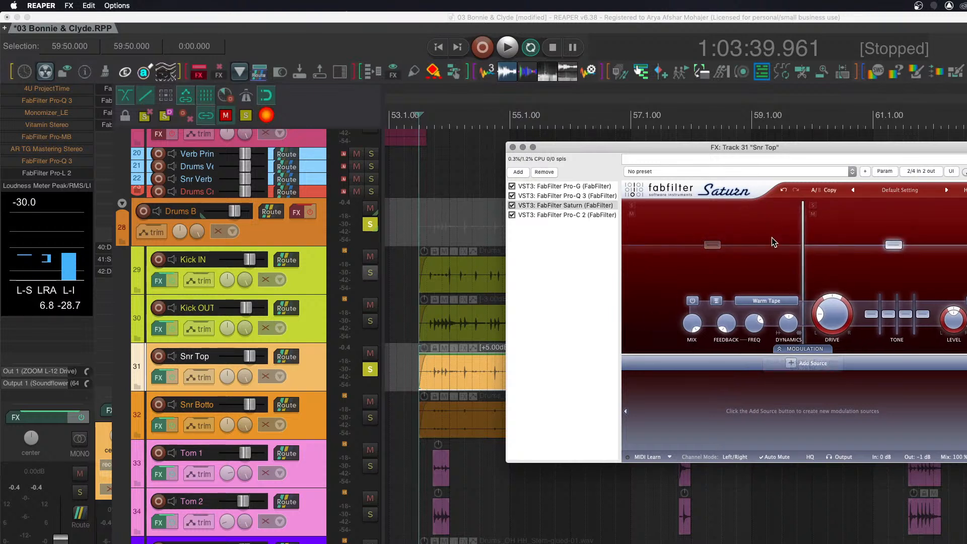
# Play the soloed snare, raise the drive of Saturn's low band and set that band's style to Clean Tube.
pyautogui.press('space')
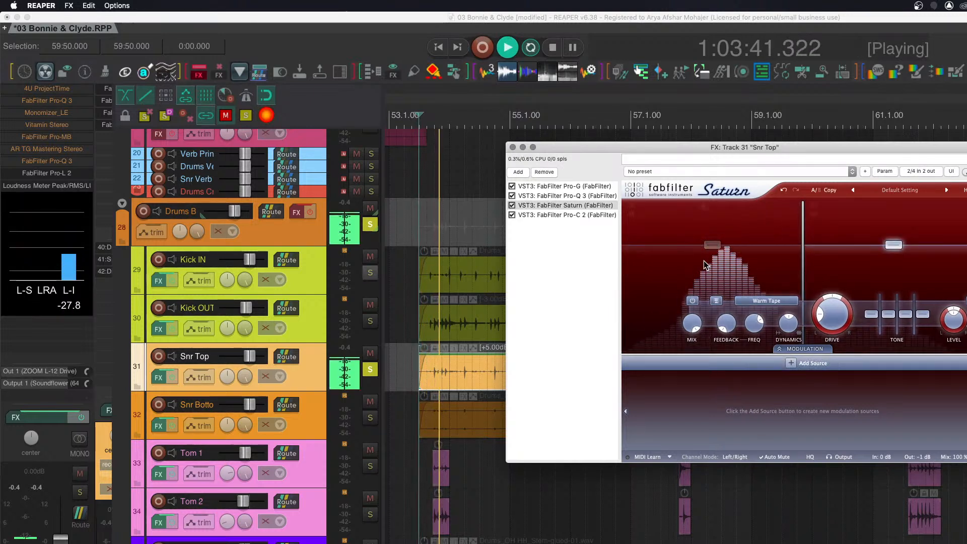
pyautogui.moveTo(715, 245); pyautogui.dragTo(719, 245)
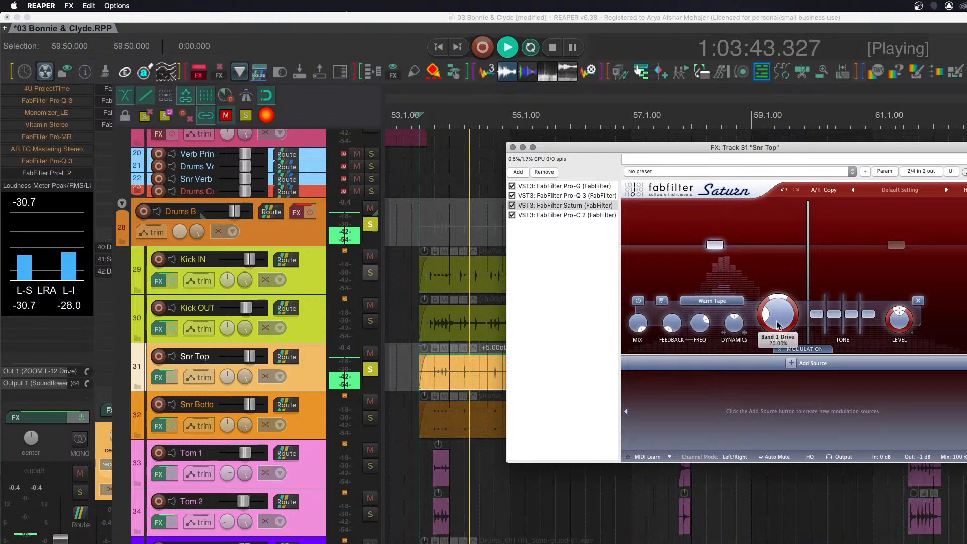
pyautogui.moveTo(784, 318); pyautogui.dragTo(785, 308)
pyautogui.click(712, 301)
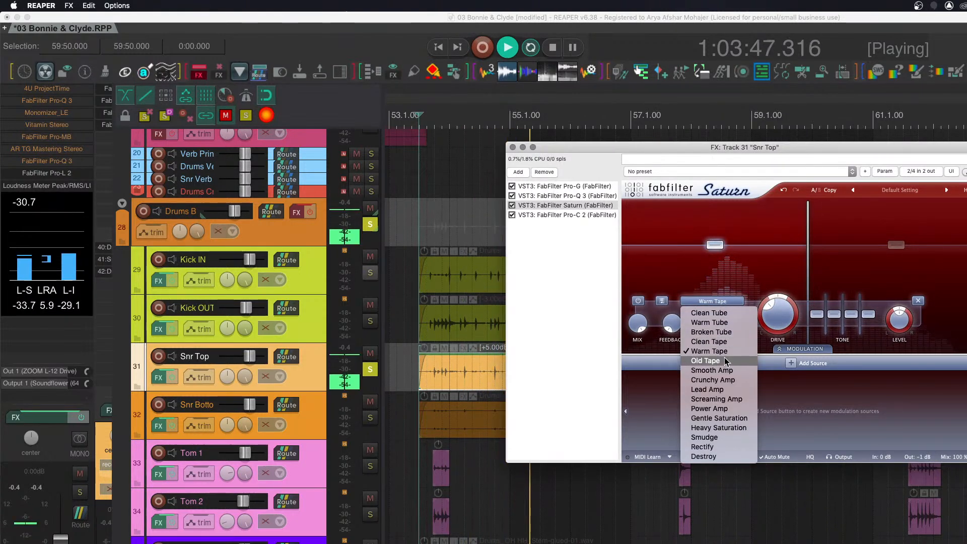
pyautogui.click(725, 313)
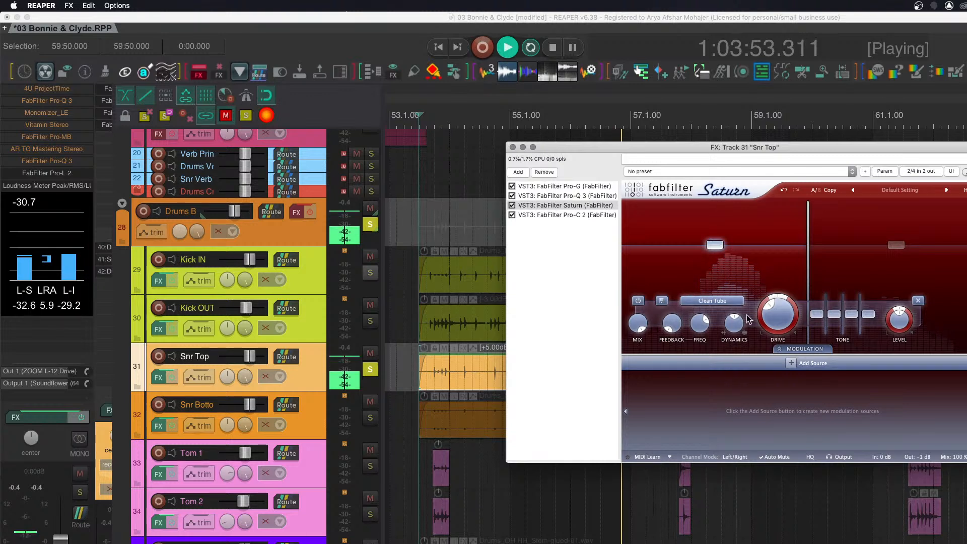
# Raise the low band's drive to about 68% and move Saturn's crossover to a higher frequency.
pyautogui.moveTo(776, 310)
pyautogui.moveTo(780, 296); pyautogui.dragTo(783, 291)
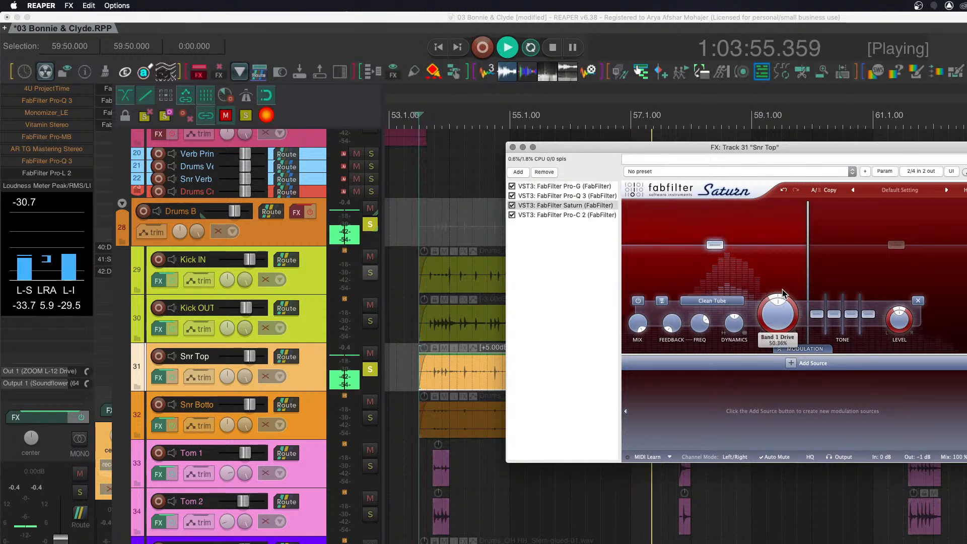
pyautogui.scroll(2, 720, 246)
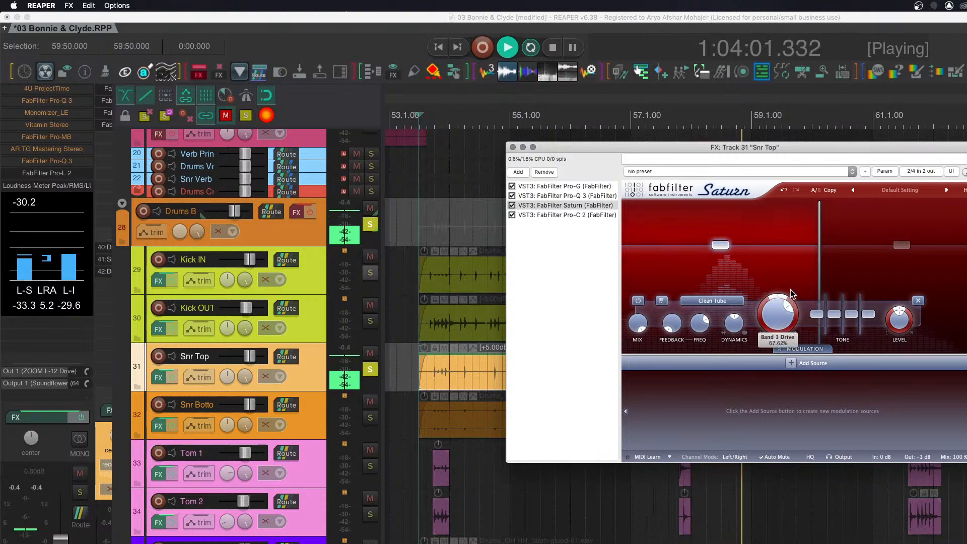
# Replay the snare from the start and reduce the low band's drive to about 46%.
pyautogui.press('space')
pyautogui.press('space')
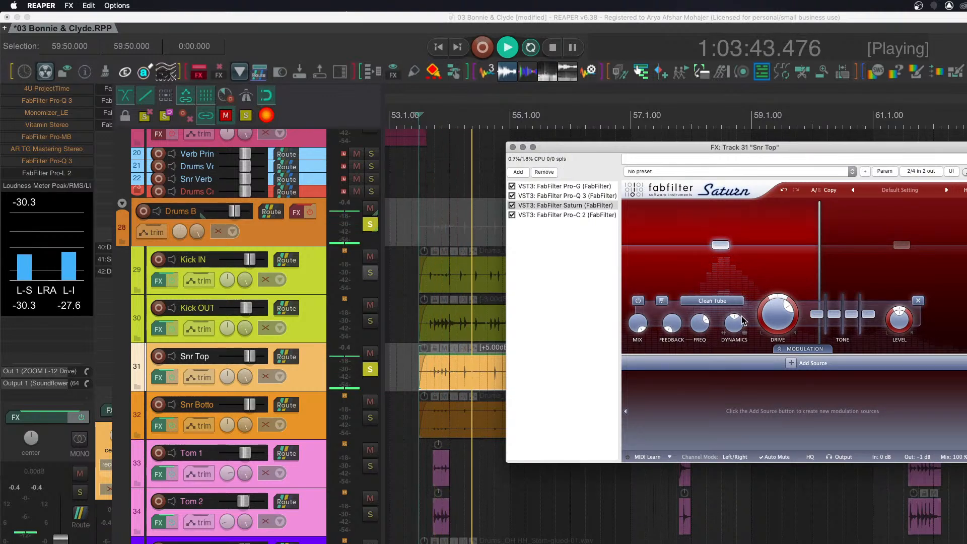
pyautogui.moveTo(765, 322)
pyautogui.moveTo(765, 321); pyautogui.dragTo(783, 340)
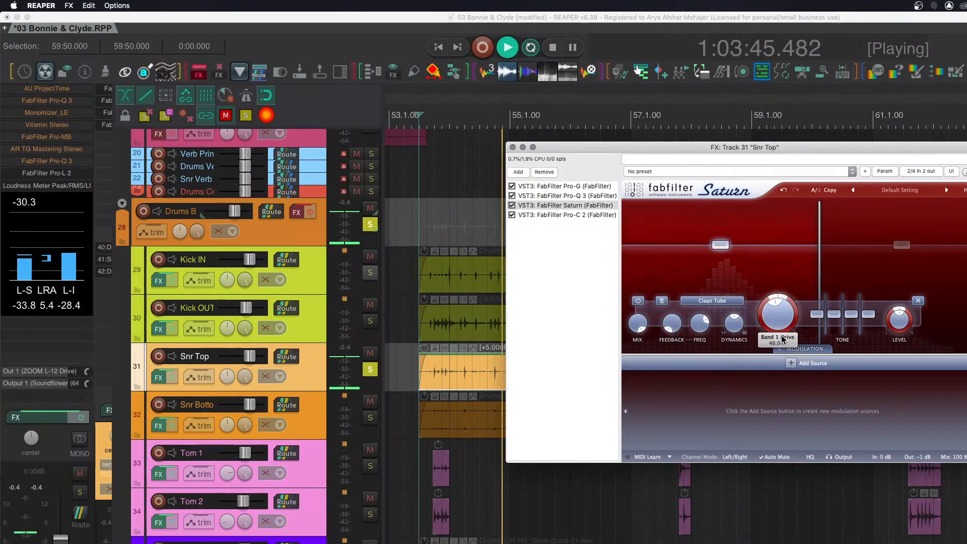
# Switch the low band's style to Smudge and set its drive to about 57%.
pyautogui.click(712, 300)
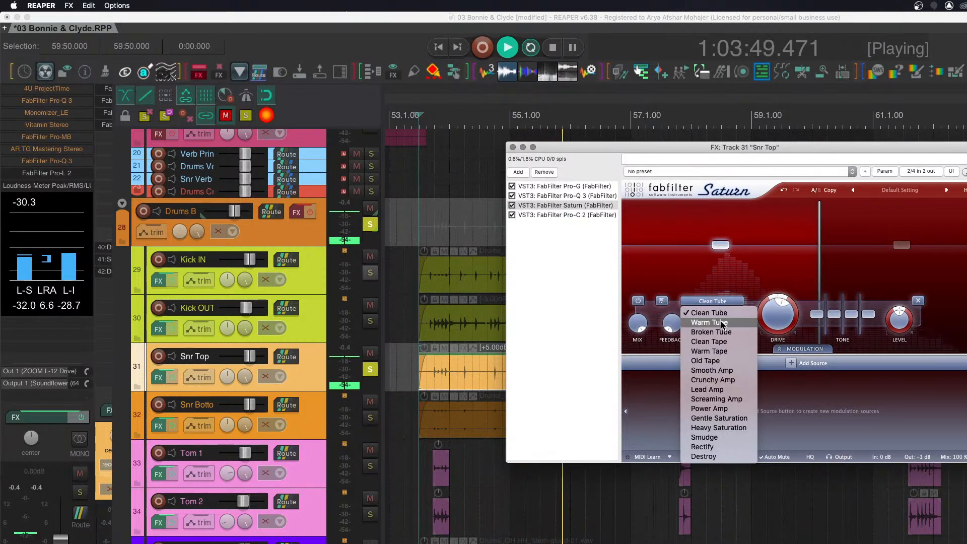
pyautogui.click(706, 439)
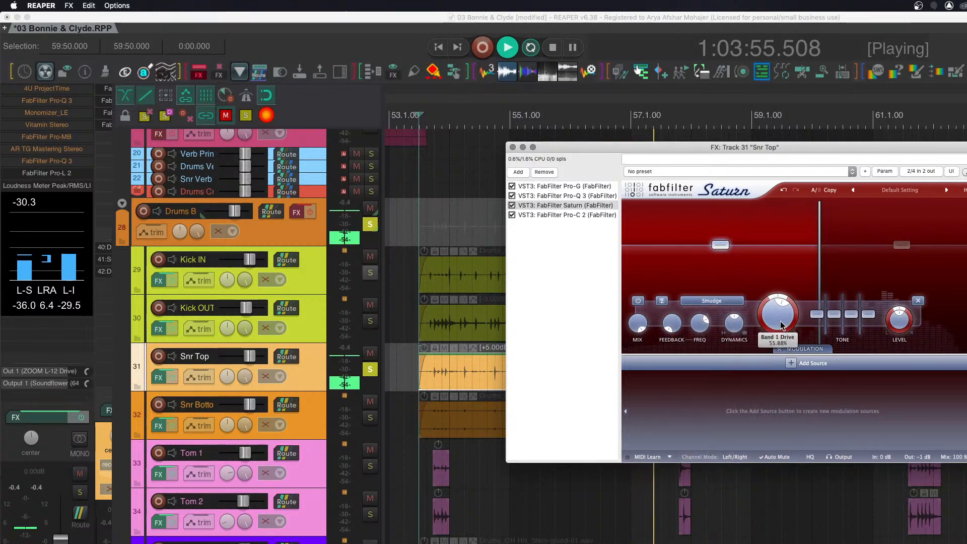
pyautogui.moveTo(779, 321); pyautogui.dragTo(782, 317)
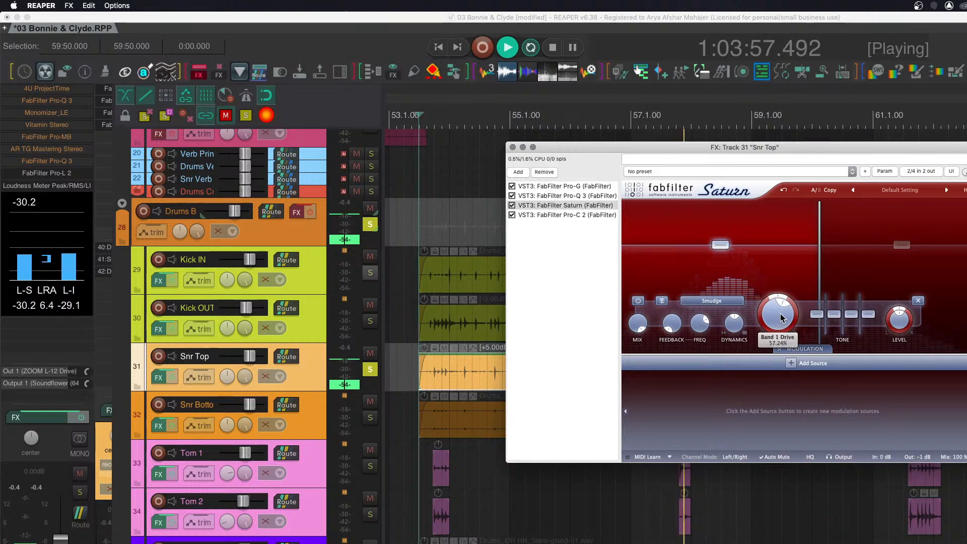
# Change the low band's style to Warm Tube, replay the snare and raise the band's second tone slider slightly.
pyautogui.press('space')
pyautogui.click(717, 301)
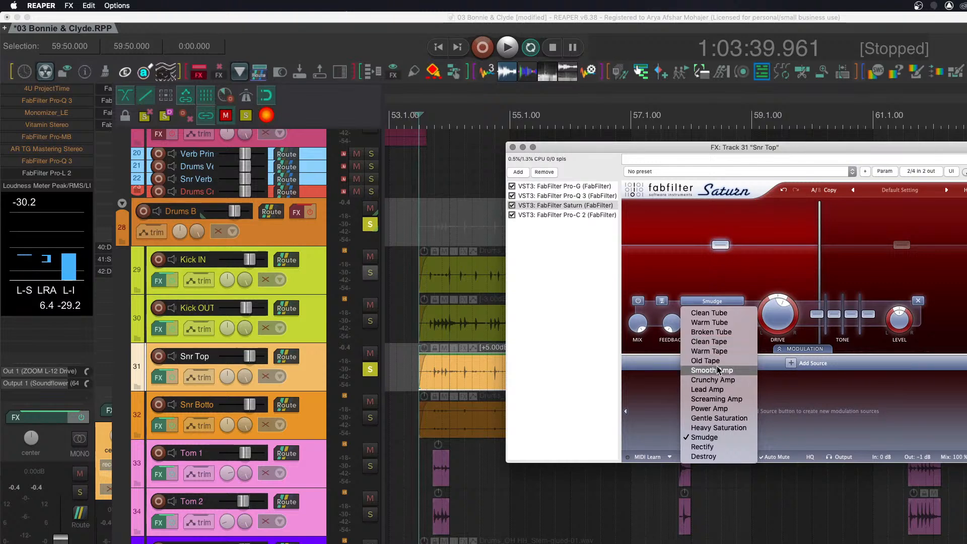
pyautogui.click(720, 324)
pyautogui.press('space')
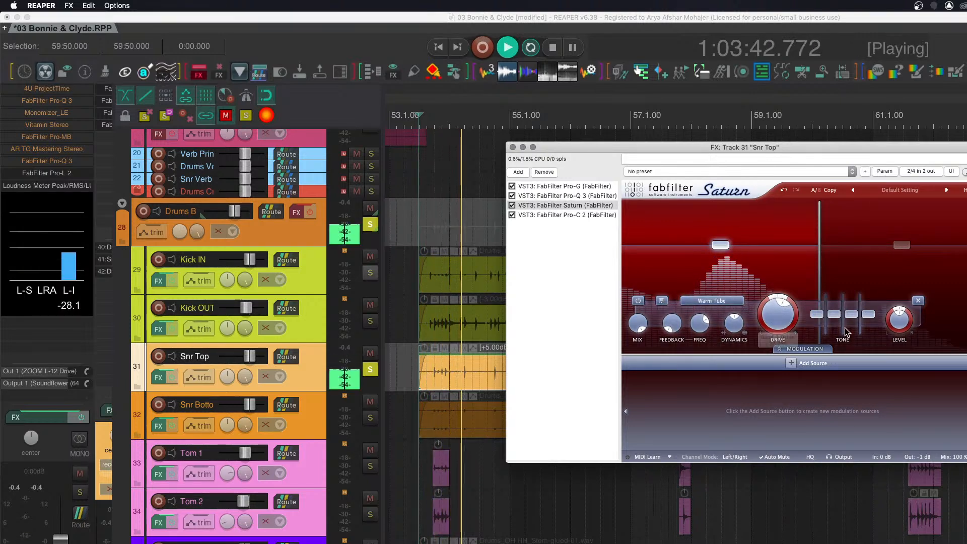
pyautogui.moveTo(834, 312); pyautogui.dragTo(834, 306)
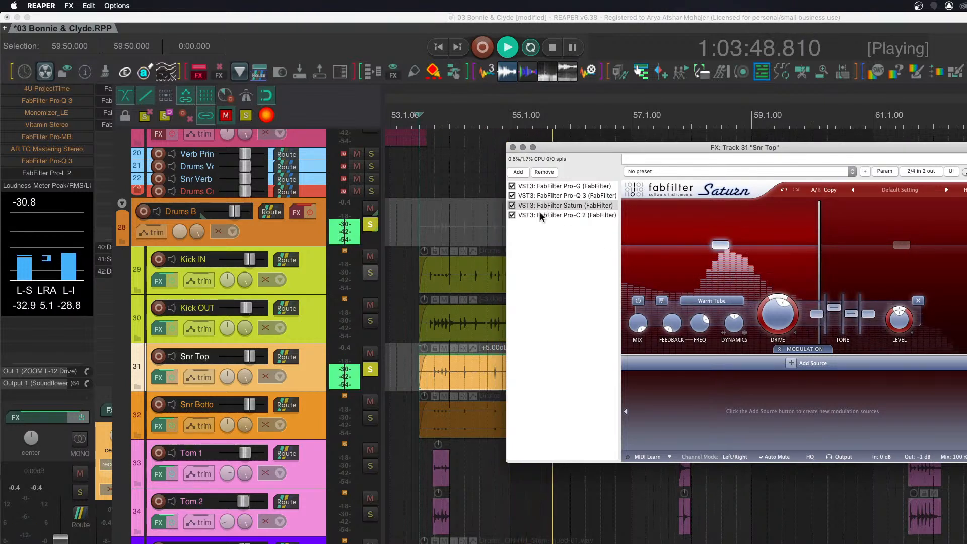
# Bypass and re-enable Saturn during playback to compare the snare, and restart the section.
pyautogui.click(512, 204)
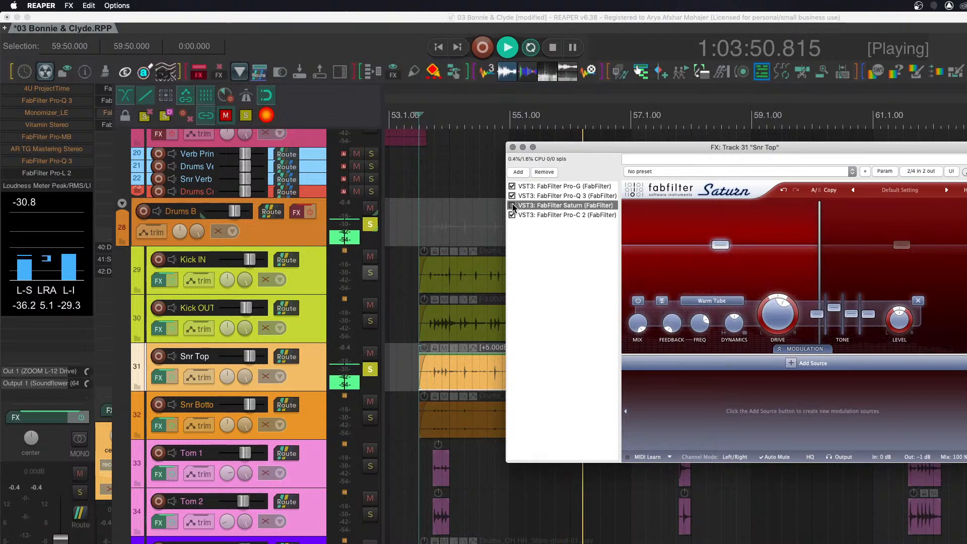
pyautogui.click(513, 204)
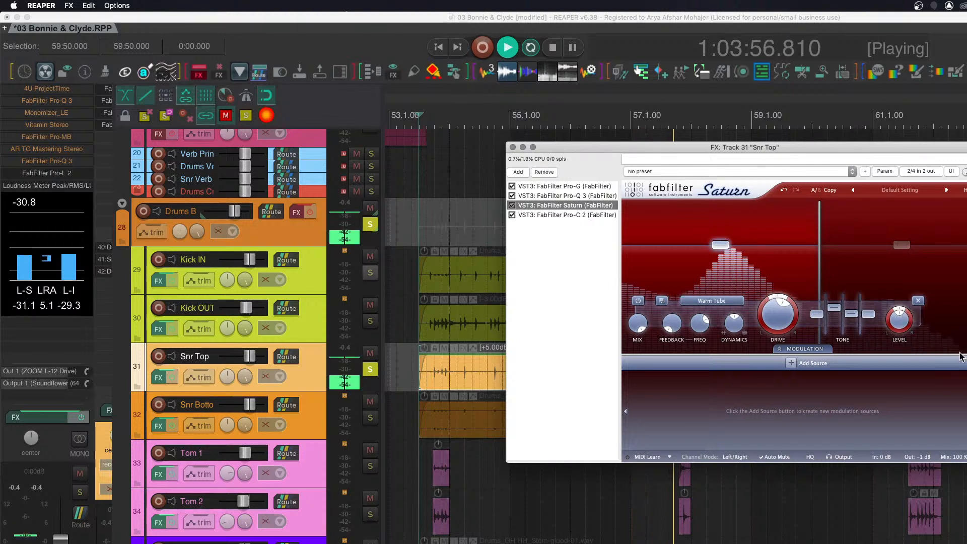
pyautogui.press('space')
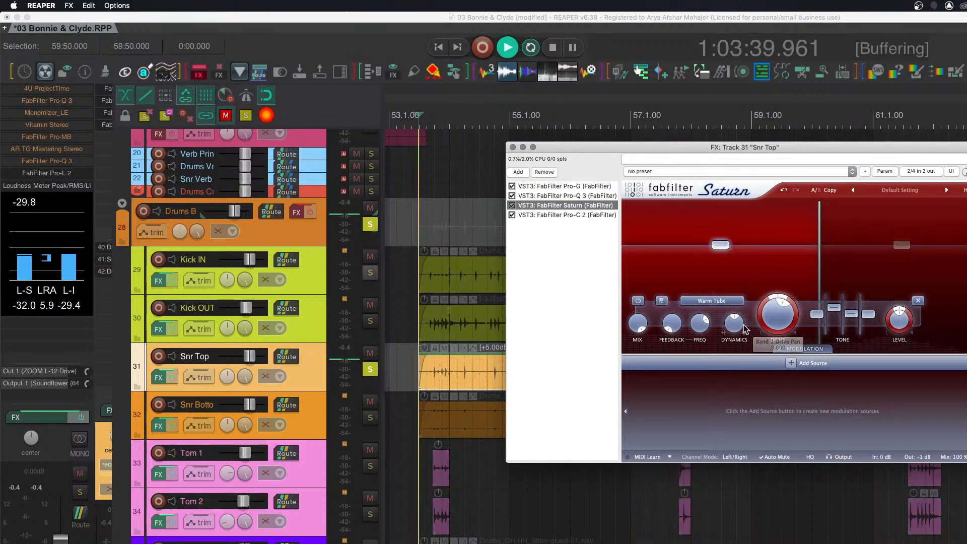
# Audition Heavy Saturation on Saturn's low band and set the style to Gentle Saturation.
pyautogui.click(701, 300)
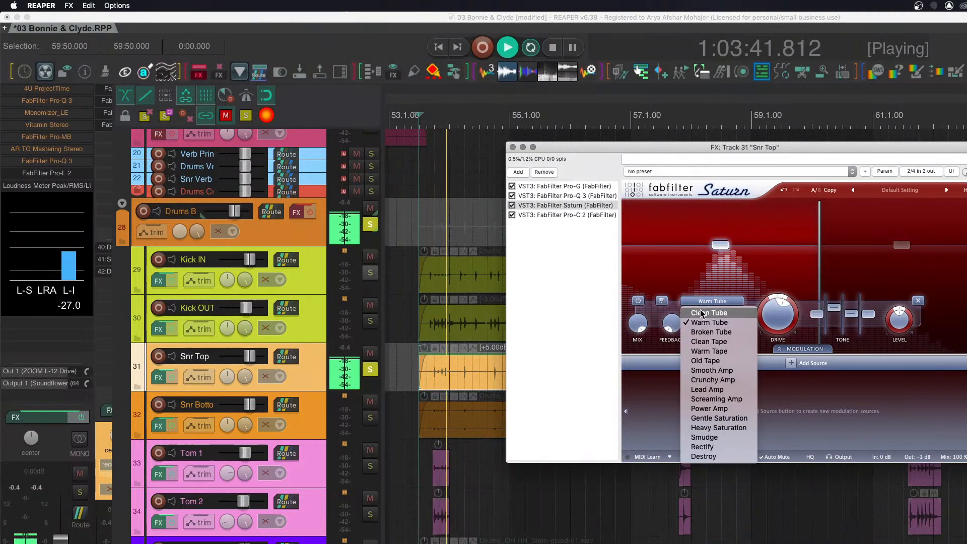
pyautogui.click(721, 429)
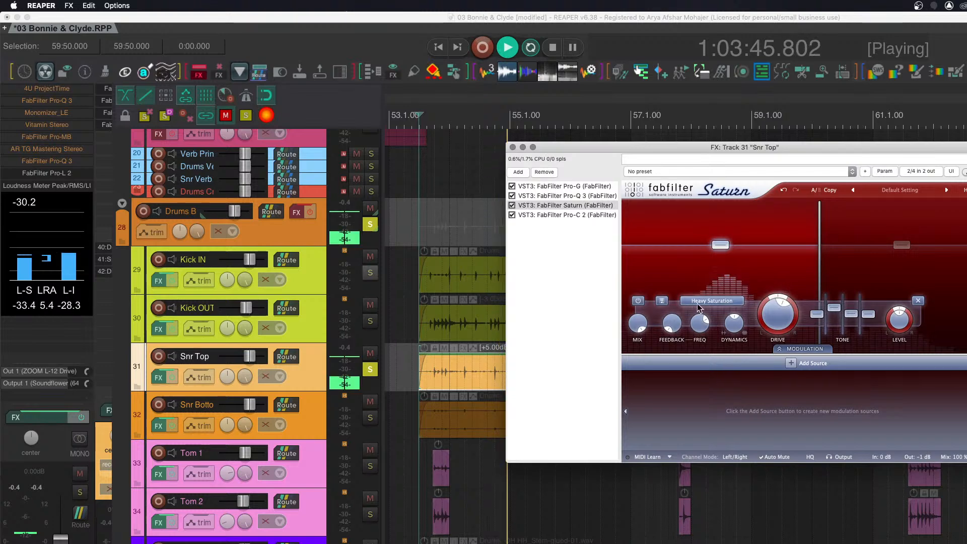
pyautogui.click(714, 305)
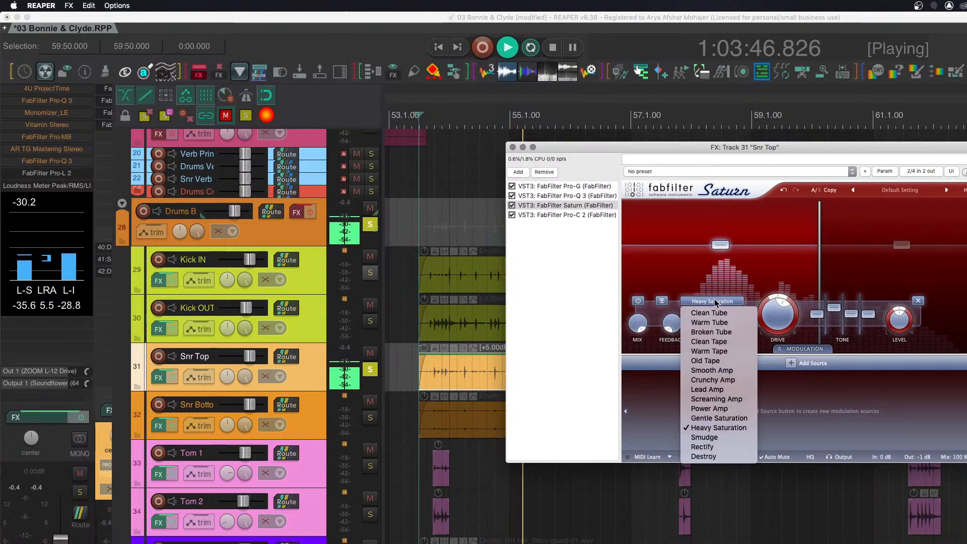
pyautogui.click(718, 416)
pyautogui.moveTo(779, 317)
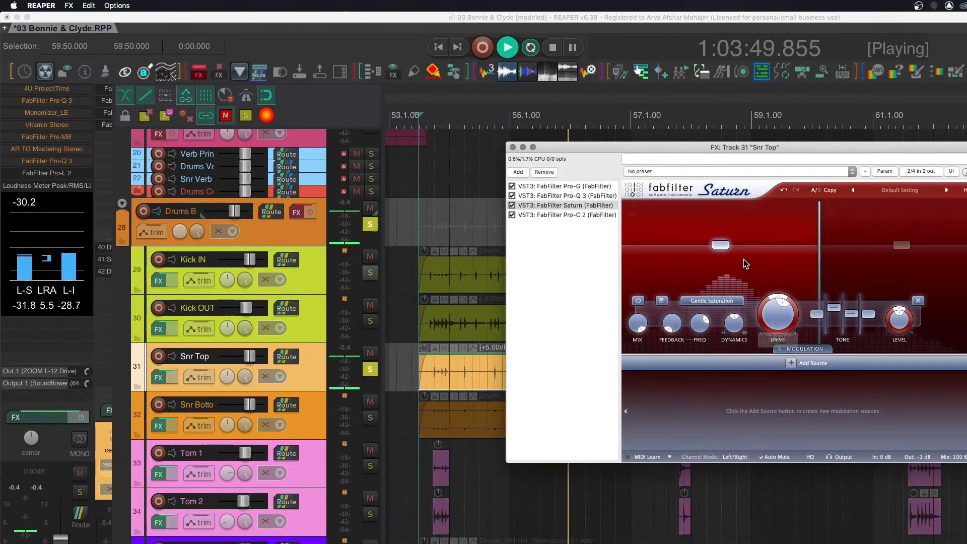
# Lower the low band's level in Saturn to about -4.5 dB and move its upper crossover to about 2050 Hz.
pyautogui.moveTo(722, 245)
pyautogui.mouseDown()
pyautogui.moveTo(721, 234)
pyautogui.moveTo(722, 249)
pyautogui.mouseUp()
pyautogui.moveTo(820, 231)
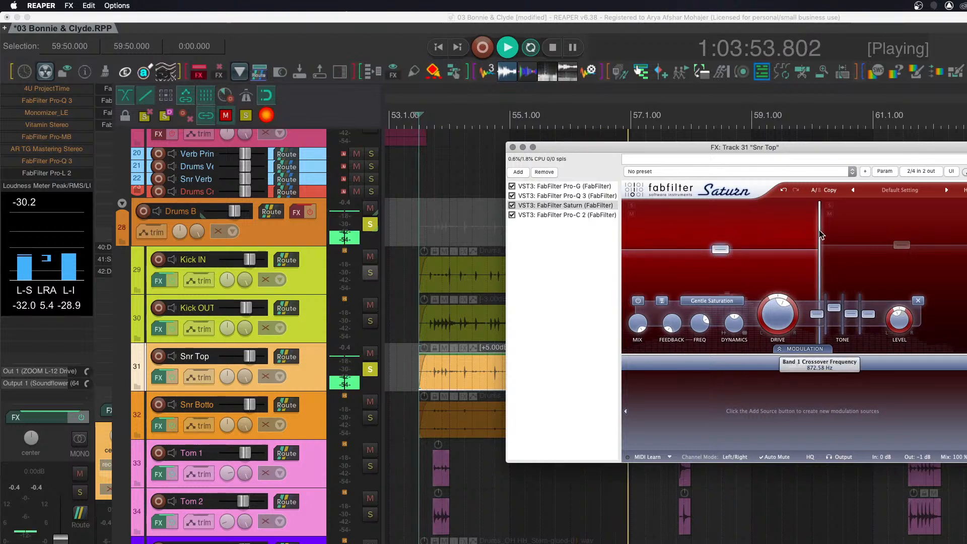
pyautogui.moveTo(820, 232); pyautogui.dragTo(864, 233)
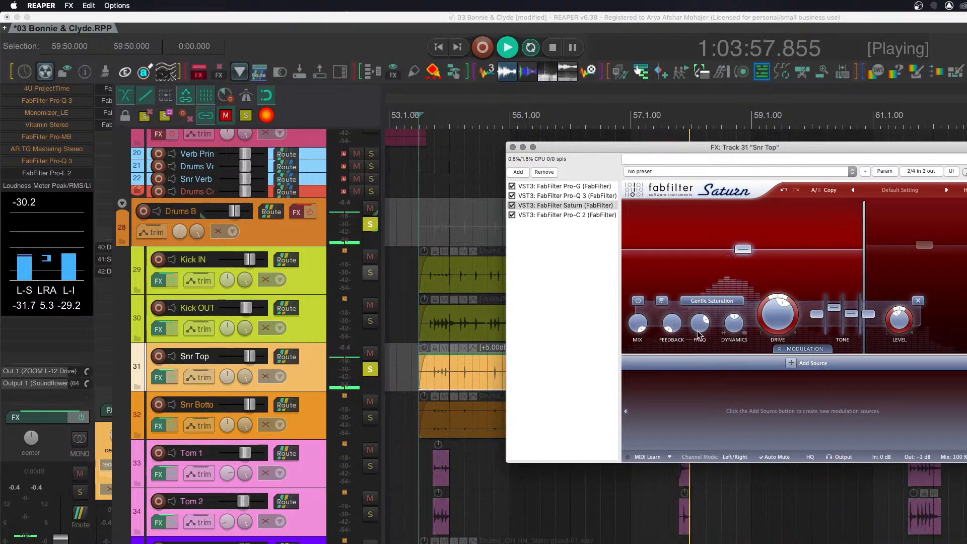
# Split off a lower band in Saturn with a strongly reduced level and set the middle band's level to about +3.5 dB.
pyautogui.click(672, 203)
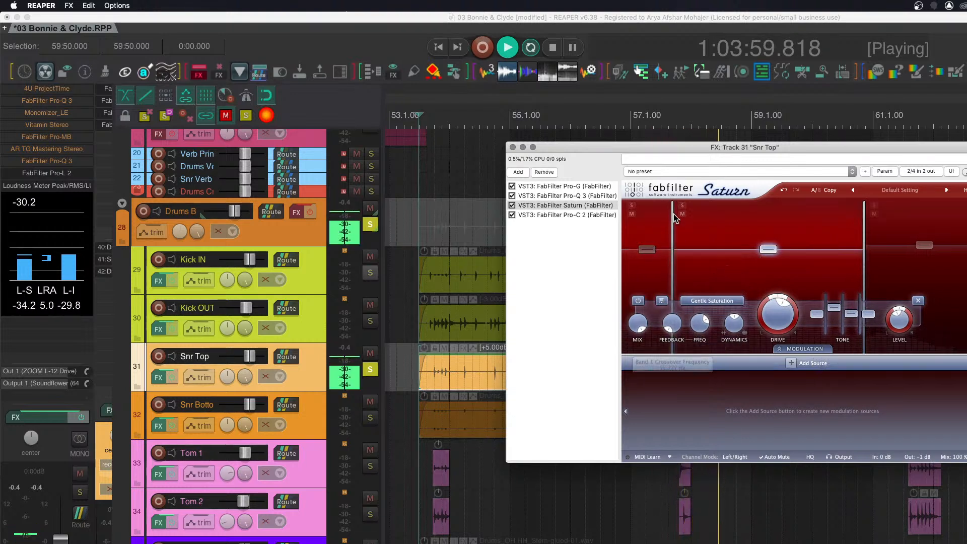
pyautogui.moveTo(674, 250); pyautogui.dragTo(656, 288)
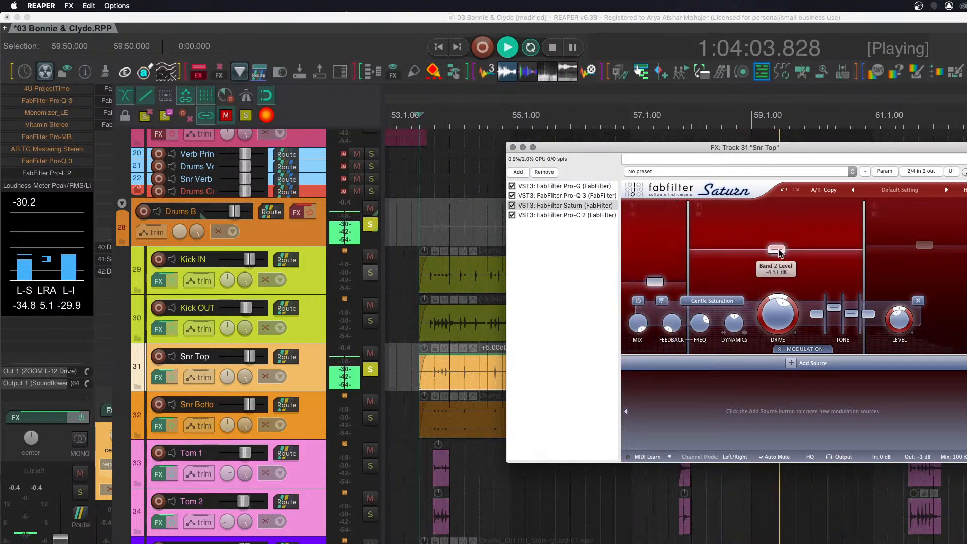
pyautogui.moveTo(780, 253); pyautogui.dragTo(780, 246)
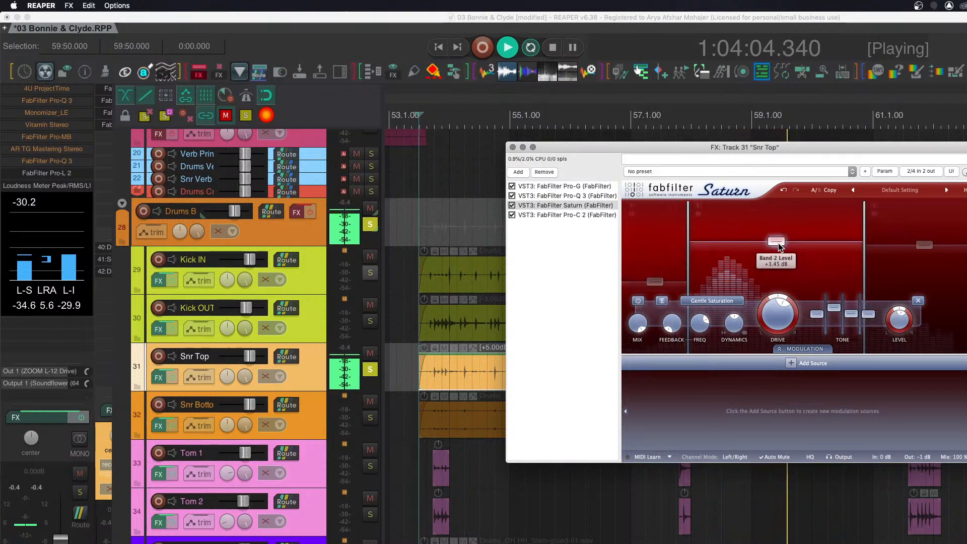
# Compare the snare with Saturn bypassed and enabled, replay the section and fine-tune the middle band's drive.
pyautogui.click(512, 205)
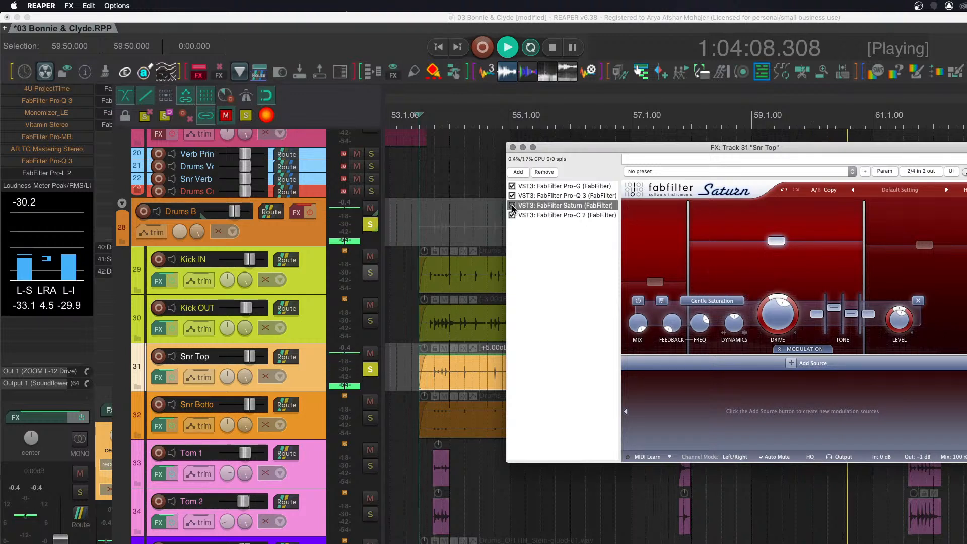
pyautogui.press('space')
pyautogui.press('space')
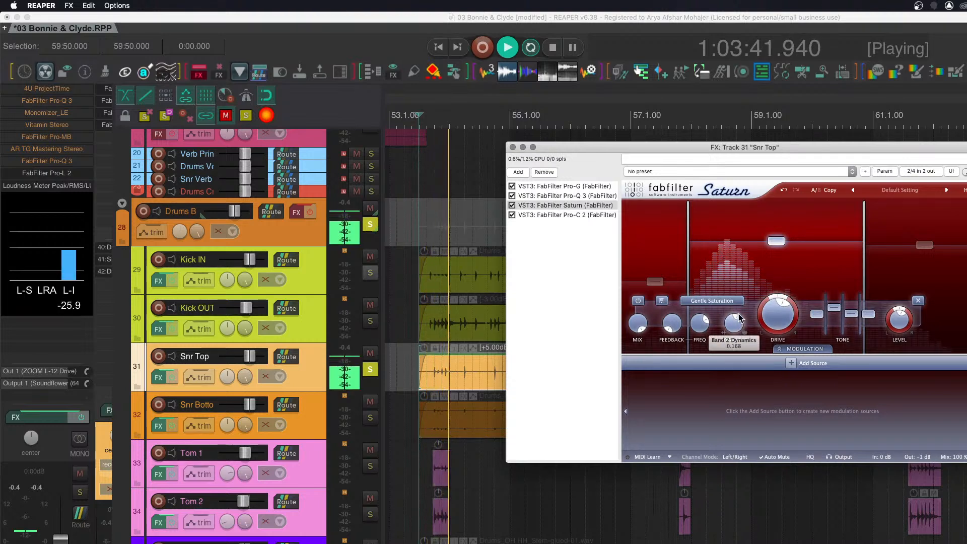
pyautogui.moveTo(775, 309); pyautogui.dragTo(782, 305)
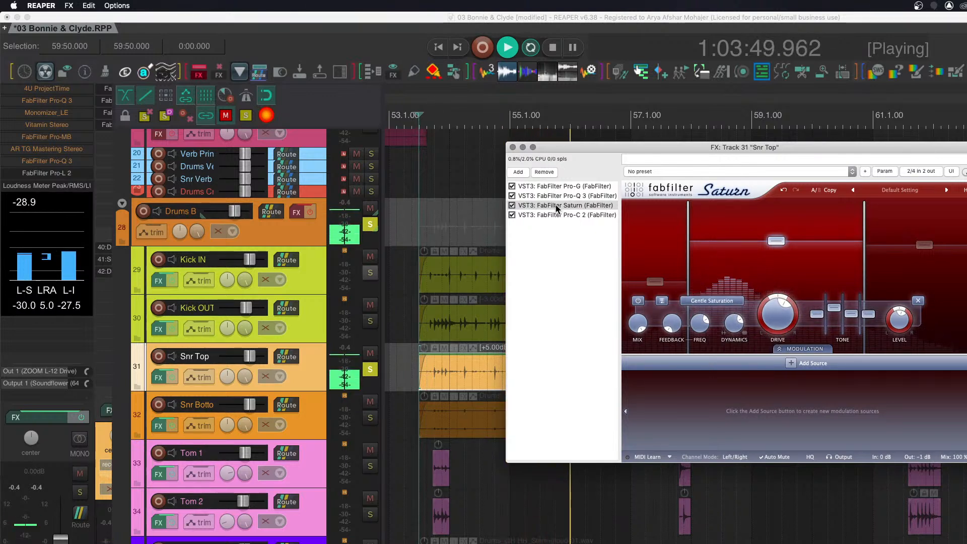
# Check the snare's Pro-Q 3 curve, and in Saturn raise the high band's level slightly and adjust its Warm Tape drive.
pyautogui.click(570, 197)
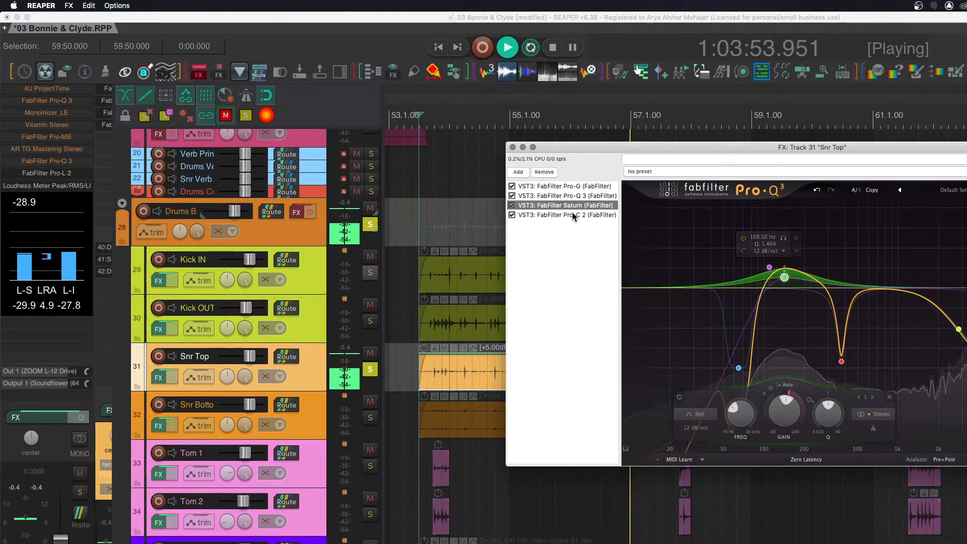
pyautogui.click(567, 205)
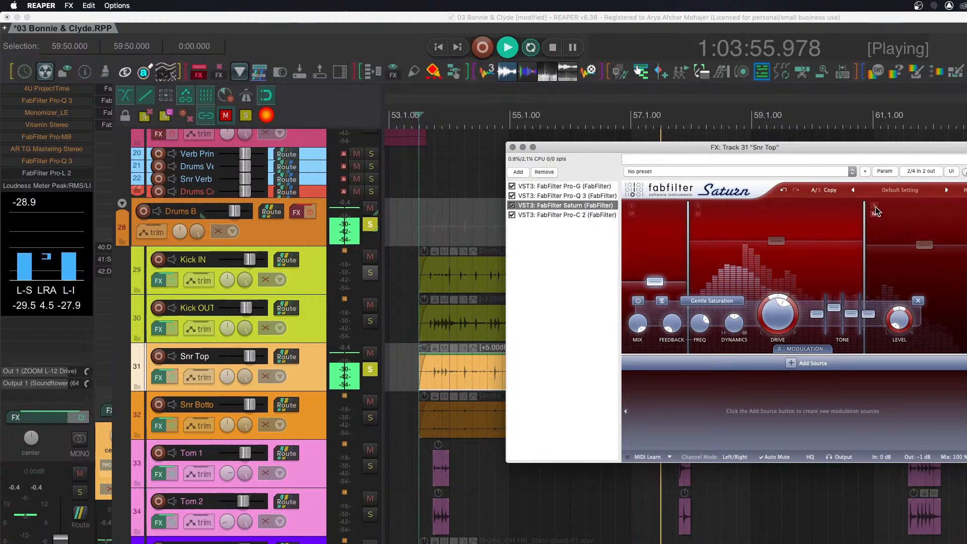
pyautogui.click(925, 244)
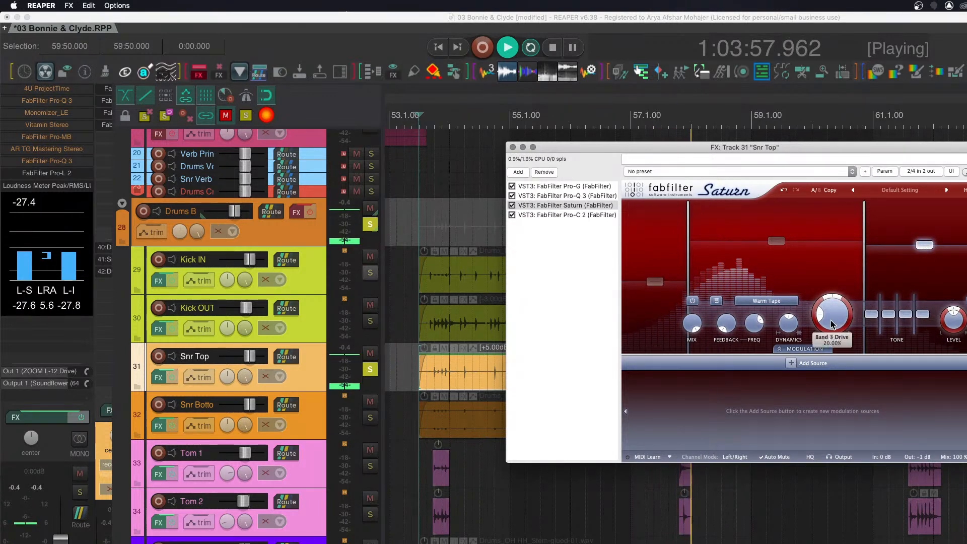
pyautogui.moveTo(843, 283); pyautogui.dragTo(852, 246)
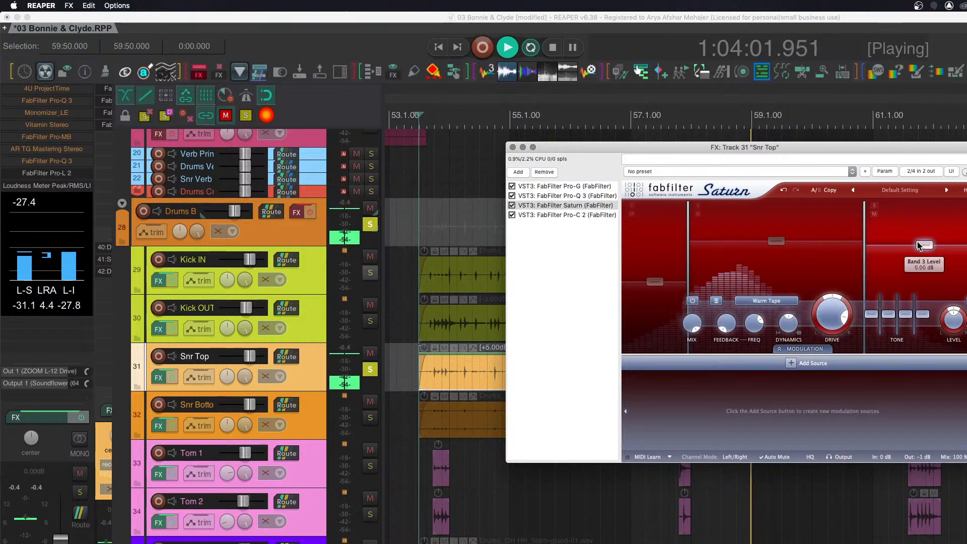
pyautogui.moveTo(925, 245)
pyautogui.mouseDown()
pyautogui.moveTo(925, 228)
pyautogui.moveTo(926, 245)
pyautogui.mouseUp()
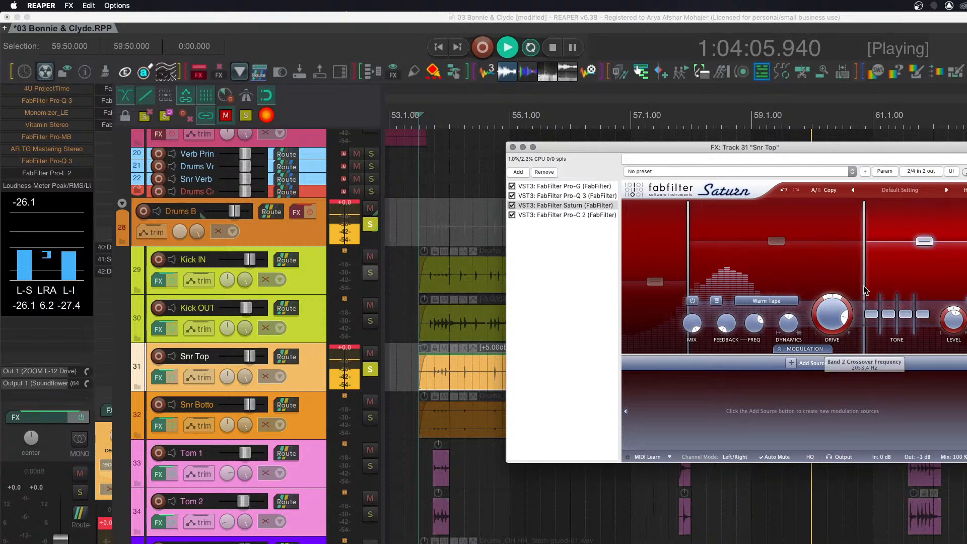
pyautogui.moveTo(837, 318); pyautogui.dragTo(835, 366)
# Restart the section and fine-tune the wet gain of the Snr Top track's Pro-C 2.
pyautogui.click(362, 365)
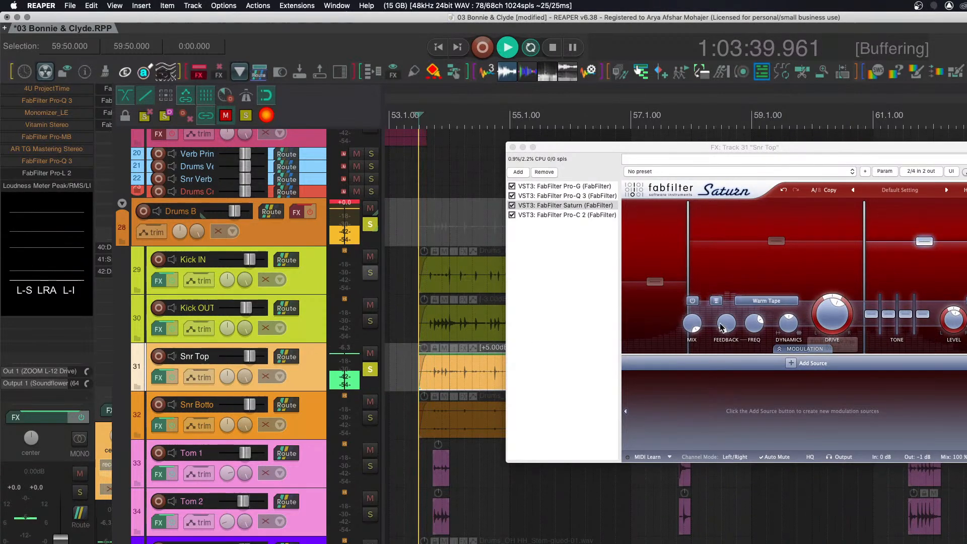
pyautogui.click(565, 214)
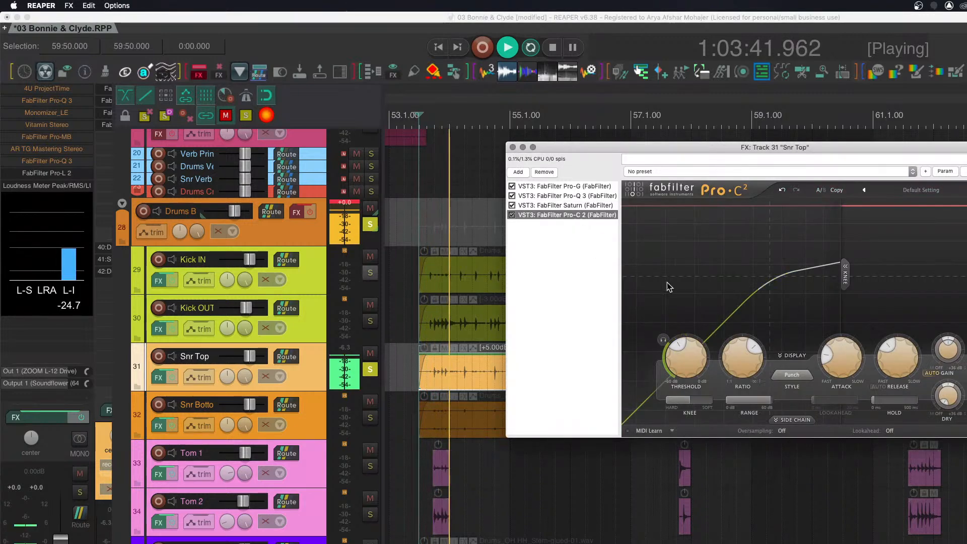
pyautogui.moveTo(957, 349); pyautogui.dragTo(958, 343)
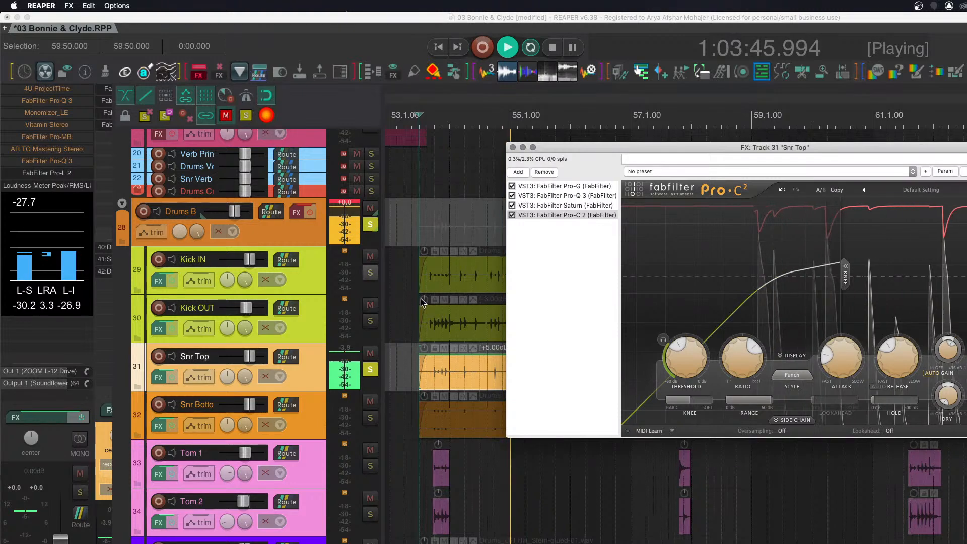
# Unsolo the Snr Top track and play the section briefly with the rest of the Drums B kit.
pyautogui.press('space')
pyautogui.click(371, 370)
pyautogui.press('space')
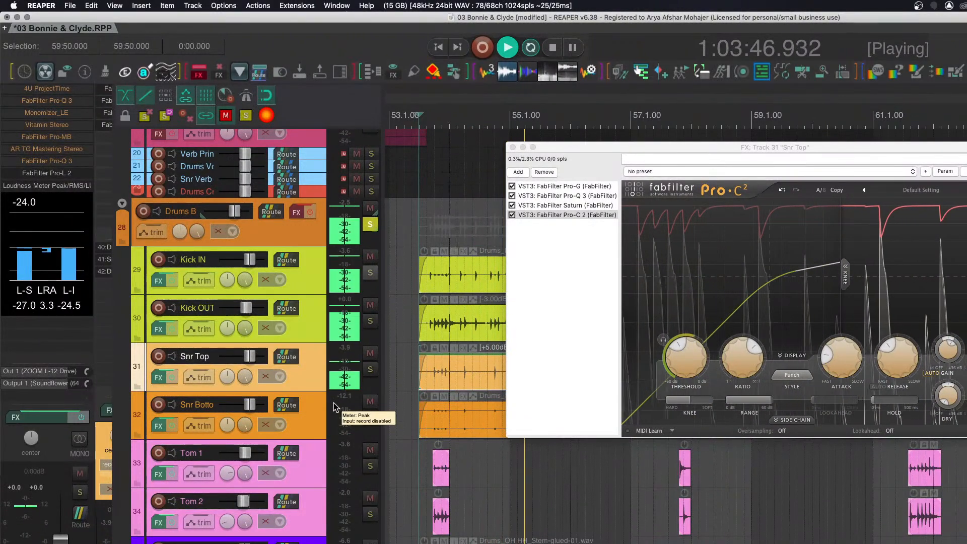
pyautogui.press('space')
# Open Pro-C 2 on the Snr Bottom track, start playback and move its window clear of the track list.
pyautogui.click(172, 435)
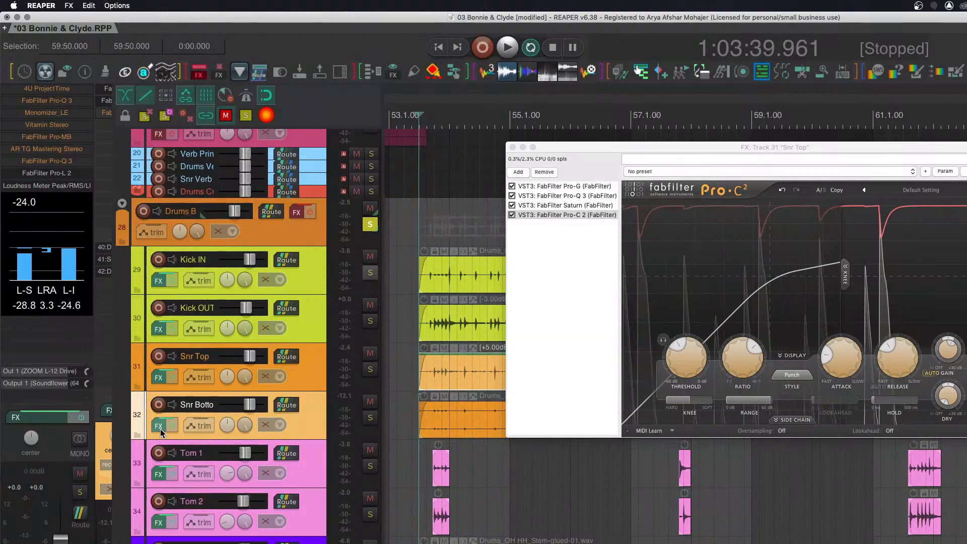
pyautogui.click(159, 427)
pyautogui.click(28, 275)
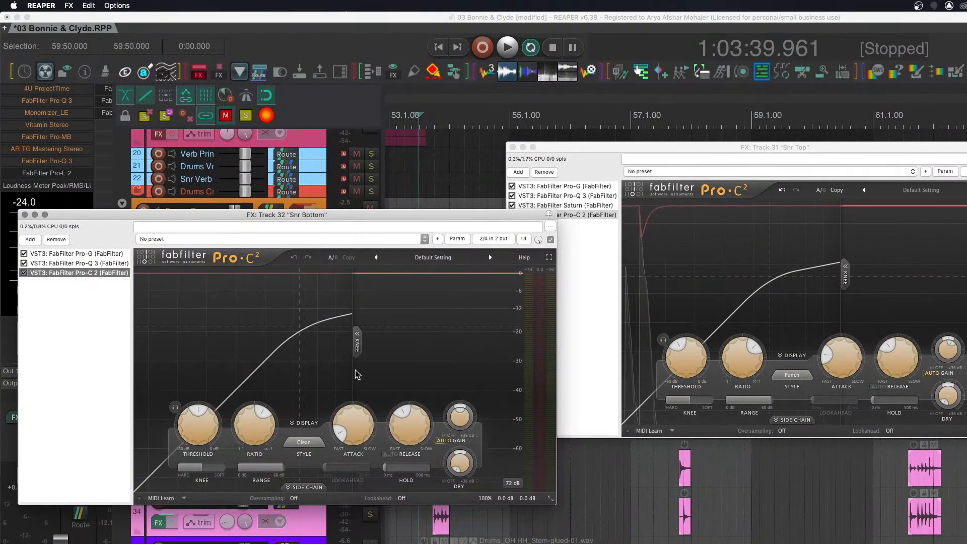
pyautogui.press('space')
pyautogui.moveTo(358, 217); pyautogui.dragTo(860, 151)
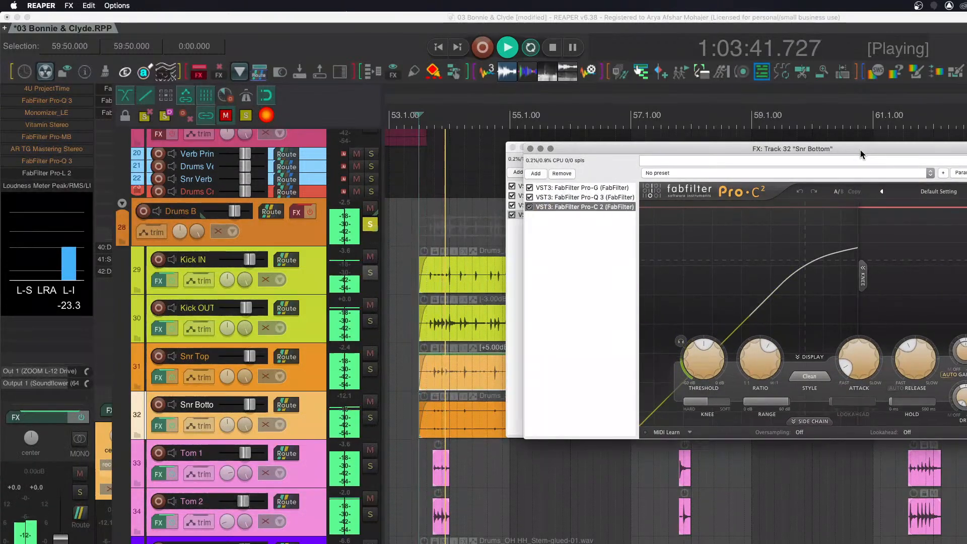
# Lower the Snr Bottom compressor's threshold, raise its wet gain and shorten the release to about 50 ms.
pyautogui.moveTo(705, 355)
pyautogui.mouseDown()
pyautogui.moveTo(700, 372)
pyautogui.moveTo(703, 341)
pyautogui.mouseUp()
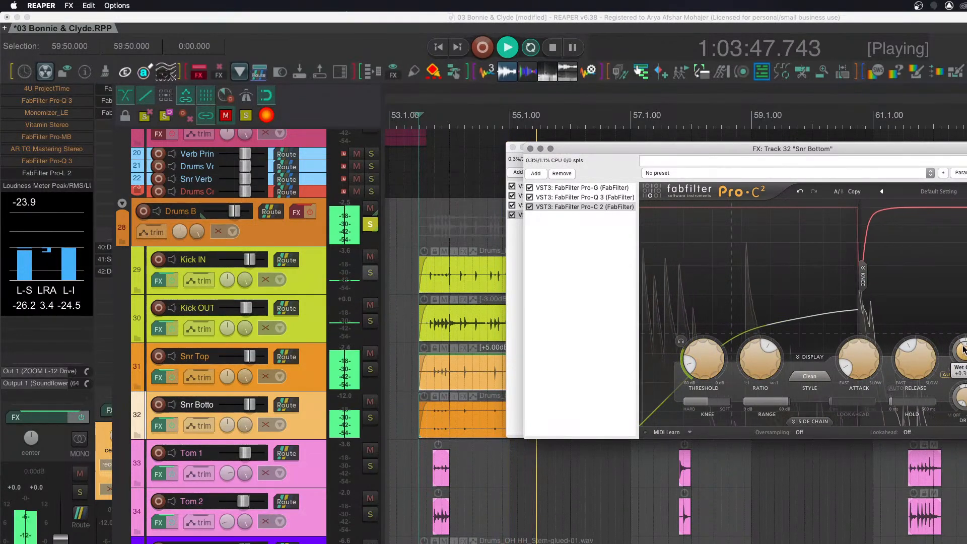
pyautogui.moveTo(963, 352); pyautogui.dragTo(965, 335)
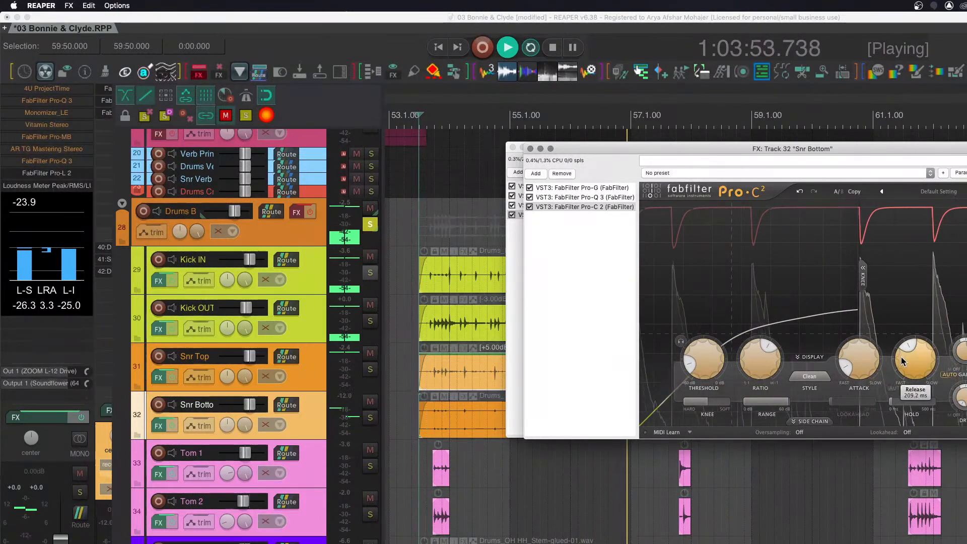
pyautogui.moveTo(903, 359); pyautogui.dragTo(869, 376)
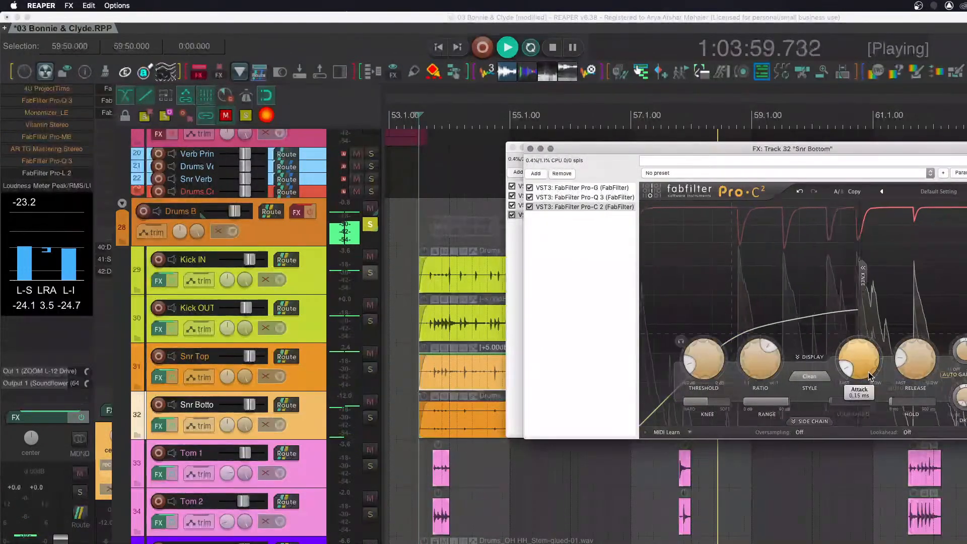
pyautogui.moveTo(924, 365); pyautogui.dragTo(928, 361)
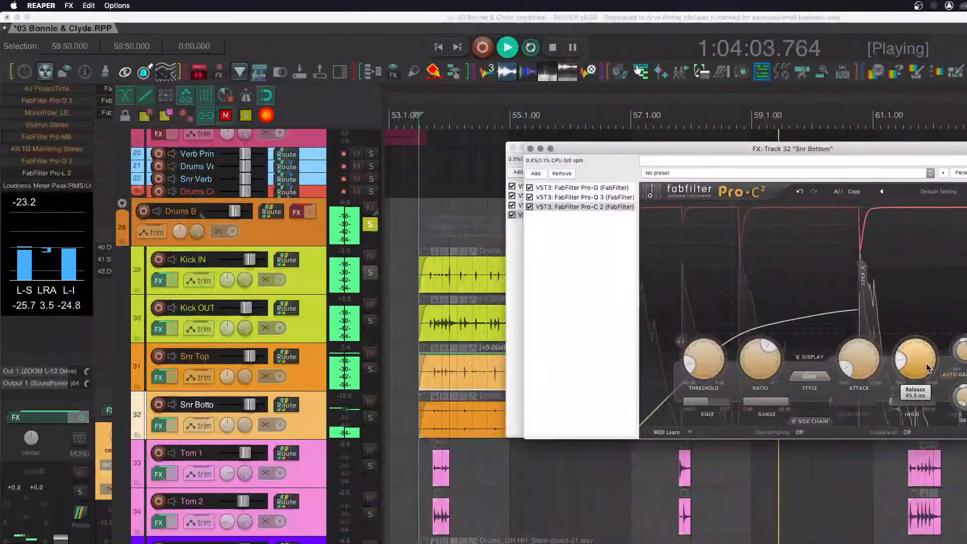
# Audition the Classic style on the Snr Bottom compressor and set the style to Opto.
pyautogui.click(820, 377)
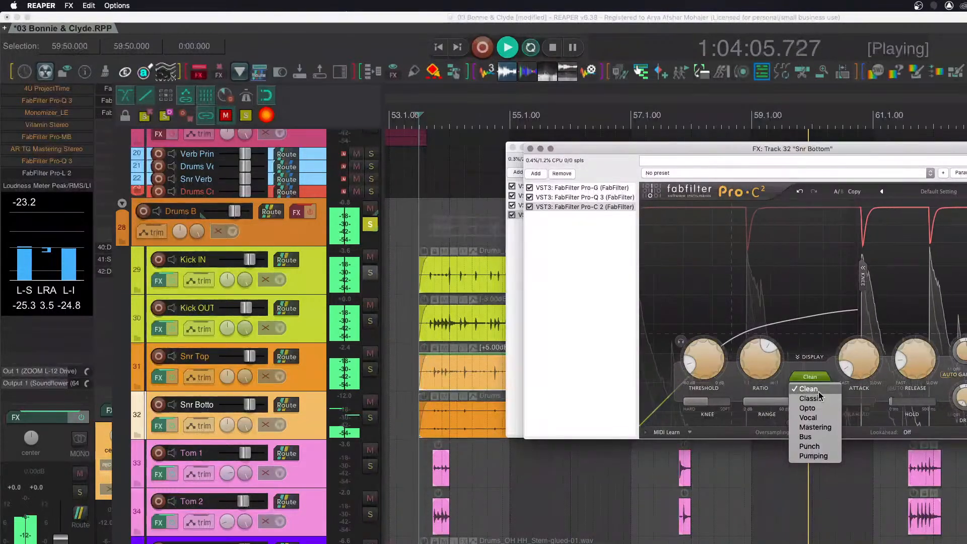
pyautogui.click(820, 399)
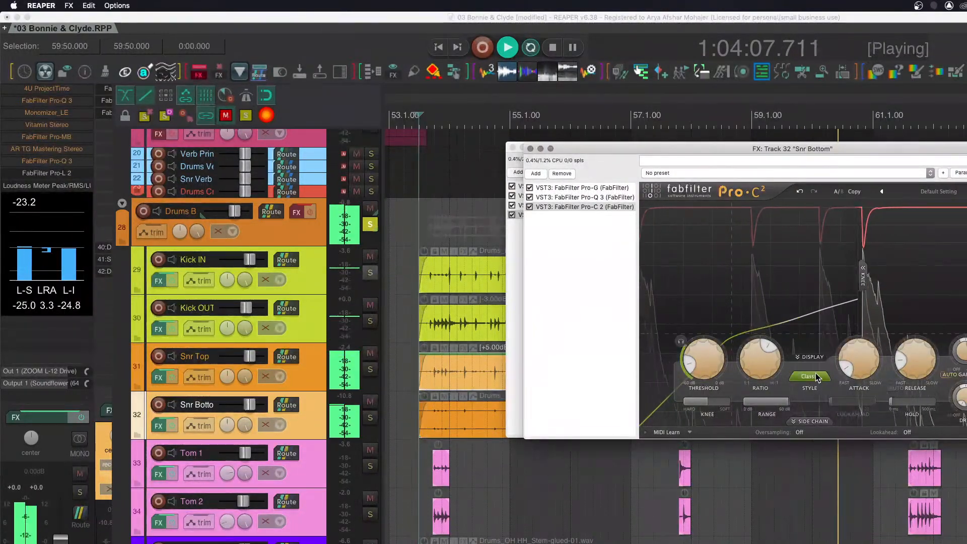
pyautogui.click(810, 377)
pyautogui.click(806, 407)
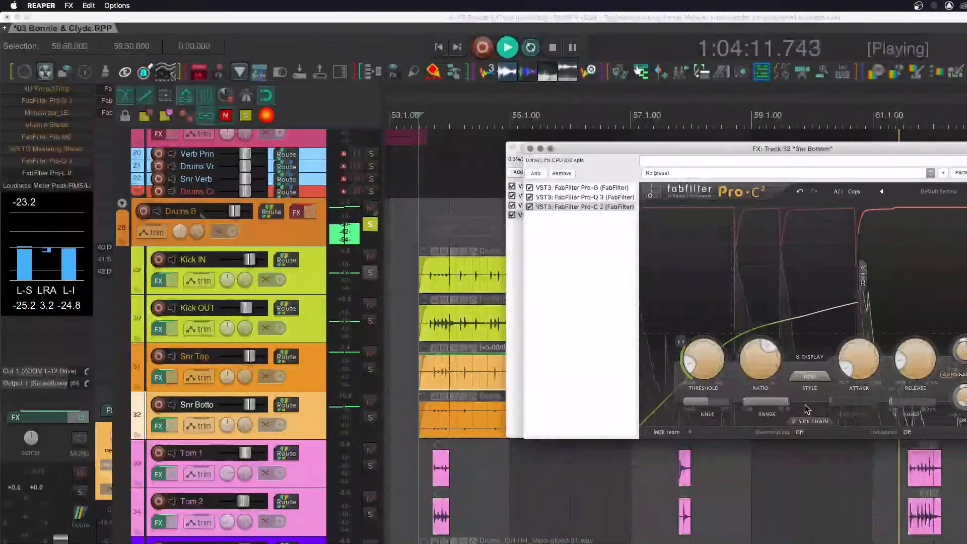
# Unsolo the Drums B folder and replay the section with the full mix.
pyautogui.press('space')
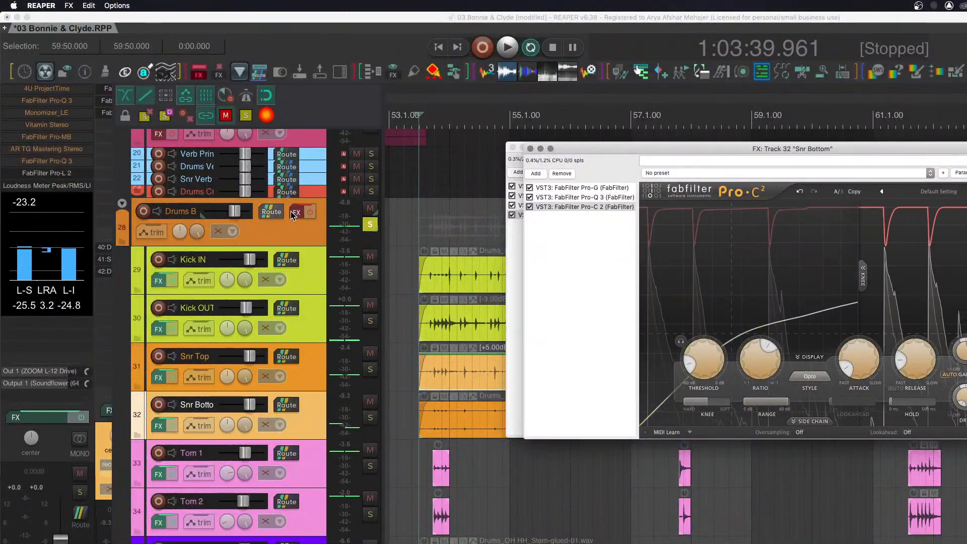
pyautogui.click(370, 224)
pyautogui.press('space')
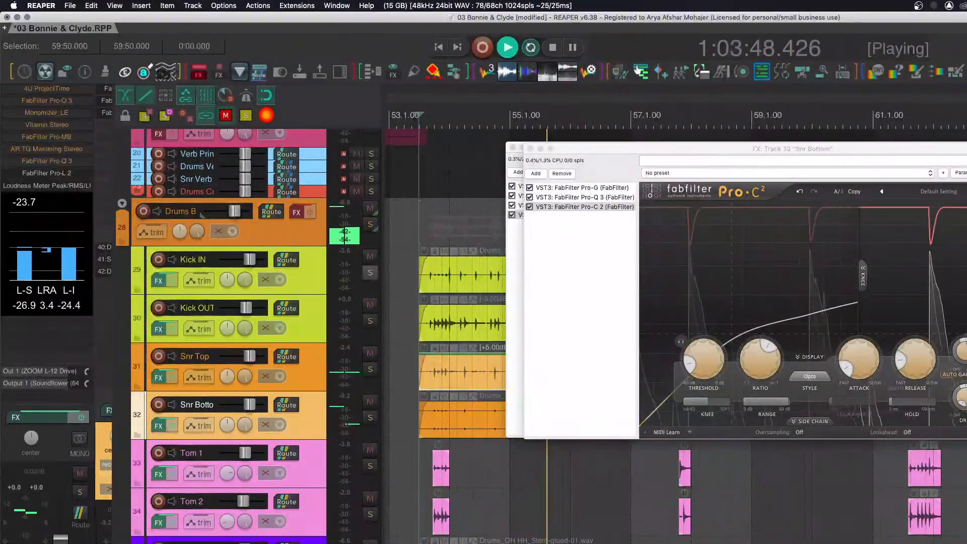
# Open Pro-C 2 on the OH track and lower its threshold in two passes, the second during playback.
pyautogui.click(158, 543)
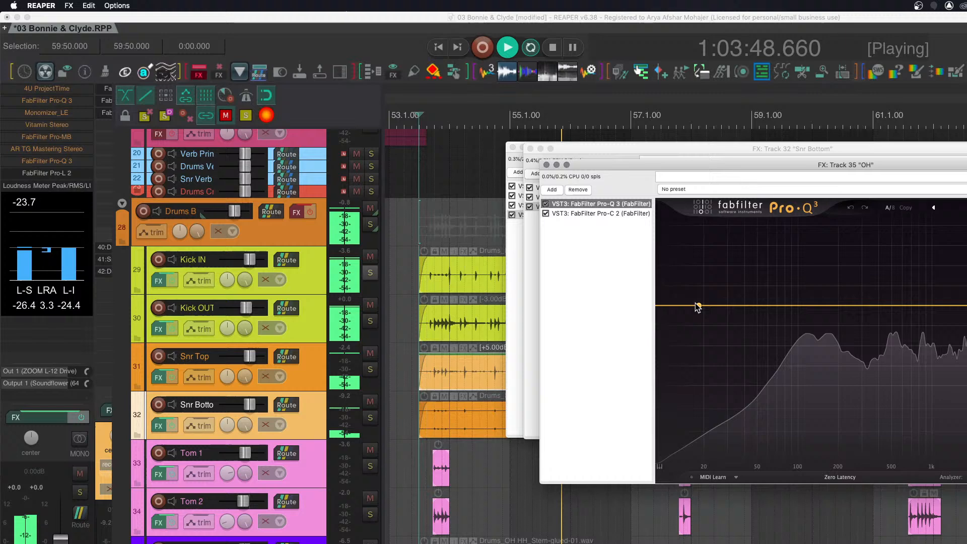
pyautogui.click(615, 211)
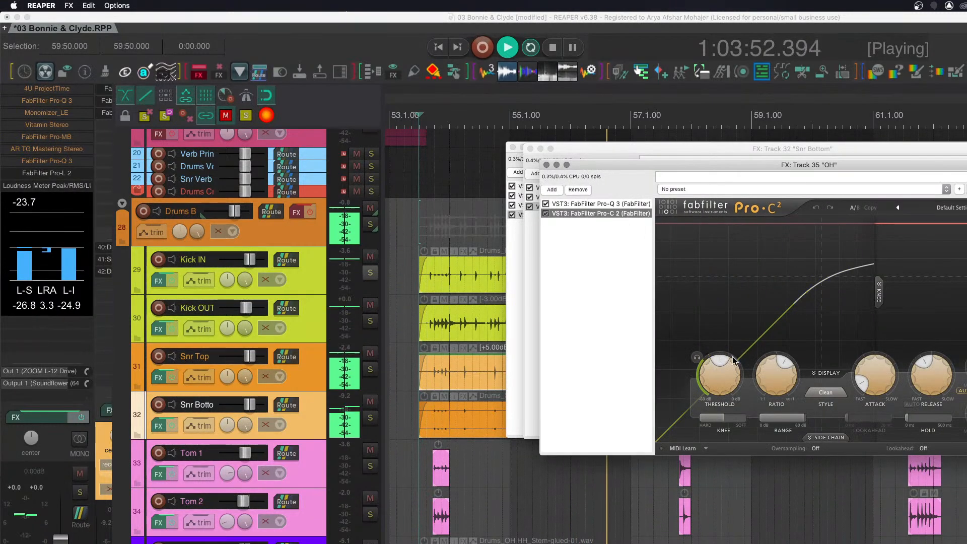
pyautogui.press('space')
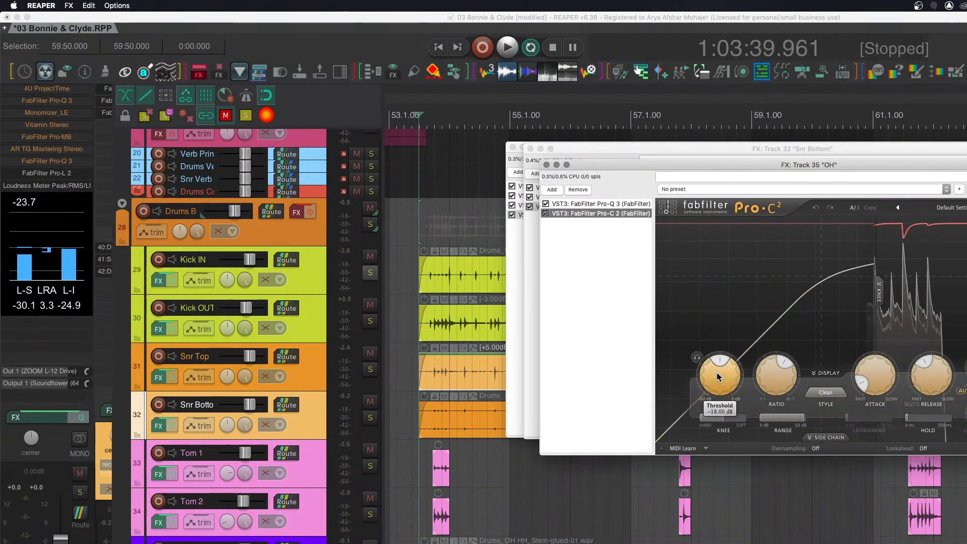
pyautogui.moveTo(717, 375); pyautogui.dragTo(717, 390)
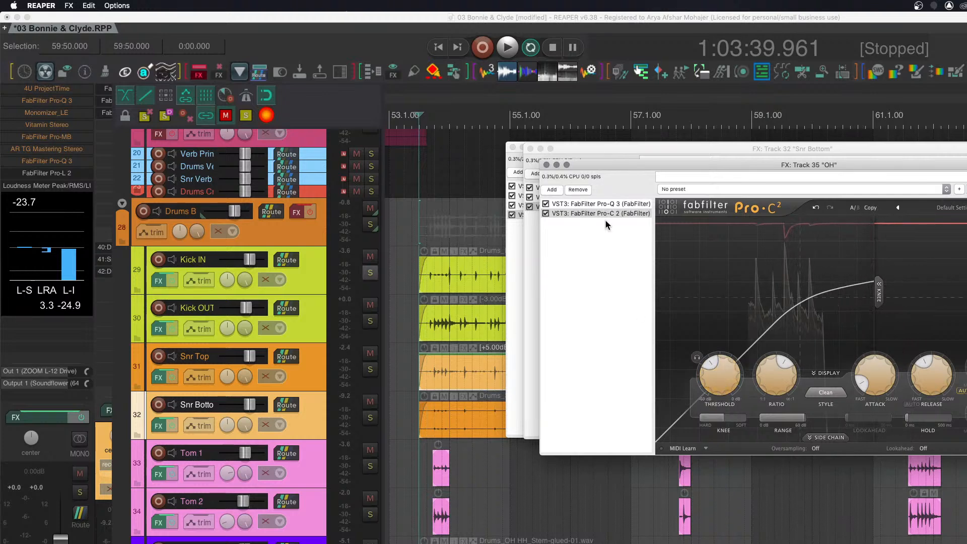
pyautogui.press('space')
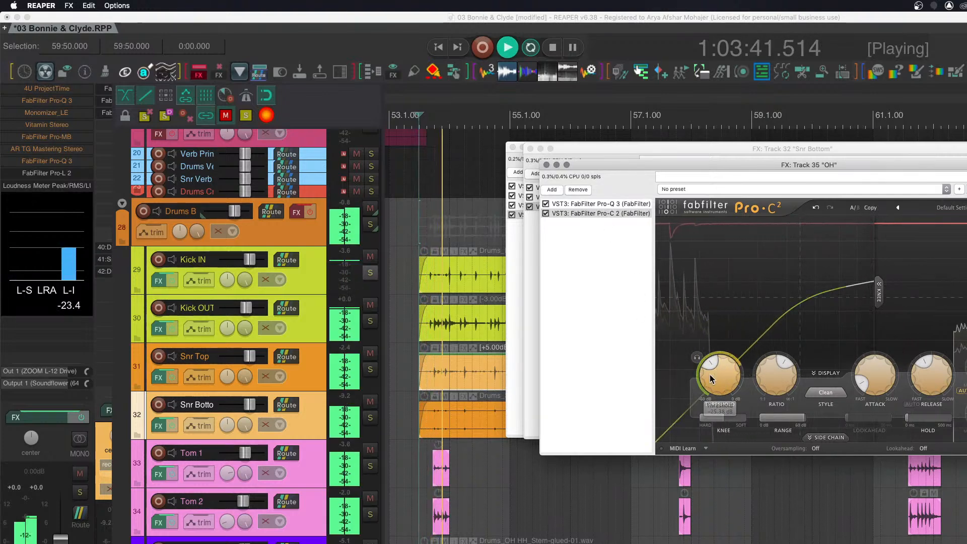
pyautogui.moveTo(711, 379); pyautogui.dragTo(711, 401)
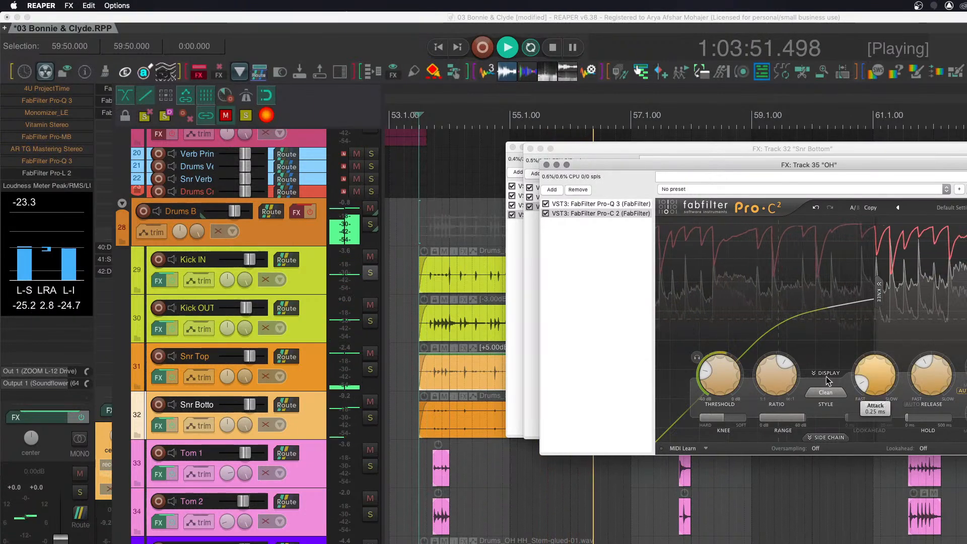
# Raise the OH compressor's ratio to about 6.42:1 and paste a second Pro-Q 3 after Pro-C 2.
pyautogui.moveTo(783, 382); pyautogui.dragTo(801, 355)
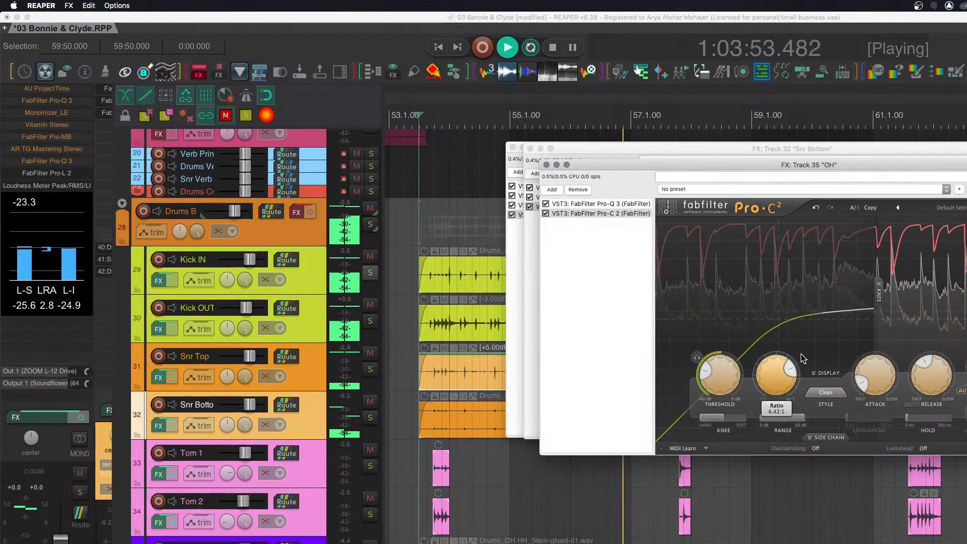
pyautogui.click(583, 204)
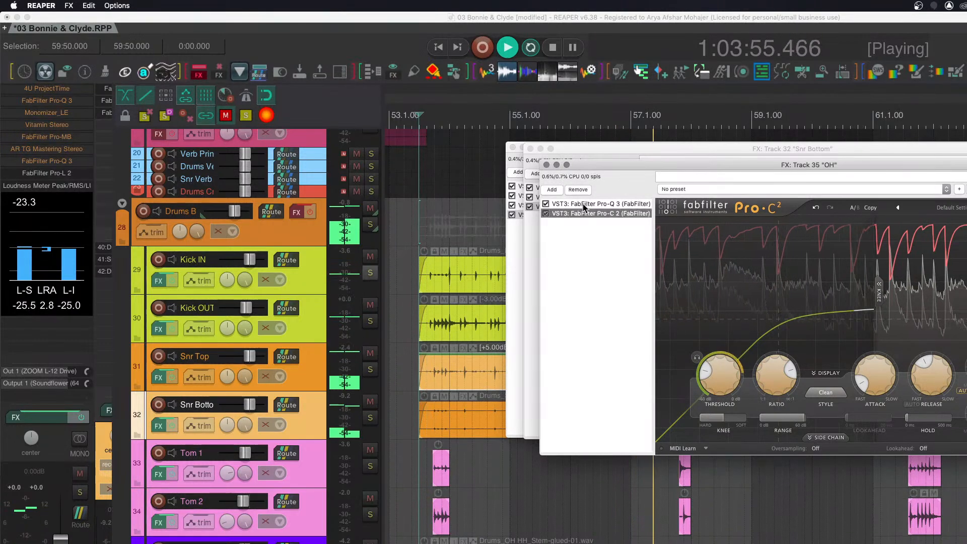
pyautogui.click(585, 211)
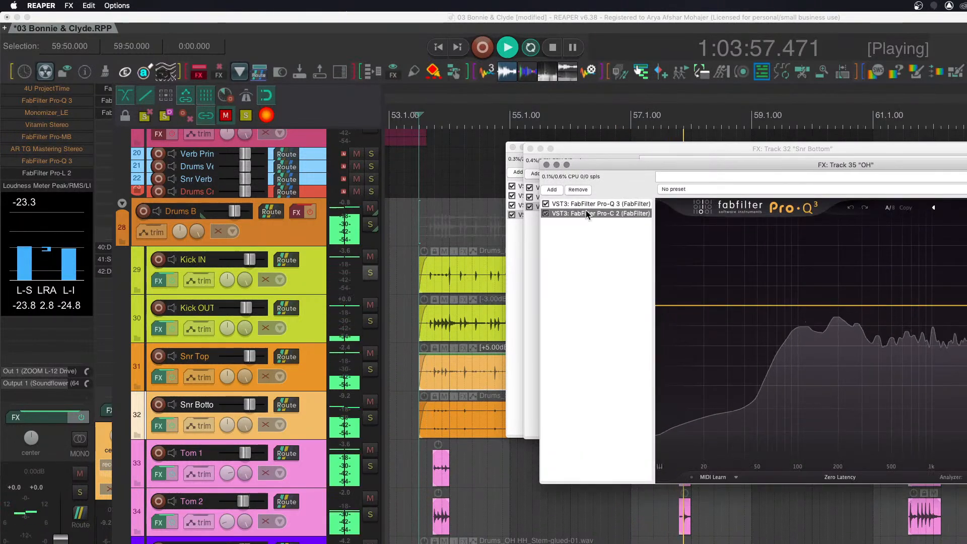
pyautogui.press('super+v')
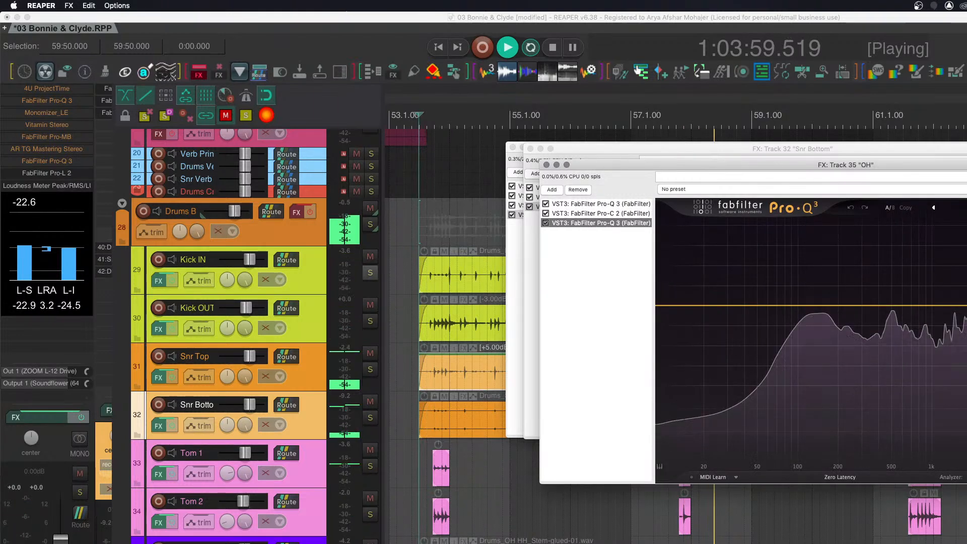
# Cut the upper frequencies with a bell band in the second OH Pro-Q 3 and set its slope to 36 dB/oct.
pyautogui.moveTo(966, 306); pyautogui.dragTo(965, 323)
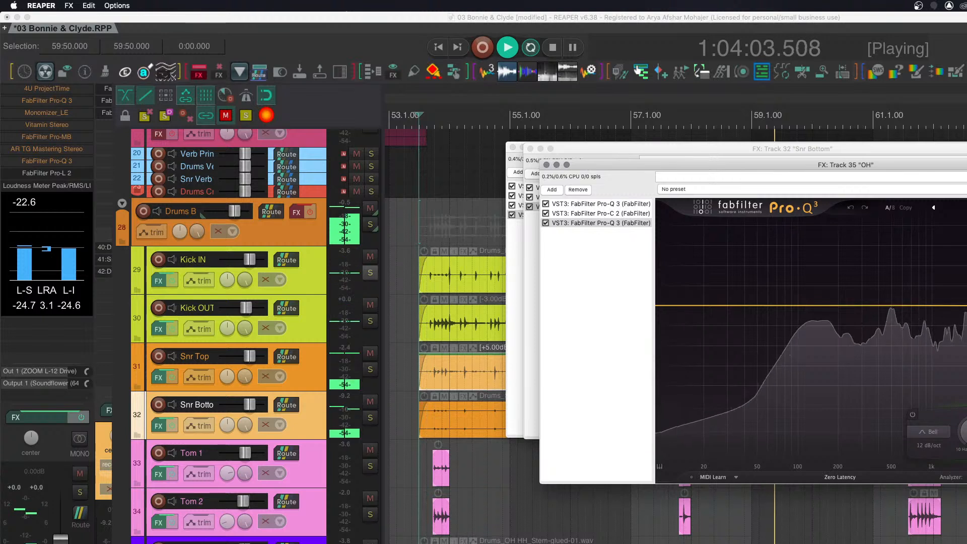
pyautogui.press('space')
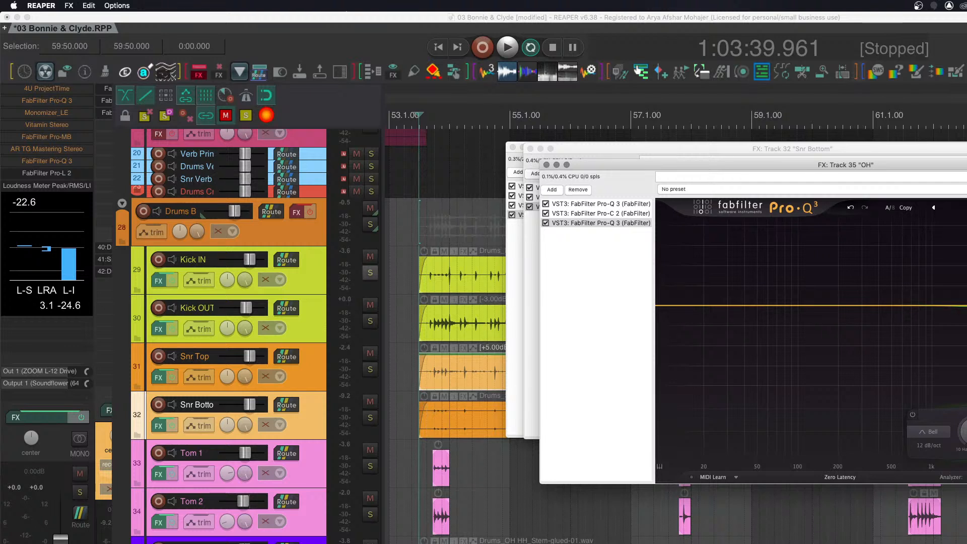
pyautogui.press('space')
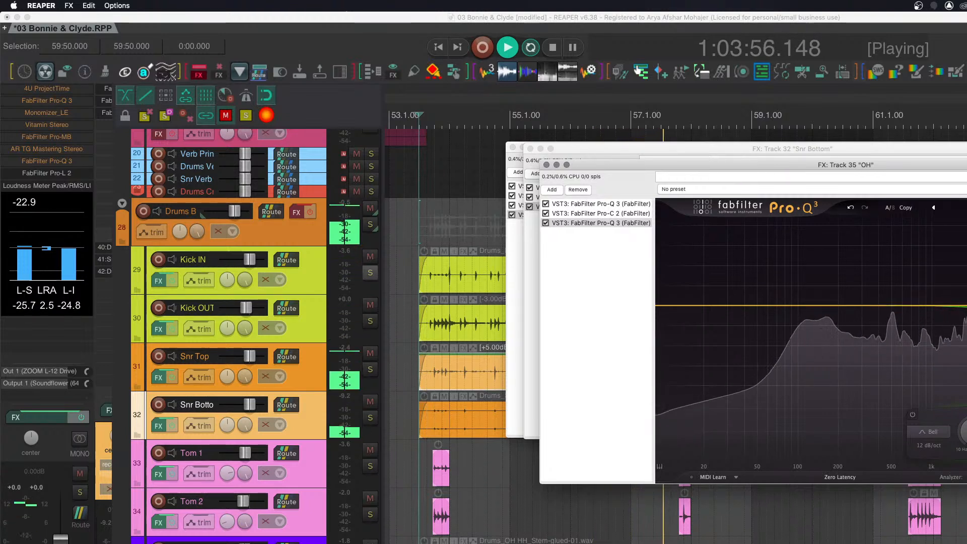
pyautogui.click(927, 446)
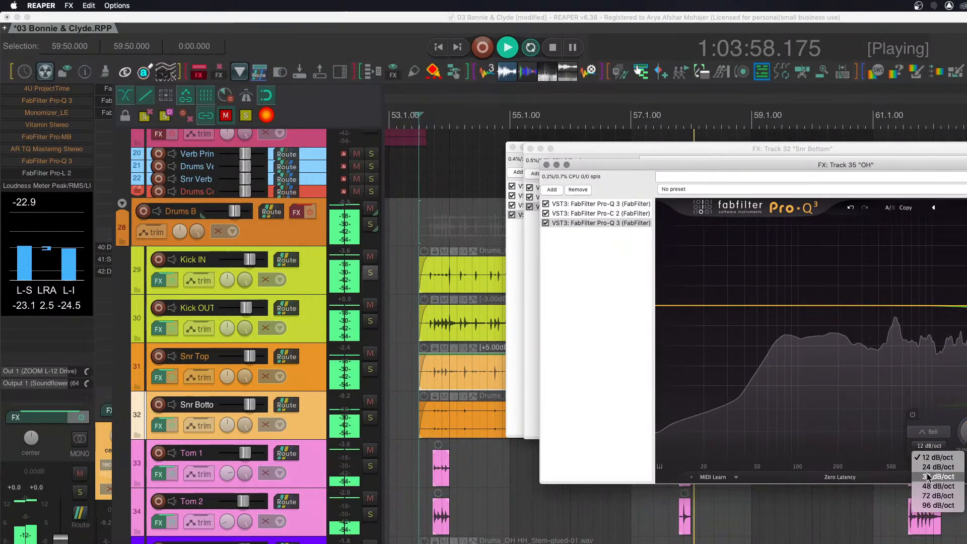
pyautogui.click(930, 491)
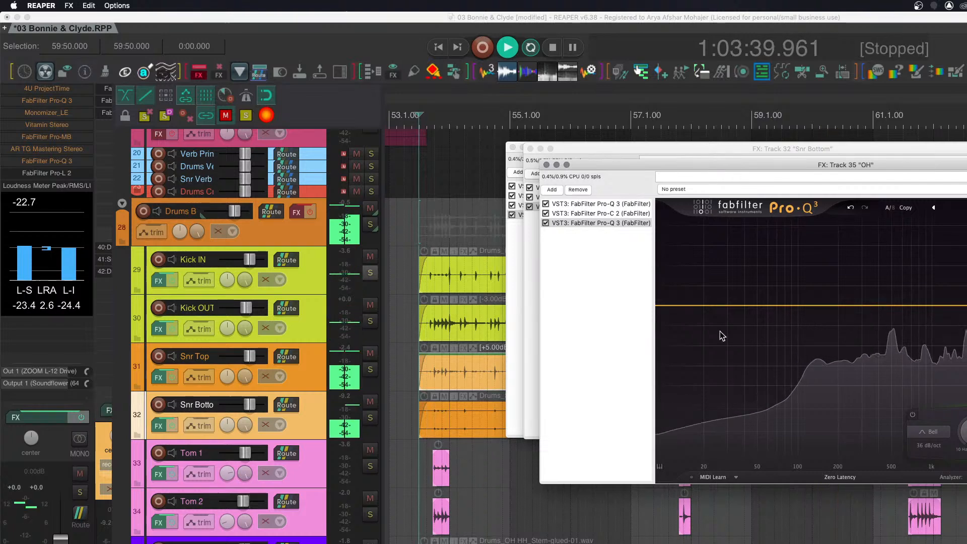
# Close the OH, Snr Bottom and Snr Top effect windows and replay the section from the start.
pyautogui.press('space')
pyautogui.click(547, 165)
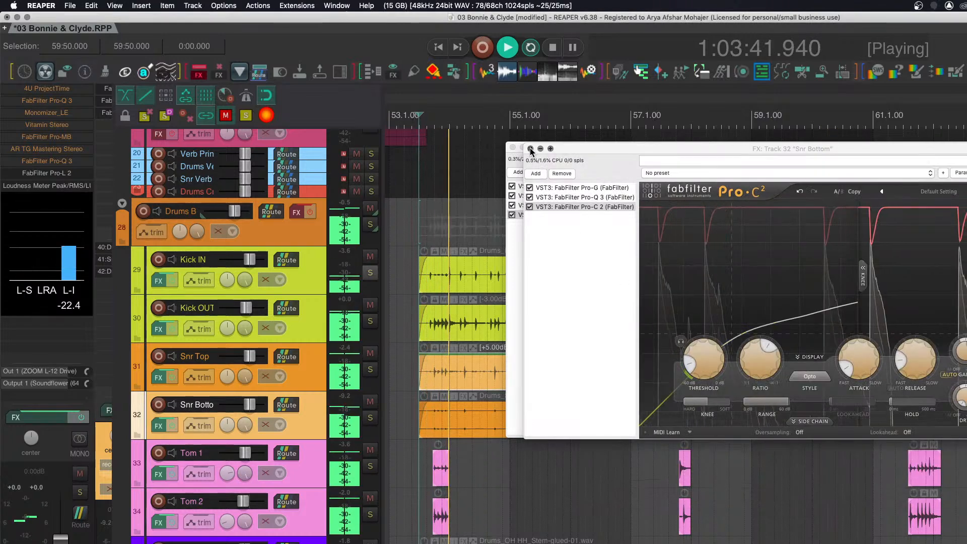
pyautogui.click(530, 149)
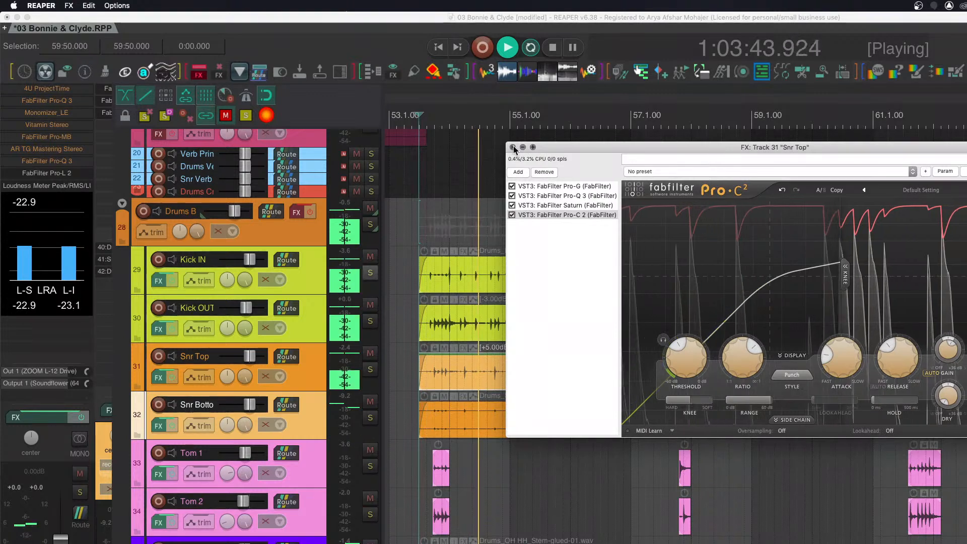
pyautogui.click(513, 148)
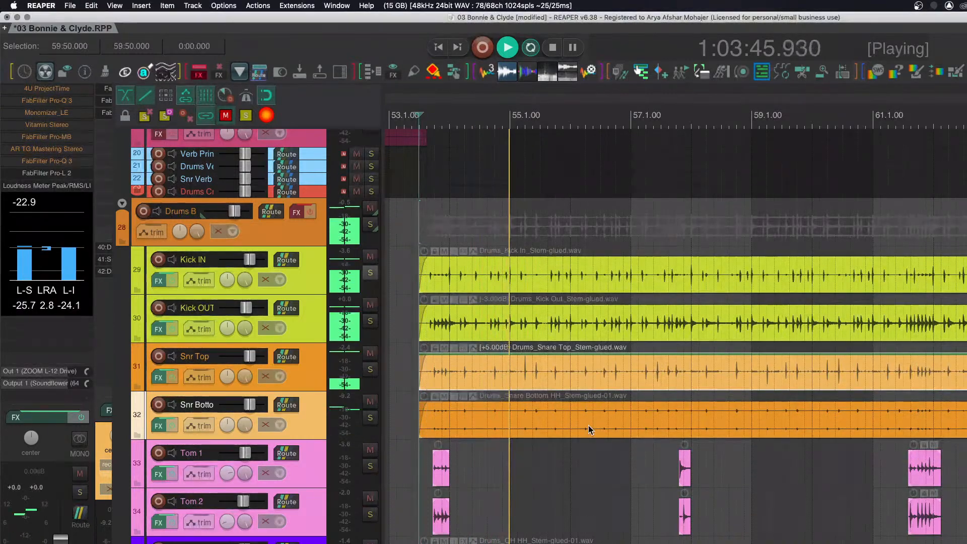
pyautogui.press('space')
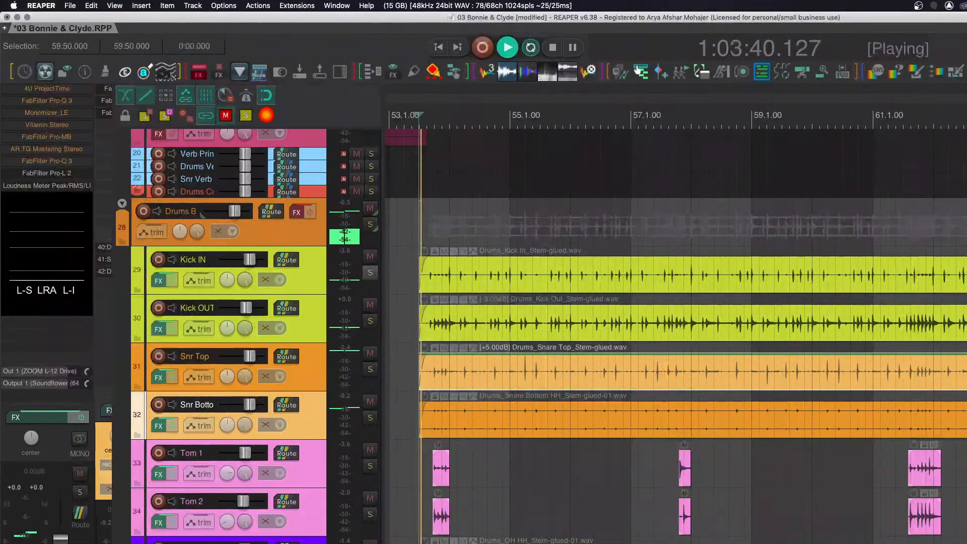
# Reopen Pro-C 2 on the OH track and low-pass its side-chain signal during playback.
pyautogui.click(158, 542)
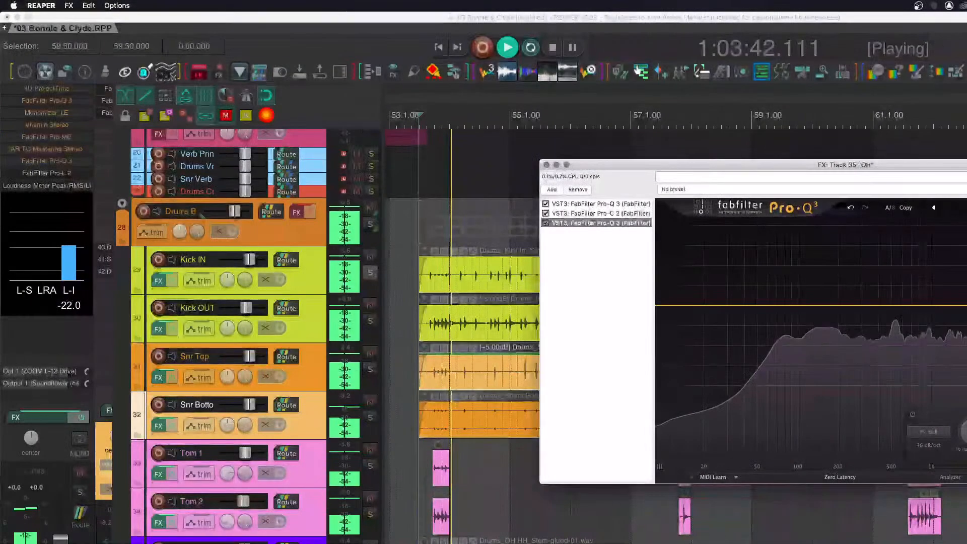
pyautogui.click(636, 213)
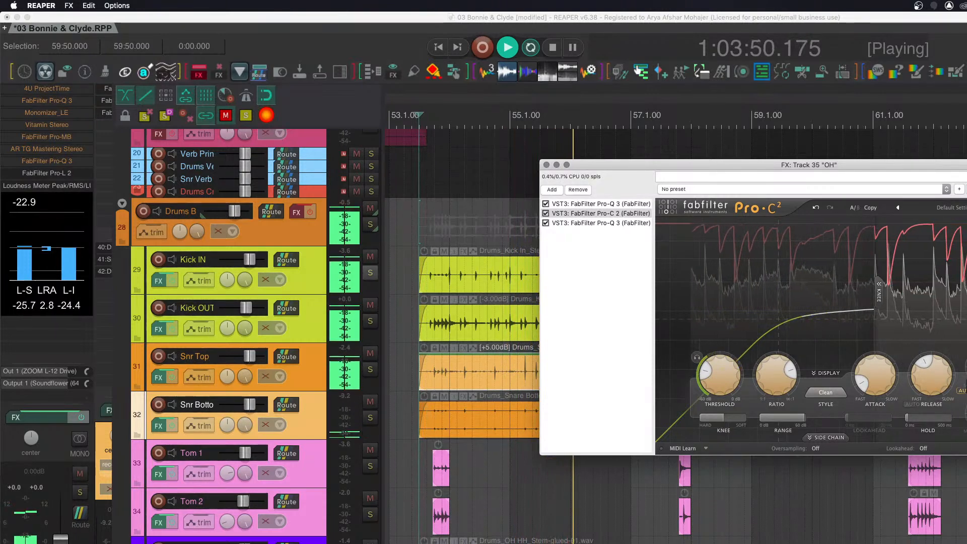
pyautogui.press('space')
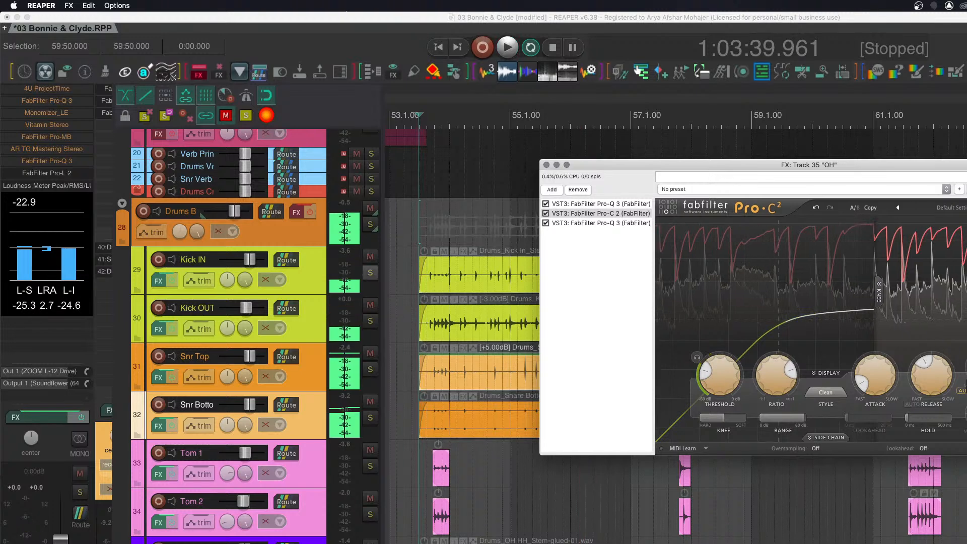
pyautogui.click(830, 437)
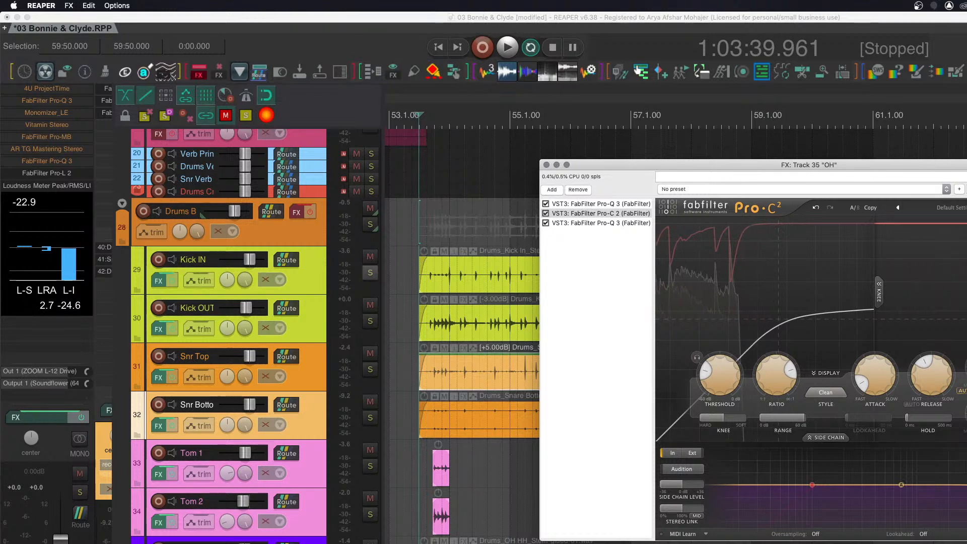
pyautogui.press('space')
pyautogui.moveTo(959, 486); pyautogui.dragTo(932, 486)
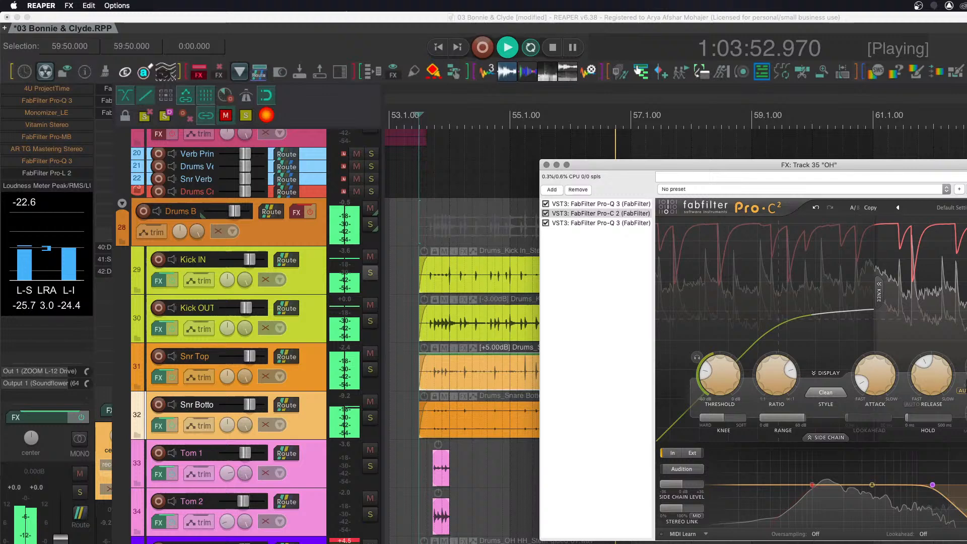
pyautogui.press('space')
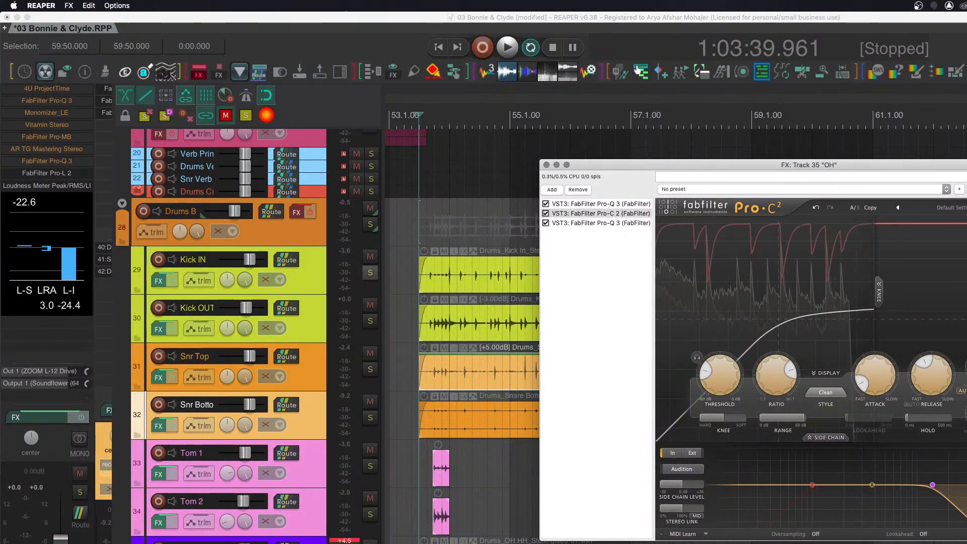
# Reset the OH track's peak indicator, replay briefly and reposition the OH effects window so the whole plug-in is visible.
pyautogui.click(346, 541)
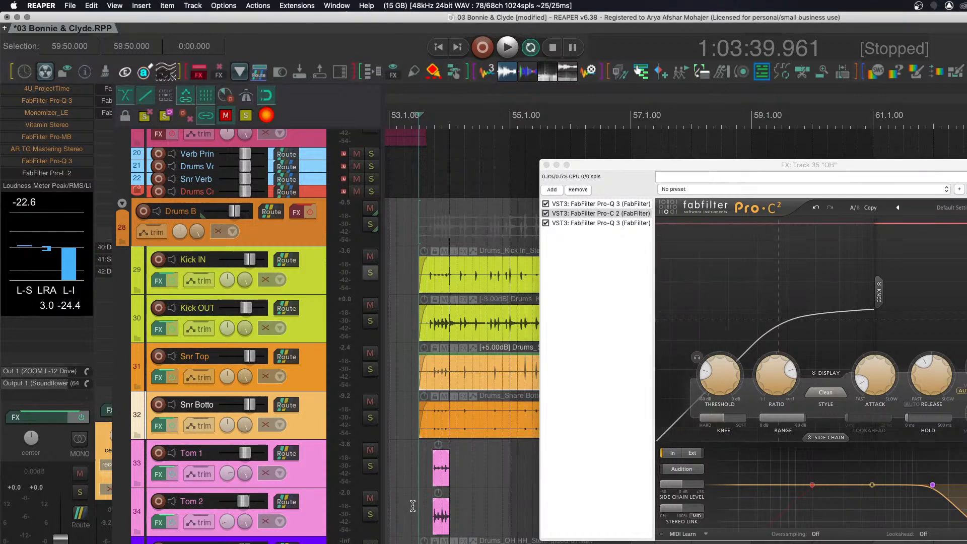
pyautogui.press('space')
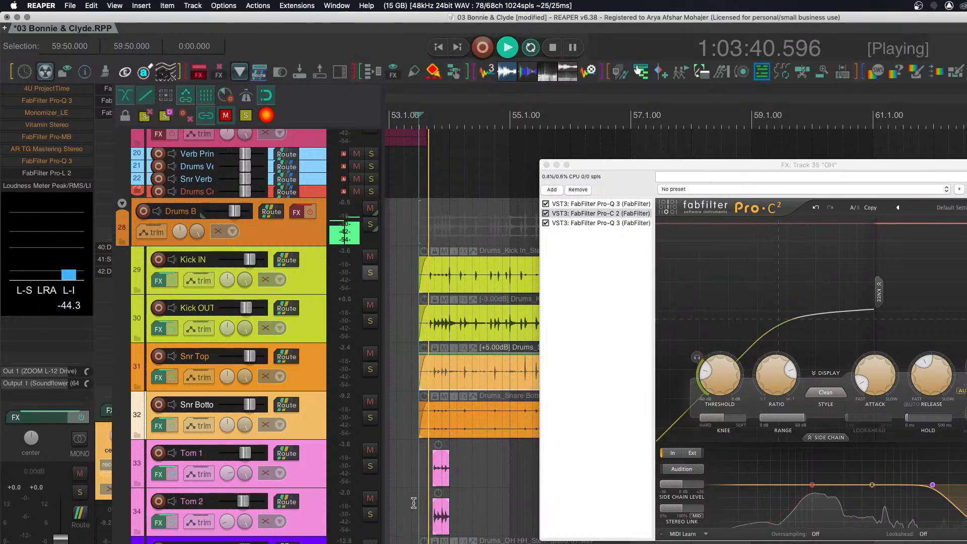
pyautogui.press('space')
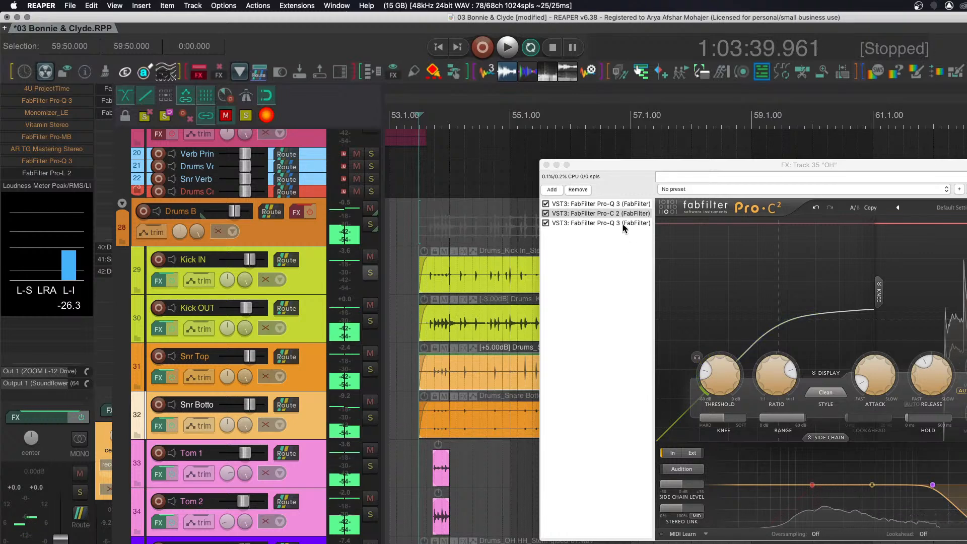
pyautogui.click(790, 169)
pyautogui.moveTo(734, 162); pyautogui.dragTo(620, 149)
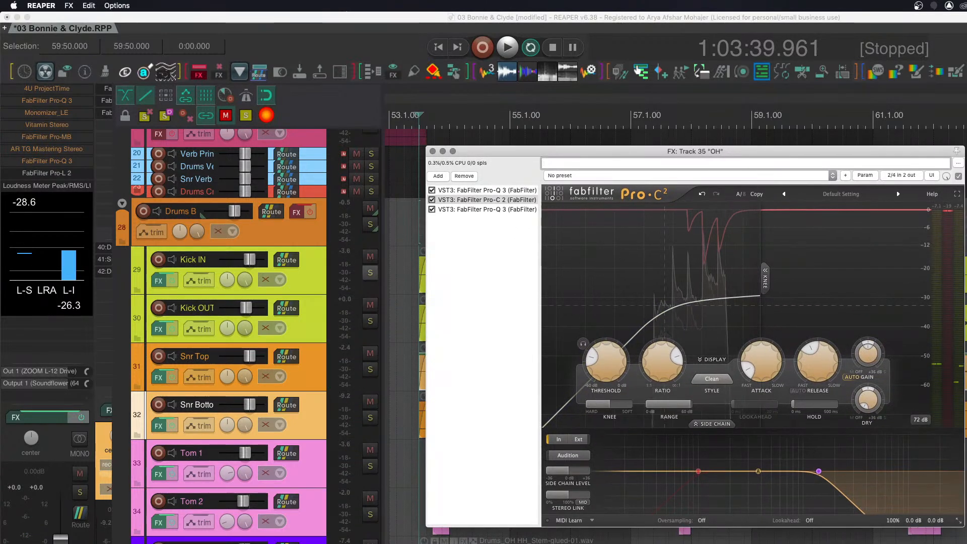
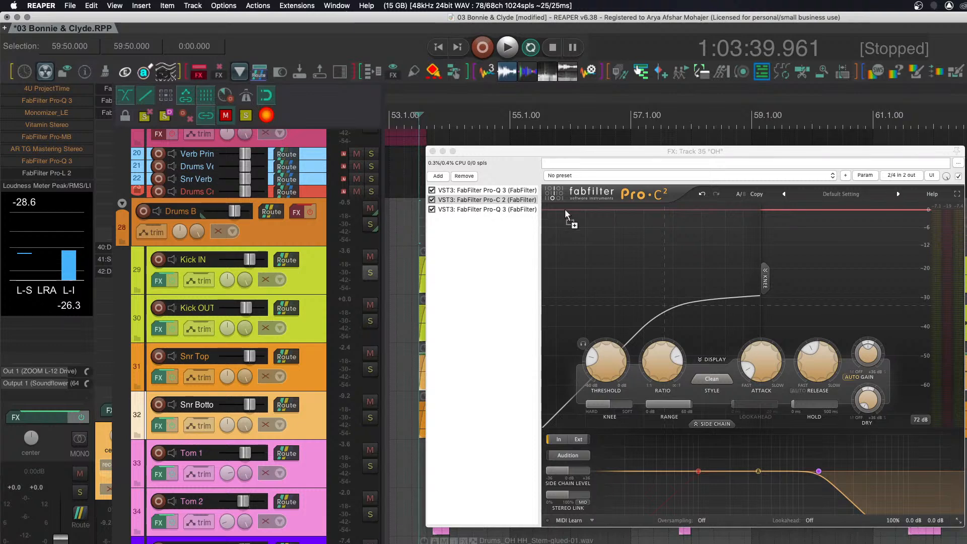
# Add Pro-DS at the end of the OH effects chain and bypass the second Pro-Q 3.
pyautogui.moveTo(565, 214); pyautogui.dragTo(492, 222)
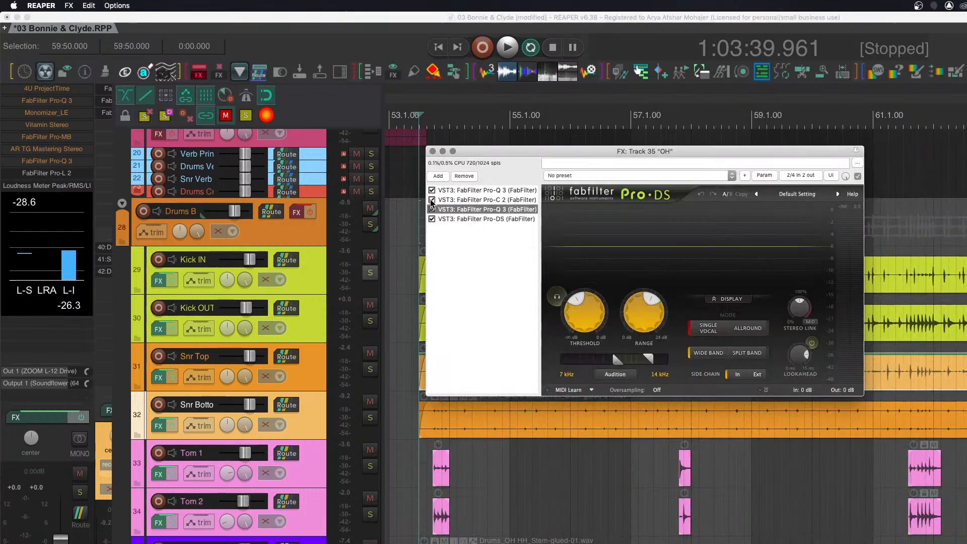
pyautogui.click(431, 209)
pyautogui.click(463, 220)
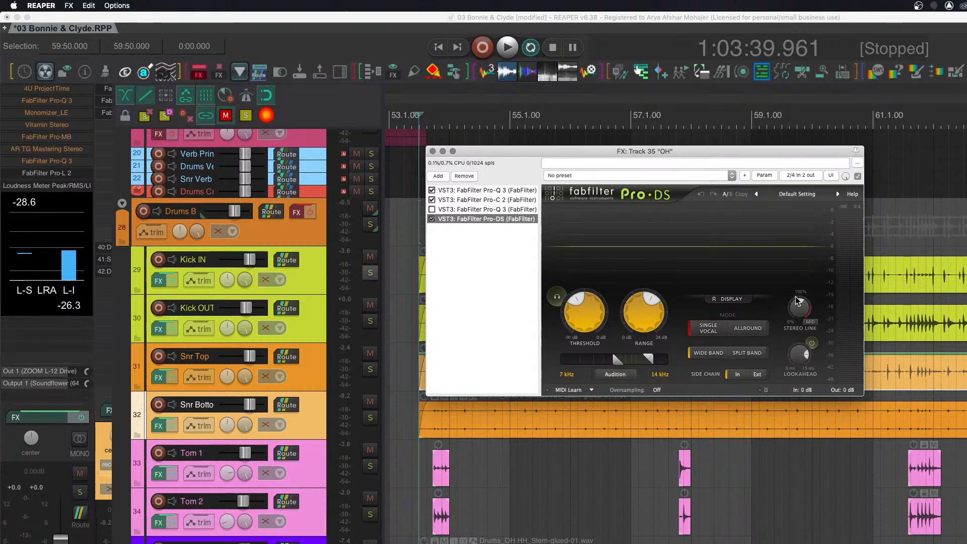
# Raise the Pro-DS range and set its side-chain filter to start at 5.108 kHz with the upper limit off.
pyautogui.press('space')
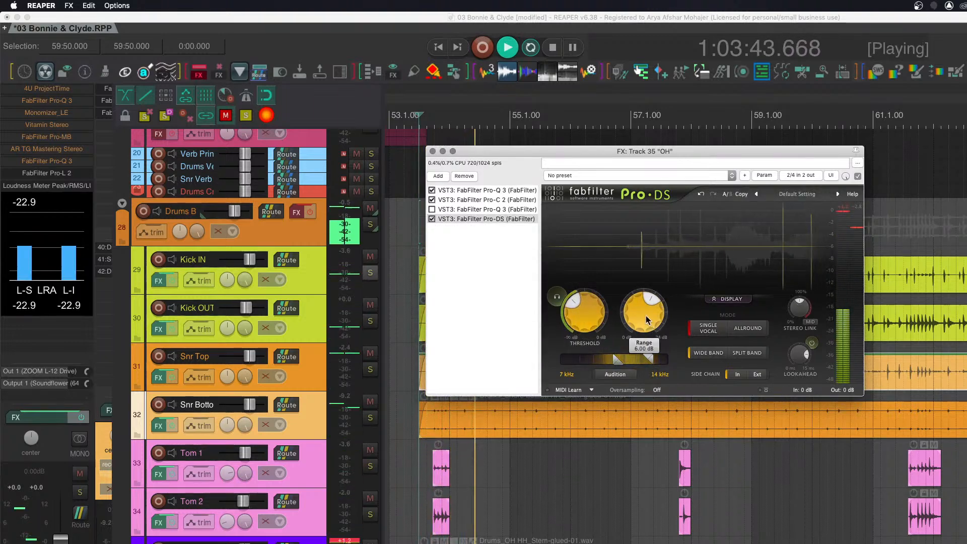
pyautogui.moveTo(637, 321); pyautogui.dragTo(652, 267)
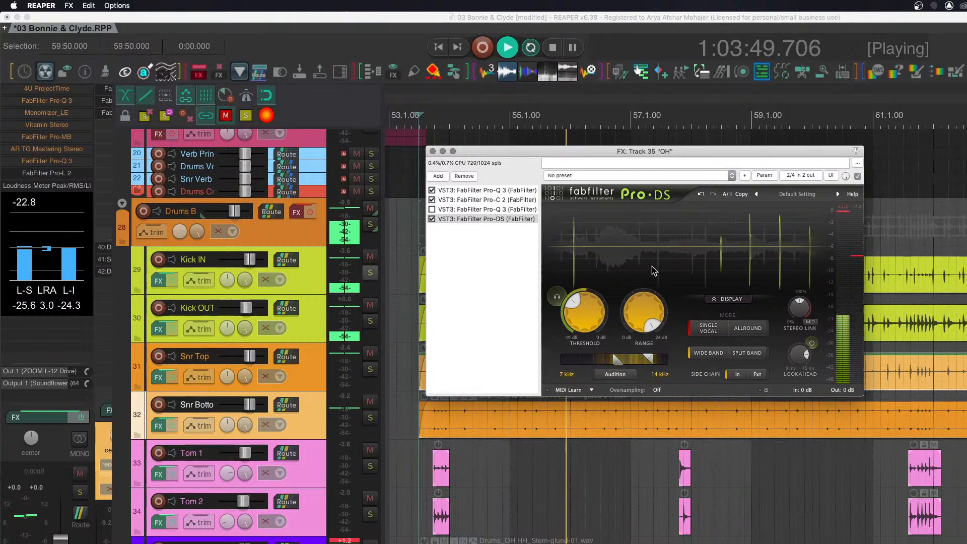
pyautogui.press('space')
pyautogui.moveTo(649, 359); pyautogui.dragTo(603, 359)
pyautogui.press('space')
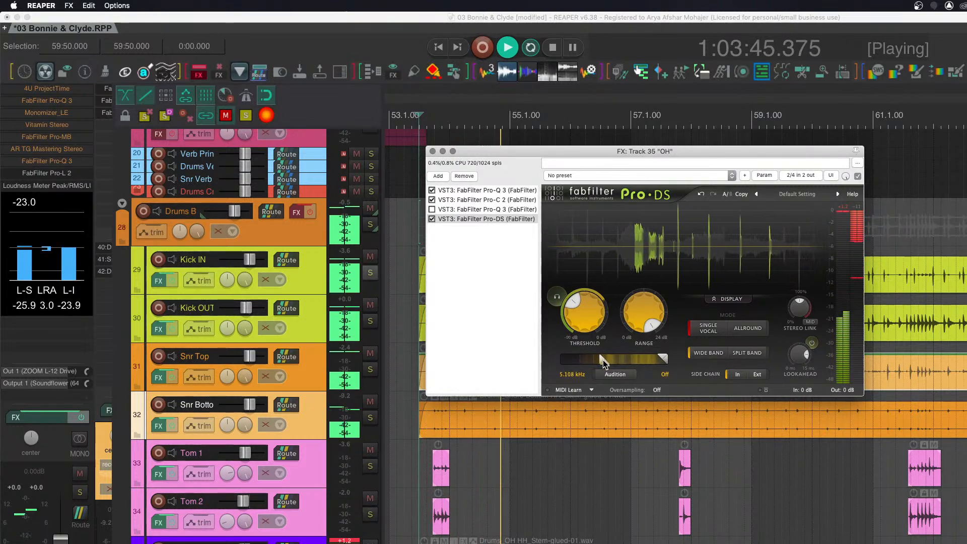
pyautogui.press('space')
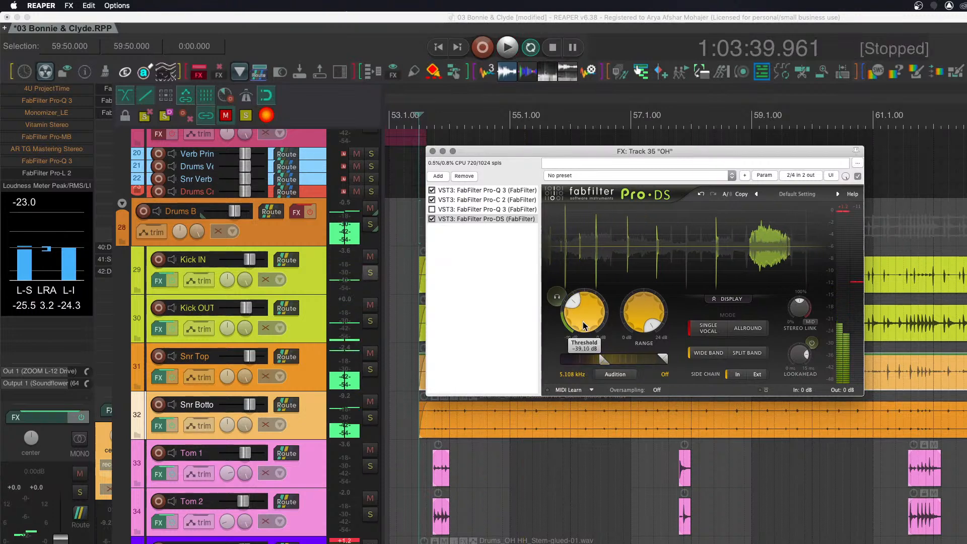
# Switch Pro-DS to Allround mode and raise its side-chain filter's lower limit to 7.953 kHz during playback.
pyautogui.moveTo(587, 318)
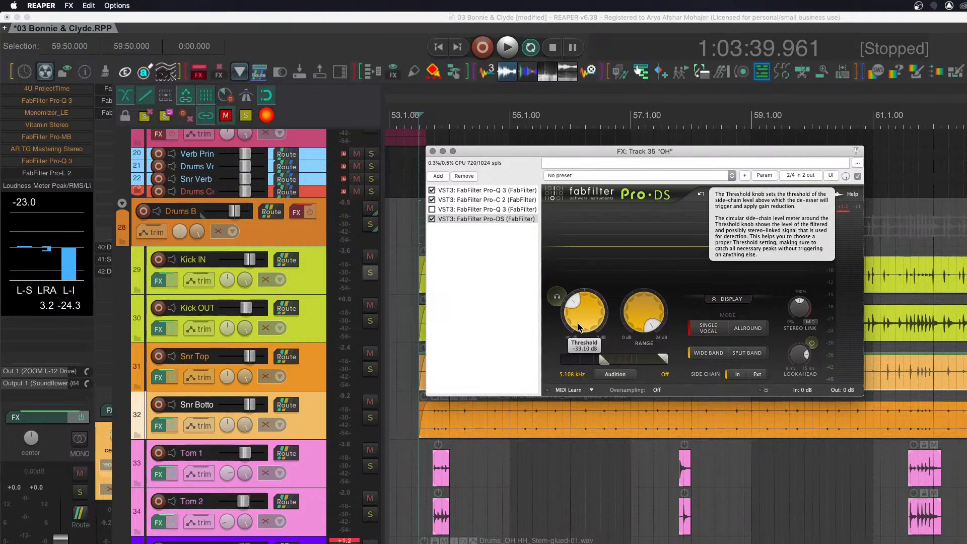
pyautogui.press('space')
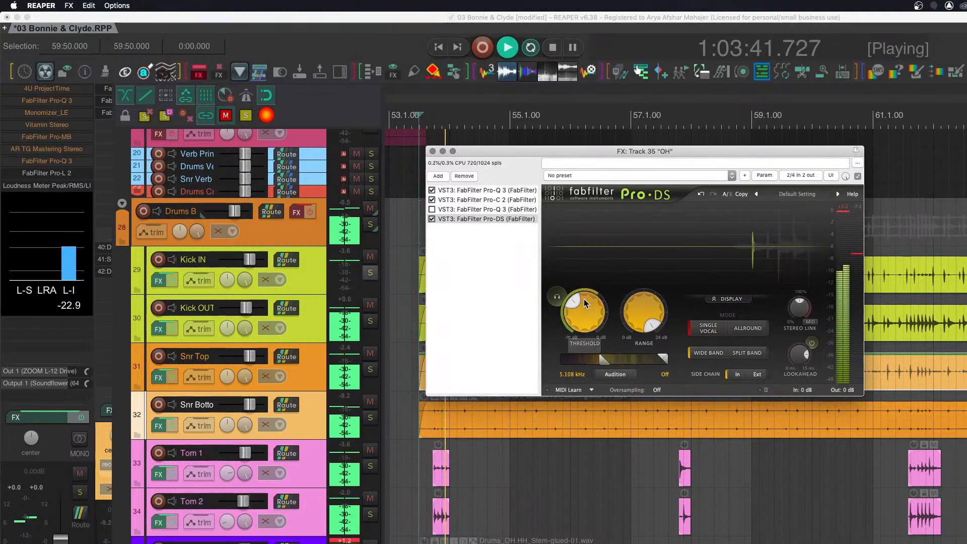
pyautogui.press('space')
pyautogui.click(757, 331)
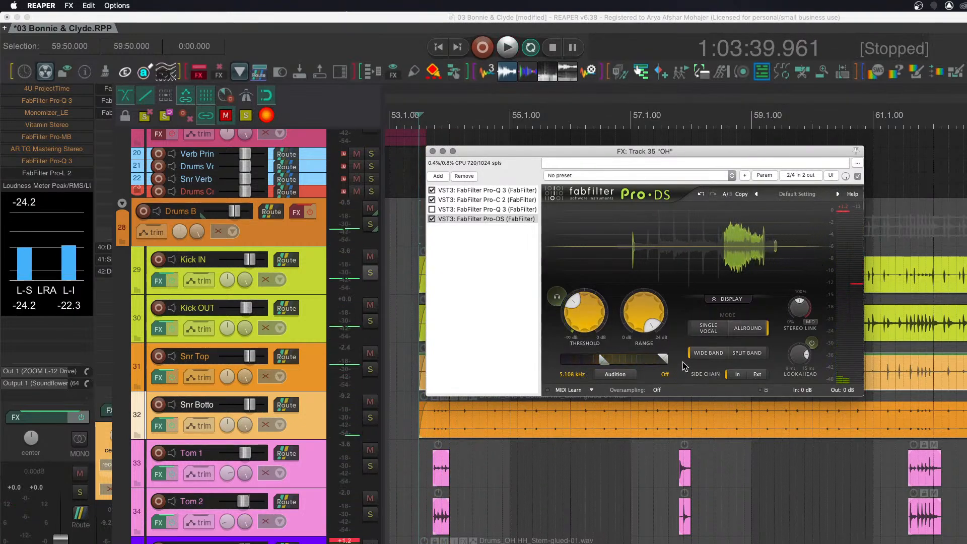
pyautogui.press('space')
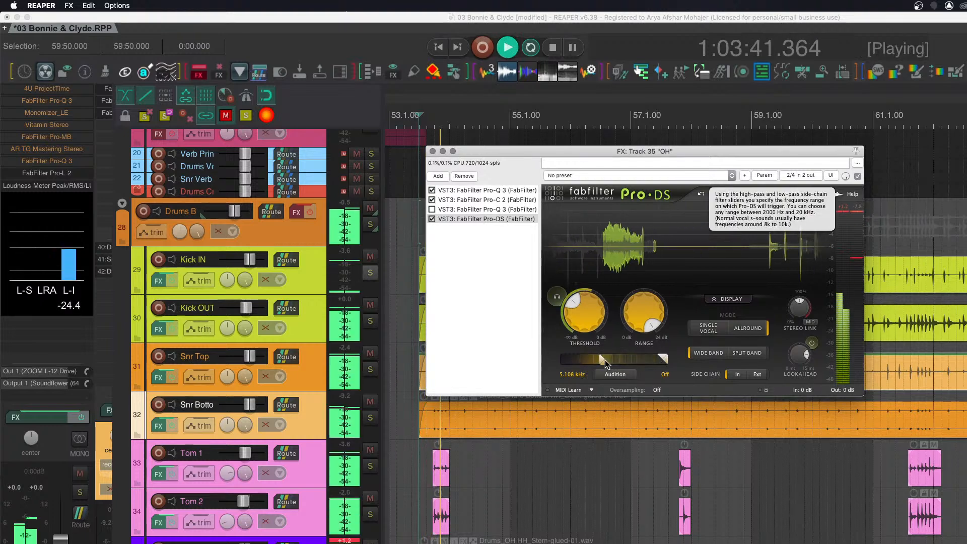
pyautogui.moveTo(605, 359); pyautogui.dragTo(623, 360)
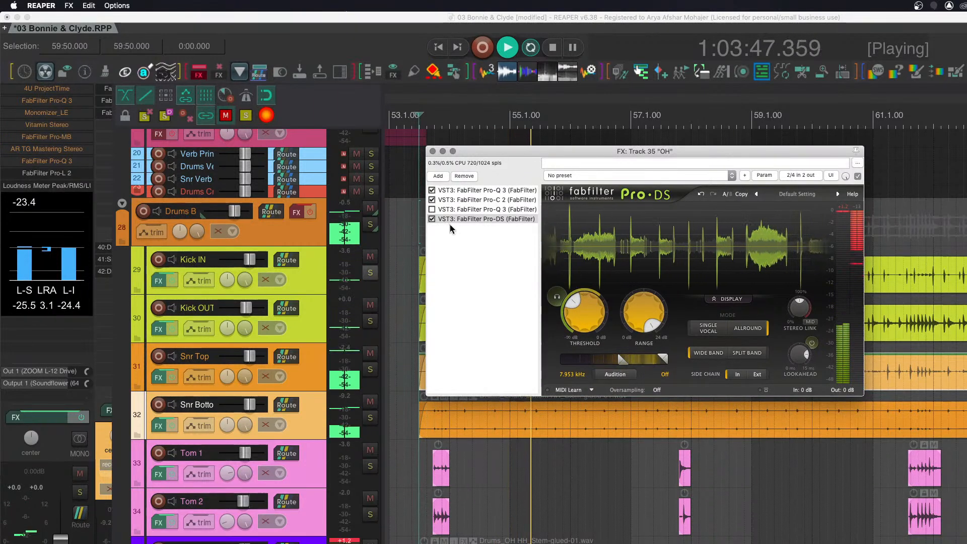
# Compare the OH track with Pro-DS bypassed and re-enabled during playback, and stop playback.
pyautogui.click(432, 219)
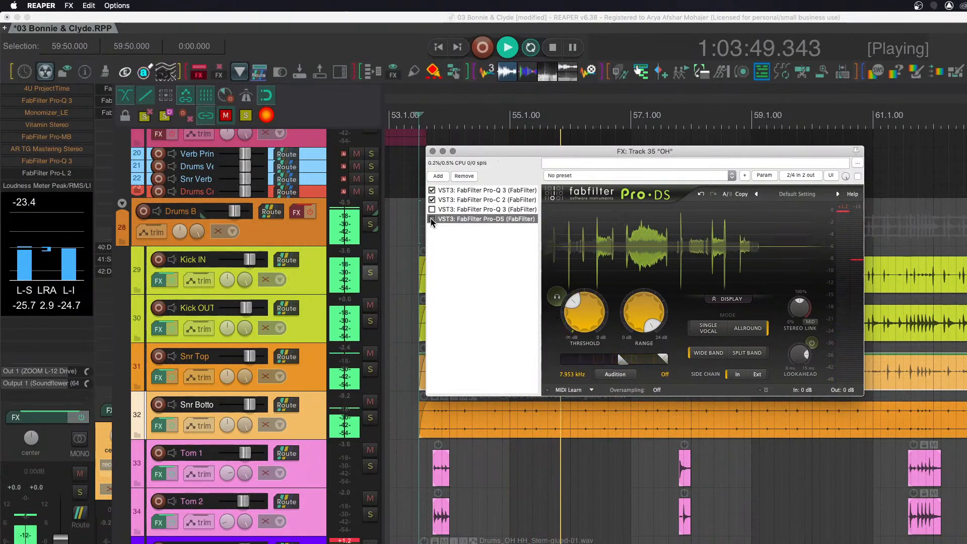
pyautogui.click(432, 218)
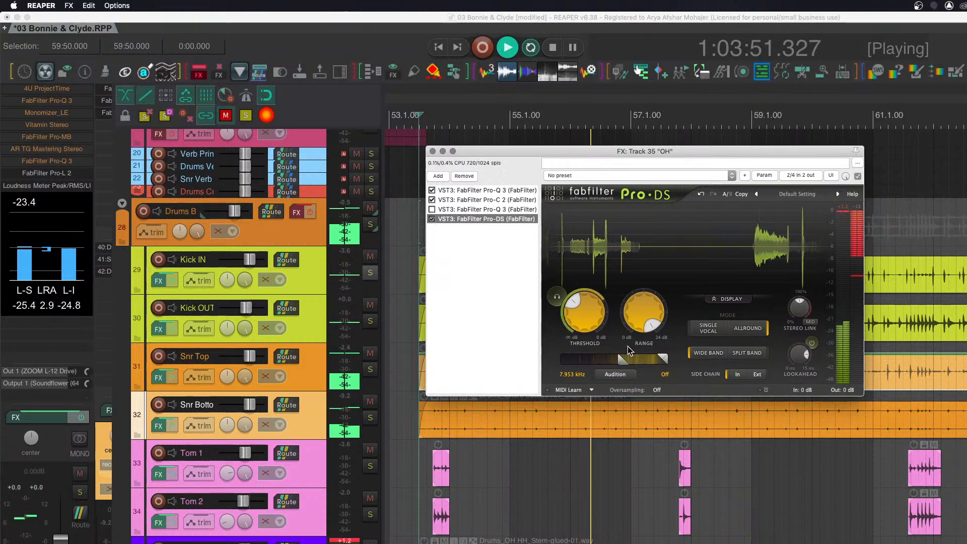
pyautogui.press('space')
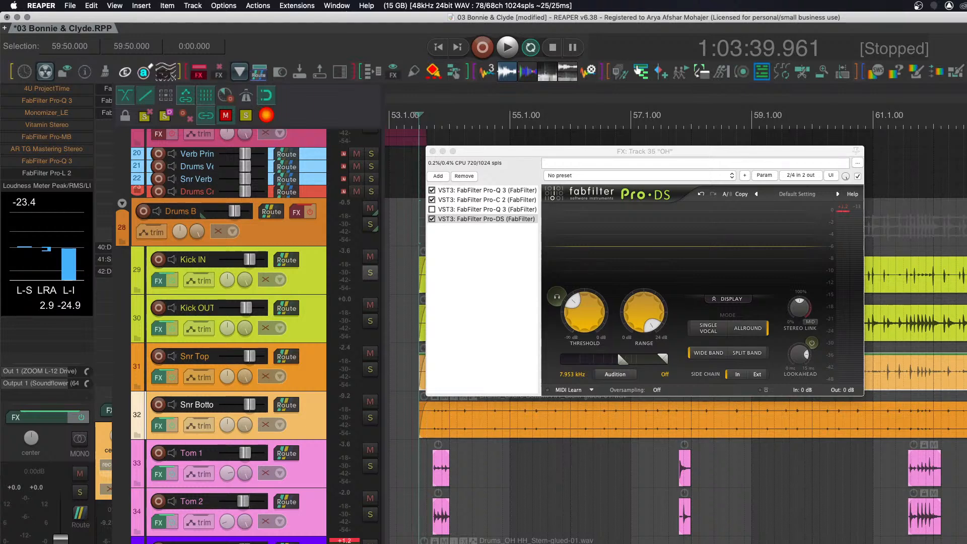
# Bypass Pro-DS, add Pro-MB at the end of the OH chain and create a high band with its low crossover at about 1938 Hz.
pyautogui.moveTo(503, 274); pyautogui.dragTo(505, 274)
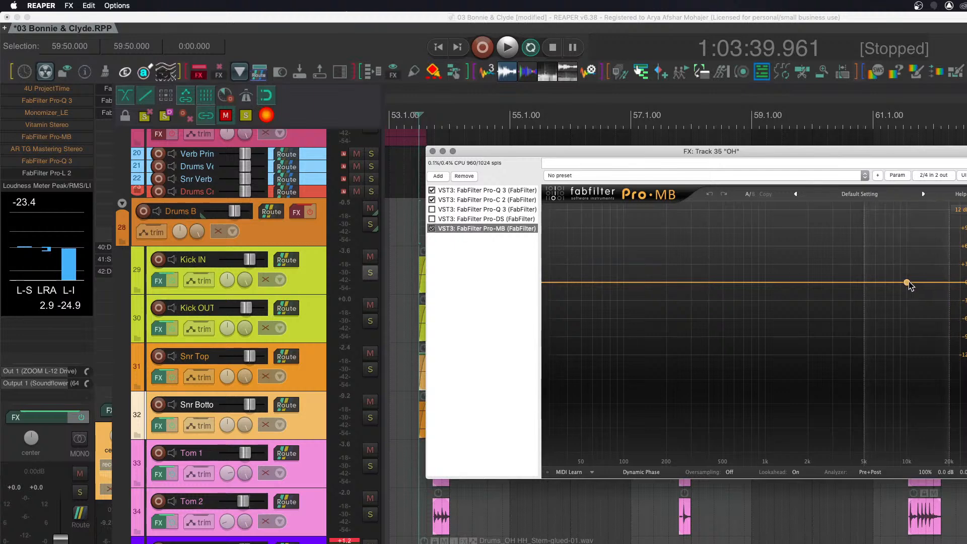
pyautogui.click(931, 282)
pyautogui.press('space')
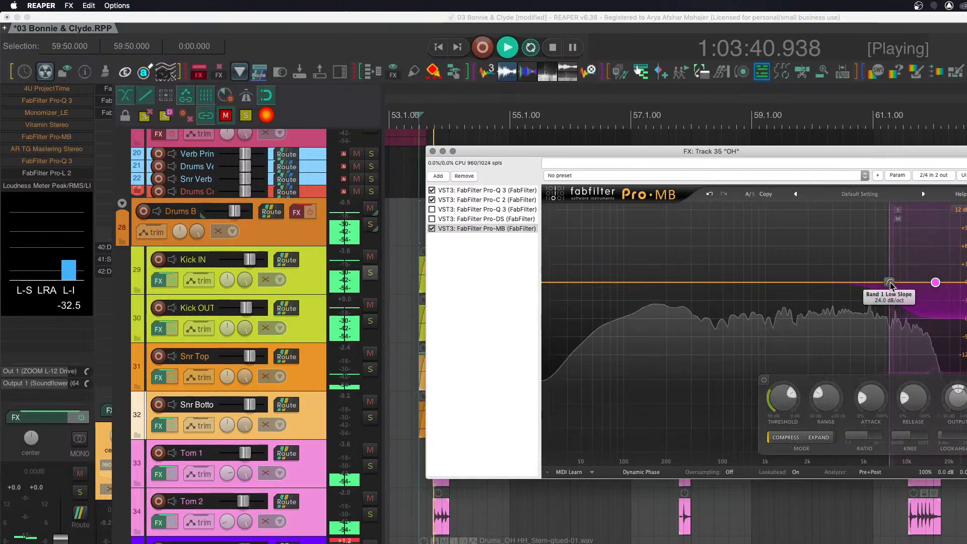
pyautogui.moveTo(893, 286); pyautogui.dragTo(808, 288)
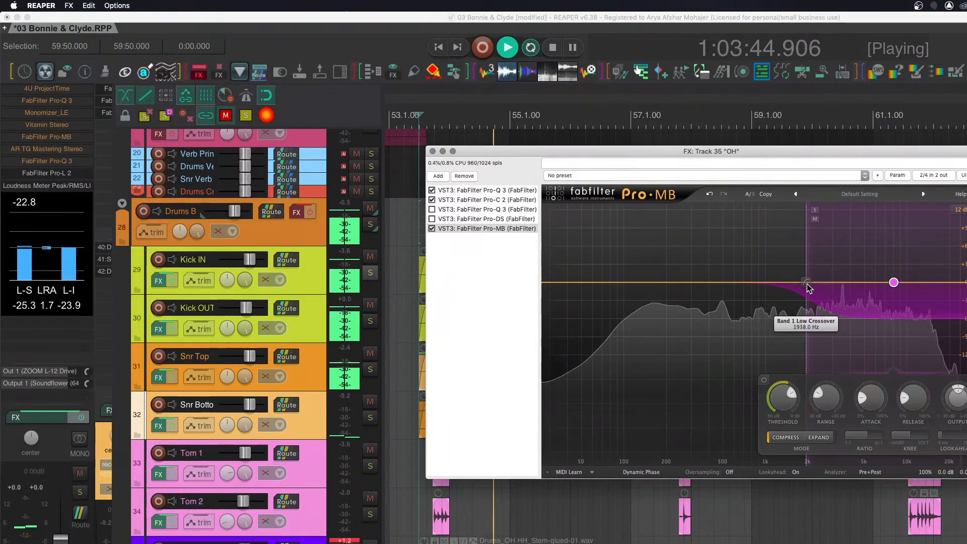
# Lower the Pro-MB band's threshold and output level and lengthen its release to about 67% during playback.
pyautogui.moveTo(788, 399); pyautogui.dragTo(782, 412)
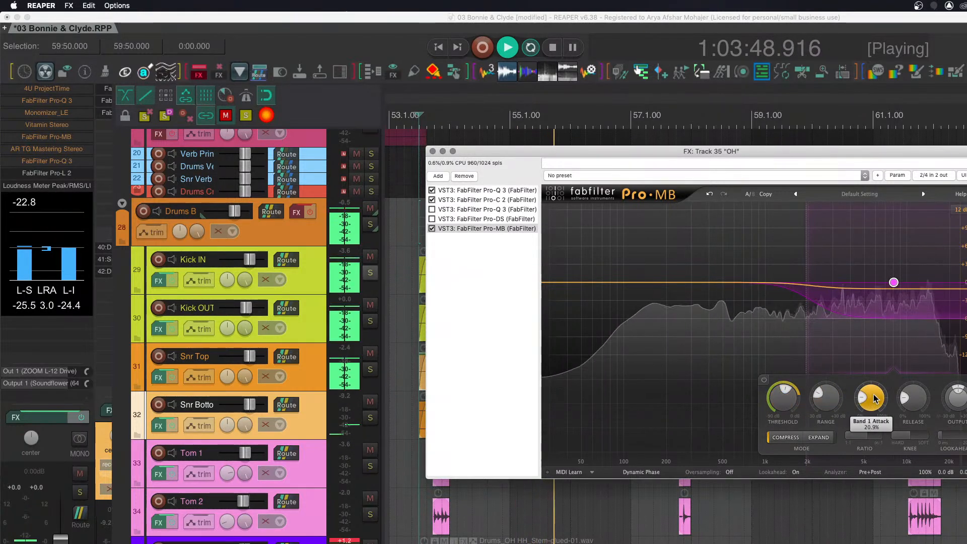
pyautogui.moveTo(913, 398); pyautogui.dragTo(938, 350)
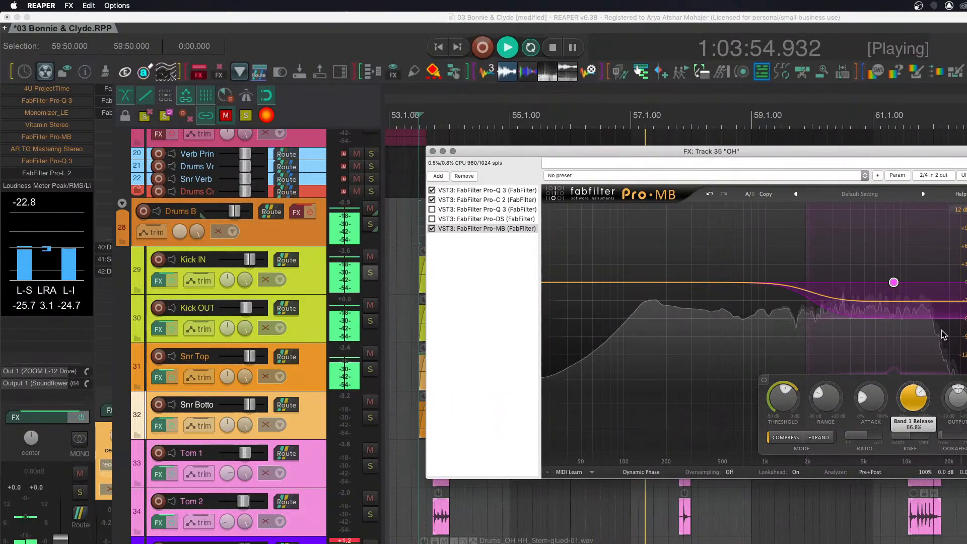
pyautogui.moveTo(944, 335); pyautogui.dragTo(946, 332)
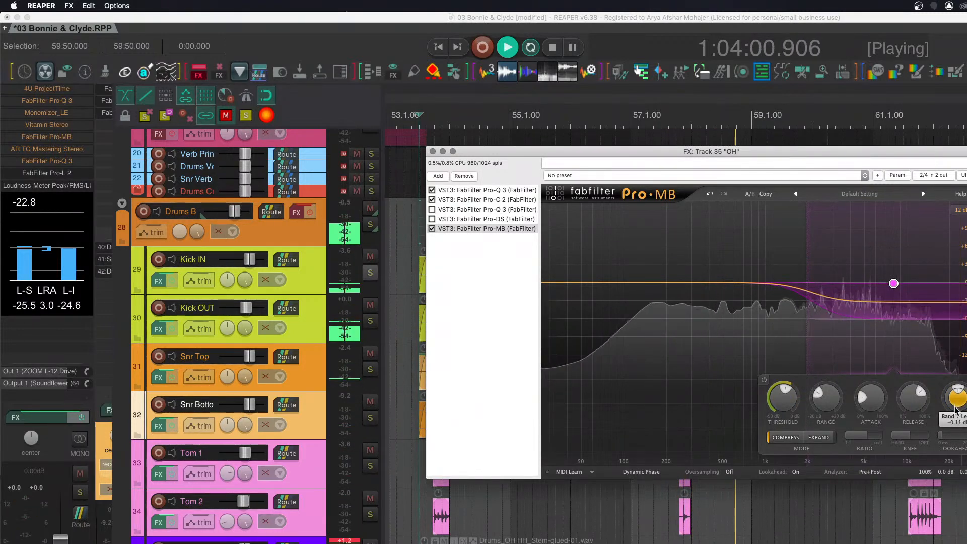
pyautogui.moveTo(955, 406); pyautogui.dragTo(954, 407)
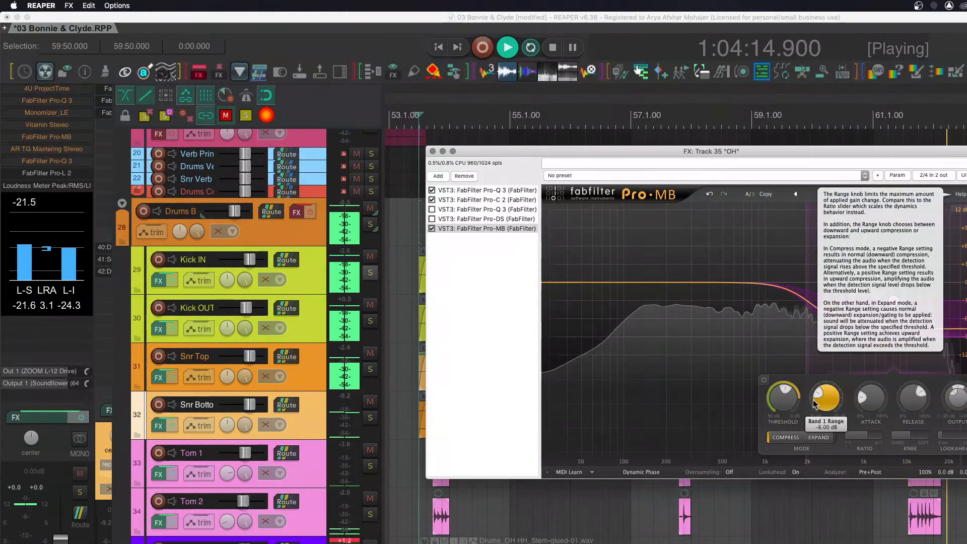
pyautogui.click(430, 230)
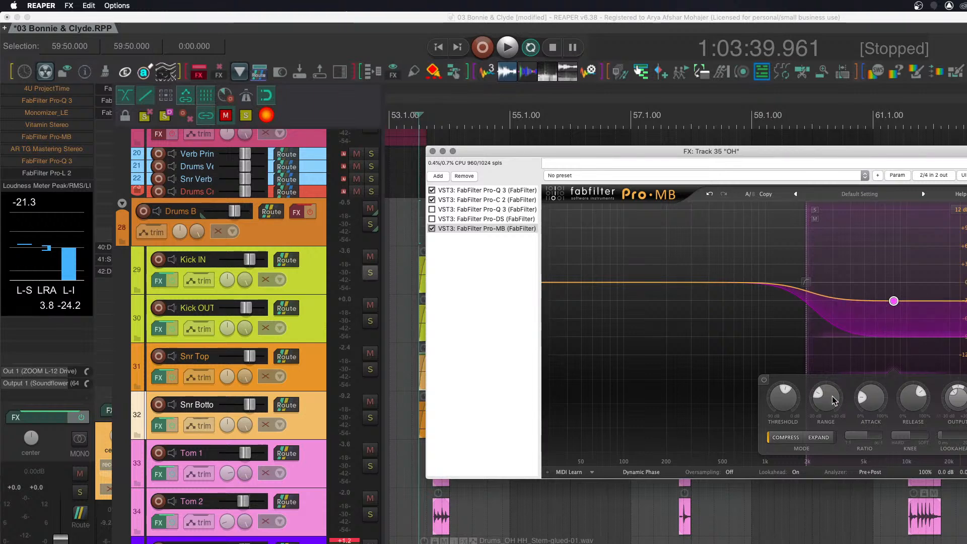
# Raise the Pro-MB band's threshold and reduce its range to about -2.6 dB while the drums play.
pyautogui.press('space')
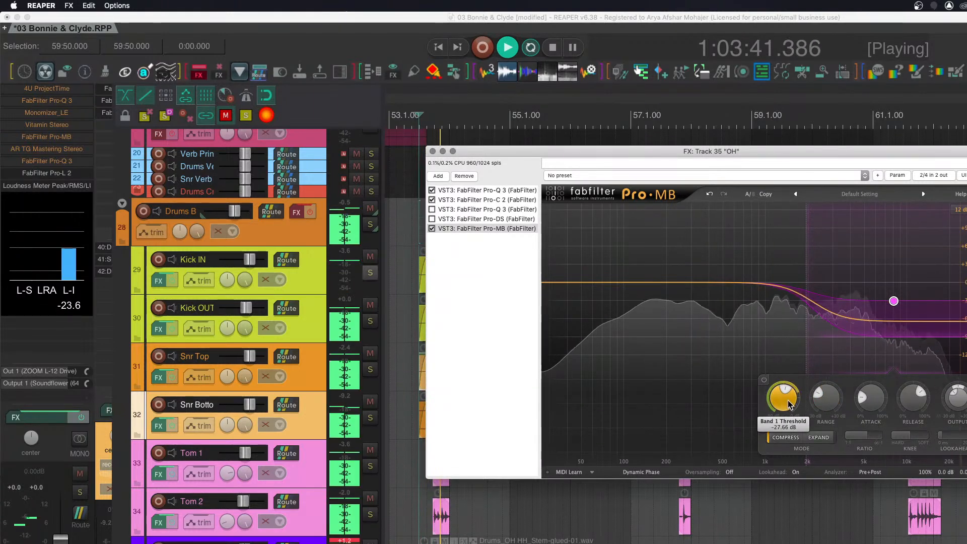
pyautogui.moveTo(788, 405); pyautogui.dragTo(794, 388)
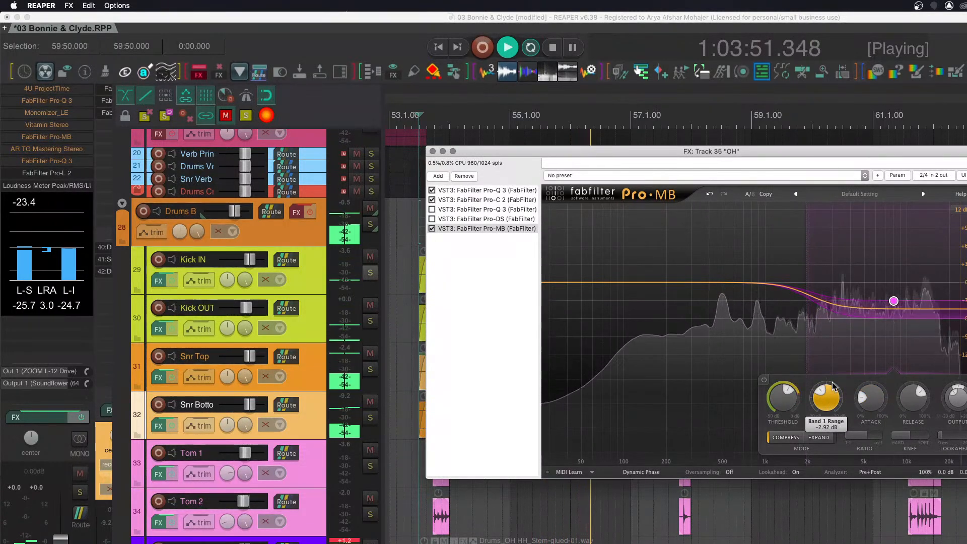
pyautogui.press('space')
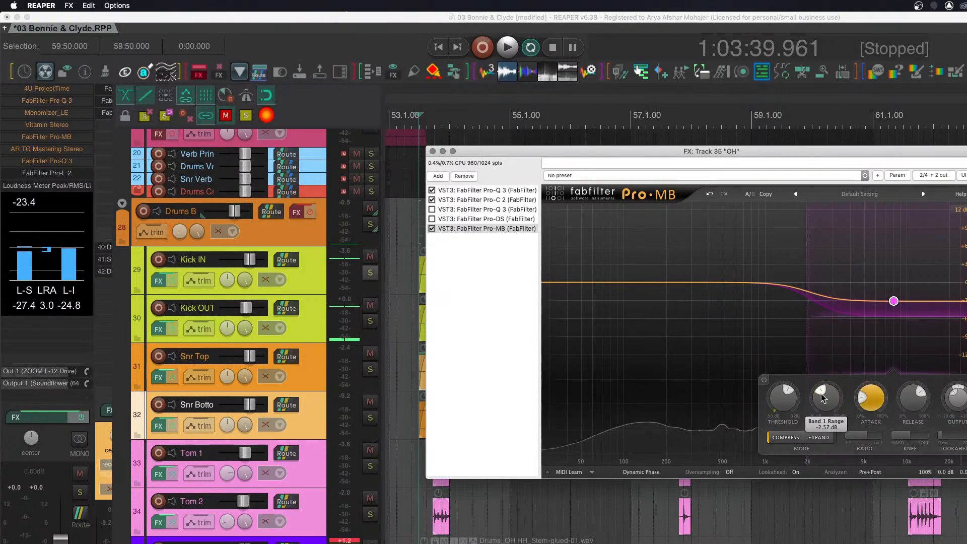
# Raise the Pro-MB band's output level back to about 0 dB and deepen its range during playback.
pyautogui.press('space')
pyautogui.moveTo(962, 403); pyautogui.dragTo(960, 383)
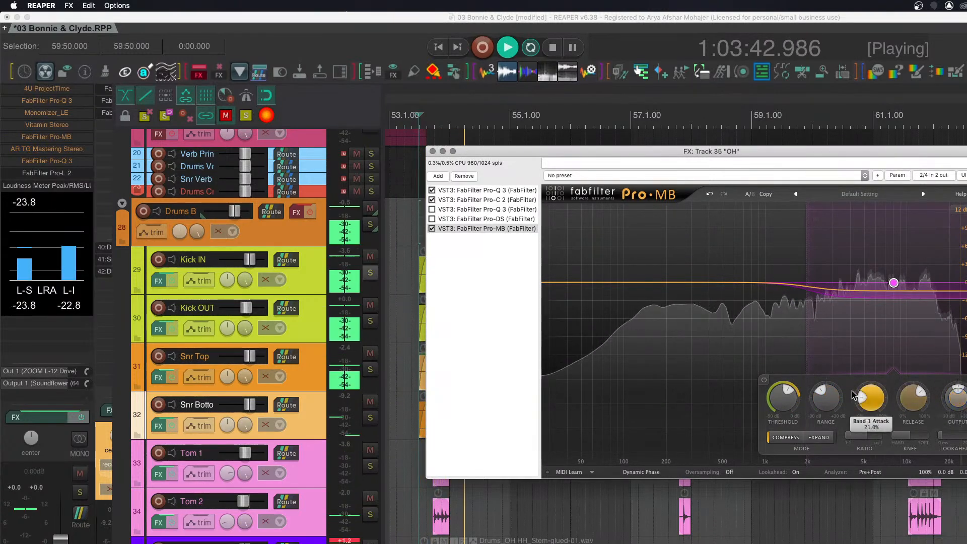
pyautogui.scroll(-2, 833, 411)
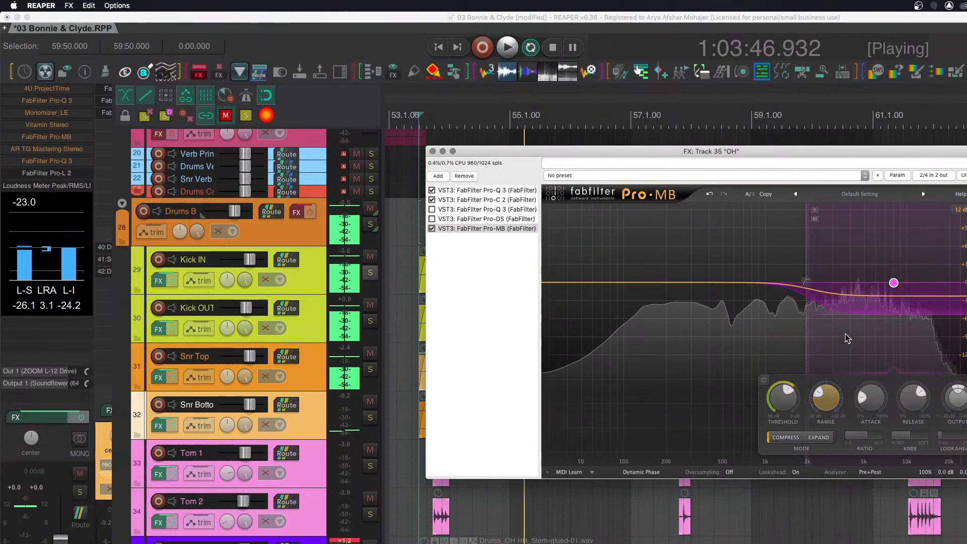
# Raise the Pro-MB band's low crossover frequency, replay the drums and close the OH effects window.
pyautogui.press('space')
pyautogui.moveTo(806, 283); pyautogui.dragTo(842, 284)
pyautogui.press('space')
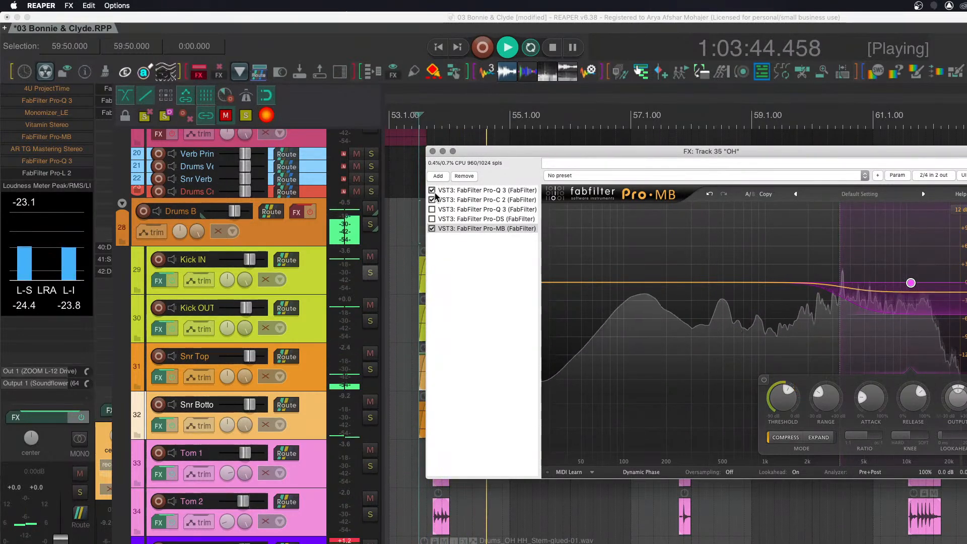
pyautogui.press('space')
pyautogui.click(432, 151)
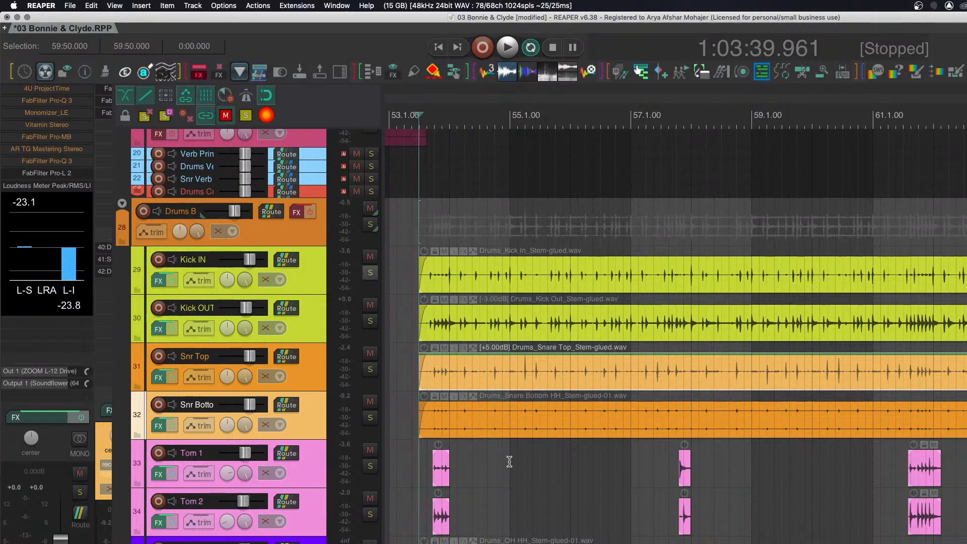
# Replay the drums briefly, reopen the OH effects and show the Pro-C 2 compressor's settings.
pyautogui.press('space')
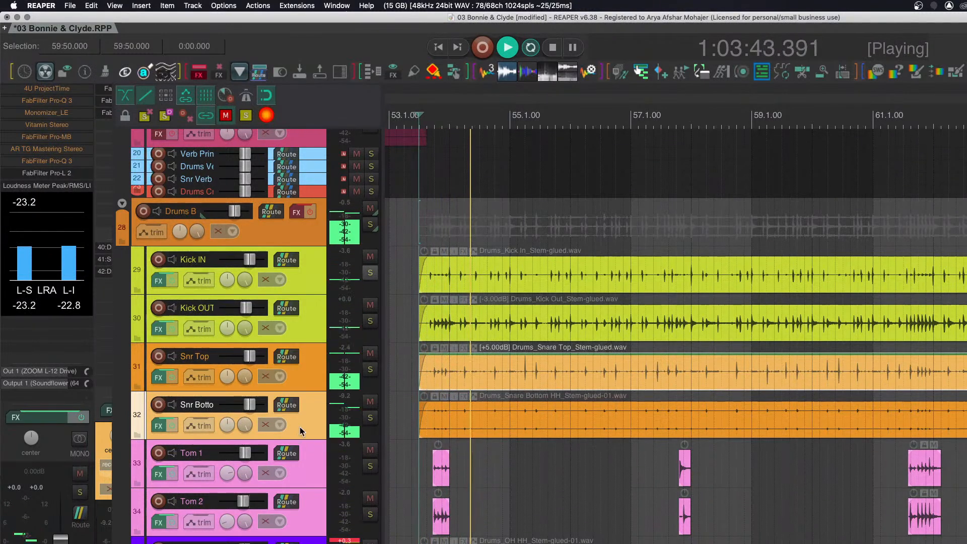
pyautogui.press('space')
pyautogui.click(158, 543)
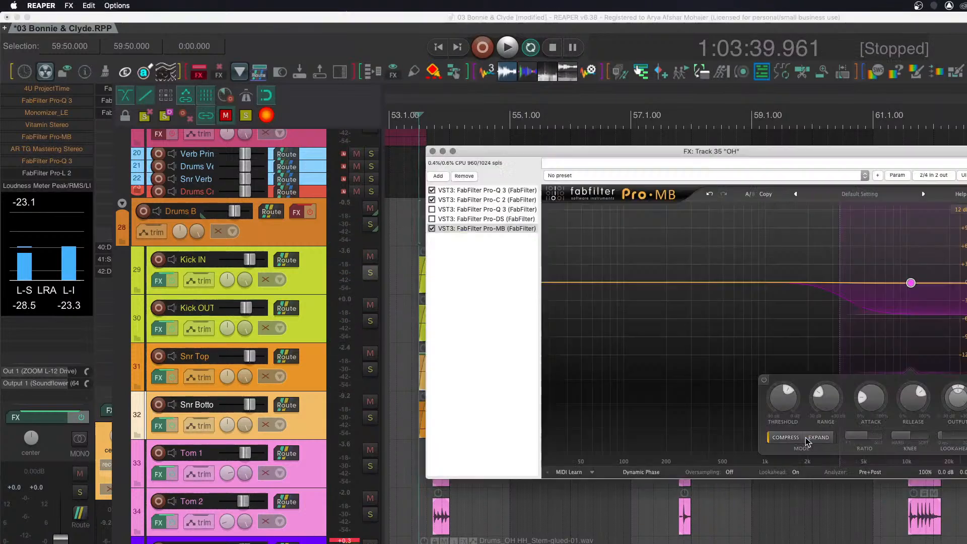
pyautogui.click(474, 191)
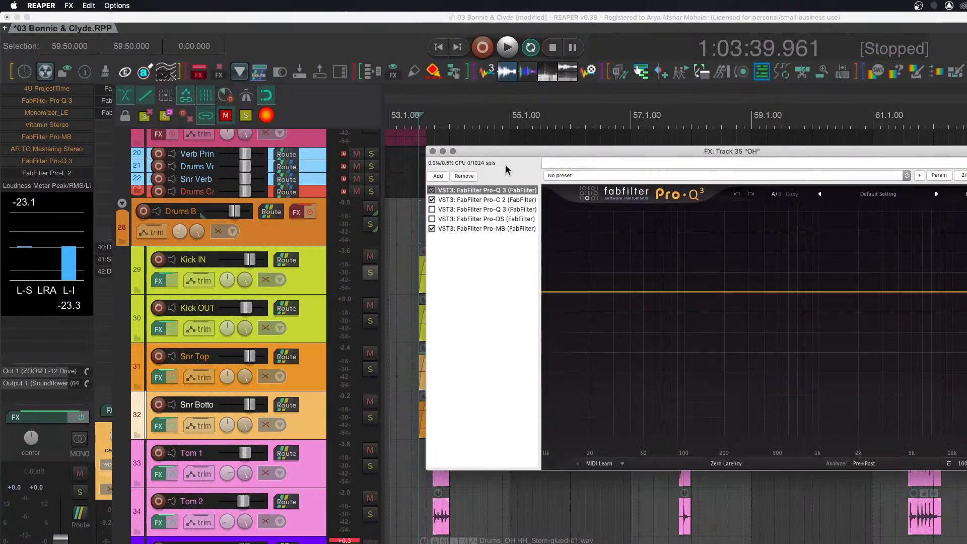
pyautogui.click(496, 201)
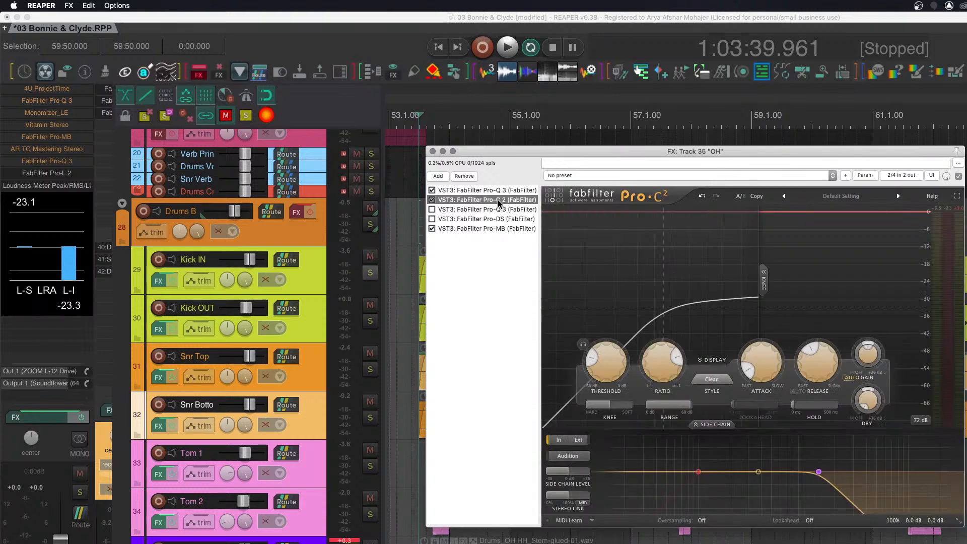
# Lower the OH Pro-C 2 ratio to about 5.28:1 and raise its threshold to about -27.4 dB during playback.
pyautogui.press('space')
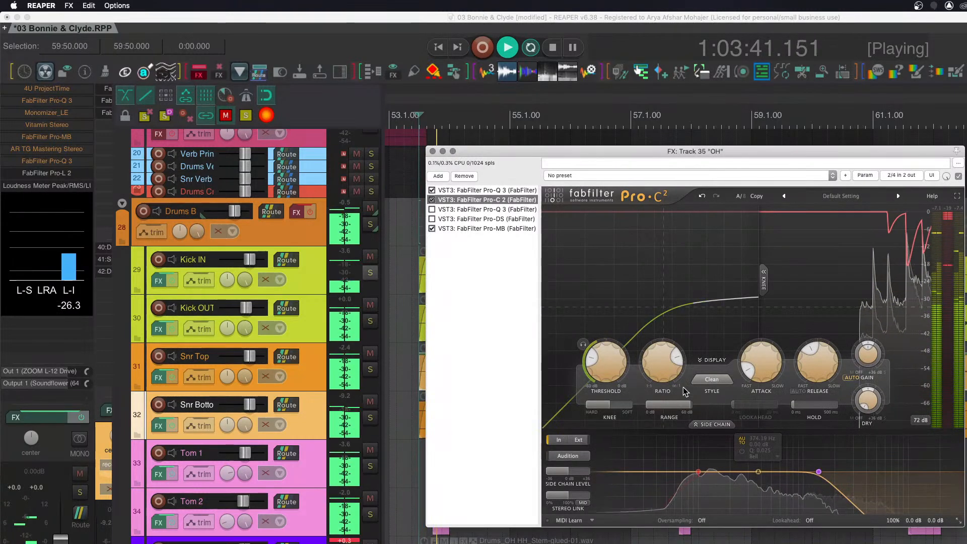
pyautogui.moveTo(657, 361)
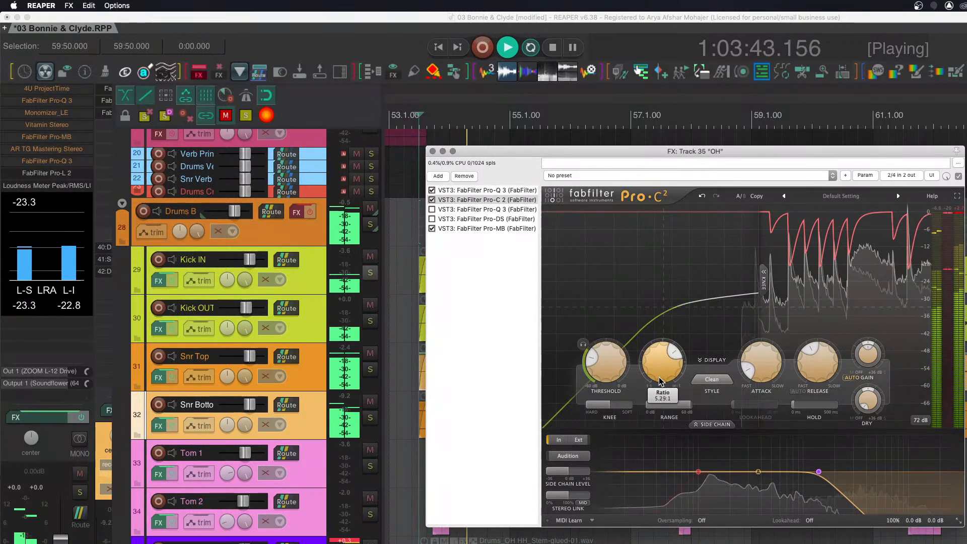
pyautogui.moveTo(610, 369)
pyautogui.moveTo(610, 369); pyautogui.dragTo(618, 347)
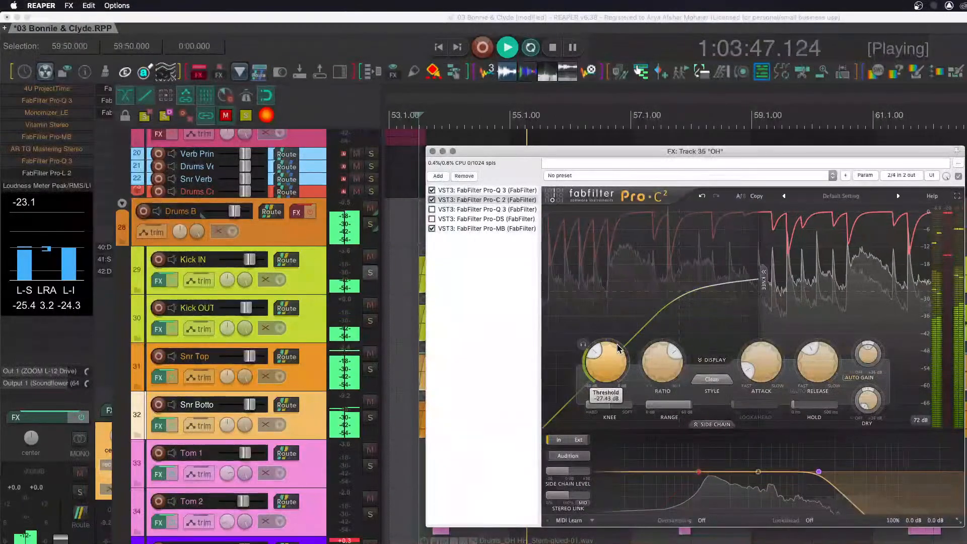
pyautogui.press('space')
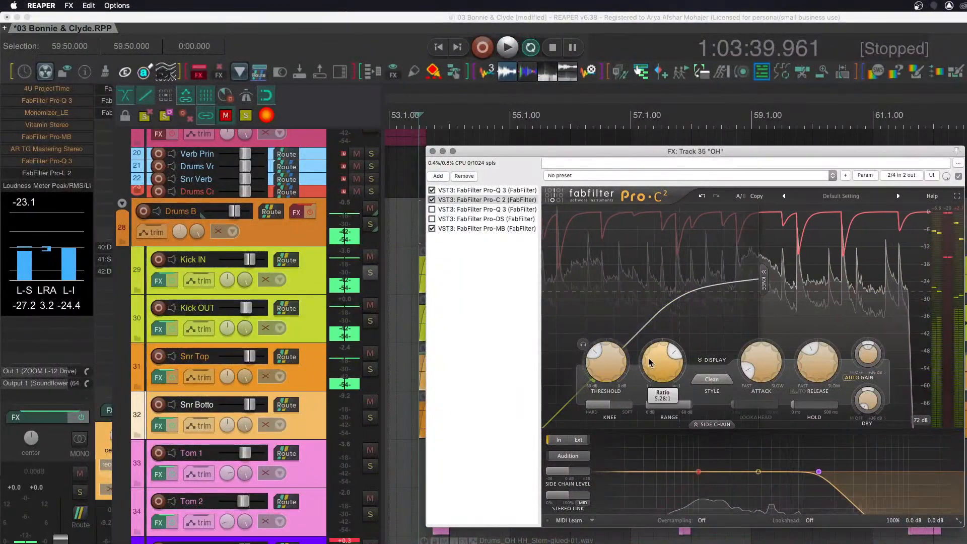
# Lower the Pro-C 2 ratio further, steepen its side-chain high-cut filter to 30 dB/oct and shift that filter slightly lower in frequency.
pyautogui.press('space')
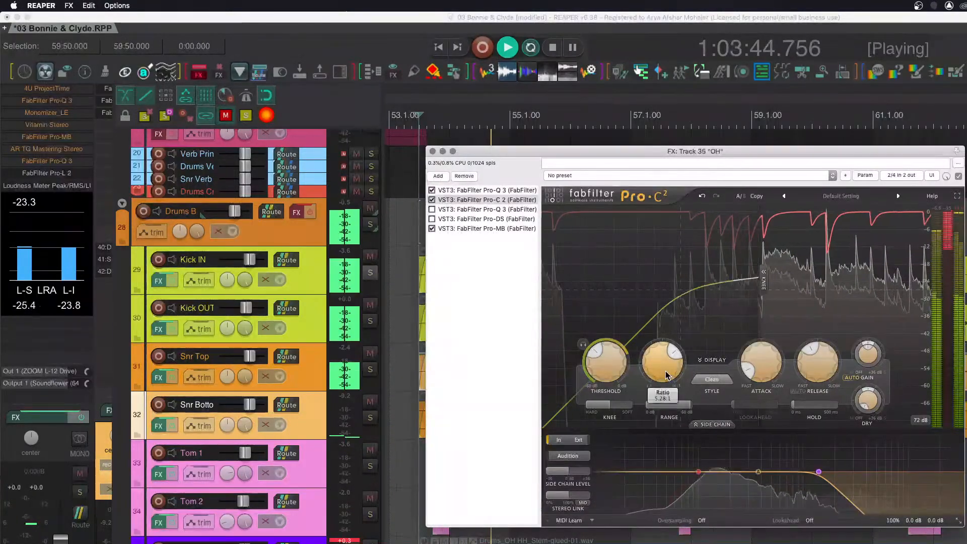
pyautogui.moveTo(664, 368); pyautogui.dragTo(665, 377)
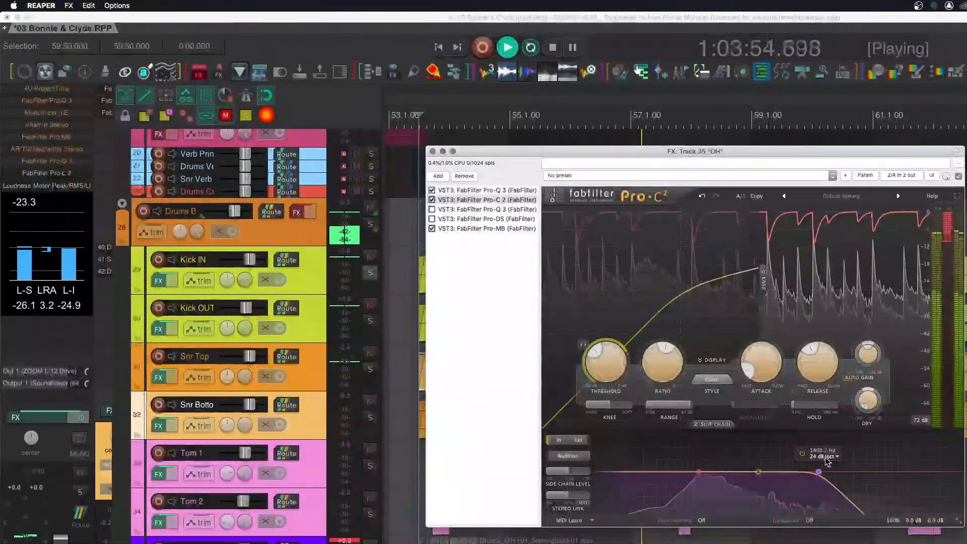
pyautogui.click(825, 457)
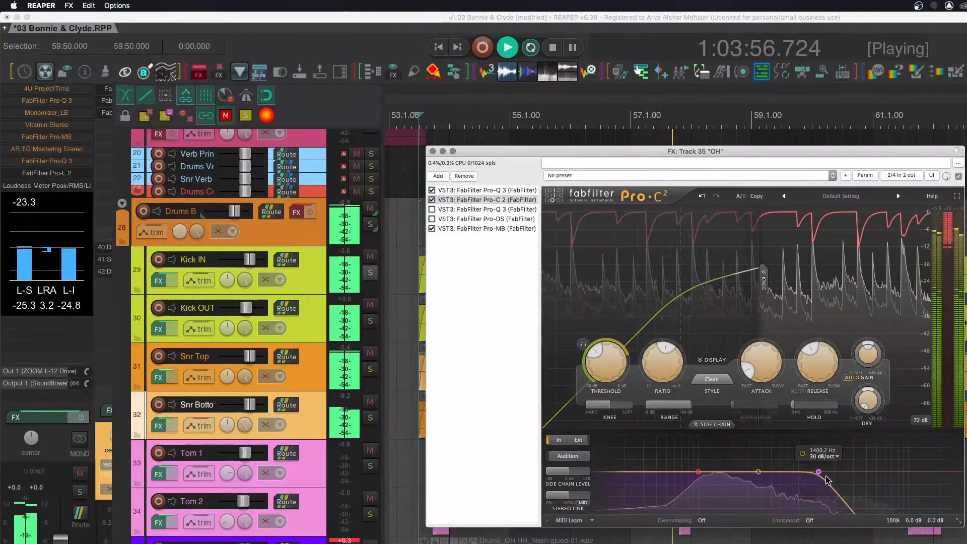
pyautogui.click(834, 505)
pyautogui.moveTo(819, 472); pyautogui.dragTo(816, 472)
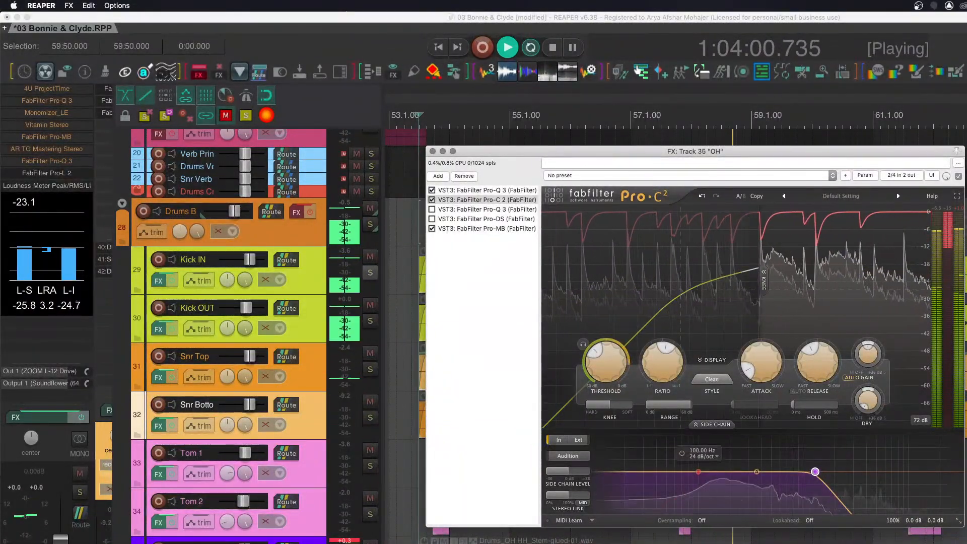
pyautogui.click(391, 539)
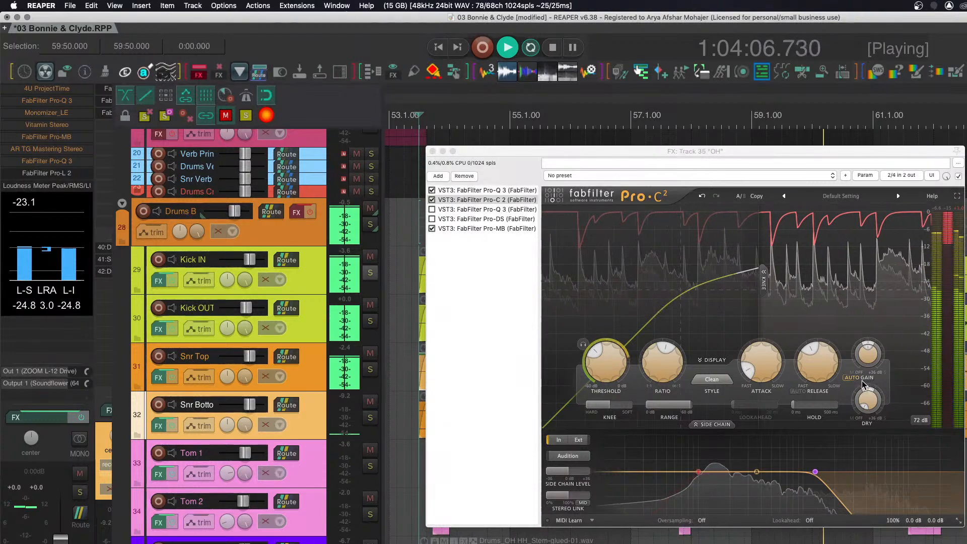
pyautogui.moveTo(805, 374)
pyautogui.press('space')
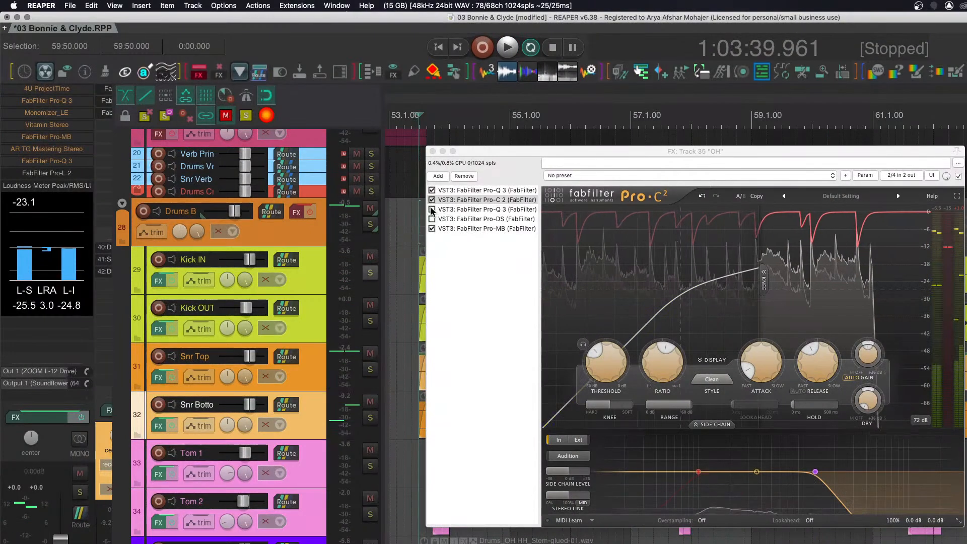
# Re-enable Pro-DS in the OH chain with the second Pro-Q 3 bypassed, replay the drums and show the Pro-DS settings.
pyautogui.click(432, 210)
pyautogui.press('space')
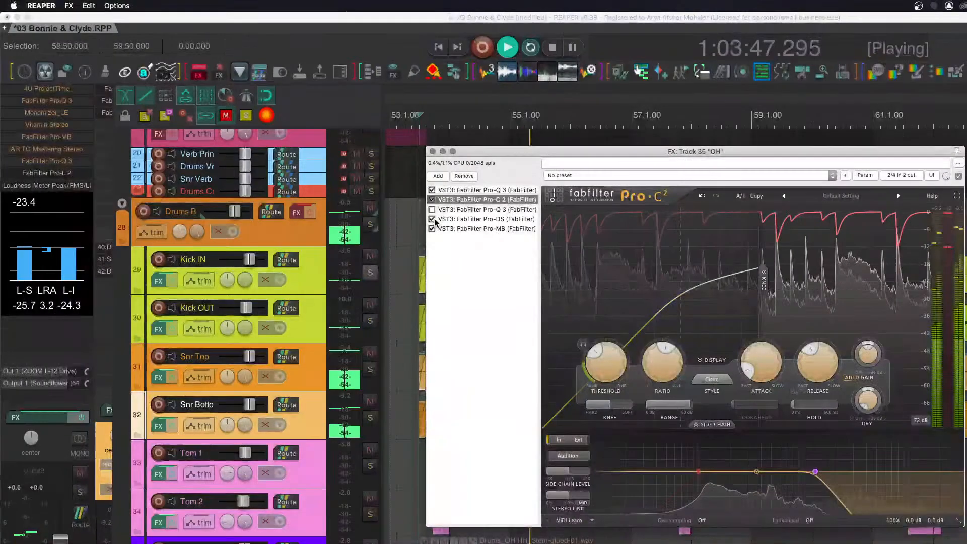
pyautogui.press('space')
pyautogui.click(451, 219)
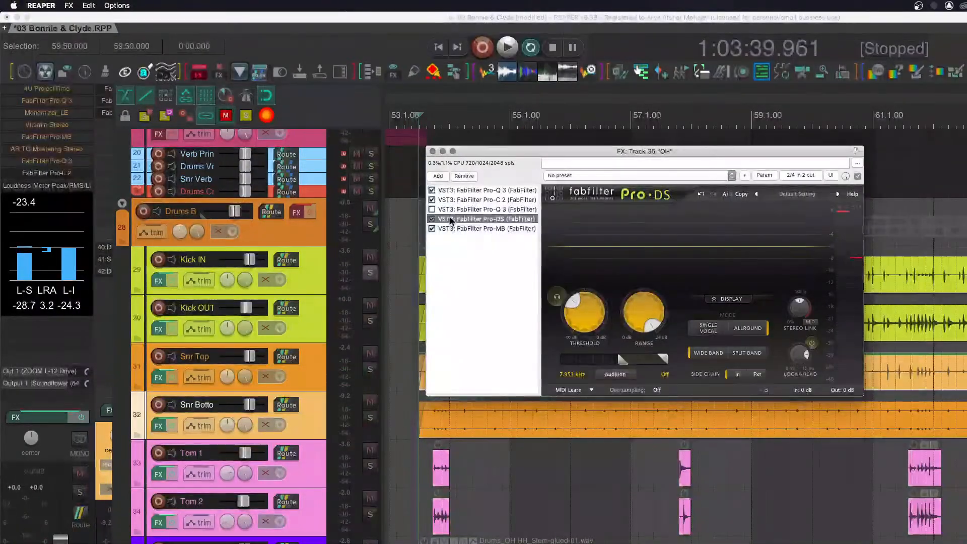
pyautogui.moveTo(591, 323)
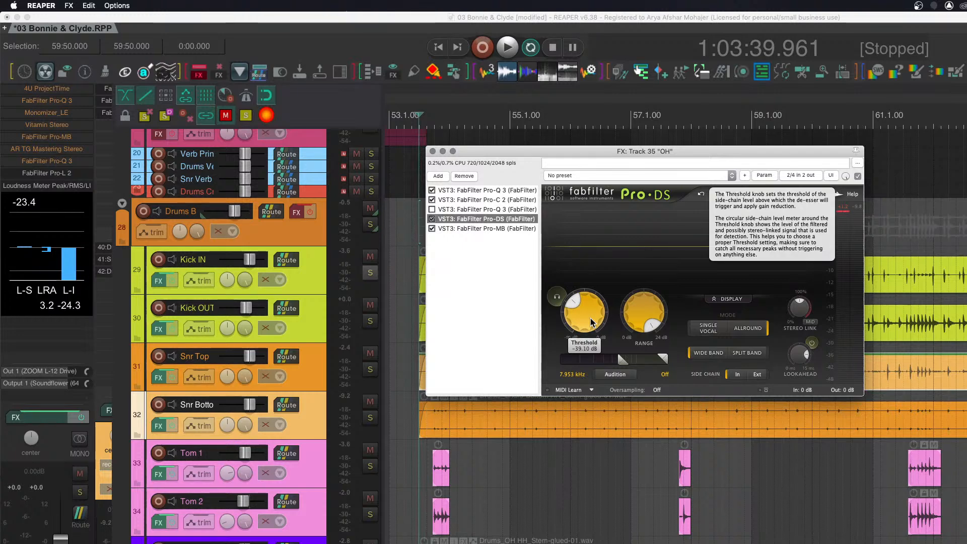
# Replay the drums with Pro-DS active, bypass it in the OH chain, and close the OH effects window.
pyautogui.press('space')
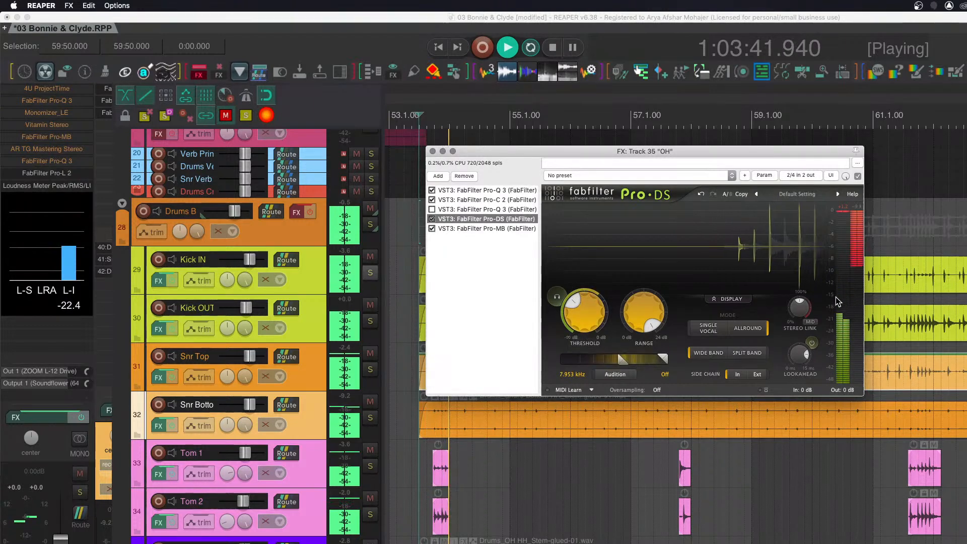
pyautogui.press('space')
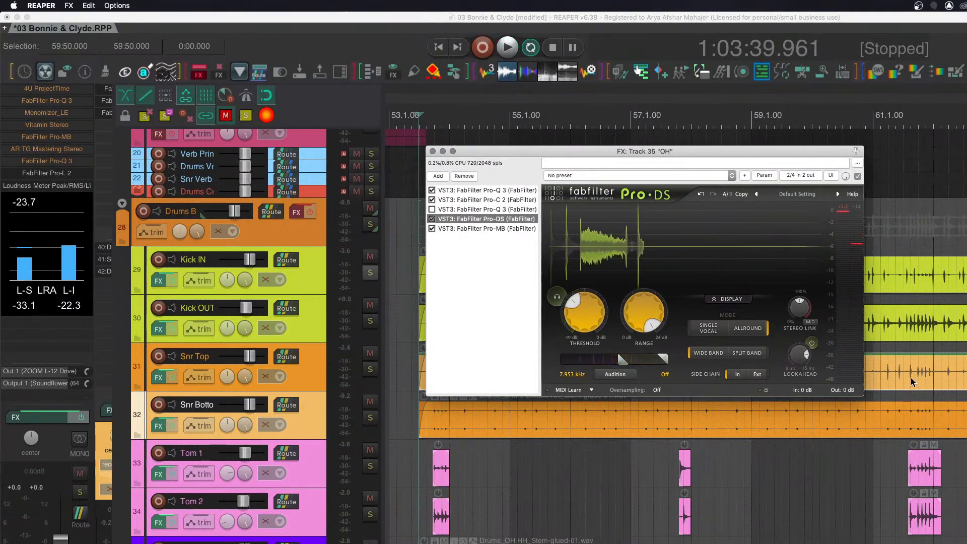
pyautogui.click(432, 219)
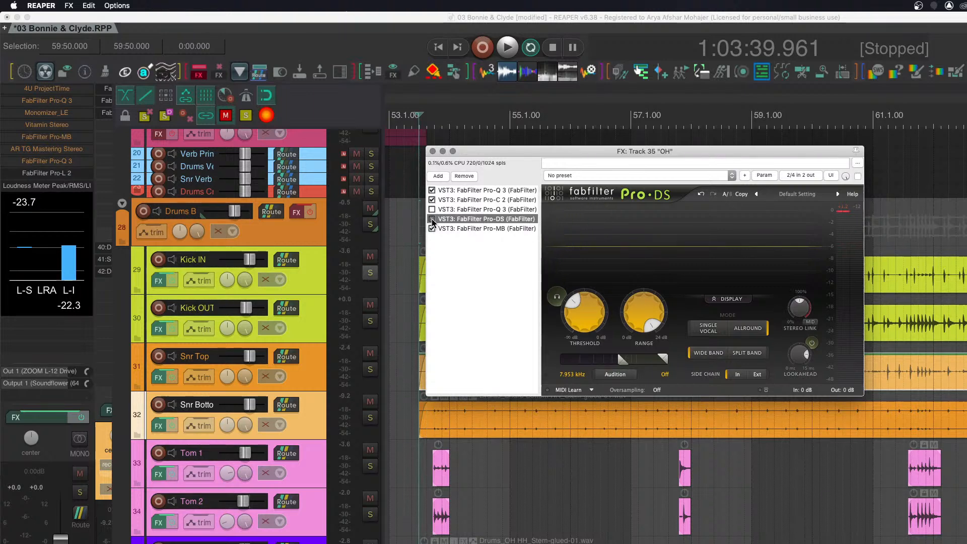
pyautogui.click(432, 151)
pyautogui.press('space')
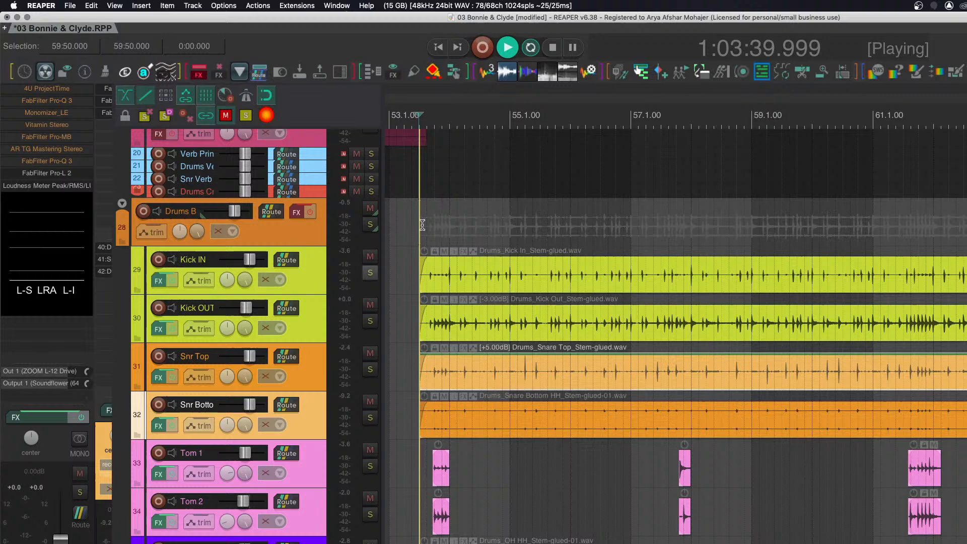
pyautogui.press('space')
# Open the Snr Top effects, show the Pro-G gate's settings and play the drums briefly.
pyautogui.click(158, 377)
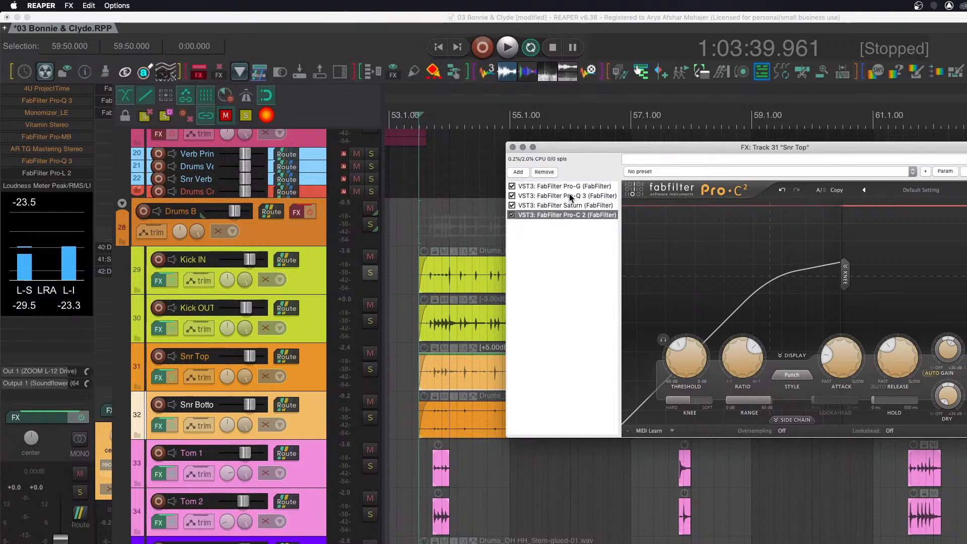
pyautogui.click(576, 186)
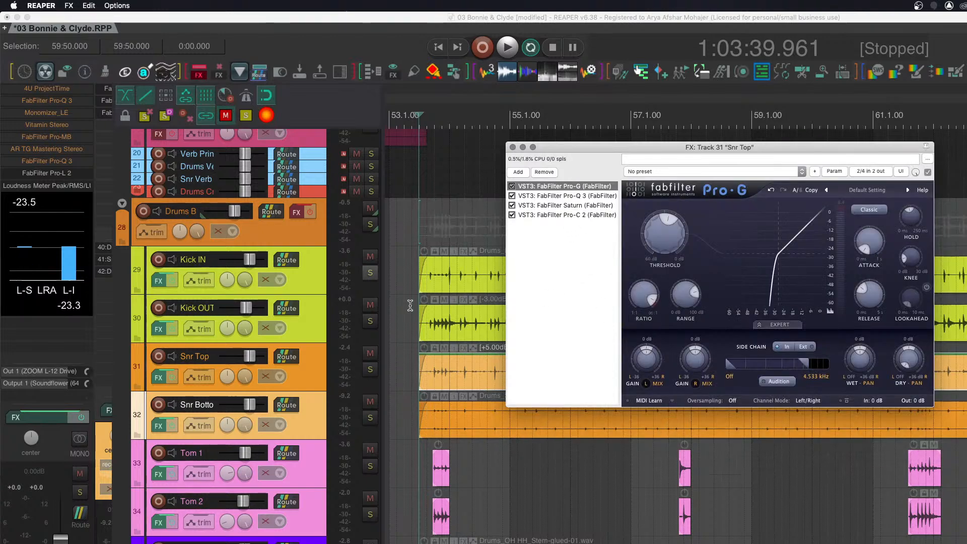
pyautogui.press('space')
pyautogui.press('space')
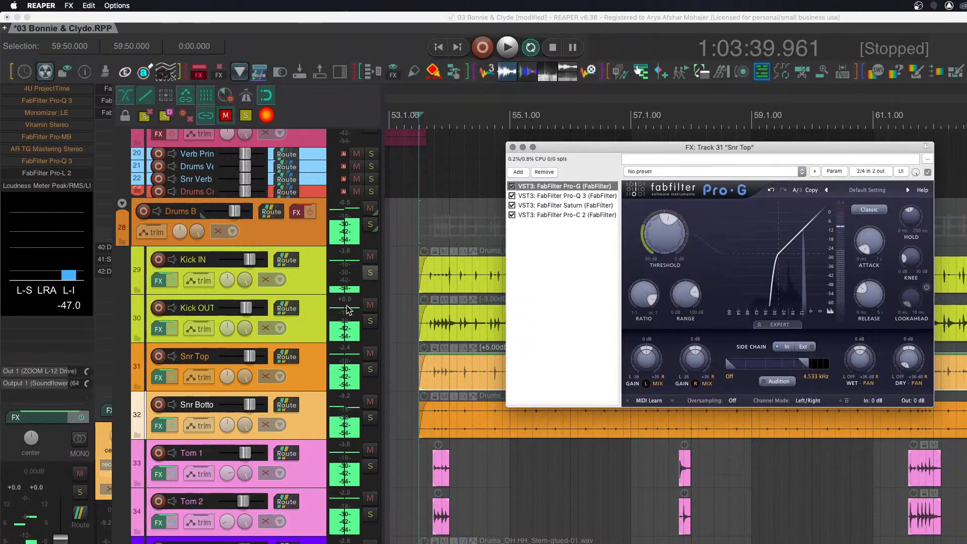
# Audition the Kick OUT track in solo and move the solo to the Snr Top track.
pyautogui.click(371, 321)
pyautogui.press('space')
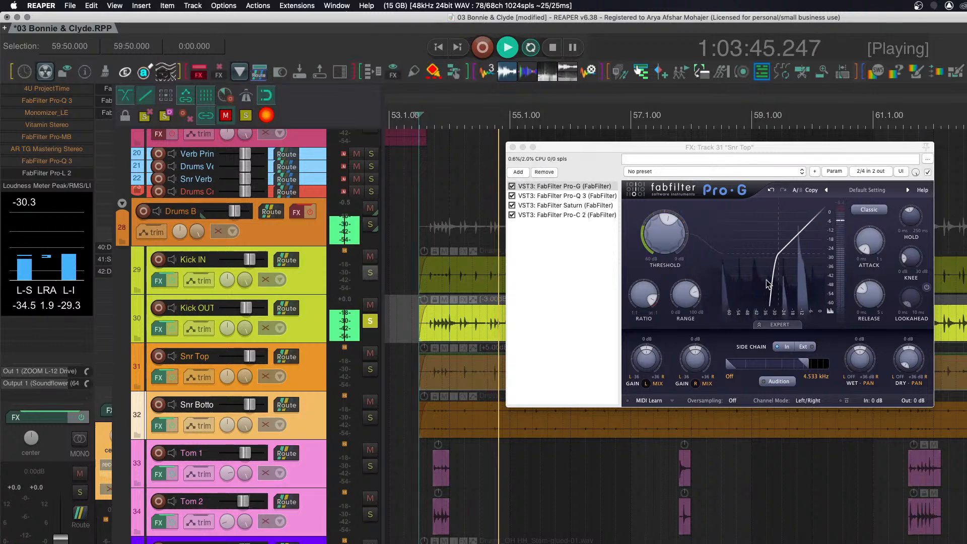
pyautogui.press('space')
pyautogui.click(372, 369)
pyautogui.click(372, 322)
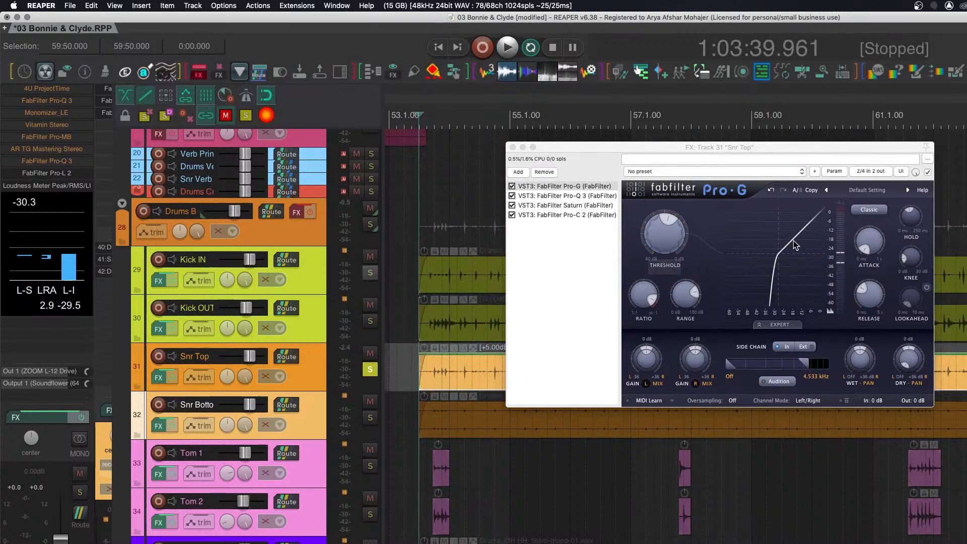
# Adjust the ratio of the Pro-G gate on Snr Top while the soloed track plays.
pyautogui.press('space')
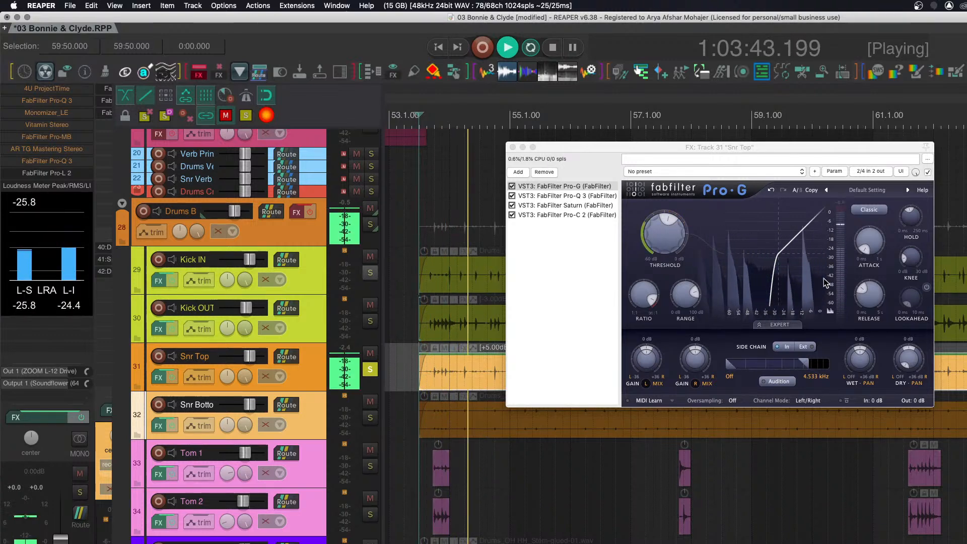
pyautogui.click(640, 296)
pyautogui.moveTo(640, 295); pyautogui.dragTo(649, 330)
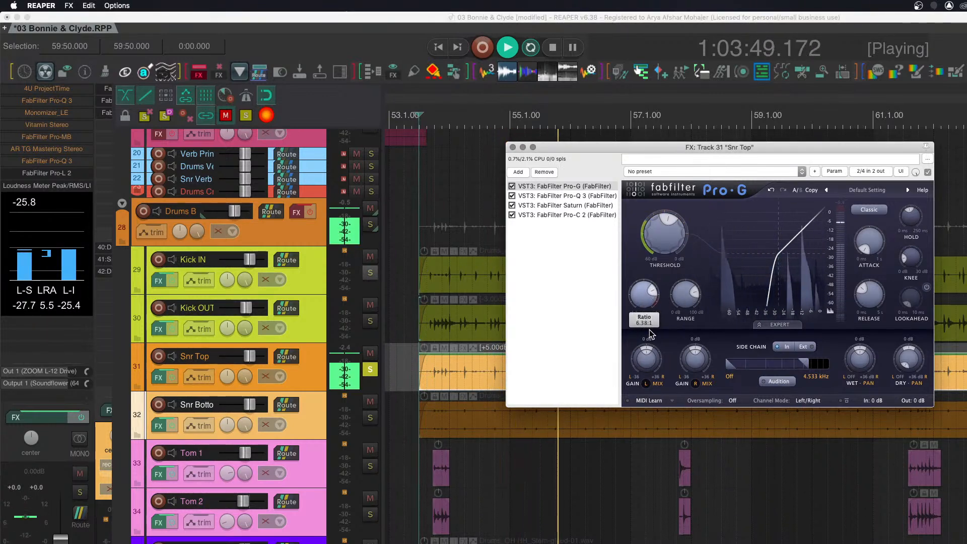
pyautogui.press('space')
pyautogui.moveTo(642, 306)
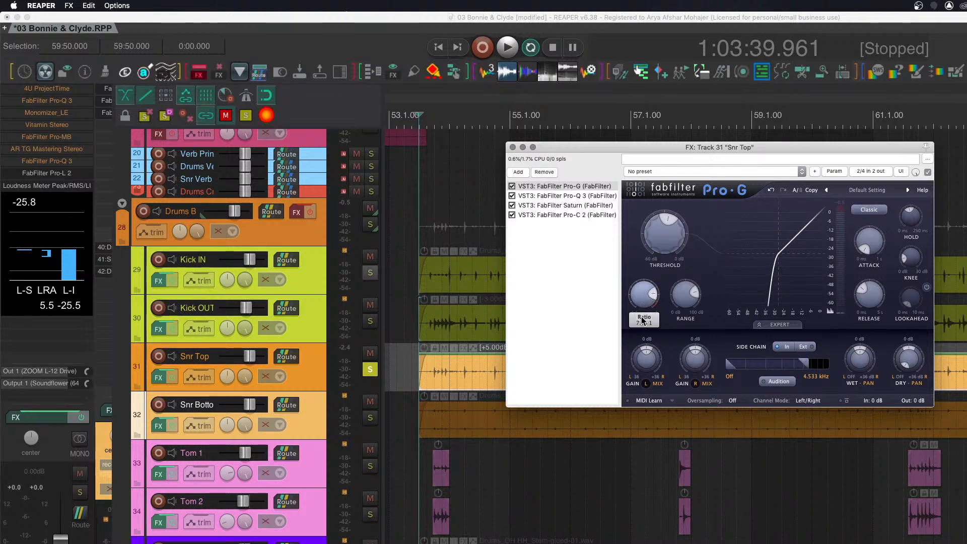
# Raise the dry level of the Snr Top Pro-G gate to about -25 dB during playback.
pyautogui.press('space')
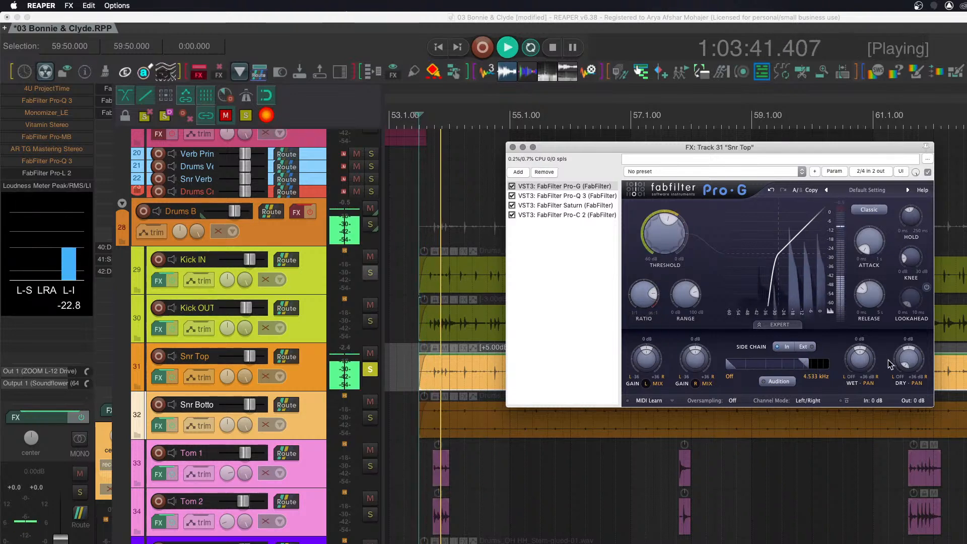
pyautogui.moveTo(910, 363)
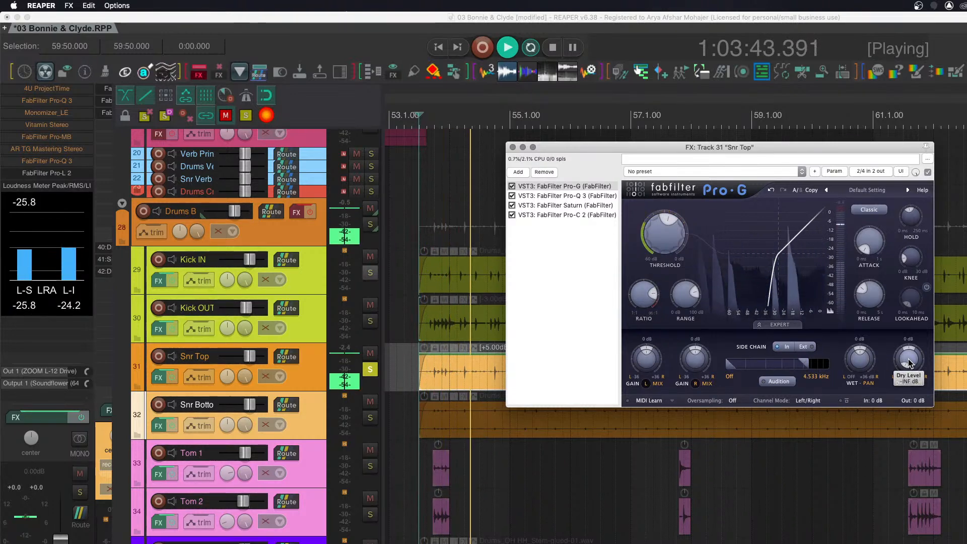
pyautogui.moveTo(909, 359); pyautogui.dragTo(914, 329)
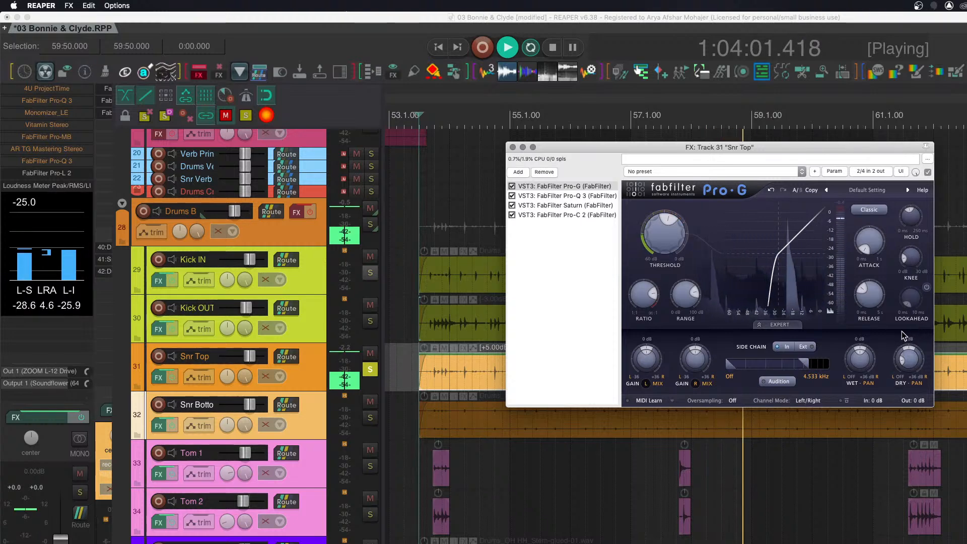
pyautogui.moveTo(912, 359)
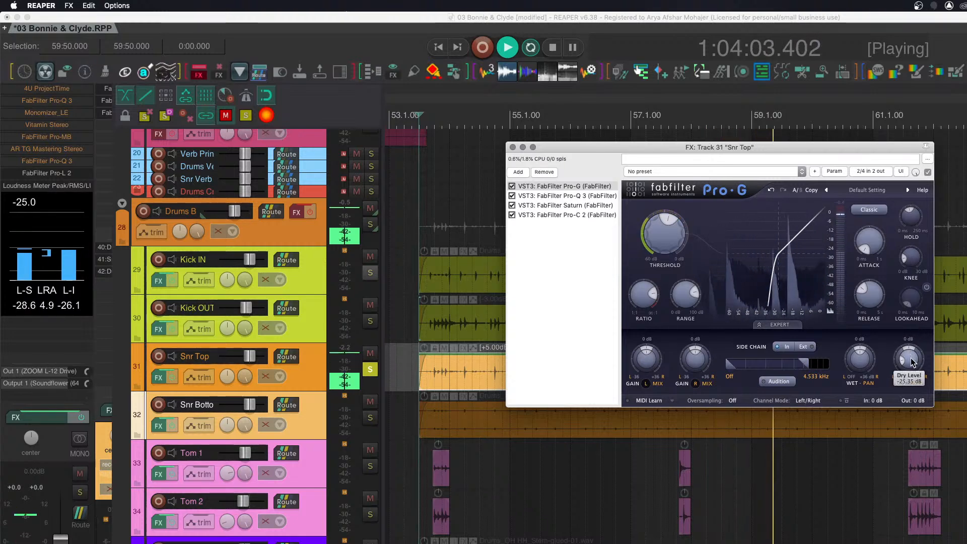
pyautogui.press('space')
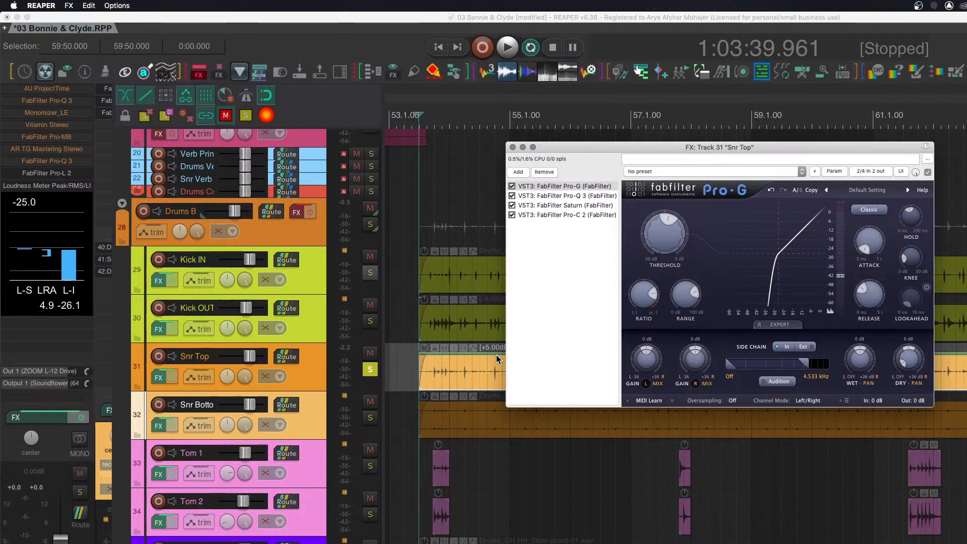
# Replay Snr Top, move the solo to Snr Bottom and show that track's Pro-G gate.
pyautogui.press('space')
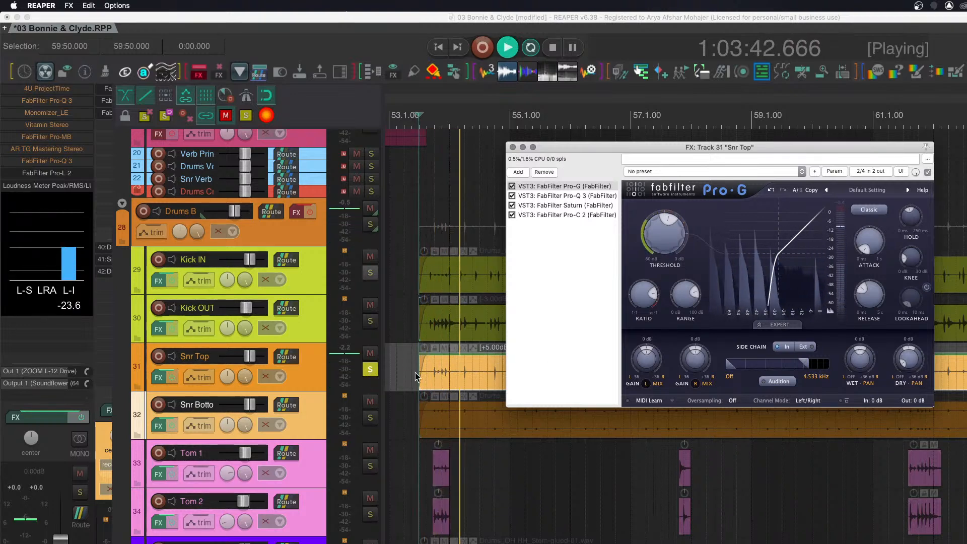
pyautogui.click(371, 418)
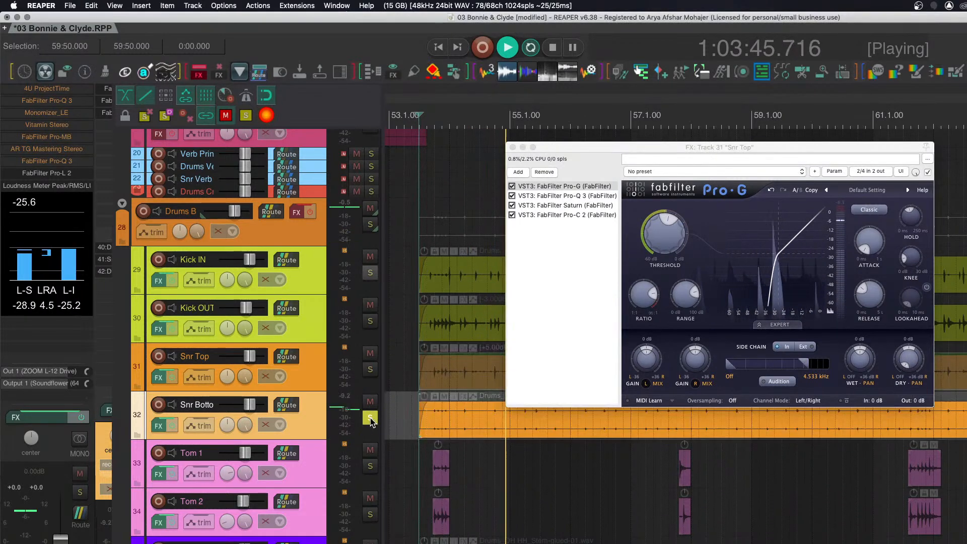
pyautogui.click(158, 426)
pyautogui.click(596, 188)
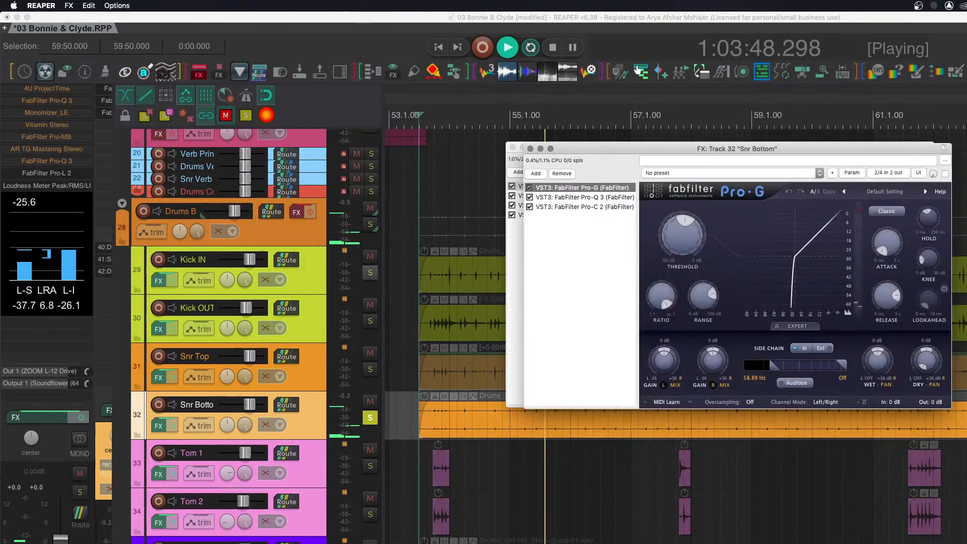
# Raise the Snr Bottom Pro-G dry level to about -29.7 dB during playback and close the snare effects windows.
pyautogui.moveTo(930, 366); pyautogui.dragTo(930, 346)
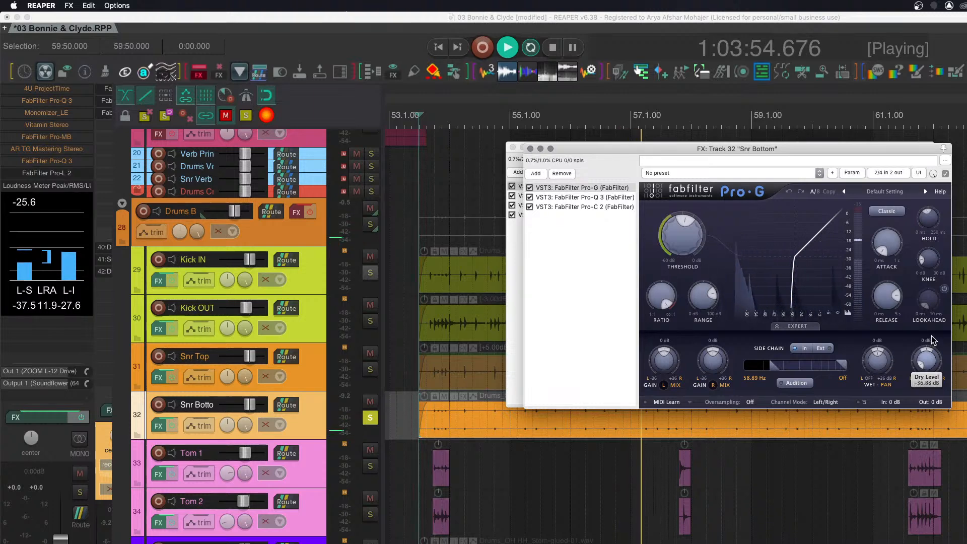
pyautogui.moveTo(933, 340); pyautogui.dragTo(934, 337)
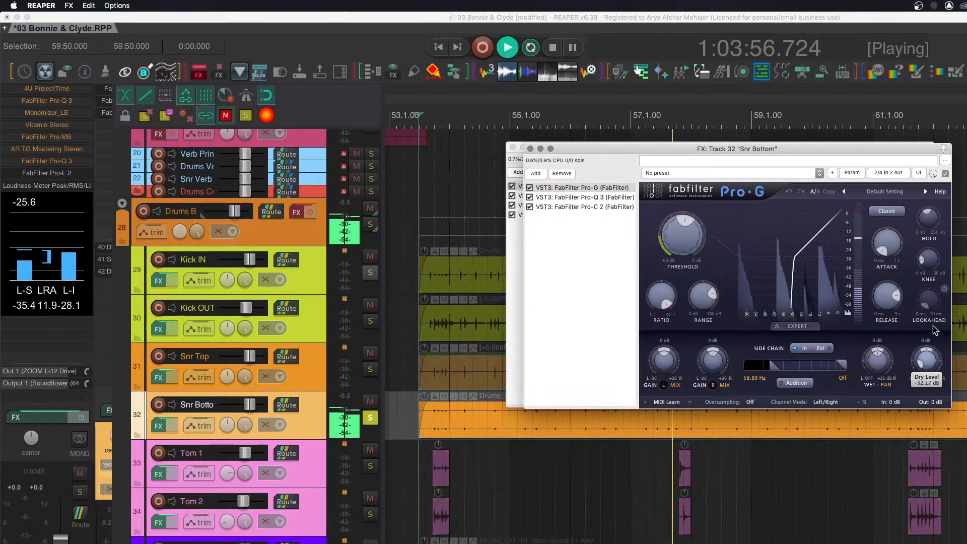
pyautogui.moveTo(933, 323); pyautogui.dragTo(933, 321)
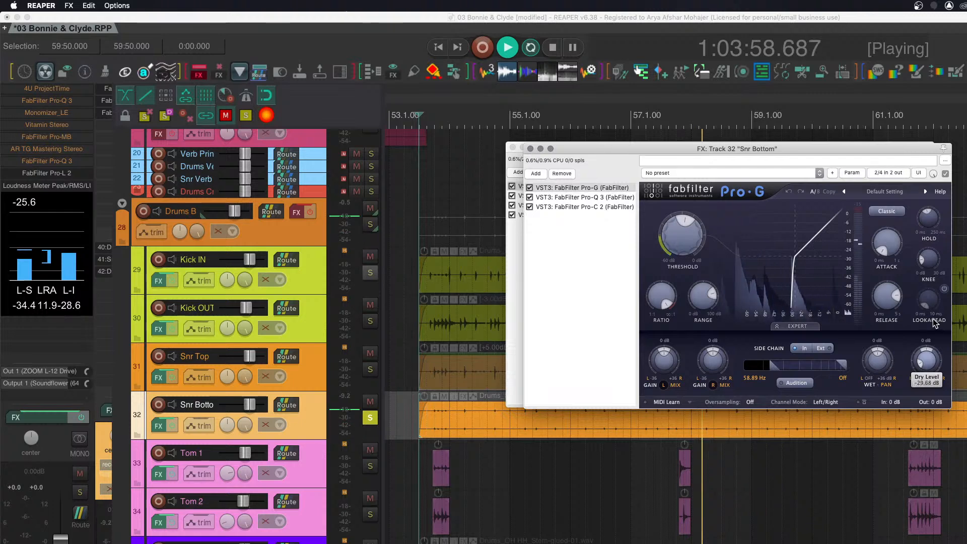
pyautogui.press('space')
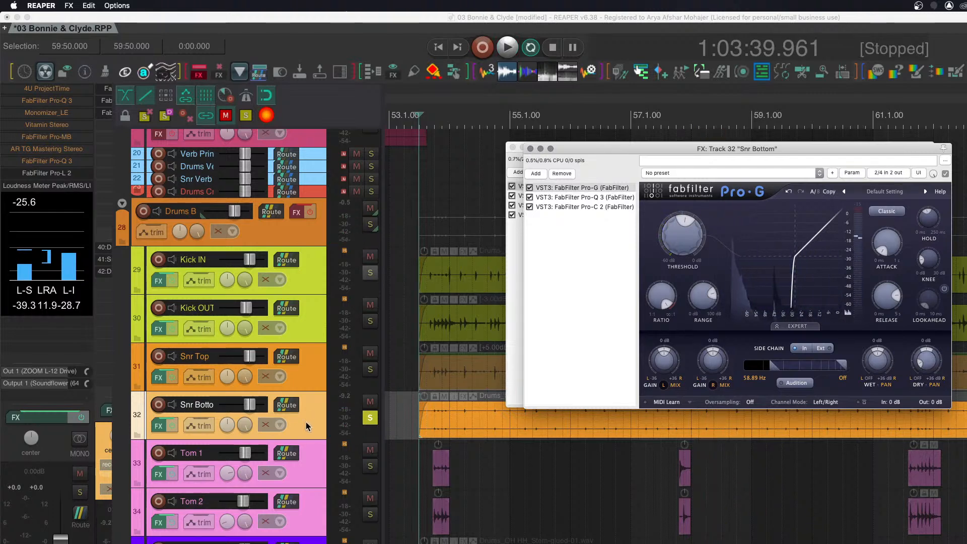
pyautogui.click(303, 425)
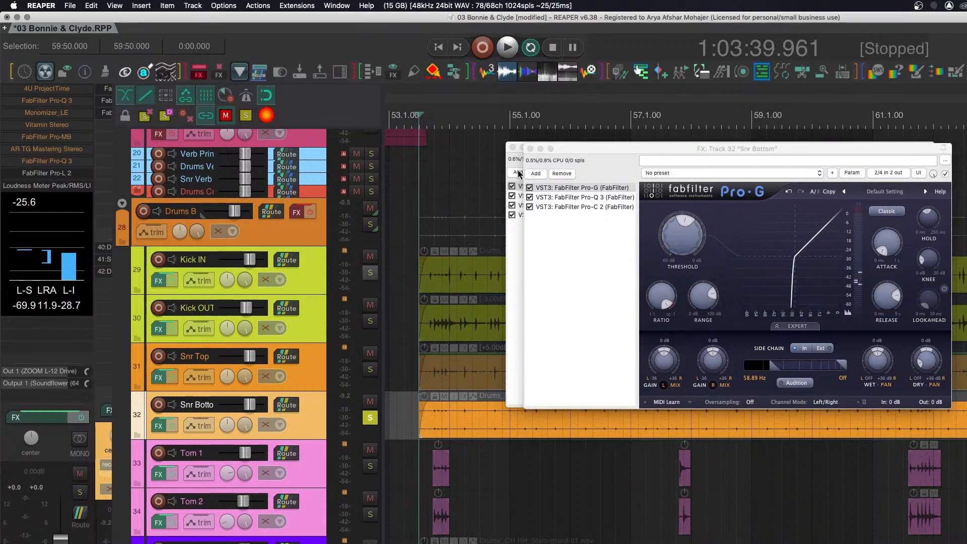
pyautogui.click(530, 149)
# Play both snare tracks soloed together, switch the solo to the whole Drums B folder and select the Tom 1 track.
pyautogui.press('space')
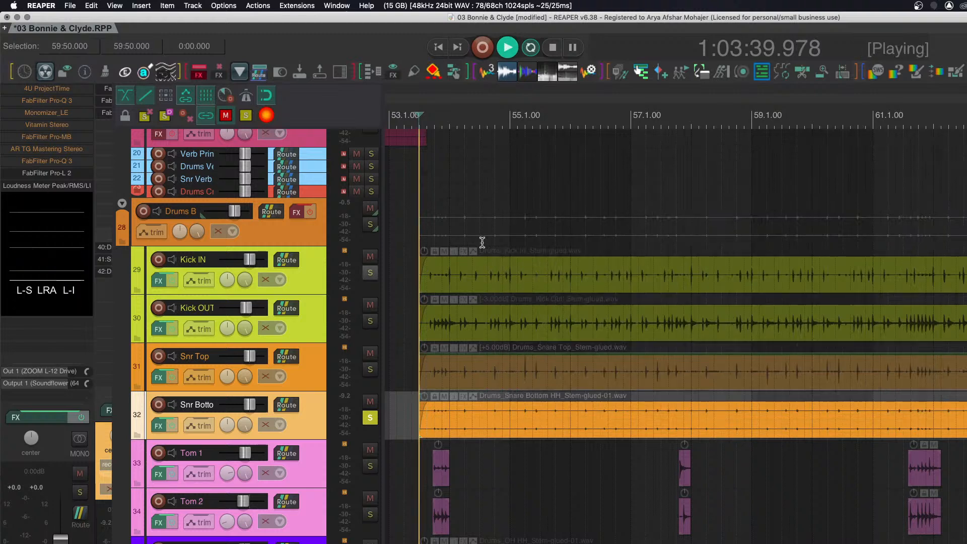
pyautogui.click(371, 371)
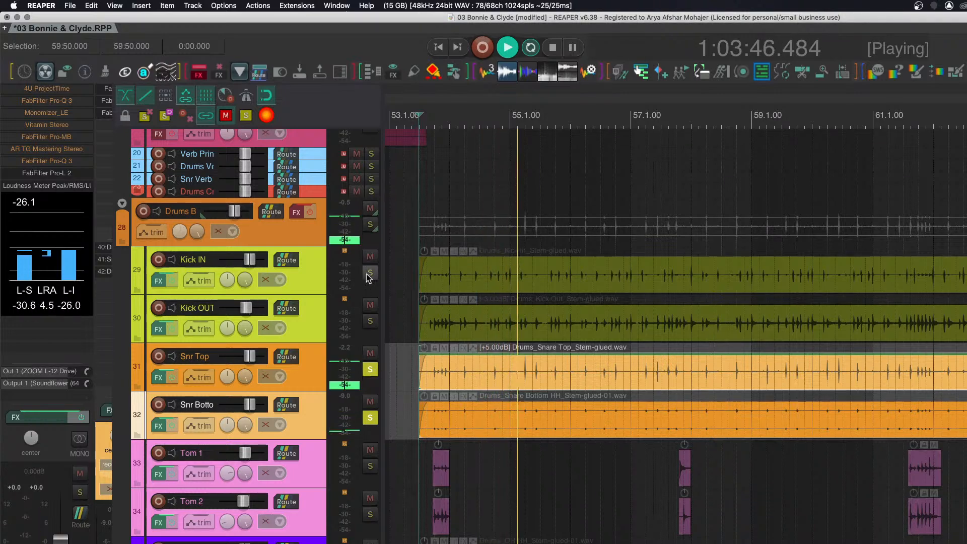
pyautogui.keyDown('alt'); pyautogui.keyDown('super'); pyautogui.click(371, 223); pyautogui.keyUp('super'); pyautogui.keyUp('alt')
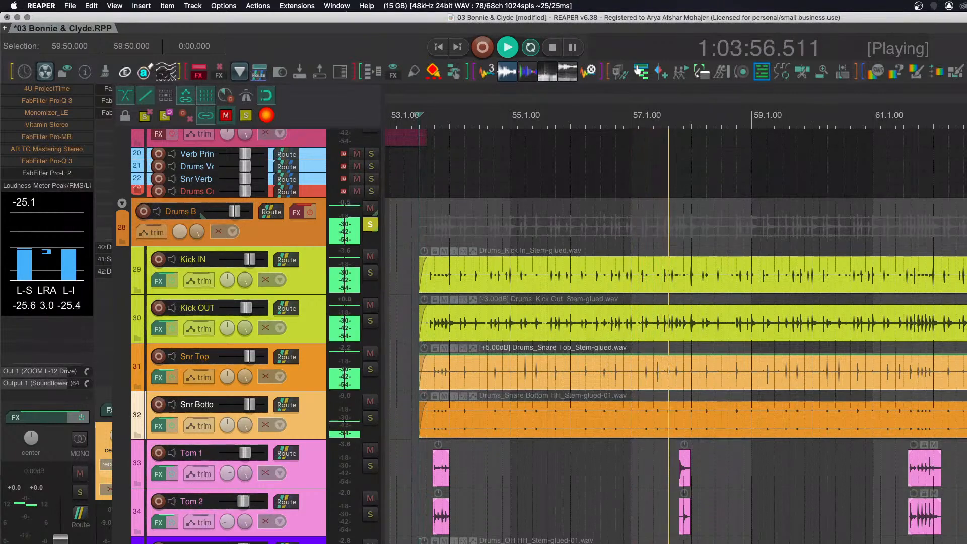
pyautogui.click(313, 476)
pyautogui.press('space')
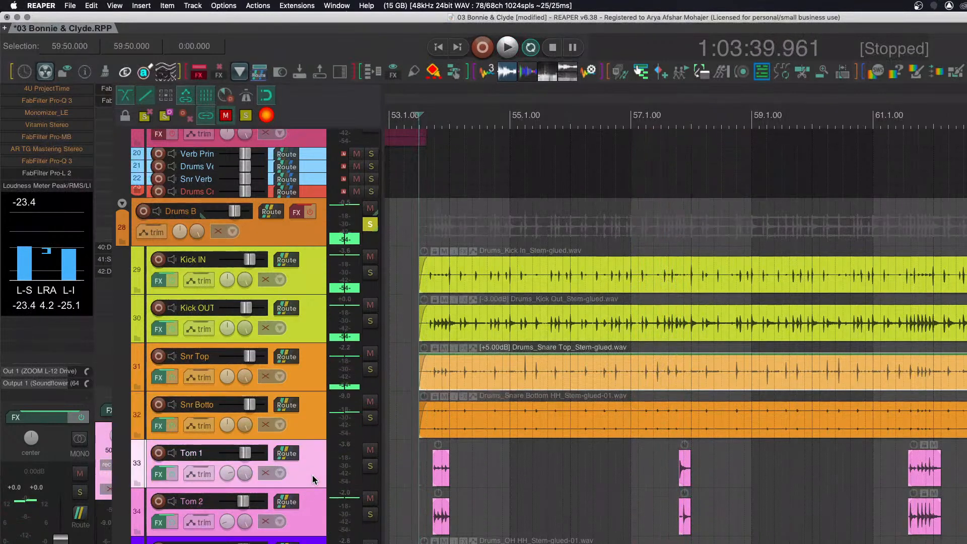
# Open the Tom 1 effects with Pro-Q 3 showing and set the time selection to the first Rack Tom item.
pyautogui.scroll(3, 425, 485)
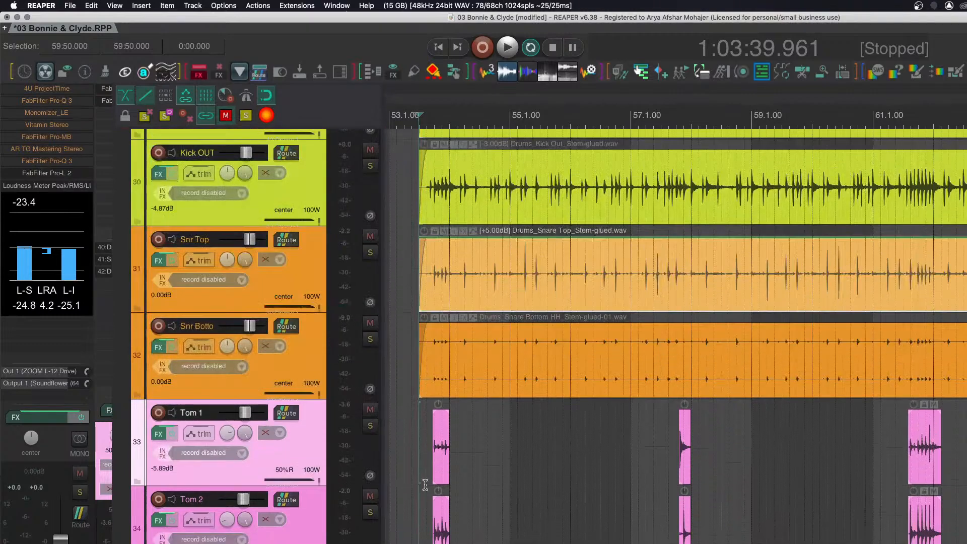
pyautogui.click(158, 434)
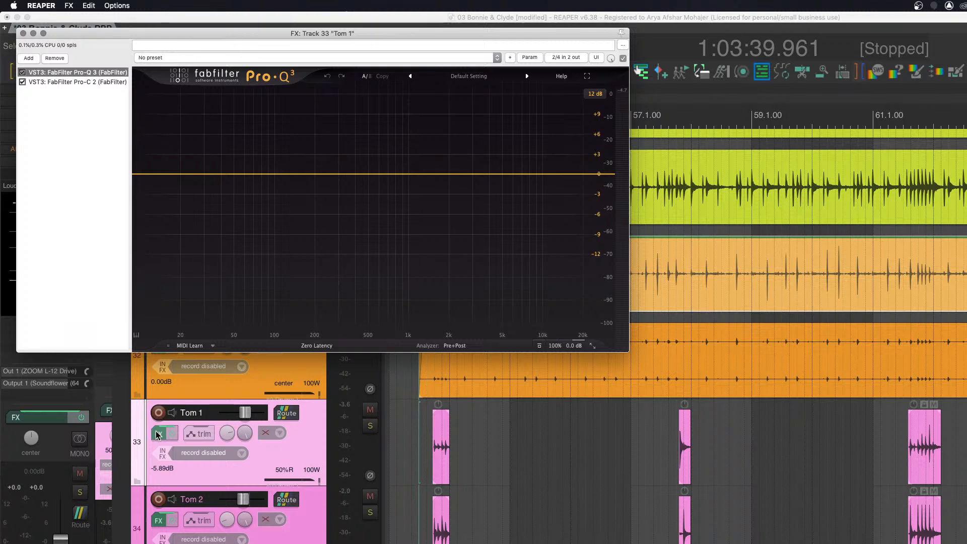
pyautogui.hscroll(-5, 813, 448)
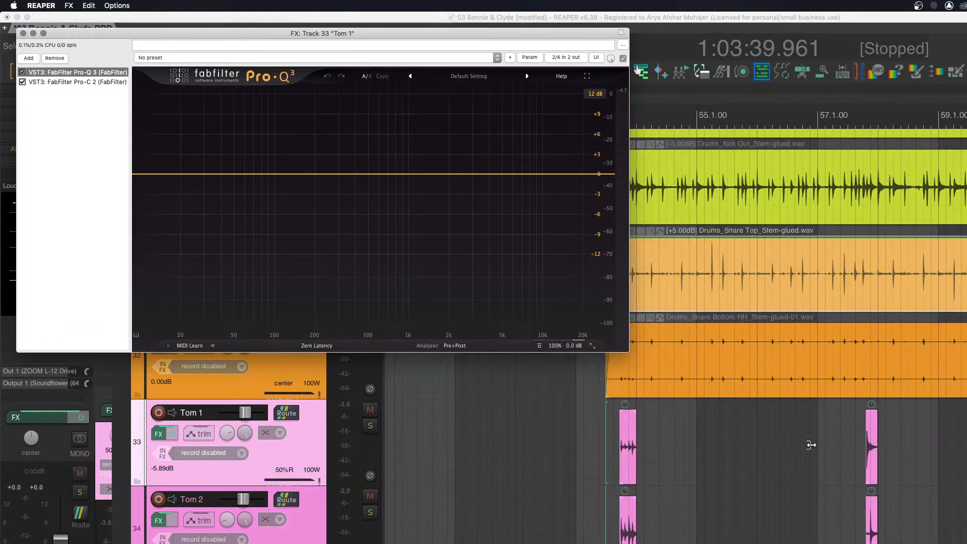
pyautogui.scroll(5, 634, 458)
pyautogui.click(602, 459)
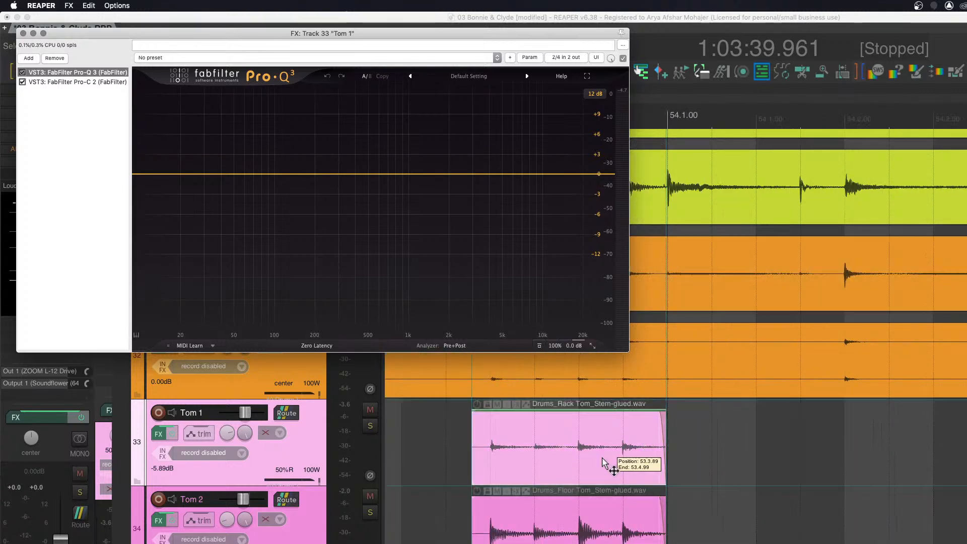
pyautogui.hotkey('shift', 'l')
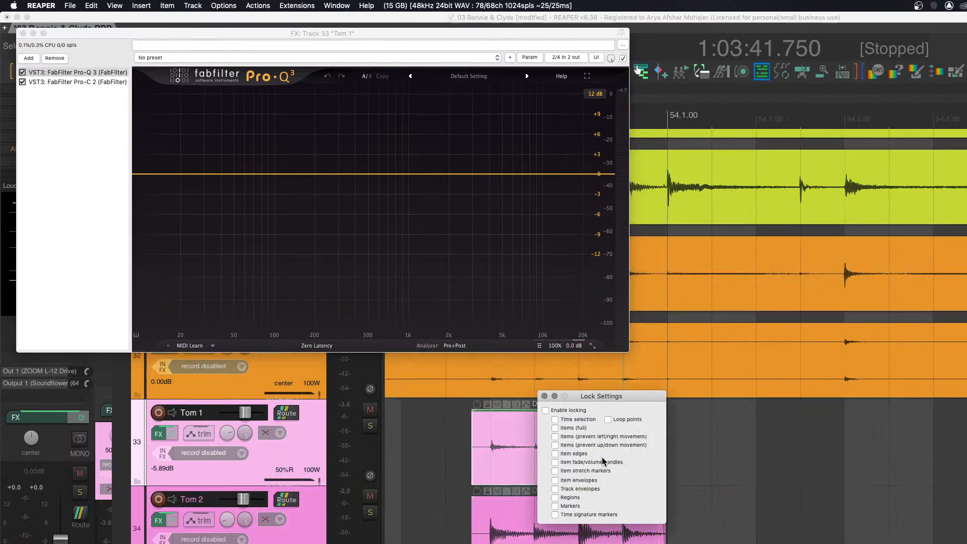
pyautogui.click(544, 397)
pyautogui.click(556, 446)
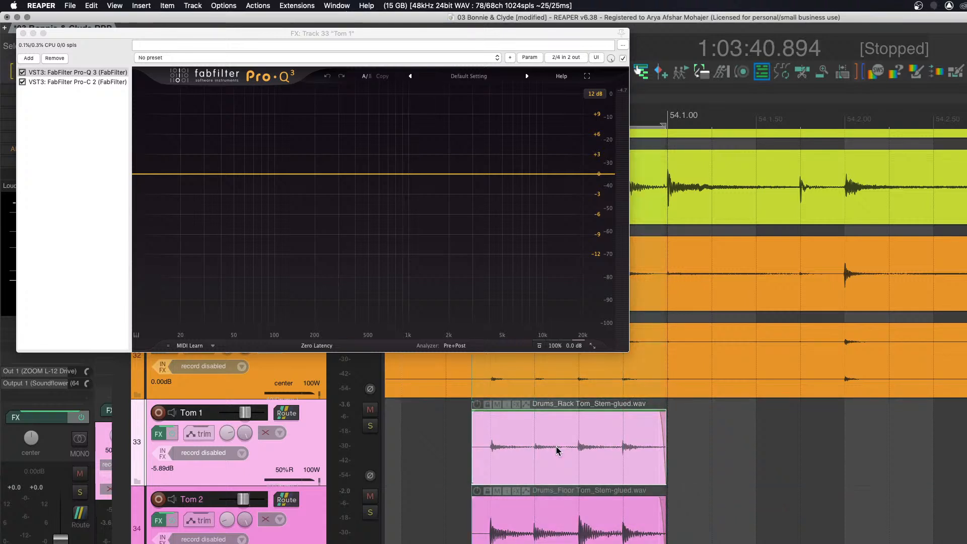
# Audition Tom 1 soloed over the selected fill, switch the solo to Tom 2 and play the same fill.
pyautogui.click(370, 426)
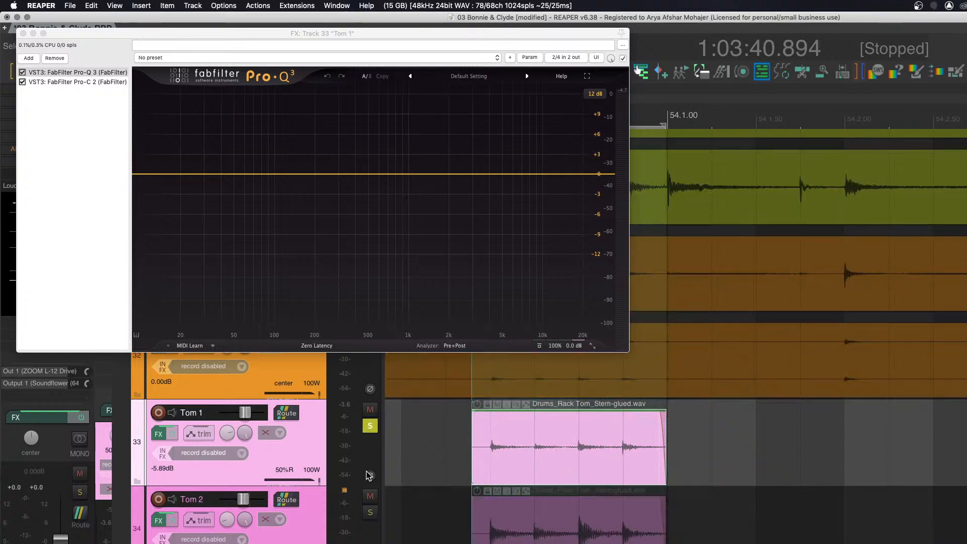
pyautogui.press('space')
pyautogui.press('space')
pyautogui.click(370, 516)
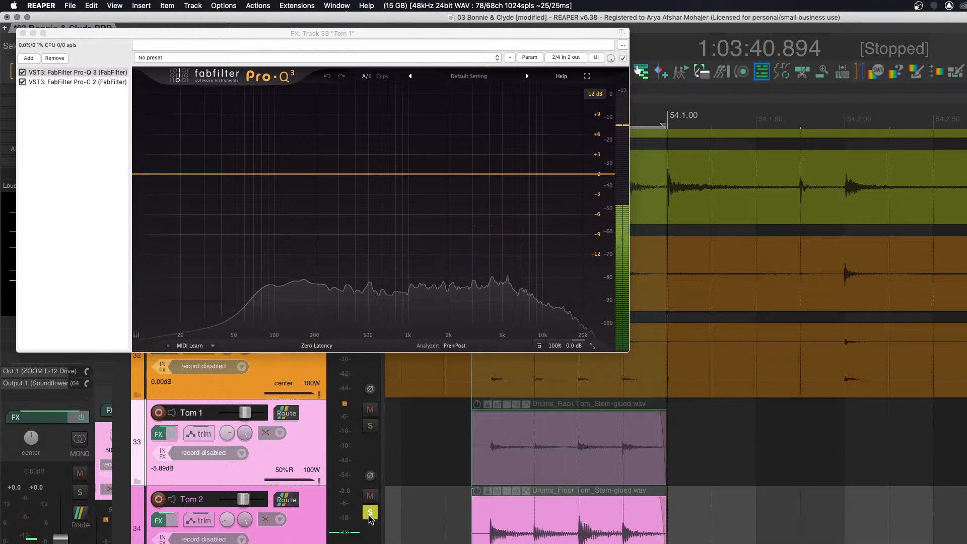
pyautogui.press('space')
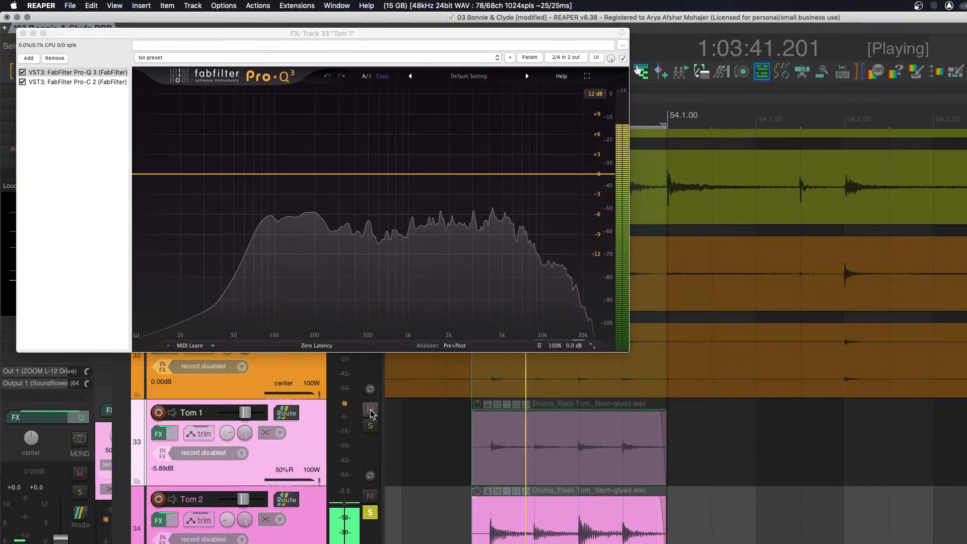
# Replay the fill with the solo back on Tom 1, move the solo to Tom 2 again and stop playback.
pyautogui.click(370, 427)
pyautogui.press('space')
pyautogui.press('space')
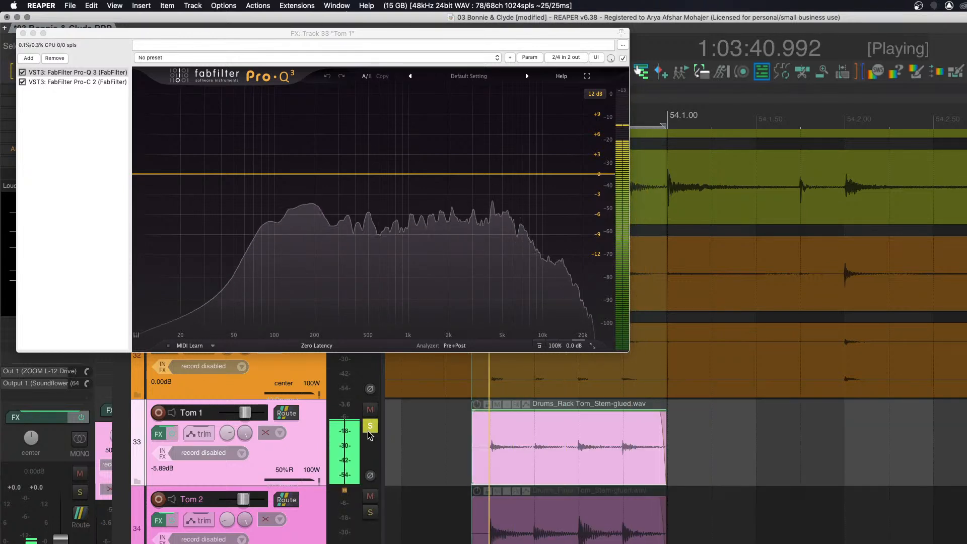
pyautogui.click(370, 513)
pyautogui.press('space')
pyautogui.press('space')
pyautogui.press('space')
# Solo Tom 1 together with Tom 2 and bring the tom hits just before measure 58 into close view.
pyautogui.scroll(-4, 504, 454)
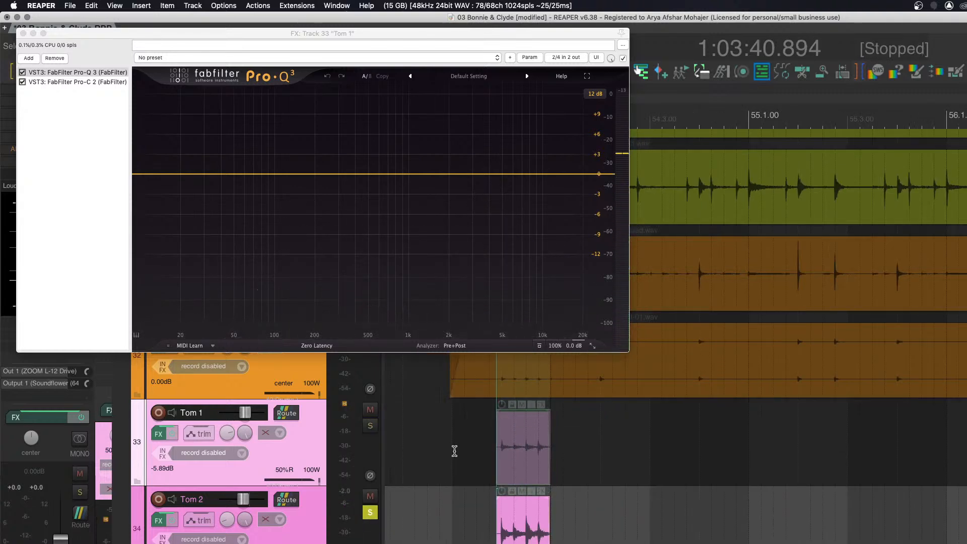
pyautogui.scroll(8, 478, 456)
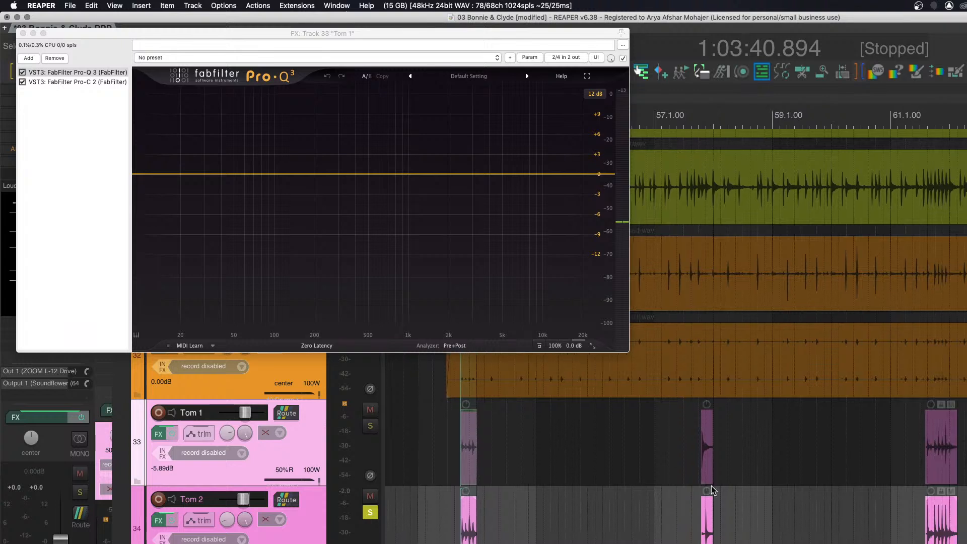
pyautogui.click(371, 426)
pyautogui.scroll(-3, 695, 455)
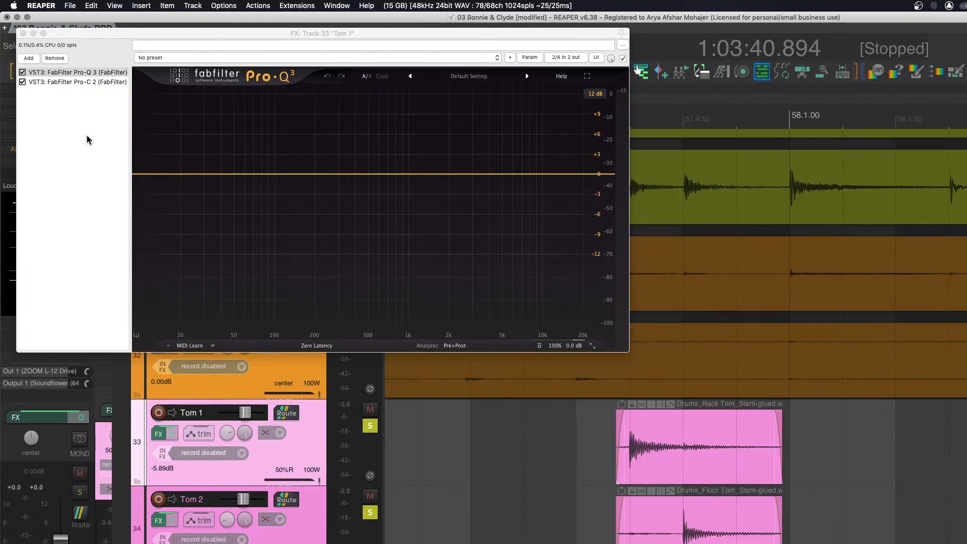
# Close the Tom 1 effects window, set a time selection from 57.1.00 to 58.1.00, and audition the soloed toms.
pyautogui.click(23, 33)
pyautogui.scroll(-3, 570, 456)
pyautogui.scroll(-5, 590, 457)
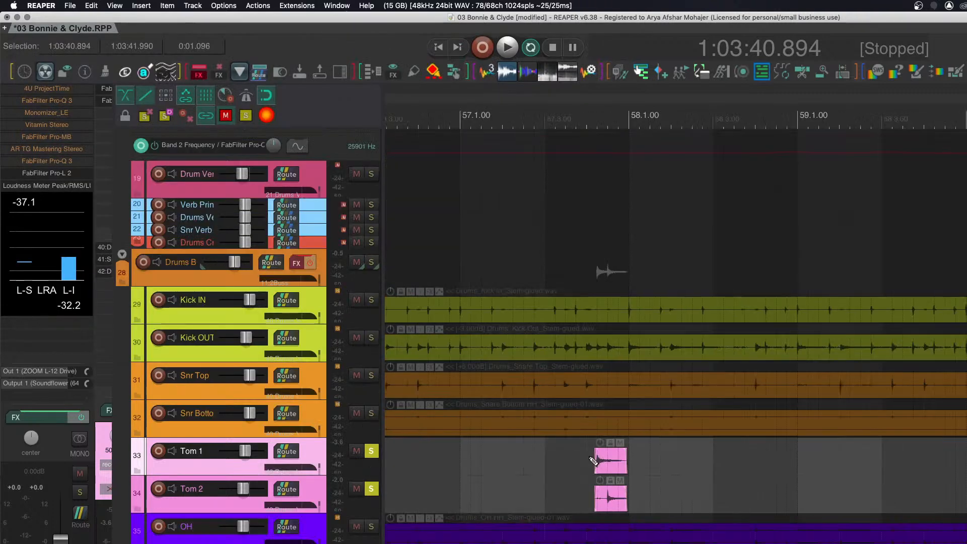
pyautogui.moveTo(475, 125); pyautogui.dragTo(630, 129)
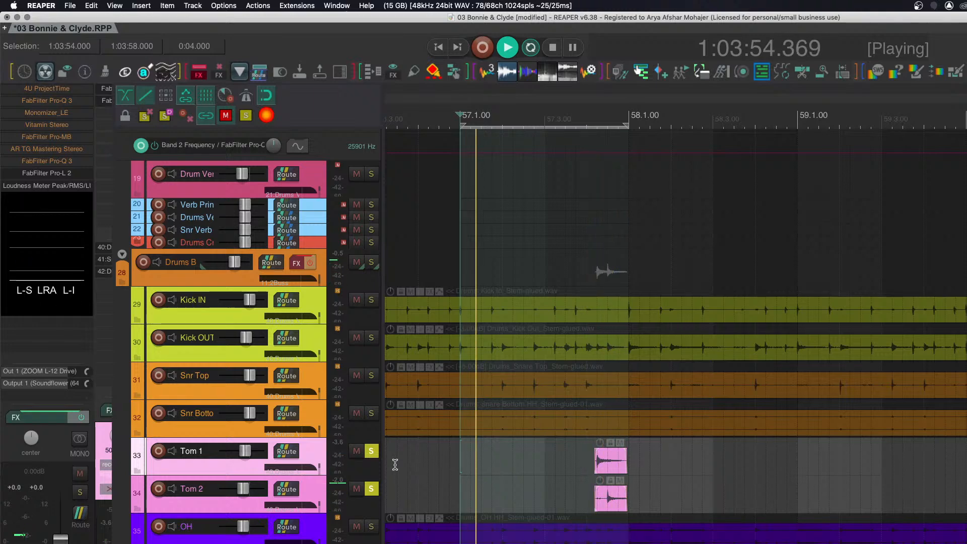
pyautogui.scroll(3, 319, 458)
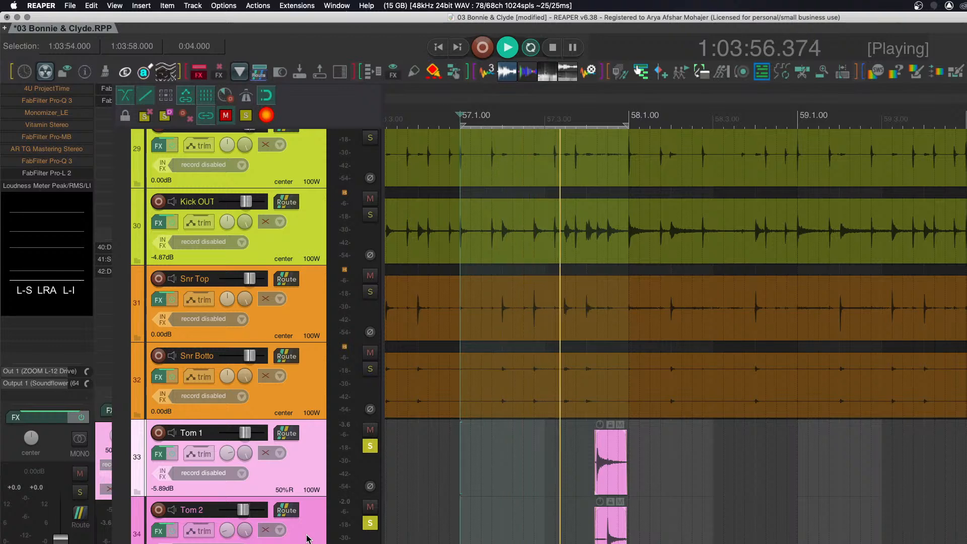
pyautogui.press('space')
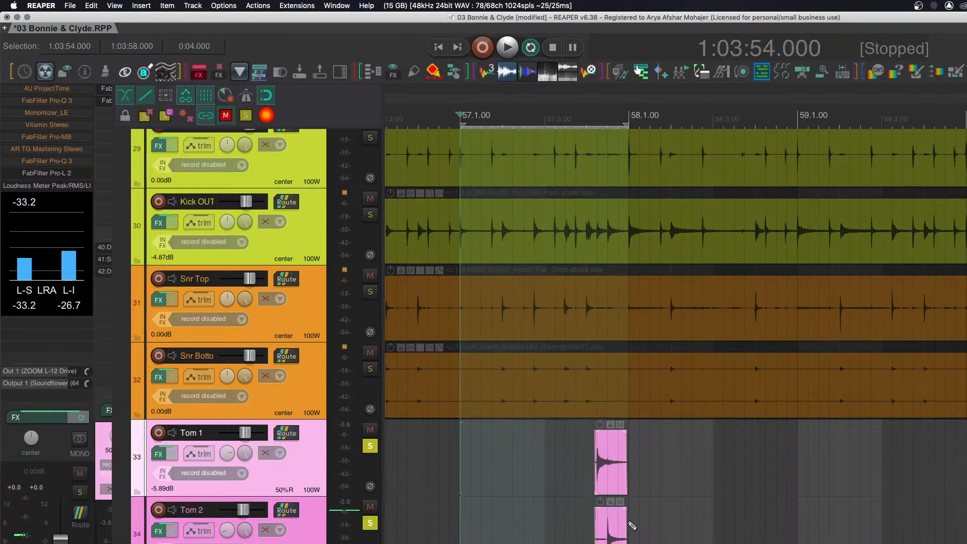
# Trim the start of the floor tom clip on Tom 2 to just before its drum hit.
pyautogui.scroll(5, 632, 526)
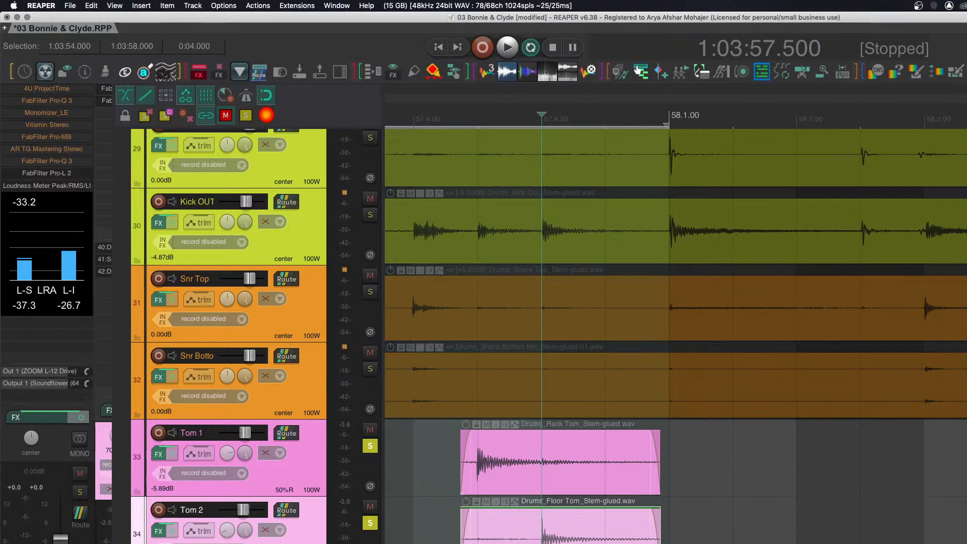
pyautogui.click(530, 524)
pyautogui.press('a')
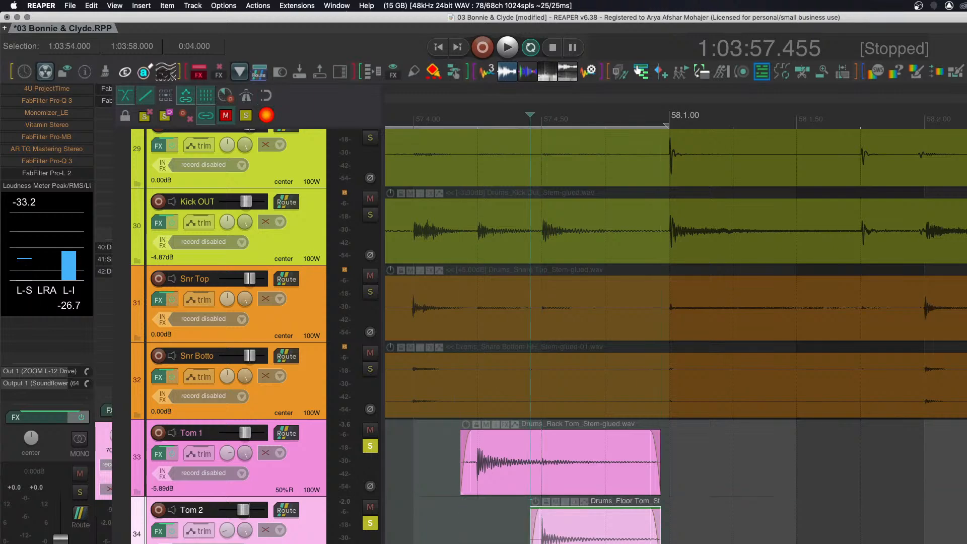
pyautogui.scroll(4, 538, 518)
pyautogui.scroll(-3, 522, 510)
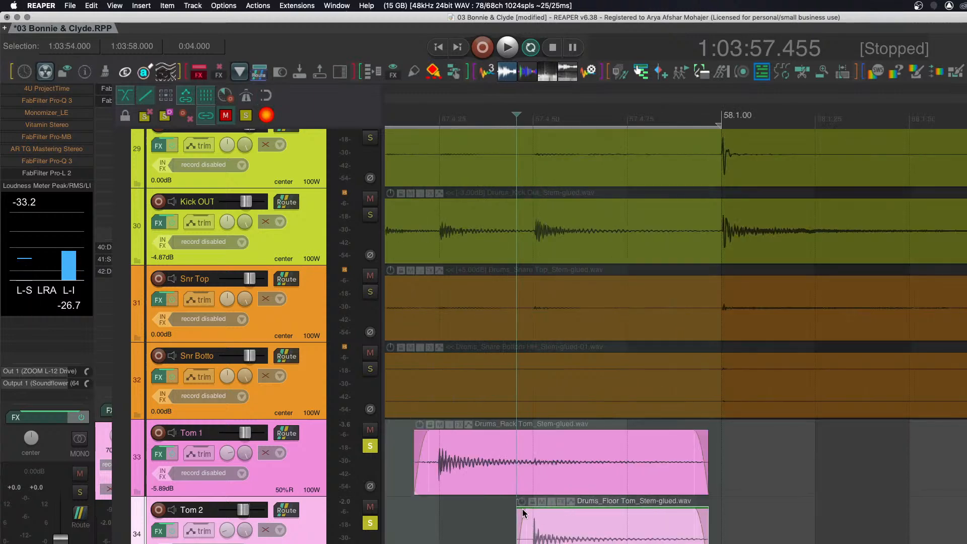
# Lengthen the fade-out of the rack tom clip on Tom 1 and play the selection.
pyautogui.moveTo(692, 439); pyautogui.dragTo(619, 445)
pyautogui.hscroll(-5, 692, 509)
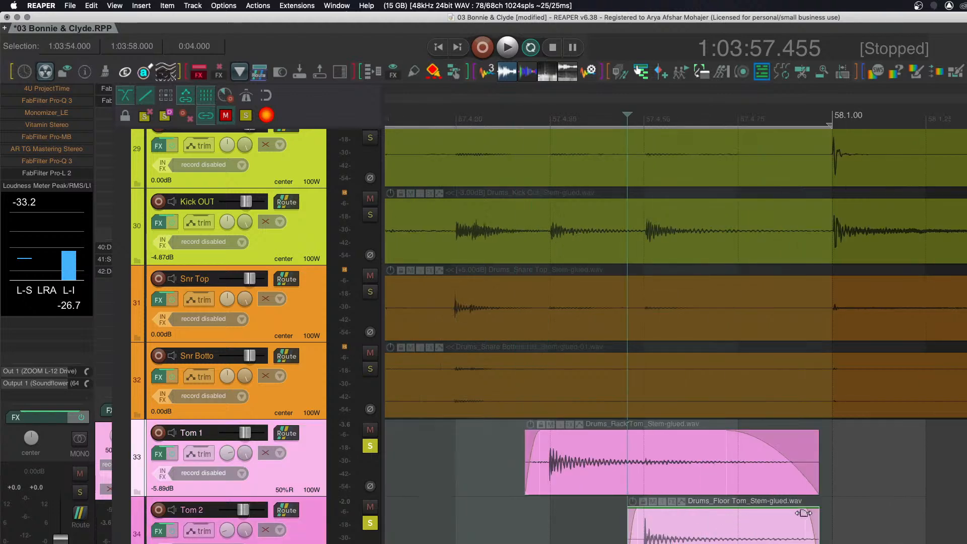
pyautogui.scroll(-5, 736, 524)
pyautogui.press('space')
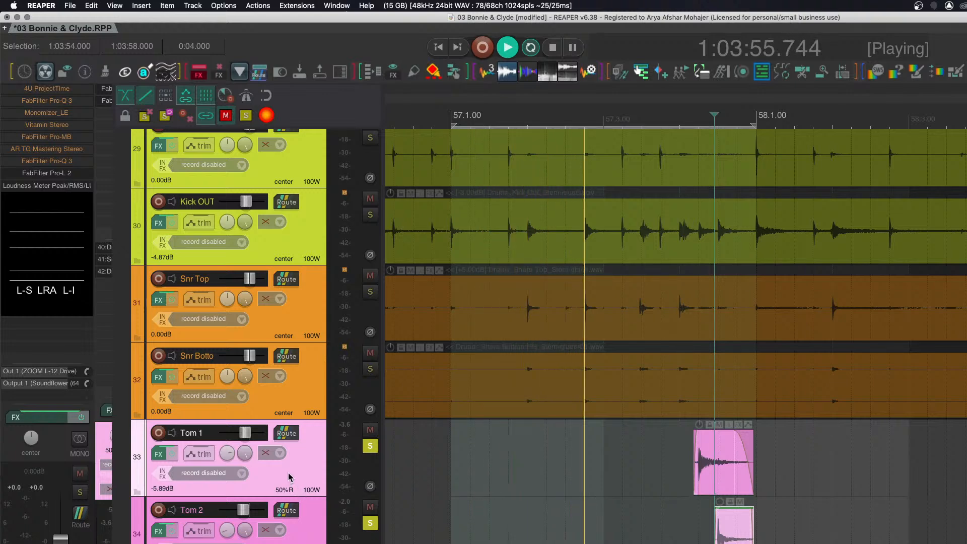
# Open Tom 1's Pro-Q 3, add a bell cut of about -9.2 dB near 939 Hz, and audition that band.
pyautogui.click(159, 454)
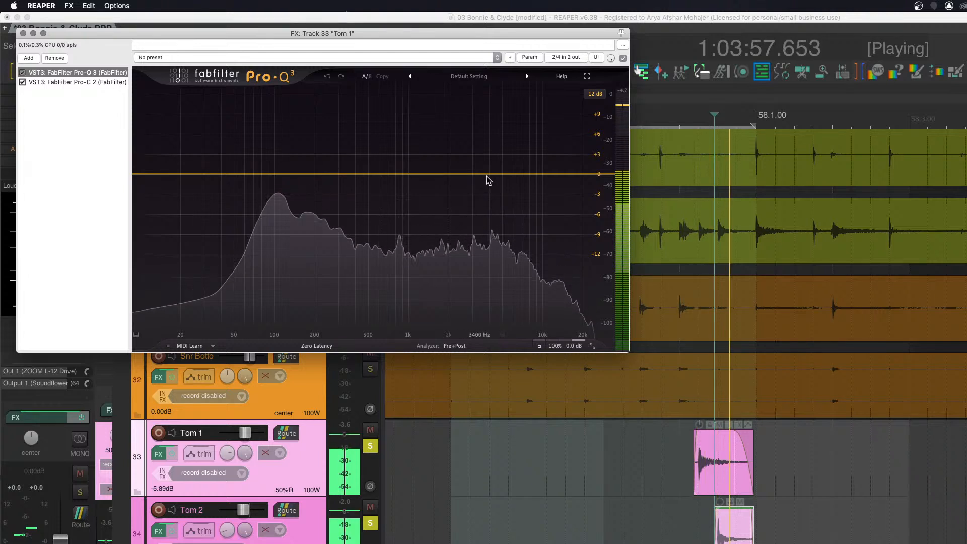
pyautogui.moveTo(402, 175); pyautogui.dragTo(405, 237)
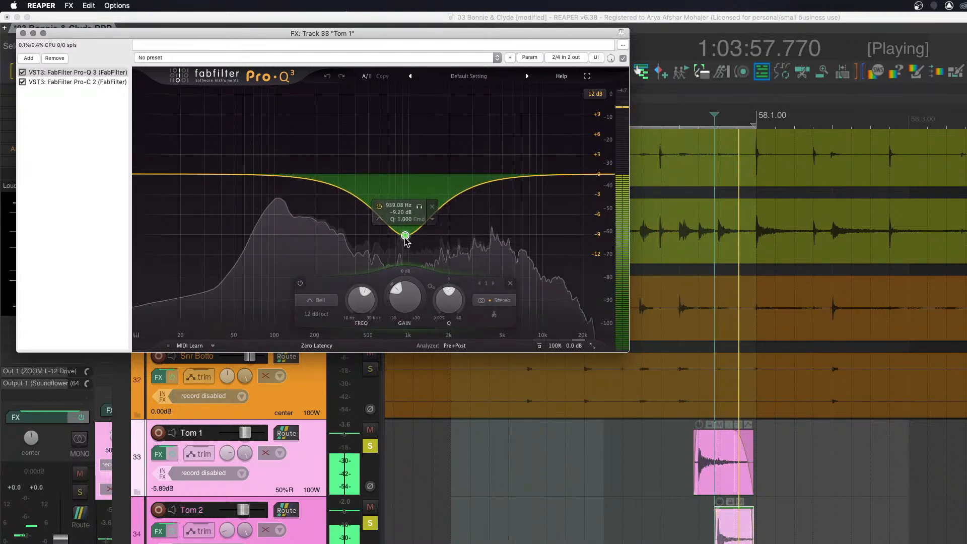
pyautogui.click(419, 206)
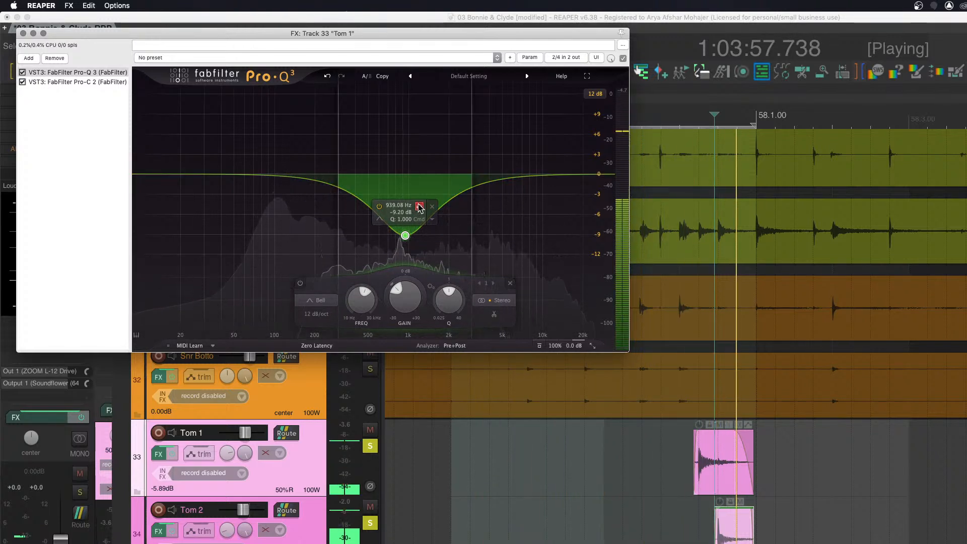
# Set the time selection to the rack tom clip and play it with Tom 2 unsoloed, auditioning the bell band.
pyautogui.press('space')
pyautogui.click(722, 480)
pyautogui.doubleClick(723, 480)
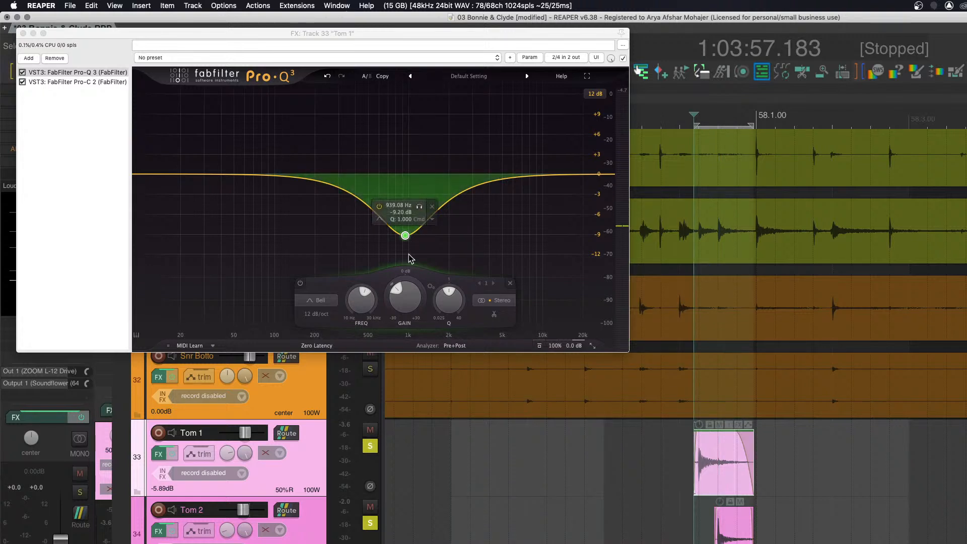
pyautogui.click(417, 205)
pyautogui.press('space')
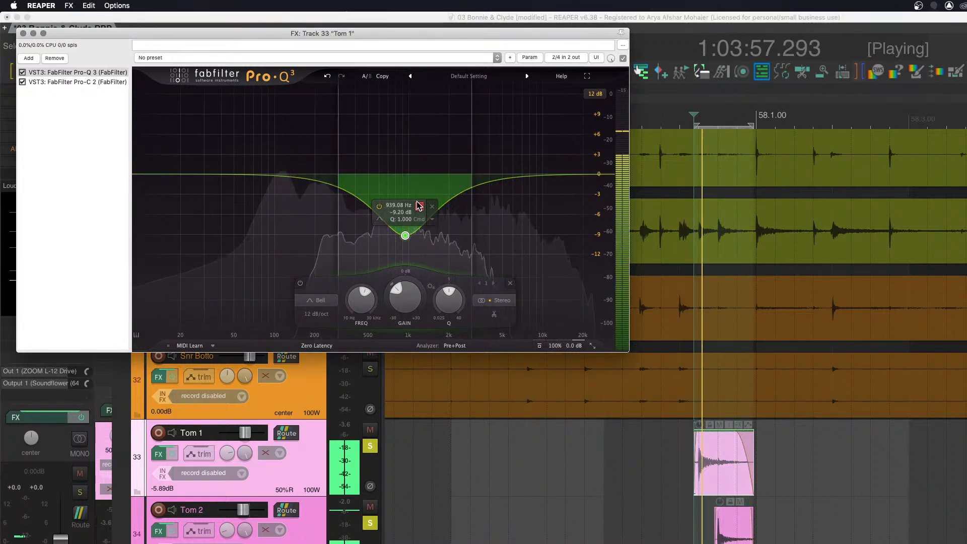
pyautogui.click(370, 524)
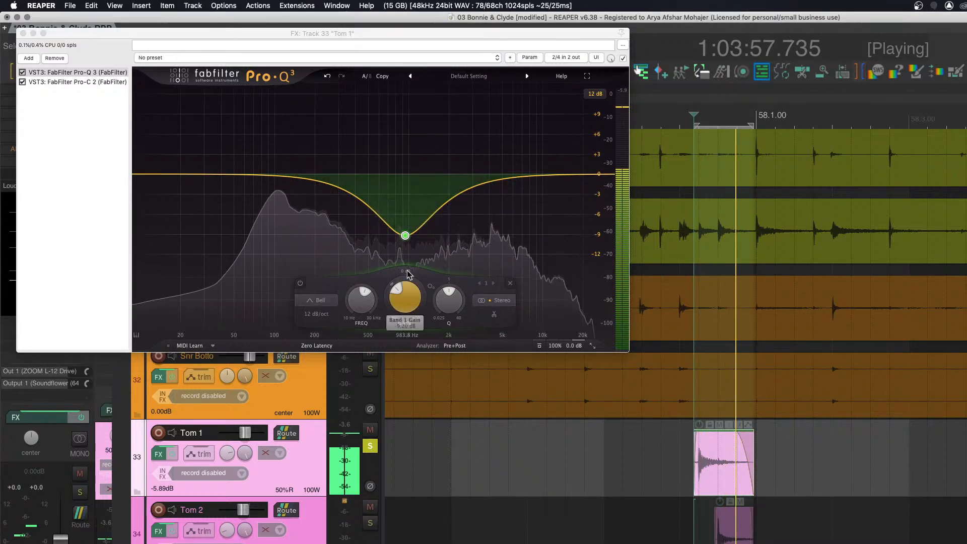
# Sweep the soloed bell band up to about 1149 Hz and change it to a boost of about 2.3 dB.
pyautogui.click(419, 207)
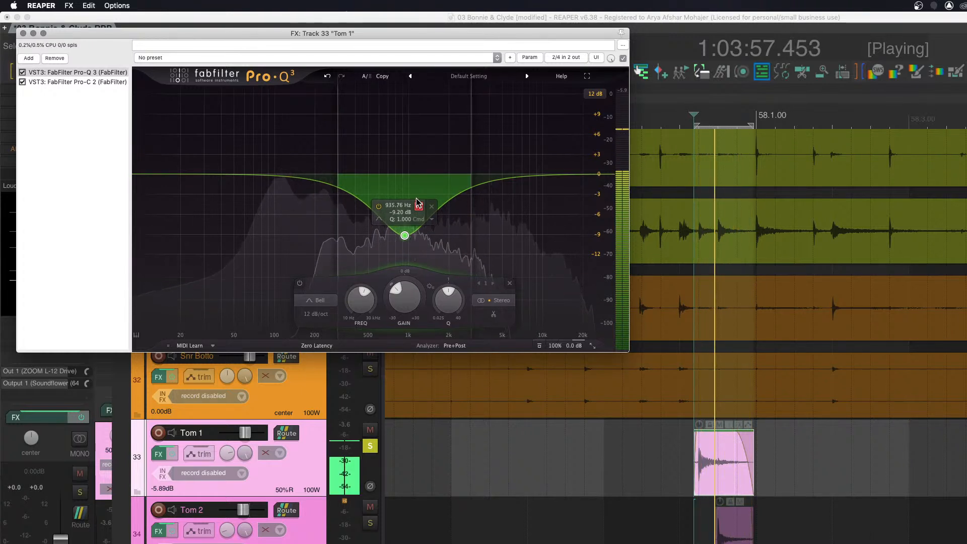
pyautogui.moveTo(416, 204)
pyautogui.mouseDown()
pyautogui.moveTo(306, 204)
pyautogui.moveTo(431, 206)
pyautogui.mouseUp()
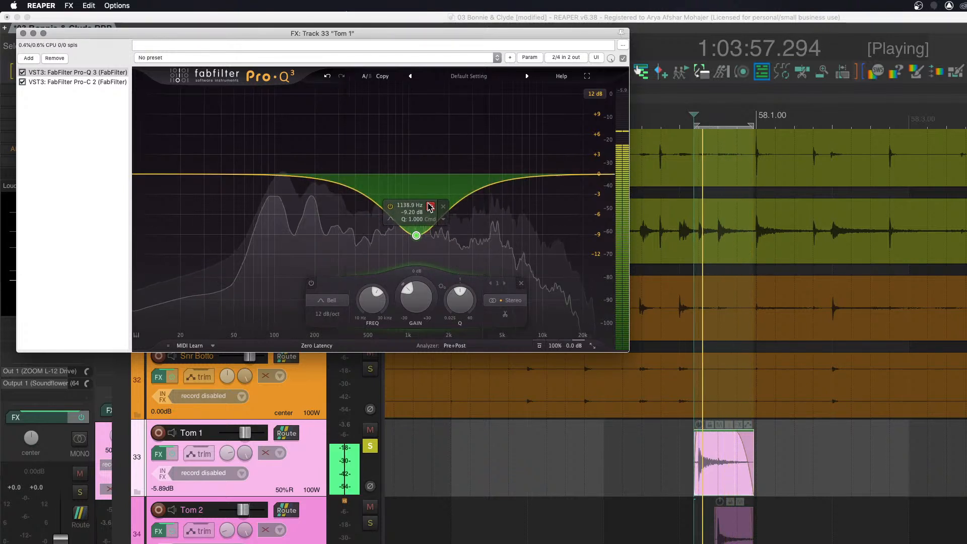
pyautogui.moveTo(418, 241); pyautogui.dragTo(417, 159)
pyautogui.press('space')
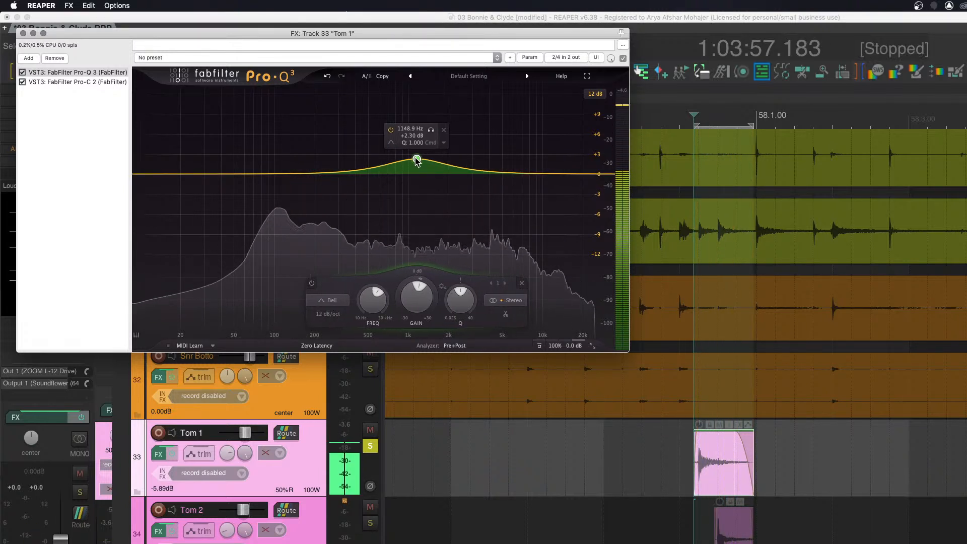
# Add a bell cut of about -2.1 dB near 118 Hz, give it a downward dynamic range, and resume playback.
pyautogui.moveTo(287, 174); pyautogui.dragTo(284, 189)
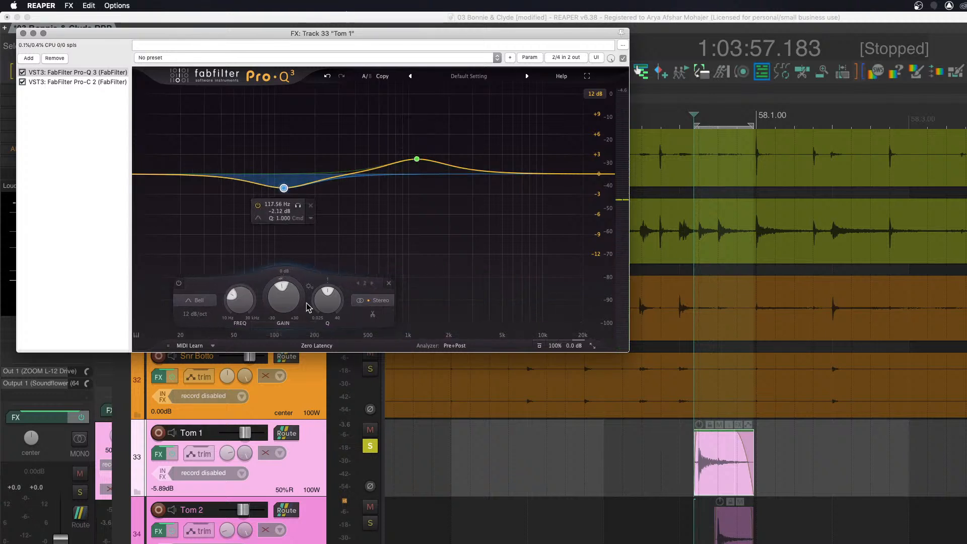
pyautogui.moveTo(266, 291); pyautogui.dragTo(265, 314)
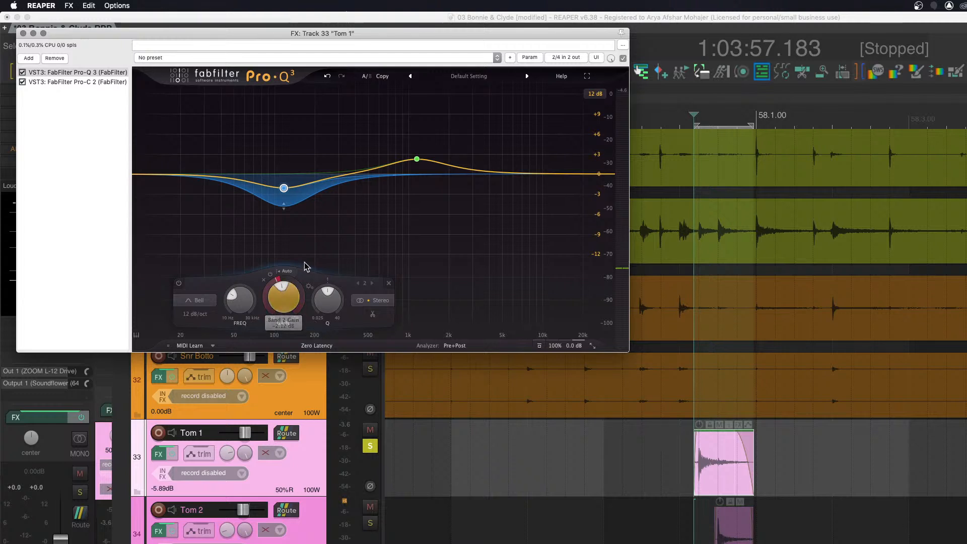
pyautogui.press('space')
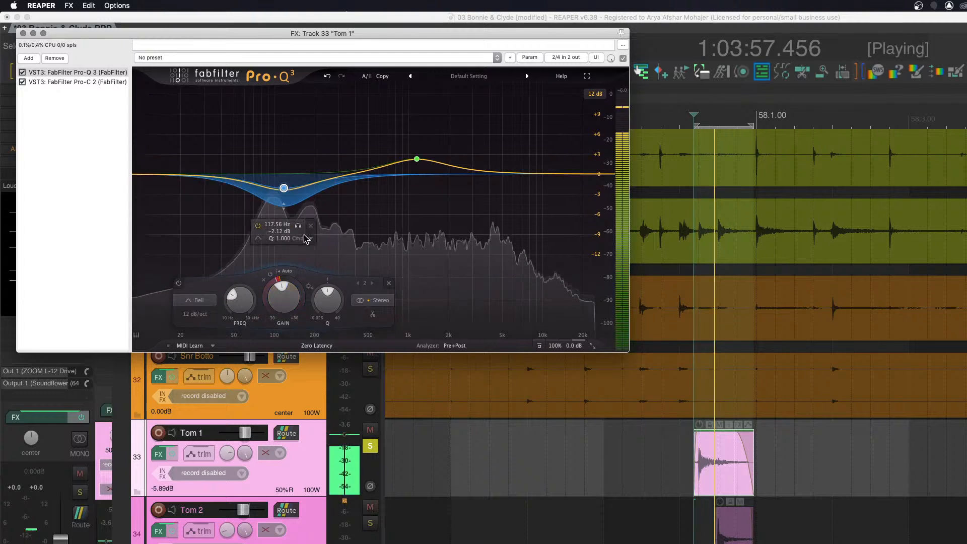
# Deepen the low bell to about -12.7 dB near 98 Hz and raise the mid bell to about +4.7 dB near 1008 Hz.
pyautogui.moveTo(284, 189); pyautogui.dragTo(279, 224)
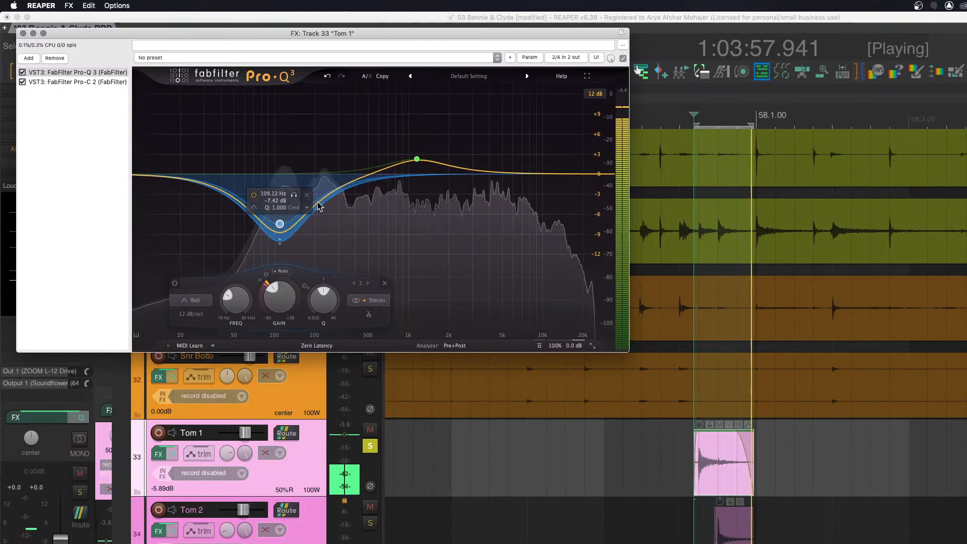
pyautogui.moveTo(417, 159); pyautogui.dragTo(408, 143)
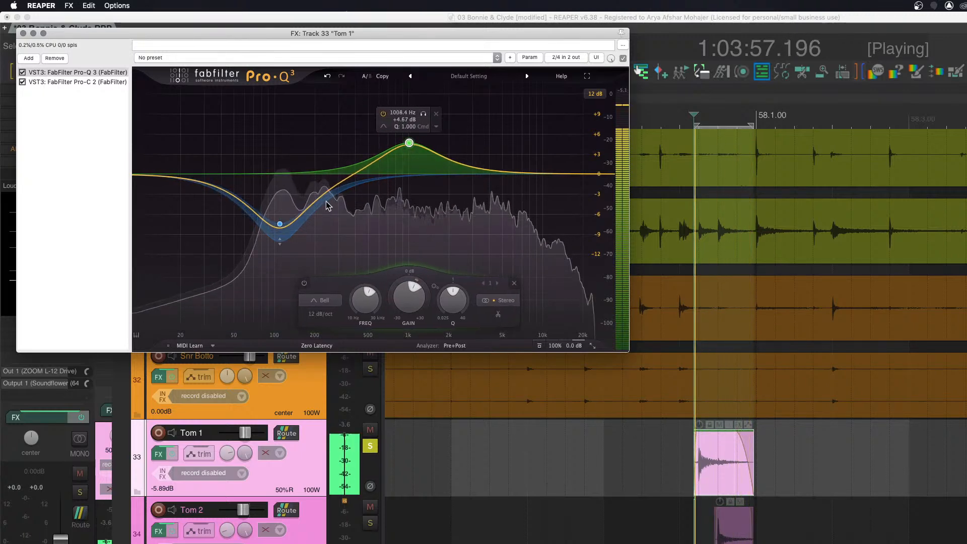
pyautogui.moveTo(281, 230); pyautogui.dragTo(278, 259)
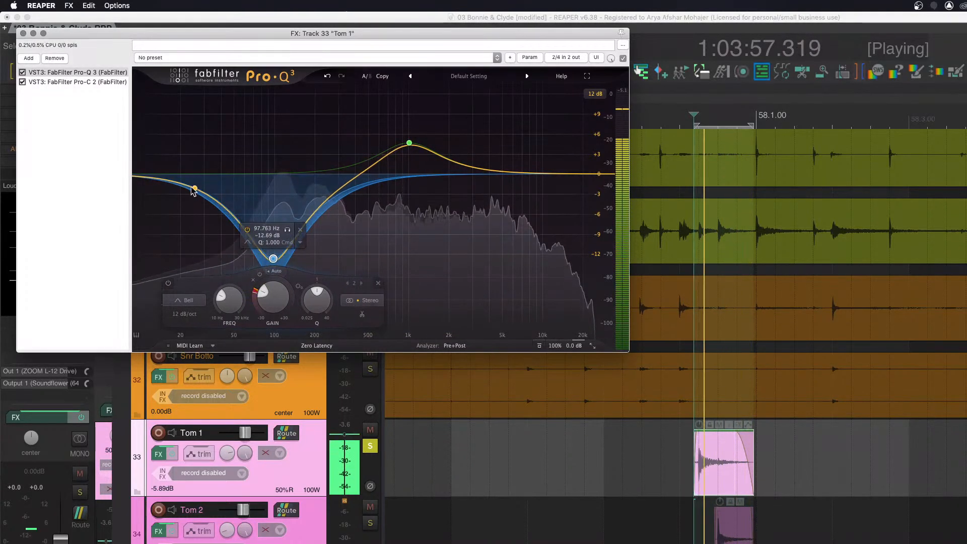
# Add a low-cut filter, sweep it up to near 100 Hz, and stop playback.
pyautogui.doubleClick(150, 175)
pyautogui.moveTo(150, 176); pyautogui.dragTo(279, 155)
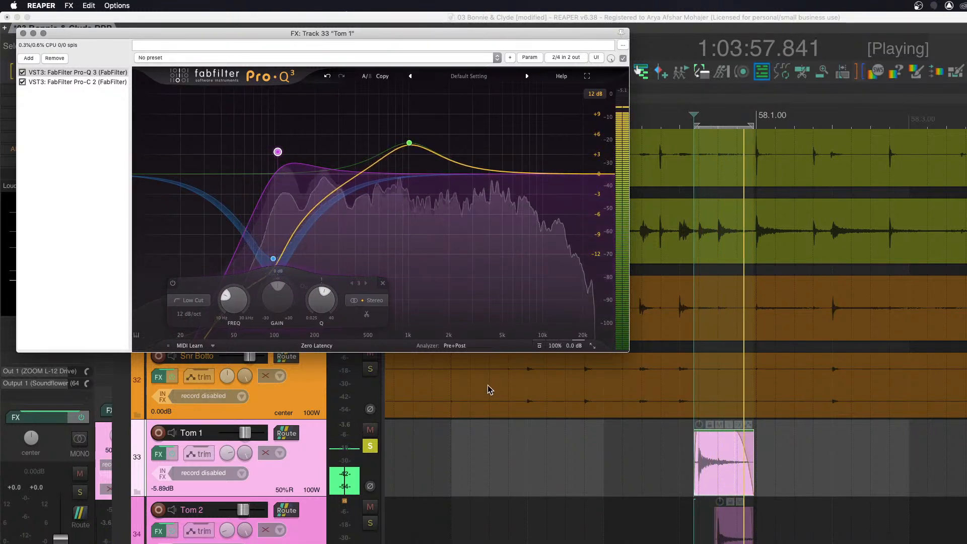
pyautogui.press('space')
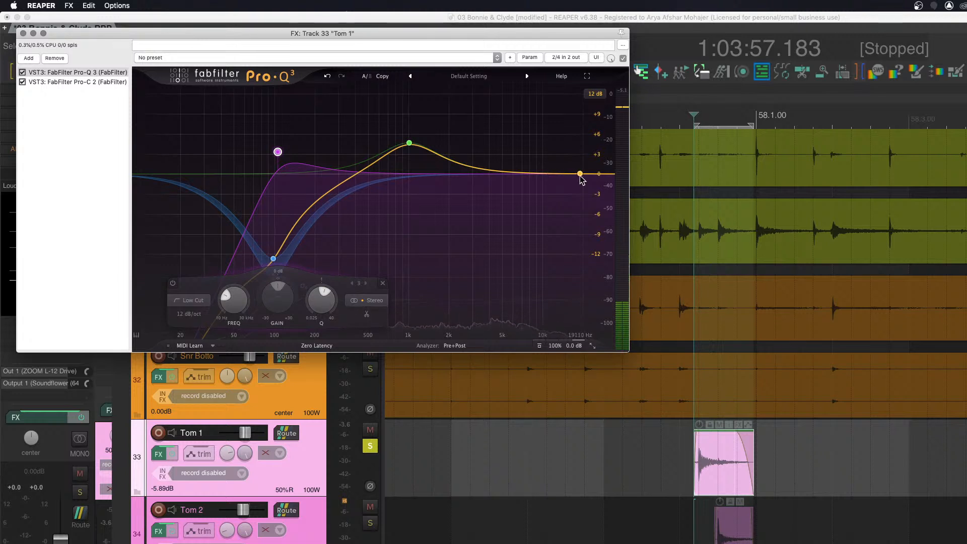
# Add a high-shelf band at 0 dB and sweep it up to about 21 kHz while auditioning the band in playback.
pyautogui.click(550, 175)
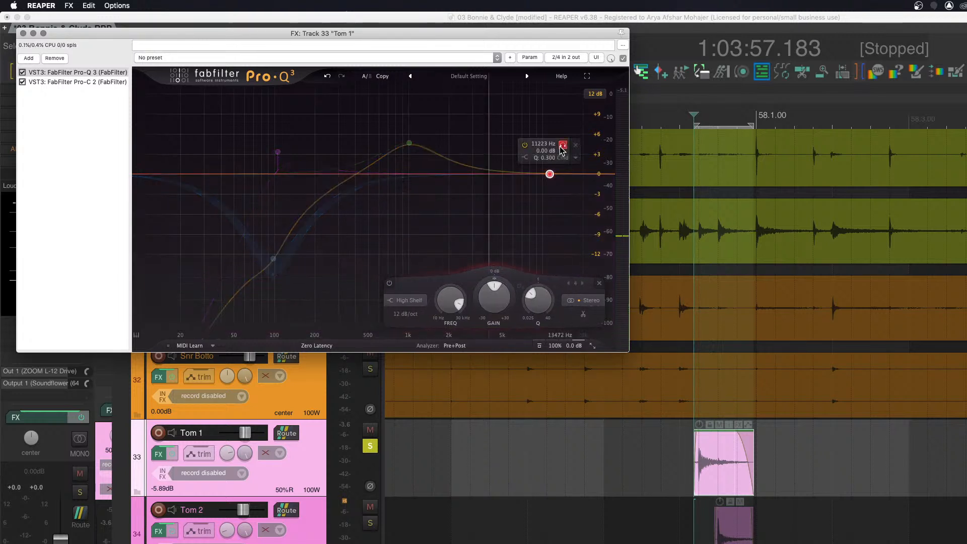
pyautogui.press('space')
pyautogui.moveTo(562, 150); pyautogui.dragTo(593, 143)
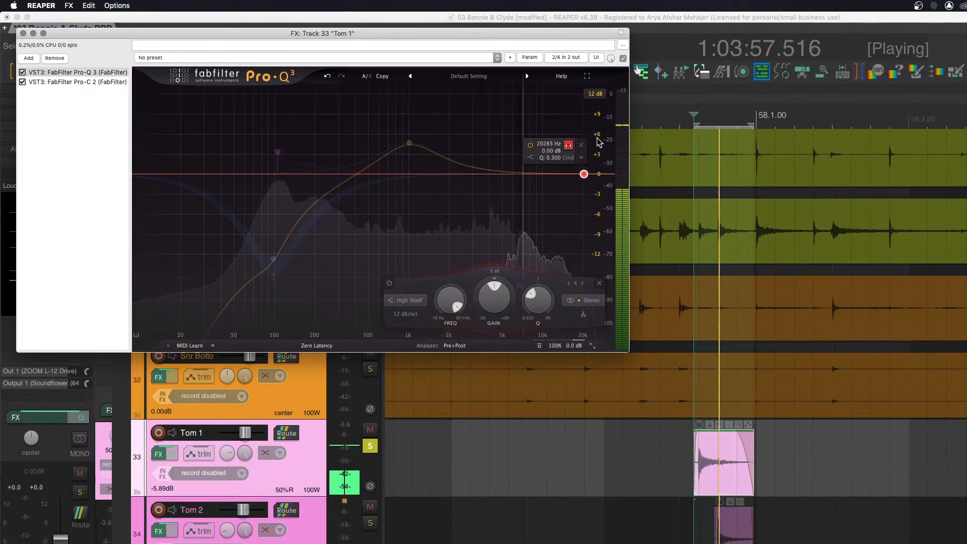
pyautogui.moveTo(604, 147); pyautogui.dragTo(602, 147)
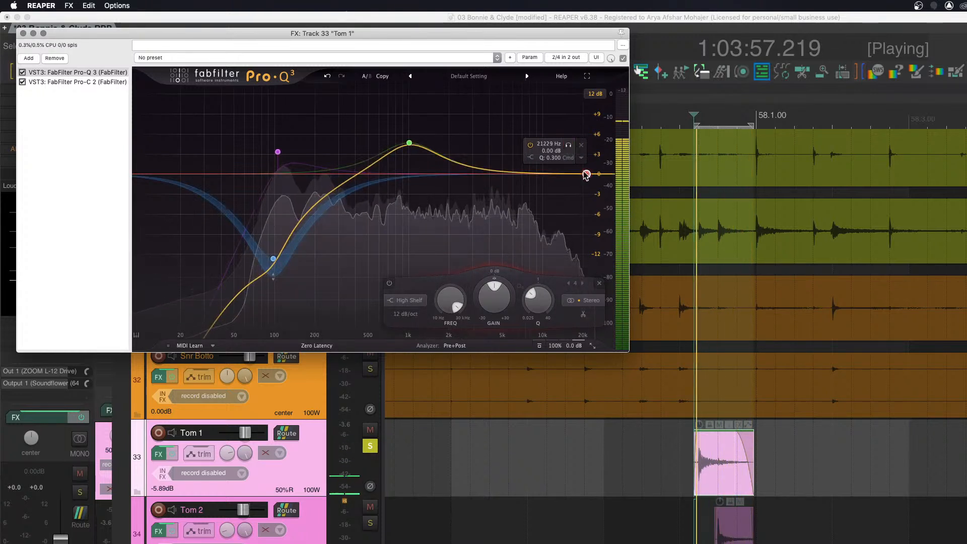
# Add a 30 dB/oct high cut near 13 kHz and move the high shelf to about 2760 Hz, +0.9 dB, with Q 40.
pyautogui.click(584, 176)
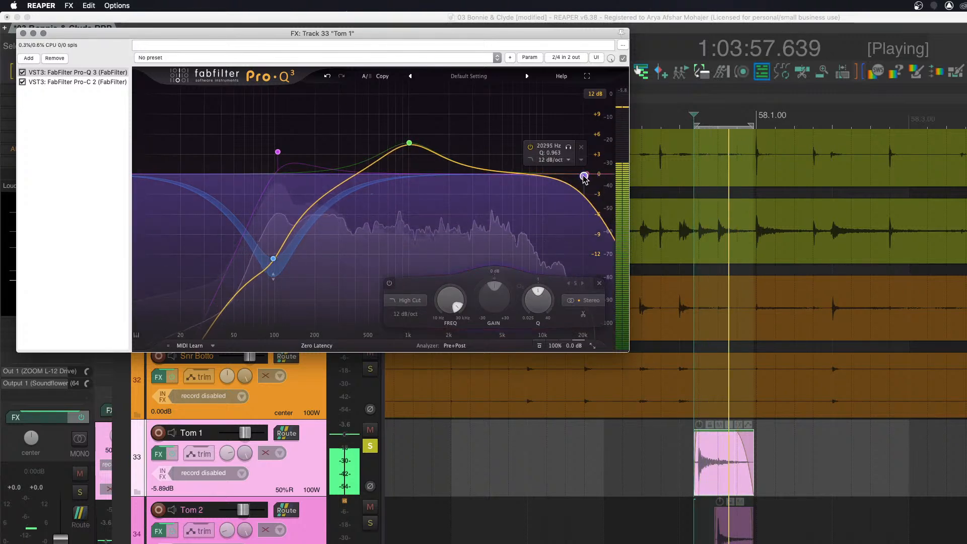
pyautogui.click(544, 160)
pyautogui.click(562, 208)
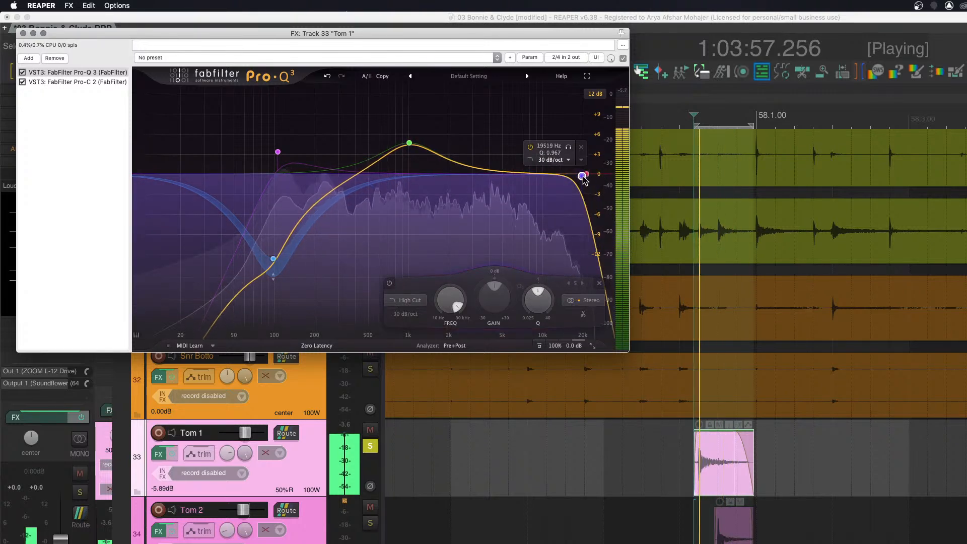
pyautogui.moveTo(579, 175); pyautogui.dragTo(468, 171)
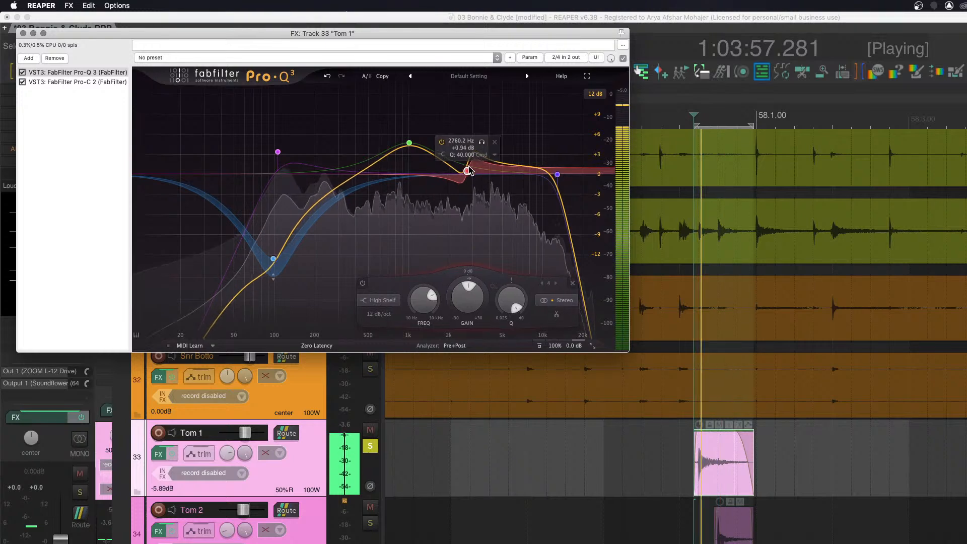
# Audition the high-shelf and mid bell bands and shift the mid bell slightly lower, to about 940 Hz.
pyautogui.click(482, 143)
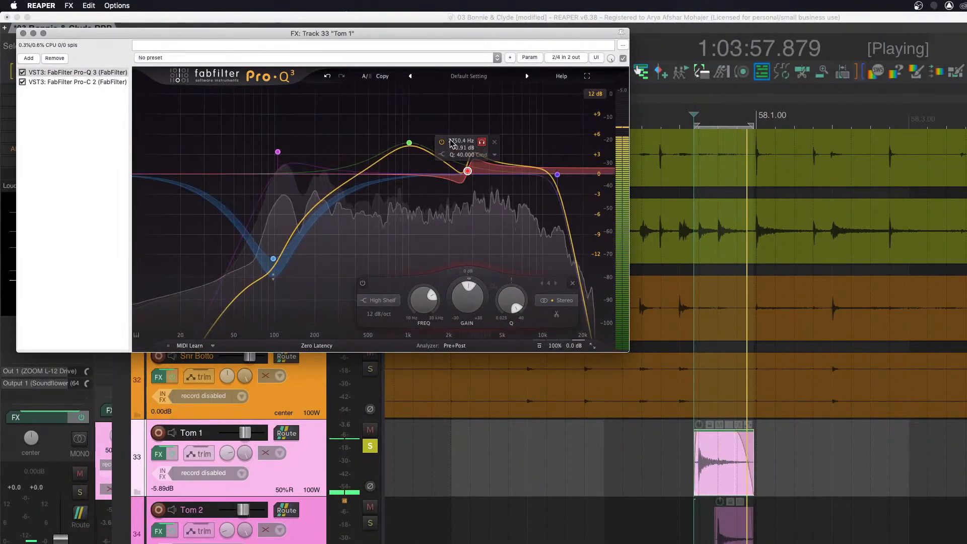
pyautogui.click(423, 115)
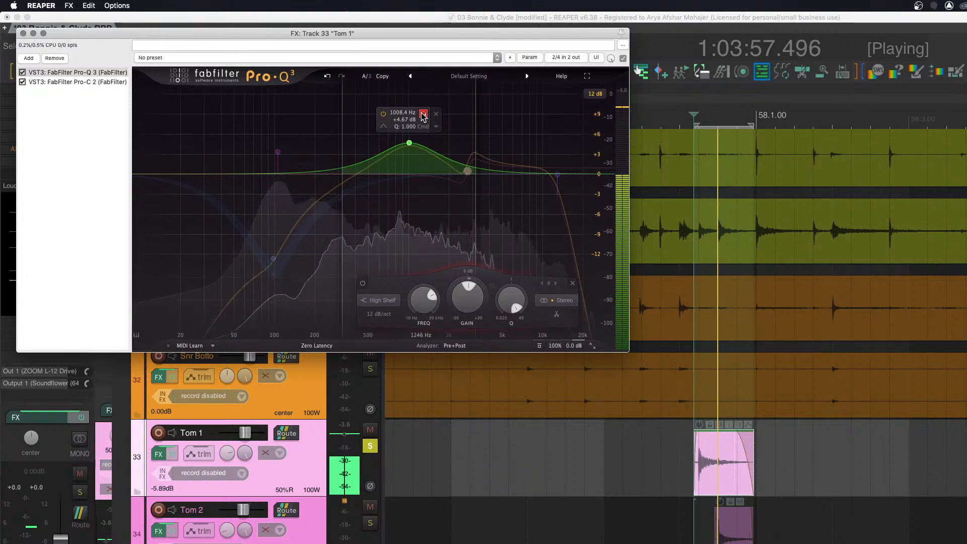
pyautogui.moveTo(422, 115); pyautogui.dragTo(417, 132)
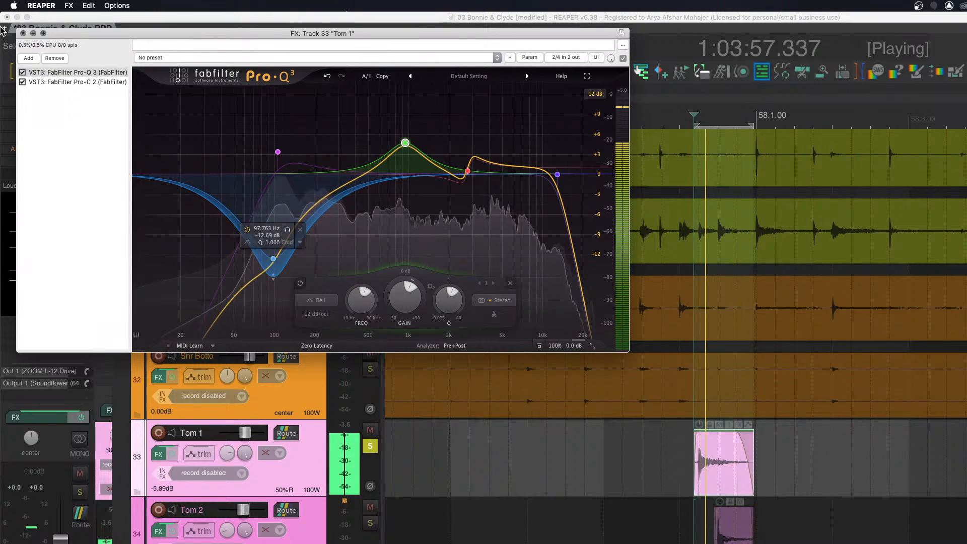
# Compare Tom 1 with Pro-Q 3 bypassed and enabled, stop playback, and display the track's Pro-C 2 compressor.
pyautogui.click(22, 72)
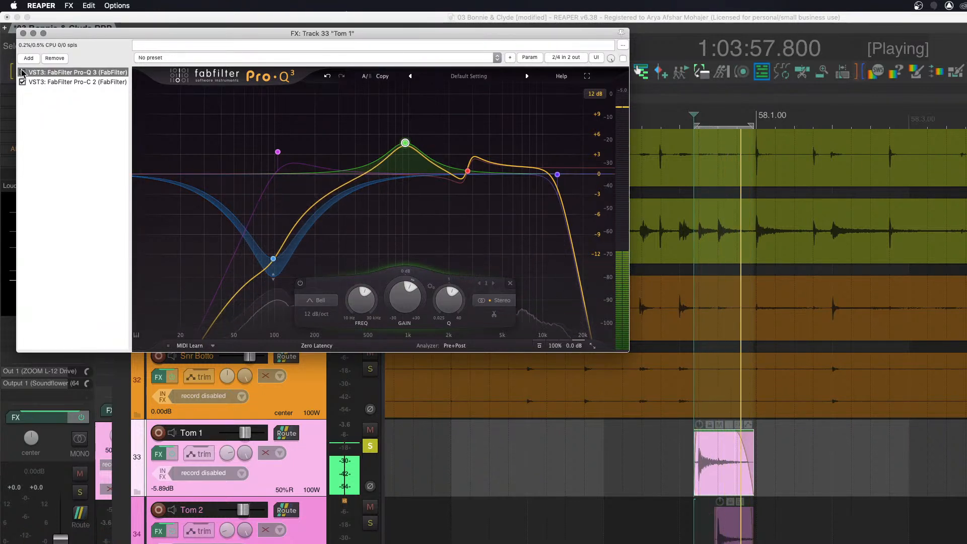
pyautogui.press('space')
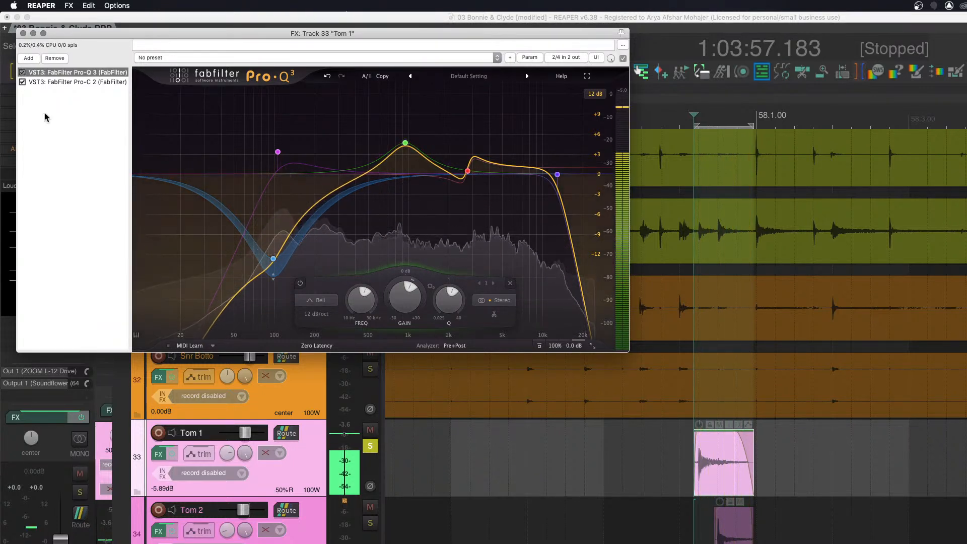
pyautogui.click(51, 83)
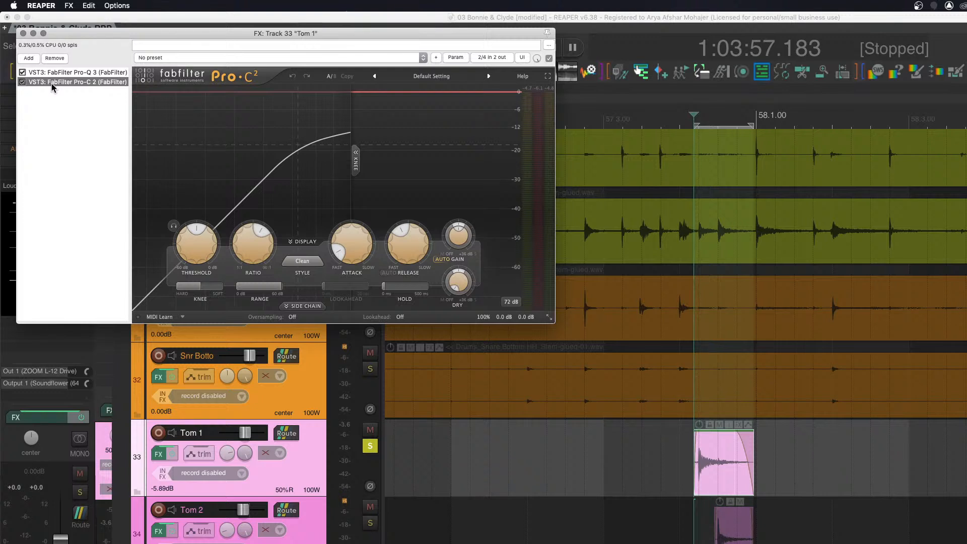
# Solo Tom 2 instead of Tom 1 and audition it in the loop.
pyautogui.click(370, 523)
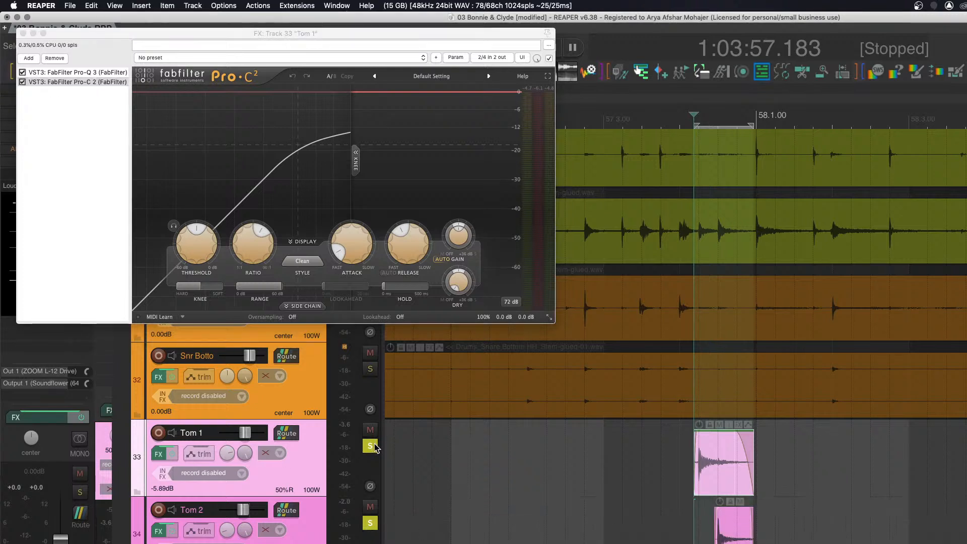
pyautogui.click(371, 446)
pyautogui.press('space')
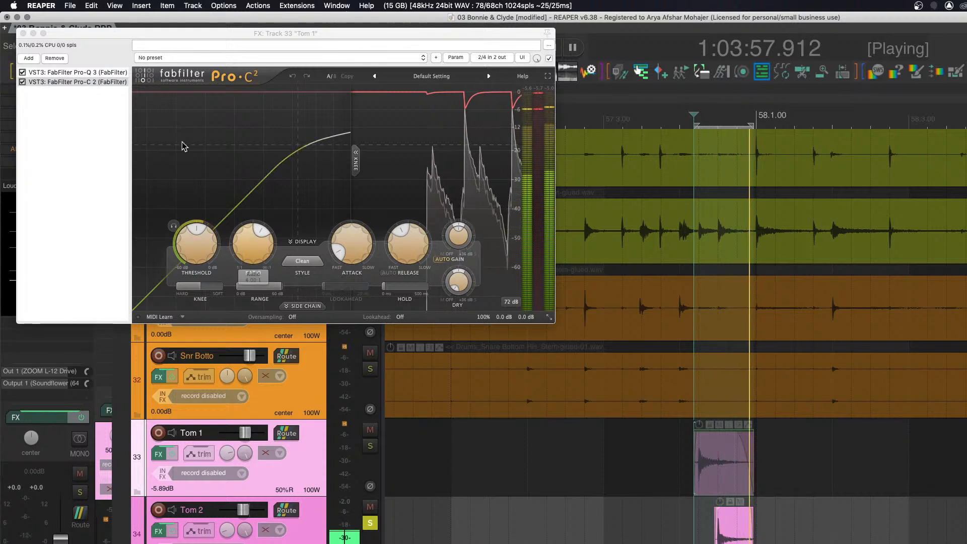
pyautogui.press('space')
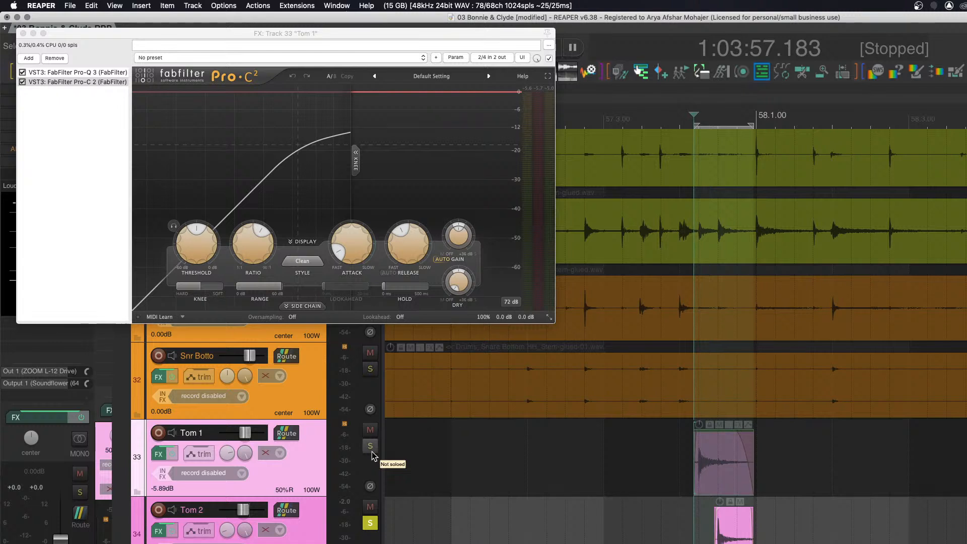
# Audition Tom 2 soloed without Tom 1, bring up Tom 1's Pro-Q 3 curve, and stop playback.
pyautogui.click(371, 447)
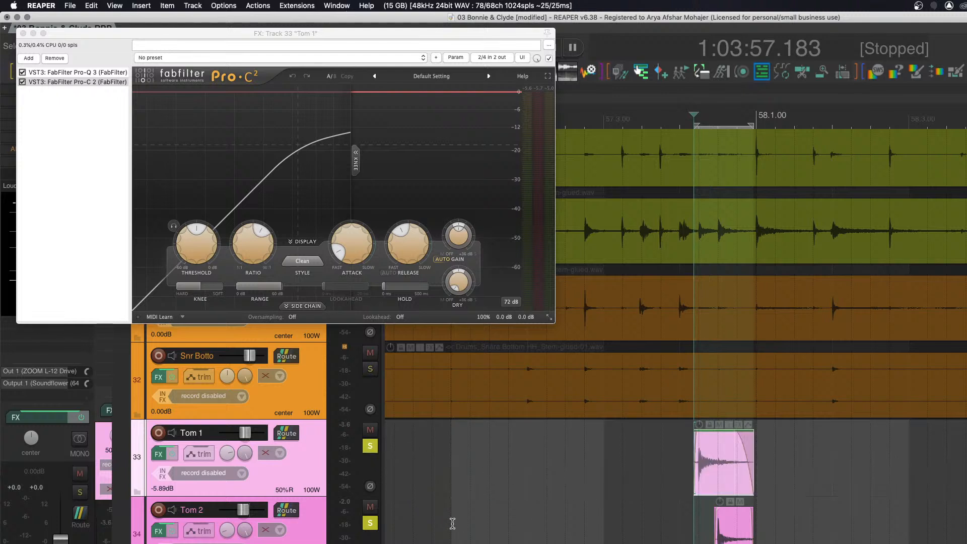
pyautogui.click(370, 446)
pyautogui.press('space')
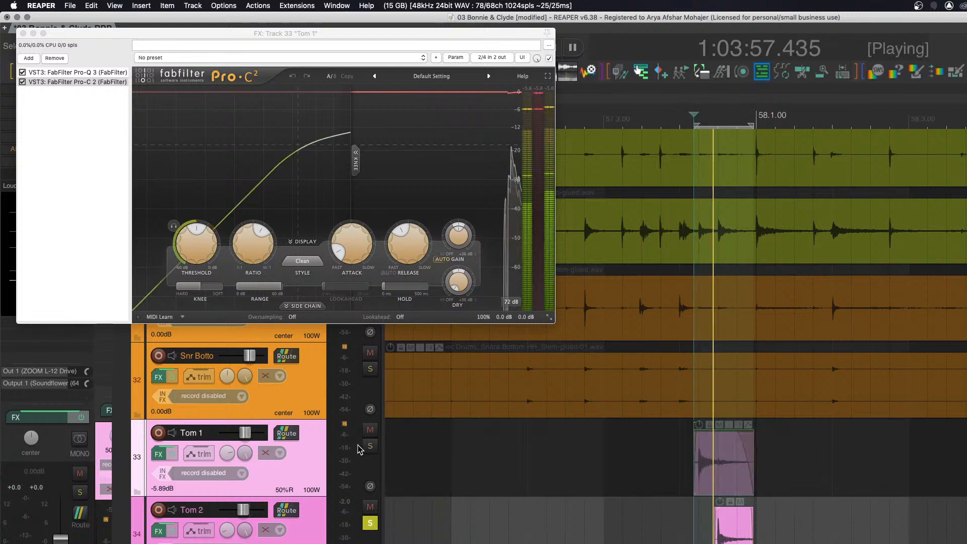
pyautogui.click(46, 70)
pyautogui.click(87, 72)
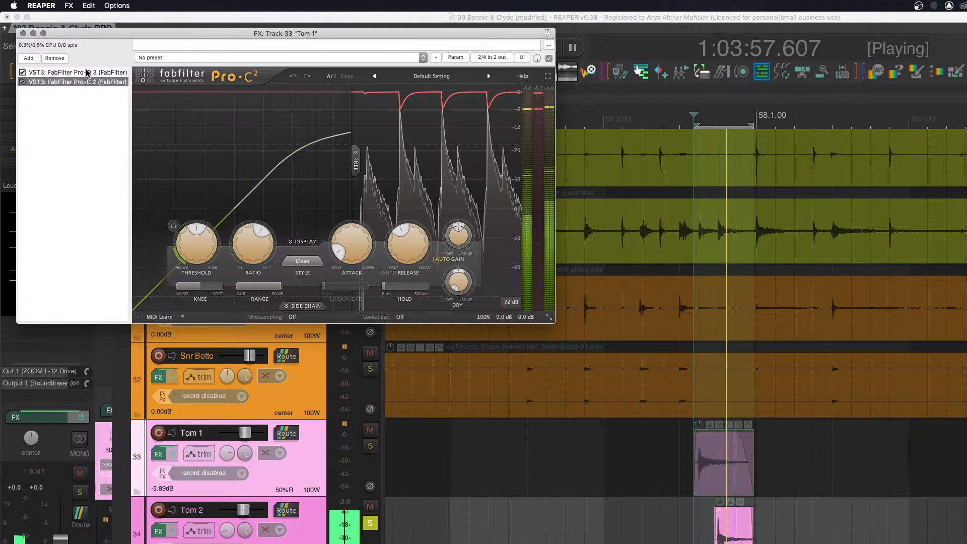
pyautogui.press('space')
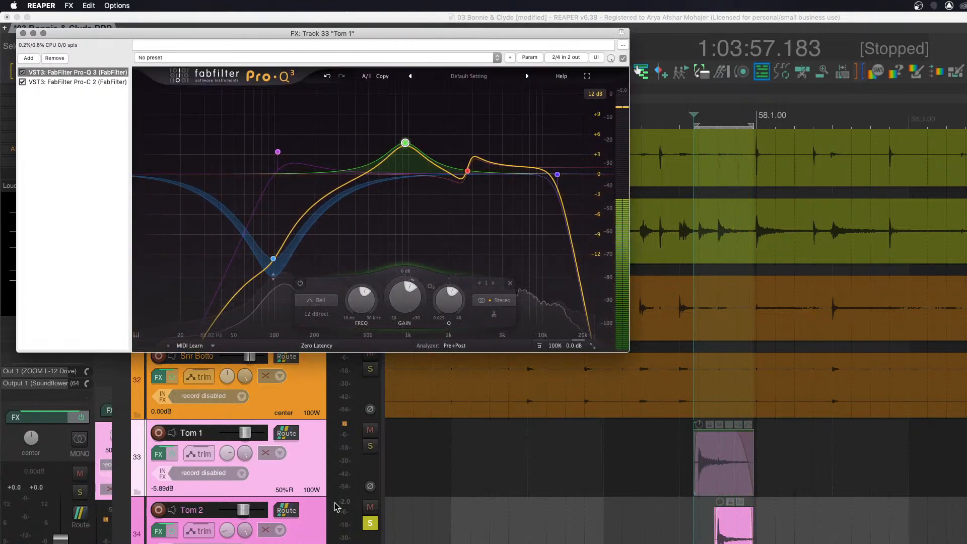
# Open Tom 2's Pro-Q 3 and zoom the timeline in on the looped tom clips.
pyautogui.click(175, 534)
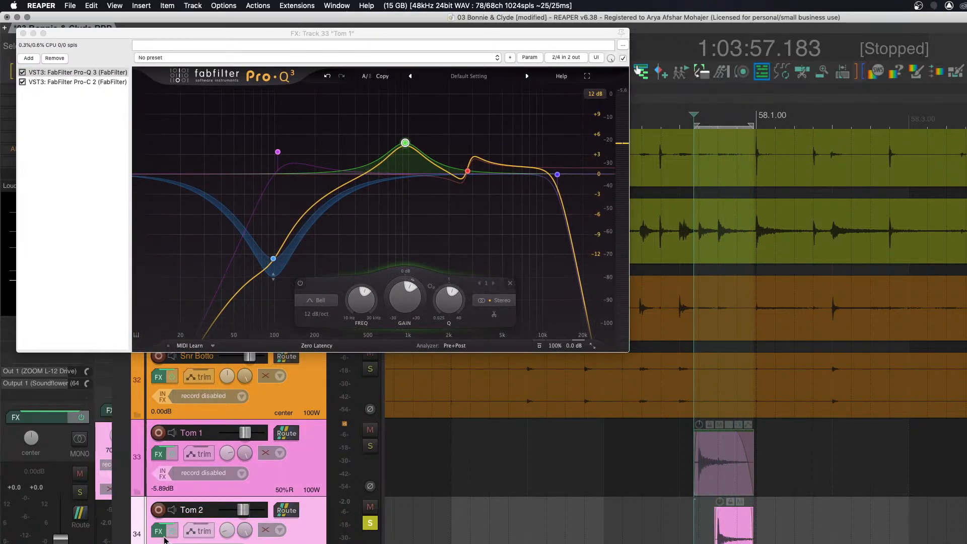
pyautogui.click(159, 533)
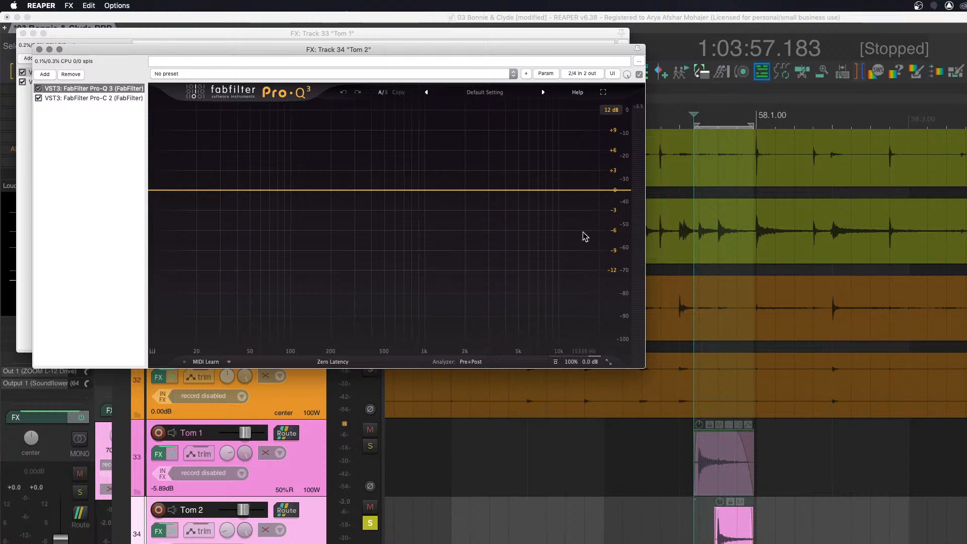
pyautogui.scroll(3, 696, 479)
pyautogui.hscroll(2, 697, 489)
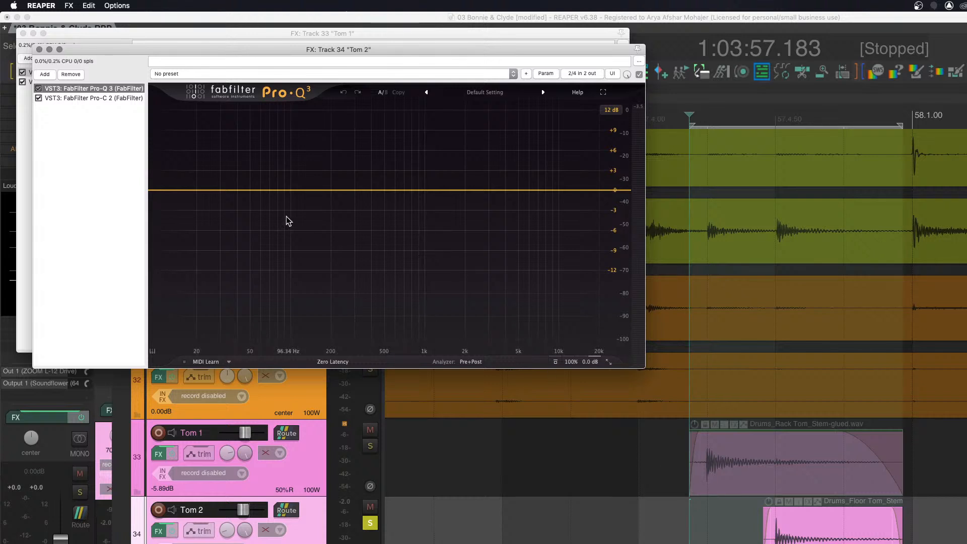
# During playback, give Tom 2 a bell cut of about -10.6 dB at 77 Hz and an 18 dB/oct high cut just below 15 kHz.
pyautogui.press('space')
pyautogui.moveTo(289, 192); pyautogui.dragTo(275, 261)
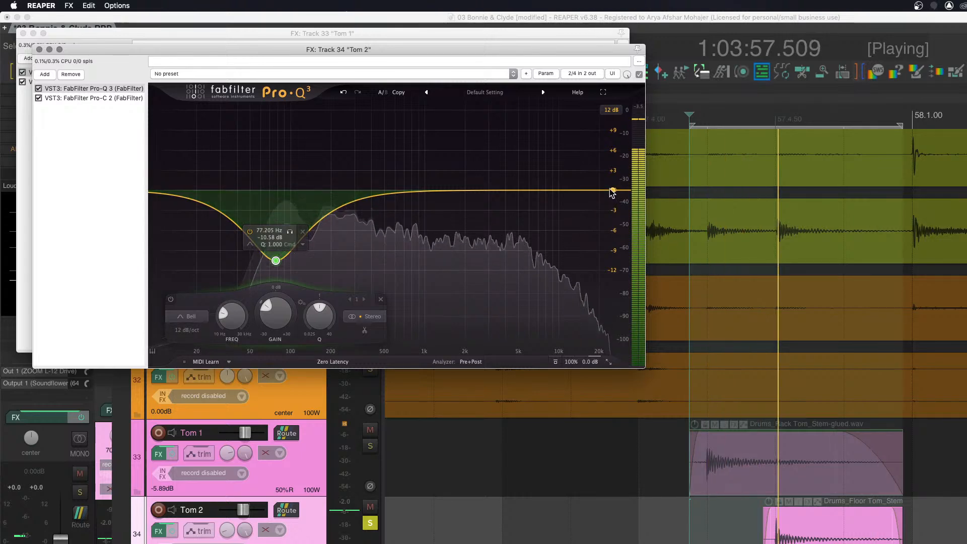
pyautogui.click(584, 191)
pyautogui.scroll(1, 584, 192)
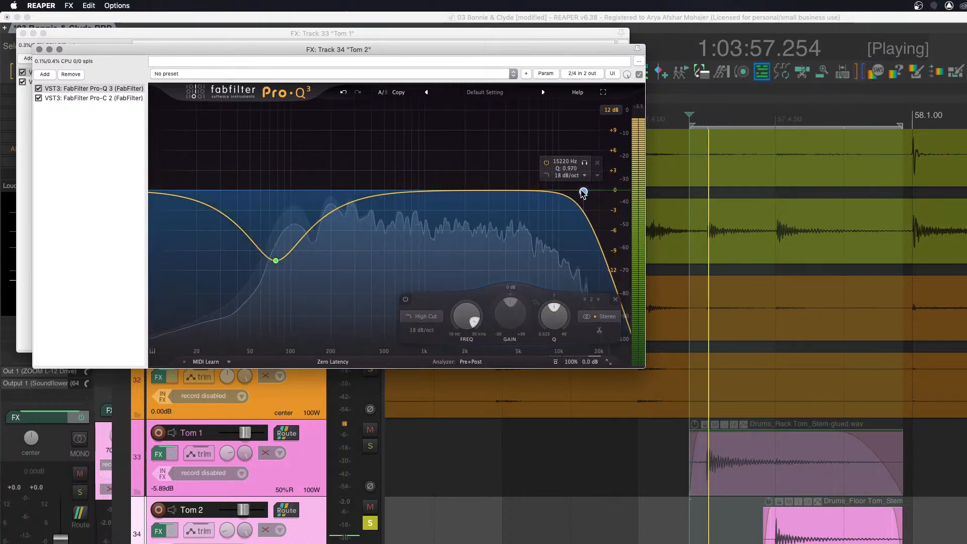
pyautogui.moveTo(583, 192); pyautogui.dragTo(573, 201)
pyautogui.press('space')
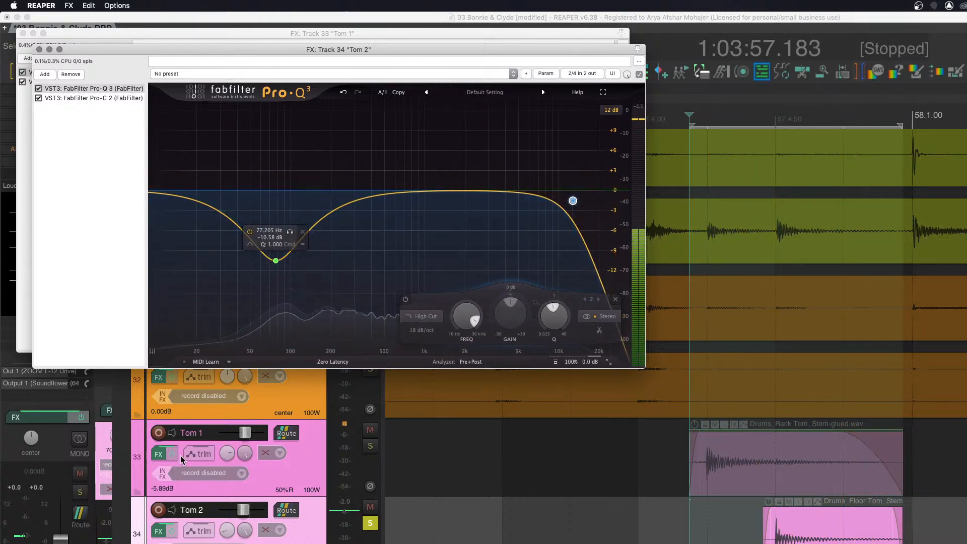
# Replace Tom 2's Pro-Q 3 with a copy of the Pro-Q 3 from Tom 1.
pyautogui.click(160, 454)
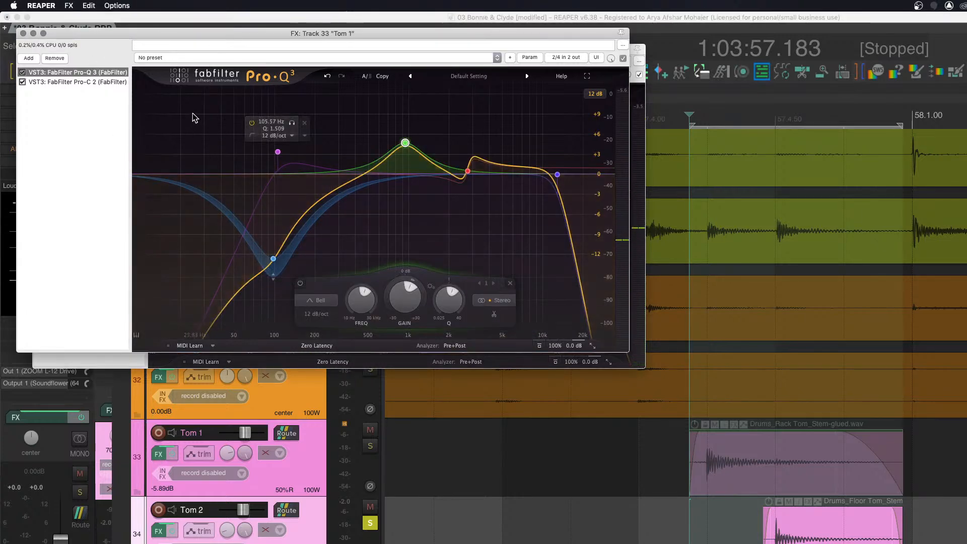
pyautogui.moveTo(177, 101); pyautogui.dragTo(579, 312)
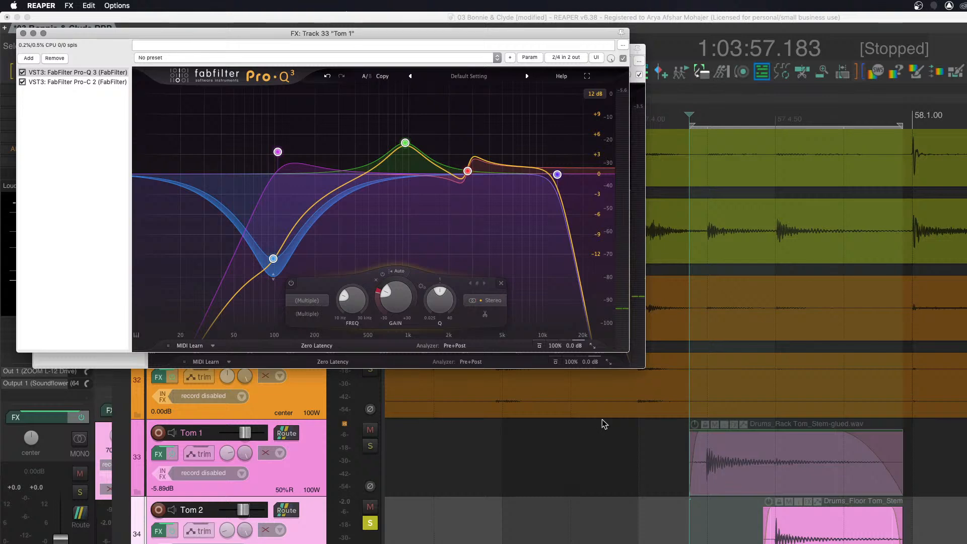
pyautogui.click(23, 33)
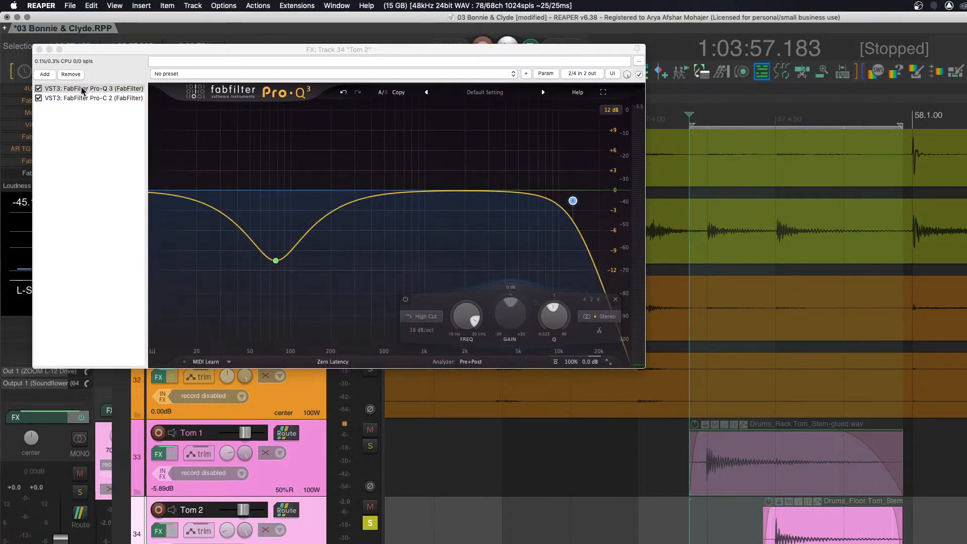
pyautogui.click(161, 453)
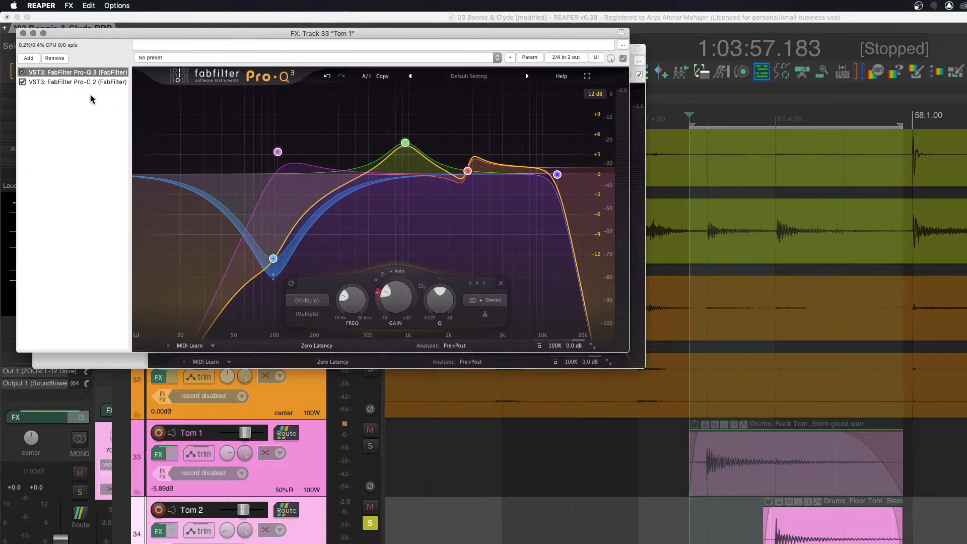
pyautogui.click(94, 362)
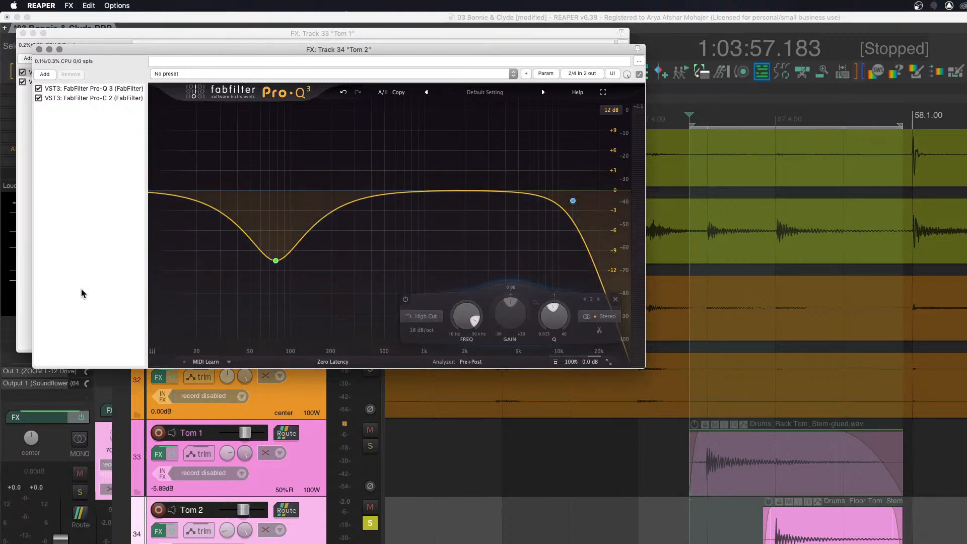
pyautogui.hotkey('ctrl', 'v')
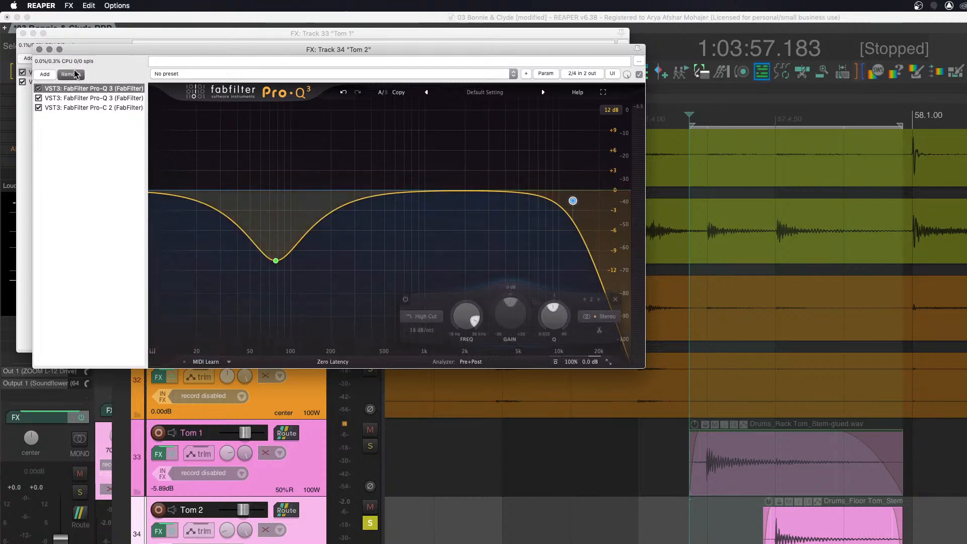
pyautogui.click(77, 74)
# Select all of Tom 2's EQ bands, shift them down together until the low dip sits near 45 Hz, and start playback.
pyautogui.moveTo(327, 267)
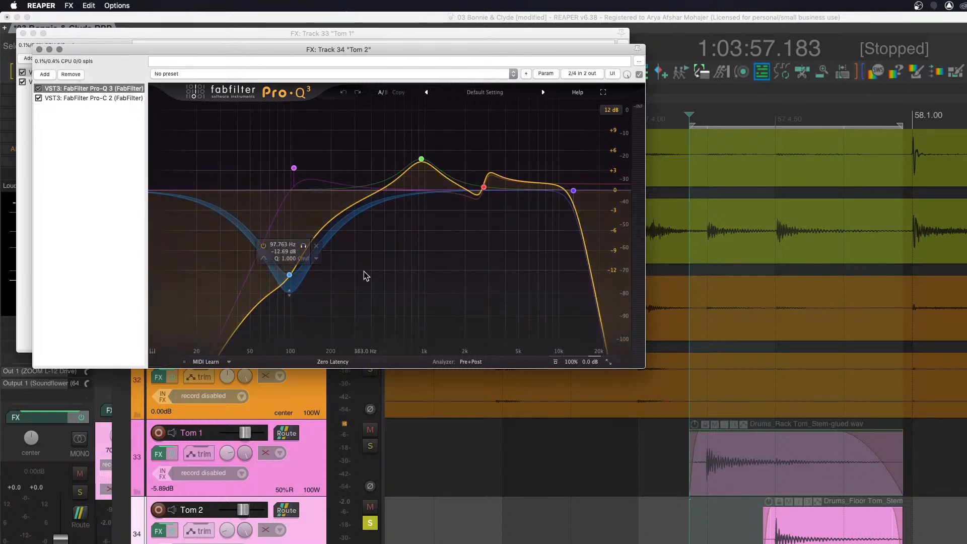
pyautogui.moveTo(237, 147); pyautogui.dragTo(594, 359)
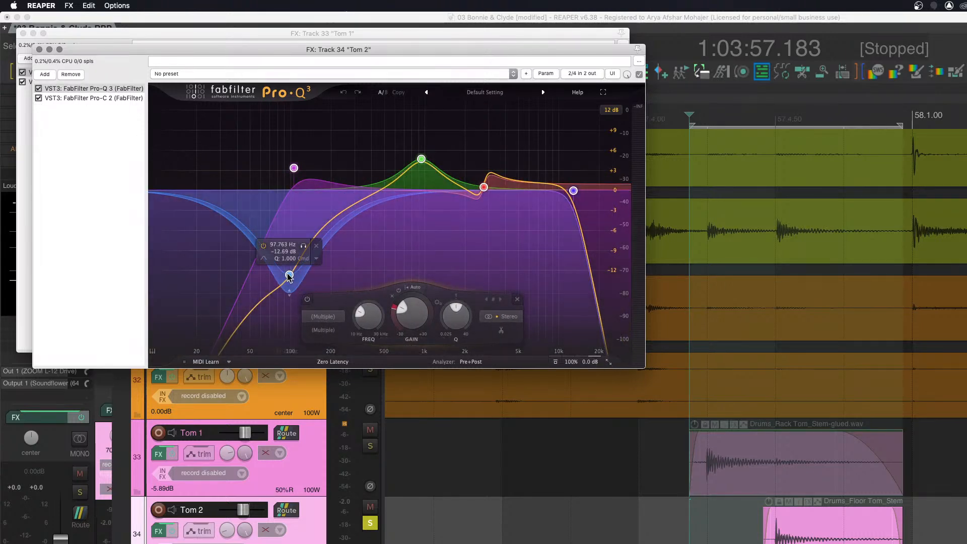
pyautogui.moveTo(288, 276); pyautogui.dragTo(243, 275)
pyautogui.press('space')
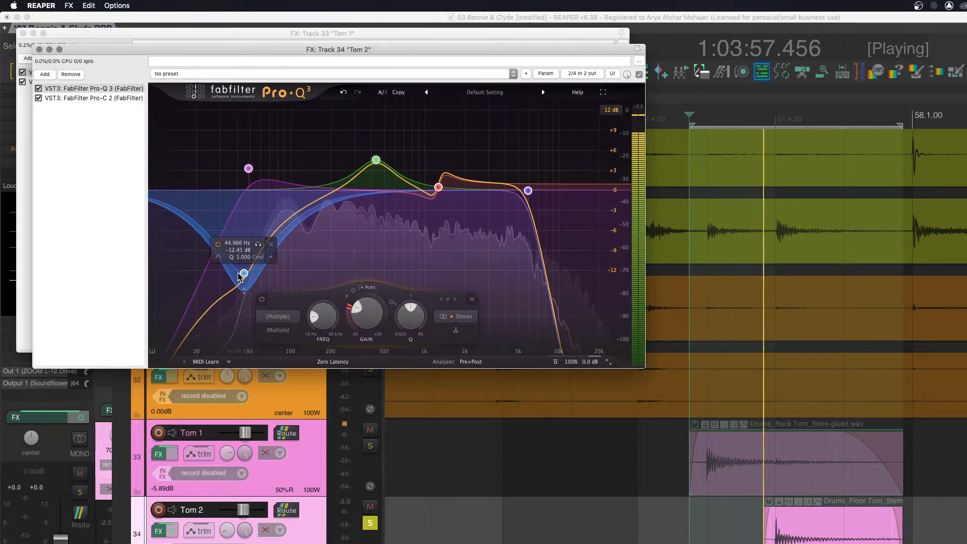
# Compare the two toms by soloing Tom 1 alongside Tom 2, and return to playing Tom 2 alone.
pyautogui.click(369, 446)
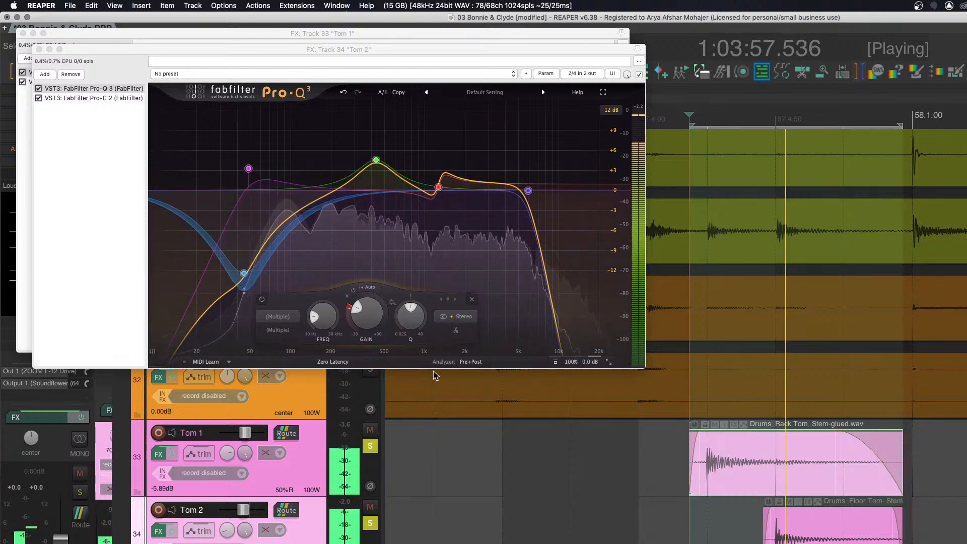
pyautogui.press('space')
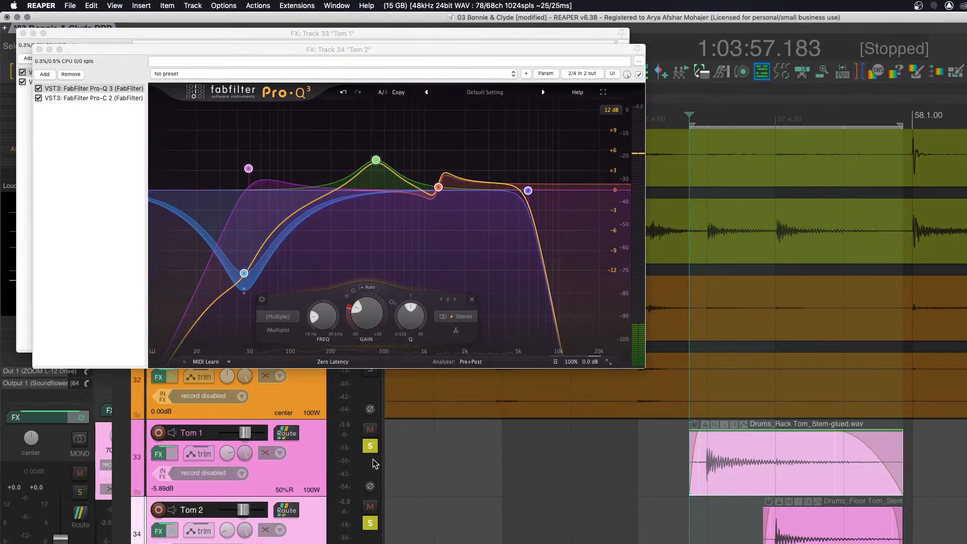
pyautogui.click(372, 446)
pyautogui.press('space')
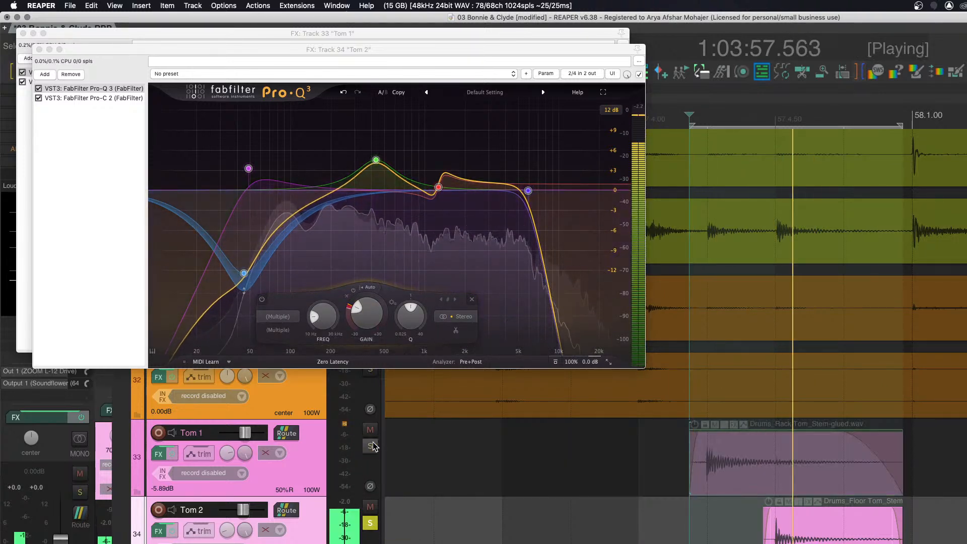
# Shift Tom 2's bands up together with the low dip near 97 Hz at about -2 dB, and set the low cut near 140 Hz.
pyautogui.moveTo(247, 277); pyautogui.dragTo(288, 206)
pyautogui.moveTo(276, 319); pyautogui.dragTo(271, 328)
pyautogui.moveTo(299, 176)
pyautogui.mouseDown()
pyautogui.moveTo(289, 177)
pyautogui.moveTo(311, 180)
pyautogui.mouseUp()
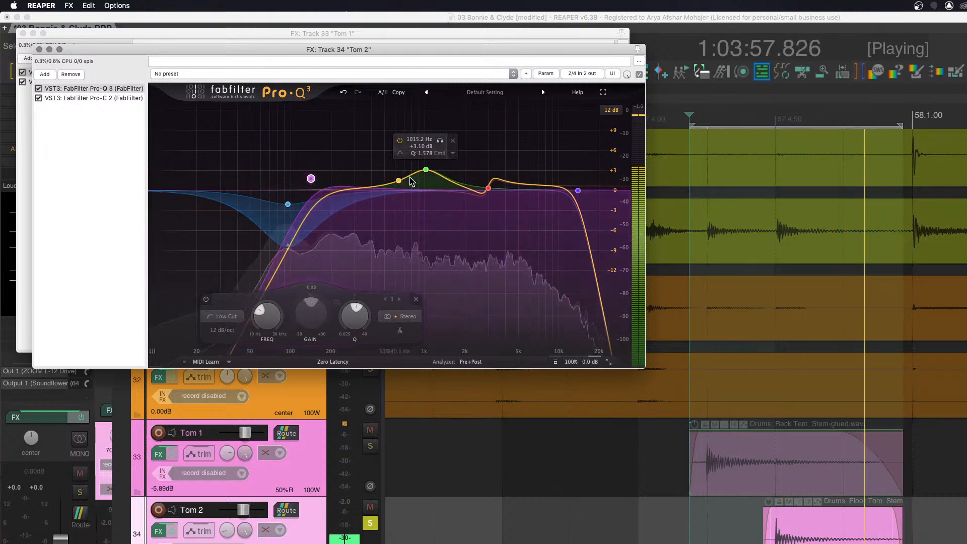
# While comparing with Tom 1, set Tom 2's mid bell to about 512 Hz, +4 dB, and lower the high cut to about 6.5 kHz.
pyautogui.moveTo(426, 170); pyautogui.dragTo(397, 119)
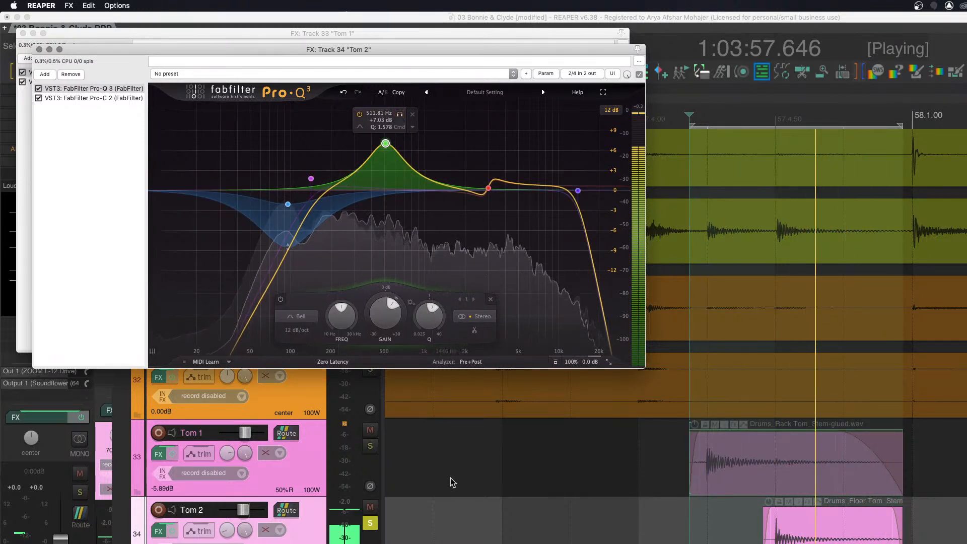
pyautogui.click(368, 443)
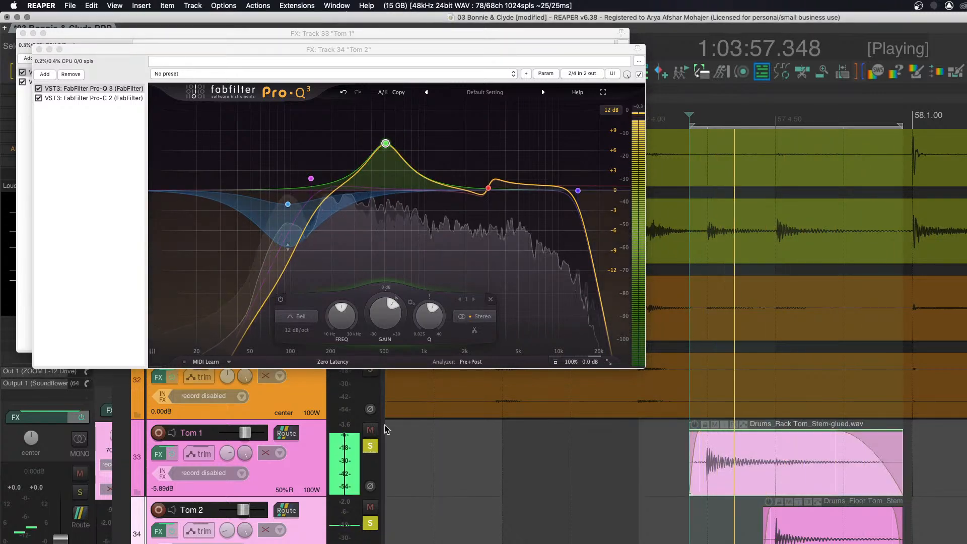
pyautogui.moveTo(386, 145); pyautogui.dragTo(387, 163)
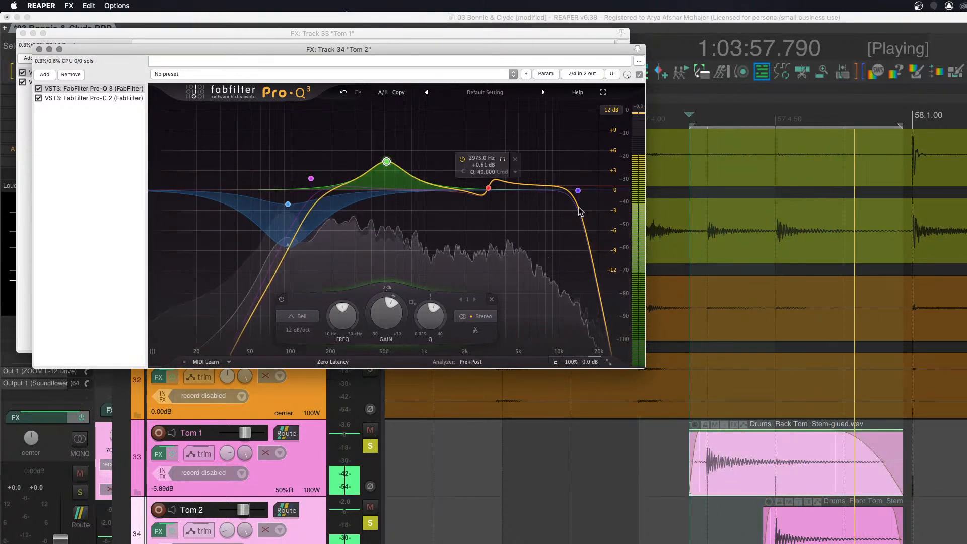
pyautogui.moveTo(582, 195); pyautogui.dragTo(537, 195)
pyautogui.press('space')
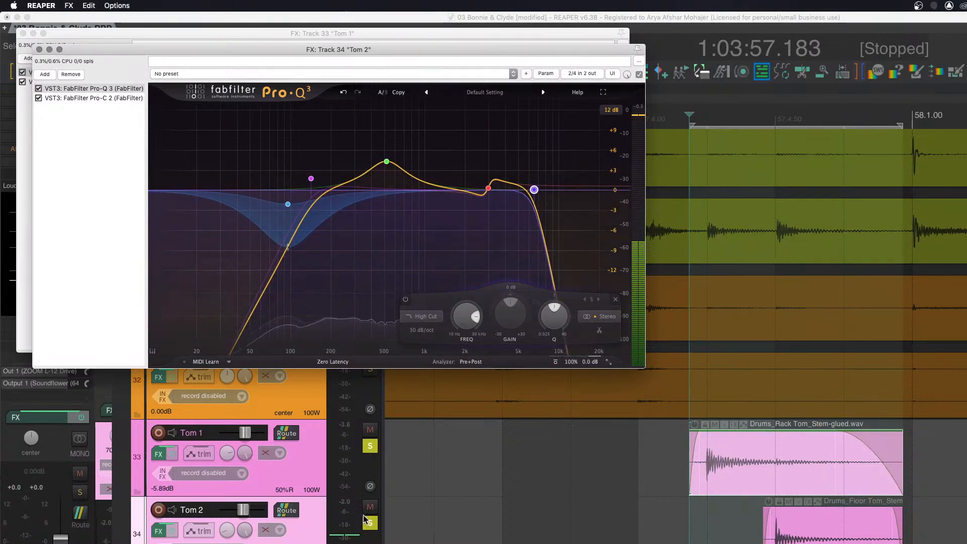
# While playing Tom 2 alone, set its high shelf to about 1.3 kHz, -14 dB, Q 3.5, and its high cut to about 4 kHz.
pyautogui.click(368, 522)
pyautogui.press('space')
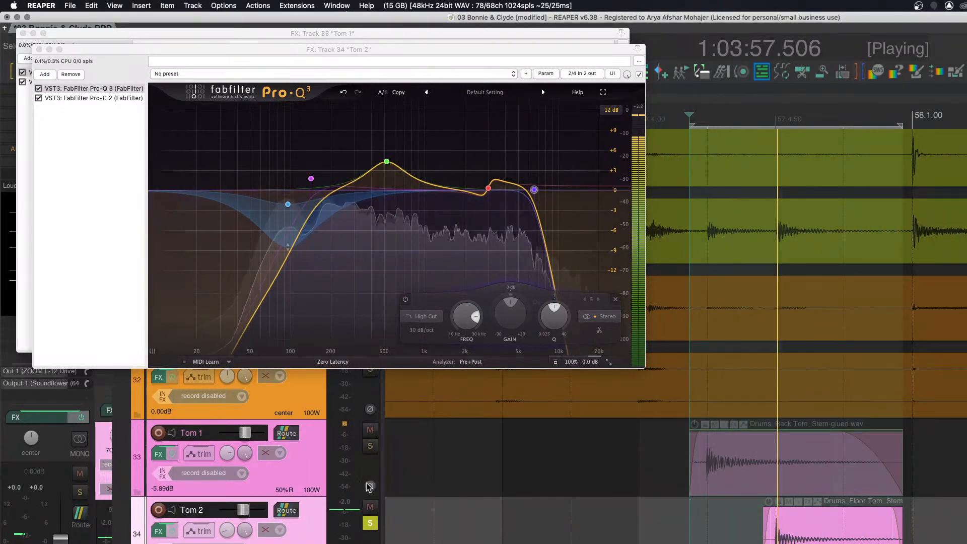
pyautogui.click(489, 188)
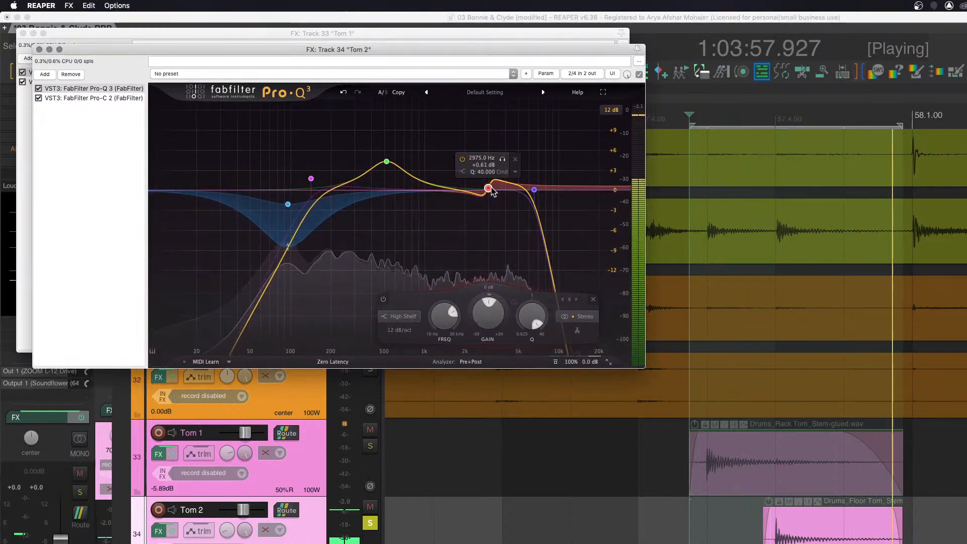
pyautogui.moveTo(491, 188); pyautogui.dragTo(444, 290)
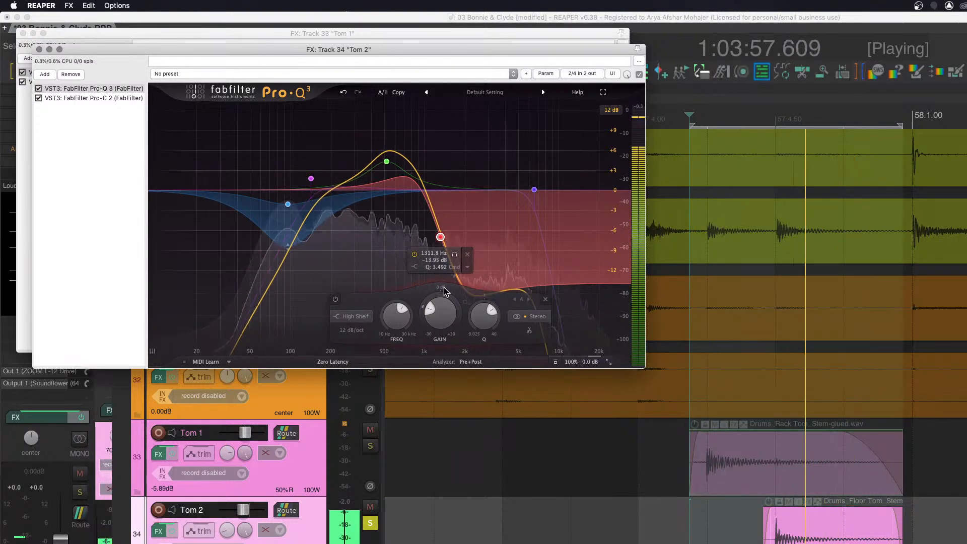
pyautogui.moveTo(531, 192); pyautogui.dragTo(505, 190)
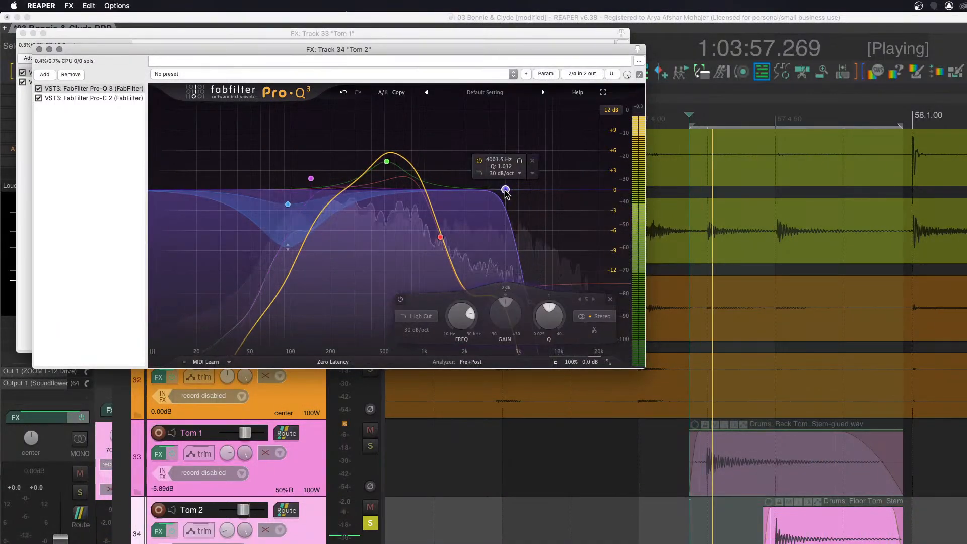
pyautogui.press('space')
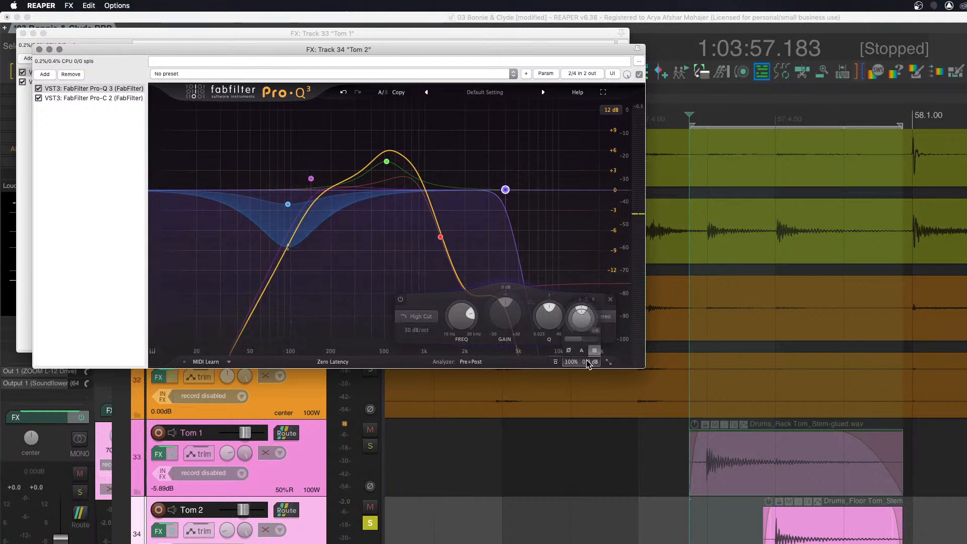
# Raise Tom 2's EQ output level to +7.1 dB and, against the soloed Tom 1, set Tom 2's track volume to -7.67 dB.
pyautogui.moveTo(584, 324)
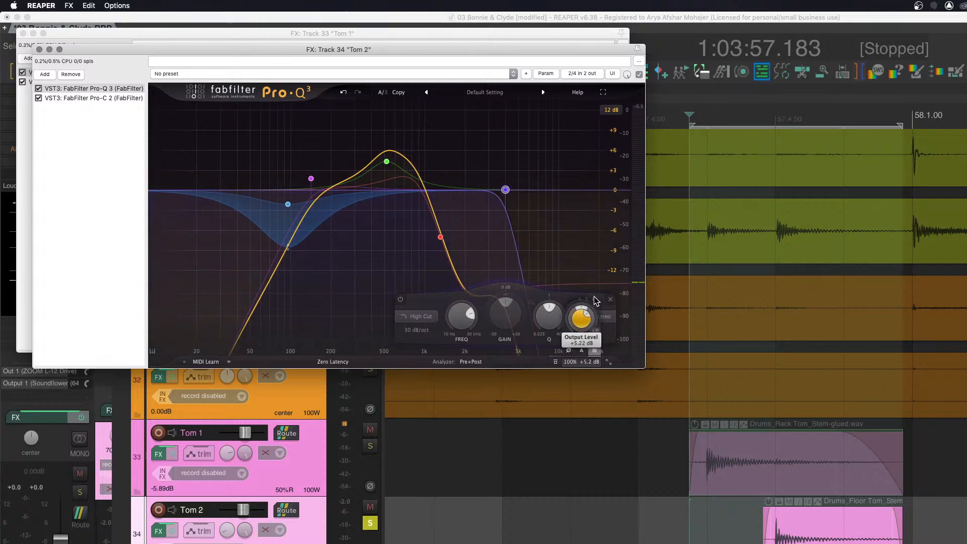
pyautogui.scroll(2, 594, 297)
pyautogui.press('space')
pyautogui.click(370, 446)
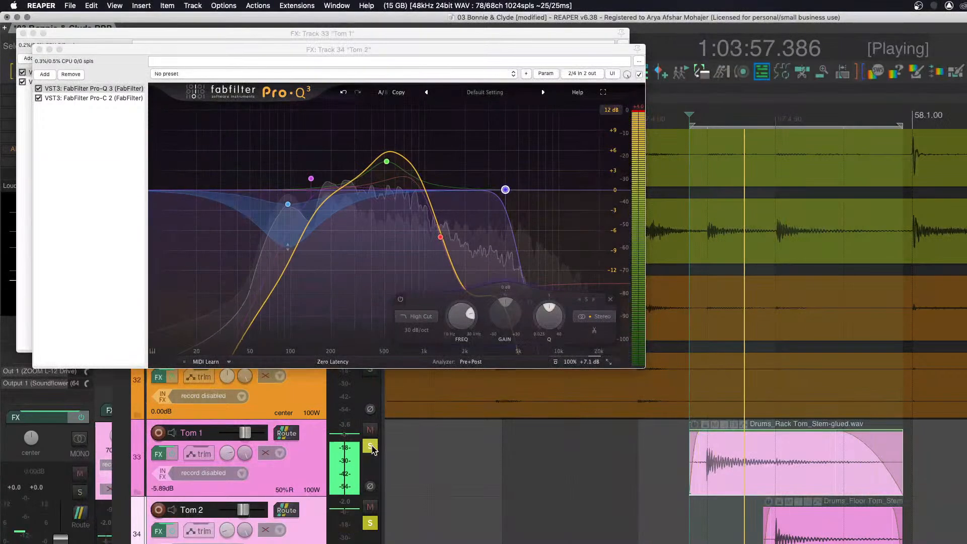
pyautogui.moveTo(552, 332)
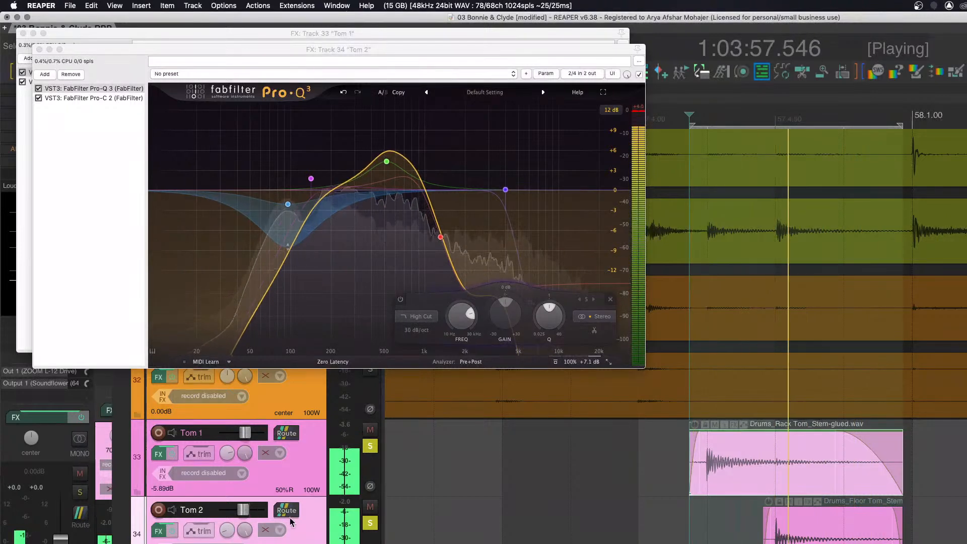
pyautogui.moveTo(243, 509); pyautogui.dragTo(244, 508)
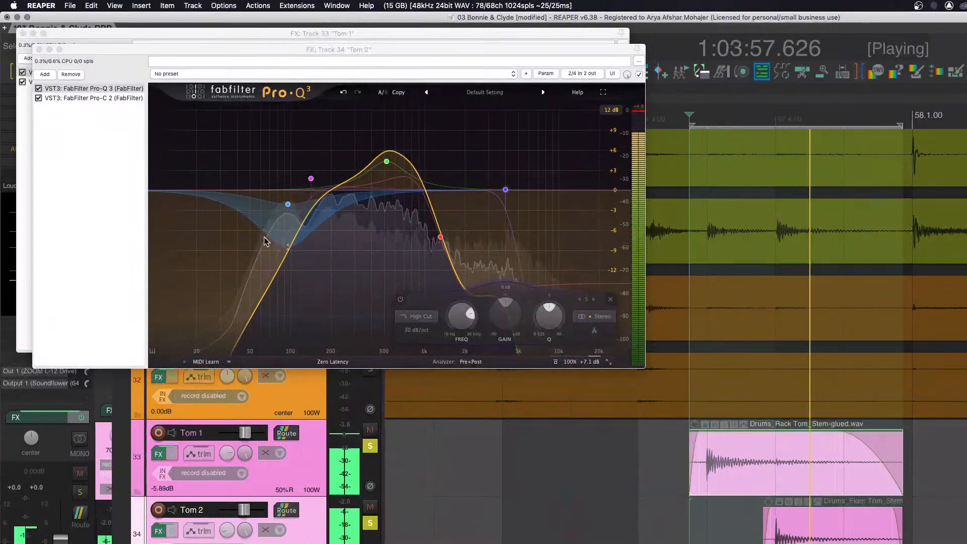
pyautogui.click(39, 49)
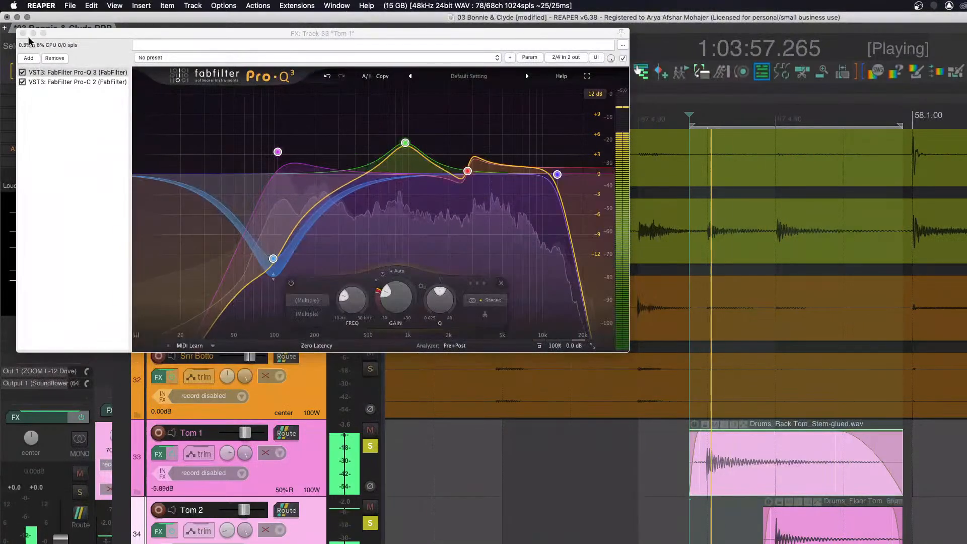
pyautogui.click(24, 33)
# Clear the track solos and loop the full drums from bar 57.1.00 to about 1:03:59.7.
pyautogui.scroll(-5, 387, 456)
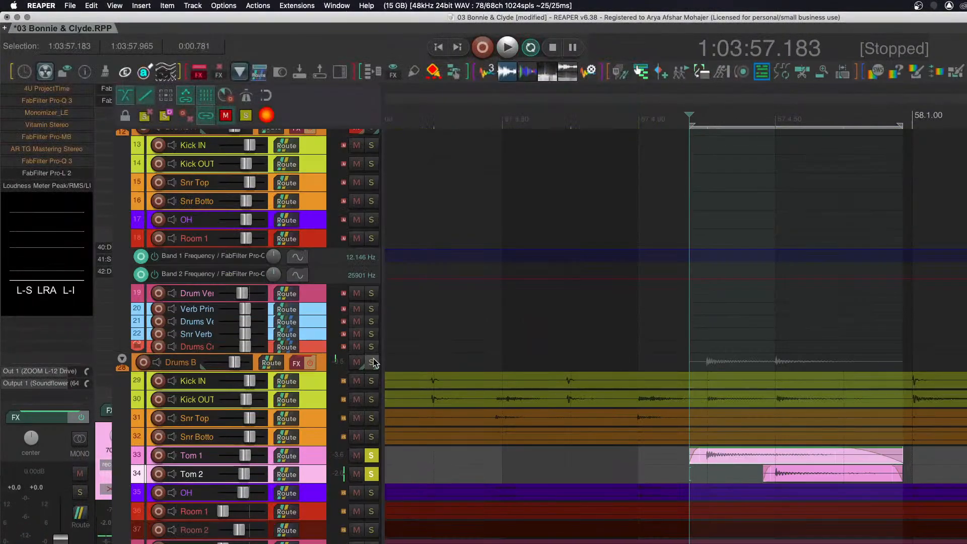
pyautogui.click(374, 363)
pyautogui.scroll(-6, 516, 466)
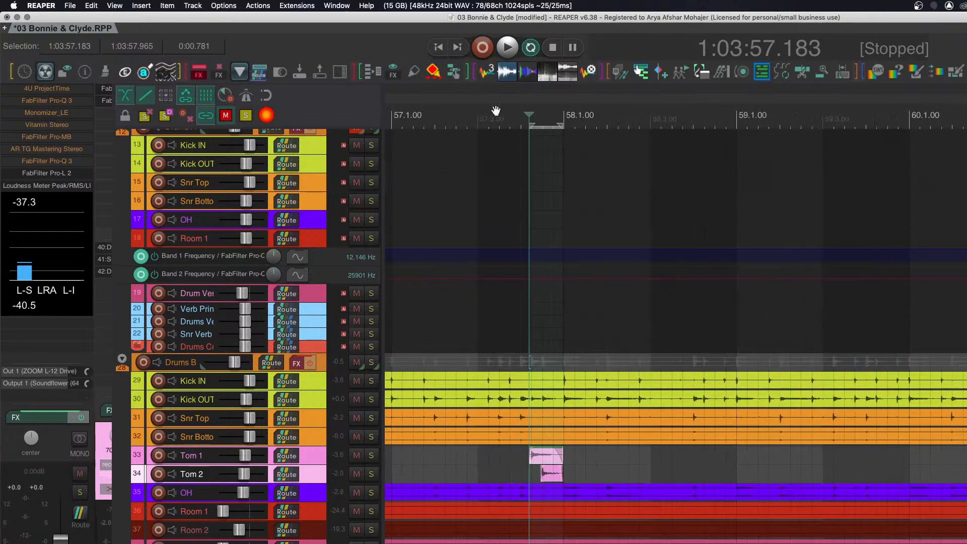
pyautogui.keyDown('shift'); pyautogui.click(391, 120); pyautogui.keyUp('shift')
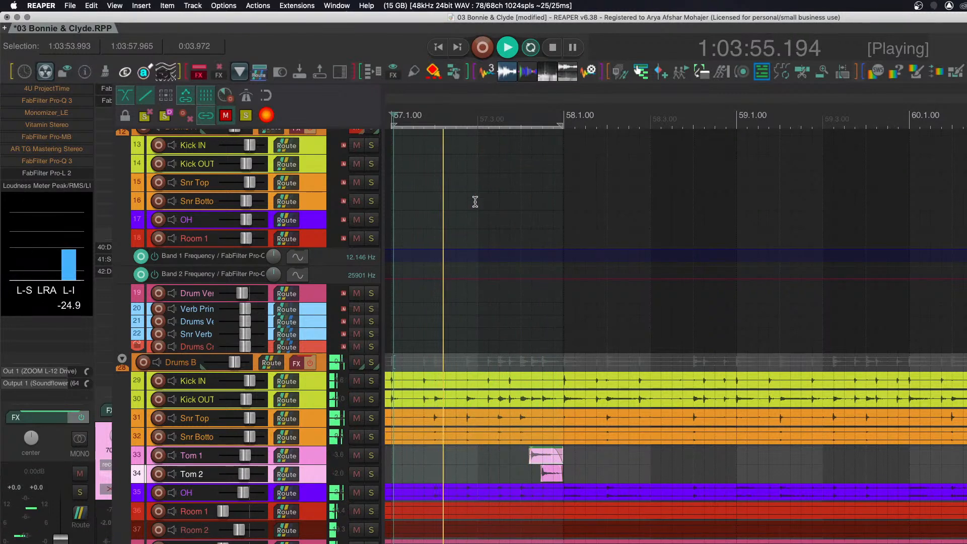
pyautogui.moveTo(561, 125); pyautogui.dragTo(675, 129)
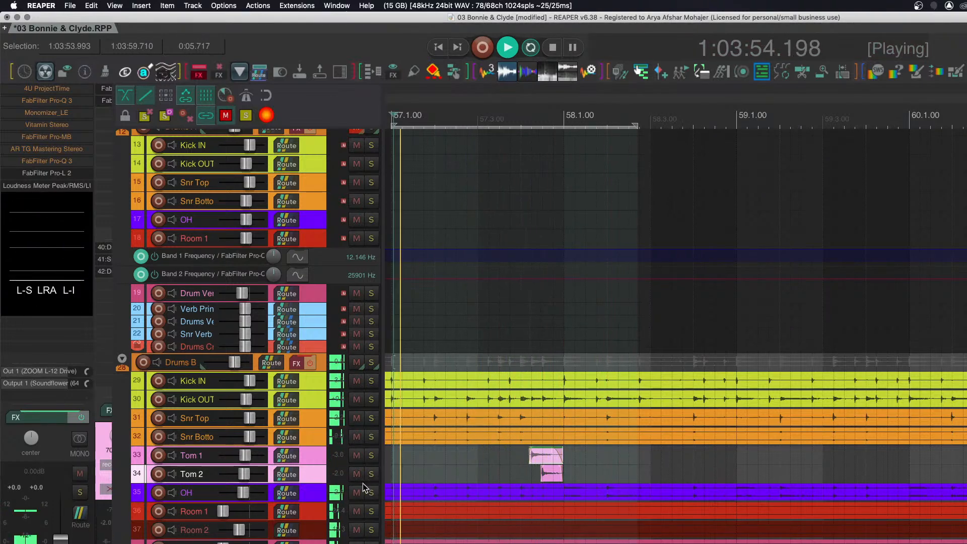
# In Tom 2's EQ, flatten the mid bell to about 0 dB and set the low dip to about 123 Hz, -2.67 dB.
pyautogui.press('f')
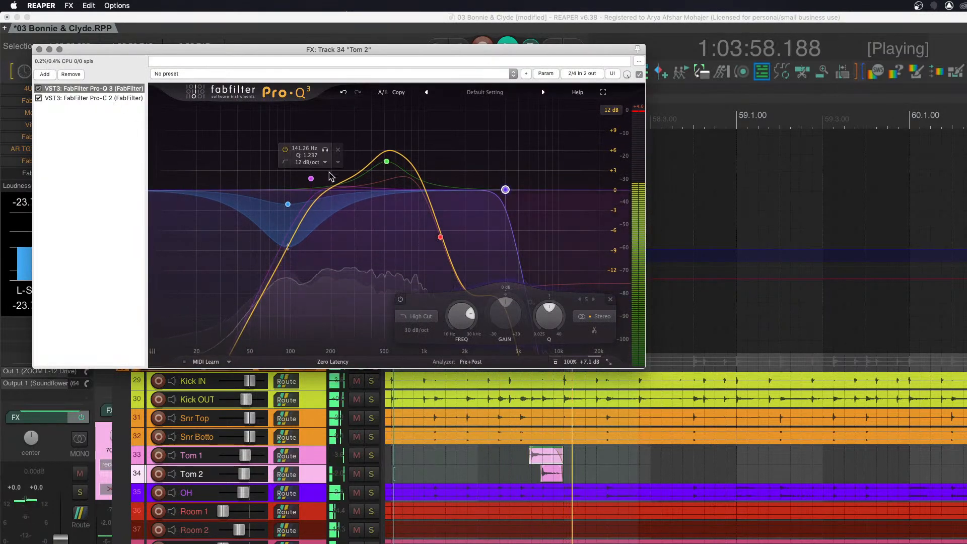
pyautogui.click(321, 476)
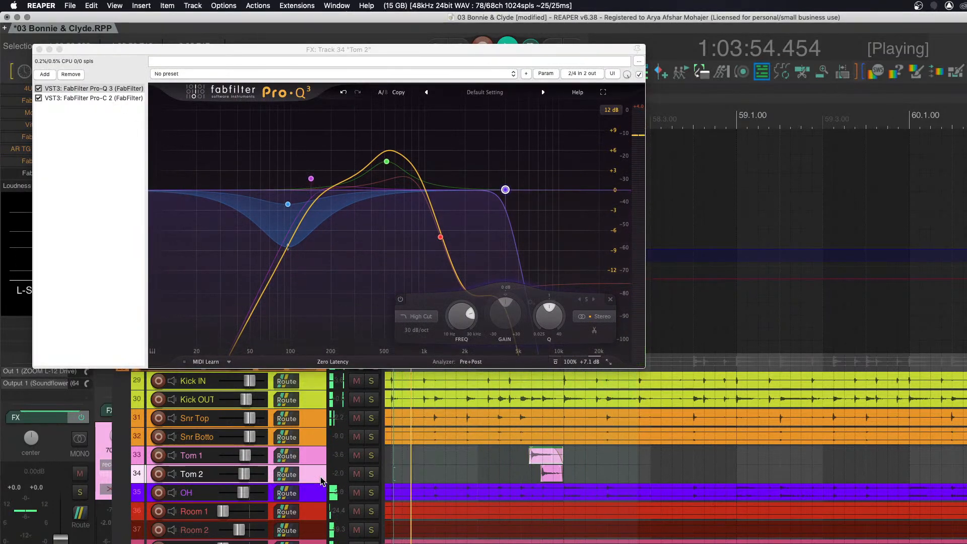
pyautogui.press('`')
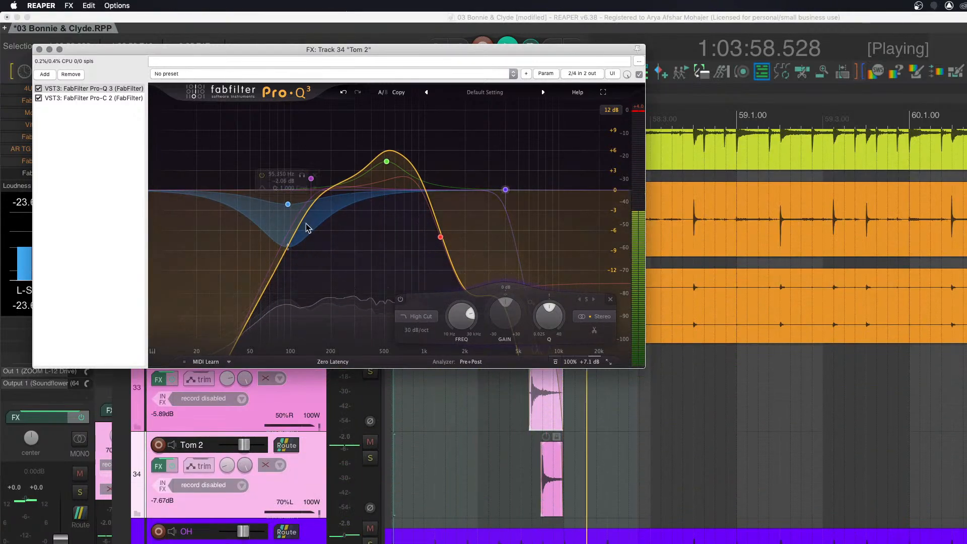
pyautogui.moveTo(386, 162); pyautogui.dragTo(384, 180)
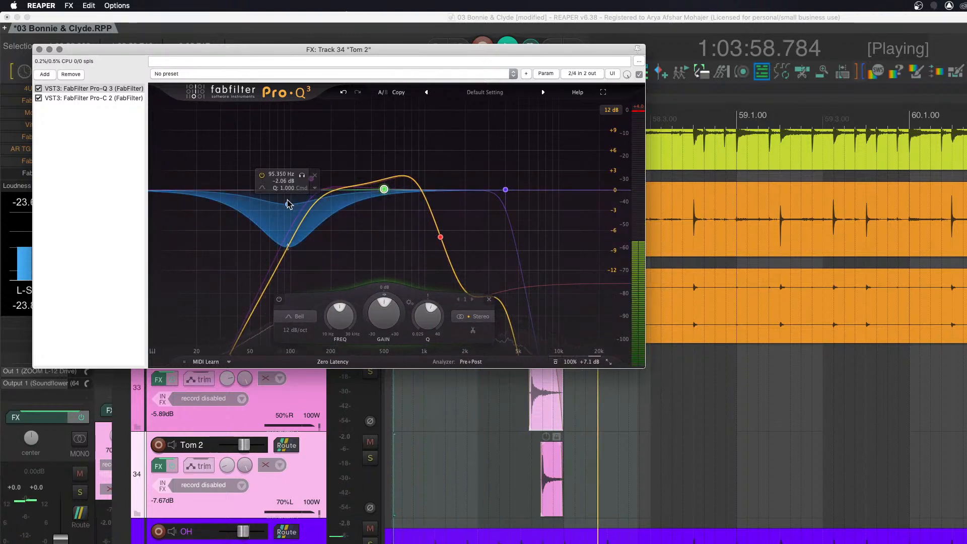
pyautogui.moveTo(288, 203); pyautogui.dragTo(302, 208)
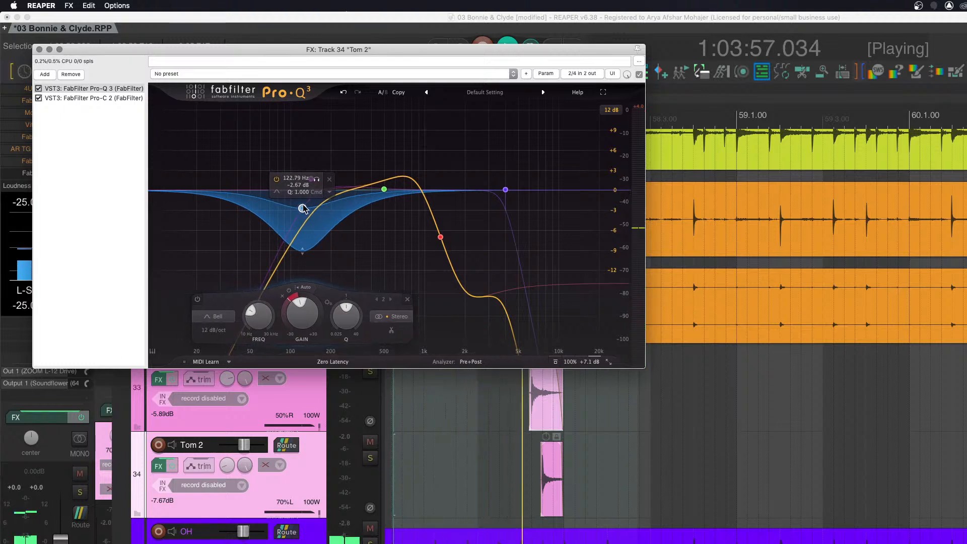
pyautogui.press('space')
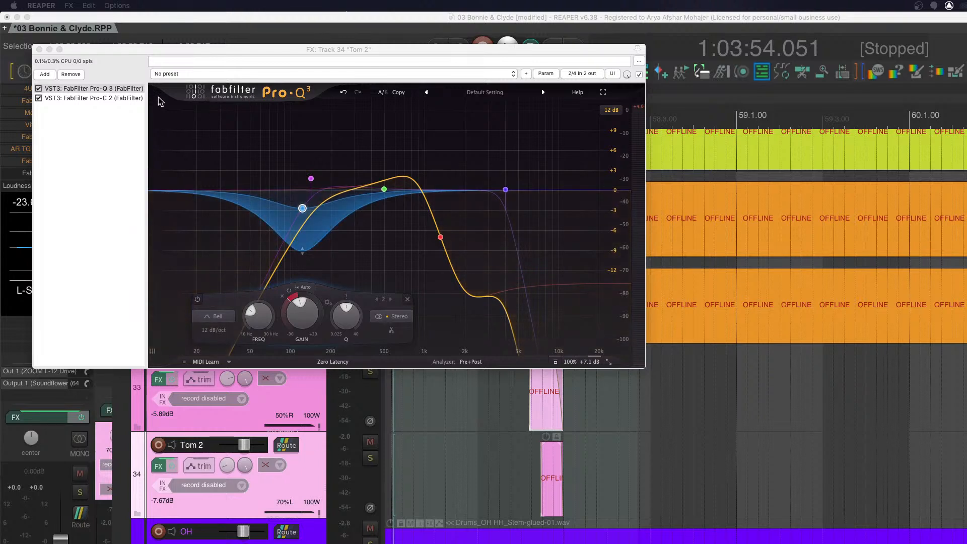
pyautogui.moveTo(182, 50); pyautogui.dragTo(739, 235)
pyautogui.click(595, 233)
# Play the full drum mix through the tom fill before bar 58 to check how the toms sit.
pyautogui.scroll(-5, 608, 392)
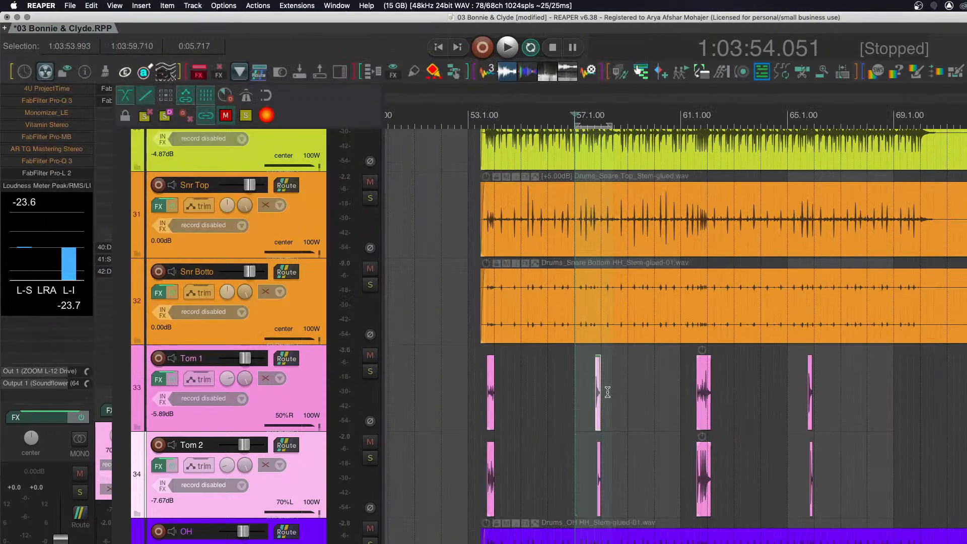
pyautogui.press('space')
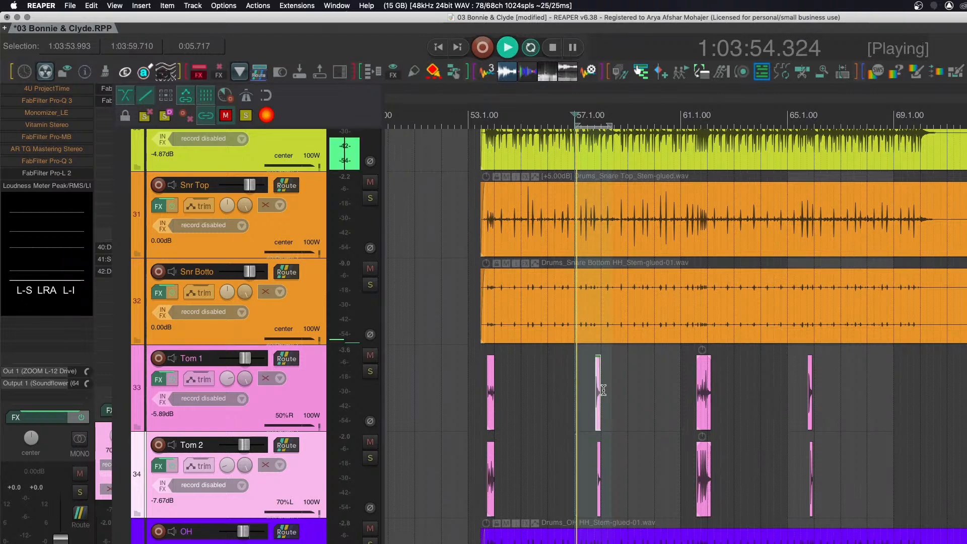
pyautogui.scroll(1, 608, 396)
pyautogui.scroll(5, 608, 396)
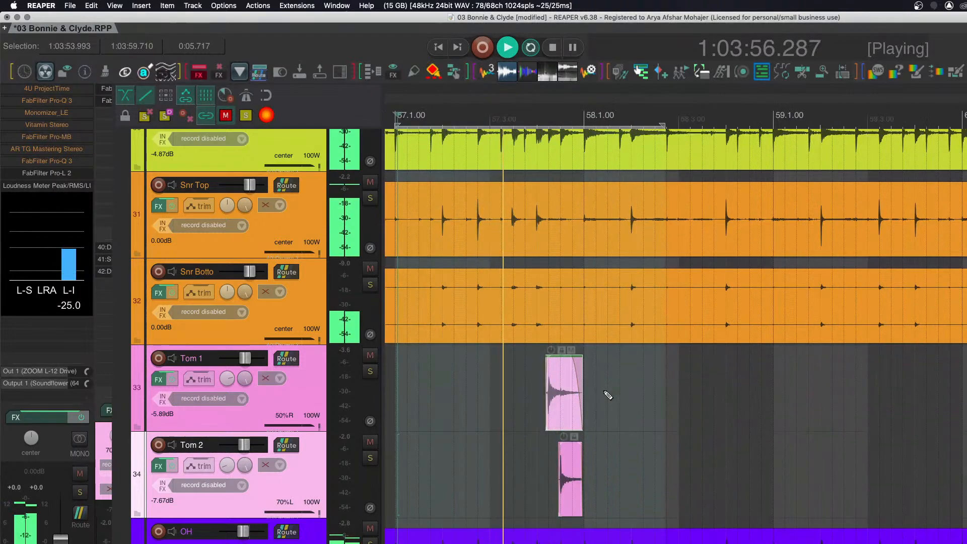
pyautogui.press('space')
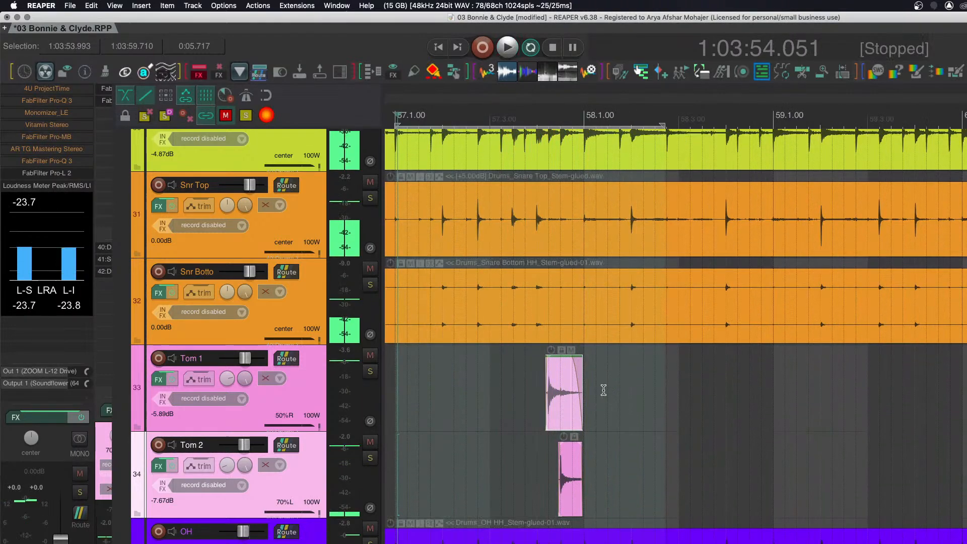
pyautogui.click(533, 382)
pyautogui.press('space')
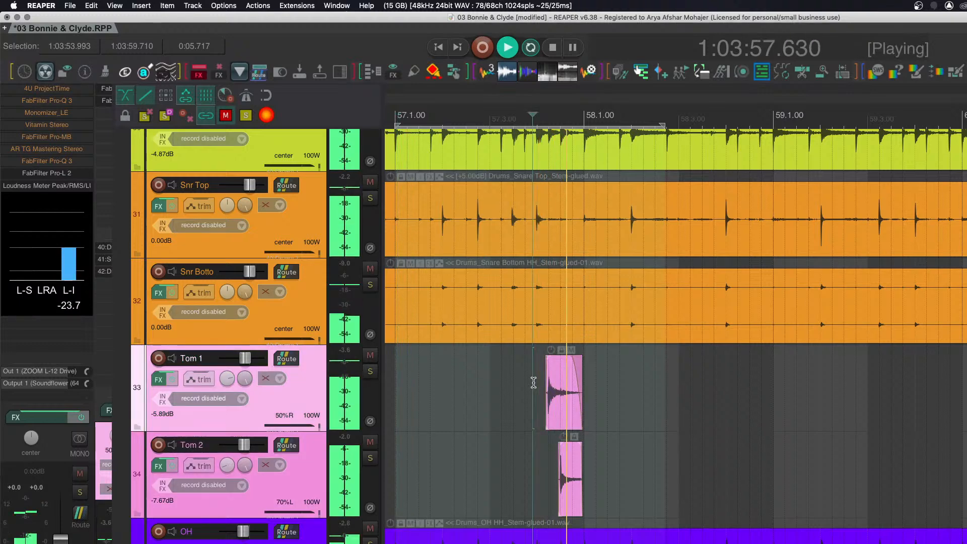
# Solo Tom 1 and listen to its hit in the fill before bar 58.
pyautogui.press('space')
pyautogui.click(370, 373)
pyautogui.press('space')
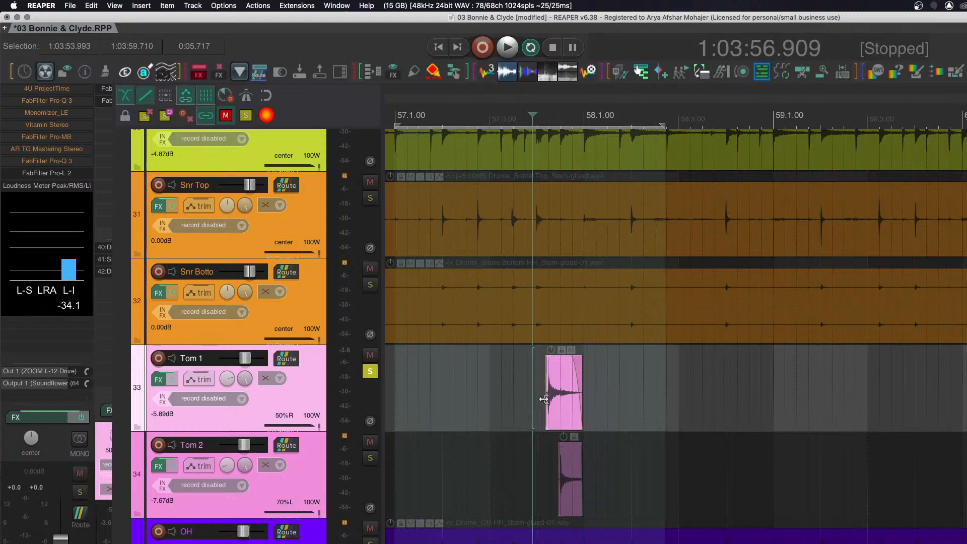
pyautogui.scroll(5, 544, 399)
pyautogui.press('space')
pyautogui.press('space')
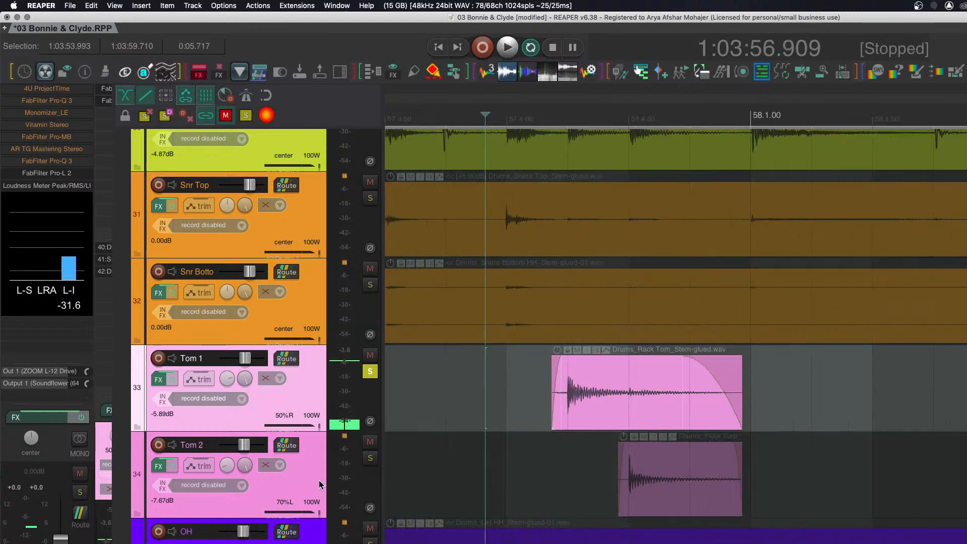
# Solo Tom 2 instead of Tom 1 and loop the tom fill from about 1:03:57.0 to 1:03:58.6.
pyautogui.click(370, 459)
pyautogui.press('space')
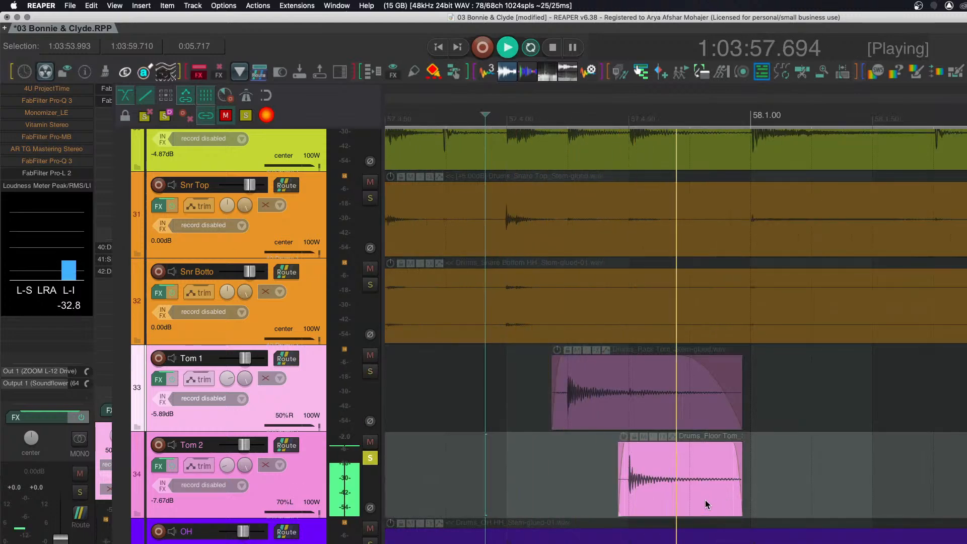
pyautogui.scroll(-3, 500, 485)
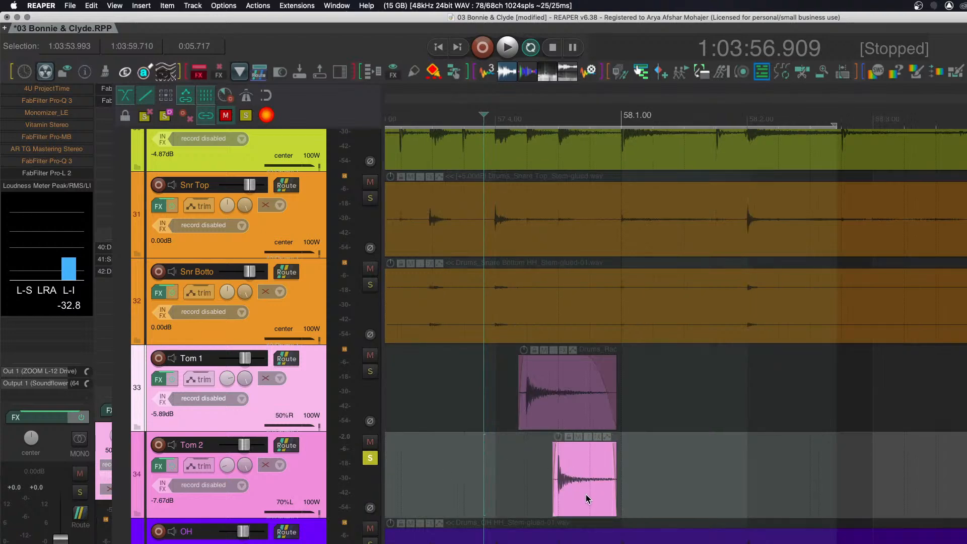
pyautogui.moveTo(505, 372); pyautogui.dragTo(695, 377)
pyautogui.press('space')
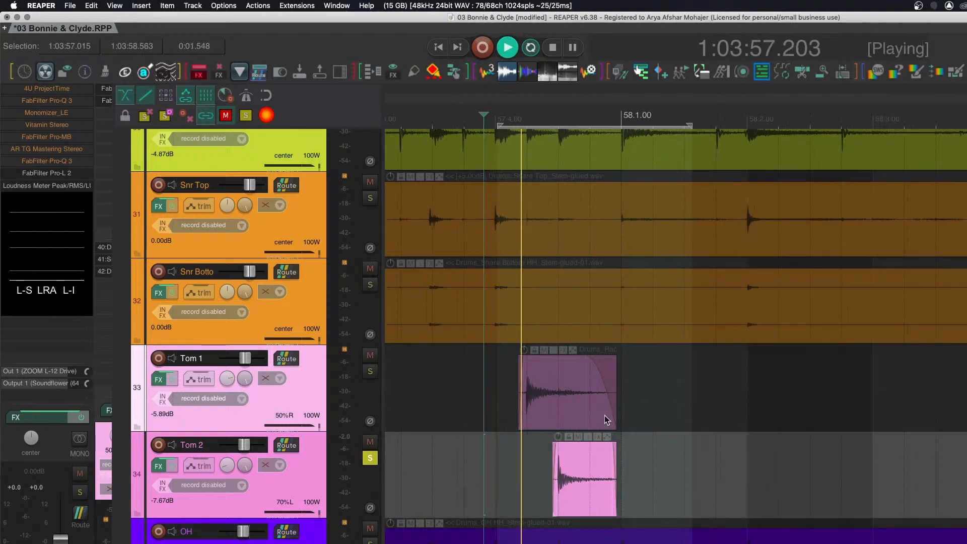
# In Tom 2's EQ, move the low dip up past the mid bell's frequency and set the low cut to about 147 Hz, Q 0.852.
pyautogui.click(283, 490)
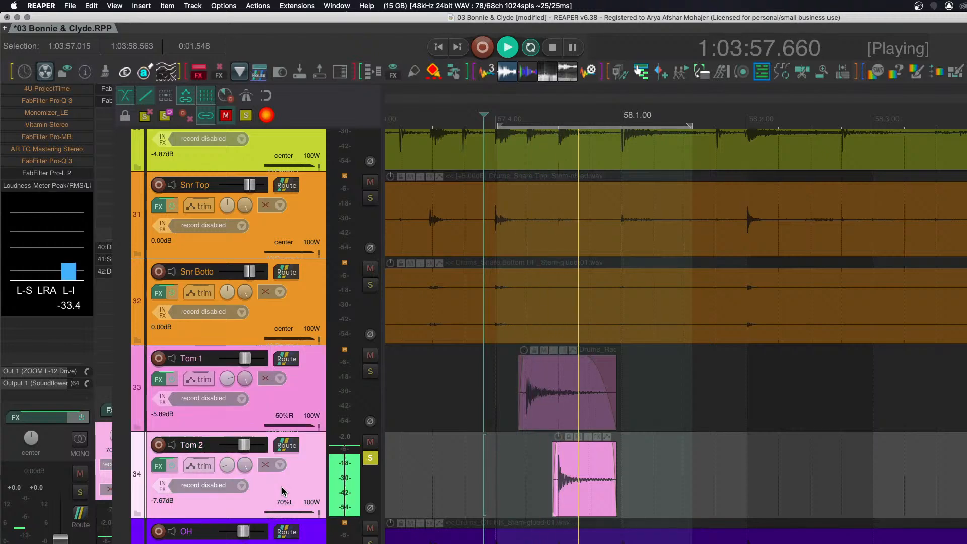
pyautogui.click(158, 466)
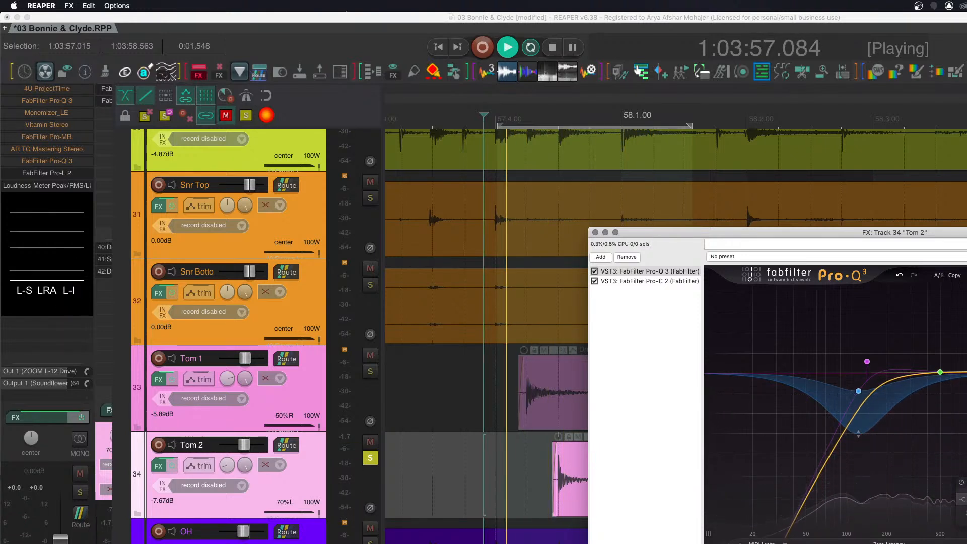
pyautogui.moveTo(857, 393); pyautogui.dragTo(867, 361)
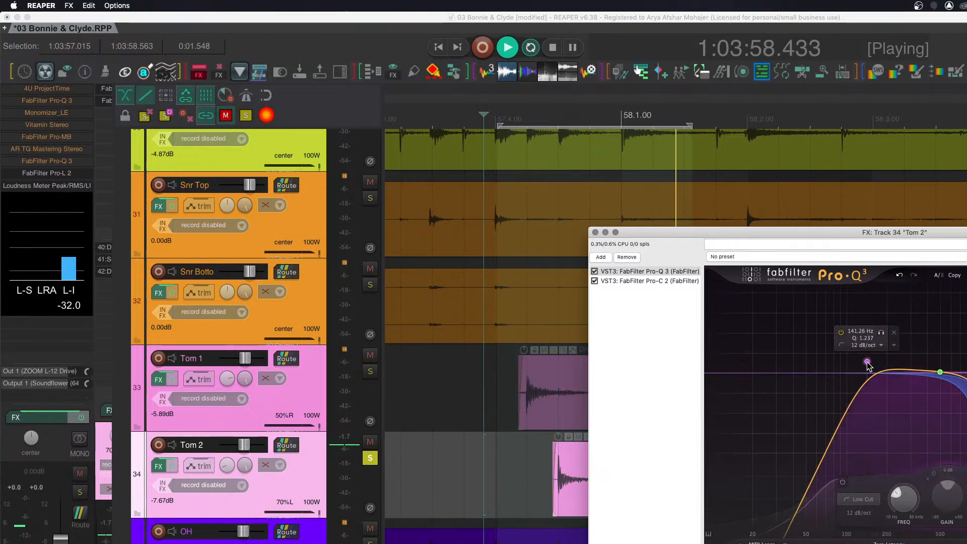
pyautogui.moveTo(867, 361); pyautogui.dragTo(870, 381)
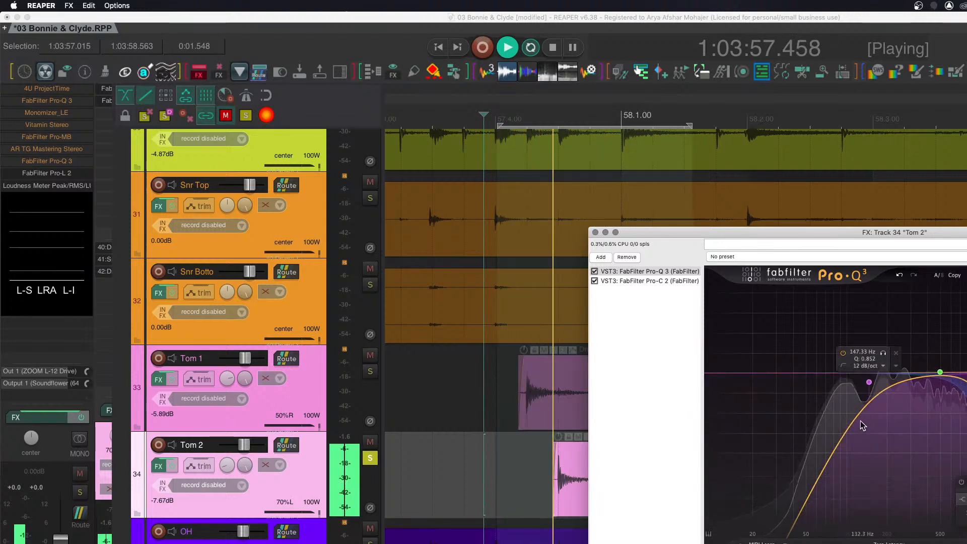
pyautogui.moveTo(861, 422)
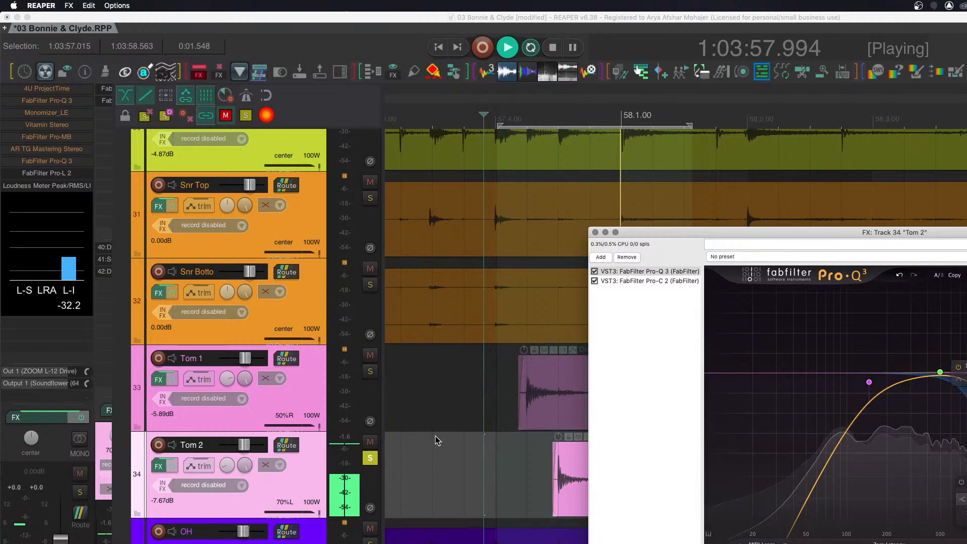
# Solo Tom 1 alongside Tom 2 and play the looped fill before bar 58.
pyautogui.press('space')
pyautogui.click(370, 372)
pyautogui.press('space')
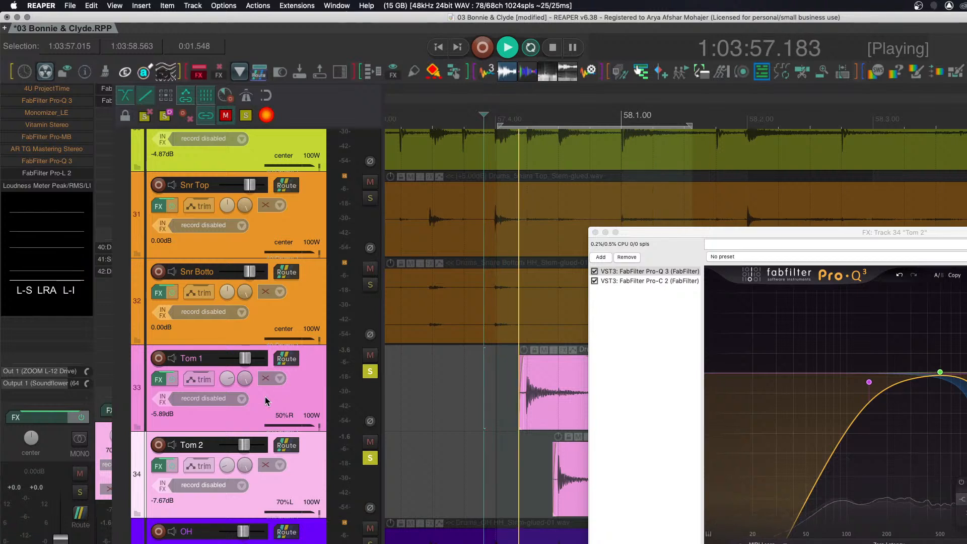
# Set Tom 1's volume to -3.24 dB and Tom 2's to -5.58 dB, ending with playback stopped and the Tom 2 effects closed.
pyautogui.moveTo(244, 360); pyautogui.dragTo(249, 361)
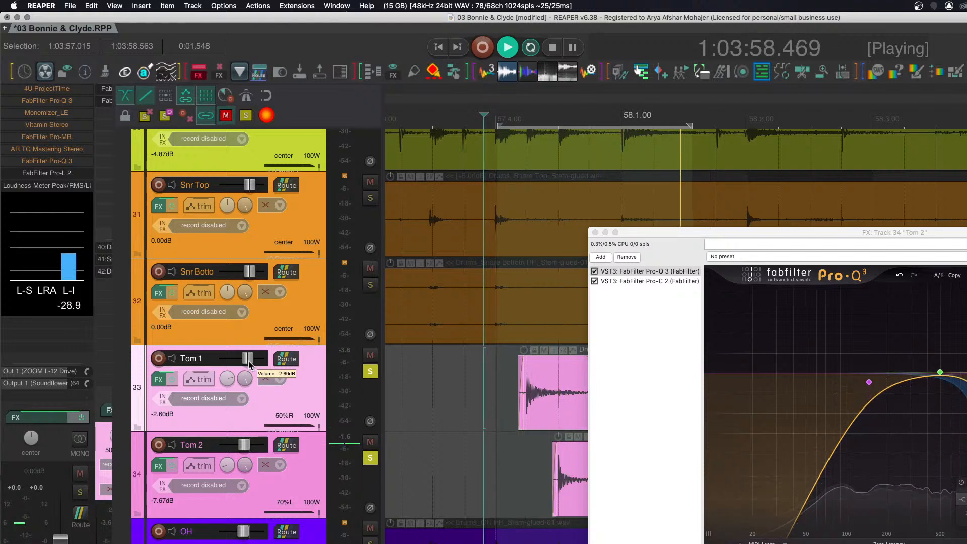
pyautogui.moveTo(248, 361); pyautogui.dragTo(248, 361)
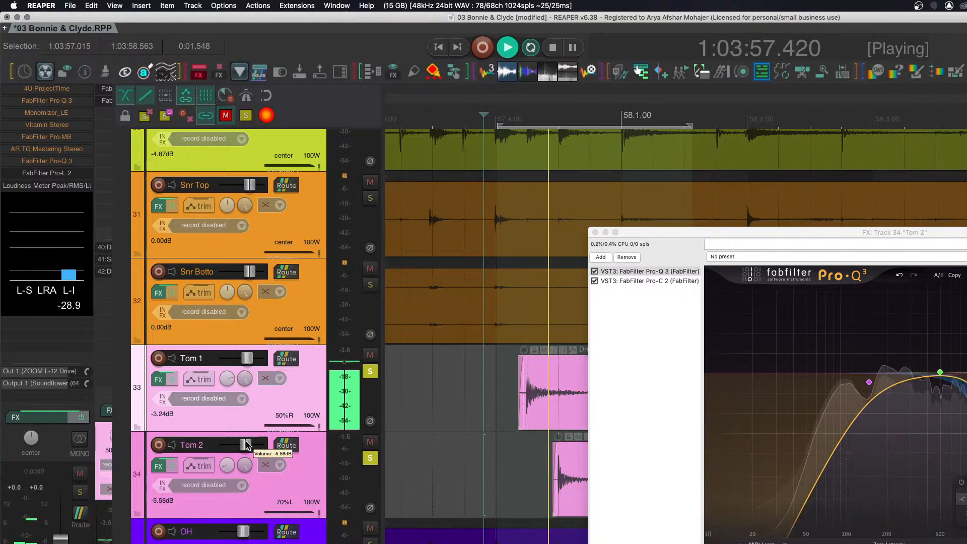
pyautogui.moveTo(244, 445); pyautogui.dragTo(247, 445)
pyautogui.press('space')
pyautogui.click(595, 232)
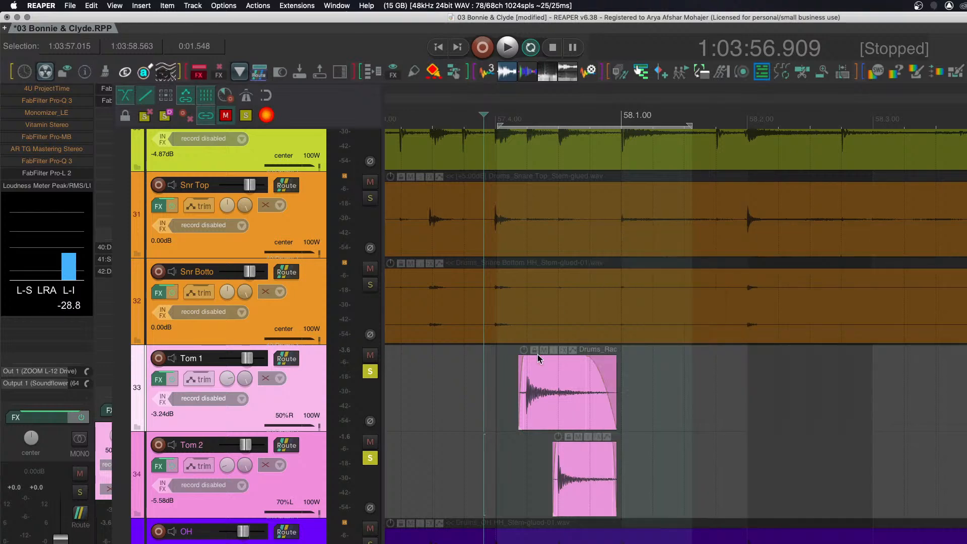
# Solo the Drums bus instead of the two toms and play the drums through the bar 58 fill without the time selection.
pyautogui.scroll(-5, 492, 376)
pyautogui.scroll(-4, 491, 377)
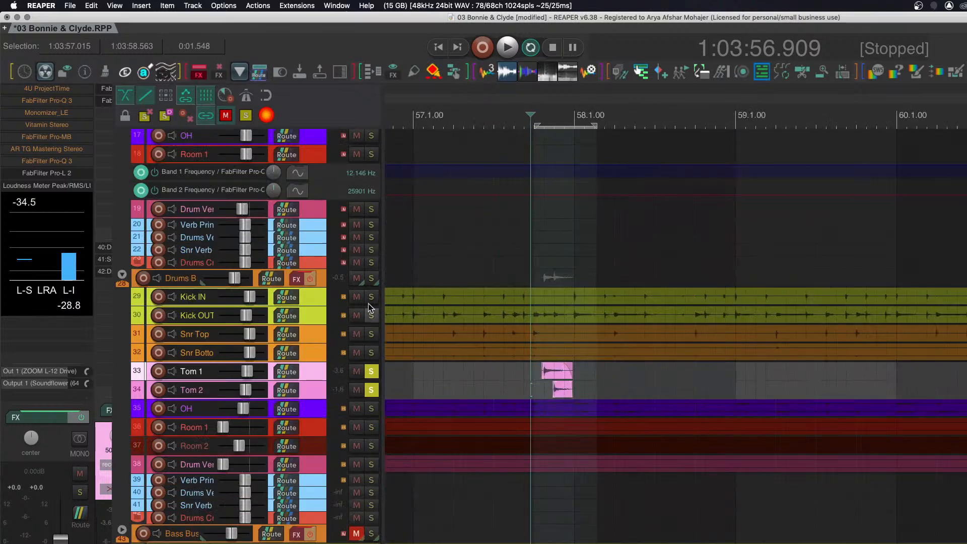
pyautogui.click(374, 279)
pyautogui.hscroll(-3, 541, 356)
pyautogui.click(371, 372)
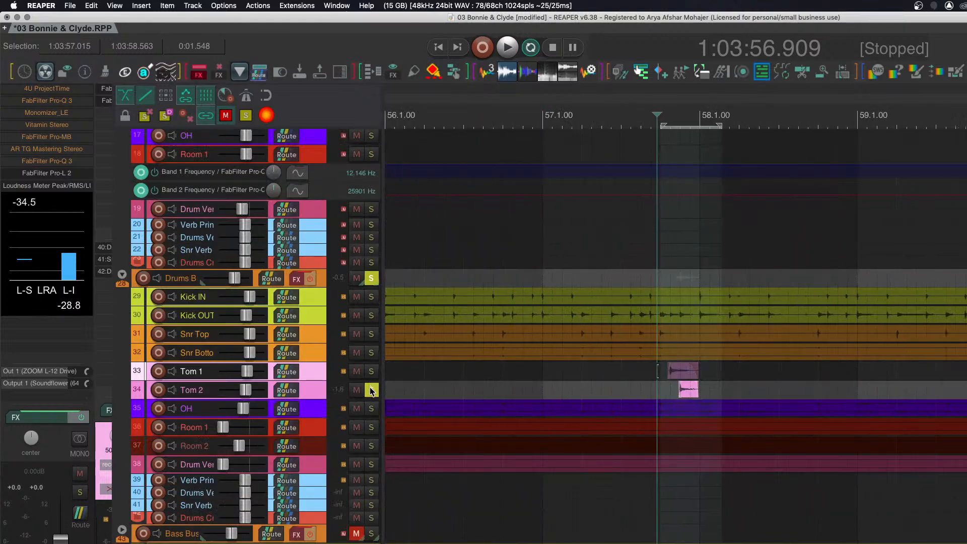
pyautogui.click(371, 390)
pyautogui.click(460, 278)
pyautogui.press('space')
pyautogui.scroll(-3, 482, 341)
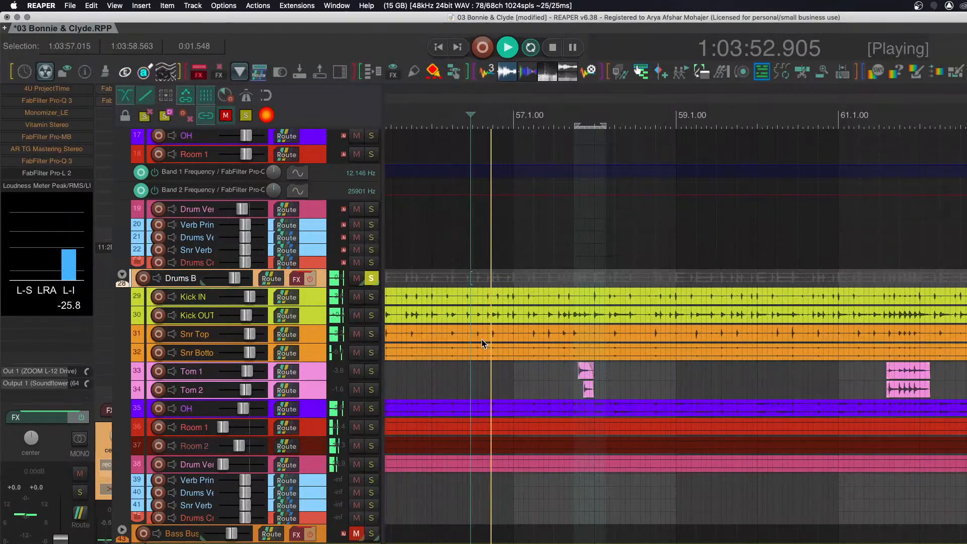
pyautogui.press('Escape')
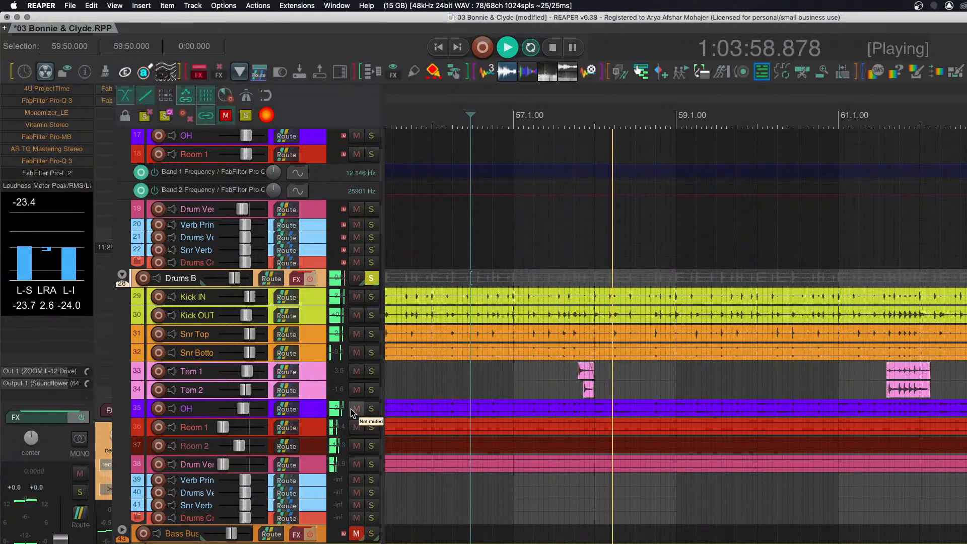
# Solo Room 2 within the drums, raise its volume slightly, and return it to the full drum mix.
pyautogui.click(376, 450)
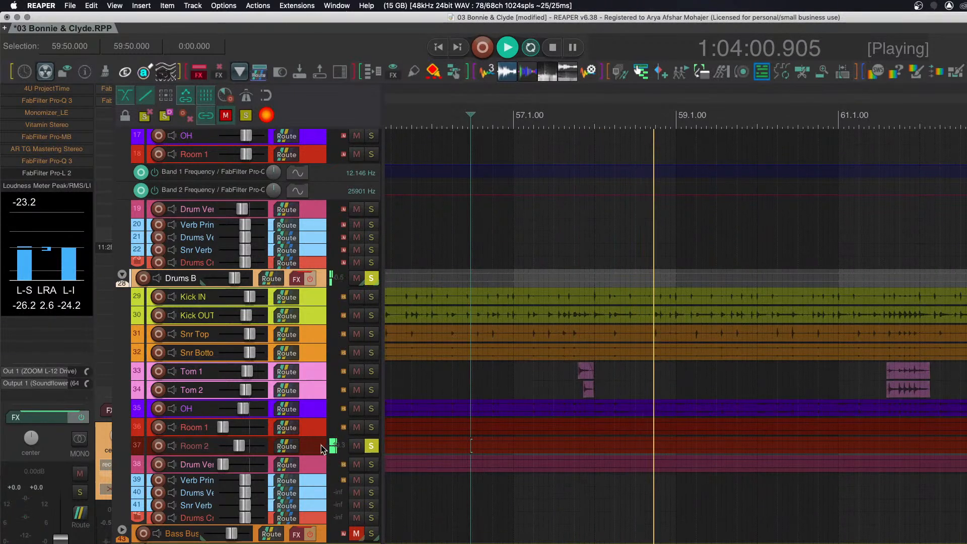
pyautogui.press('`')
pyautogui.moveTo(242, 436)
pyautogui.mouseDown()
pyautogui.moveTo(257, 436)
pyautogui.moveTo(246, 437)
pyautogui.mouseUp()
pyautogui.click(366, 450)
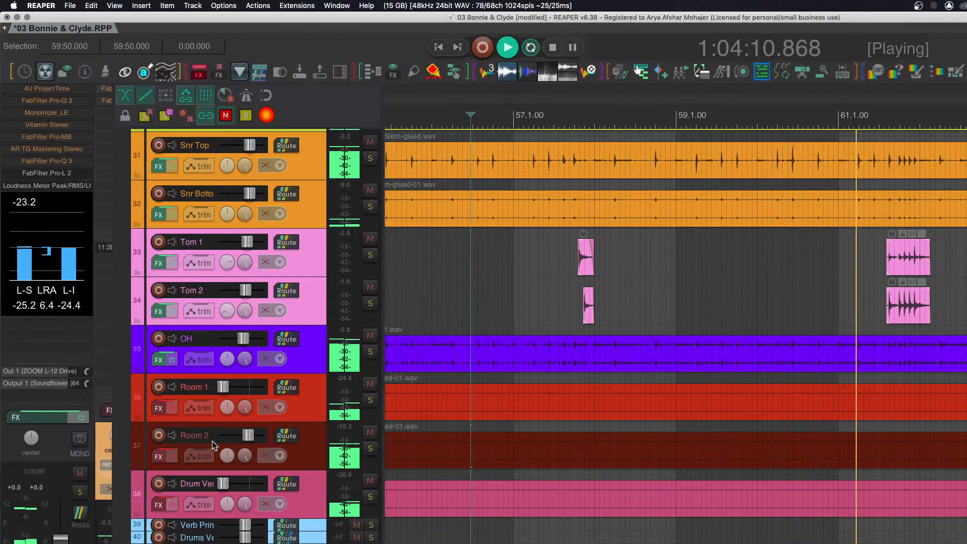
# Add a 12 dB/oct low cut at 141.79 Hz, Q 0.828, in Room 2's Pro-Q 3 and replay the drums.
pyautogui.click(157, 456)
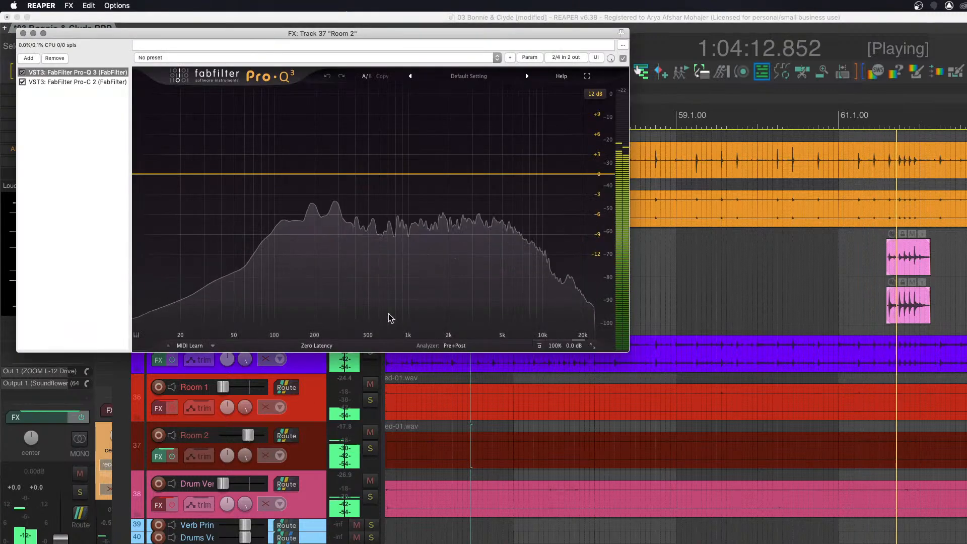
pyautogui.doubleClick(150, 174)
pyautogui.moveTo(150, 174); pyautogui.dragTo(296, 186)
pyautogui.press('space')
pyautogui.press('space')
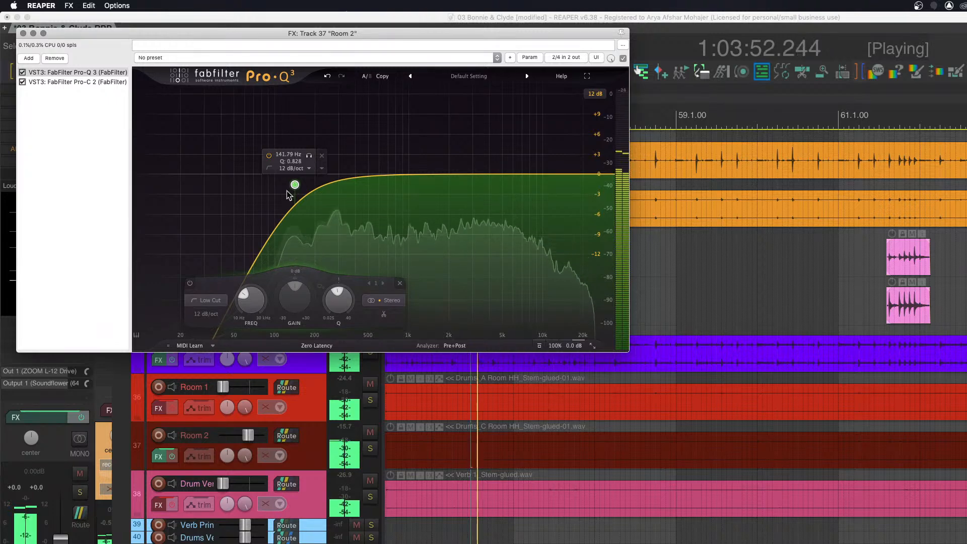
# Remove the Pro-C 2 compressor from Room 2, then stop playback and close the track's effects.
pyautogui.click(51, 82)
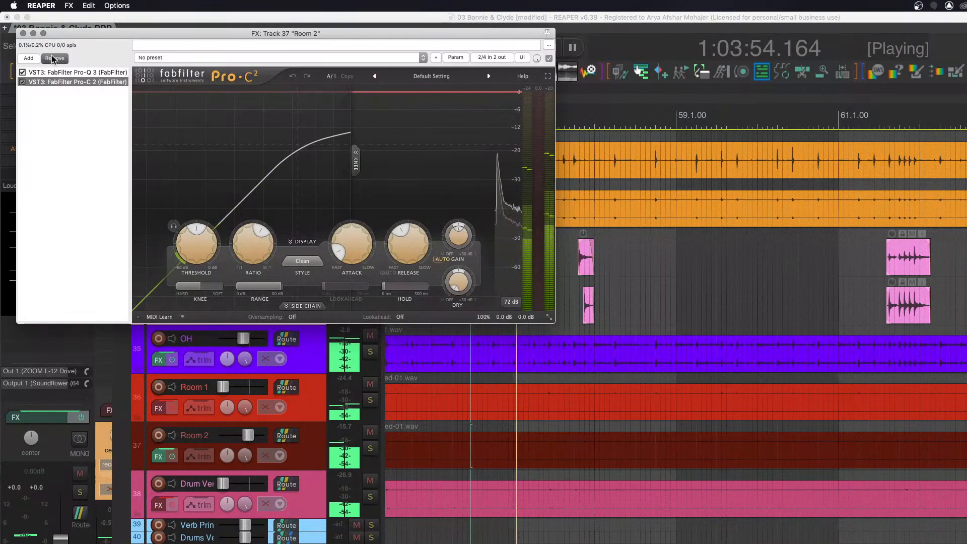
pyautogui.press('Delete')
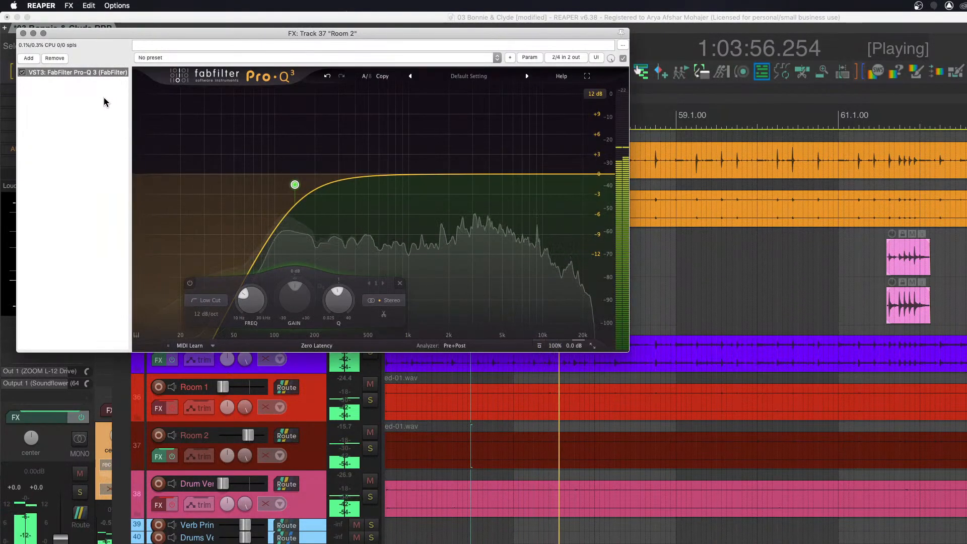
pyautogui.press('space')
pyautogui.click(23, 34)
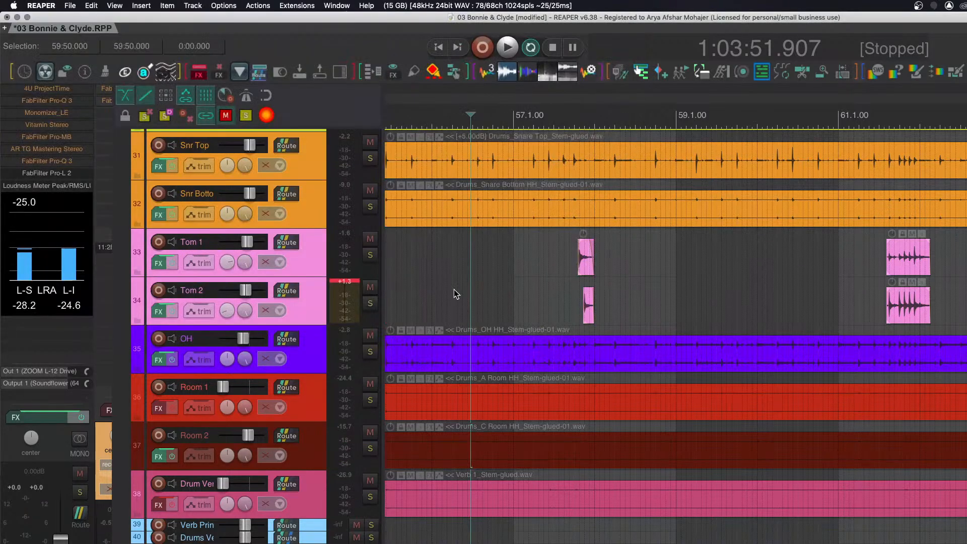
# Select the whole section's drum items, set the time selection to them from 1:03:39.961 to 1:04:54.188, and play it.
pyautogui.hscroll(-5, 454, 289)
pyautogui.scroll(-3, 397, 287)
pyautogui.scroll(5, 336, 283)
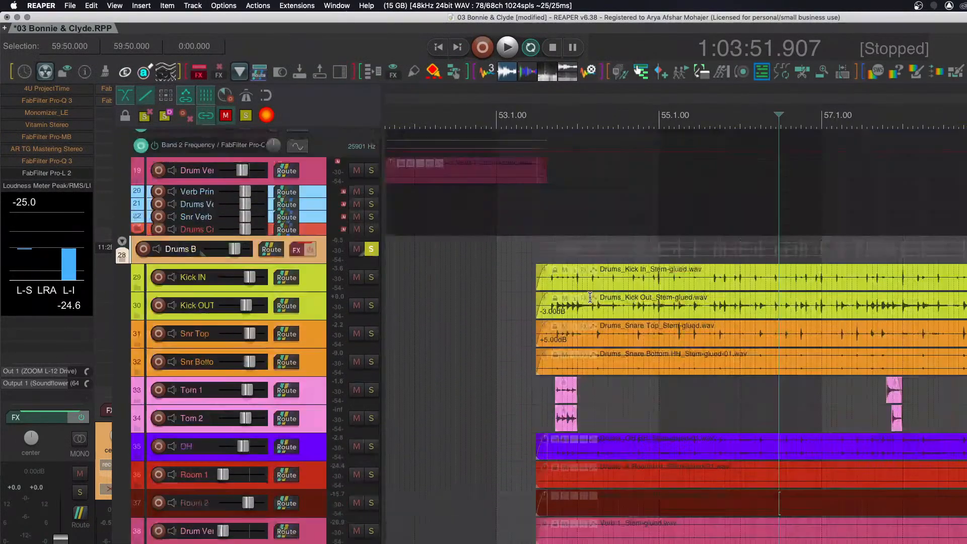
pyautogui.scroll(-2, 537, 369)
pyautogui.scroll(-3, 537, 370)
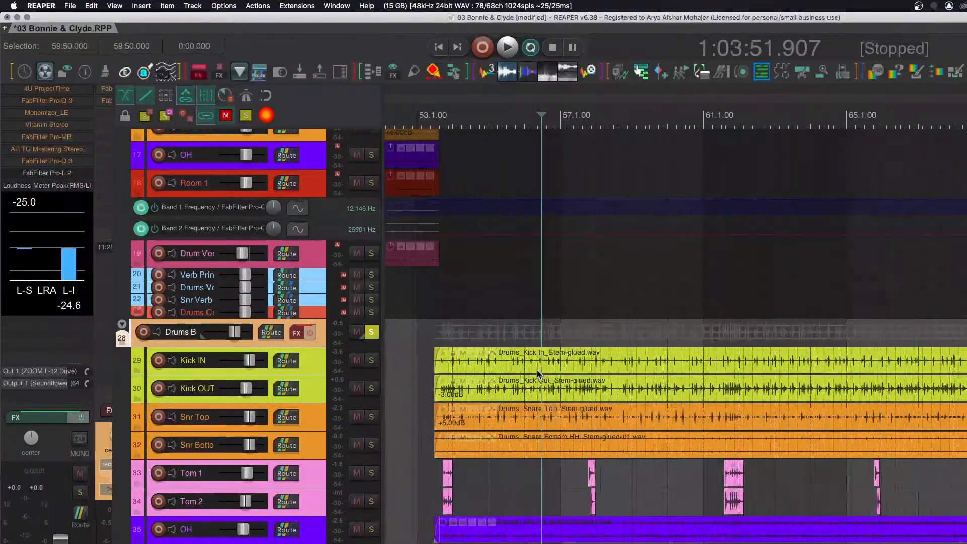
pyautogui.moveTo(534, 385); pyautogui.dragTo(831, 543)
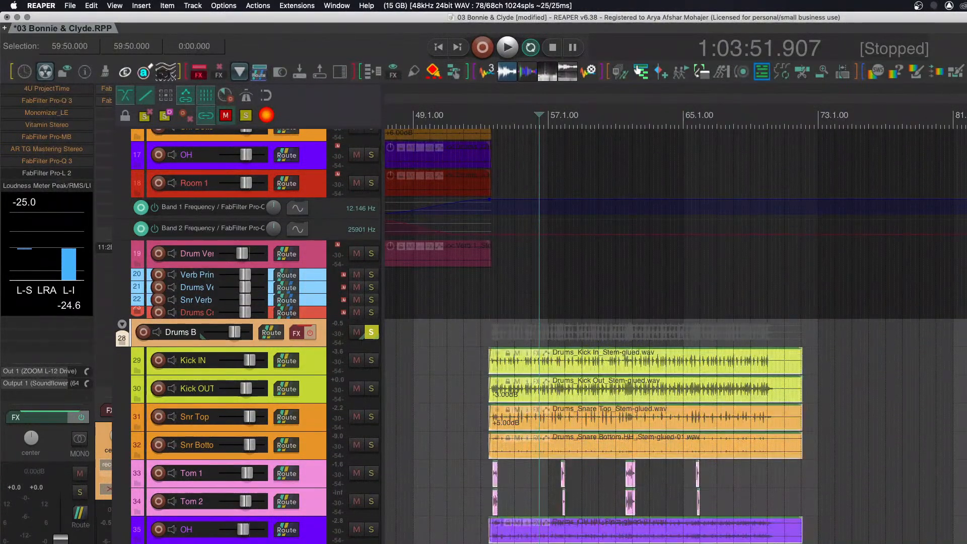
pyautogui.hotkey('shift', 'l')
pyautogui.press('space')
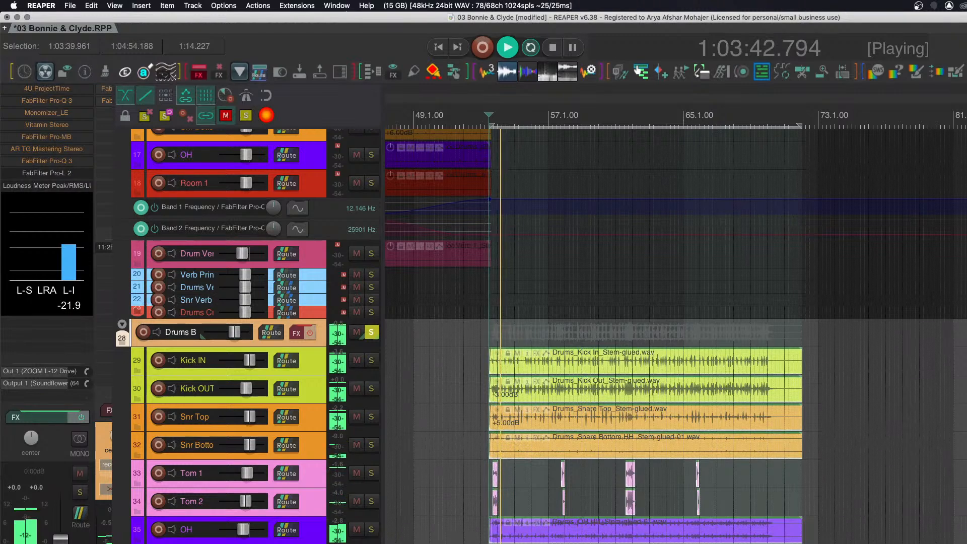
# Play the Drum Verb Print track soloed and set its Pro-C 2 threshold to -21.75 dB.
pyautogui.press('space')
pyautogui.press('`')
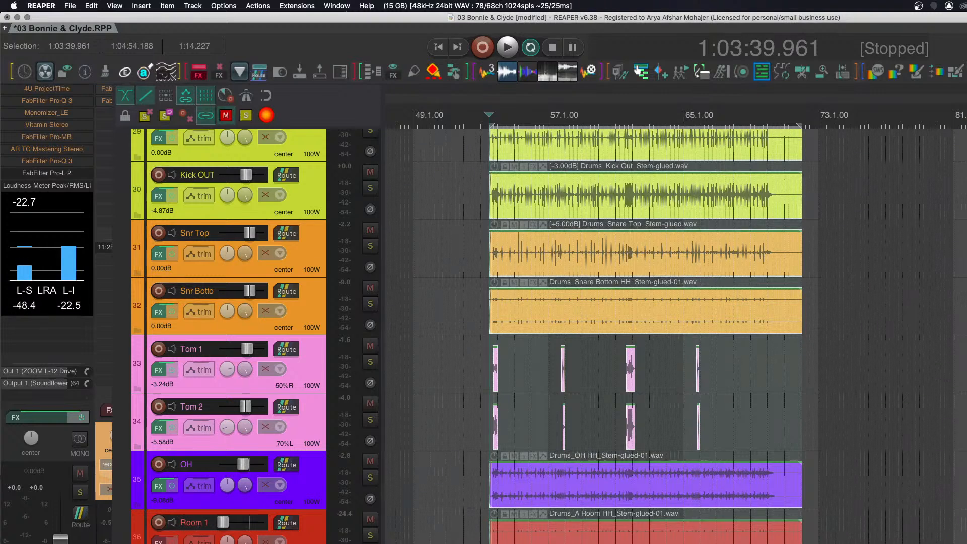
pyautogui.press('space')
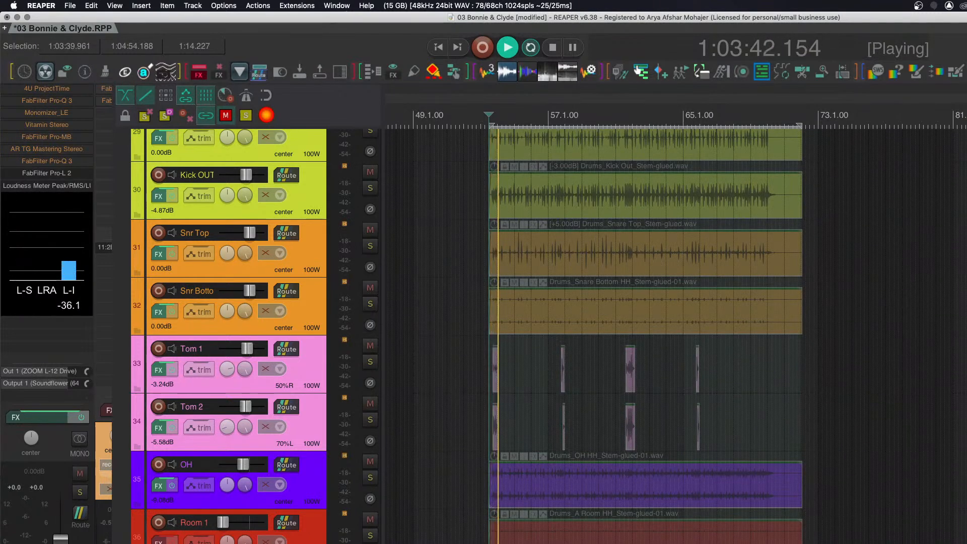
pyautogui.press('f')
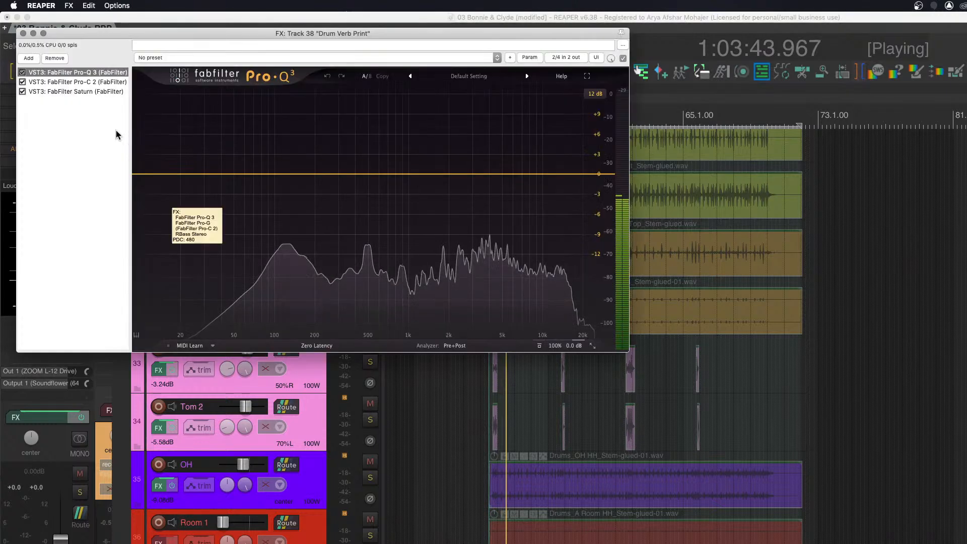
pyautogui.click(78, 82)
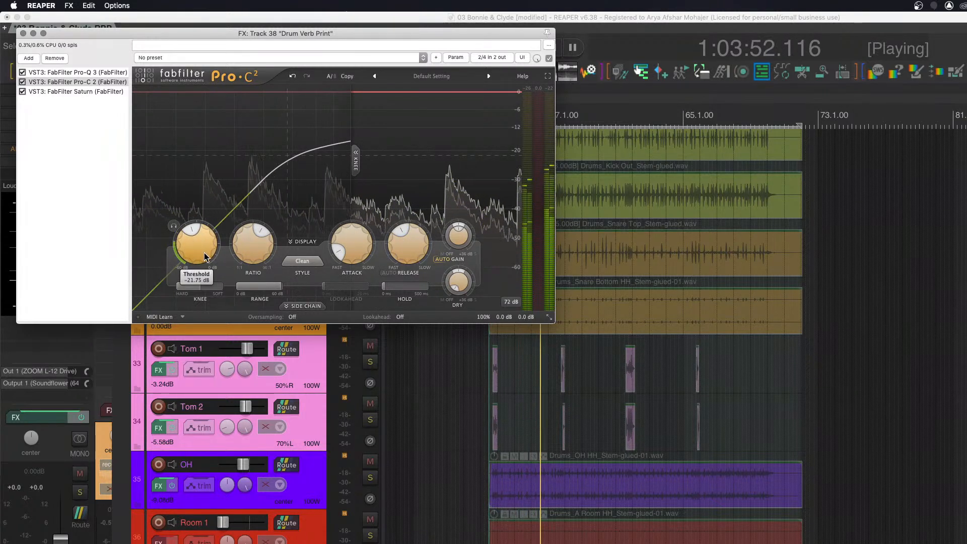
# Shape the compressor's side chain with a 100 Hz low cut, a 171.24 Hz high cut, and a boosted bell between them.
pyautogui.click(305, 307)
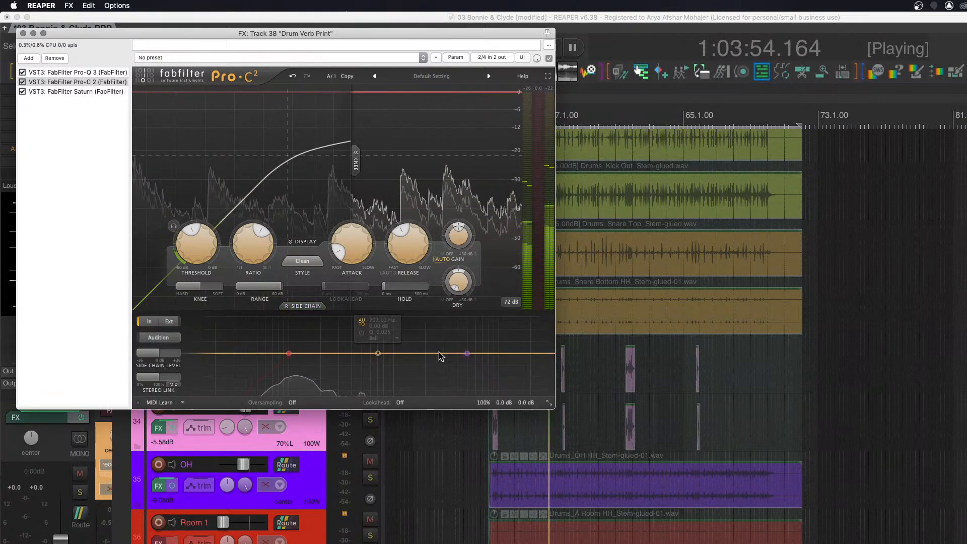
pyautogui.moveTo(384, 356); pyautogui.dragTo(326, 355)
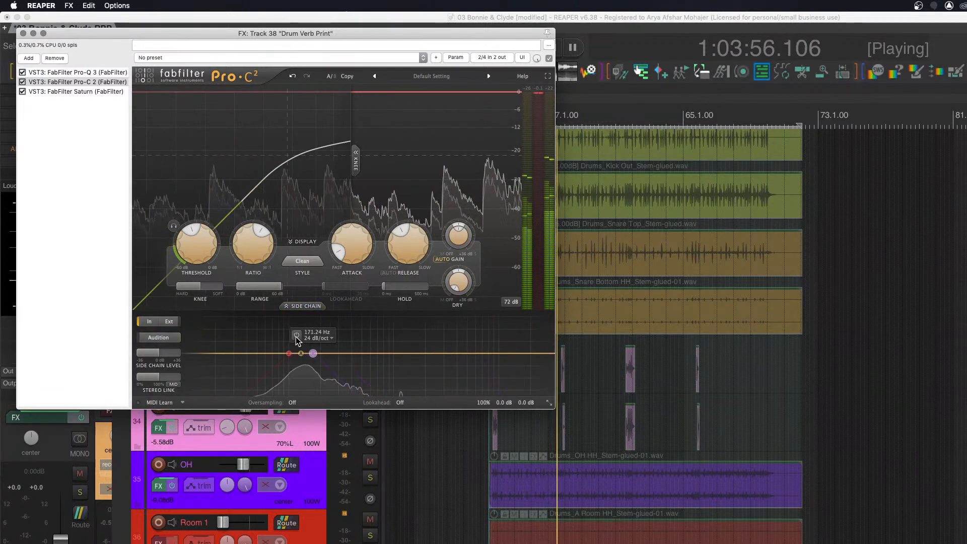
pyautogui.click(273, 335)
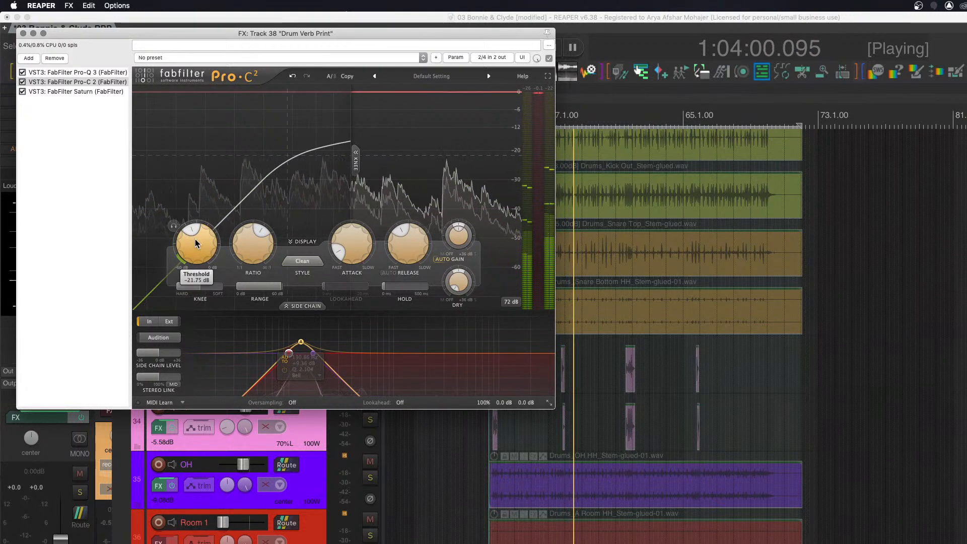
# Lower the compressor's threshold, set its release to 348.6 ms, and switch the stereo link mode to M>S.
pyautogui.moveTo(407, 255)
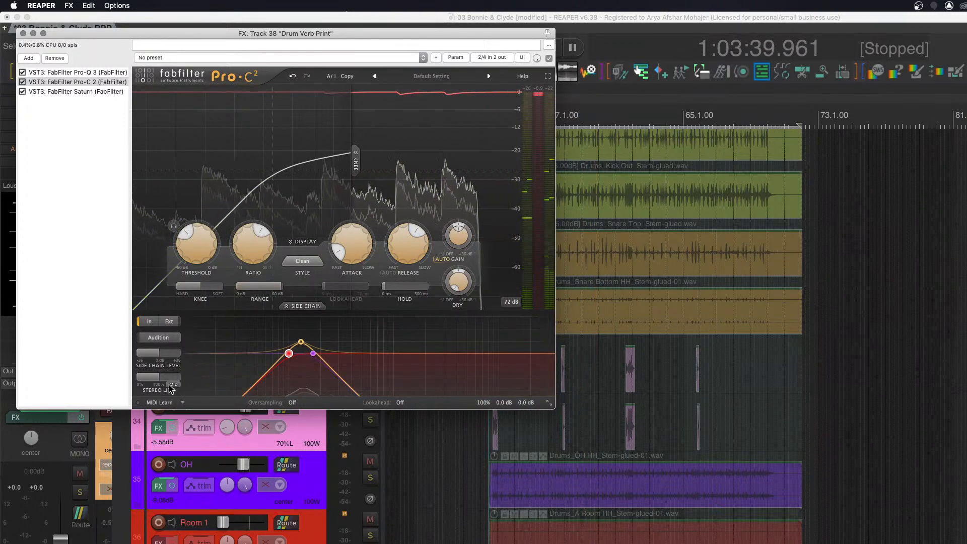
pyautogui.click(203, 392)
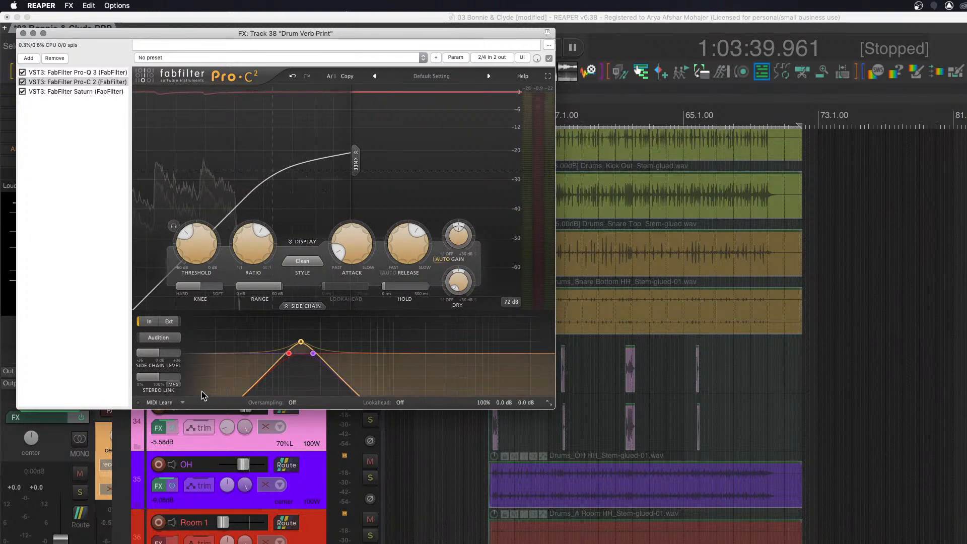
pyautogui.press('space')
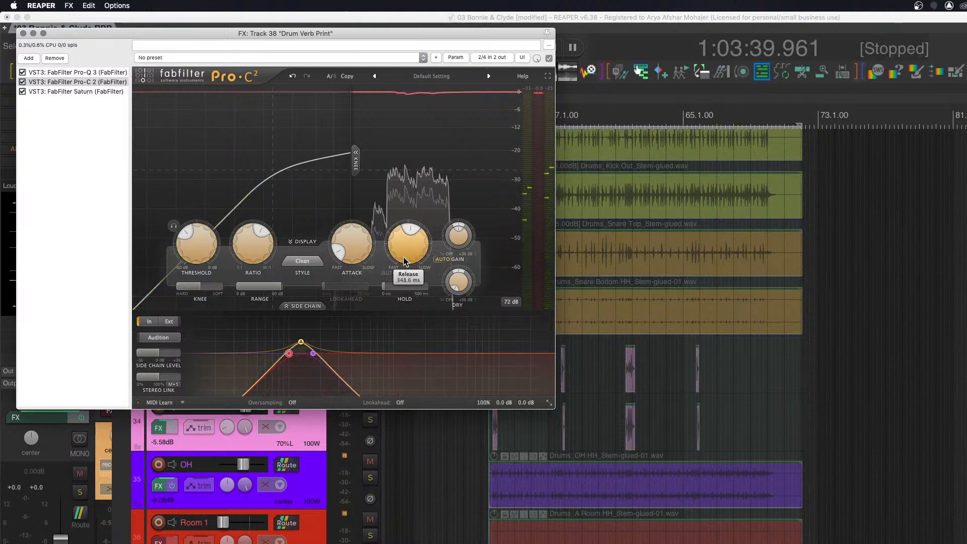
# Shorten the compressor's release, set the stereo link to 0%, and audition the drum reverb.
pyautogui.moveTo(403, 272); pyautogui.dragTo(403, 283)
pyautogui.press('space')
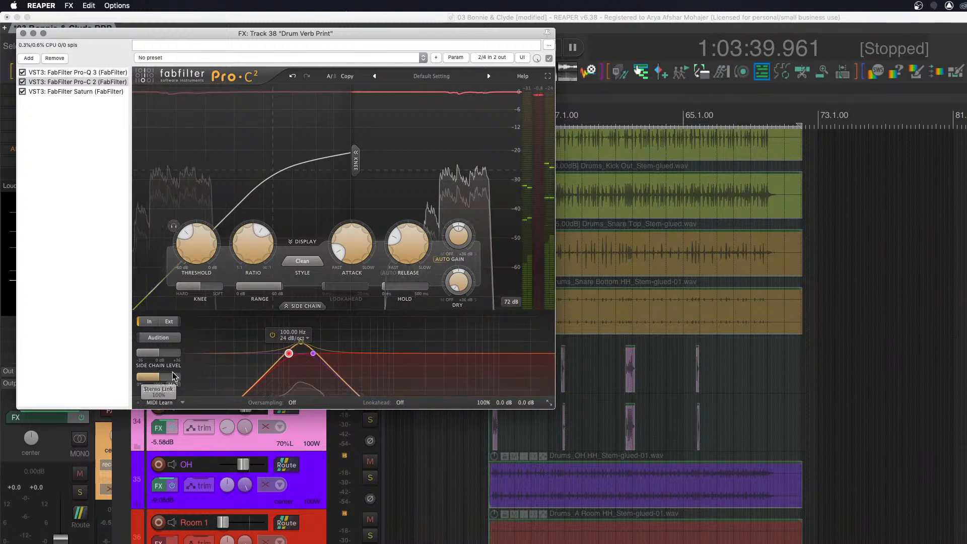
pyautogui.press('space')
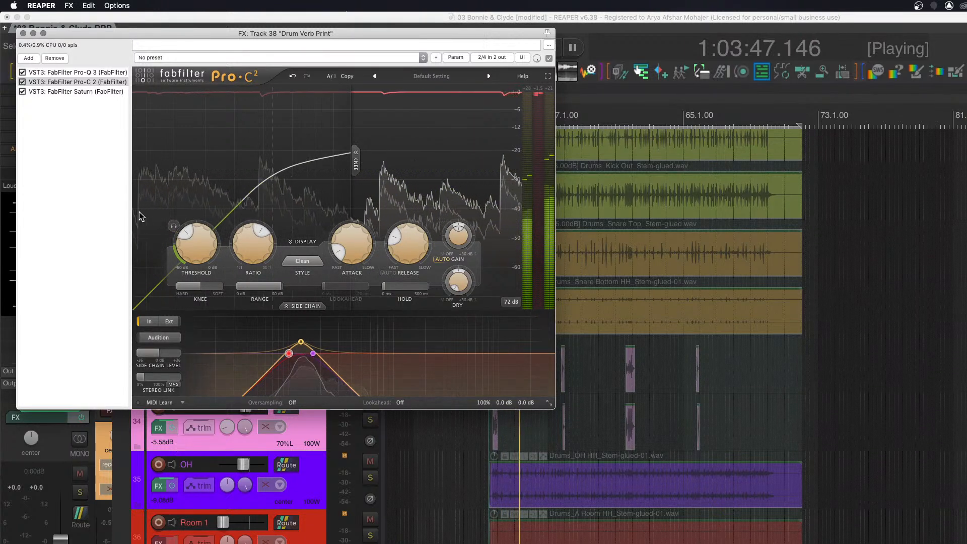
pyautogui.press('space')
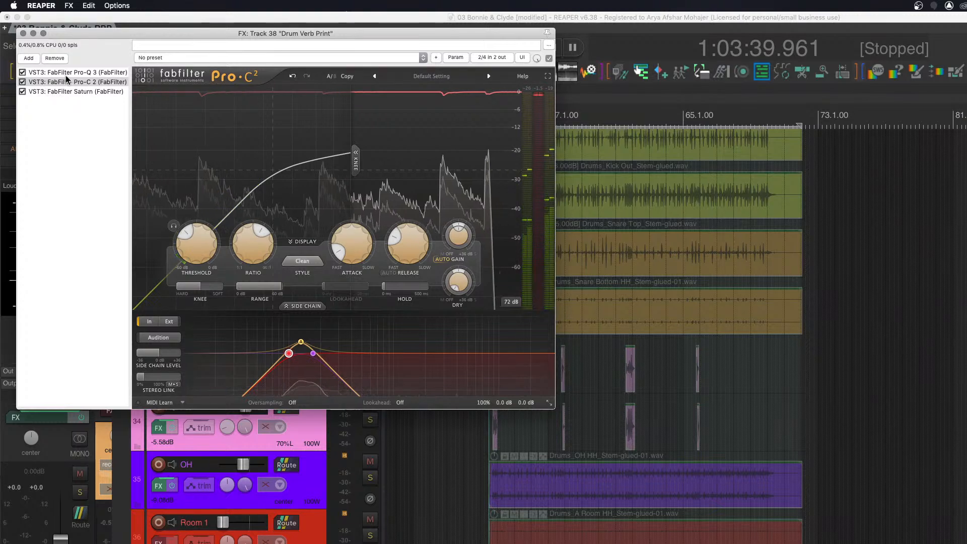
# Compare the drum reverb during playback with Pro-C 2 bypassed and re-enabled.
pyautogui.press('space')
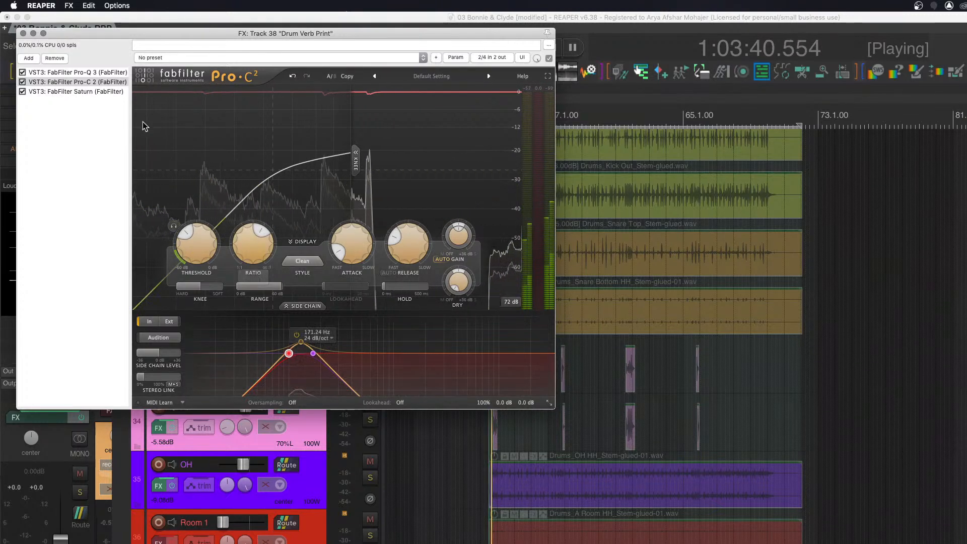
pyautogui.click(22, 82)
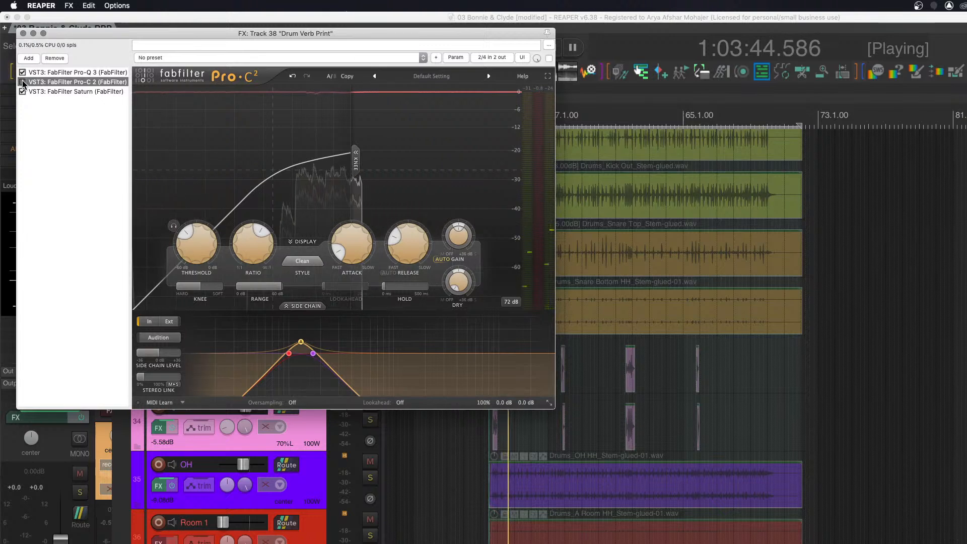
pyautogui.click(22, 82)
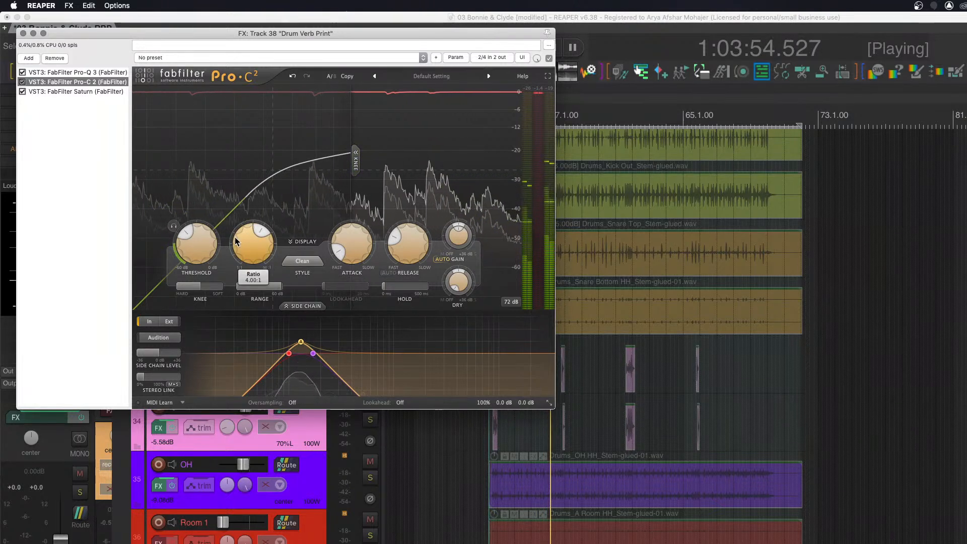
# Lower the Pro-C 2 threshold to -33.06 dB, switch the compression style to Pumping, and audition the drum reverb.
pyautogui.moveTo(211, 241)
pyautogui.moveTo(250, 246)
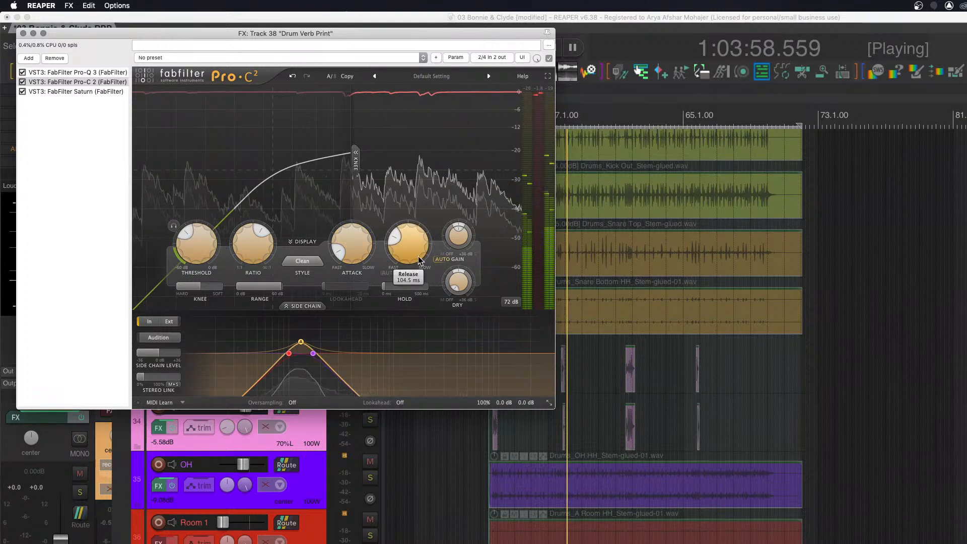
pyautogui.moveTo(199, 237); pyautogui.dragTo(201, 254)
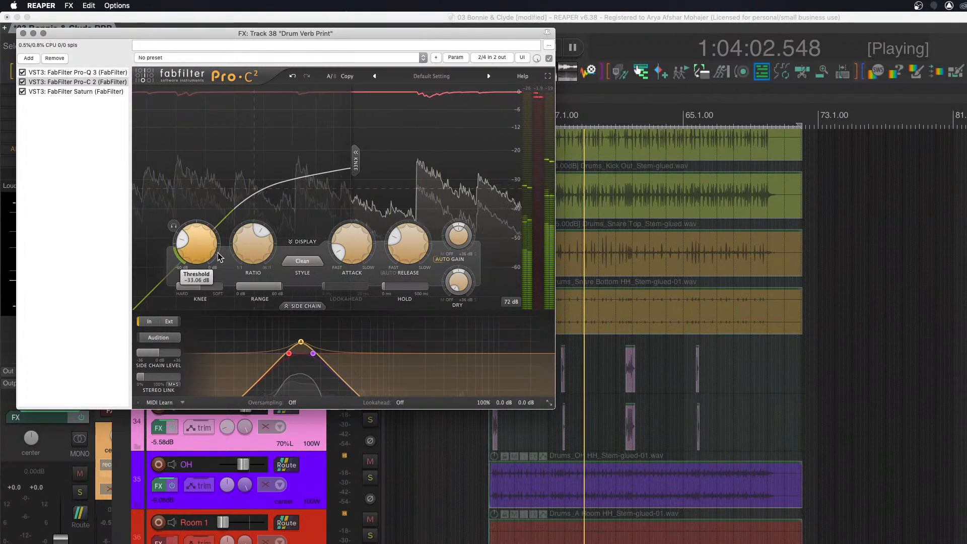
pyautogui.moveTo(254, 287)
pyautogui.moveTo(202, 287); pyautogui.dragTo(249, 288)
pyautogui.click(302, 261)
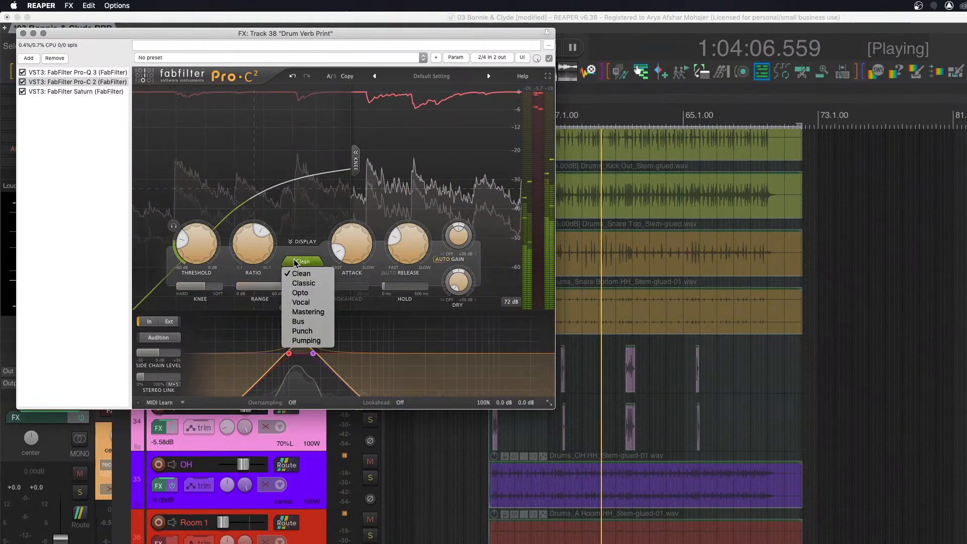
pyautogui.click(307, 340)
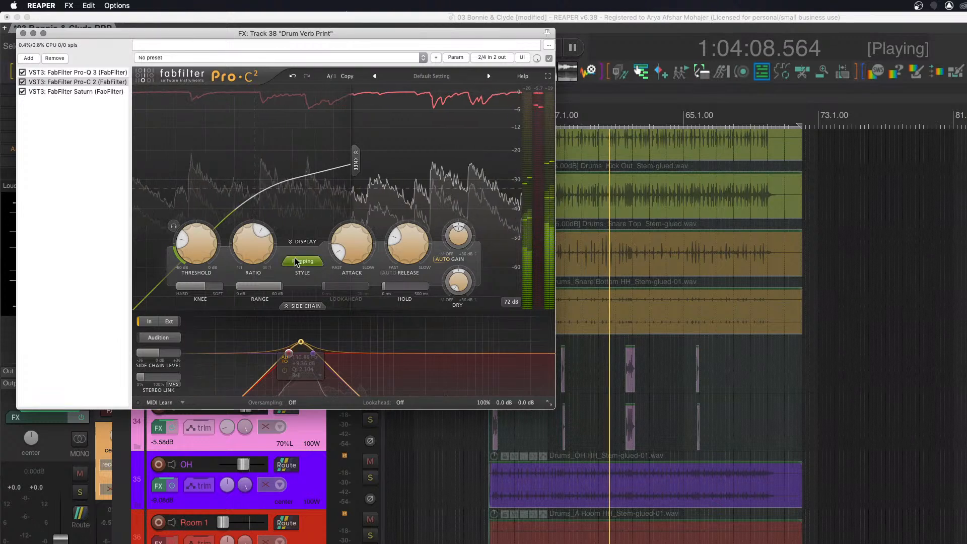
pyautogui.press('space')
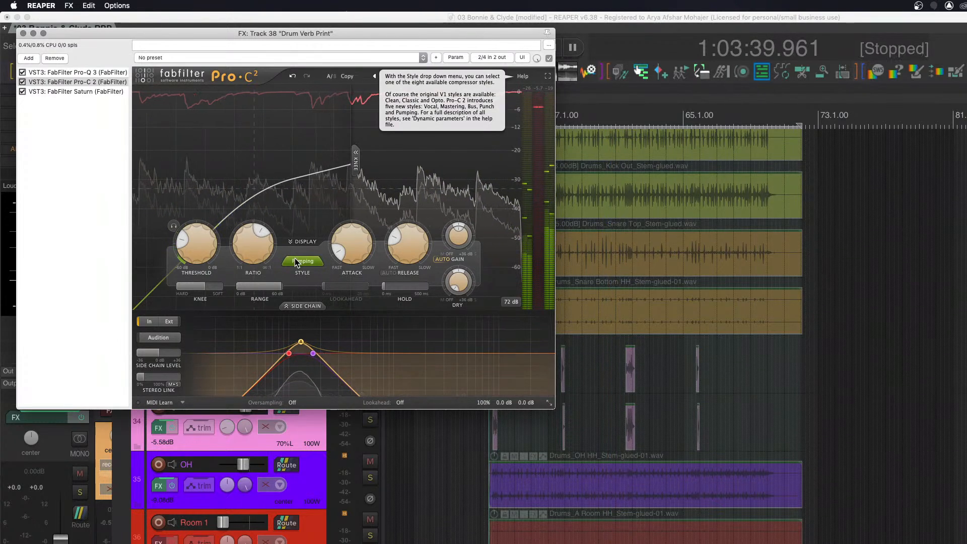
pyautogui.press('space')
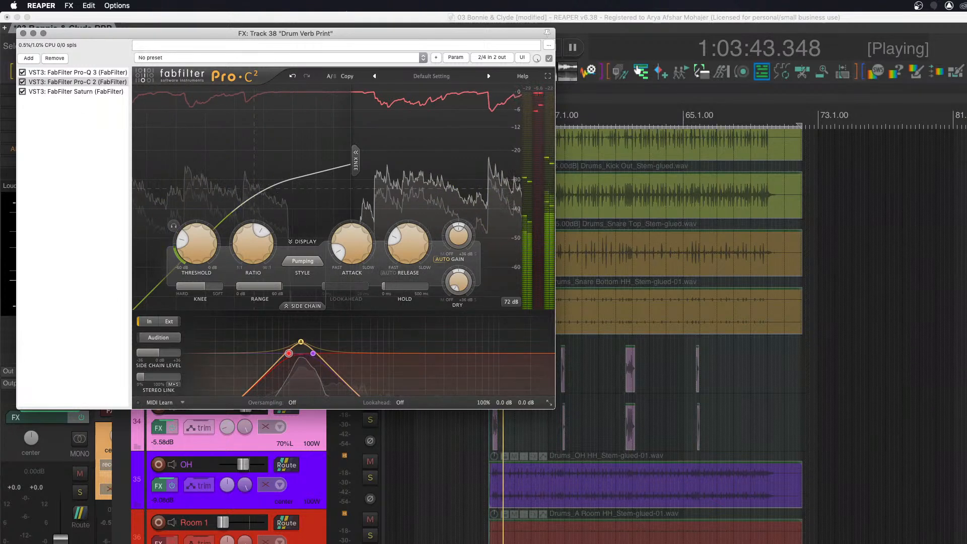
# Move Pro-Q 3 to the end of the chain and add a 217.92 Hz low cut and a +3.10 dB high shelf at 11348 Hz.
pyautogui.click(370, 543)
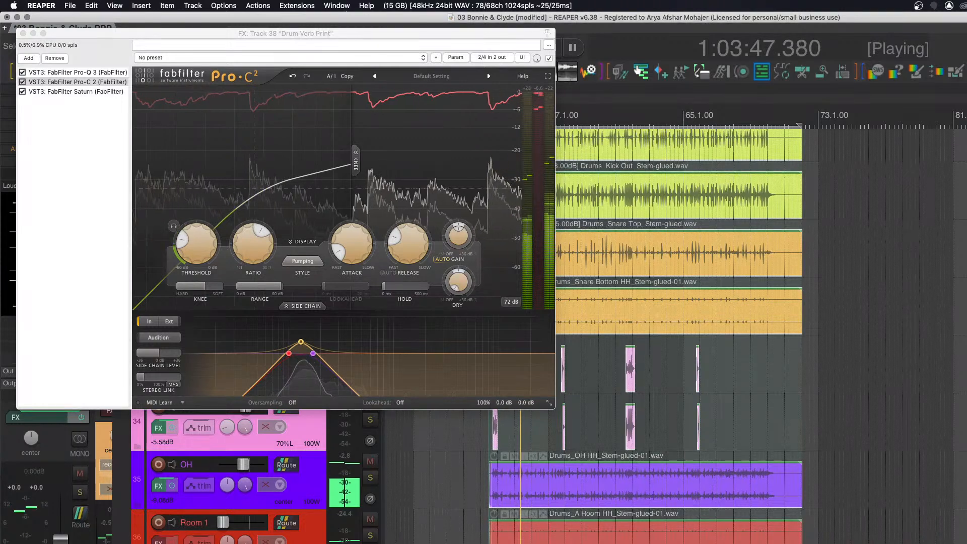
pyautogui.click(64, 74)
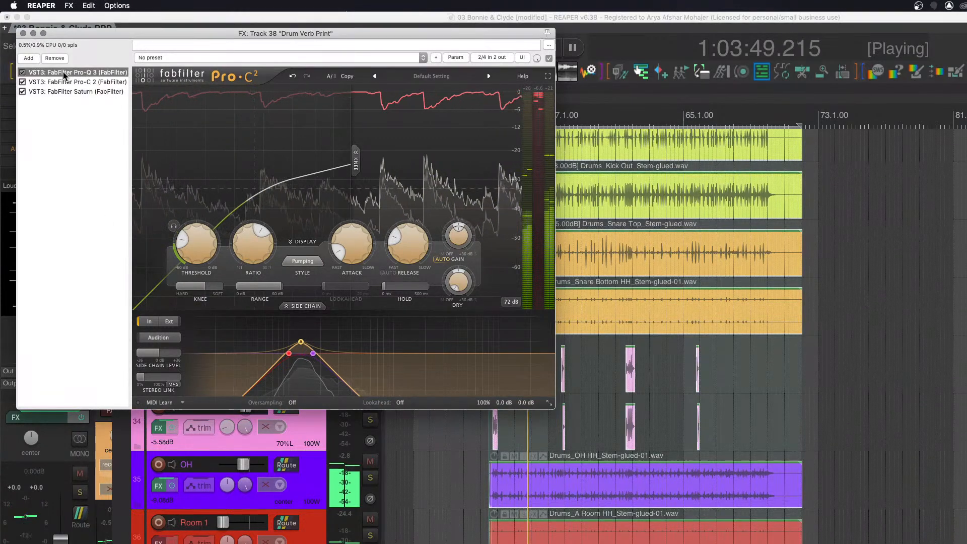
pyautogui.moveTo(68, 75); pyautogui.dragTo(71, 103)
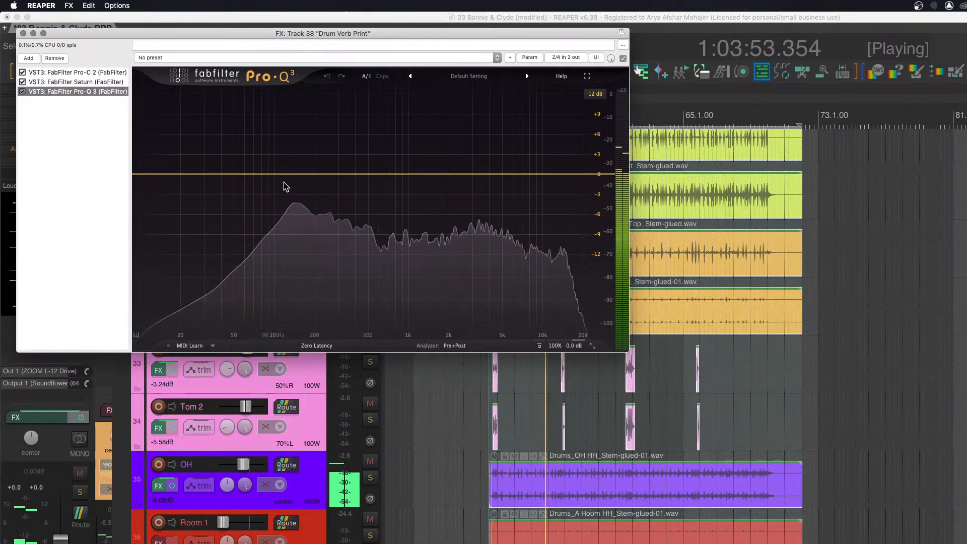
pyautogui.moveTo(156, 175); pyautogui.dragTo(326, 194)
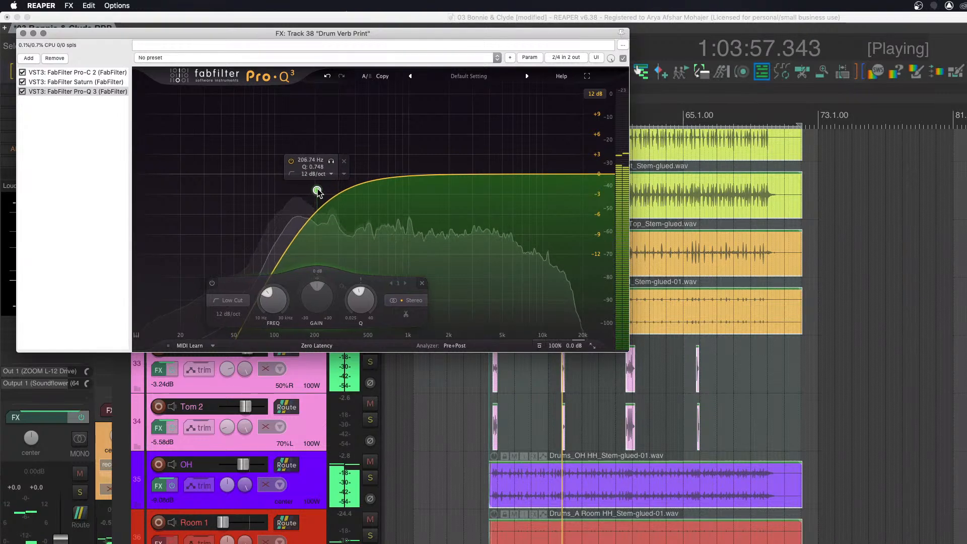
pyautogui.moveTo(566, 173); pyautogui.dragTo(555, 154)
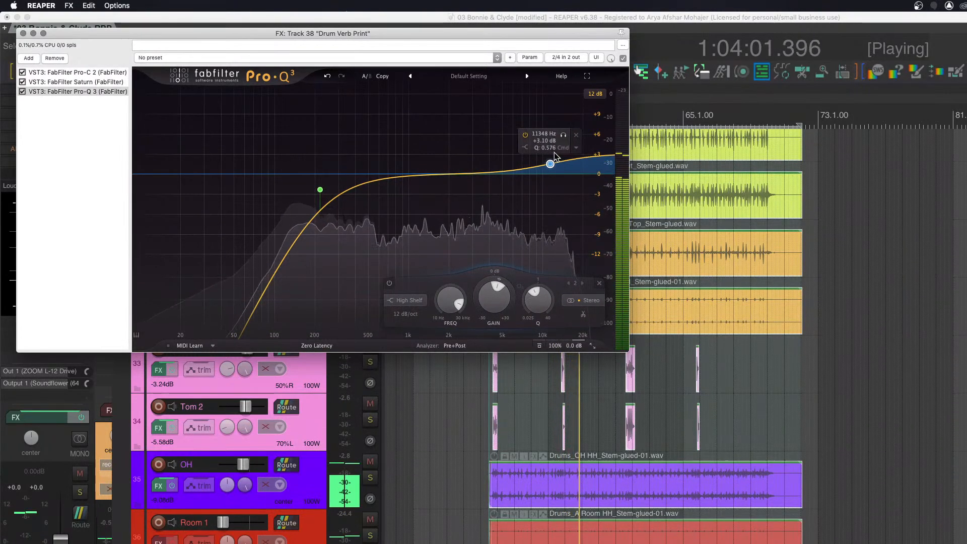
pyautogui.press('space')
# Restrict the low cut to the Mid channel, raise it to 438.40 Hz during playback, and close the effects window.
pyautogui.click(321, 190)
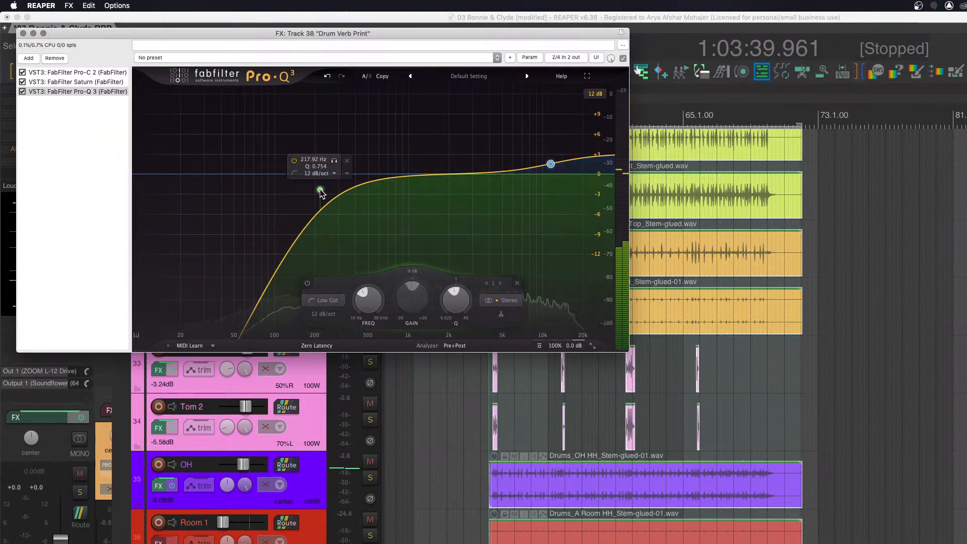
pyautogui.click(408, 303)
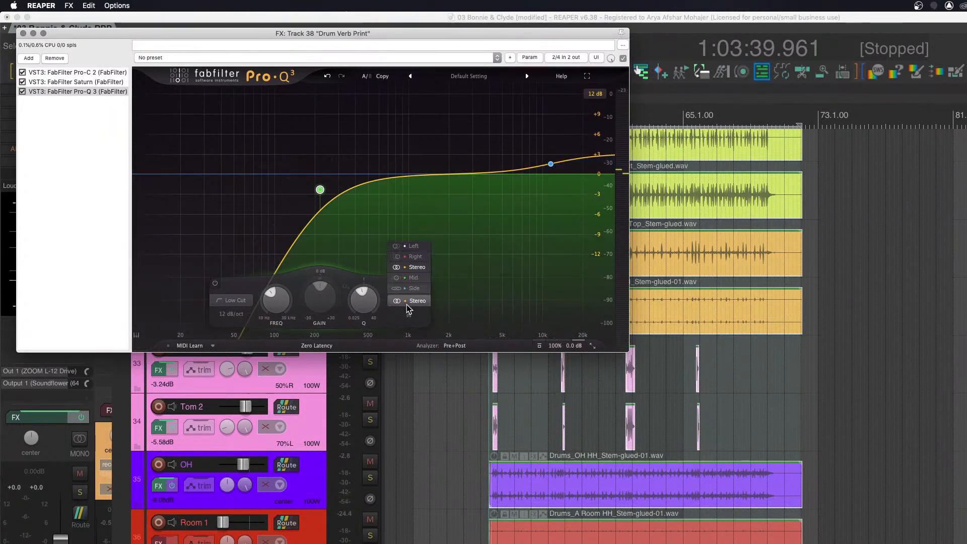
pyautogui.click(412, 278)
pyautogui.press('space')
pyautogui.moveTo(321, 190); pyautogui.dragTo(362, 195)
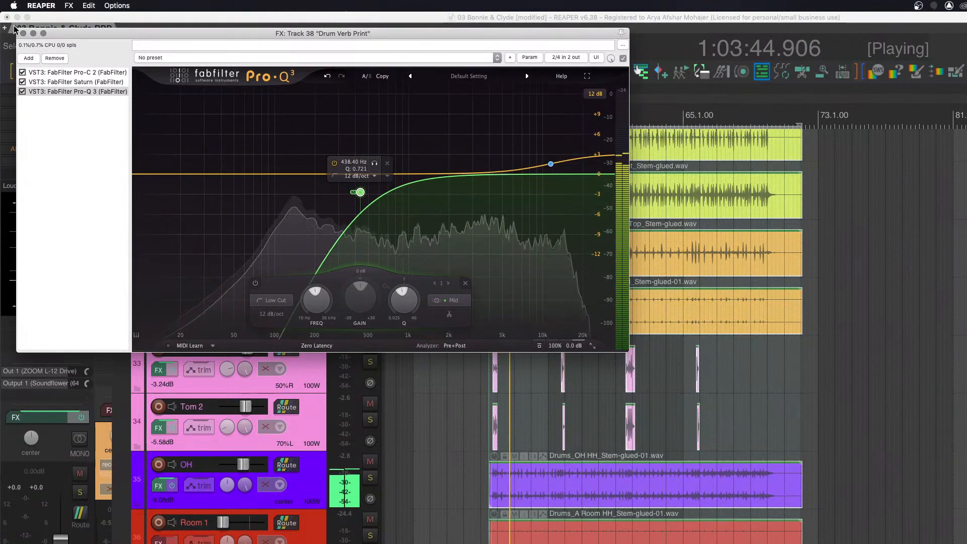
pyautogui.click(232, 385)
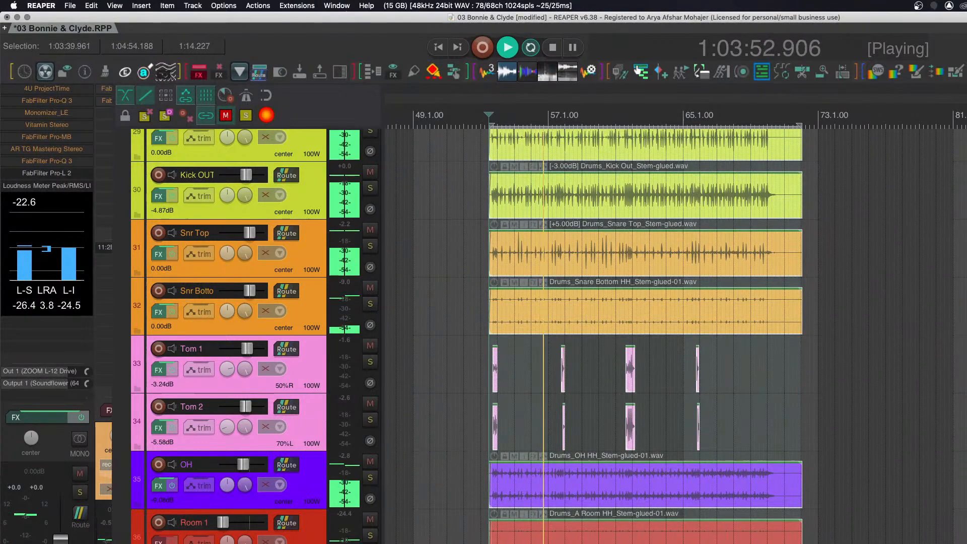
# Stop playback, enlarge the tracks, and open the Drums Crush track's routing to review its receives.
pyautogui.hotkey('ctrl', 'Down')
pyautogui.scroll(2, 675, 336)
pyautogui.press('space')
pyautogui.scroll(-3, 675, 336)
pyautogui.hotkey('ctrl', 'Up')
pyautogui.hotkey('ctrl', 'Up')
pyautogui.hotkey('ctrl', 'Up')
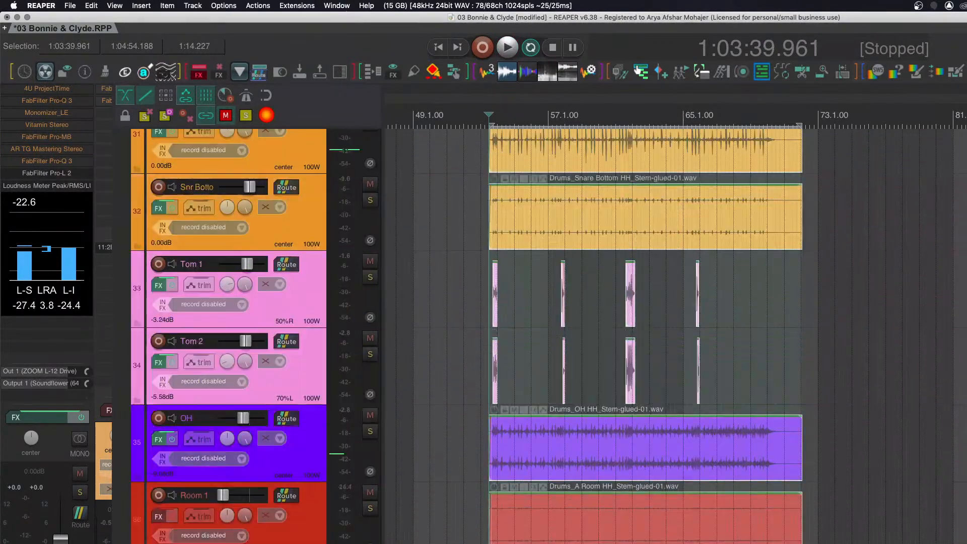
pyautogui.scroll(6, 676, 336)
pyautogui.scroll(-10, 675, 336)
pyautogui.scroll(-5, 246, 389)
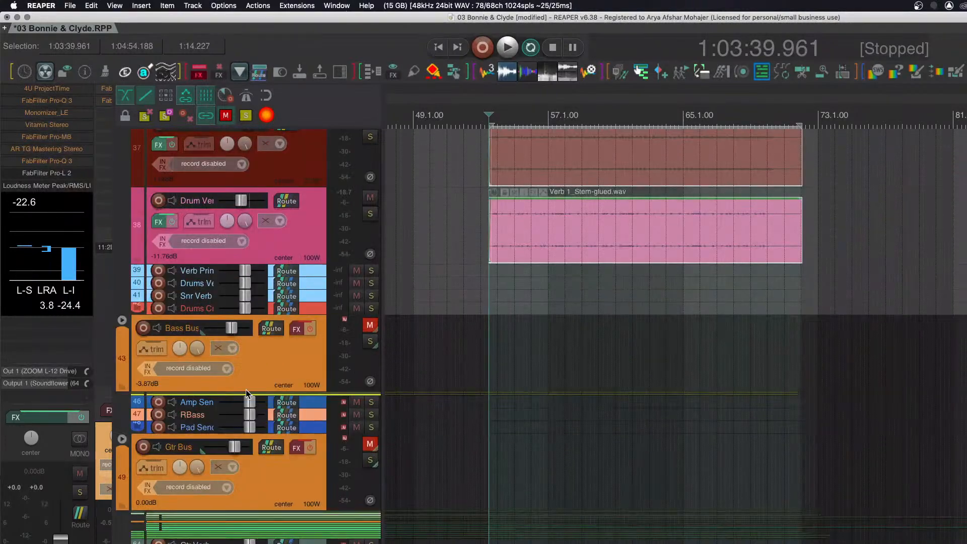
pyautogui.click(314, 310)
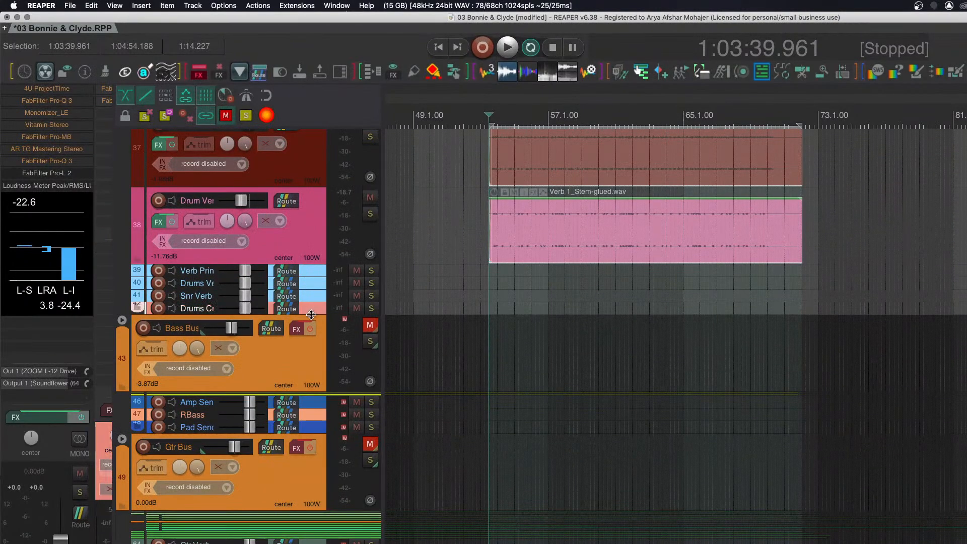
pyautogui.click(314, 313)
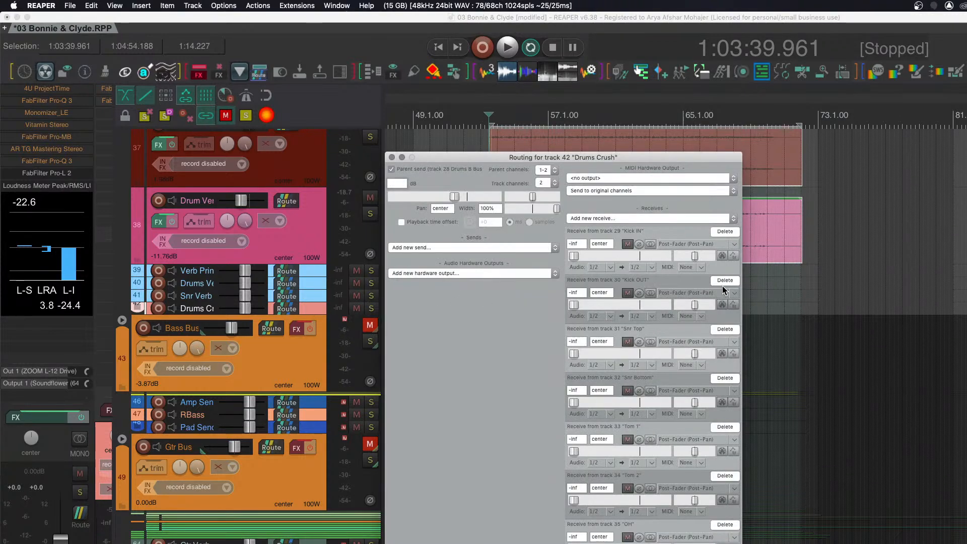
pyautogui.moveTo(476, 158); pyautogui.dragTo(940, 118)
# Return to the drum tracks, select Kick IN, and audition the soloed drum bus over the selected section.
pyautogui.scroll(6, 591, 224)
pyautogui.scroll(-5, 536, 262)
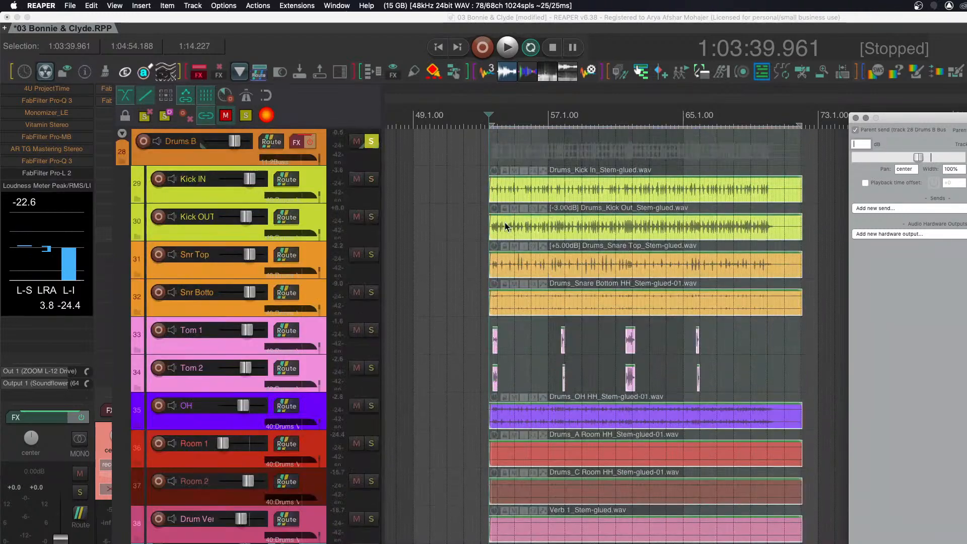
pyautogui.click(473, 184)
pyautogui.press('space')
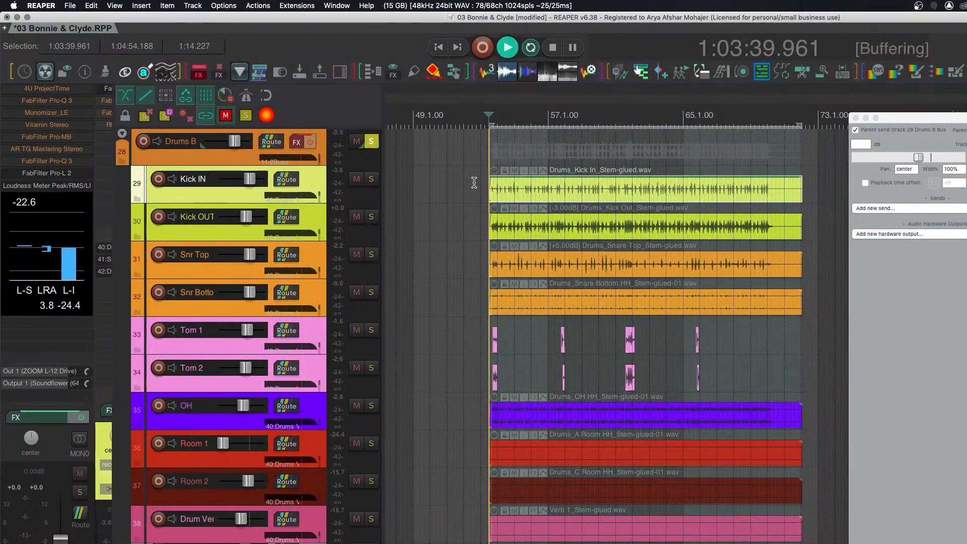
pyautogui.press('space')
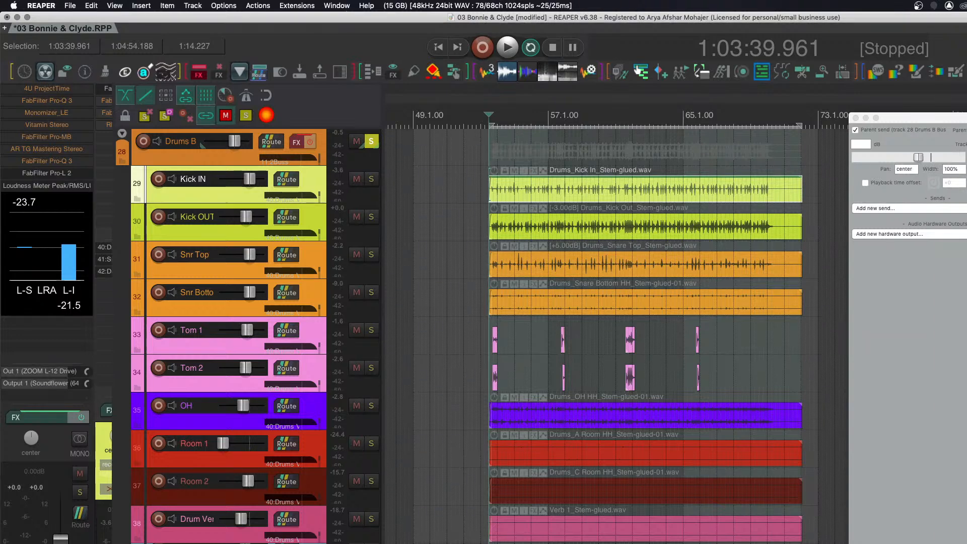
pyautogui.press('space')
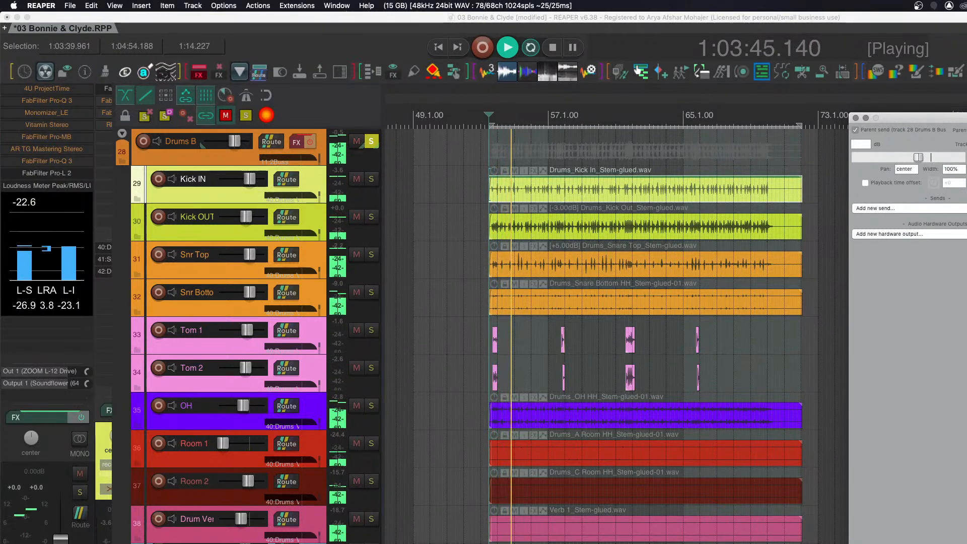
# Select the Drums Crush track, widen the mixer, and enable the track's FX chain before stopping playback.
pyautogui.click(201, 543)
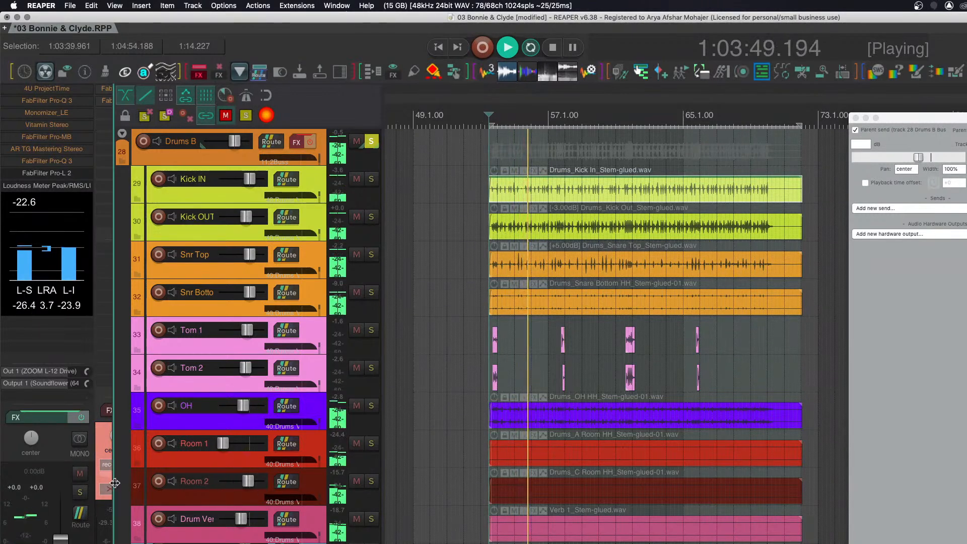
pyautogui.moveTo(115, 487); pyautogui.dragTo(190, 487)
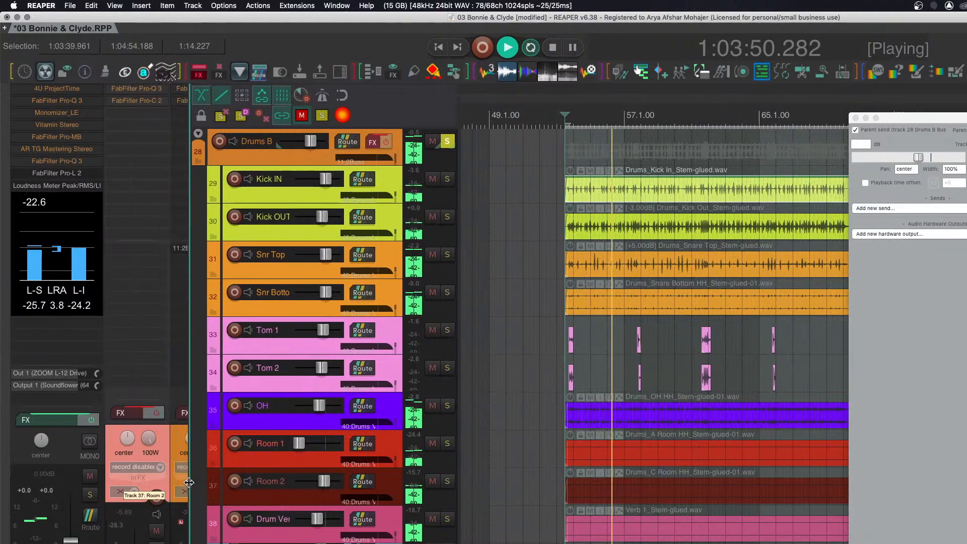
pyautogui.click(153, 415)
pyautogui.press('space')
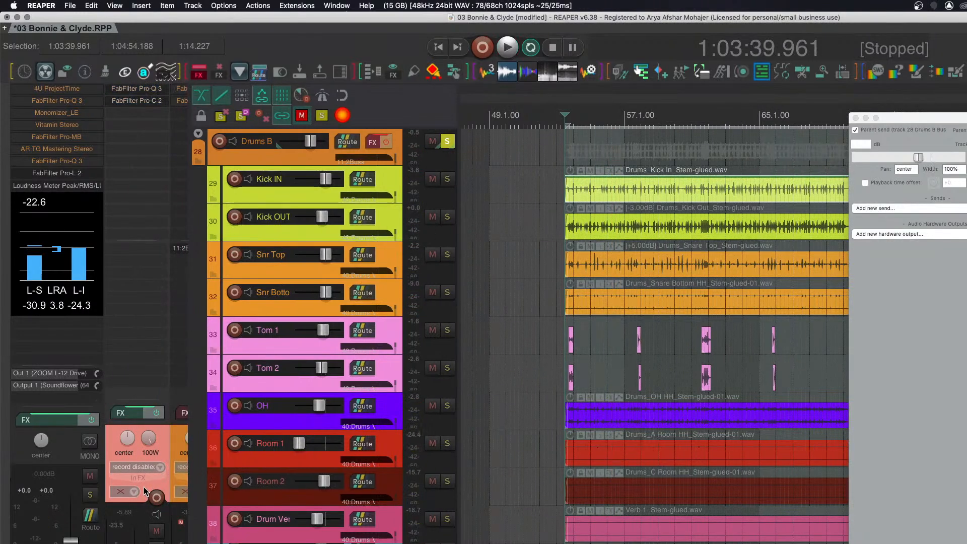
# Add SSLComp Stereo after Pro-C 2 on the Drums Crush track and bypass Pro-C 2.
pyautogui.click(855, 119)
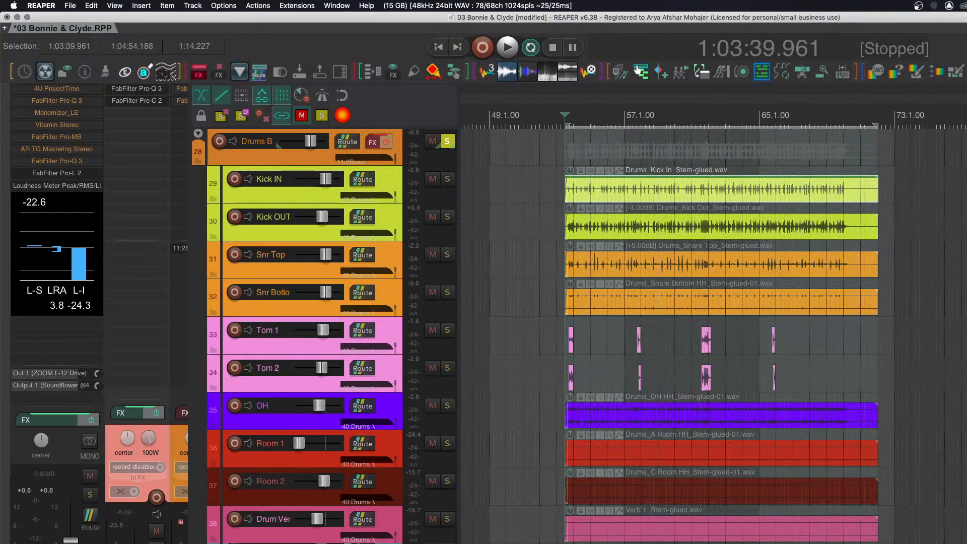
pyautogui.click(142, 479)
pyautogui.moveTo(75, 33); pyautogui.dragTo(516, 146)
pyautogui.click(142, 479)
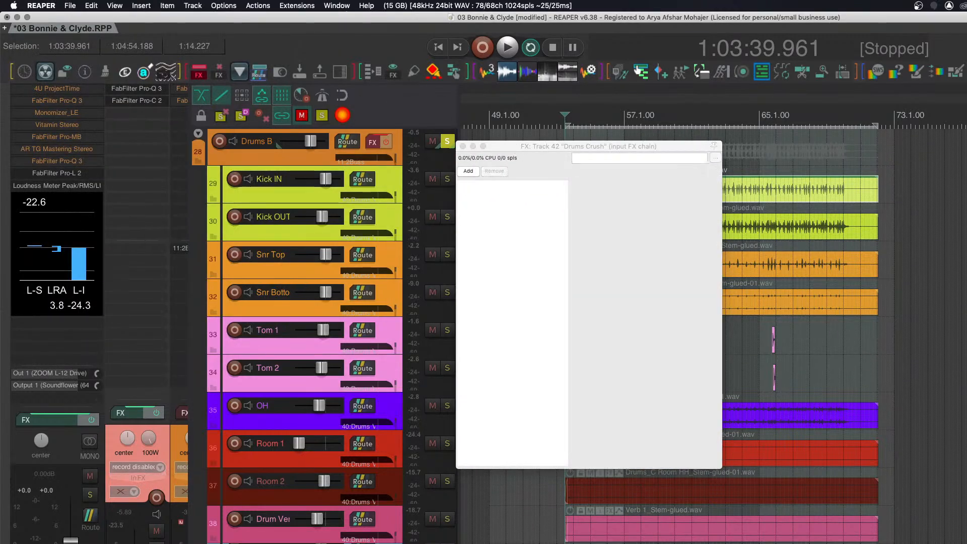
pyautogui.moveTo(188, 130); pyautogui.dragTo(146, 112)
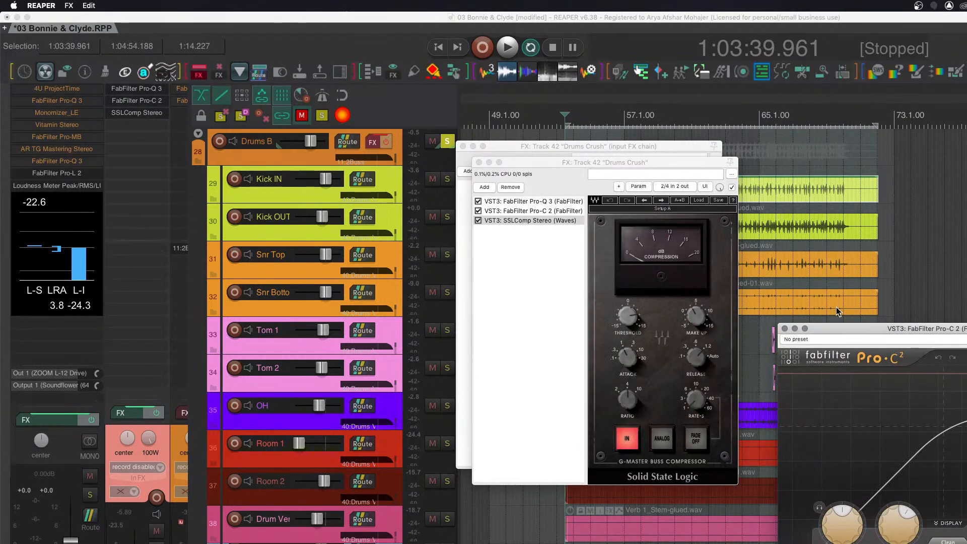
pyautogui.click(966, 339)
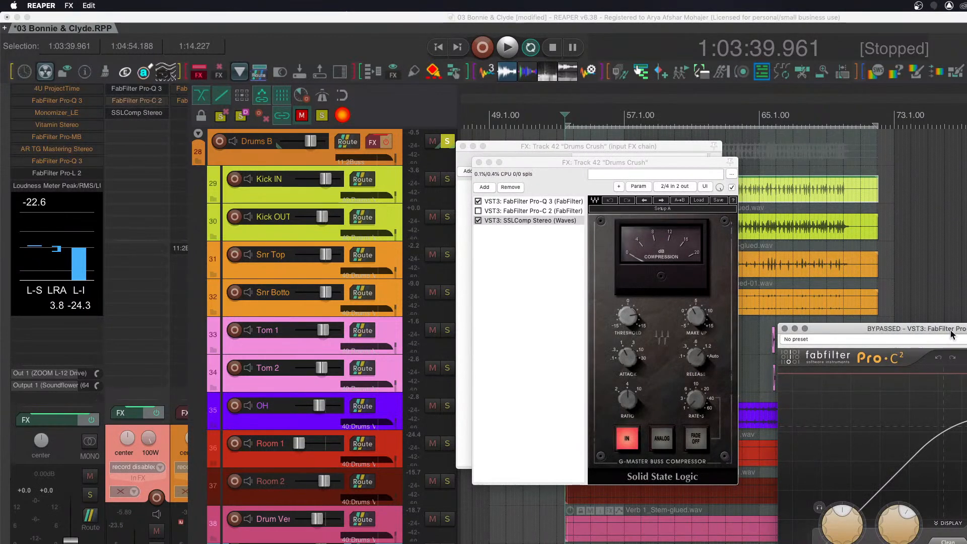
# Add a 12 dB/oct high cut at 4735.2 Hz with Q 1.054 in the Drums Crush track's Pro-Q 3 and audition it.
pyautogui.click(152, 90)
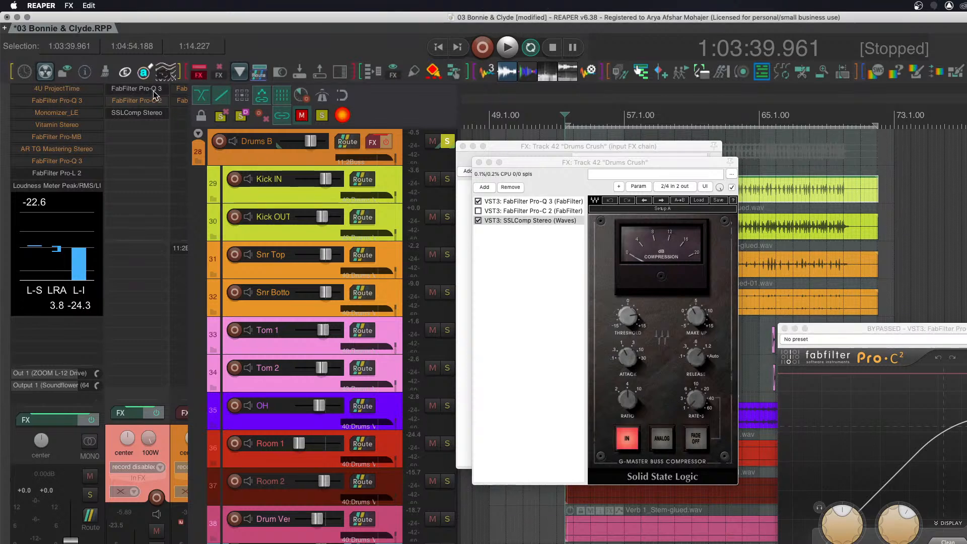
pyautogui.moveTo(844, 29); pyautogui.dragTo(491, 161)
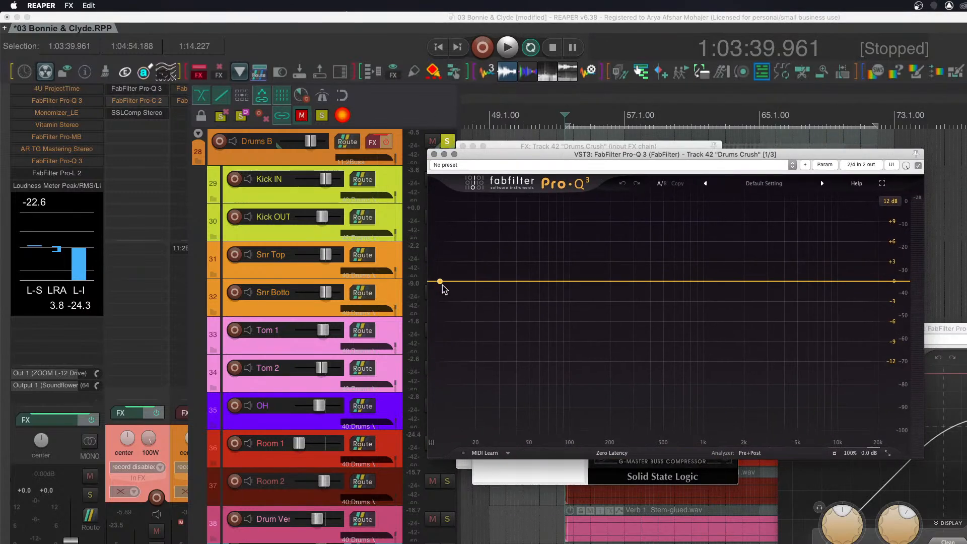
pyautogui.moveTo(885, 288); pyautogui.dragTo(787, 302)
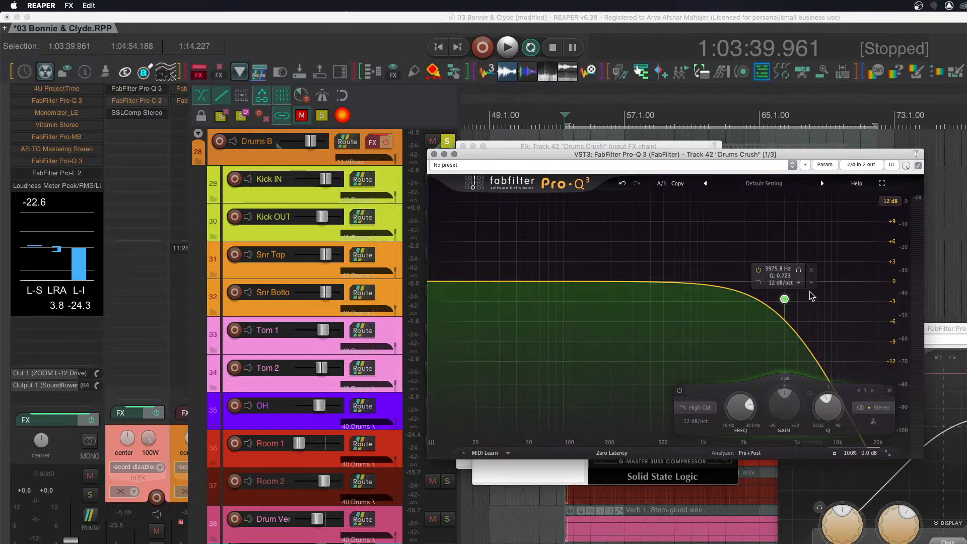
pyautogui.moveTo(785, 298); pyautogui.dragTo(794, 278)
pyautogui.press('space')
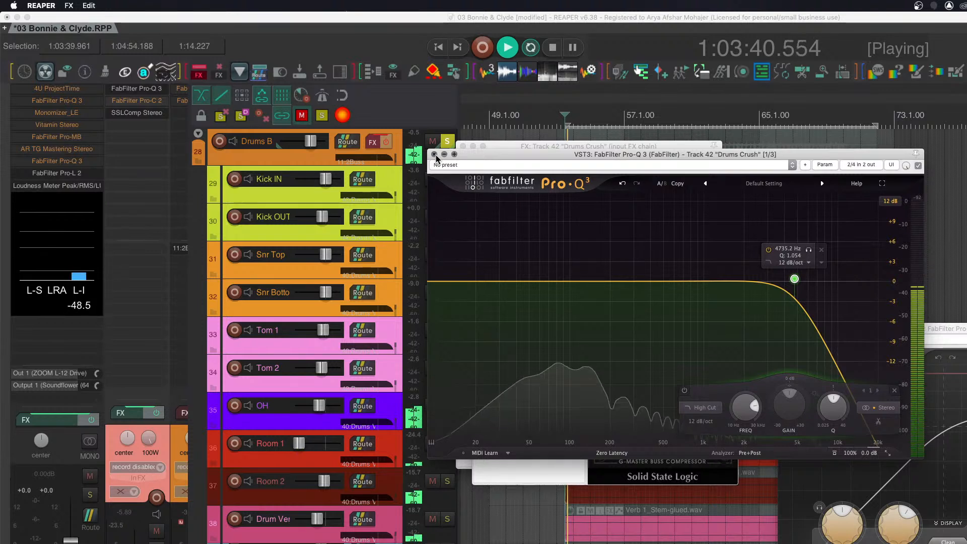
pyautogui.press('space')
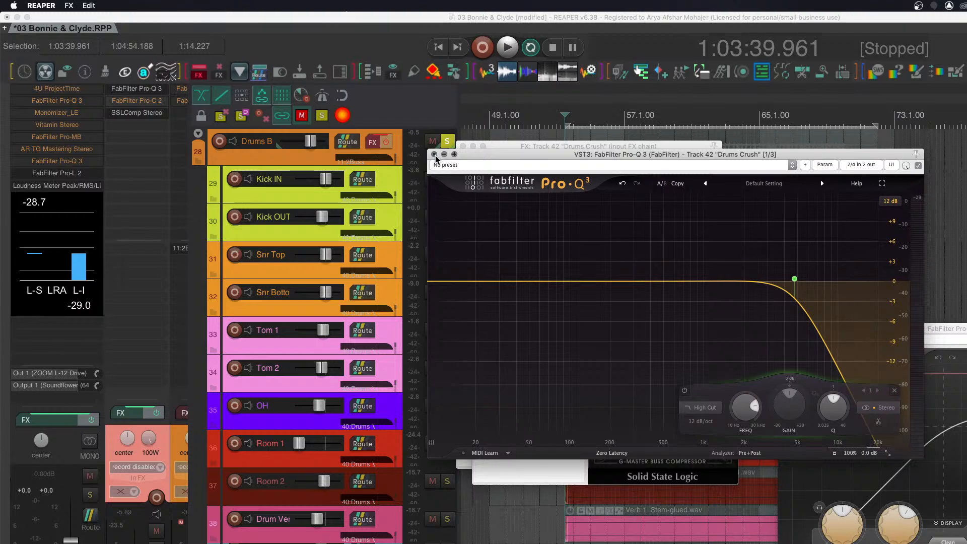
# Close the Pro-Q 3 window and adjust the SSLComp threshold on the Drums Crush track while auditioning the drums.
pyautogui.click(435, 154)
pyautogui.press('space')
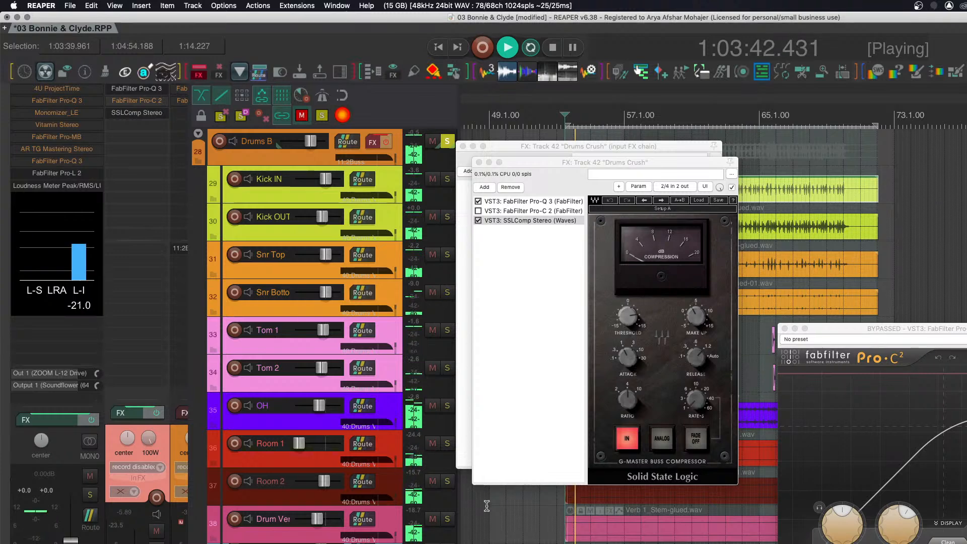
pyautogui.click(647, 314)
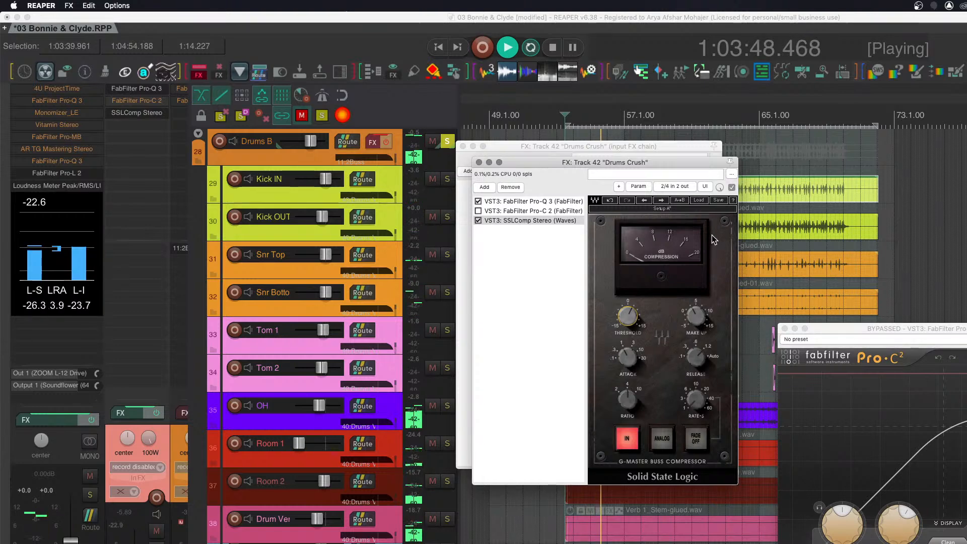
pyautogui.moveTo(636, 360)
pyautogui.press('space')
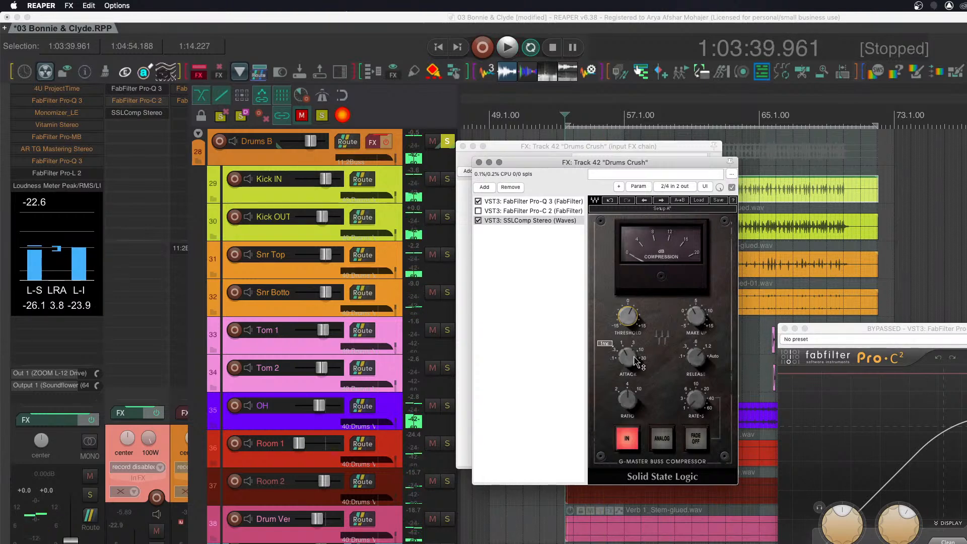
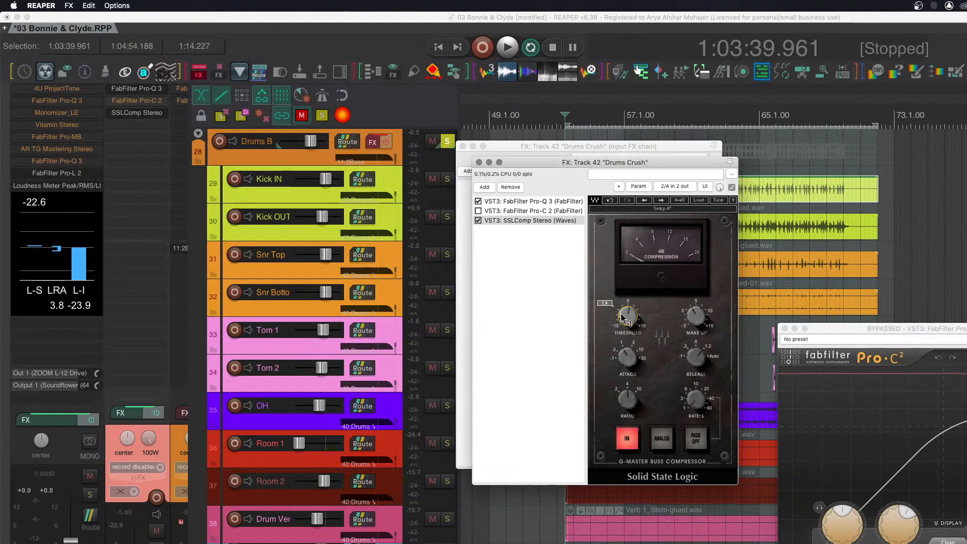
# Adjust the SSLComp ratio and refine its threshold on the Drums Crush track during playback.
pyautogui.press('space')
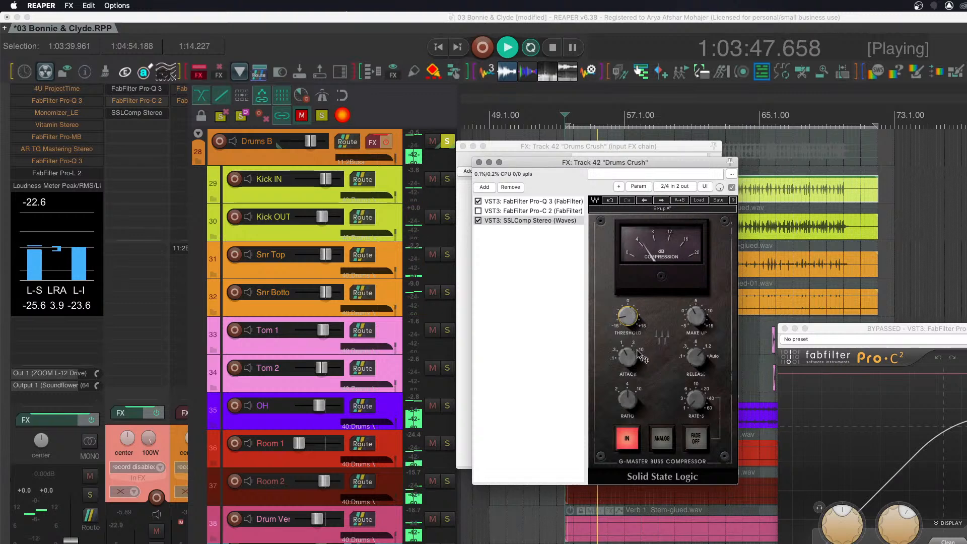
pyautogui.click(631, 401)
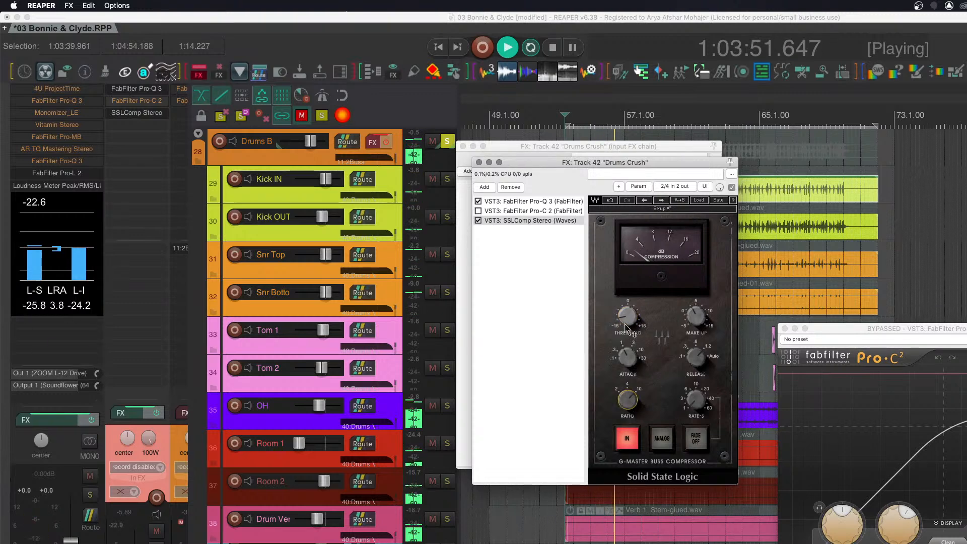
pyautogui.click(626, 322)
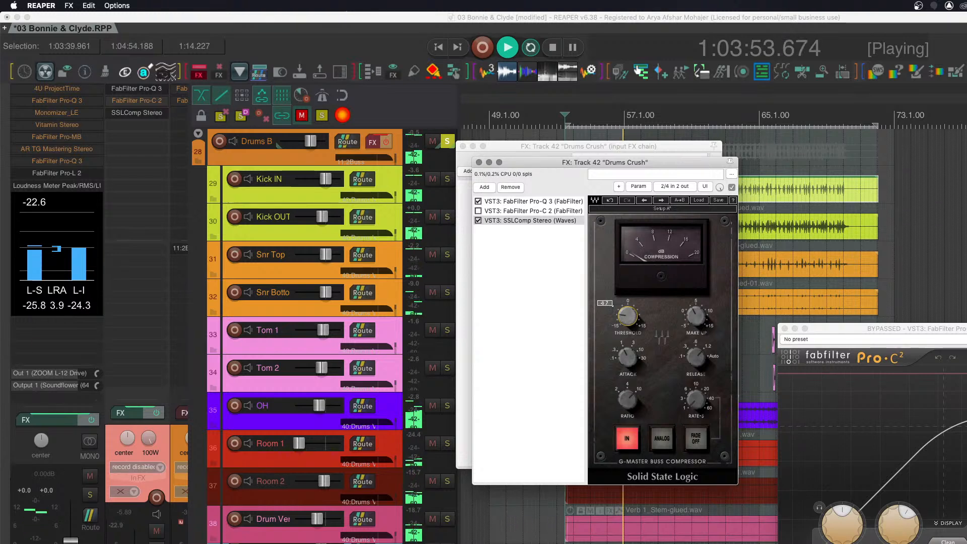
pyautogui.press('space')
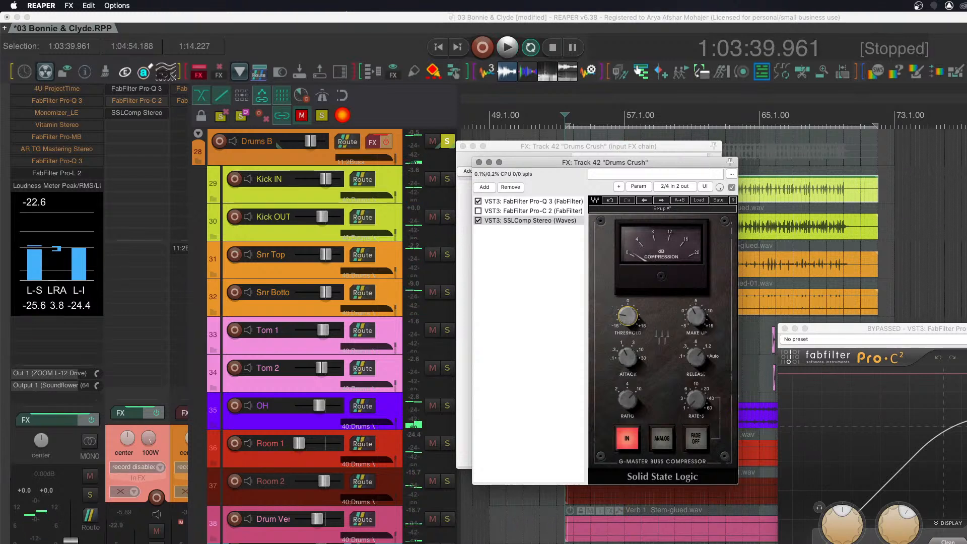
# Open the Drums Crush routing, move its window clear of the compressor, and set the Snr Top receive to -20.10 dB during playback.
pyautogui.click(505, 514)
pyautogui.press('i')
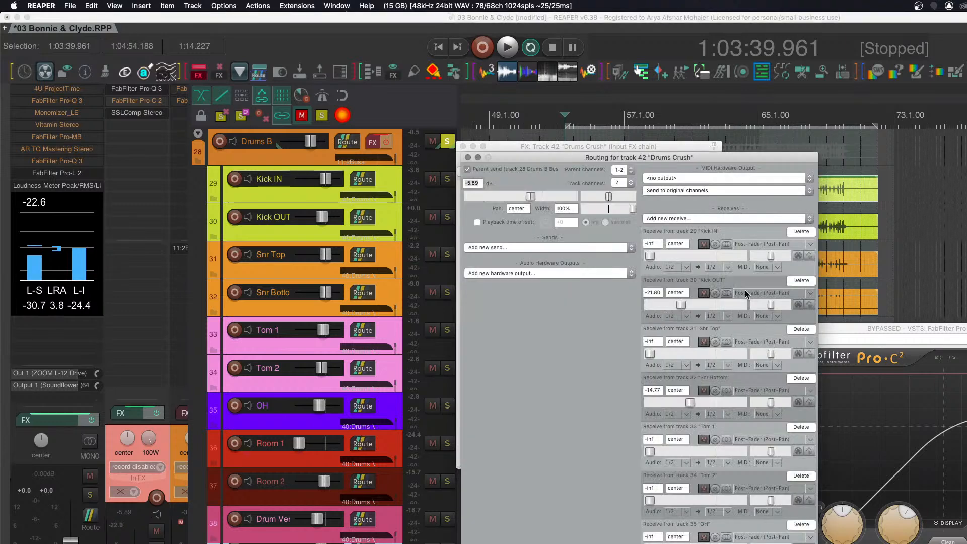
pyautogui.moveTo(654, 161); pyautogui.dragTo(264, 112)
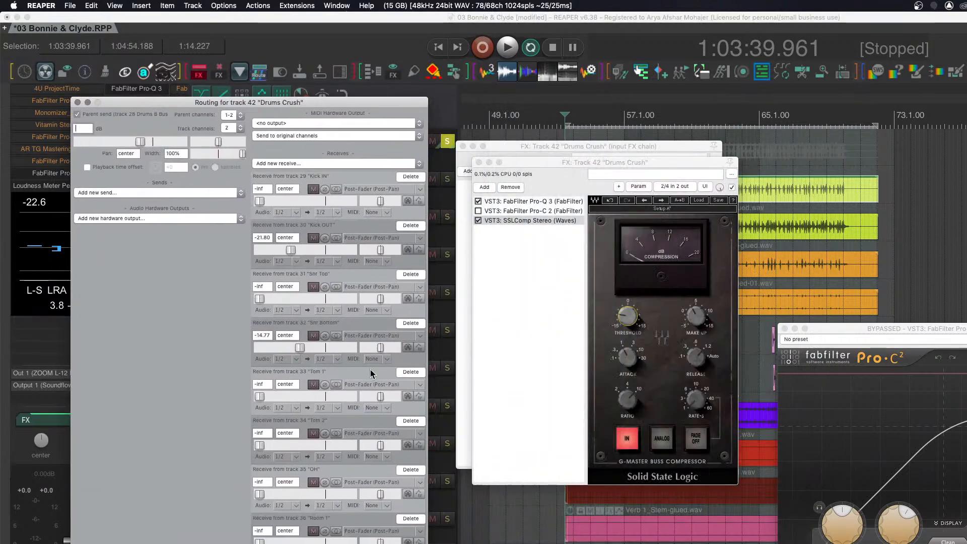
pyautogui.press('space')
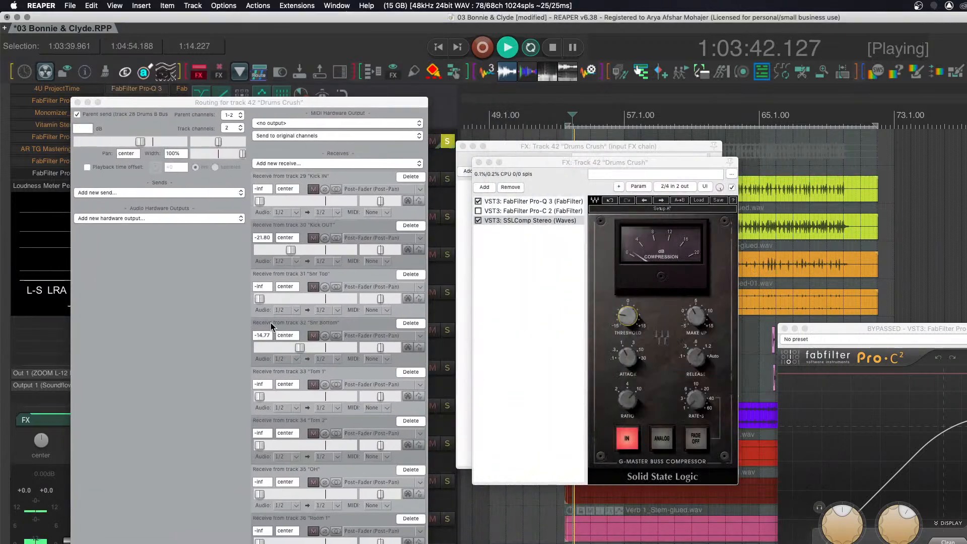
pyautogui.moveTo(259, 299); pyautogui.dragTo(293, 301)
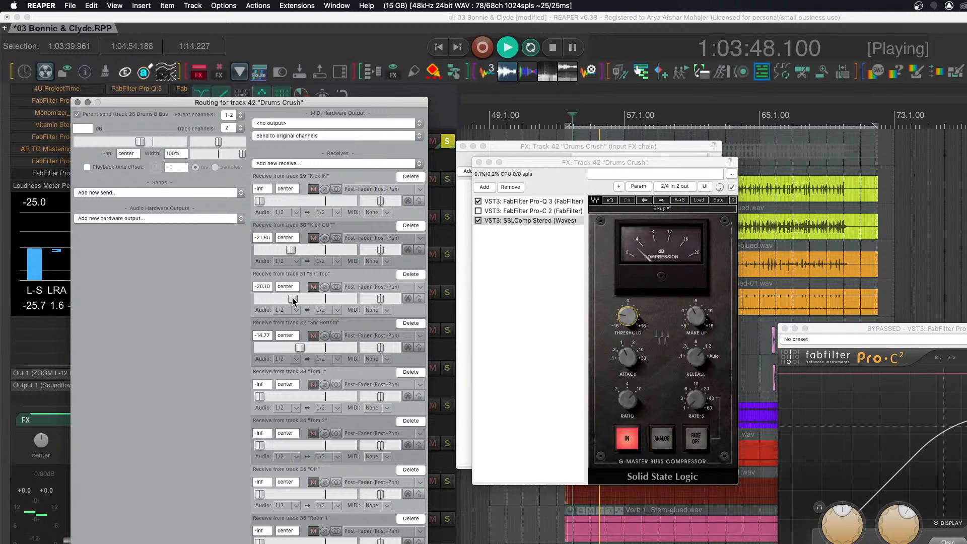
# Set the Drums Crush receives to +0.00 dB for Tom 1 and Tom 2, -38.36 dB for OH, and -1.98 dB for Kick IN.
pyautogui.doubleClick(260, 398)
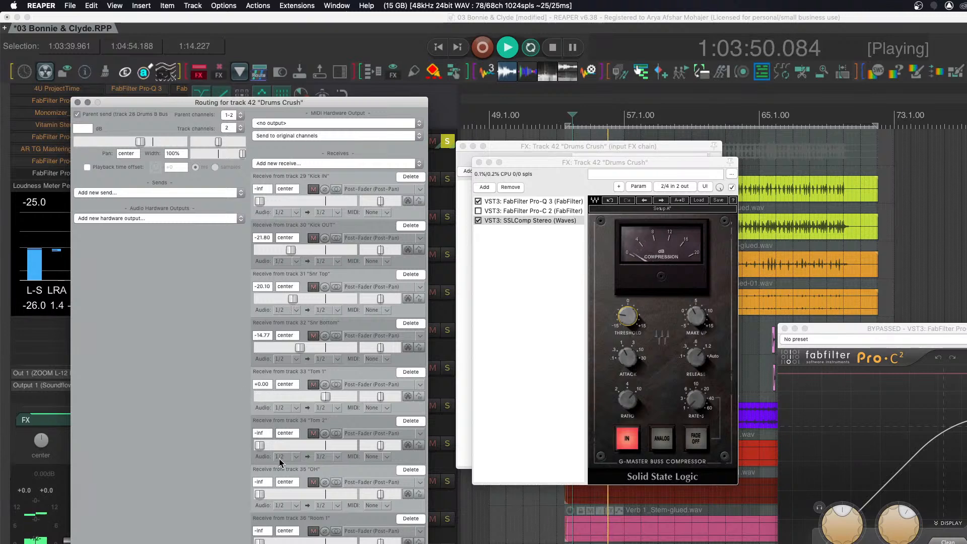
pyautogui.doubleClick(260, 445)
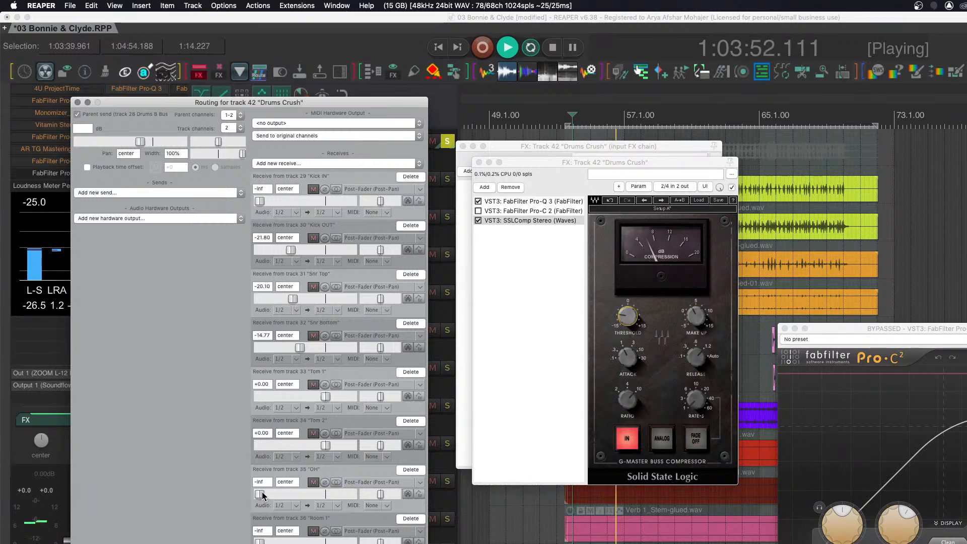
pyautogui.moveTo(259, 494); pyautogui.dragTo(280, 498)
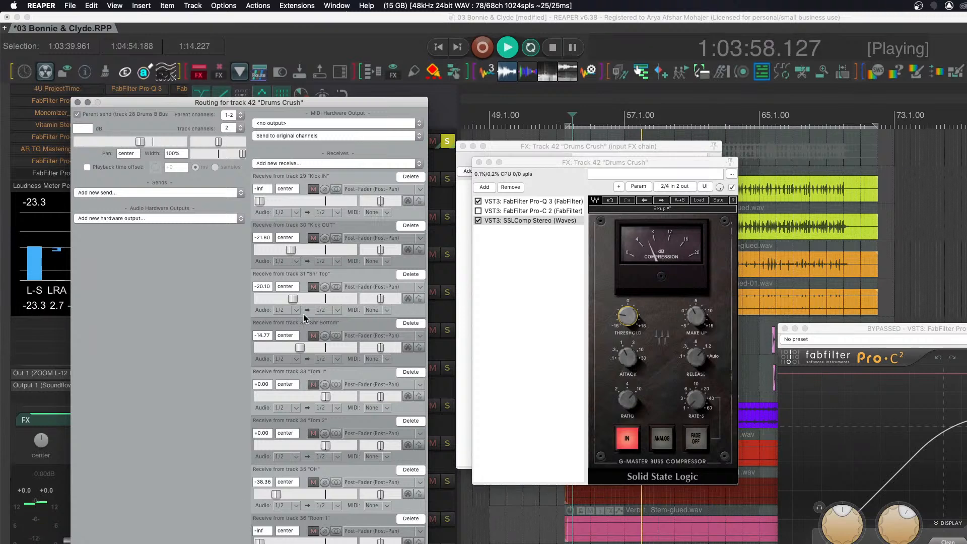
pyautogui.moveTo(259, 201); pyautogui.dragTo(322, 203)
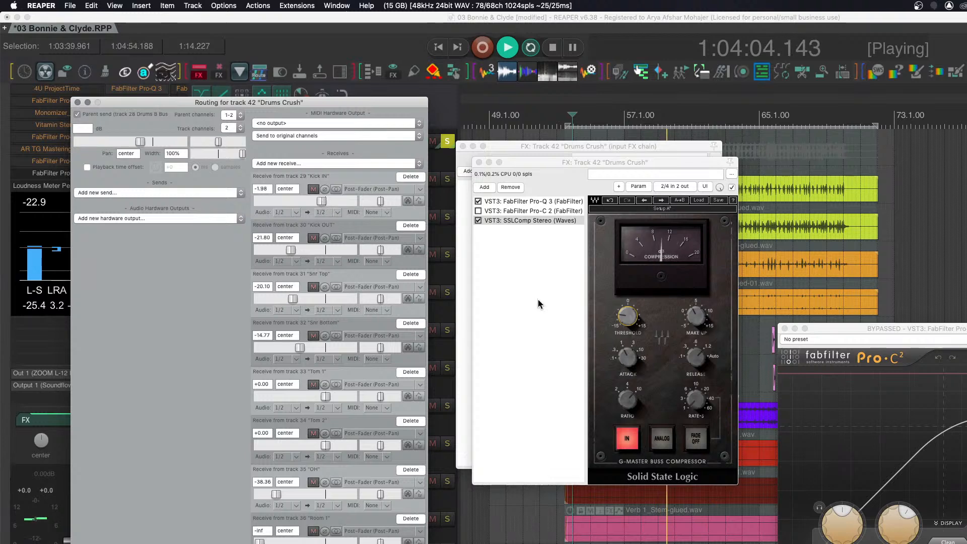
# Readjust the SSLComp threshold for the new receive levels and replay the drums.
pyautogui.click(627, 317)
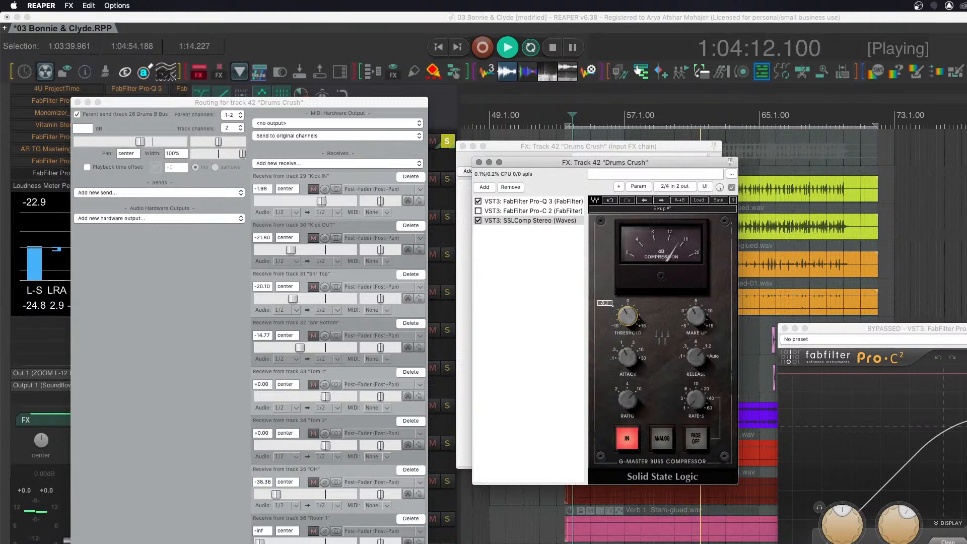
pyautogui.press('space')
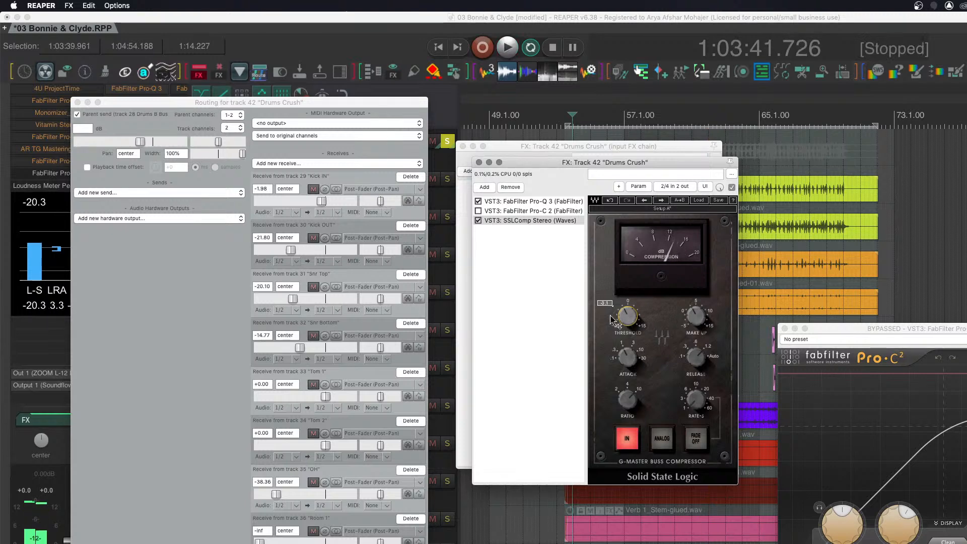
pyautogui.press('space')
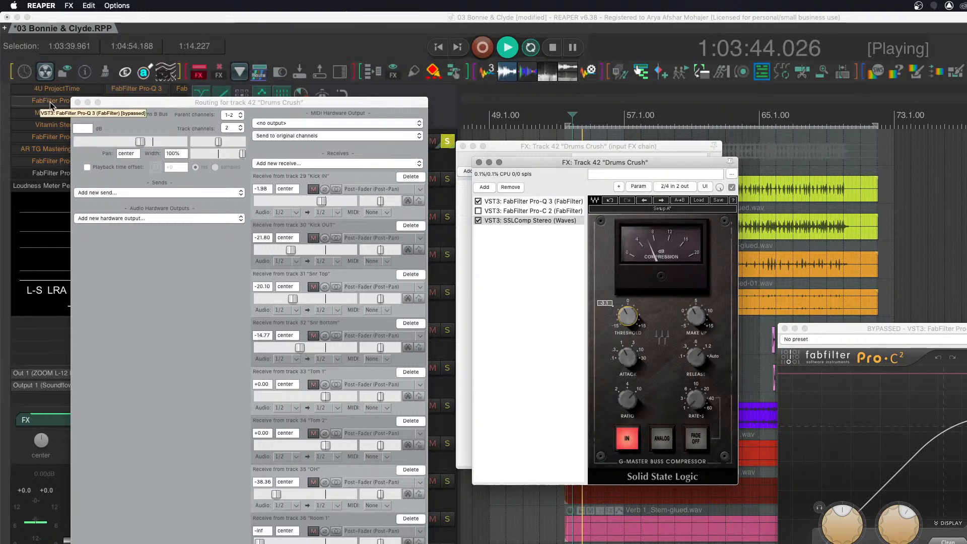
# Close the Drums Crush routing, FX chain, input FX chain and Pro-C 2 windows and enlarge the track heights.
pyautogui.click(78, 103)
pyautogui.click(479, 162)
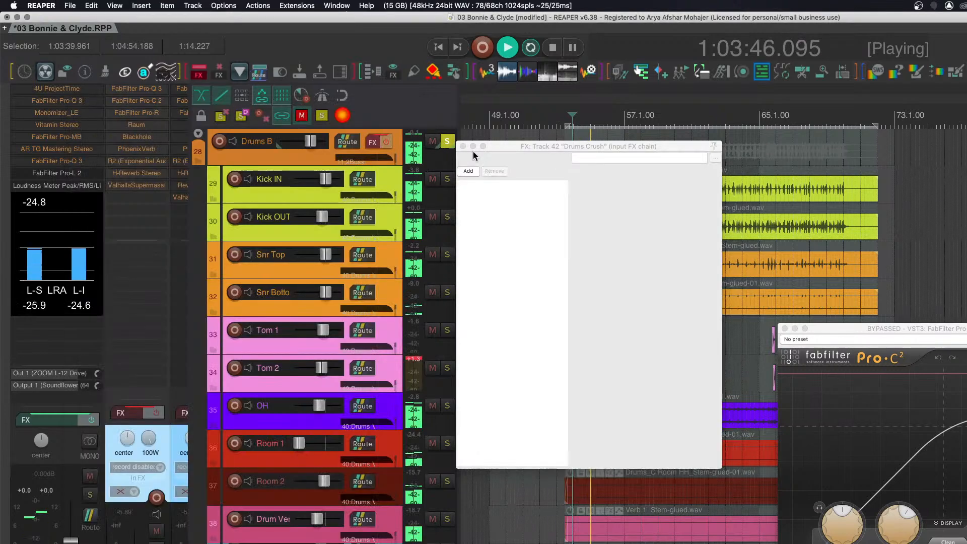
pyautogui.click(463, 146)
pyautogui.hscroll(1, 655, 323)
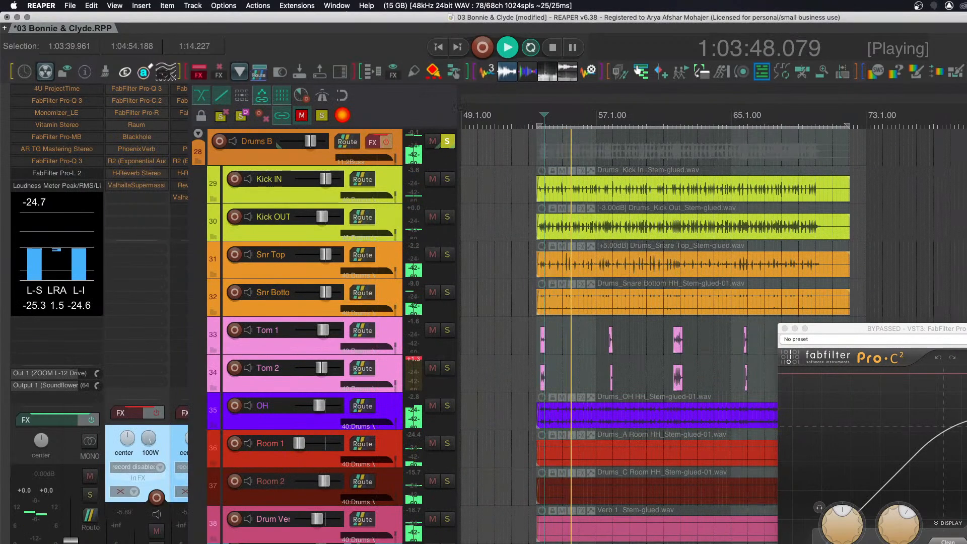
pyautogui.press('super+Up')
pyautogui.hscroll(3, 536, 523)
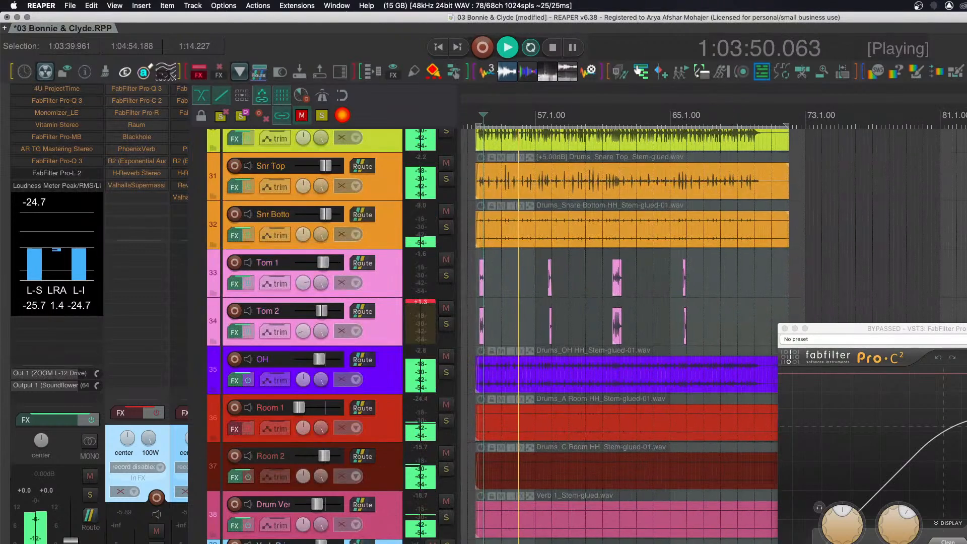
pyautogui.hscroll(-2, 536, 522)
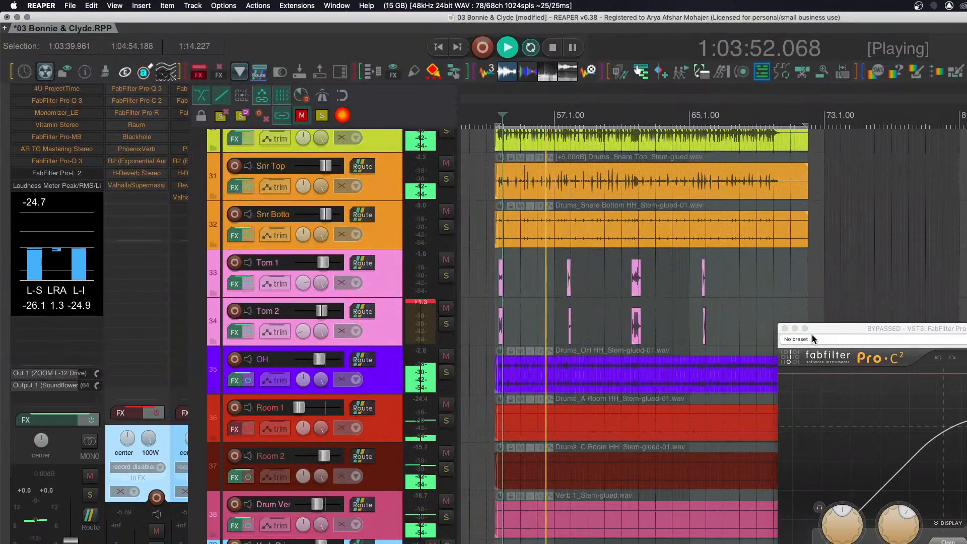
pyautogui.click(785, 328)
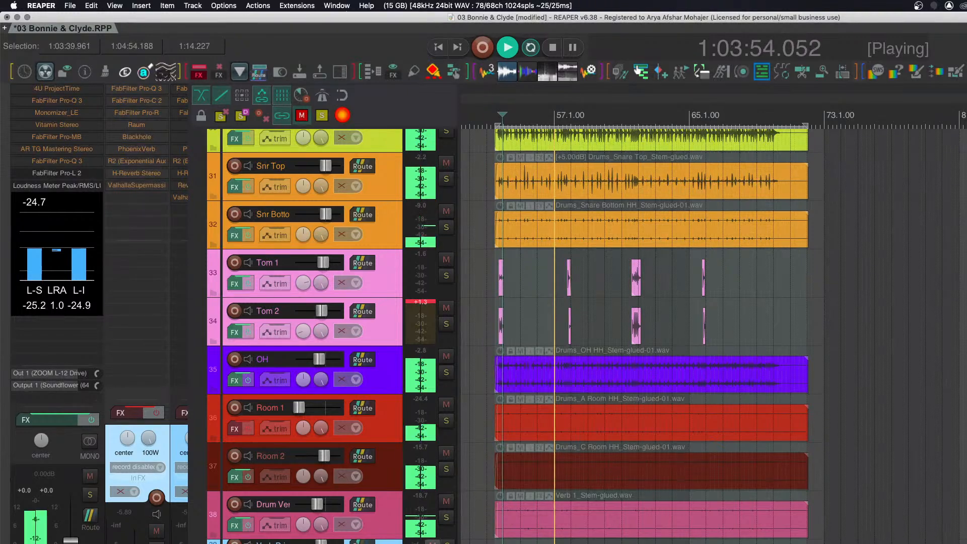
# Reopen the Drums Crush FX chain, move its window away from the tracks, and stop playback.
pyautogui.click(322, 543)
pyautogui.click(235, 542)
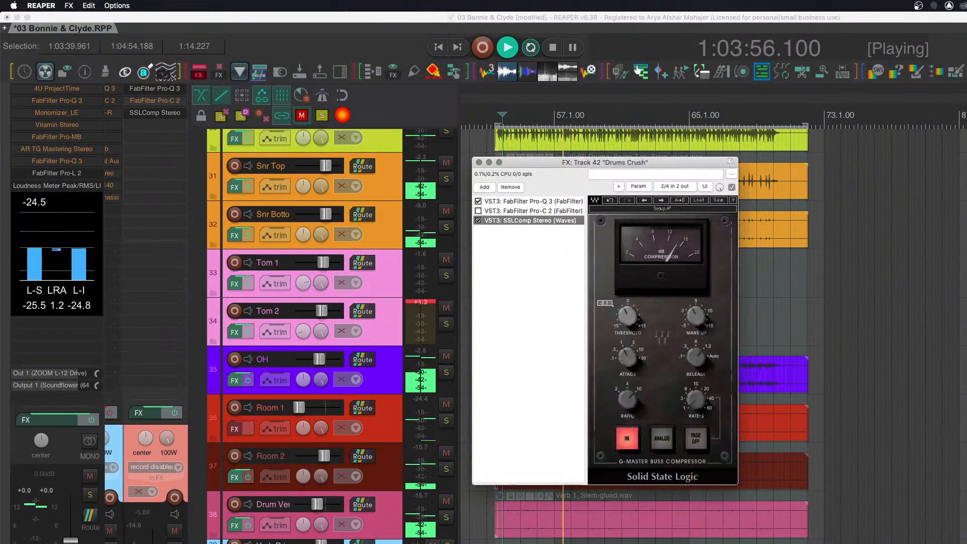
pyautogui.moveTo(544, 162); pyautogui.dragTo(780, 195)
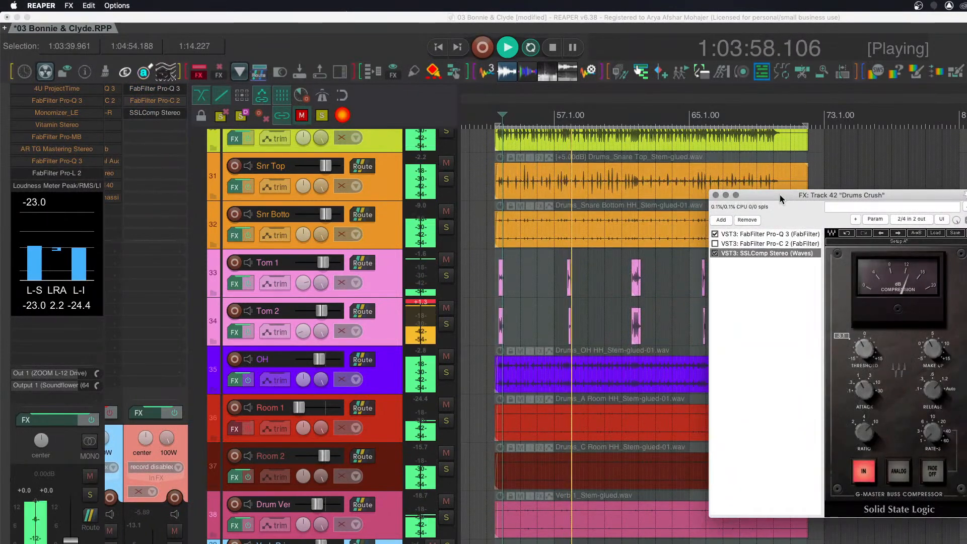
pyautogui.press('space')
# Place the edit cursor just before the tom fill after bar 61 and audition the fill.
pyautogui.scroll(4, 633, 292)
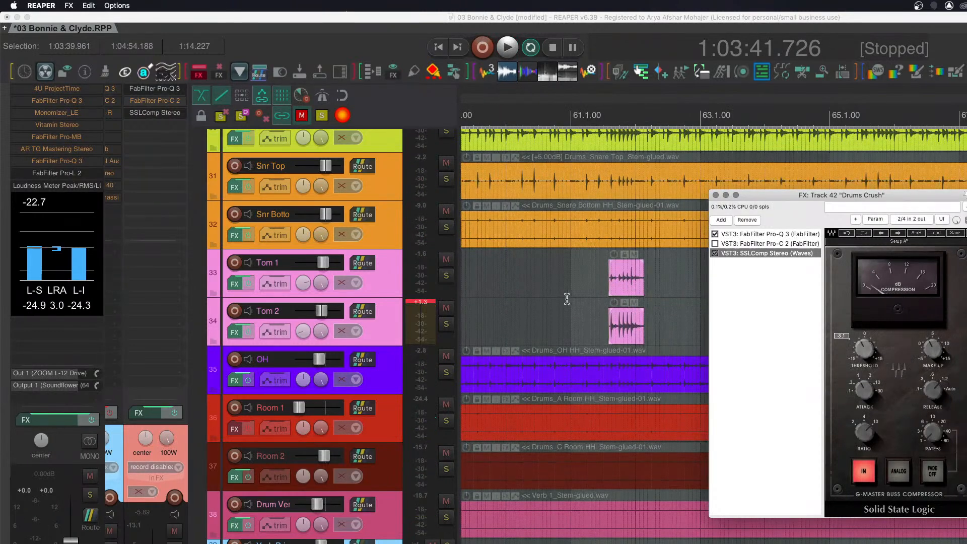
pyautogui.hscroll(-2, 566, 298)
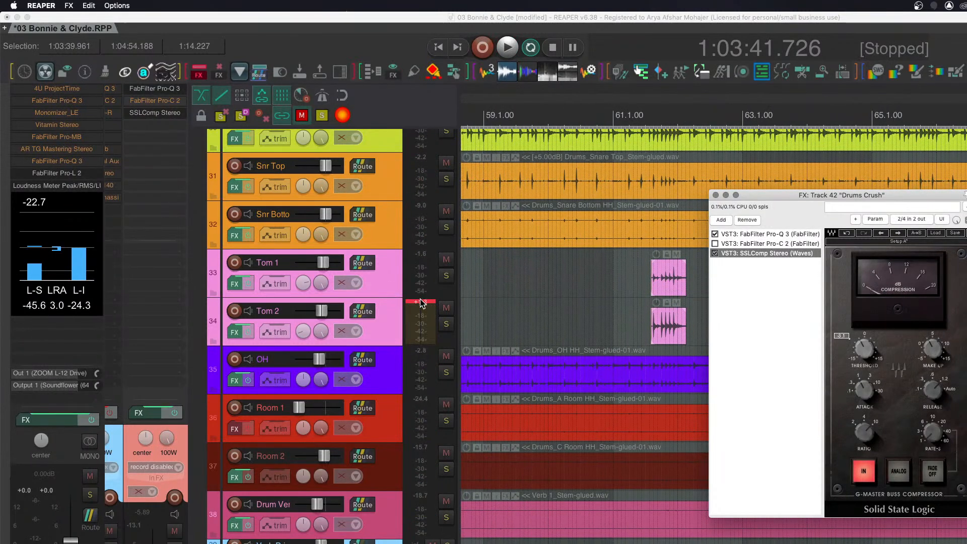
pyautogui.click(662, 279)
pyautogui.click(634, 274)
pyautogui.press('space')
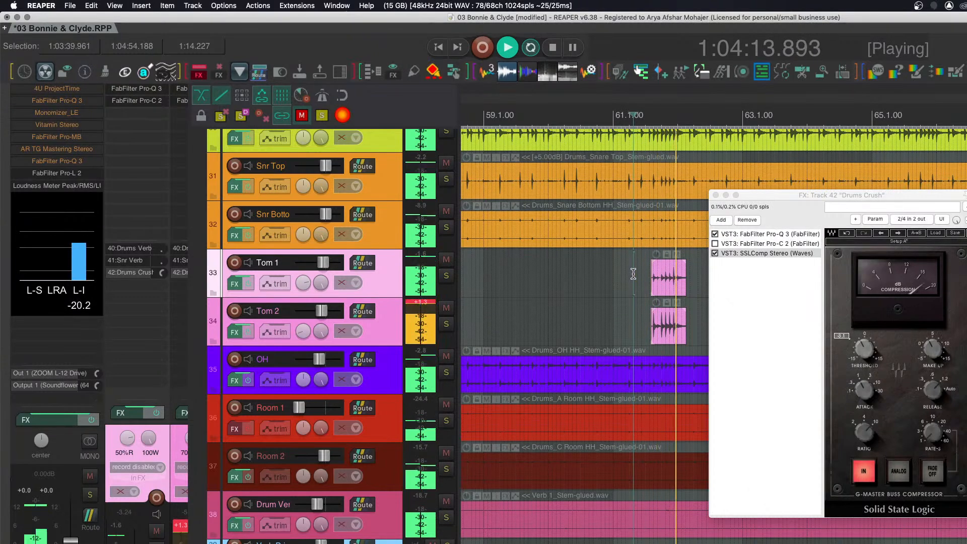
pyautogui.press('space')
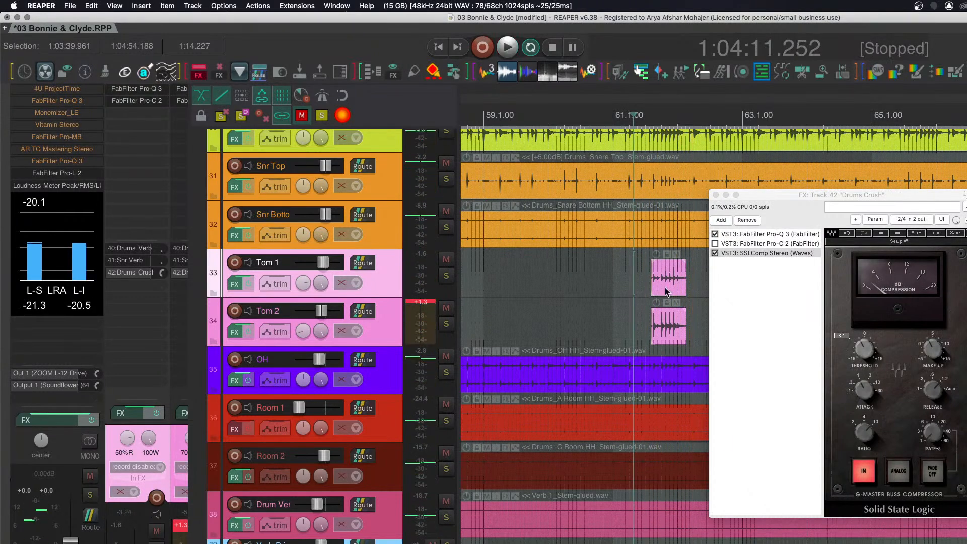
# Reset the peak clip indicator on the Tom 2 track's meter.
pyautogui.hscroll(1, 670, 295)
pyautogui.hscroll(1, 670, 295)
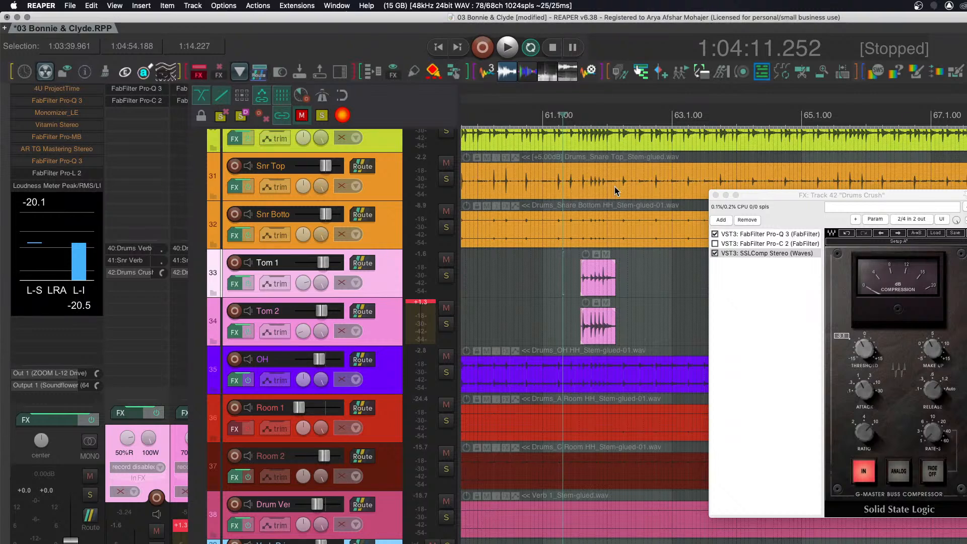
pyautogui.click(417, 303)
pyautogui.click(418, 303)
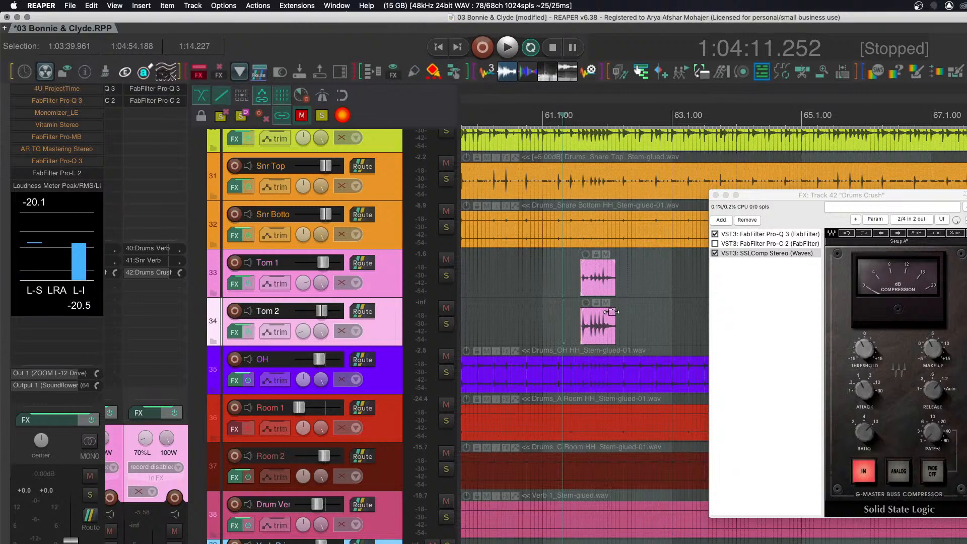
# Enlarge the tom fill around bar 62 and place the edit cursor just before it on the Tom 1 track.
pyautogui.scroll(5, 612, 312)
pyautogui.scroll(3, 565, 327)
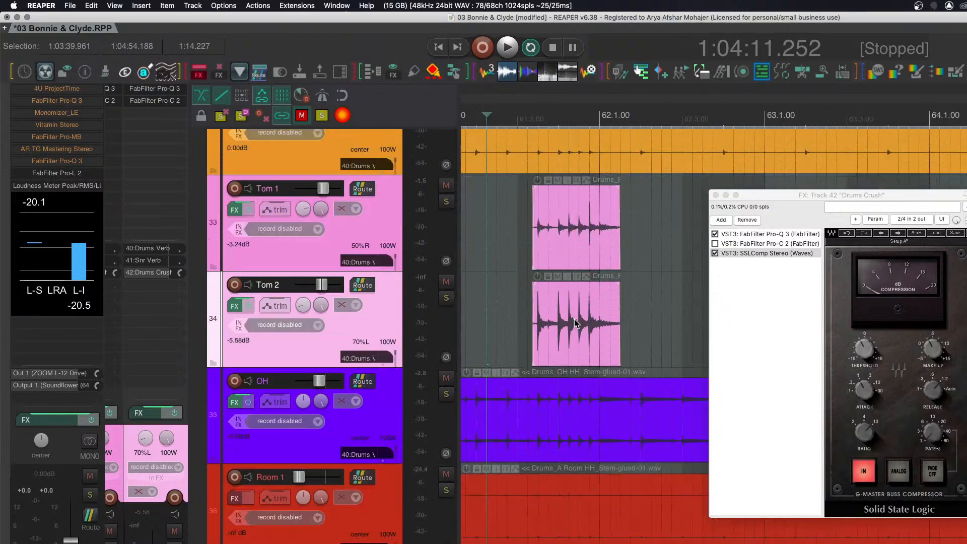
pyautogui.scroll(3, 563, 328)
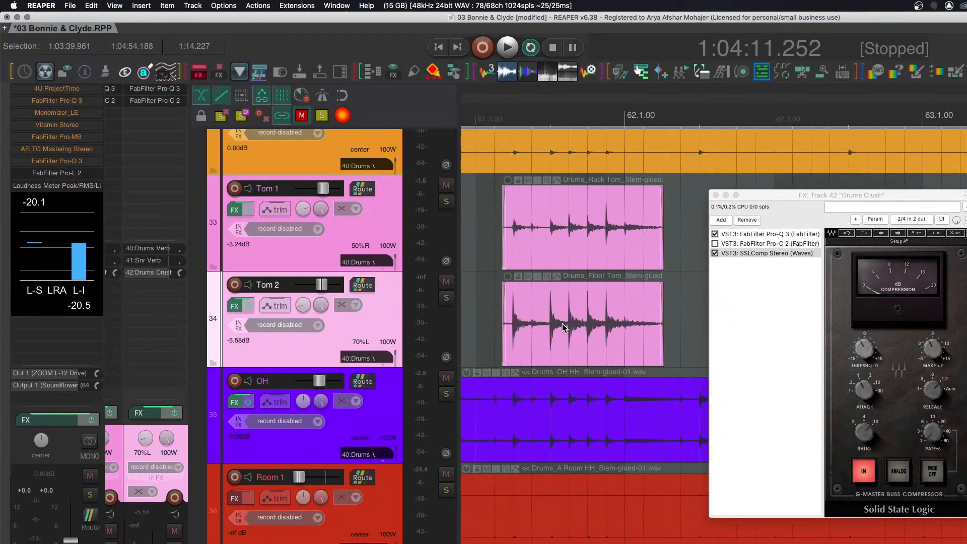
pyautogui.click(479, 227)
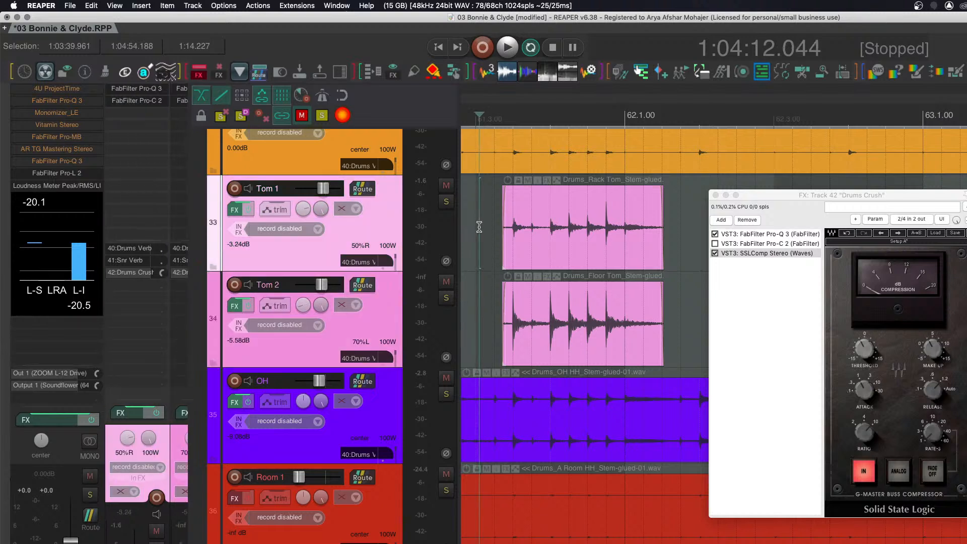
# Solo the Tom 1 and Tom 2 tracks and audition the tom fill just before bar 62.
pyautogui.press('space')
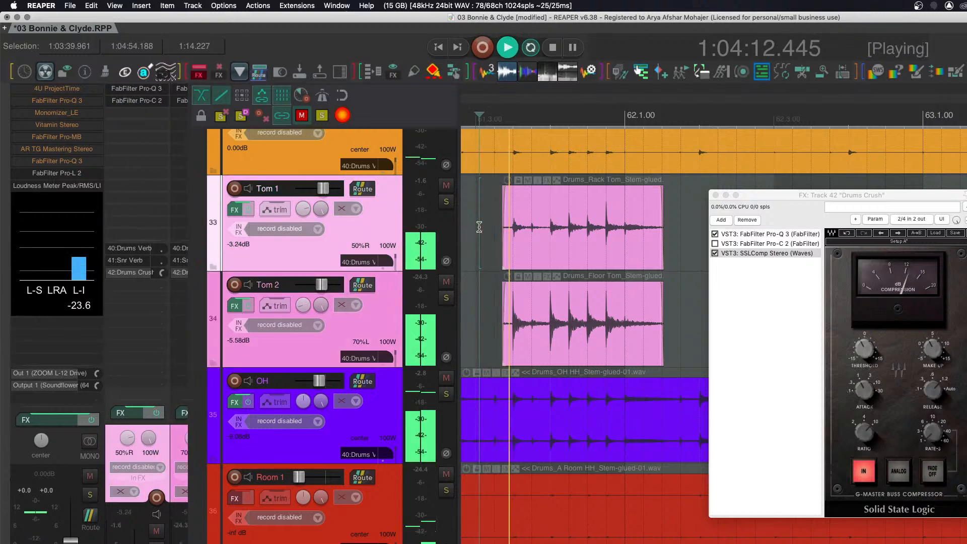
pyautogui.press('space')
pyautogui.click(445, 201)
pyautogui.click(450, 301)
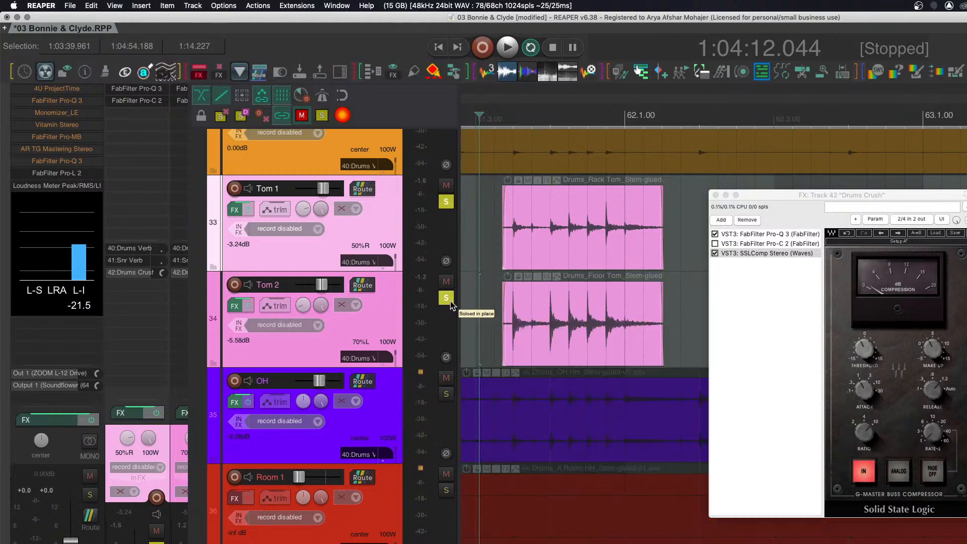
pyautogui.press('space')
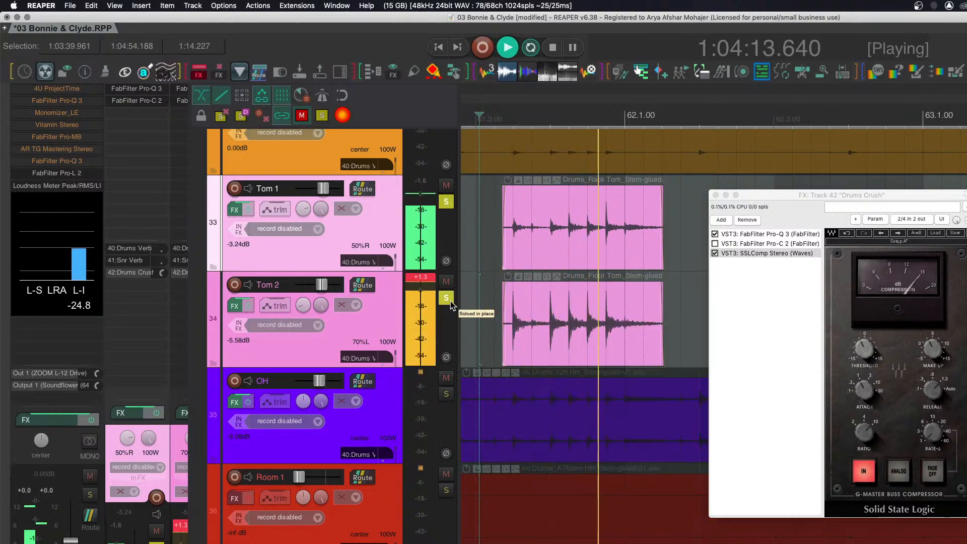
pyautogui.press('space')
pyautogui.press('space')
pyautogui.press('space')
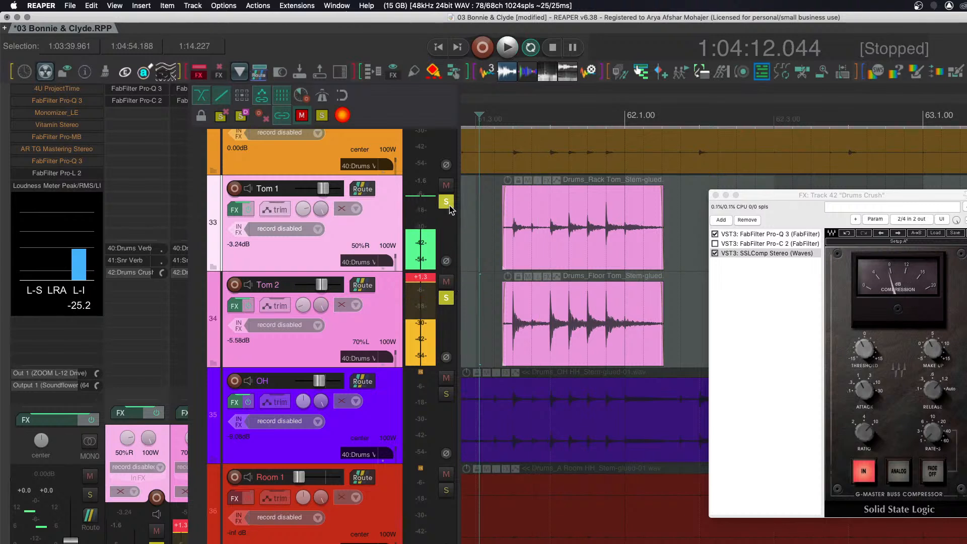
# Audition Tom 1 on its own and delete its fill clip around bar 62.
pyautogui.click(446, 298)
pyautogui.press('space')
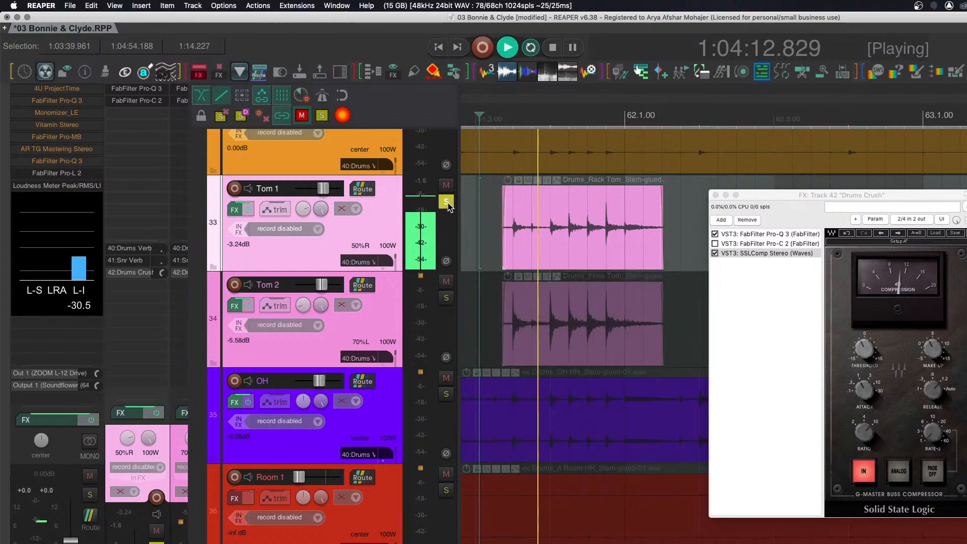
pyautogui.press('space')
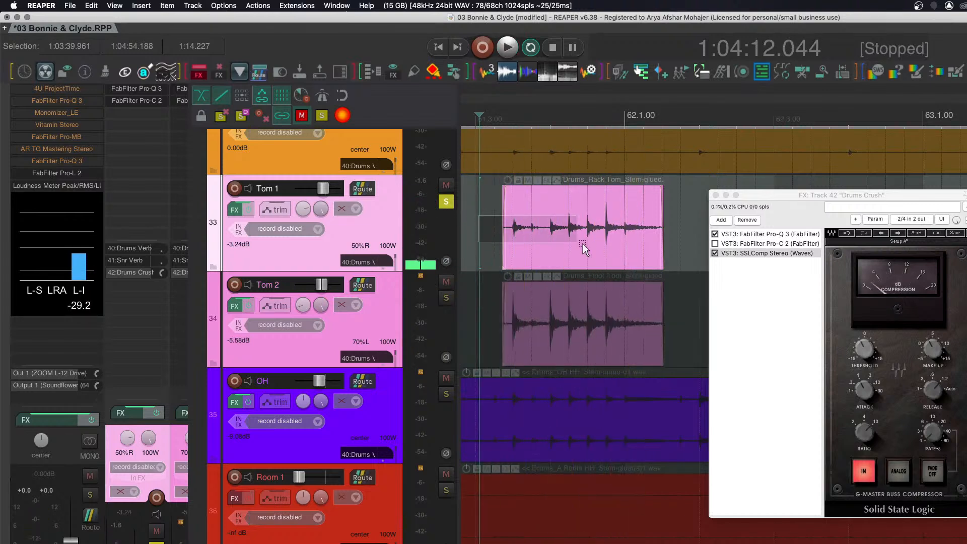
pyautogui.click(584, 244)
pyautogui.press('Delete')
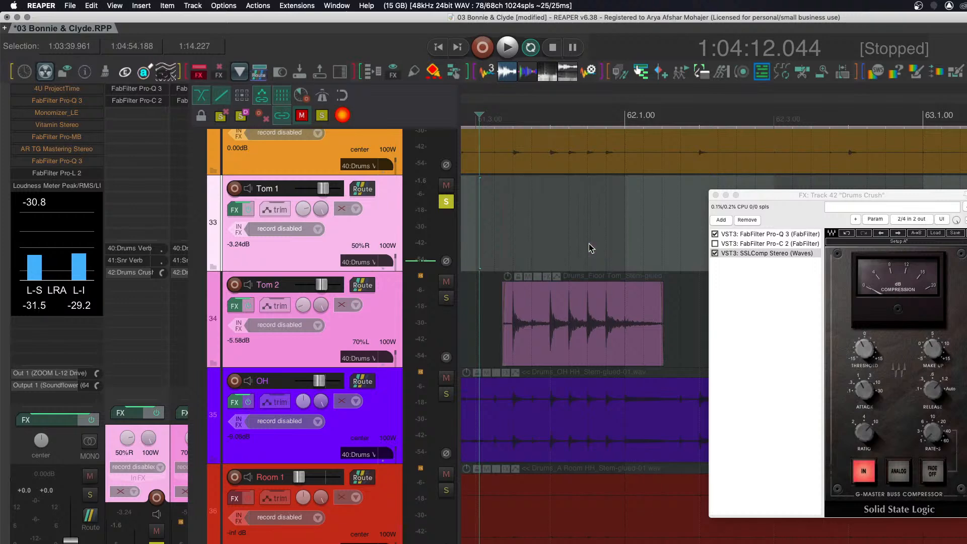
# Switch the solo from Tom 1 to Tom 2 and audition the Tom 2 fill.
pyautogui.click(446, 201)
pyautogui.click(447, 298)
pyautogui.press('space')
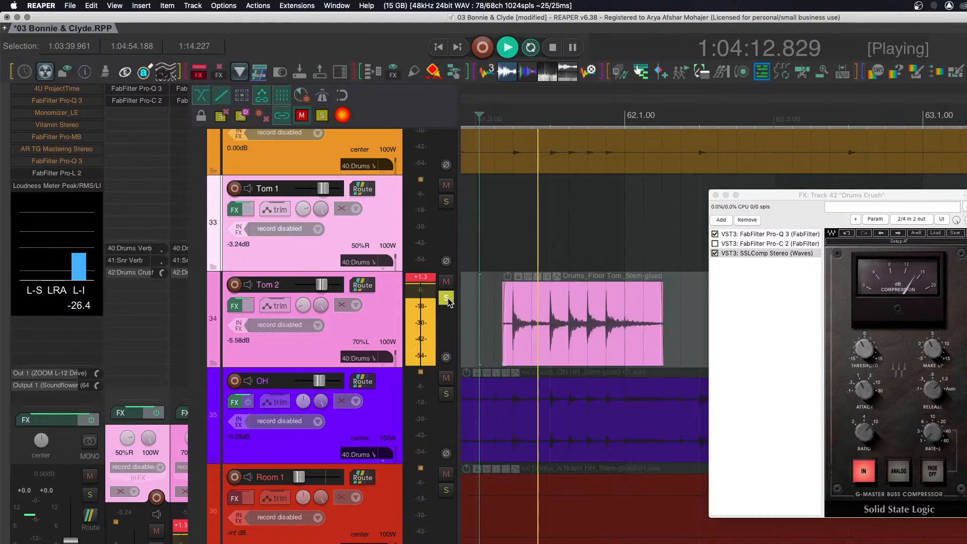
pyautogui.press('space')
pyautogui.press('space')
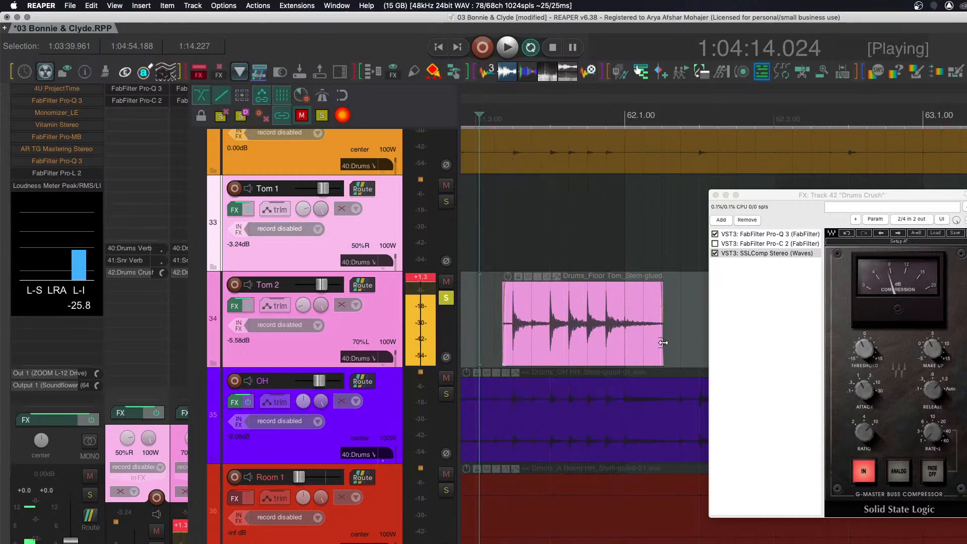
pyautogui.press('space')
# Trim the end of the Tom 2 fill clip back to bar 62 and add a short fade-out.
pyautogui.moveTo(662, 294); pyautogui.dragTo(623, 344)
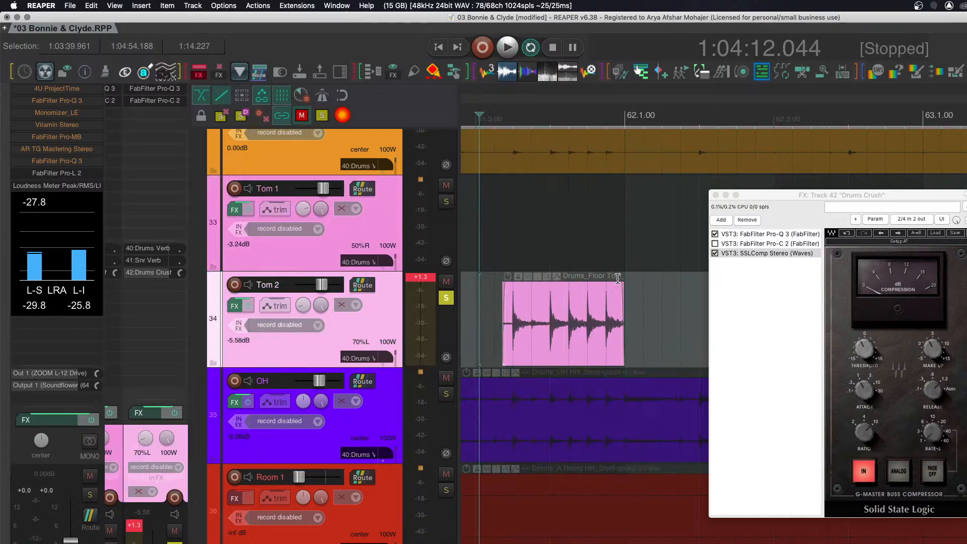
pyautogui.moveTo(622, 282); pyautogui.dragTo(614, 285)
# Split the Tom 2 clip before its second main hit, tighten the first piece at both ends with a fade-out, and reset the peak clip indicator.
pyautogui.scroll(5, 517, 328)
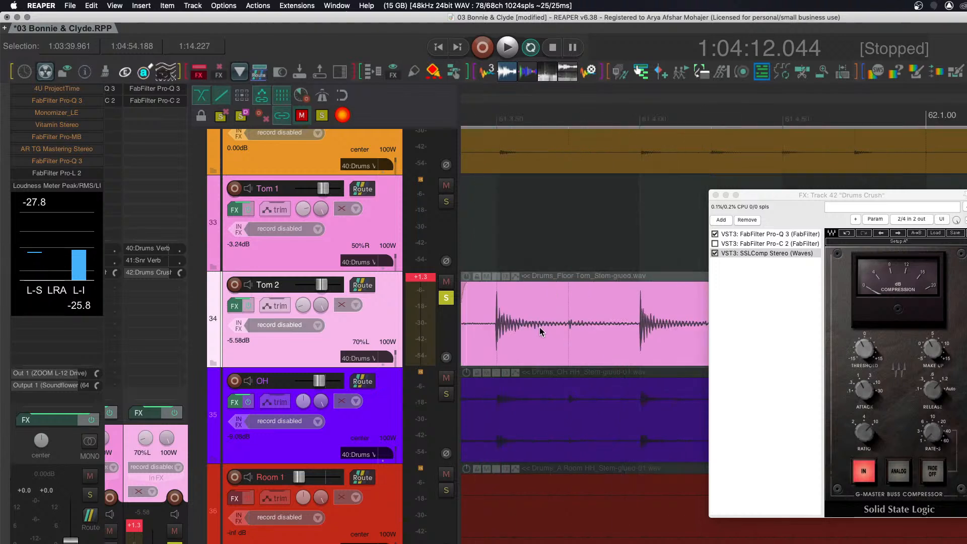
pyautogui.click(599, 327)
pyautogui.press('s')
pyautogui.moveTo(594, 325); pyautogui.dragTo(561, 326)
pyautogui.moveTo(561, 283); pyautogui.dragTo(538, 285)
pyautogui.click(426, 276)
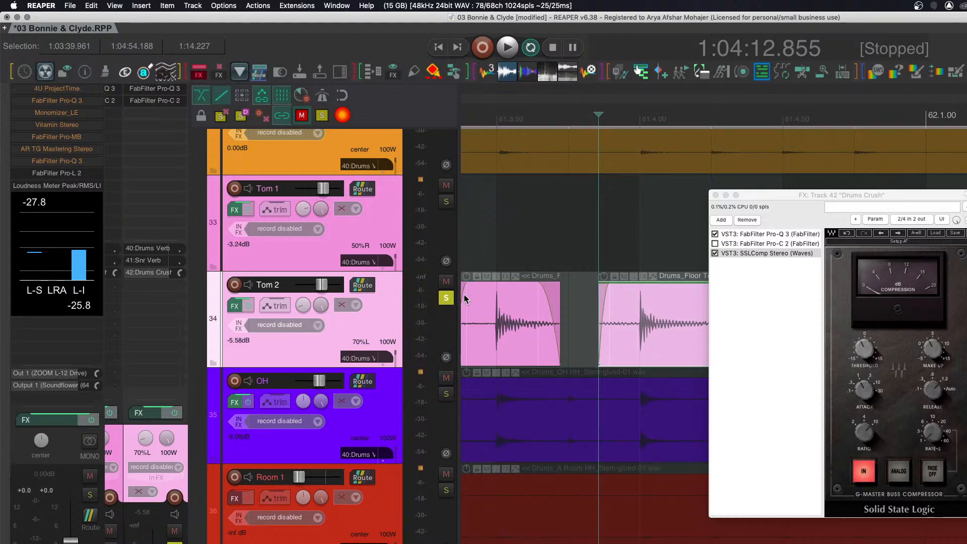
pyautogui.scroll(-5, 481, 304)
pyautogui.scroll(6, 479, 304)
pyautogui.moveTo(478, 325); pyautogui.dragTo(503, 325)
# Clear the Tom 2 solo and play the full drum kit from the start of the clips at bar 53.
pyautogui.scroll(-5, 522, 326)
pyautogui.scroll(-5, 544, 322)
pyautogui.scroll(-10, 544, 323)
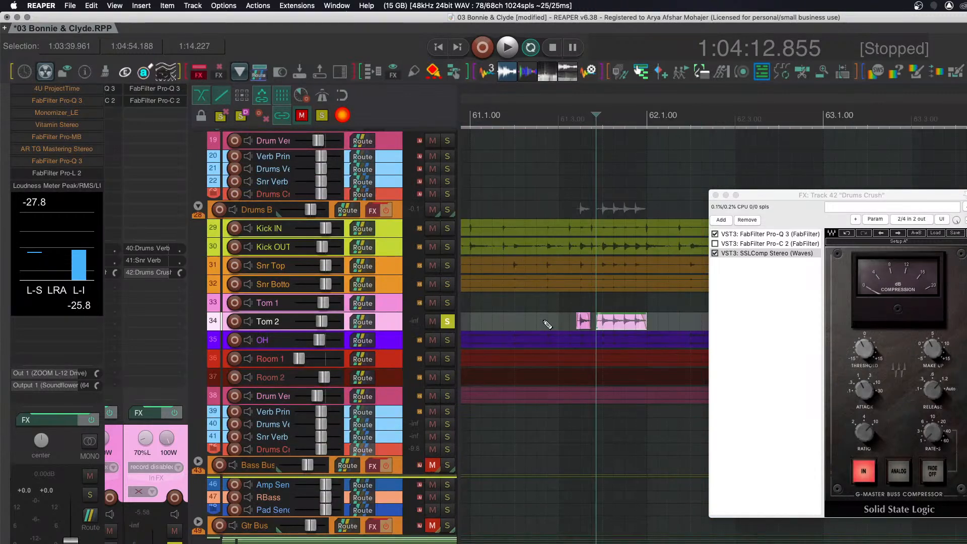
pyautogui.scroll(4, 584, 315)
pyautogui.scroll(5, 584, 315)
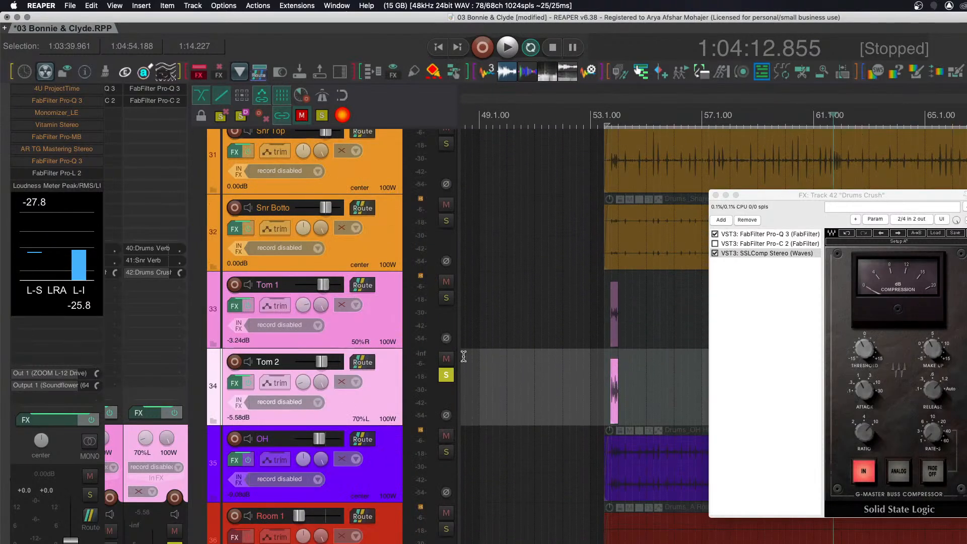
pyautogui.click(605, 292)
pyautogui.press('space')
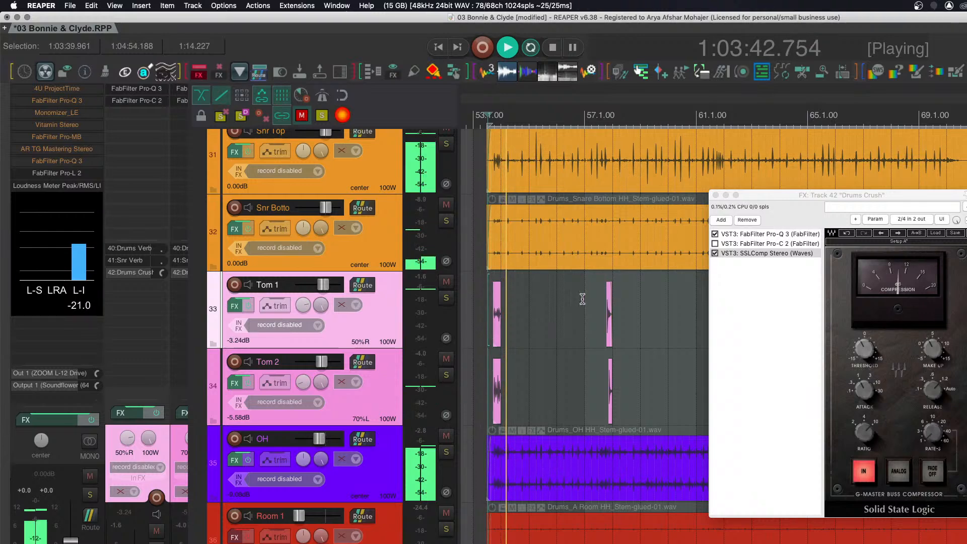
# Open the Drums Crush routing, lower its Tom 2 receive to -5.58 dB, and move the routing window aside.
pyautogui.scroll(-3, 378, 501)
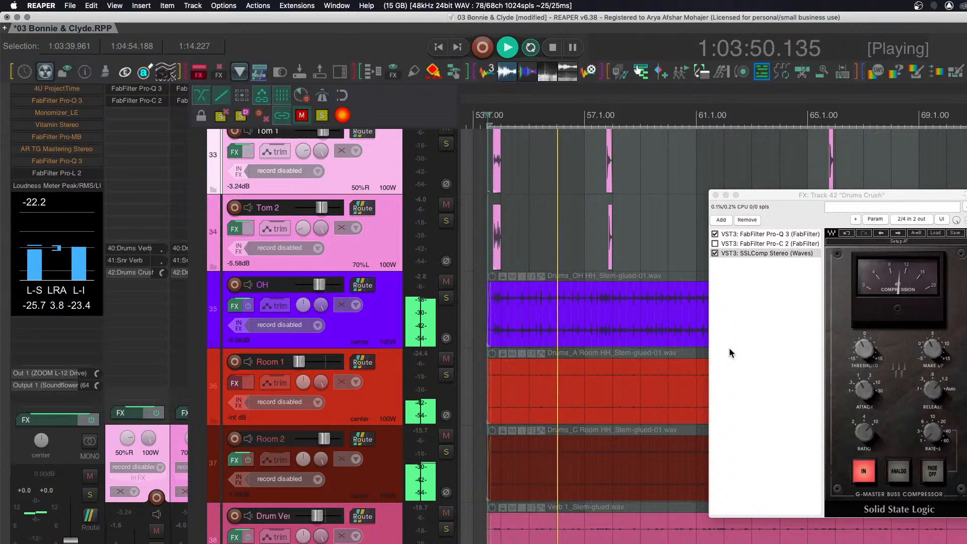
pyautogui.press('i')
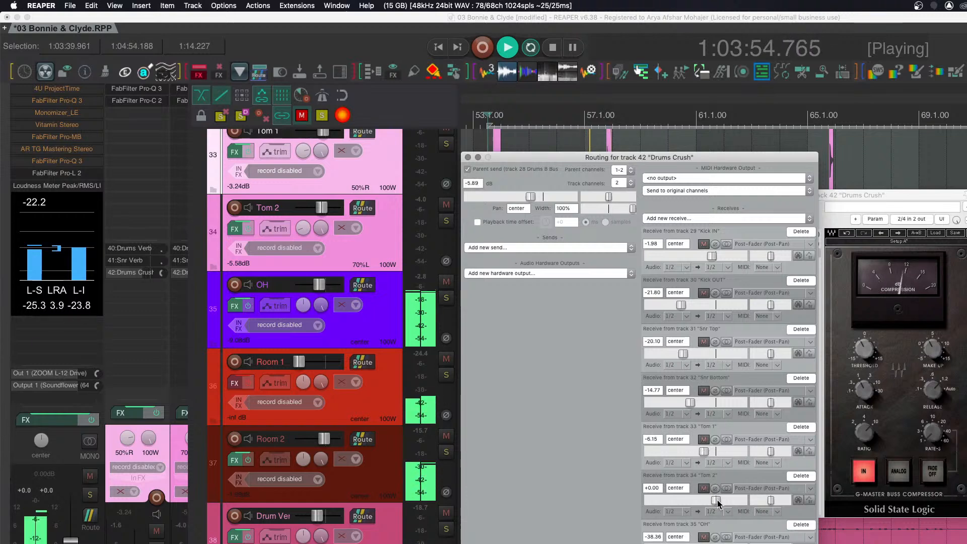
pyautogui.moveTo(718, 500); pyautogui.dragTo(707, 498)
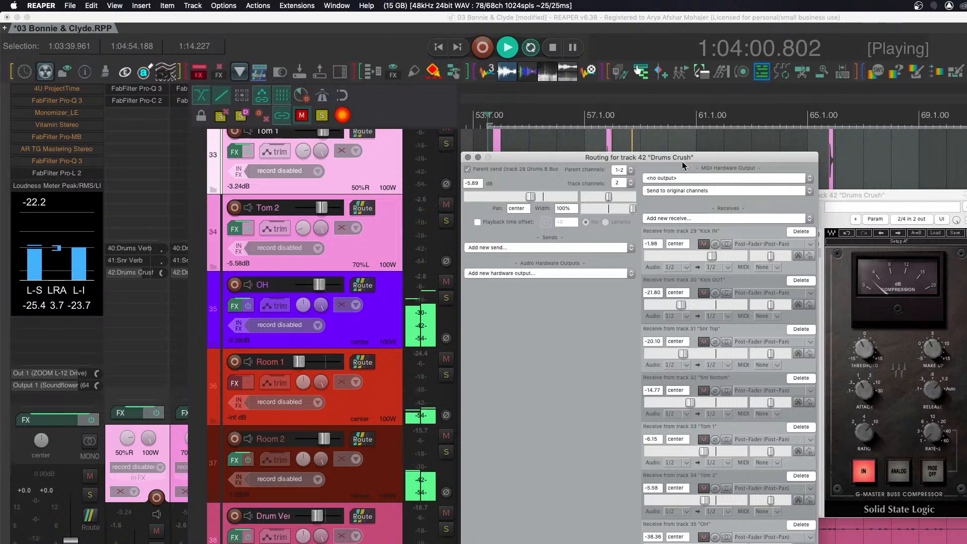
pyautogui.moveTo(684, 166); pyautogui.dragTo(966, 80)
# Place the edit cursor before the tom hits ahead of bar 58 and audition them repeatedly from slightly different start points.
pyautogui.scroll(2, 598, 278)
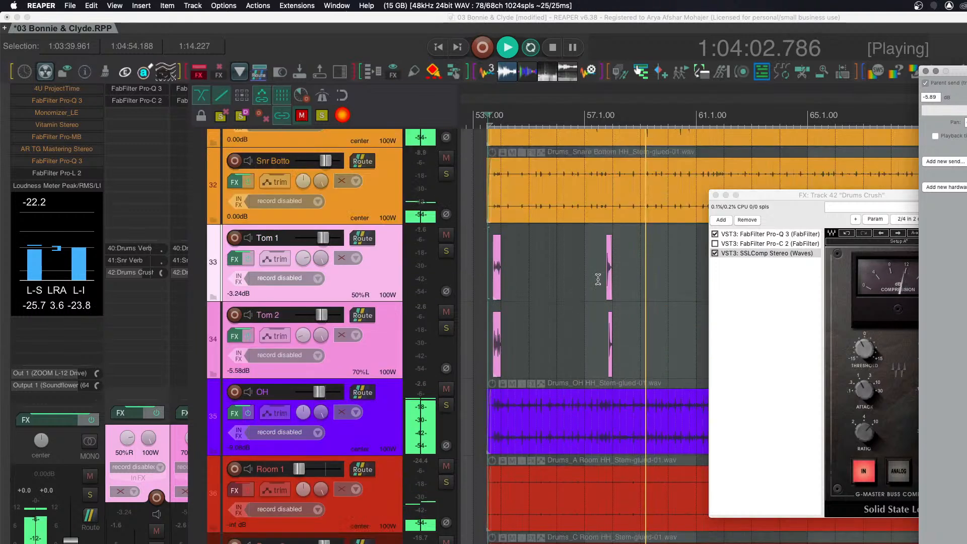
pyautogui.scroll(5, 598, 278)
pyautogui.click(540, 271)
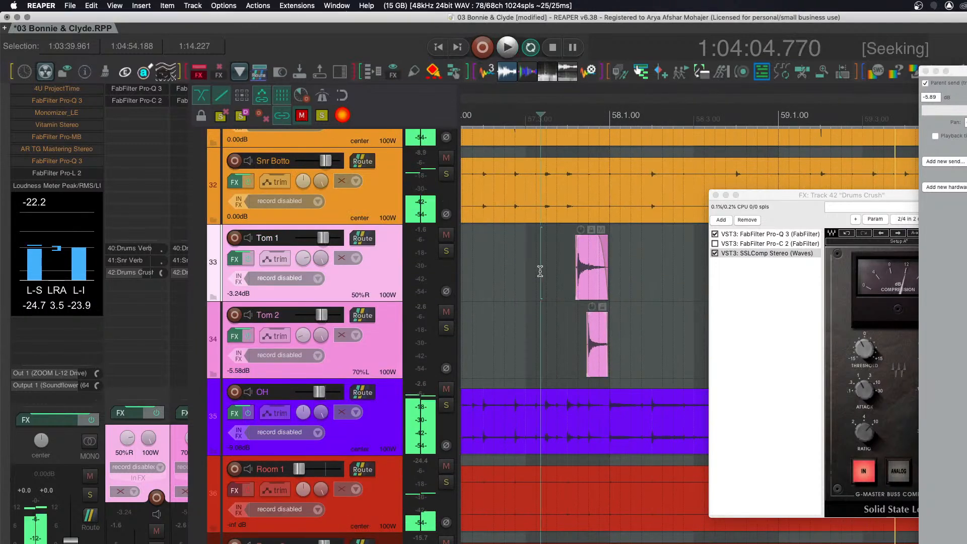
pyautogui.press('space')
pyautogui.press('space')
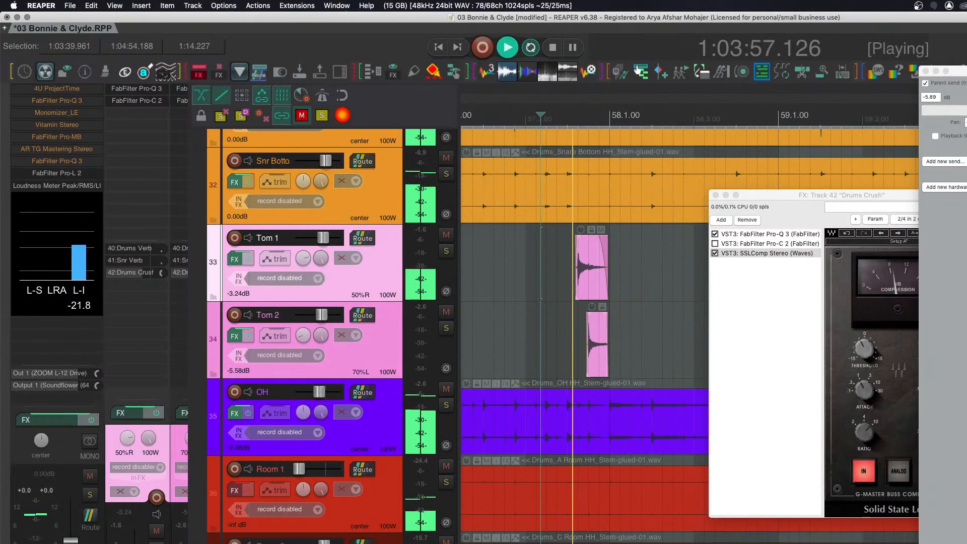
pyautogui.press('space')
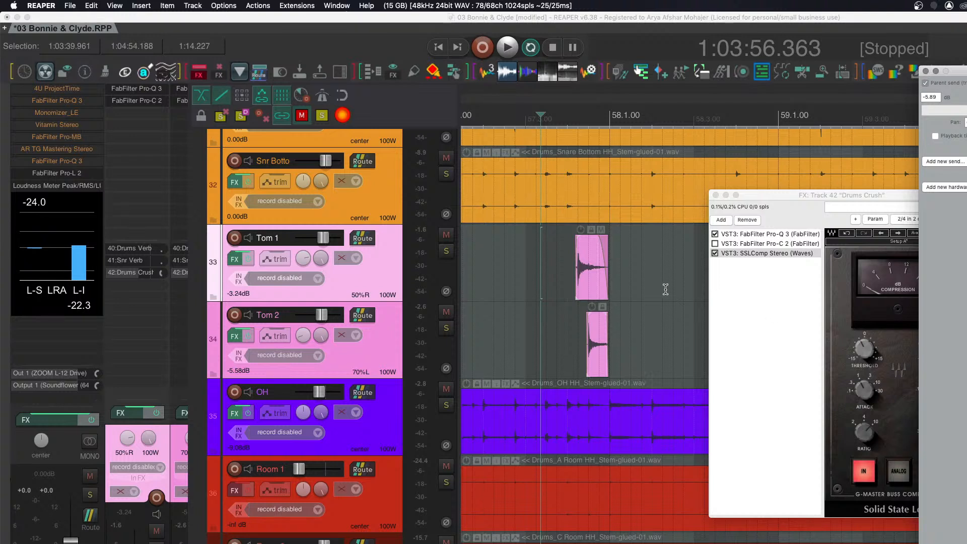
pyautogui.click(546, 263)
pyautogui.press('space')
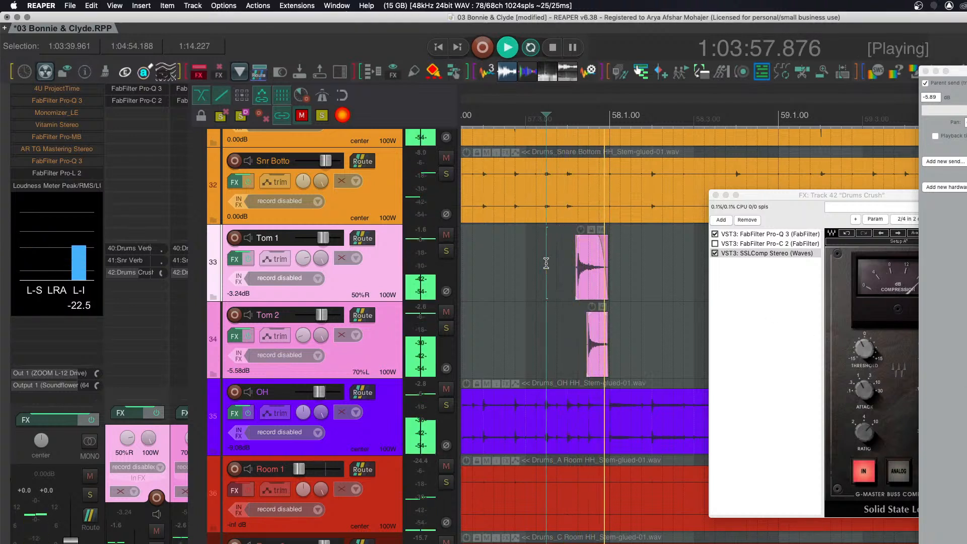
pyautogui.press('space')
pyautogui.press('space')
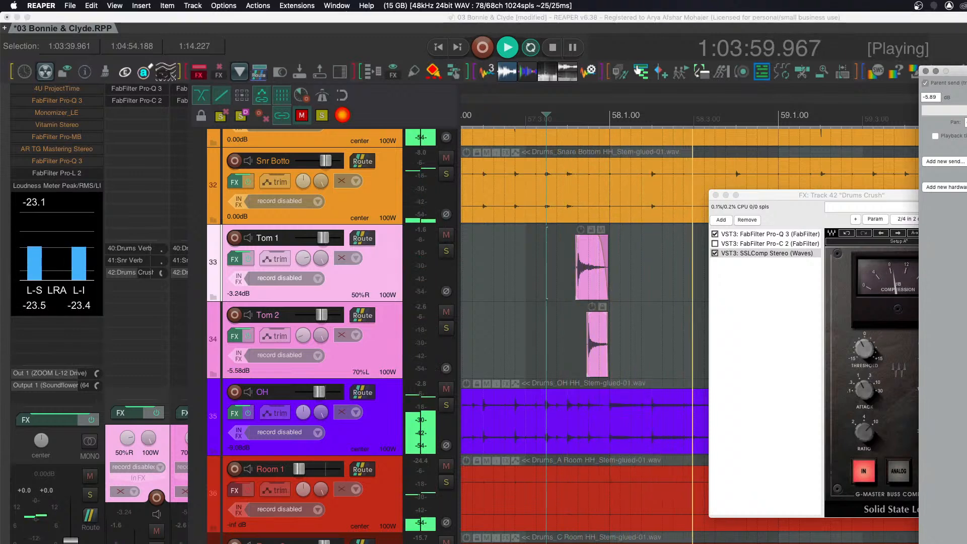
pyautogui.click(526, 265)
pyautogui.press('space')
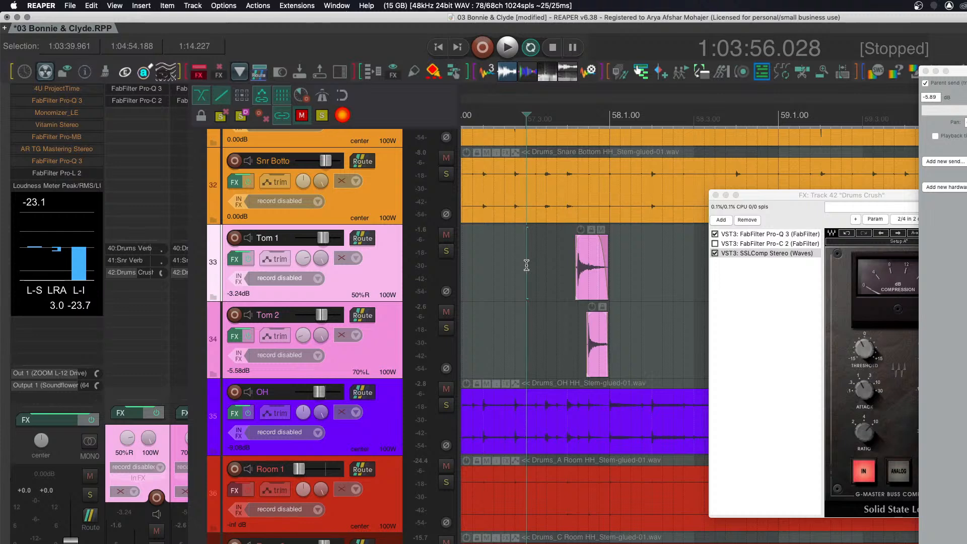
# Close the Drums Crush routing window and play the drum section from its start at bar 53.
pyautogui.click(929, 72)
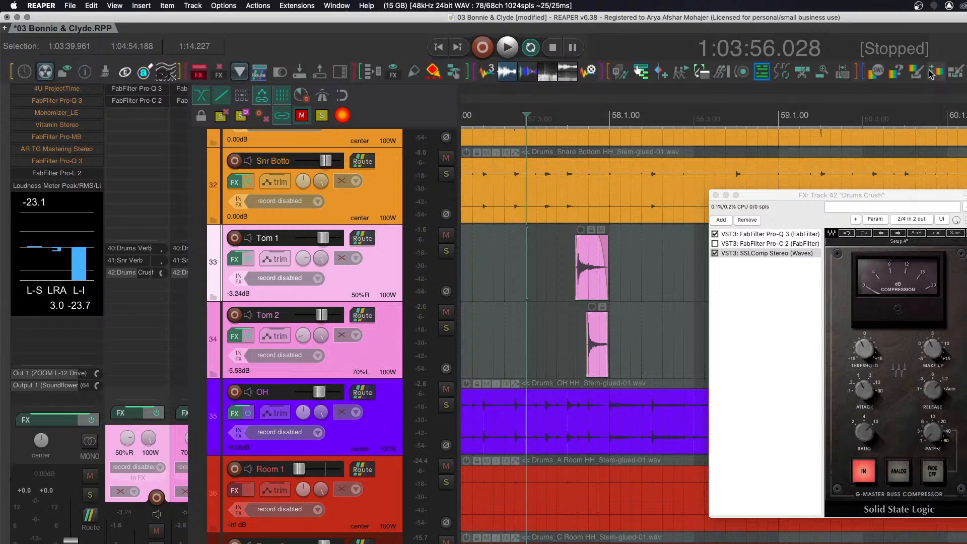
pyautogui.scroll(-5, 603, 306)
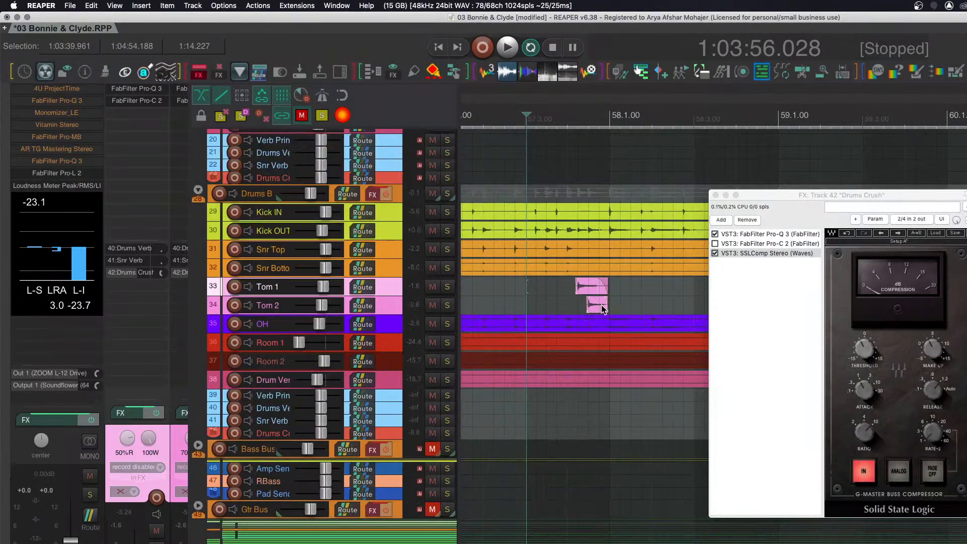
pyautogui.scroll(-4, 602, 306)
pyautogui.hscroll(-5, 602, 306)
pyautogui.scroll(-3, 602, 304)
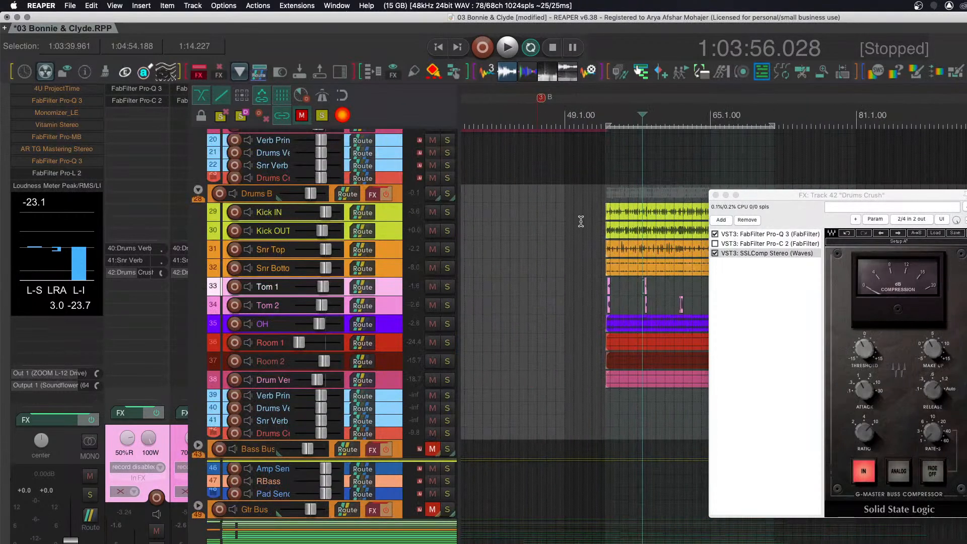
pyautogui.click(589, 202)
pyautogui.click(585, 215)
pyautogui.hscroll(4, 585, 216)
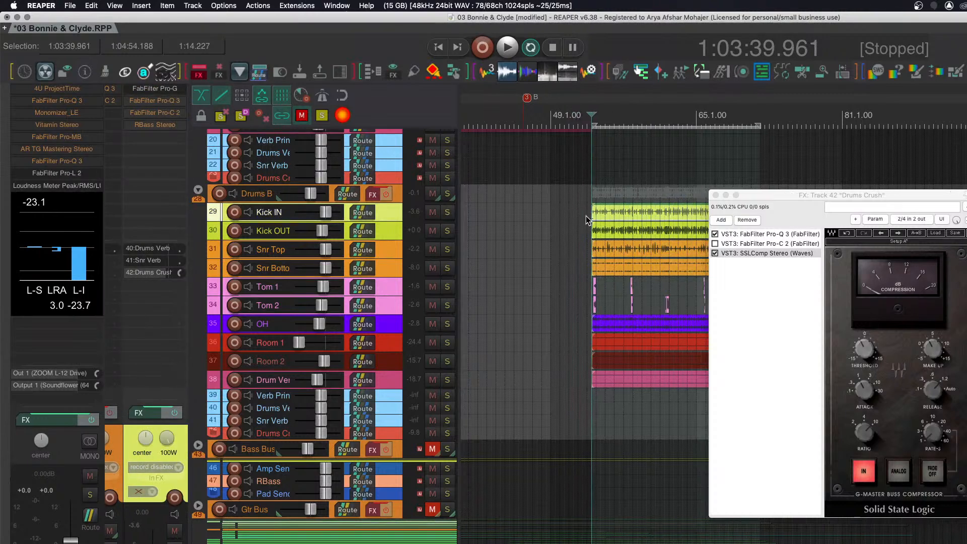
pyautogui.press('space')
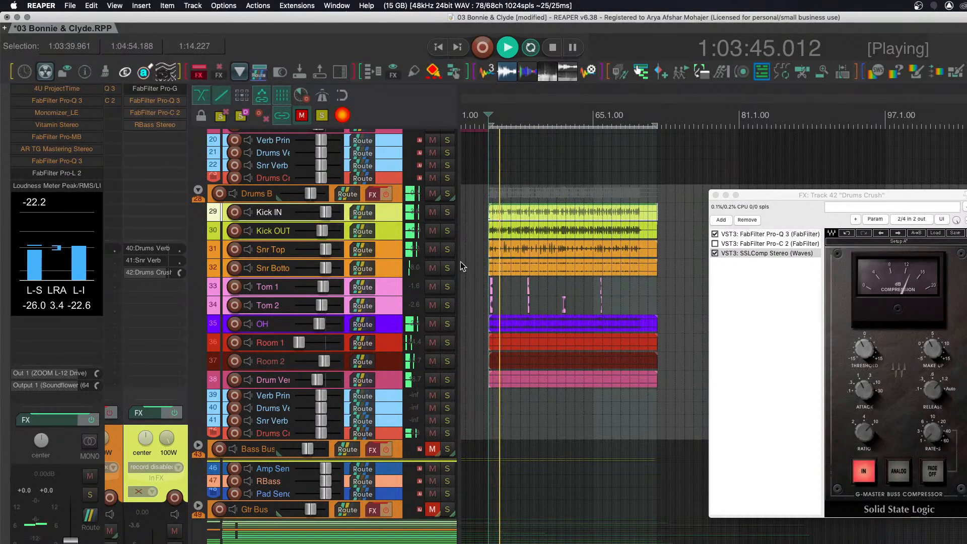
pyautogui.press('space')
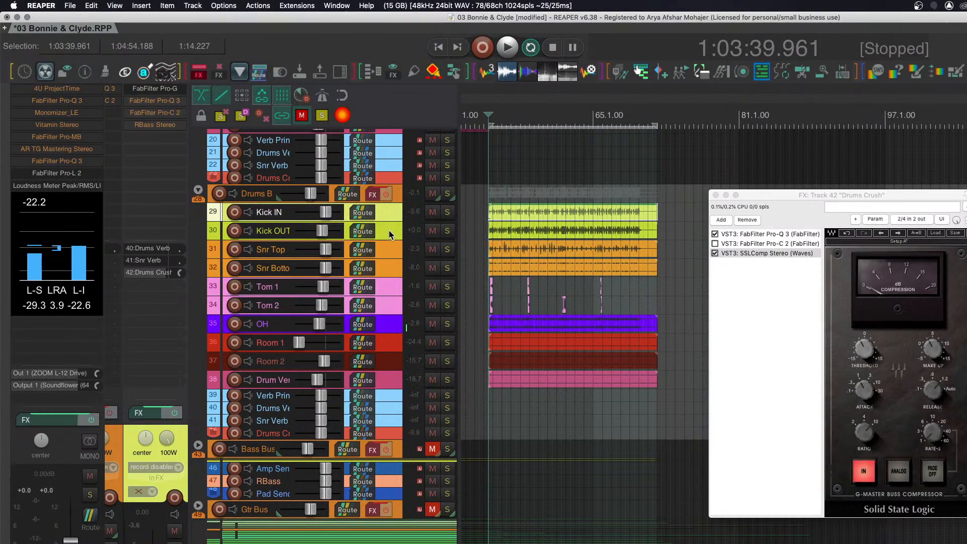
# Select tracks 29 to 38, Kick IN through the drum verb, bypass their effects, and audition the unprocessed drums.
pyautogui.press('super+Up')
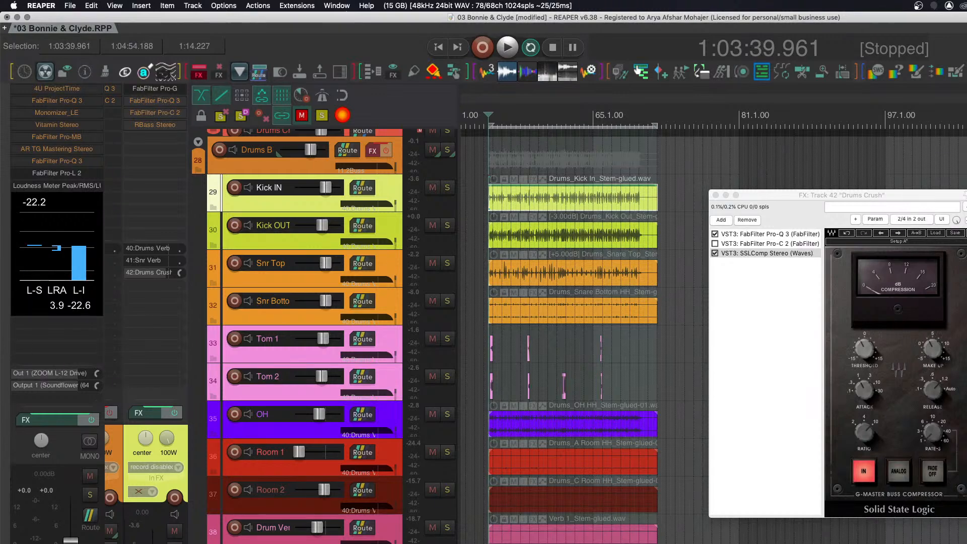
pyautogui.click(402, 538)
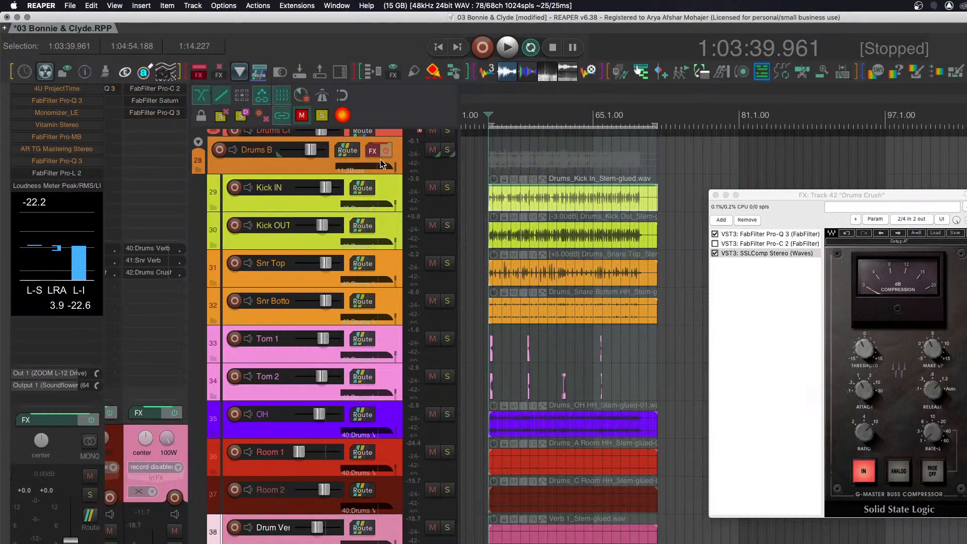
pyautogui.keyDown('shift'); pyautogui.click(398, 193); pyautogui.keyUp('shift')
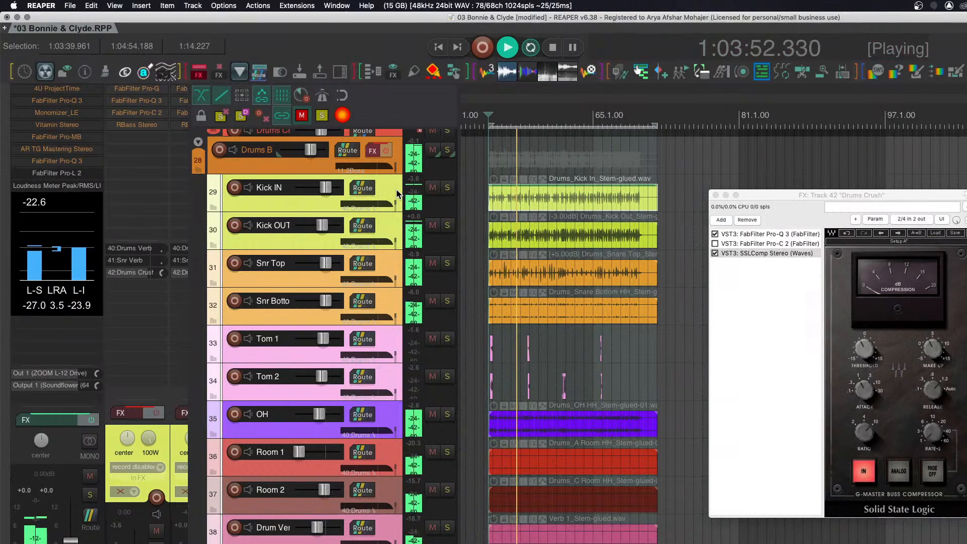
pyautogui.press('space')
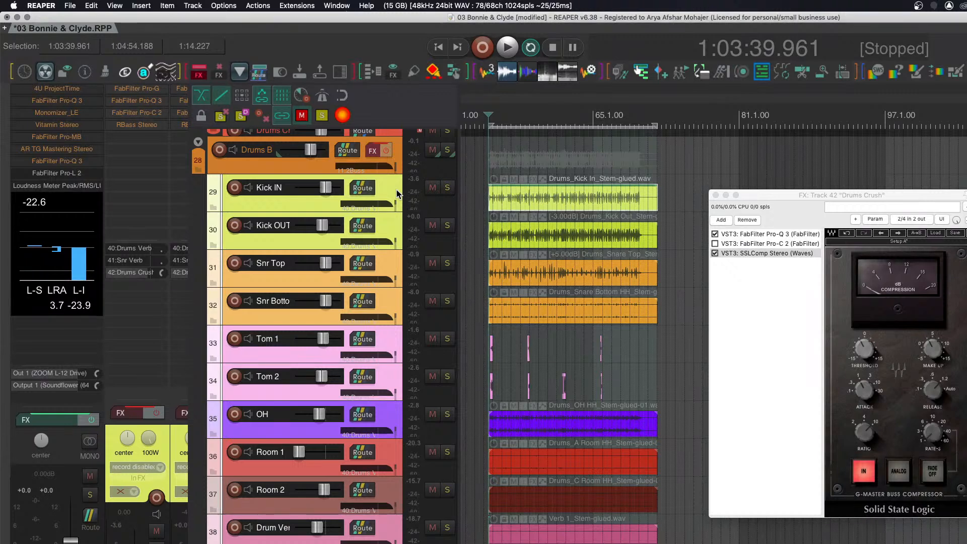
# Audition the processed drum section, solo the selected drum tracks, and bypass their effects during playback.
pyautogui.press('space')
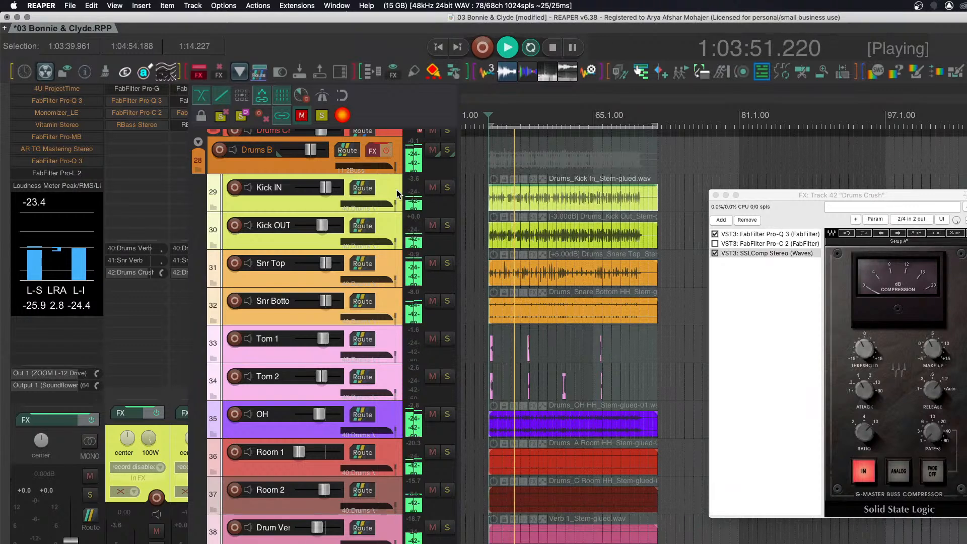
pyautogui.press('space')
pyautogui.scroll(3, 399, 263)
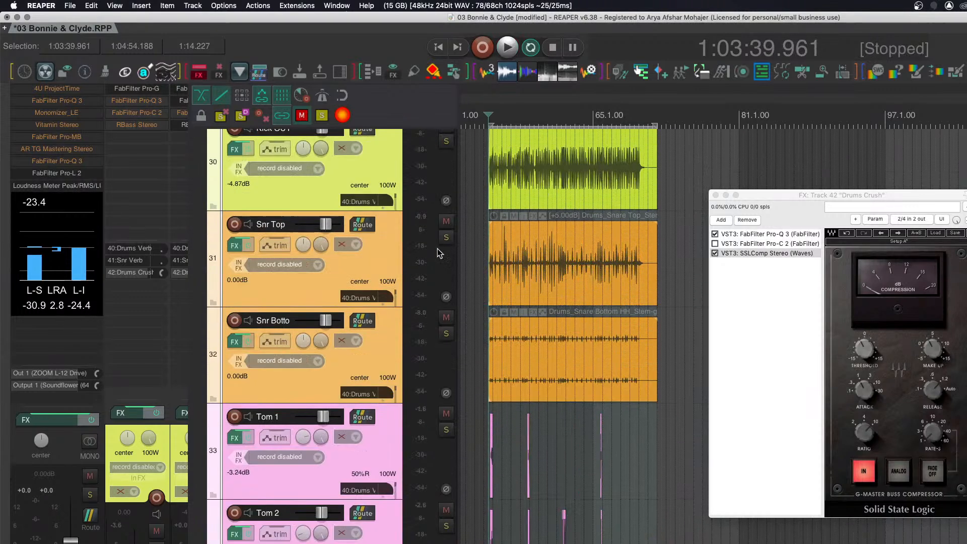
pyautogui.click(446, 238)
pyautogui.press('space')
pyautogui.click(247, 246)
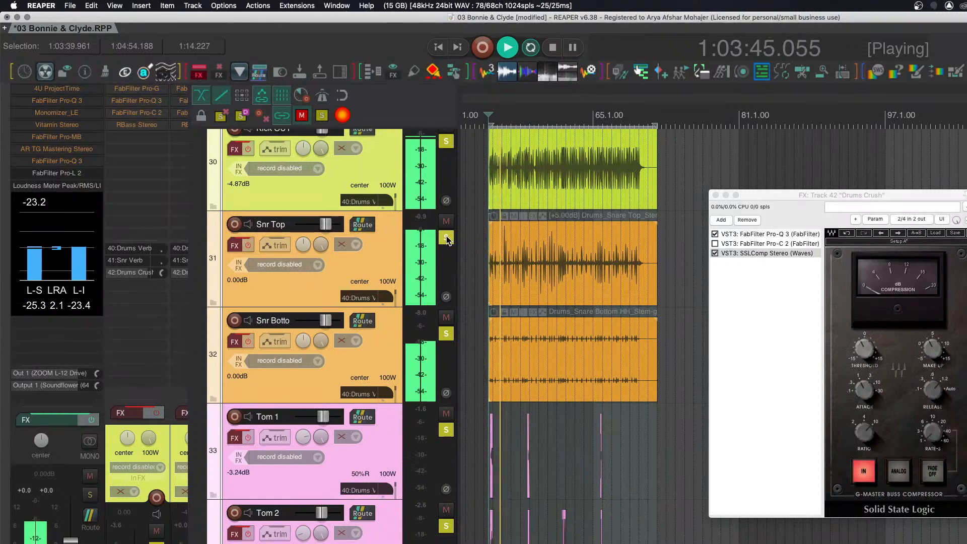
# Solo the unprocessed Snr Top and Kick OUT tracks exclusively, one at a time, and audition each.
pyautogui.click(391, 248)
pyautogui.keyDown('alt'); pyautogui.keyDown('super'); pyautogui.click(445, 237); pyautogui.keyUp('super'); pyautogui.keyUp('alt')
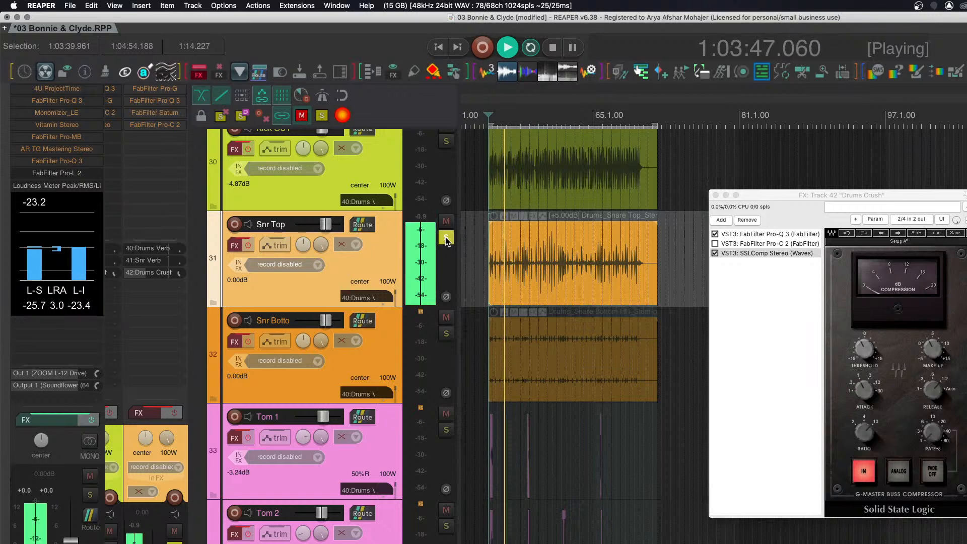
pyautogui.press('space')
pyautogui.scroll(-1, 445, 237)
pyautogui.scroll(2, 445, 236)
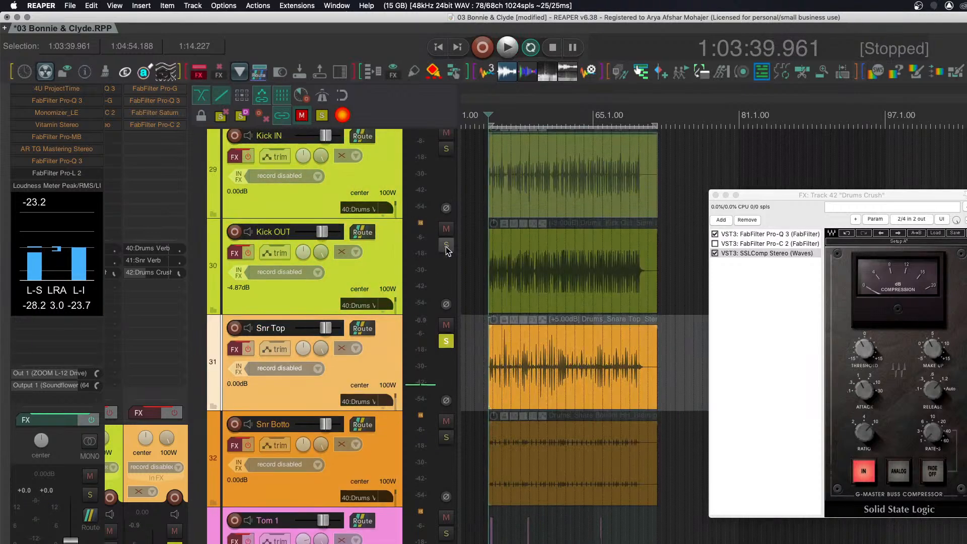
pyautogui.keyDown('alt'); pyautogui.keyDown('super'); pyautogui.click(446, 245); pyautogui.keyUp('super'); pyautogui.keyUp('alt')
pyautogui.press('space')
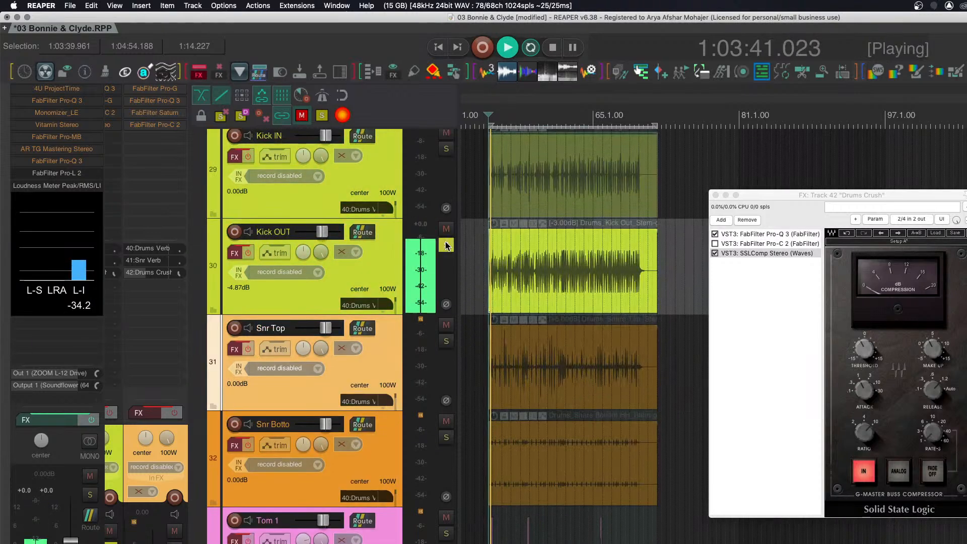
pyautogui.press('space')
# Solo the unprocessed Snr Bottom track exclusively and audition it against the enlarged waveform.
pyautogui.keyDown('alt'); pyautogui.keyDown('super'); pyautogui.click(445, 441); pyautogui.keyUp('super'); pyautogui.keyUp('alt')
pyautogui.press('space')
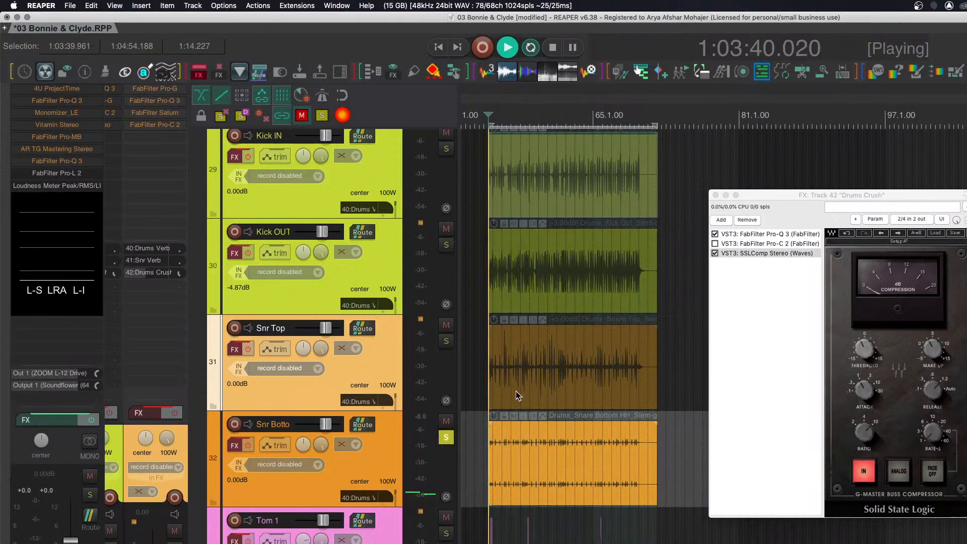
pyautogui.scroll(5, 525, 439)
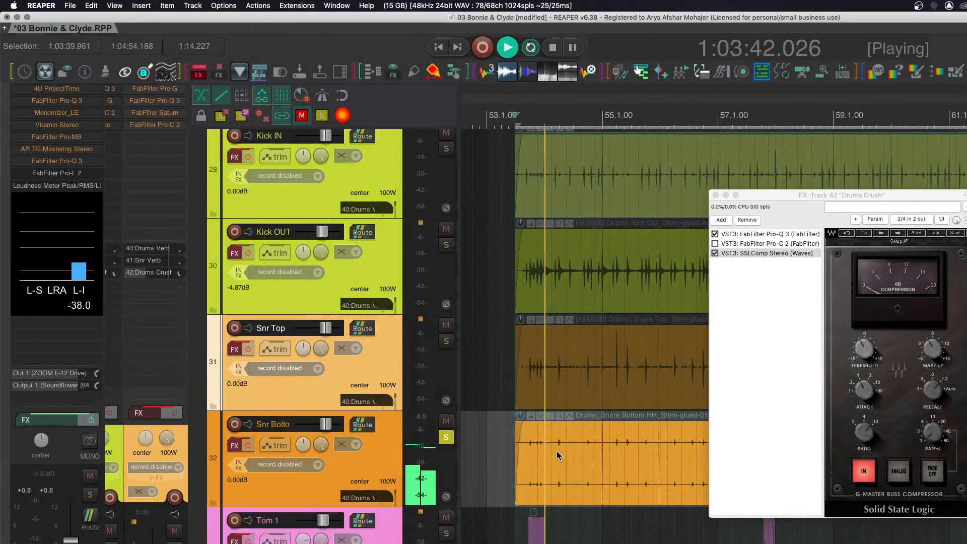
pyautogui.press('space')
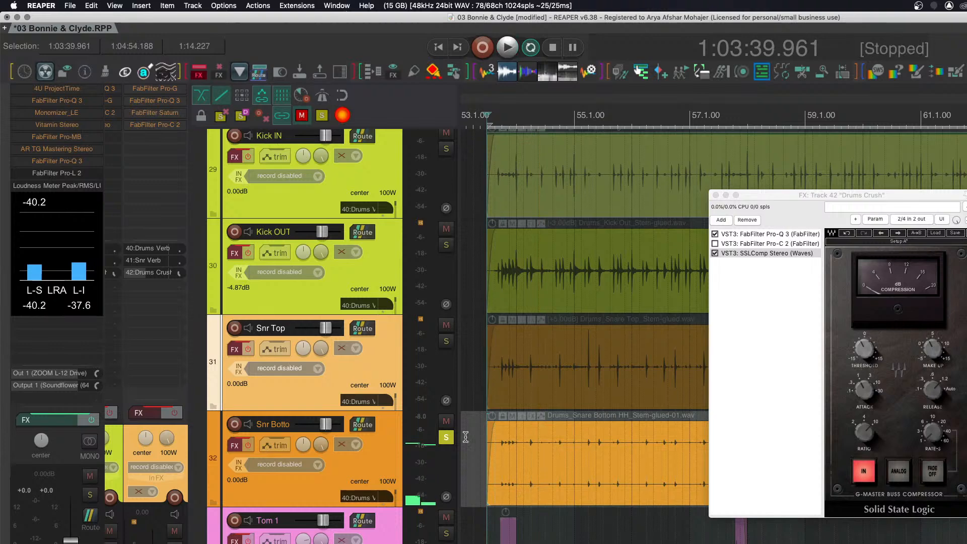
# Solo the OH track, audition it without effects, and clear its solo.
pyautogui.scroll(-6, 544, 441)
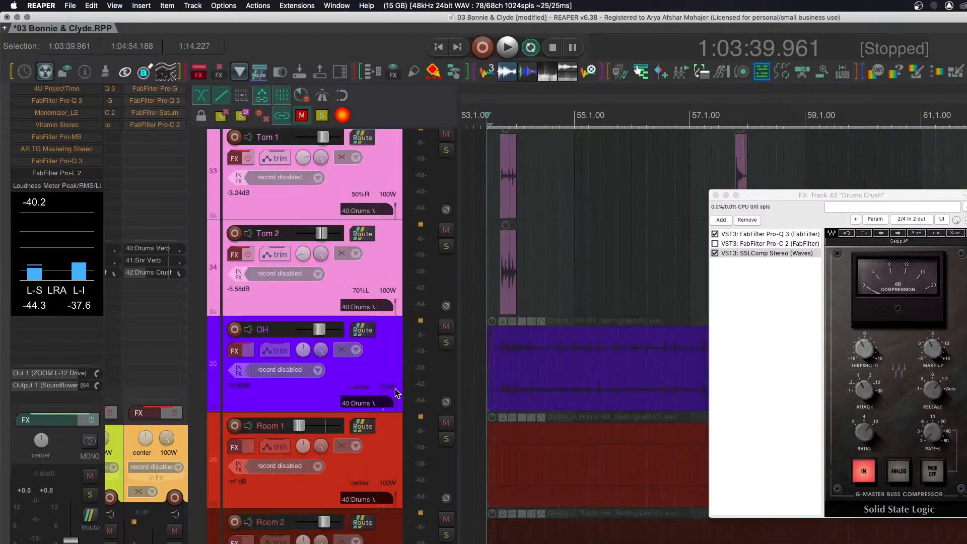
pyautogui.click(446, 344)
pyautogui.press('space')
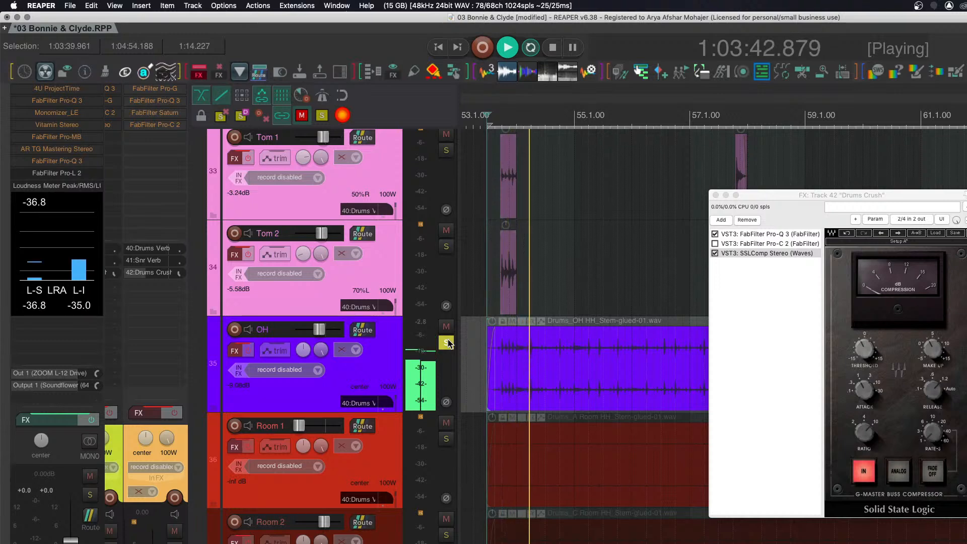
pyautogui.press('space')
pyautogui.click(447, 343)
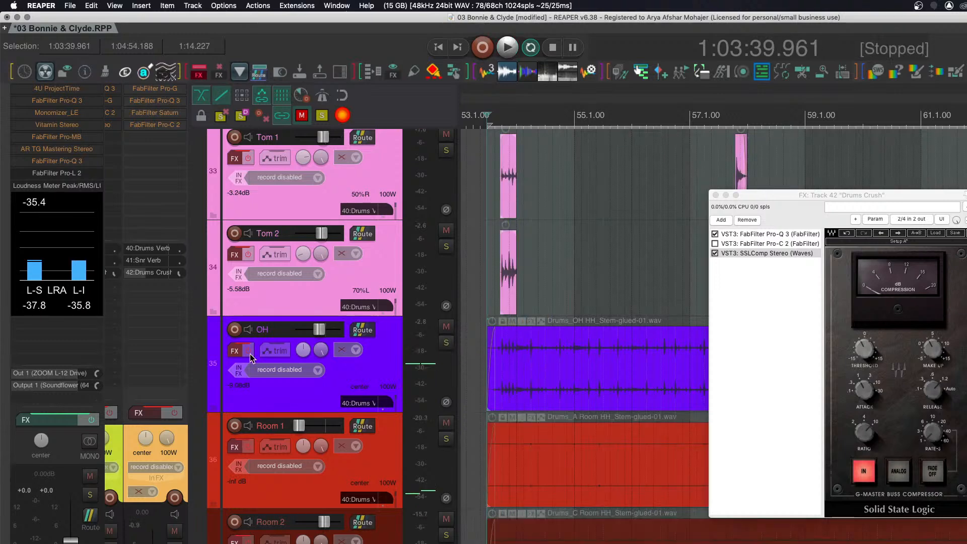
# Re-enable the OH track's effects and play the full drum section with the other tracks still bypassed.
pyautogui.press('space')
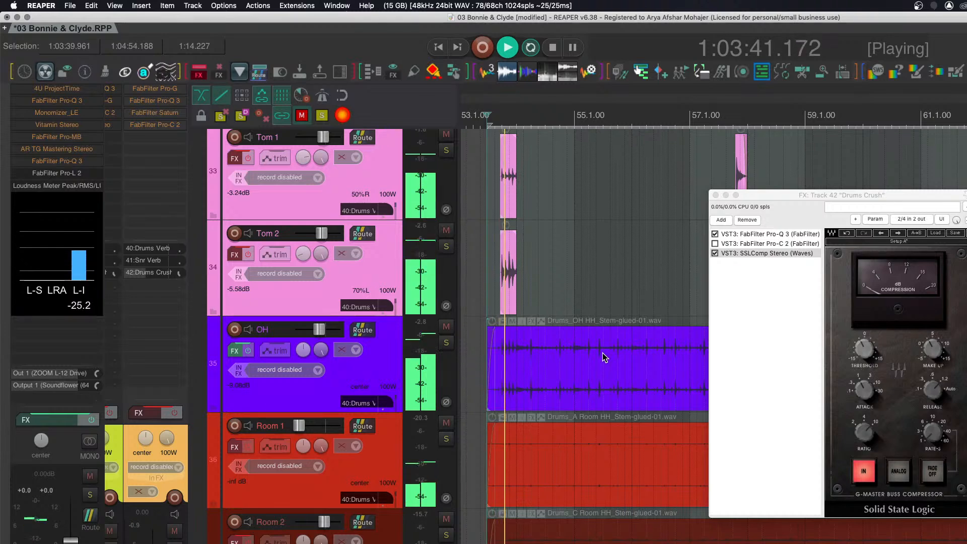
pyautogui.scroll(-5, 603, 354)
pyautogui.scroll(5, 507, 346)
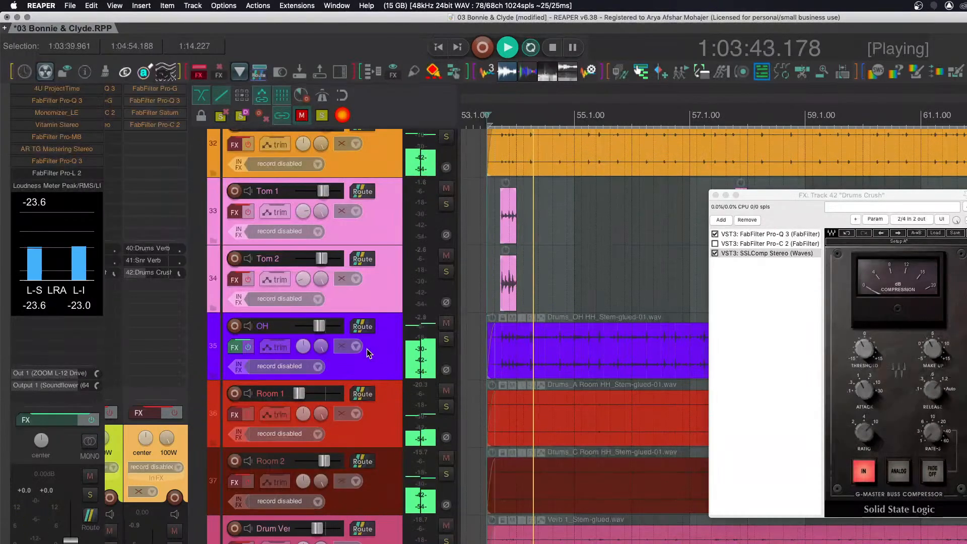
pyautogui.scroll(-3, 362, 365)
pyautogui.scroll(3, 361, 366)
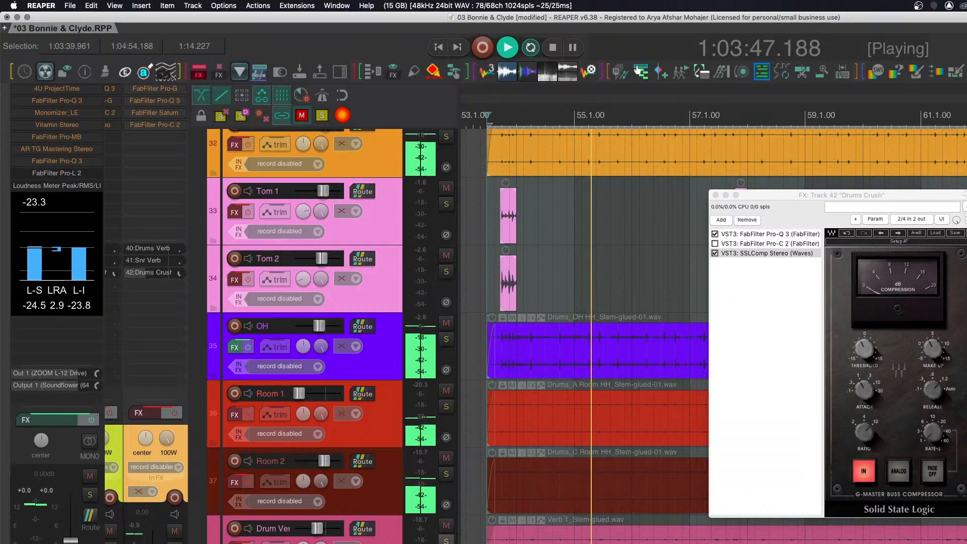
# Solo the Drum Verb Print track during playback, stop, and clear the solo.
pyautogui.click(445, 541)
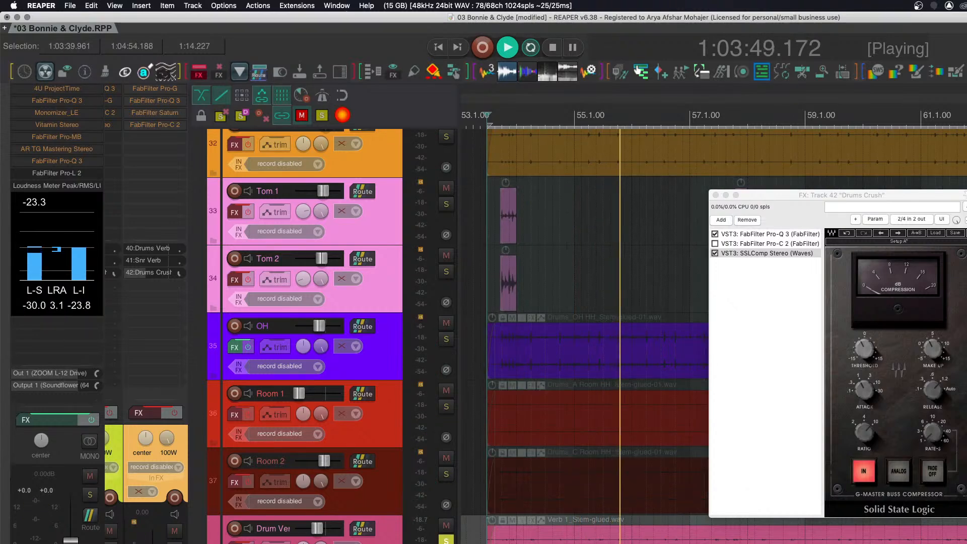
pyautogui.press('space')
pyautogui.click(445, 541)
pyautogui.scroll(1, 483, 483)
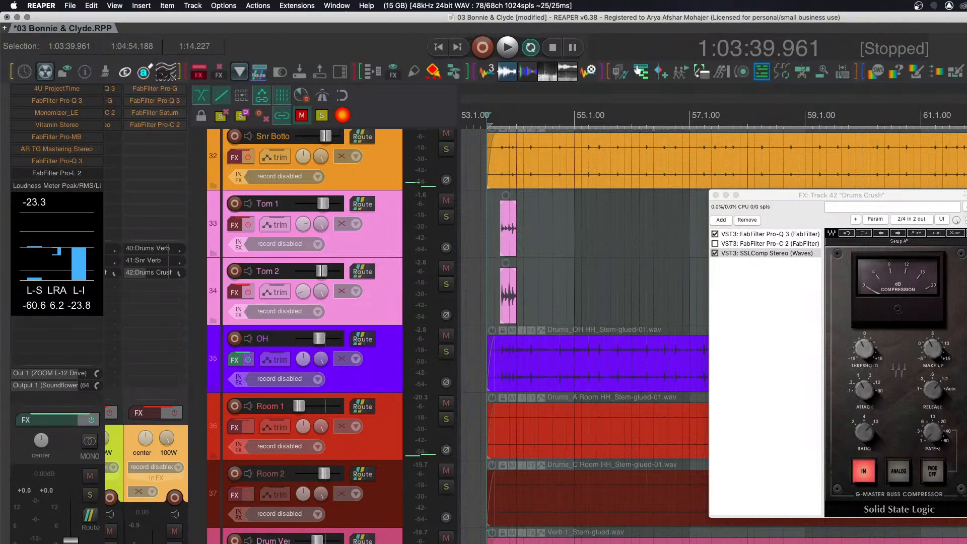
# Open the Drum Verb Print effects and move the low cut in FabFilter Pro-Q 3 to 130.36 Hz with a Q of 1.091.
pyautogui.press('f')
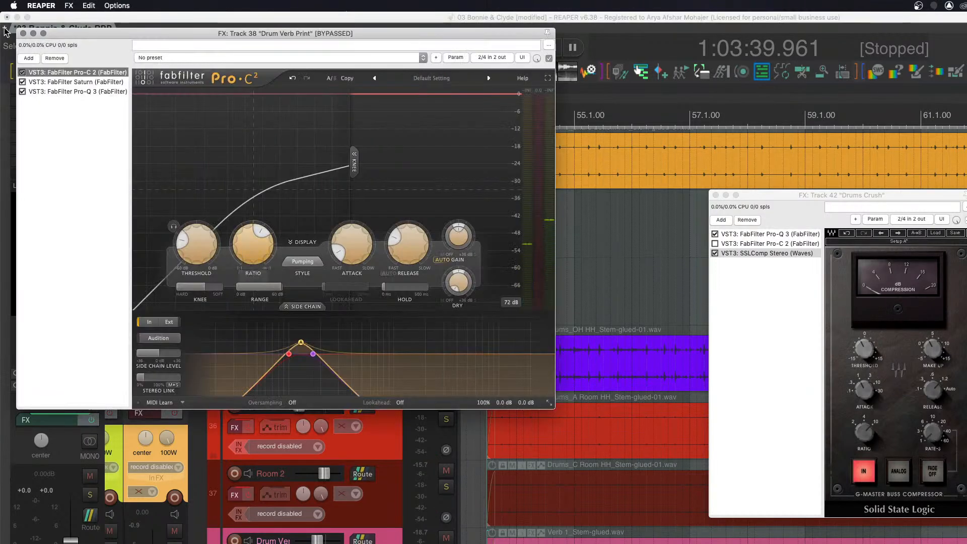
pyautogui.click(61, 91)
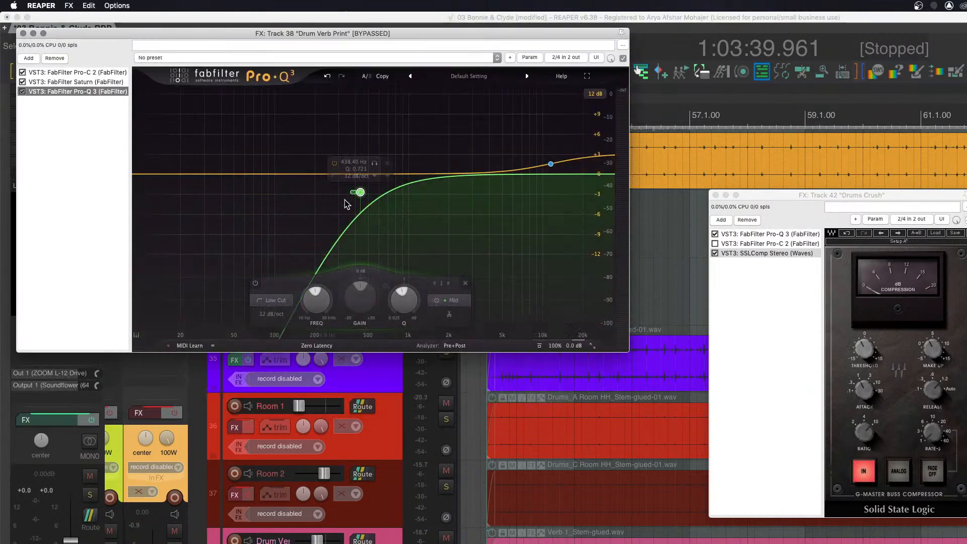
pyautogui.moveTo(361, 194)
pyautogui.moveTo(361, 194); pyautogui.dragTo(290, 171)
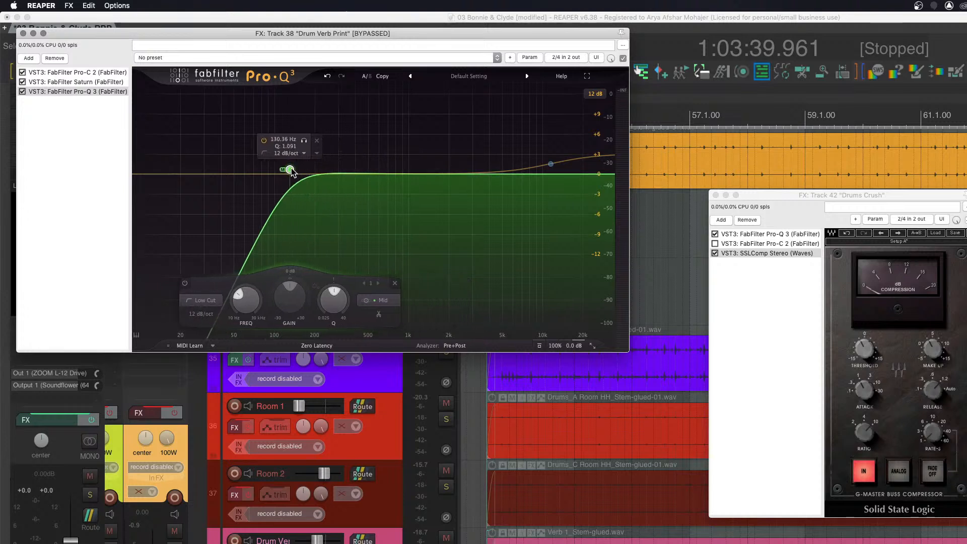
# Play the drums, re-enable the Drum Verb Print effects during playback, and close its effects window.
pyautogui.press('space')
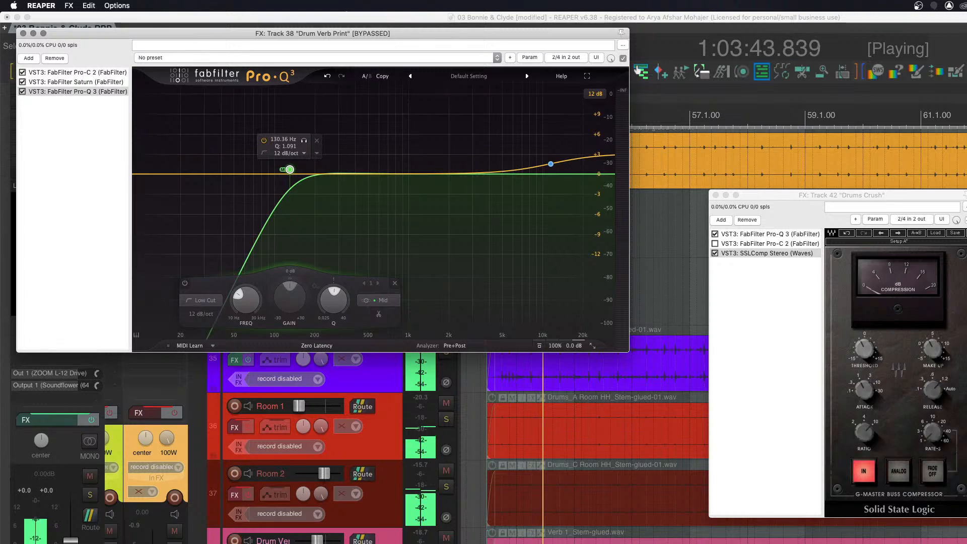
pyautogui.click(248, 543)
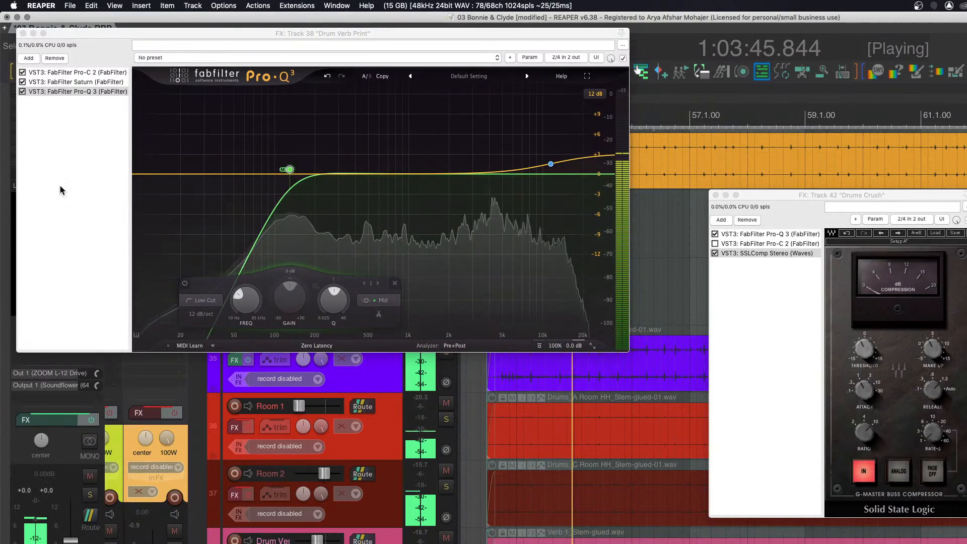
pyautogui.press('space')
pyautogui.click(23, 34)
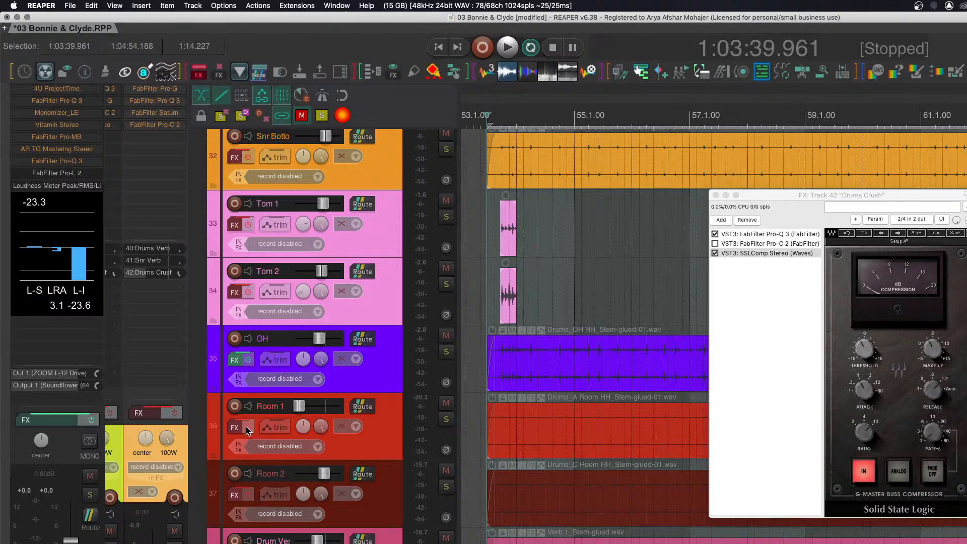
# Select the Kick IN through Tom 2 tracks of the second drum group and re-enable their effects.
pyautogui.scroll(4, 247, 491)
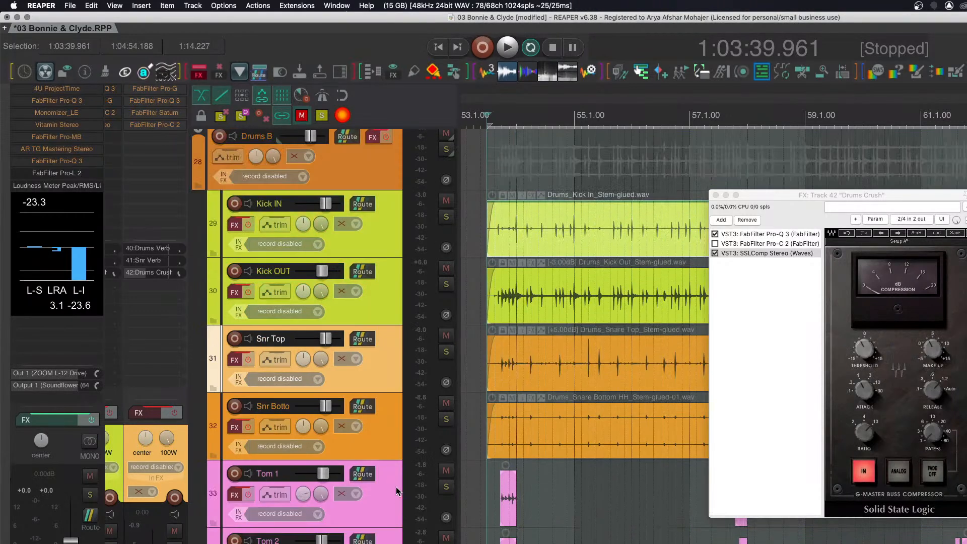
pyautogui.scroll(-1, 400, 516)
pyautogui.scroll(3, 386, 461)
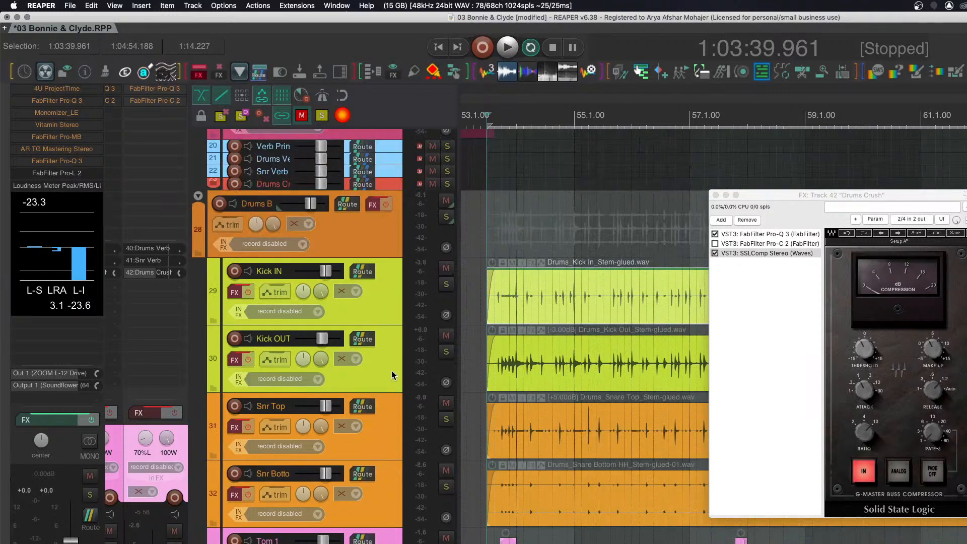
pyautogui.press('b')
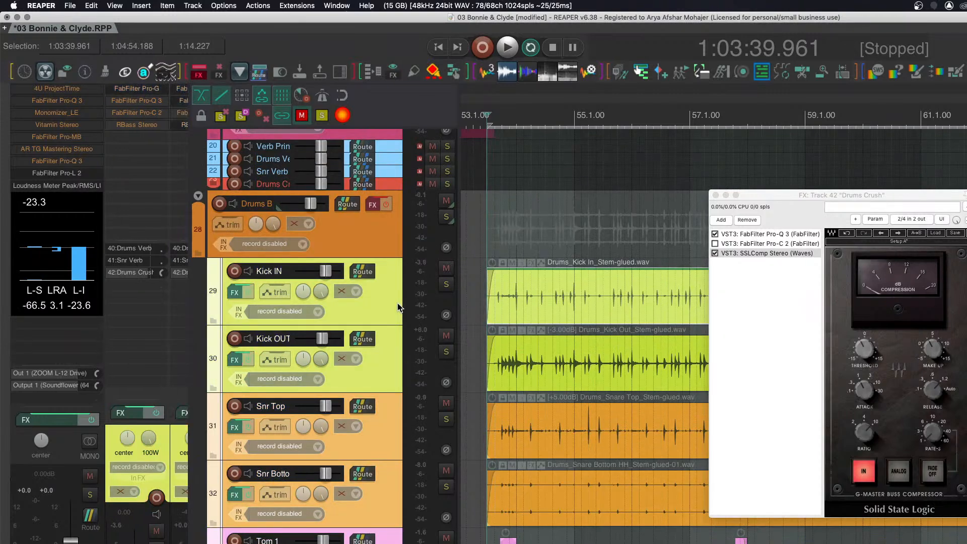
# Reduce the track heights, select the drum tracks from Kick IN through the rooms, and audition the processed drums.
pyautogui.press('super+Down')
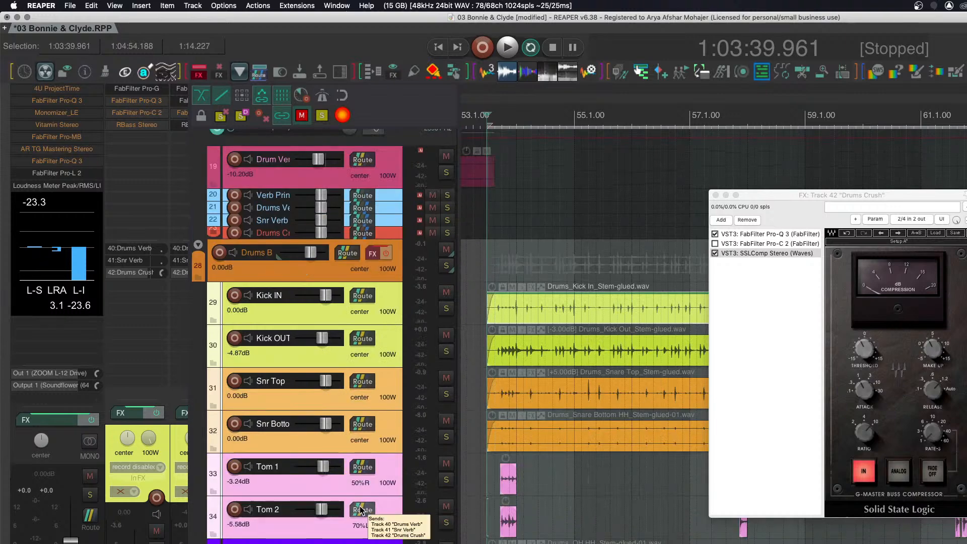
pyautogui.press('super+Down')
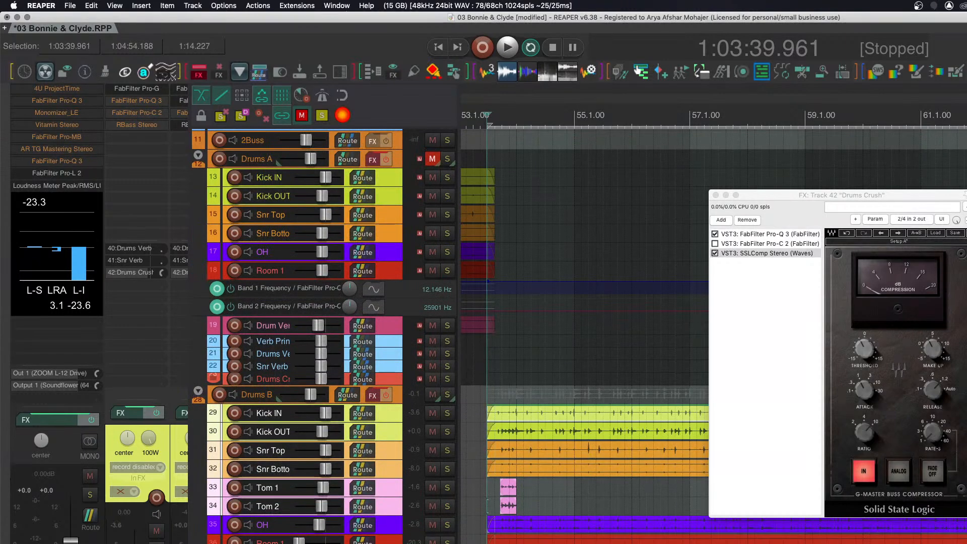
pyautogui.click(385, 543)
pyautogui.keyDown('shift'); pyautogui.click(388, 412); pyautogui.keyUp('shift')
pyautogui.press('space')
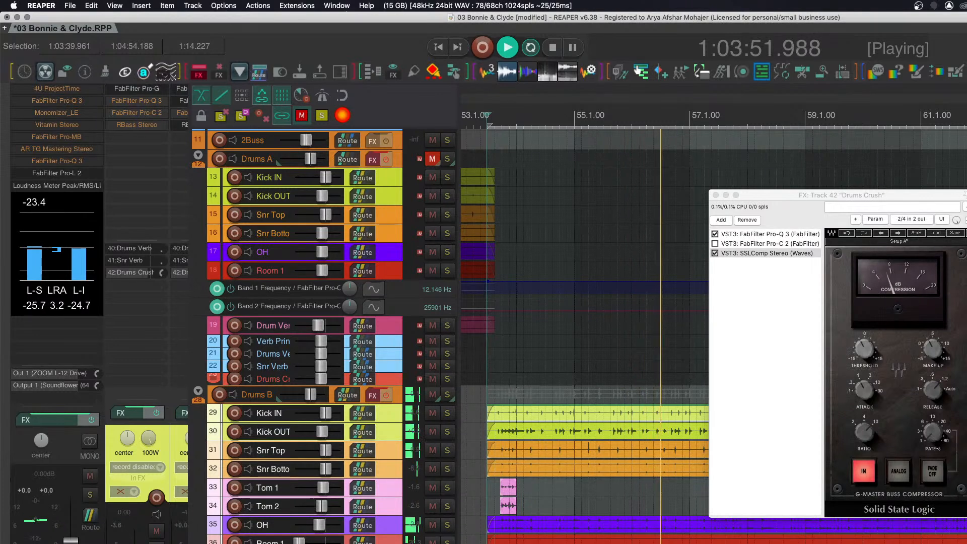
pyautogui.press('`')
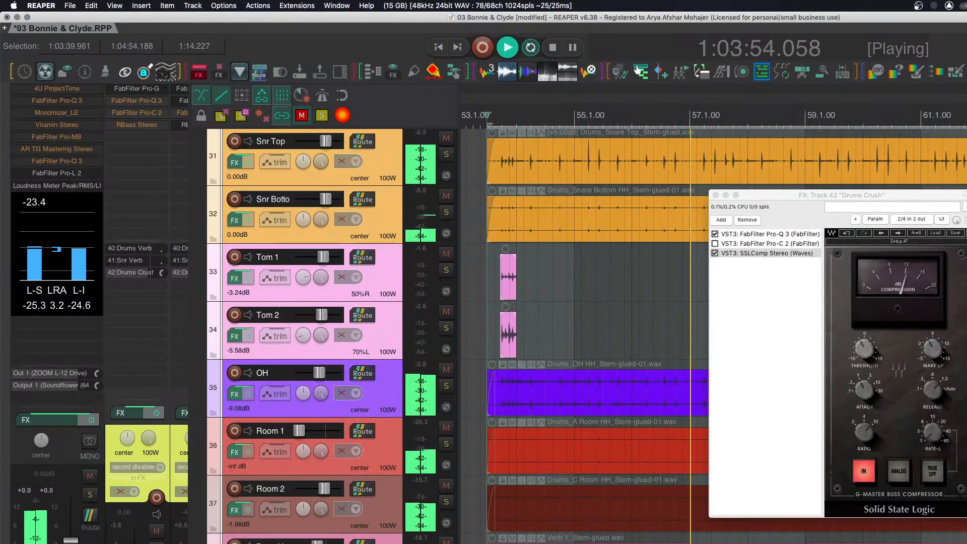
# Fine-tune the make-up gain and threshold of SSLComp Stereo on Drums Crush during playback, stop, and reset the loudness meter.
pyautogui.click(155, 453)
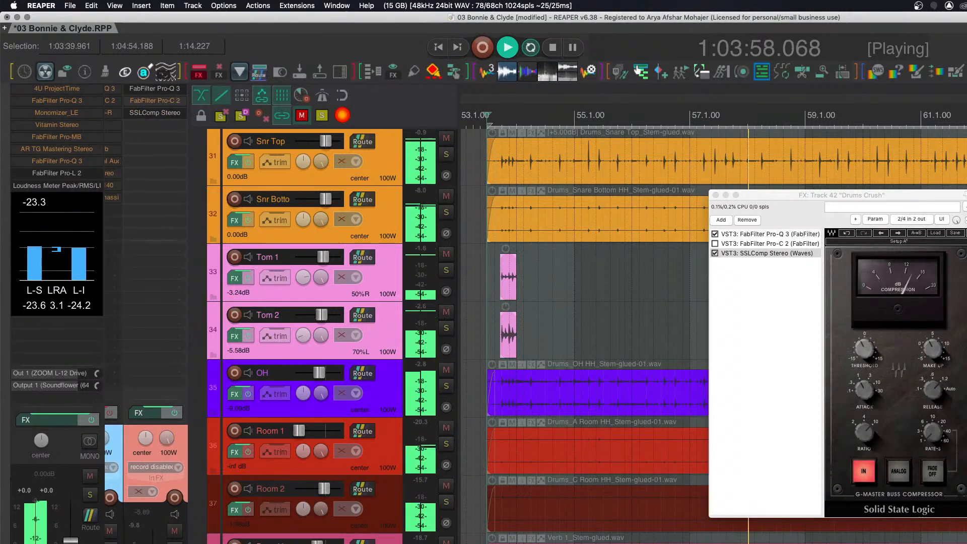
pyautogui.click(933, 349)
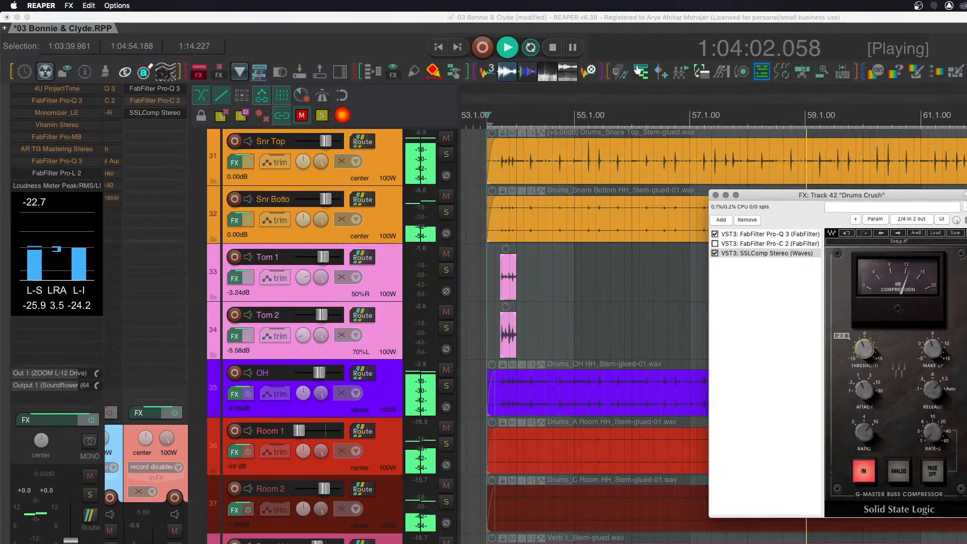
pyautogui.moveTo(865, 348); pyautogui.dragTo(864, 343)
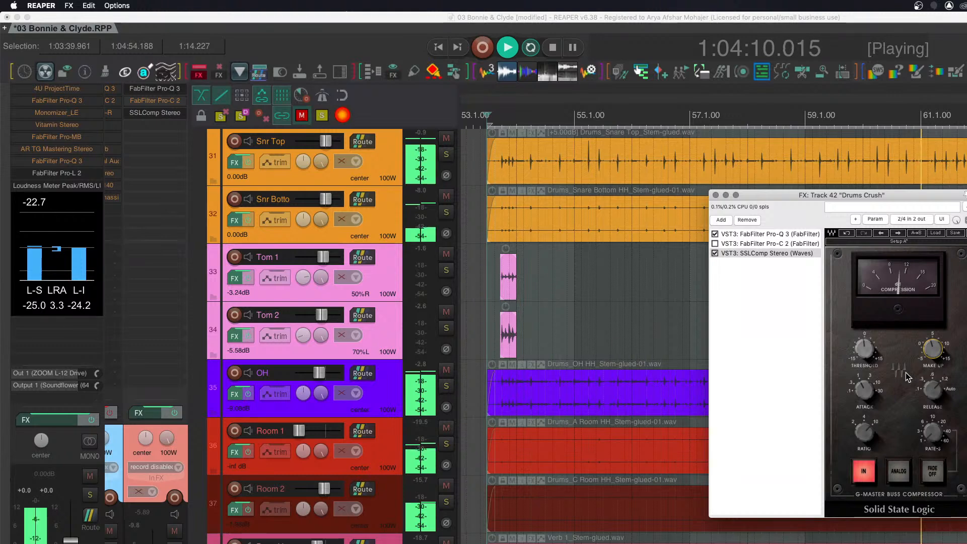
pyautogui.press('space')
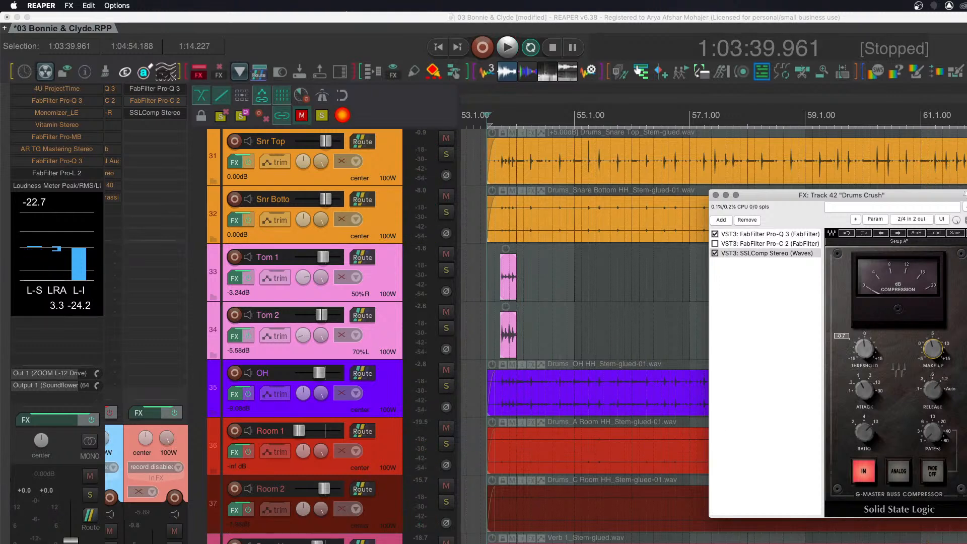
pyautogui.click(38, 213)
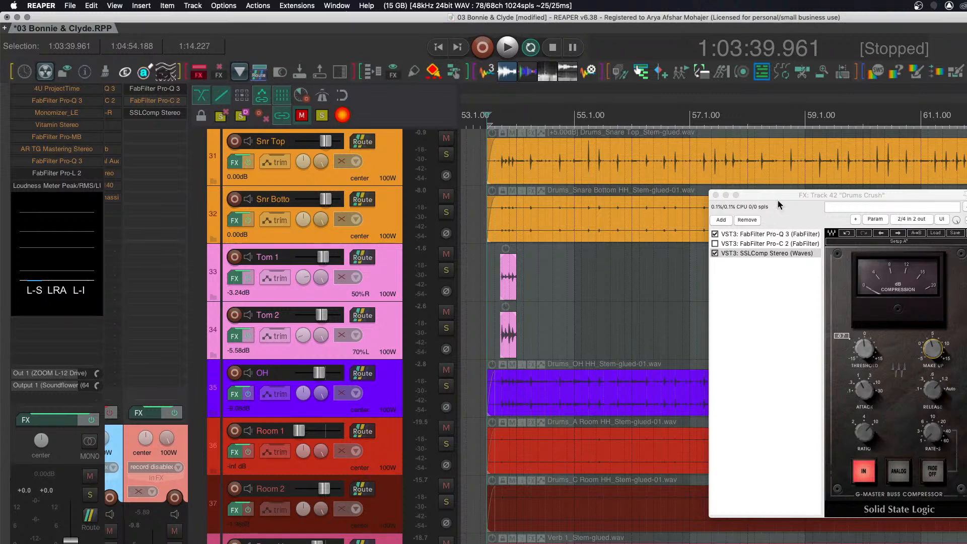
# Move the Drums Crush effects window away from the timeline and audition the drums.
pyautogui.moveTo(772, 195); pyautogui.dragTo(216, 346)
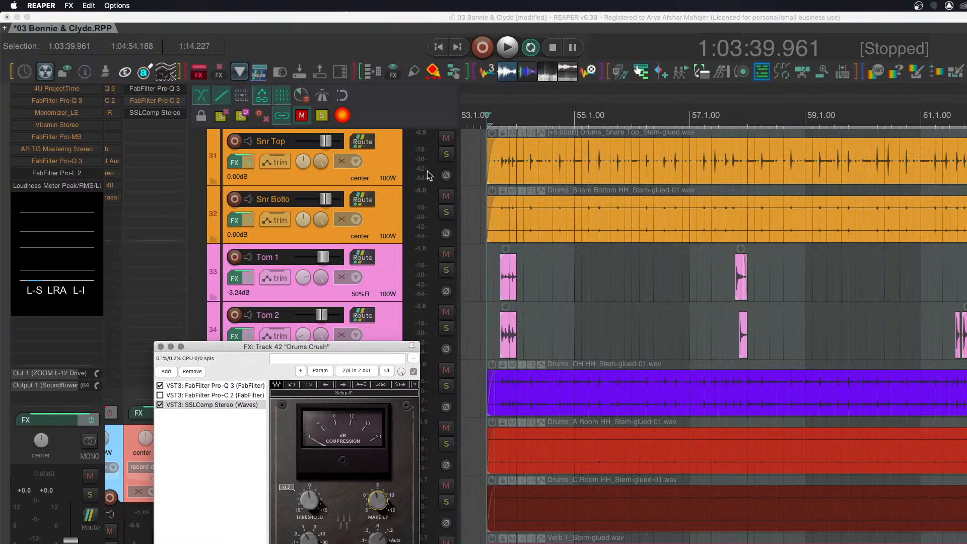
pyautogui.press('space')
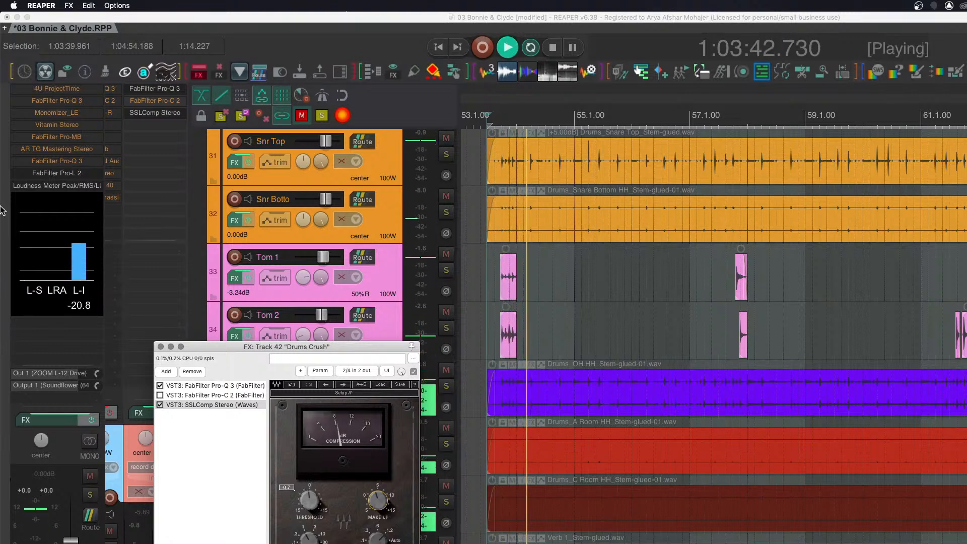
pyautogui.press('space')
pyautogui.press('super+Tab')
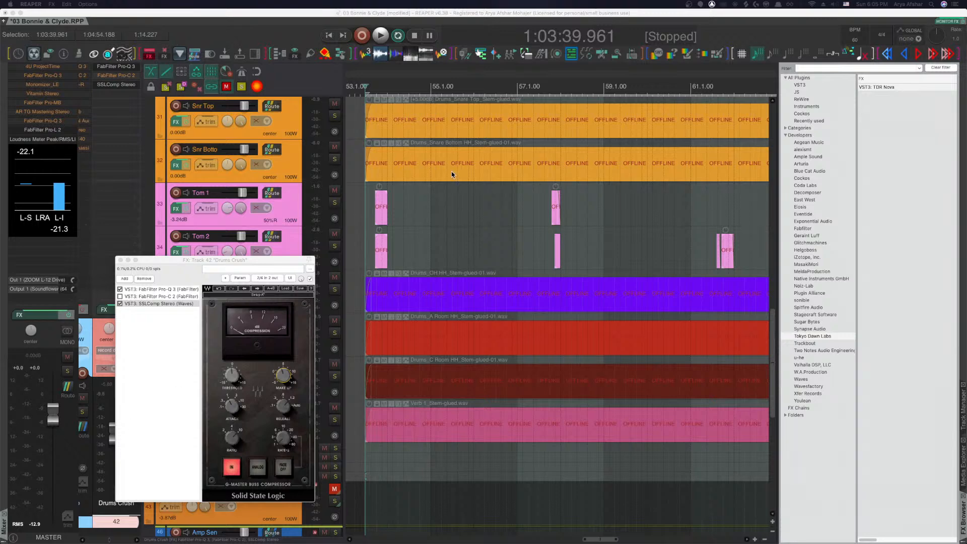
# Place the edit cursor just before the drum section, audition the drums with the Drums Crush compression, and close its effects window.
pyautogui.click(363, 212)
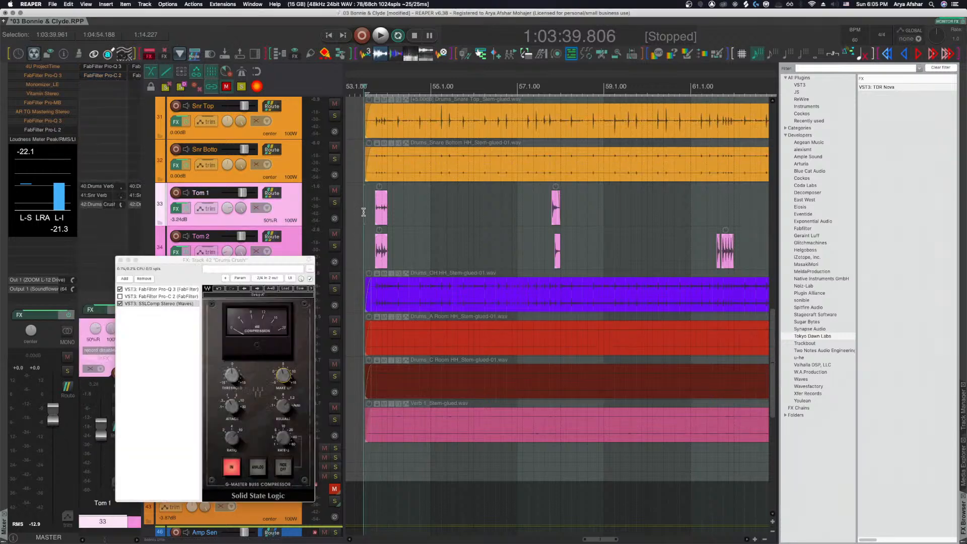
pyautogui.press('space')
pyautogui.scroll(3, 386, 251)
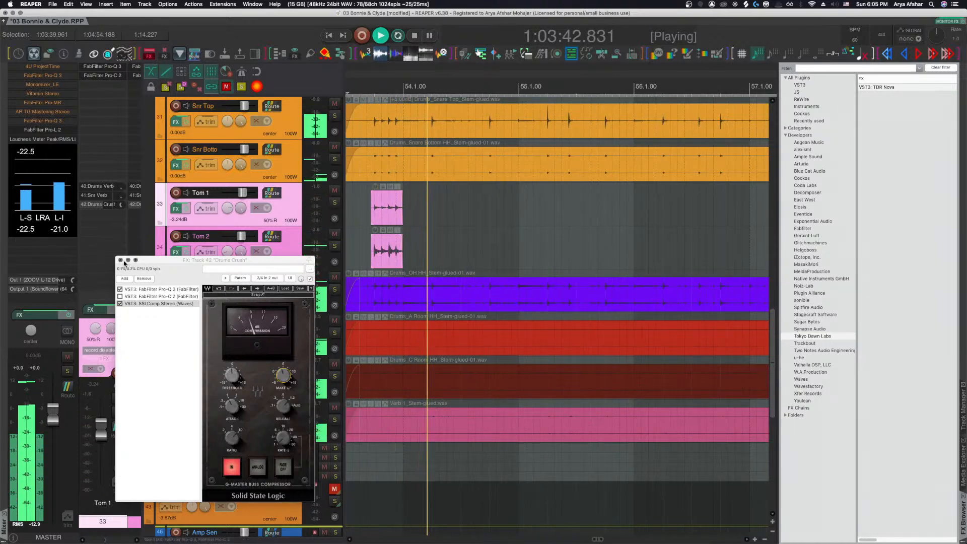
pyautogui.click(283, 374)
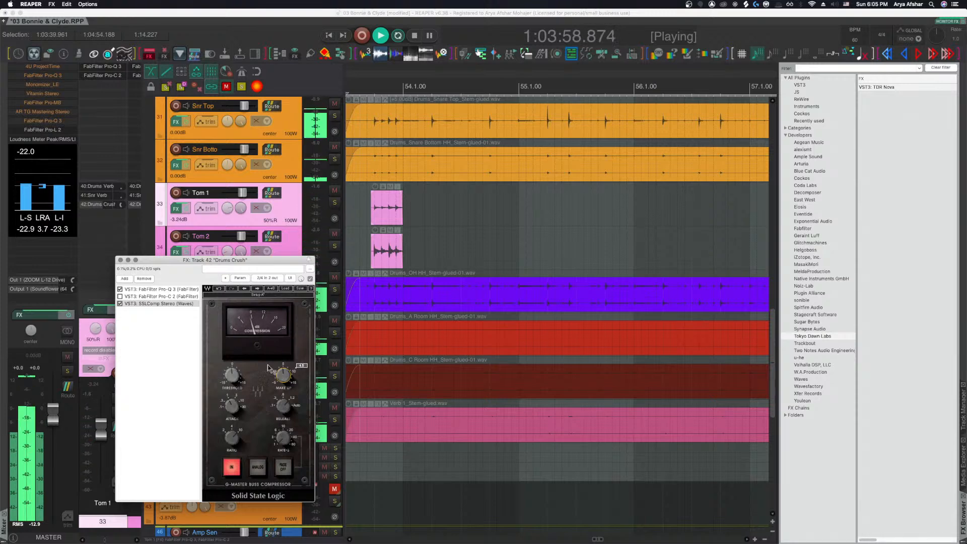
pyautogui.press('space')
pyautogui.click(121, 260)
# Open the effects of Drums B Bus and remove FabFilter Pro-Q 3 and FabFilter Pro-C 2 from the chain.
pyautogui.scroll(-5, 403, 281)
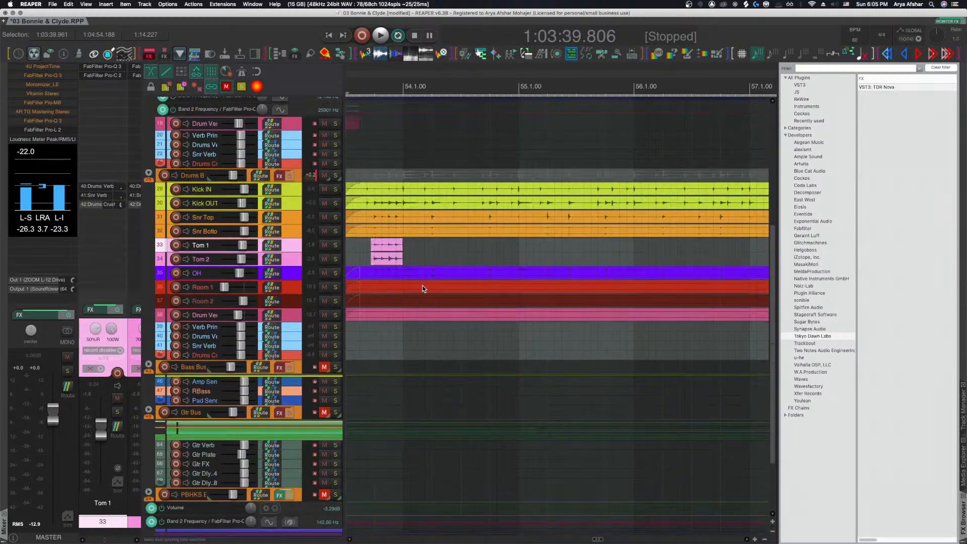
pyautogui.scroll(-6, 427, 287)
pyautogui.hscroll(-1, 428, 286)
pyautogui.scroll(-3, 428, 284)
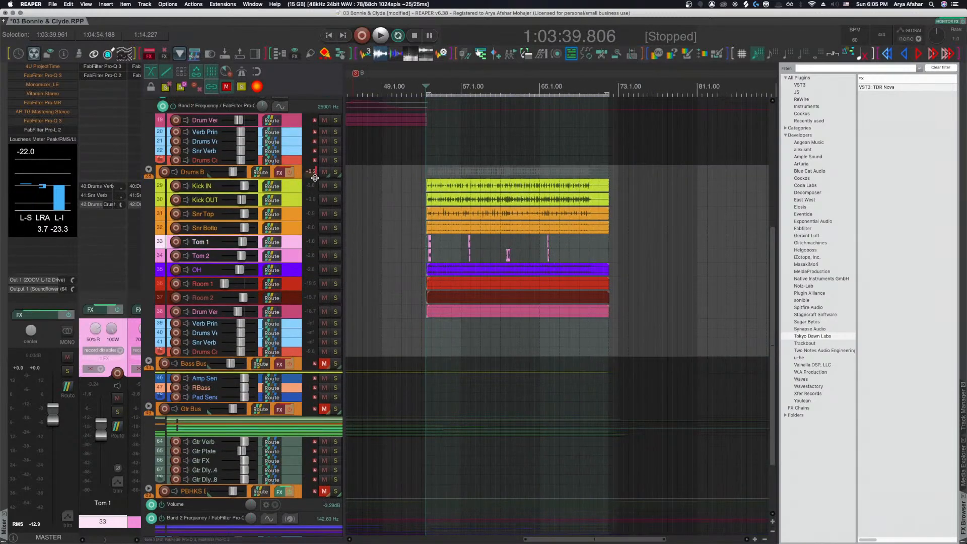
pyautogui.click(293, 176)
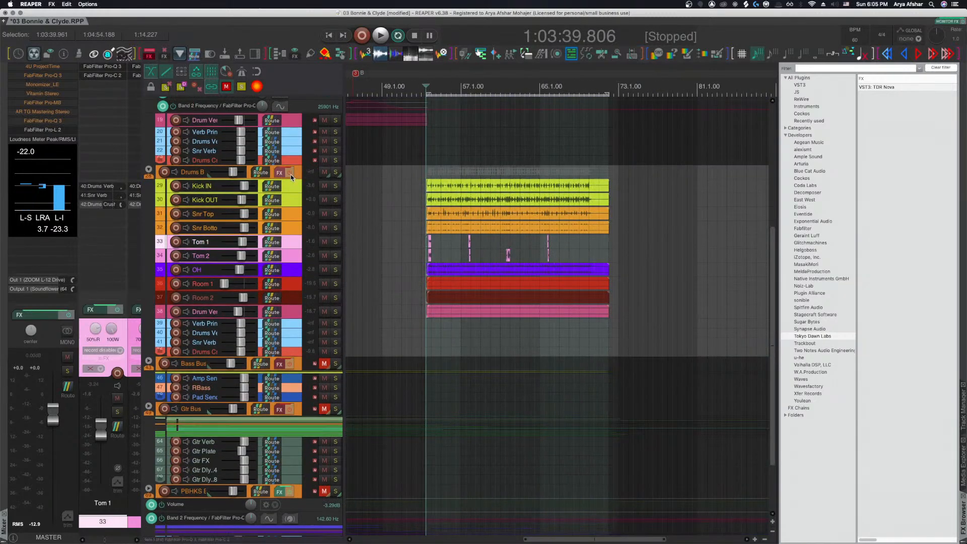
pyautogui.moveTo(60, 26); pyautogui.dragTo(422, 170)
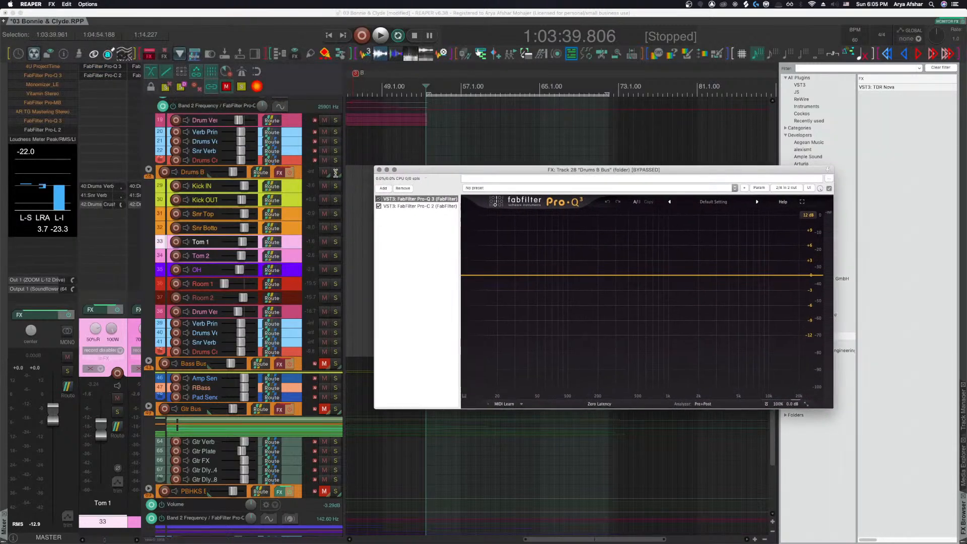
pyautogui.click(400, 199)
pyautogui.click(401, 188)
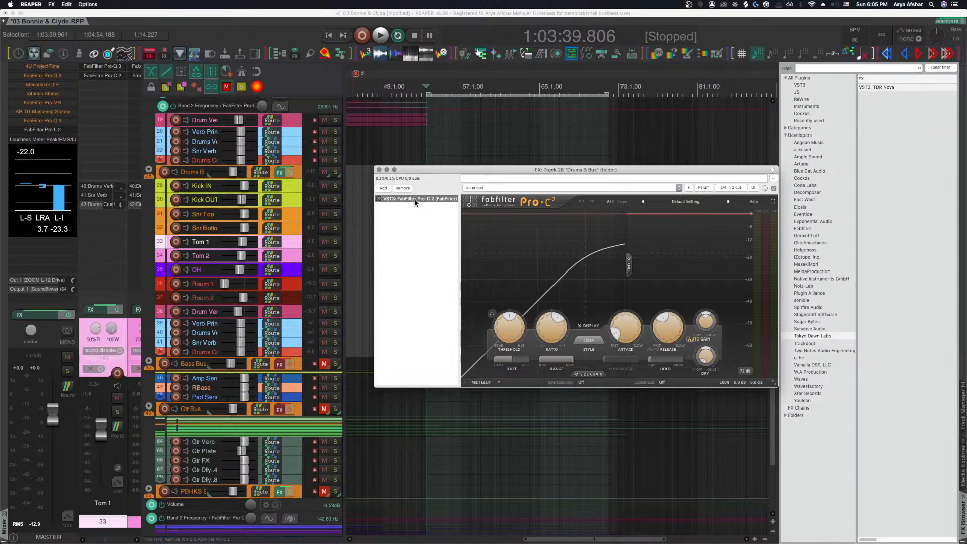
pyautogui.click(403, 189)
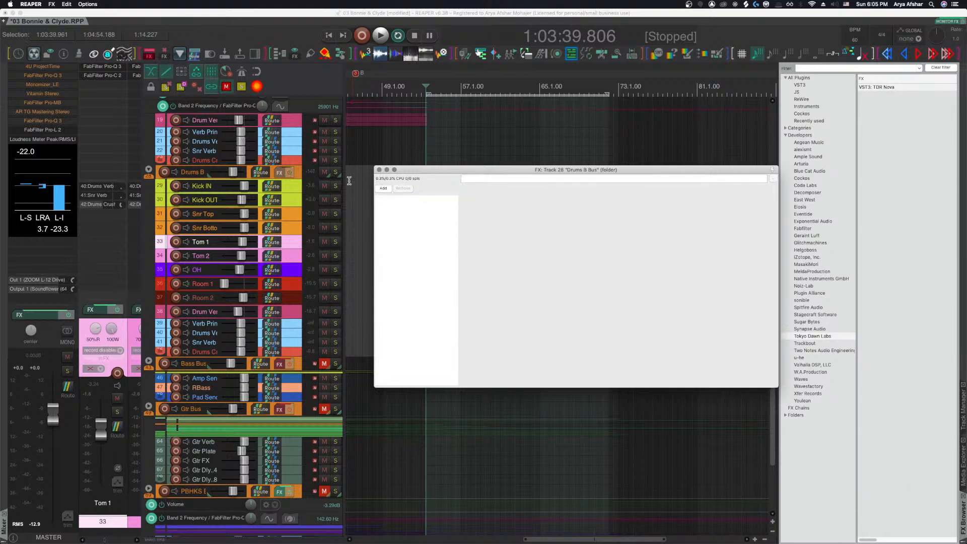
# Add FabFilter Pro-MB to Drums B Bus and load its drum preset Reveal The Room bM.
pyautogui.click(298, 174)
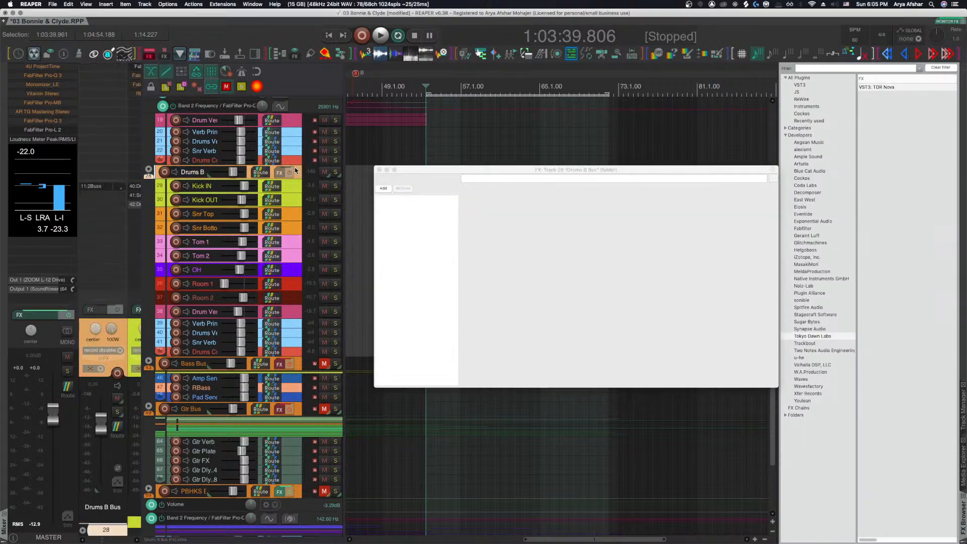
pyautogui.press('m')
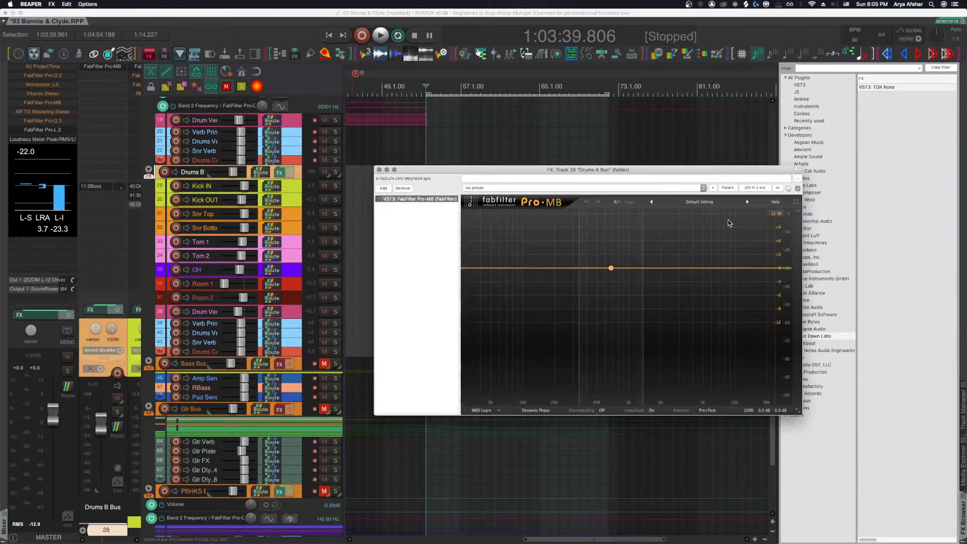
pyautogui.click(715, 202)
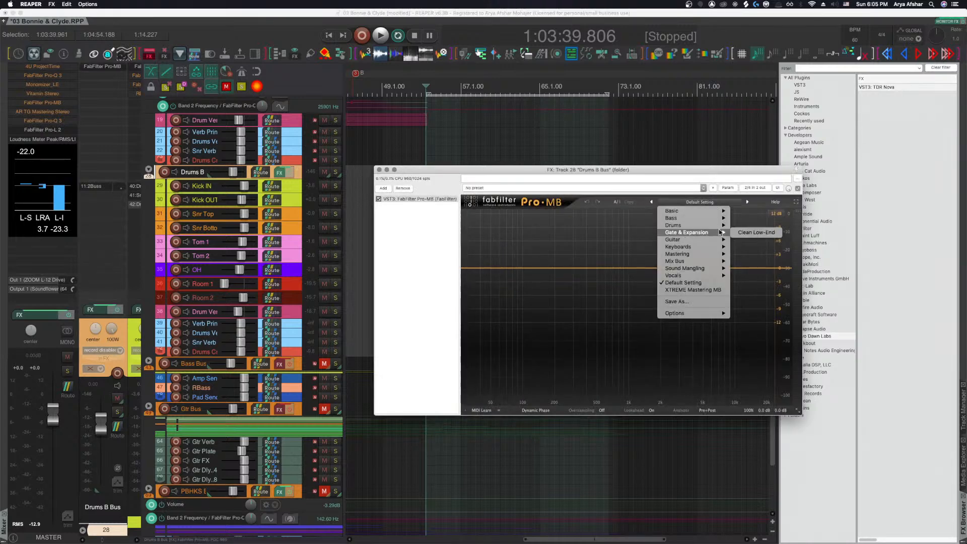
pyautogui.moveTo(718, 225)
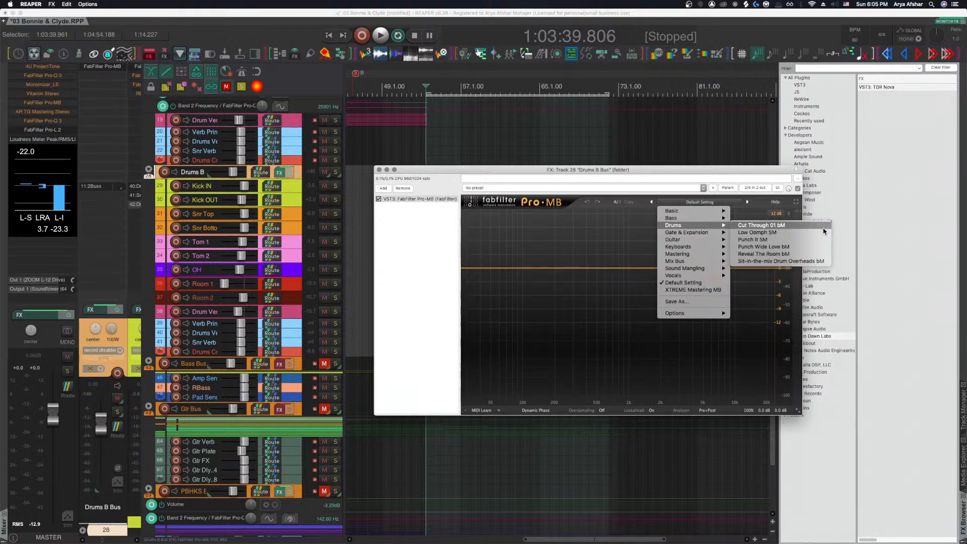
pyautogui.click(808, 254)
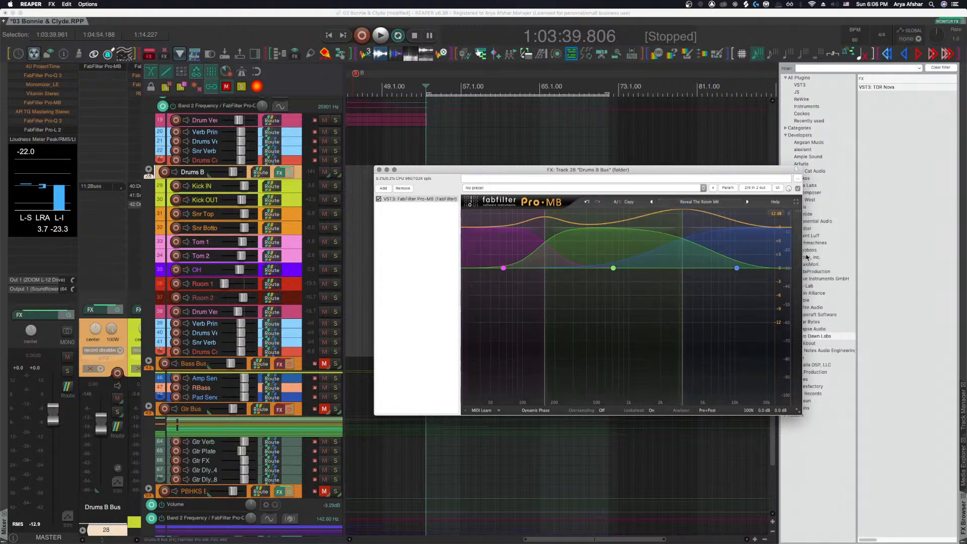
# Compare Reveal The Room bM with Pro-MB bypassed, and try the Sit-in-the-mix Drum Overheads bM preset during playback.
pyautogui.press('space')
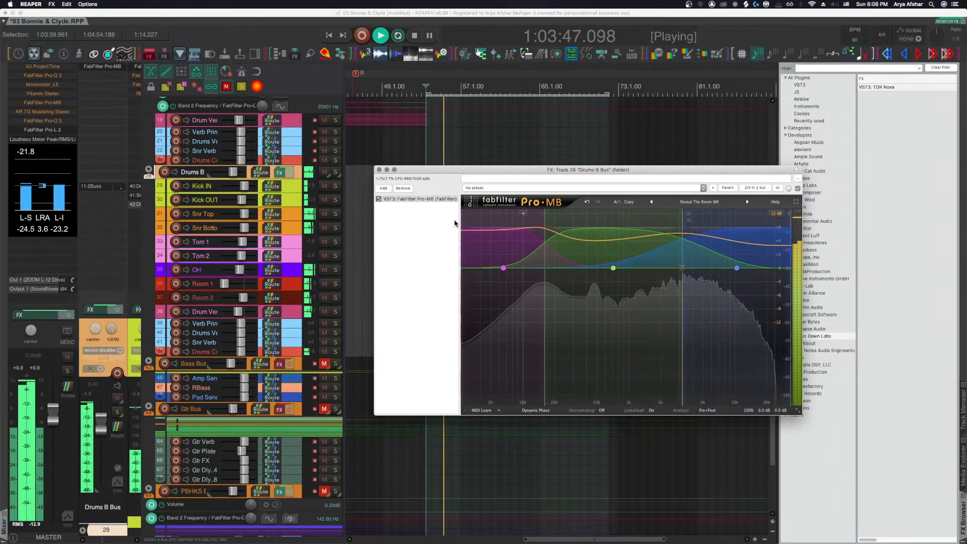
pyautogui.click(379, 199)
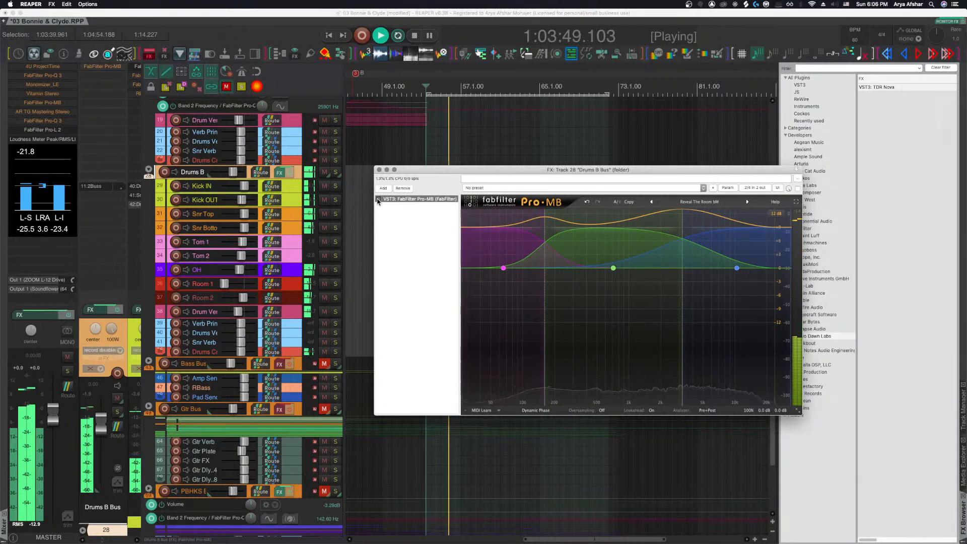
pyautogui.press('space')
pyautogui.click(746, 202)
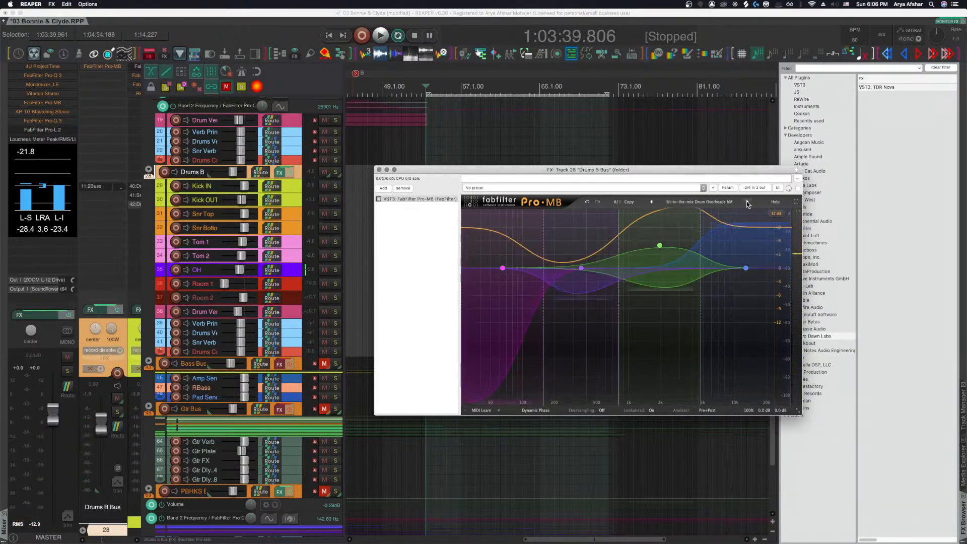
pyautogui.press('space')
pyautogui.click(379, 199)
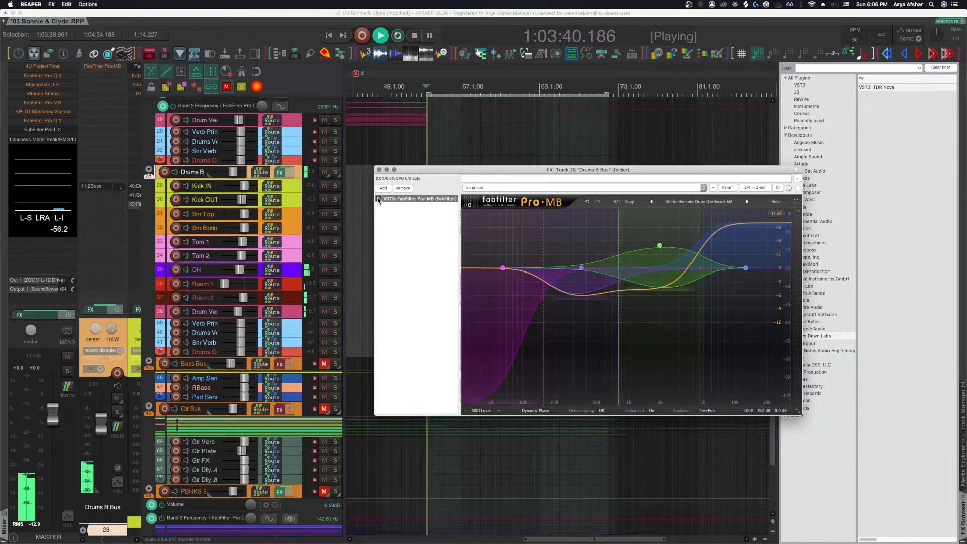
pyautogui.press('space')
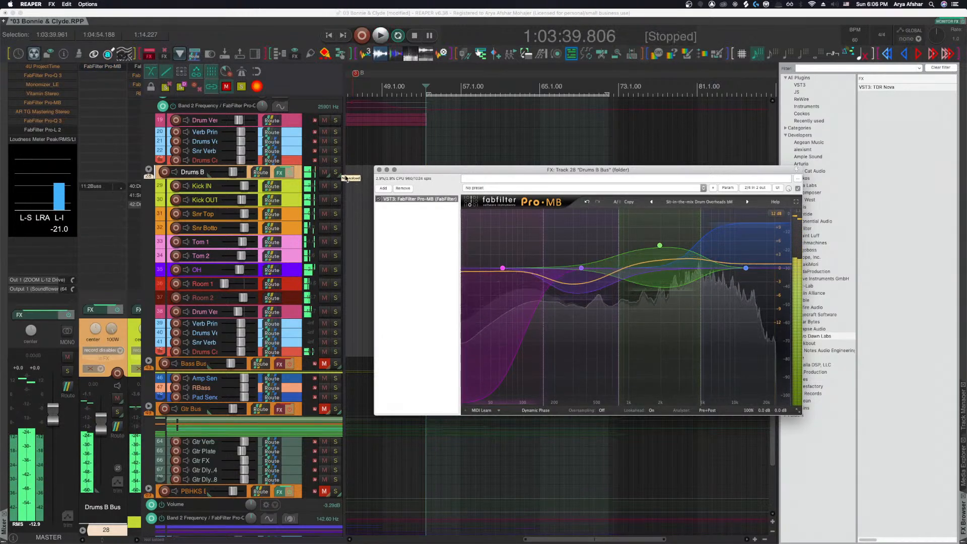
# Load the drum preset Cut Through 01 bM in Pro-MB and start playback.
pyautogui.click(716, 202)
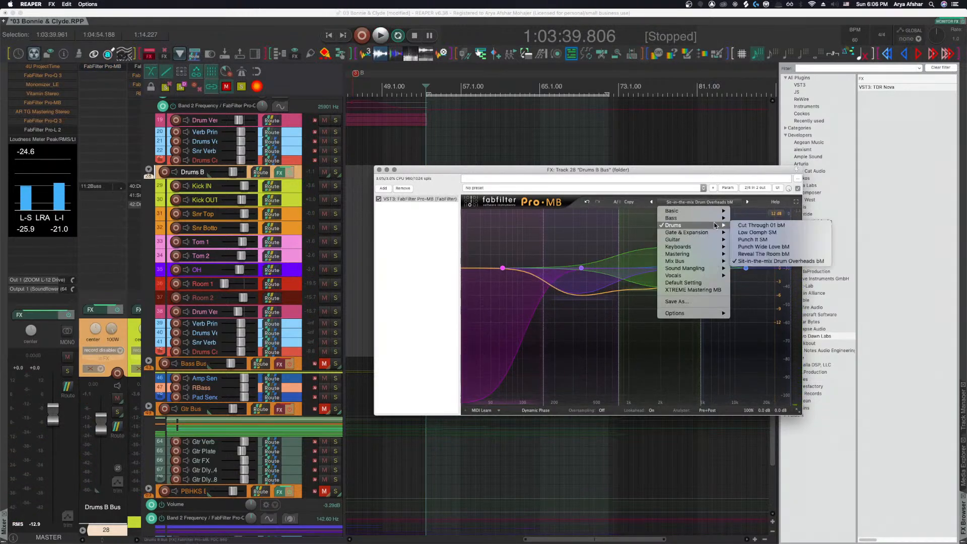
pyautogui.click(751, 225)
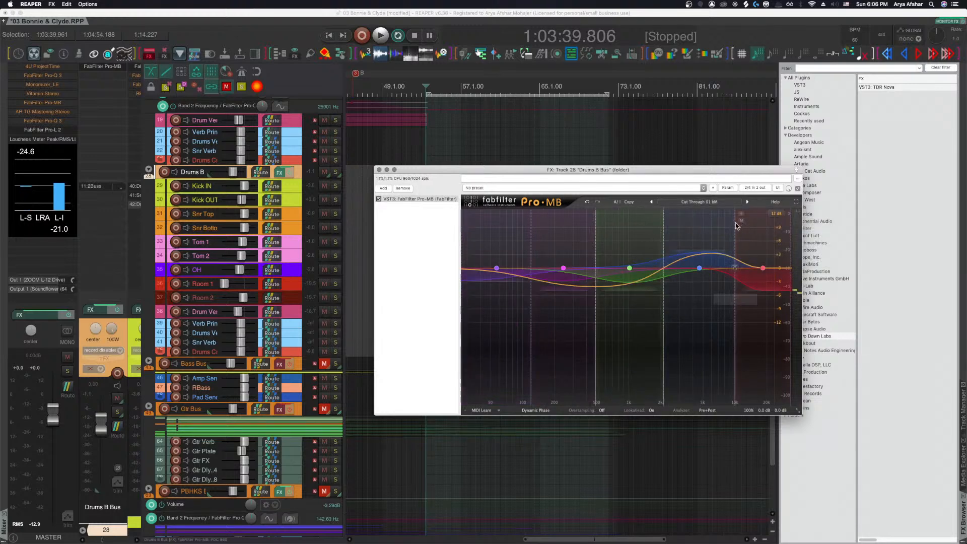
pyautogui.press('space')
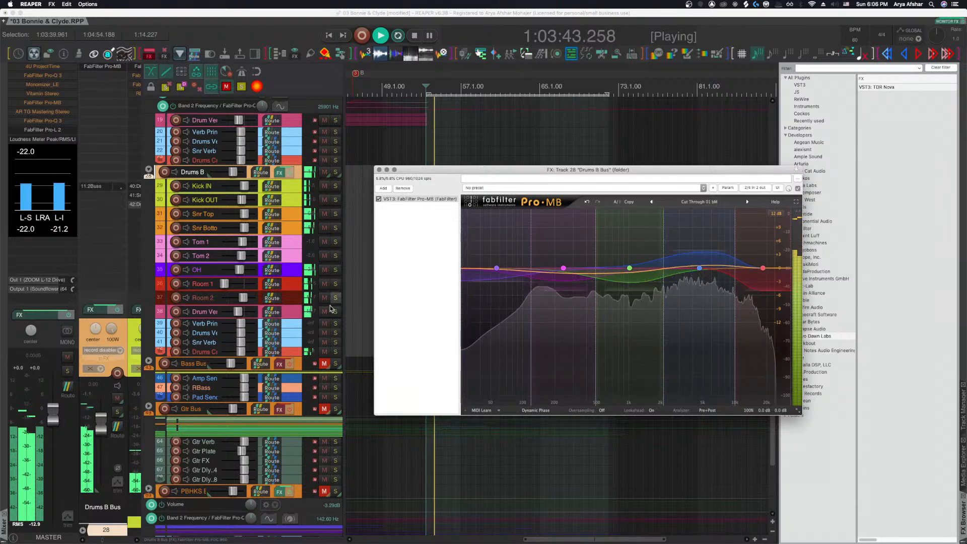
# Unmute Bass Bus, compare the mix with Pro-MB bypassed and enabled on Drums B Bus, and stop playback.
pyautogui.click(324, 363)
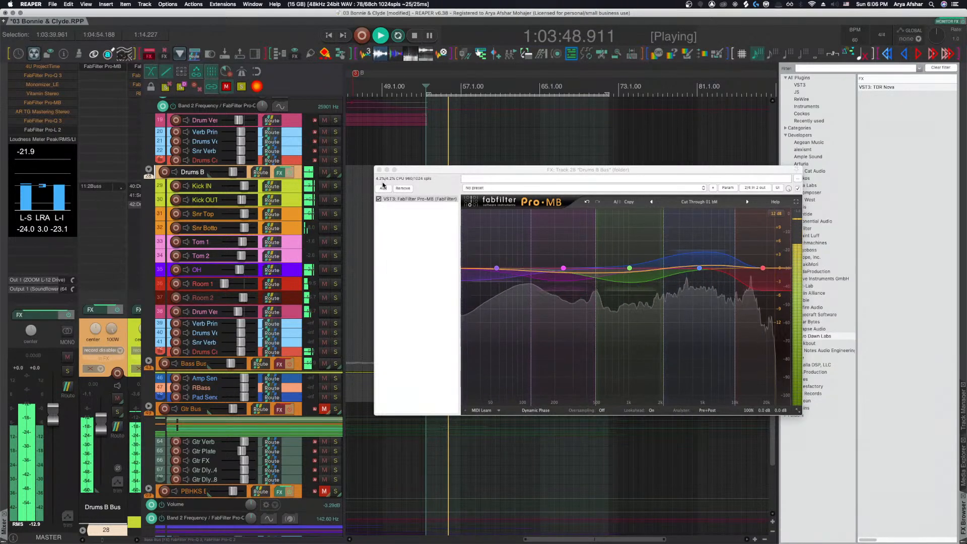
pyautogui.click(379, 199)
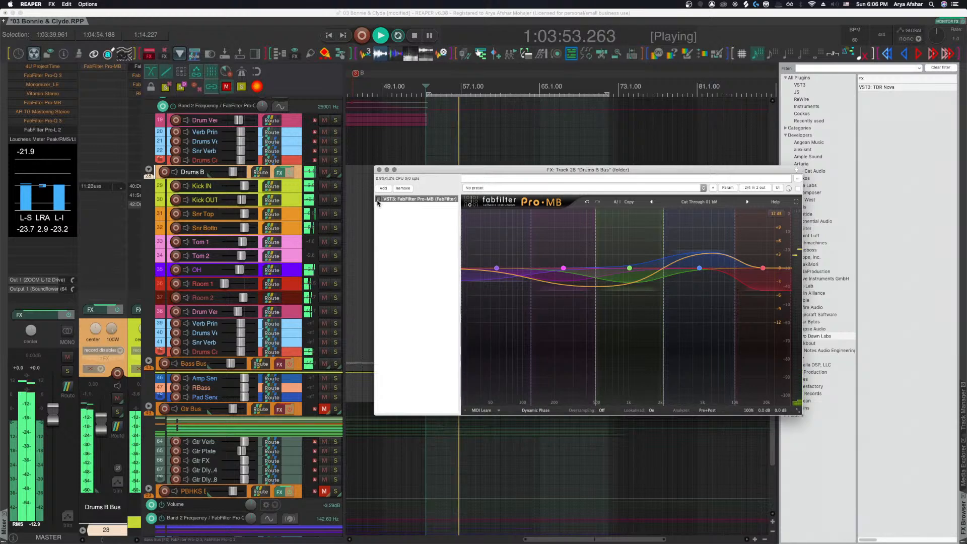
pyautogui.click(379, 199)
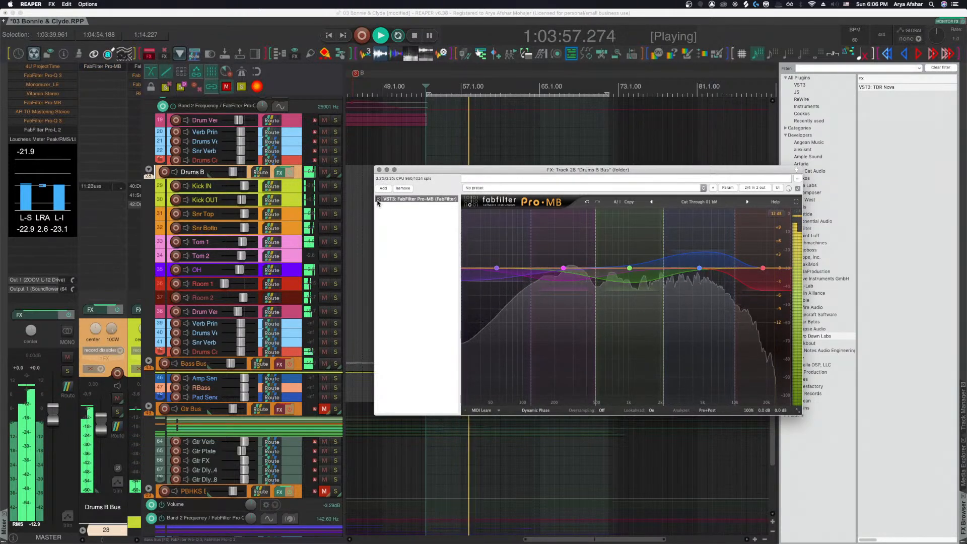
pyautogui.press('space')
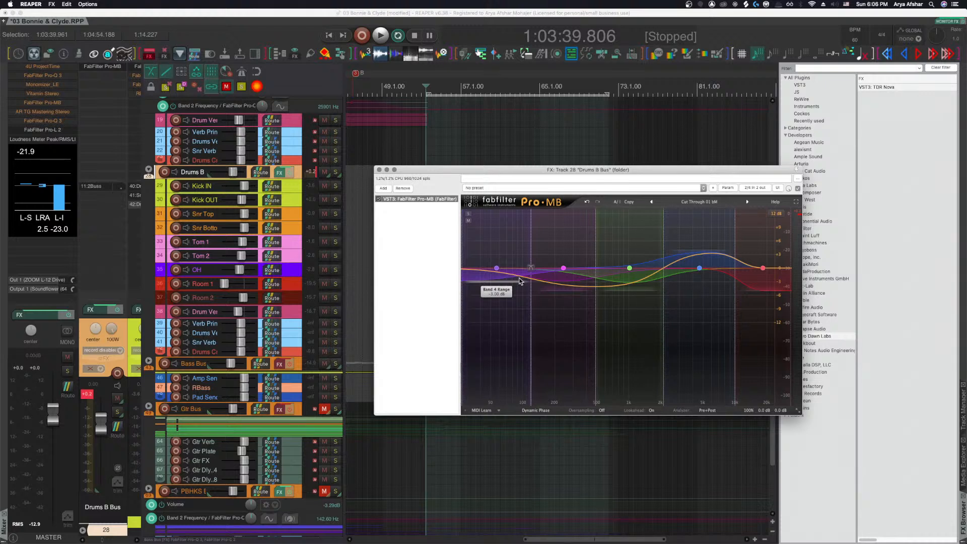
# Close the Drums B Bus effects window and reset the bus's peak meter.
pyautogui.click(379, 171)
pyautogui.rightClick(313, 173)
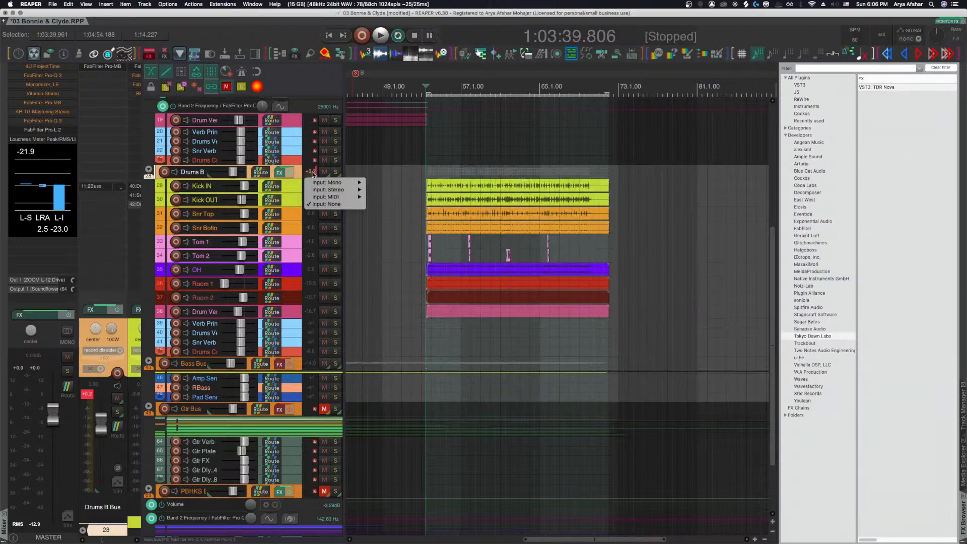
pyautogui.press('Escape')
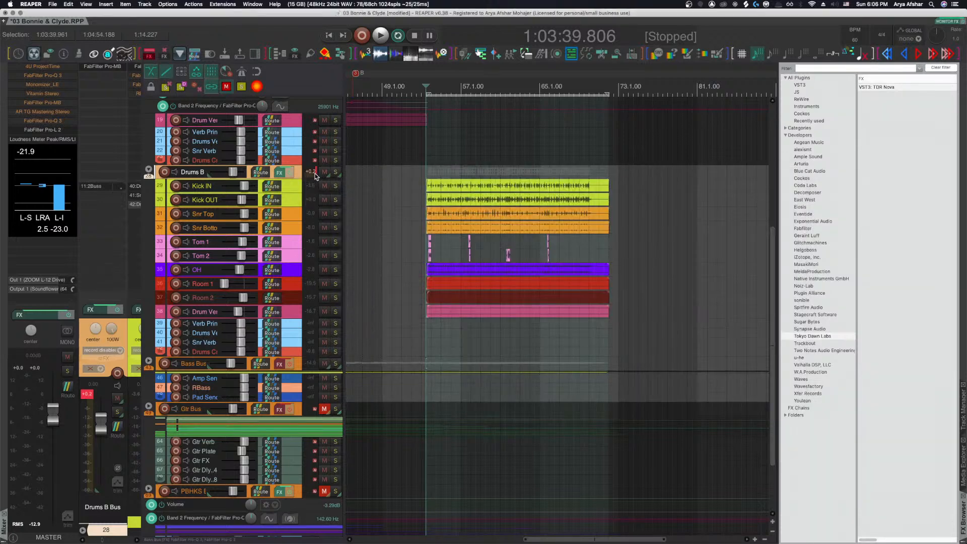
pyautogui.click(314, 174)
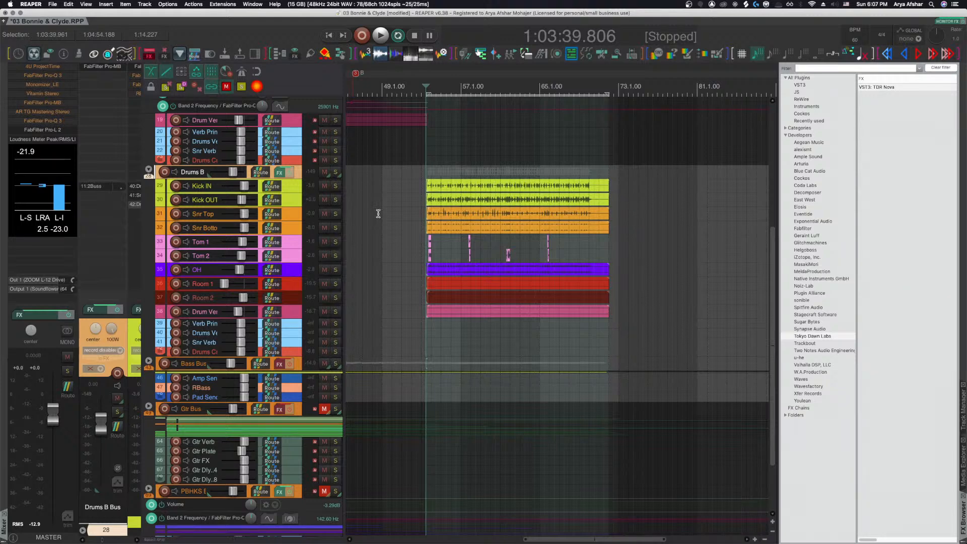
# Draw an empty item on the Tom 2 track from bar 161 to about bar 212.
pyautogui.scroll(-3, 395, 217)
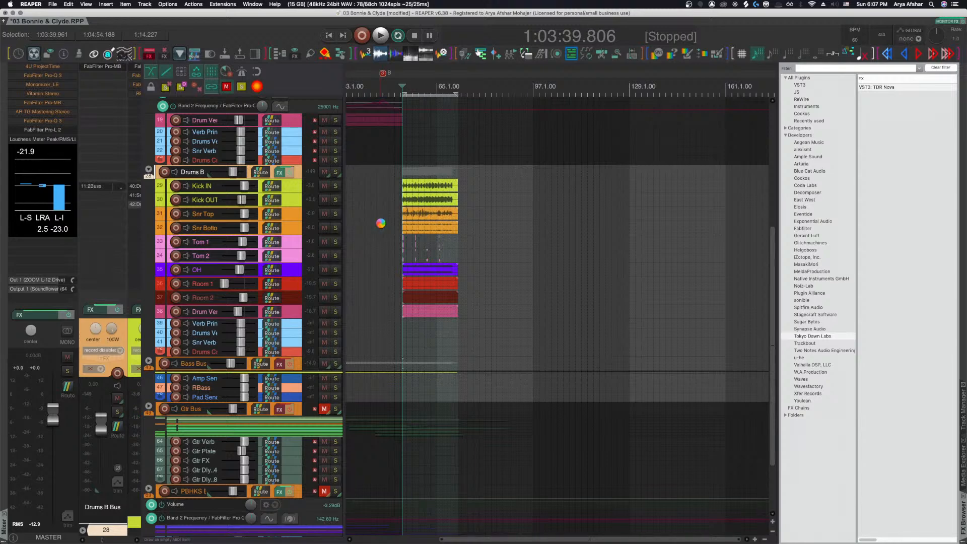
pyautogui.hscroll(10, 382, 227)
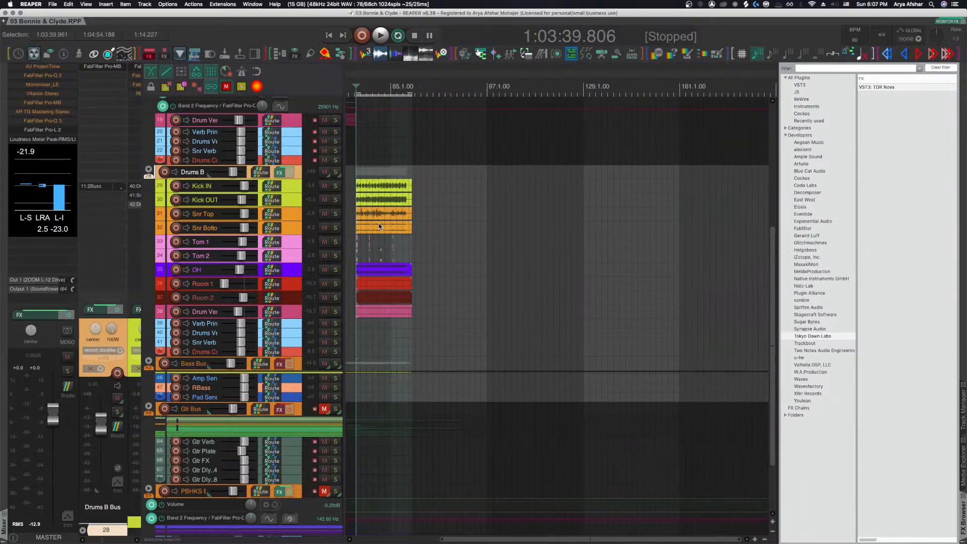
pyautogui.moveTo(478, 262); pyautogui.dragTo(625, 258)
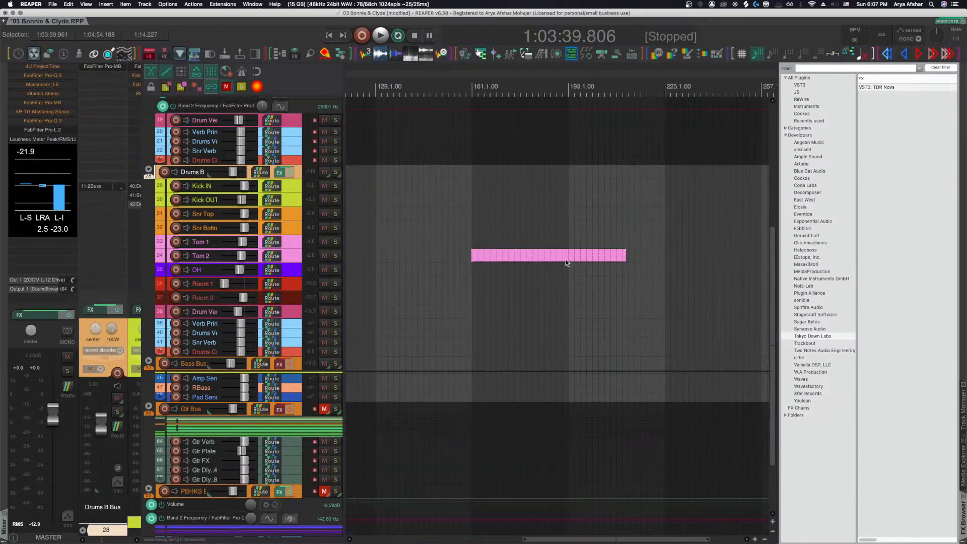
# Open the Tom 2 item in the MIDI editor and briefly play the project from bar 177.
pyautogui.doubleClick(528, 257)
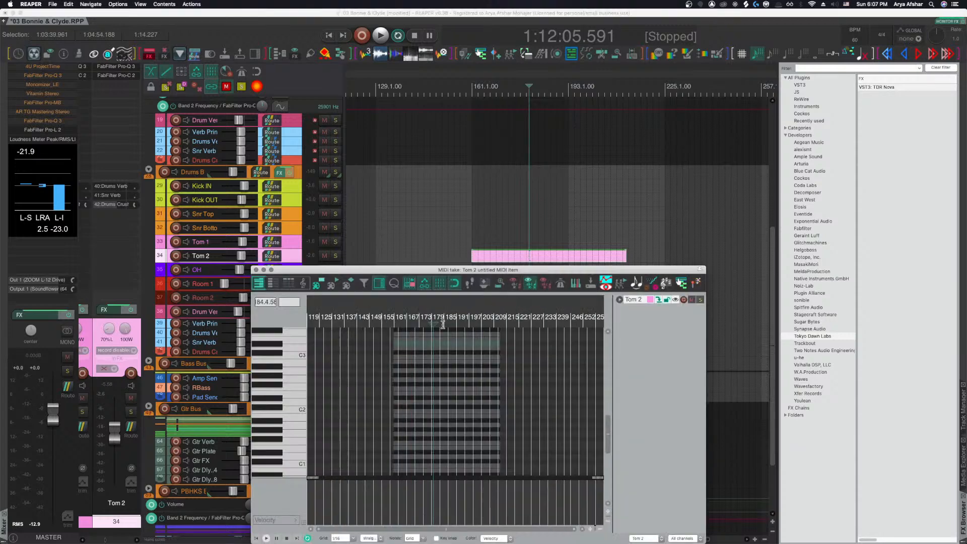
pyautogui.scroll(5, 437, 330)
pyautogui.click(393, 322)
pyautogui.click(480, 322)
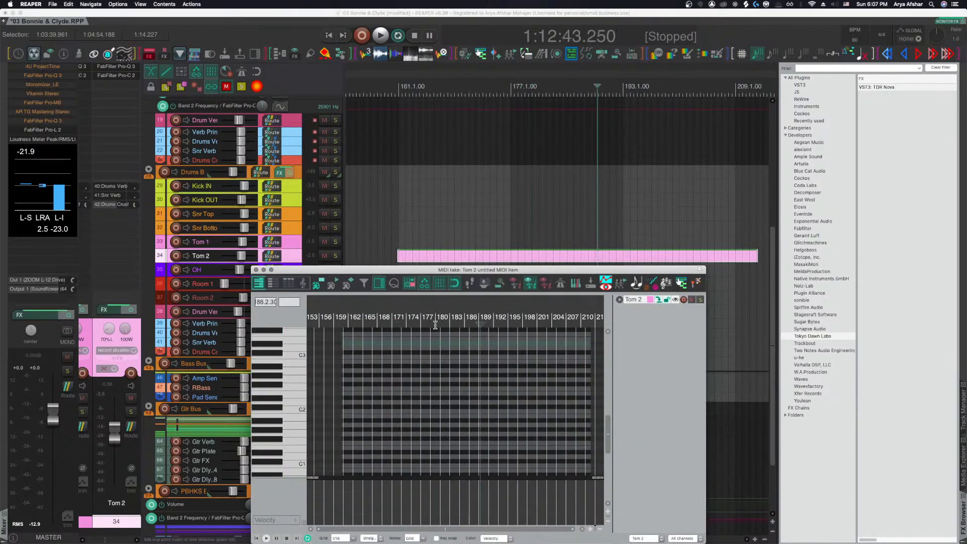
pyautogui.click(355, 323)
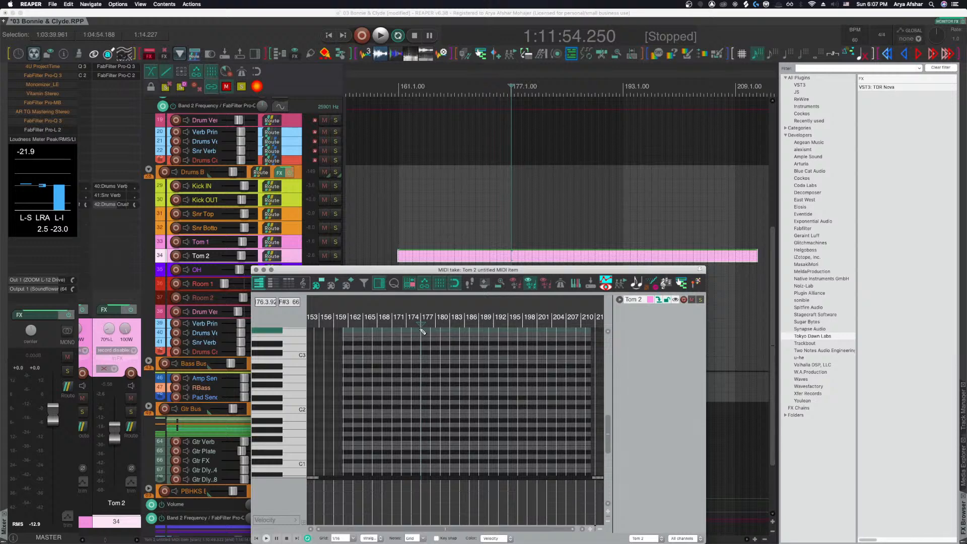
pyautogui.press('space')
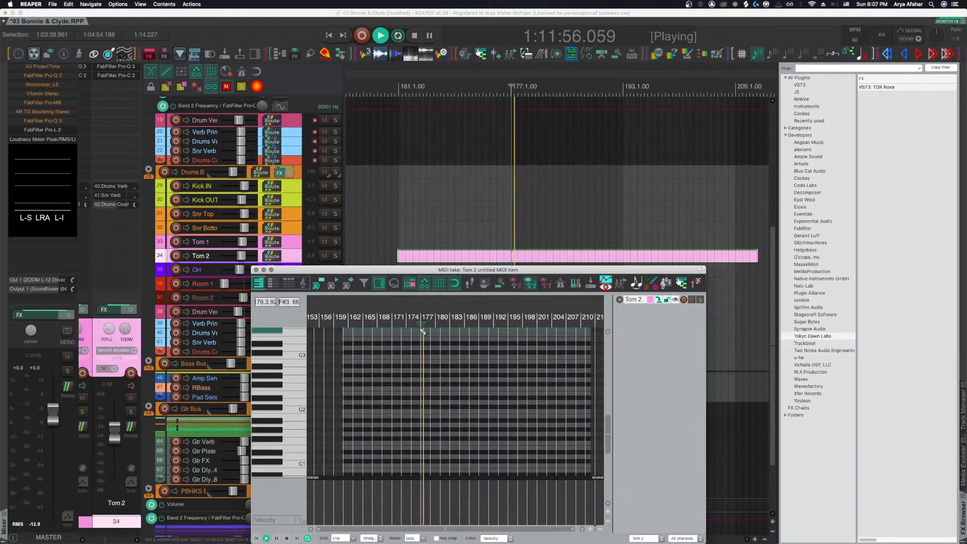
pyautogui.press('space')
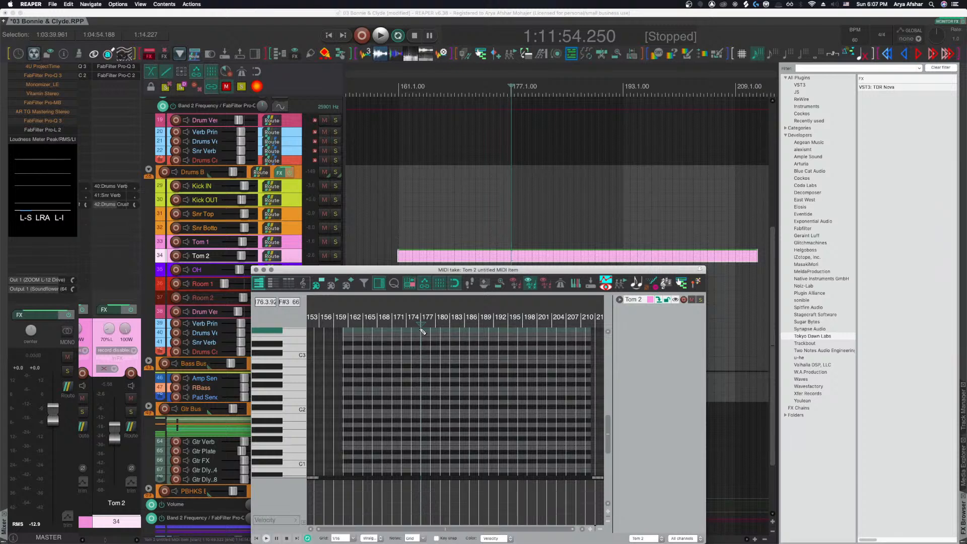
# Search the MIDI Editor actions for "sws play" and select SWS/BR: Toggle play from edit cursor position and solo active item for the duration.
pyautogui.press('?')
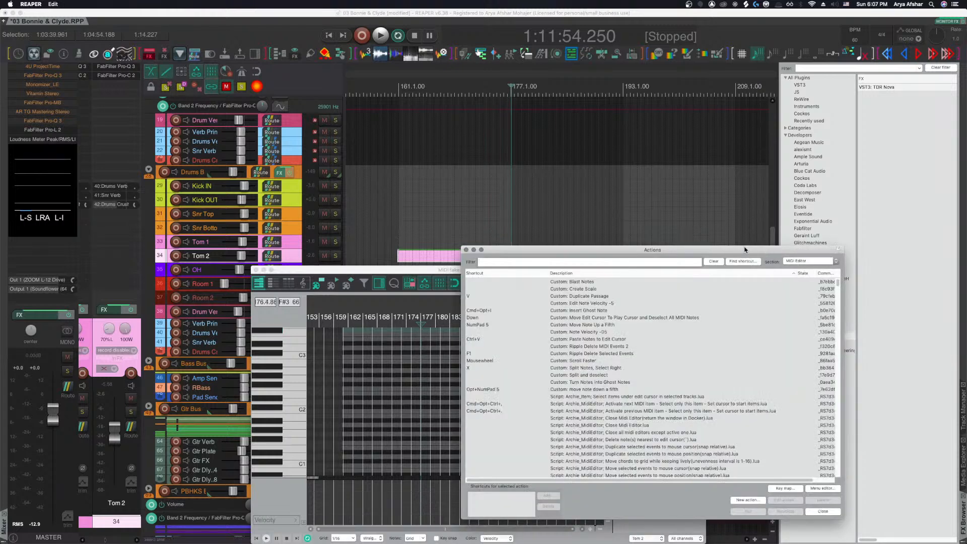
pyautogui.moveTo(745, 251); pyautogui.dragTo(742, 174)
pyautogui.scroll(-5, 684, 256)
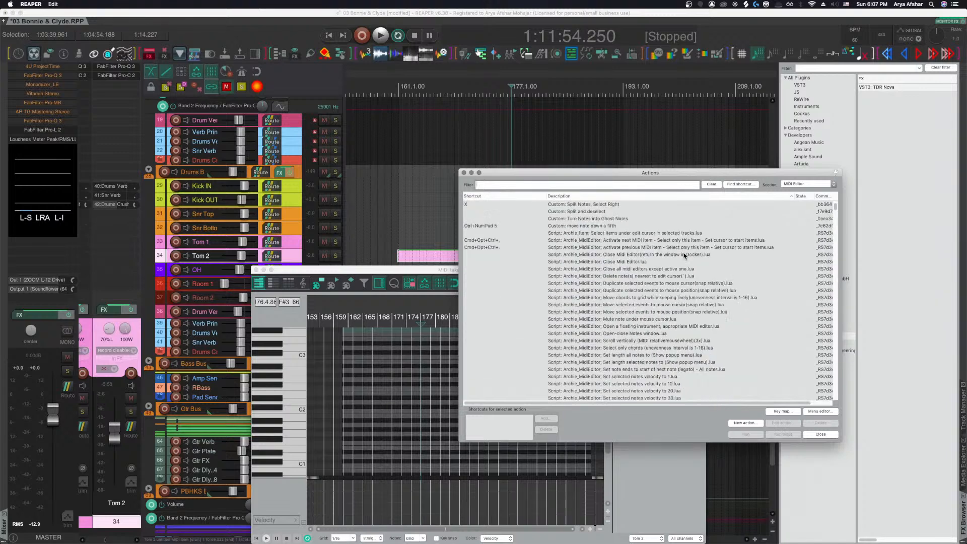
pyautogui.scroll(5, 681, 255)
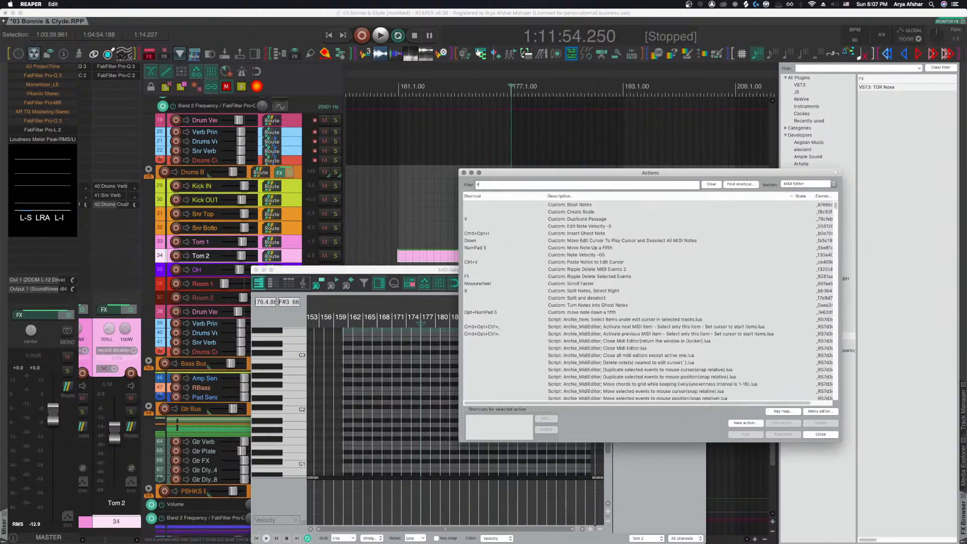
pyautogui.write('ws play')
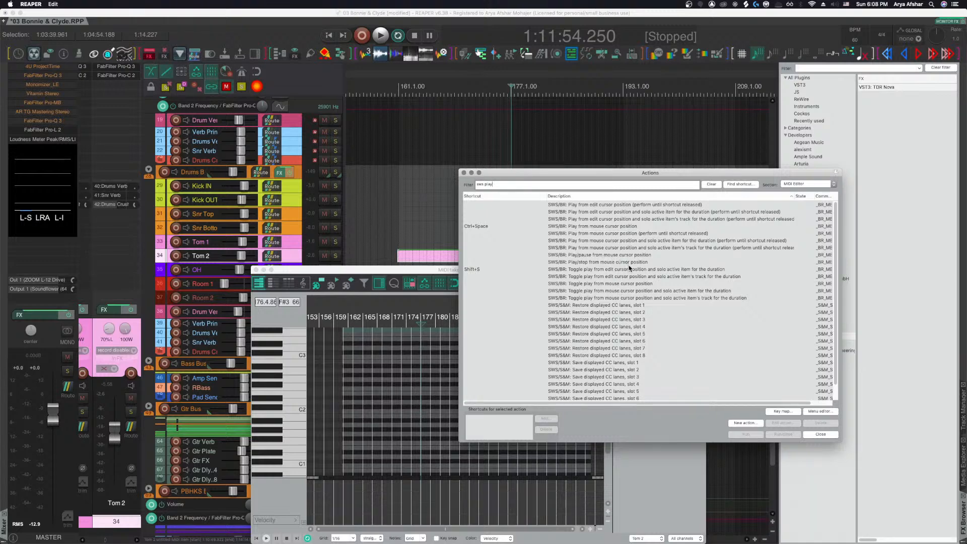
pyautogui.click(648, 270)
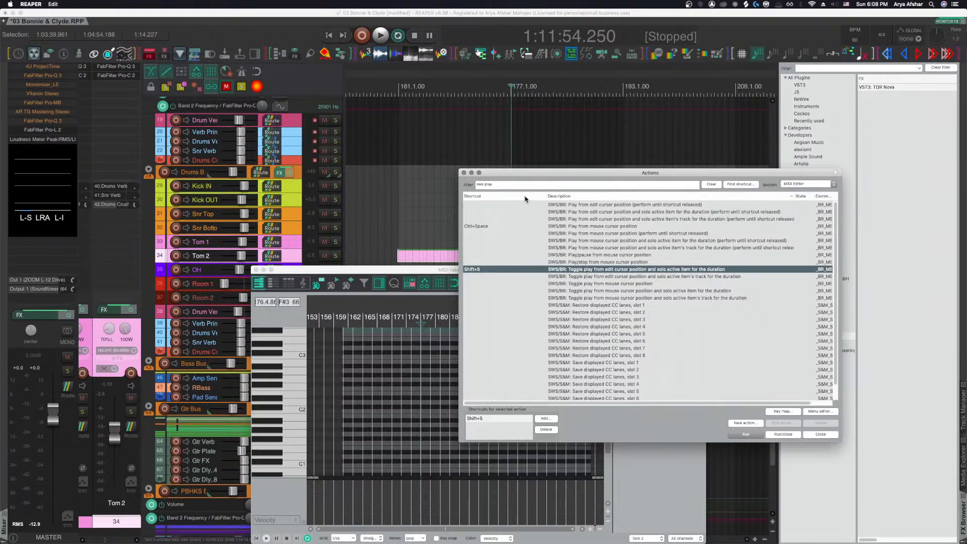
pyautogui.moveTo(517, 173); pyautogui.dragTo(511, 95)
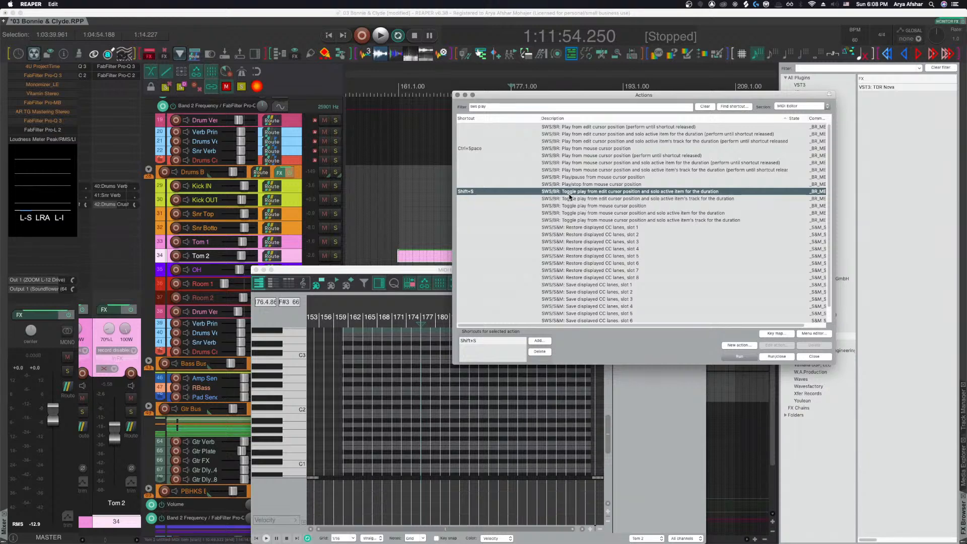
# Toggle soloed playback of the Tom 2 item from bar 171, move playback to about bar 158, and toggle it off.
pyautogui.click(393, 403)
pyautogui.hotkey('shift', 's')
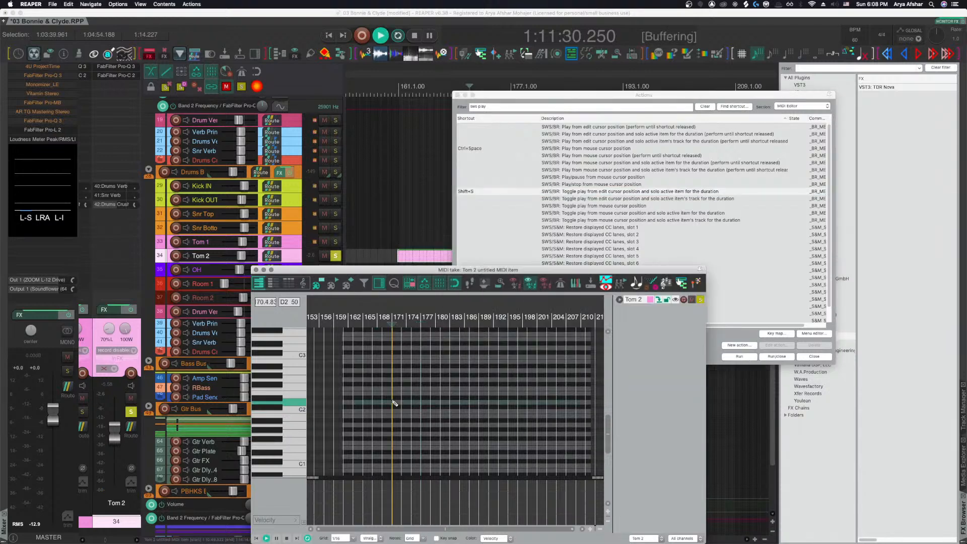
pyautogui.click(383, 213)
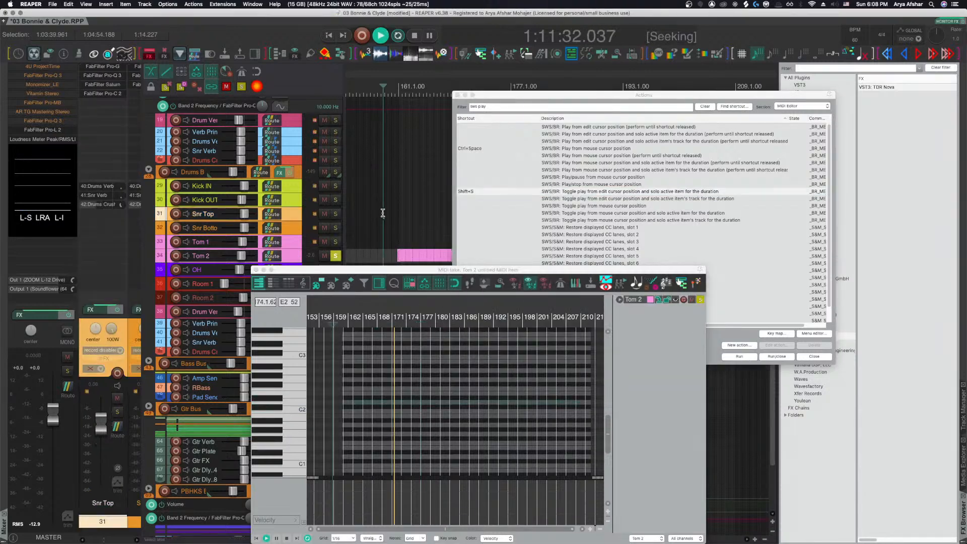
pyautogui.click(377, 230)
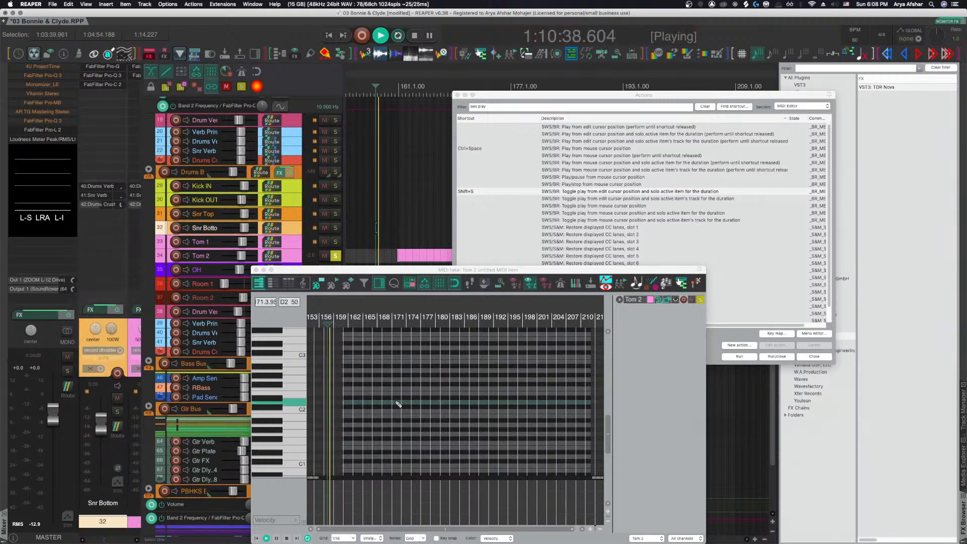
pyautogui.hotkey('shift', 's')
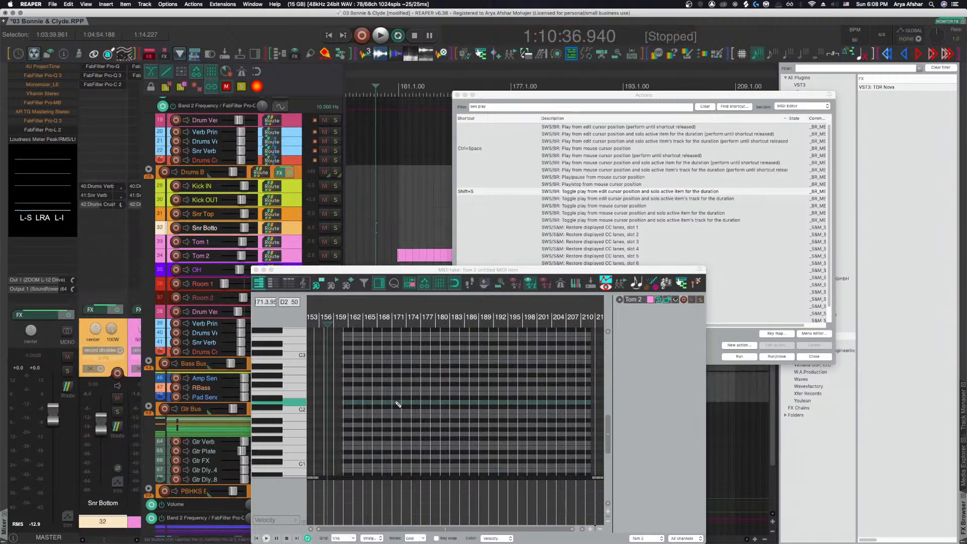
# Search the MIDI Editor actions for "solo" and select Filter: Toggle filter solo.
pyautogui.click(549, 100)
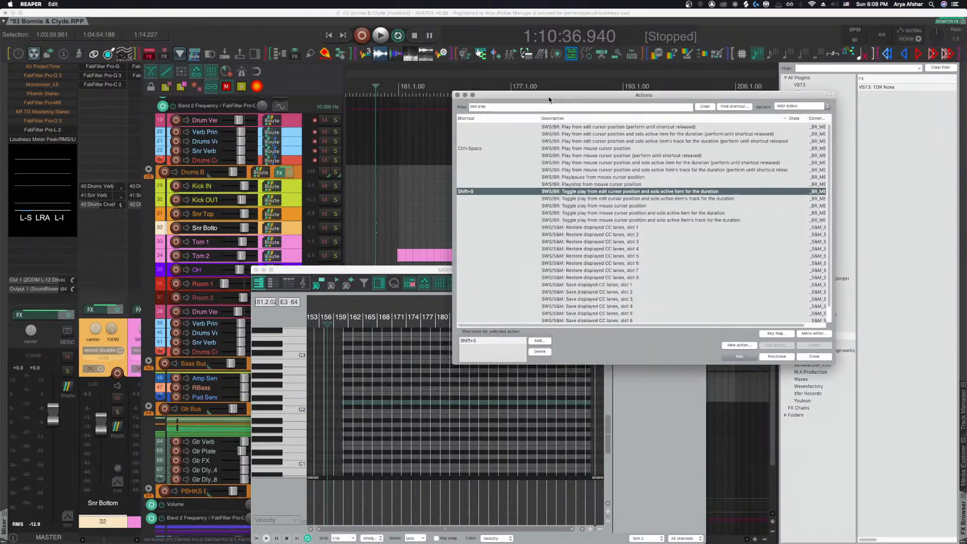
pyautogui.scroll(-1, 590, 215)
pyautogui.scroll(1, 590, 216)
pyautogui.click(491, 106)
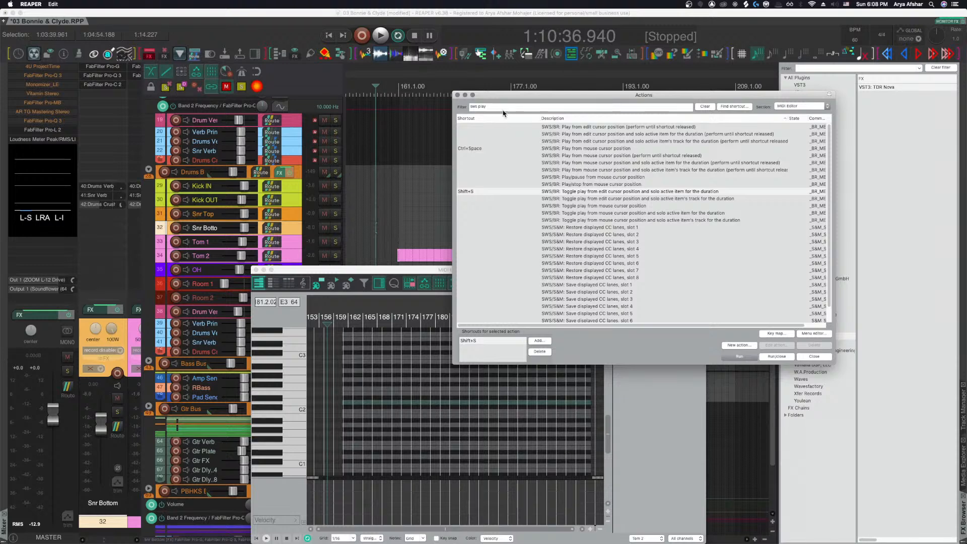
pyautogui.write('solo')
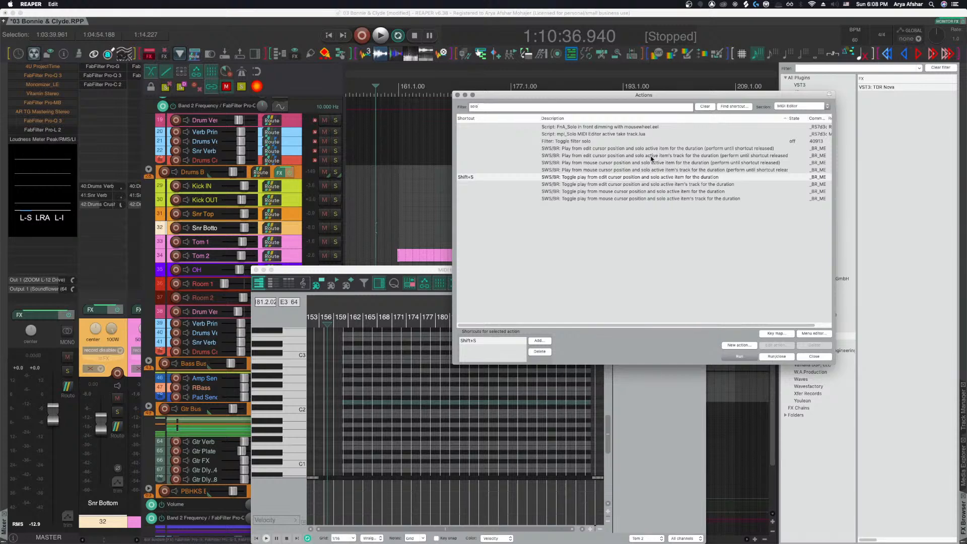
pyautogui.click(591, 141)
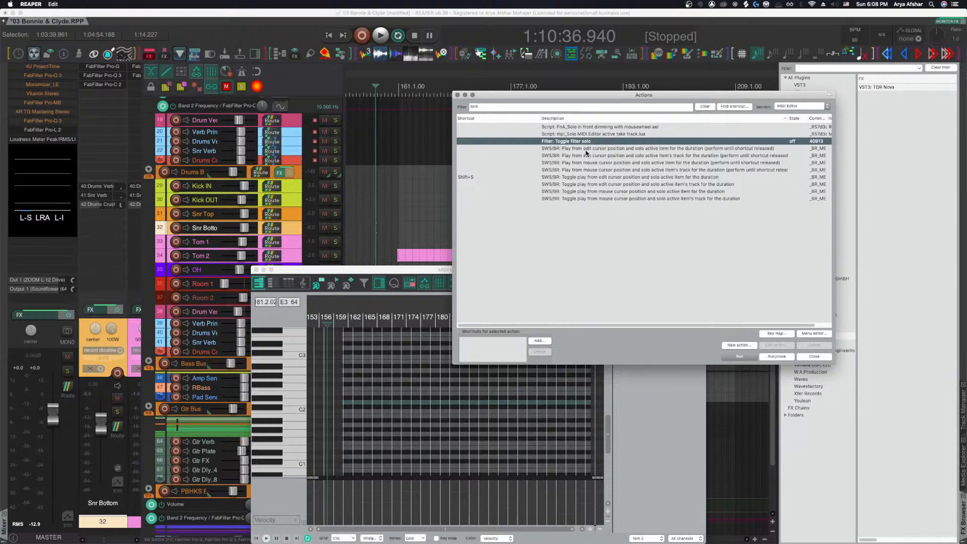
# Run the script mpl_Solo MIDI Editor active take track.lua to solo Tom 2, and run it again to unsolo the track.
pyautogui.click(573, 135)
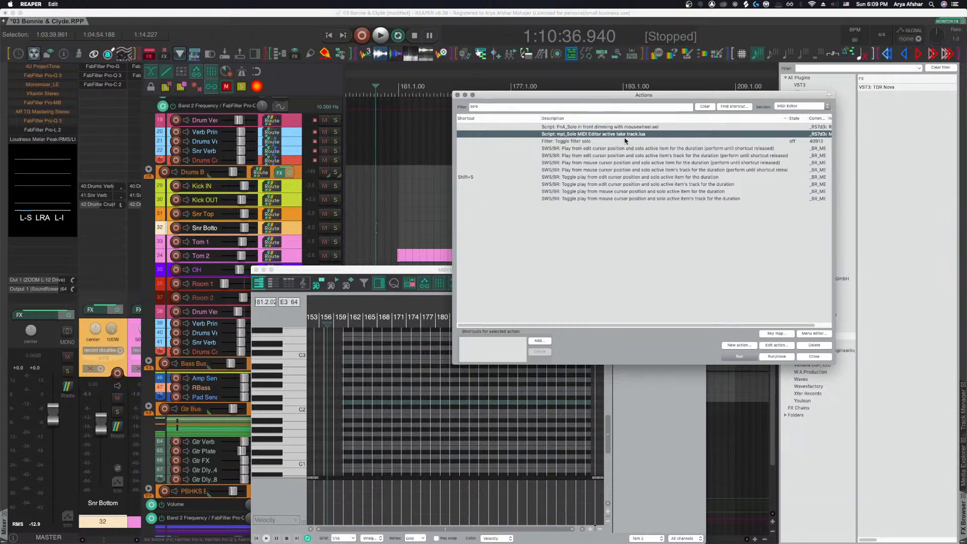
pyautogui.click(742, 358)
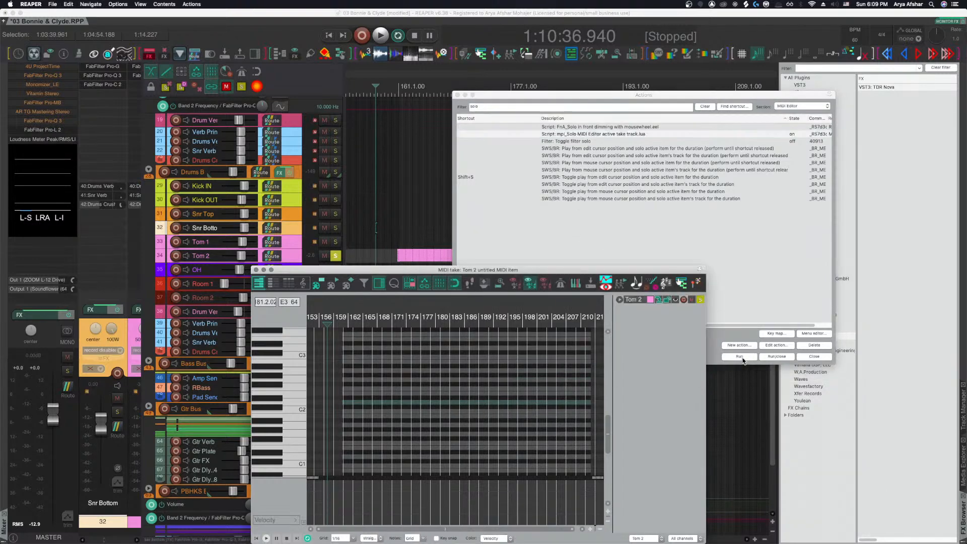
pyautogui.click(743, 357)
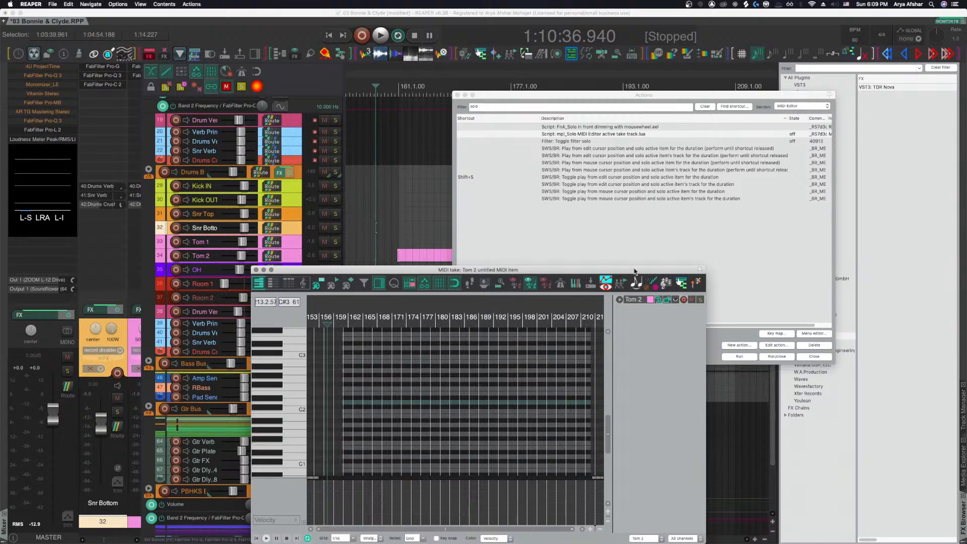
# Examine the SWS/BR play-and-solo actions, comparing the mouse cursor variants with the edit cursor toggle for the active item.
pyautogui.click(627, 246)
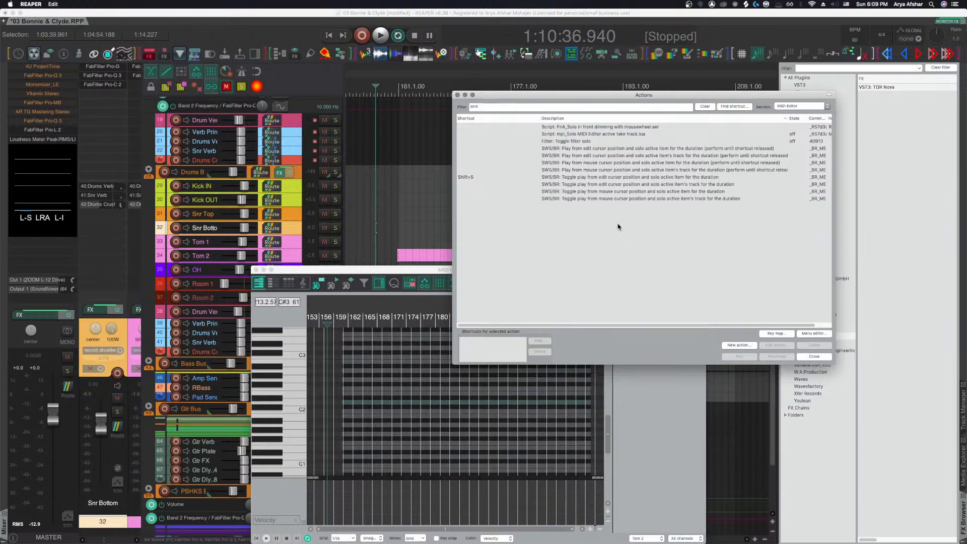
pyautogui.click(598, 172)
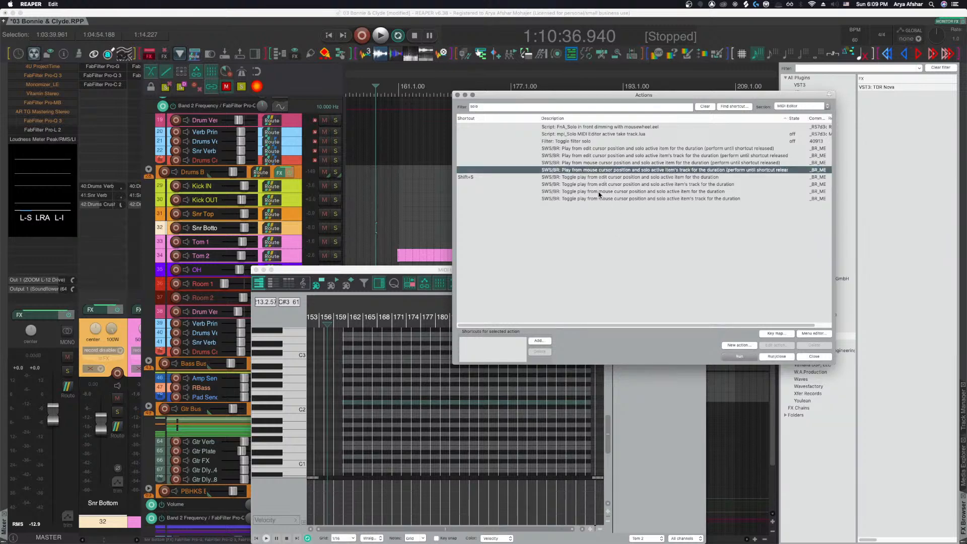
pyautogui.click(598, 192)
pyautogui.click(597, 177)
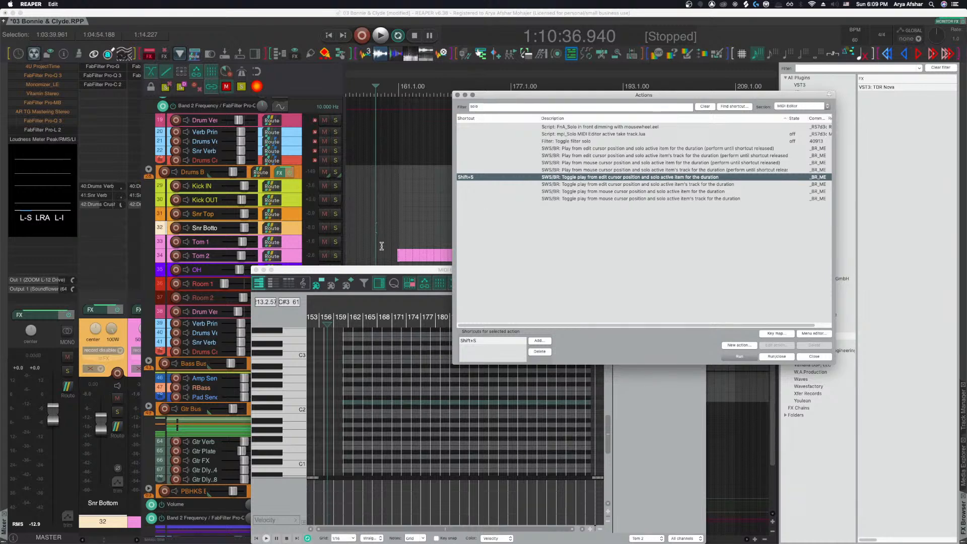
# Close the MIDI editor and the action list, and delete the empty item from the Tom 2 track.
pyautogui.click(256, 270)
pyautogui.click(457, 95)
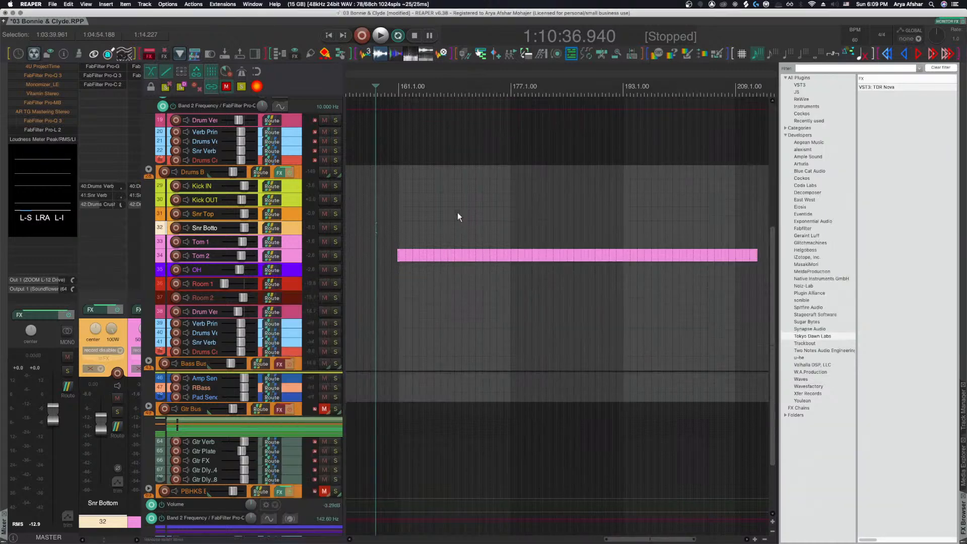
pyautogui.moveTo(458, 213); pyautogui.dragTo(515, 374)
pyautogui.press('Delete')
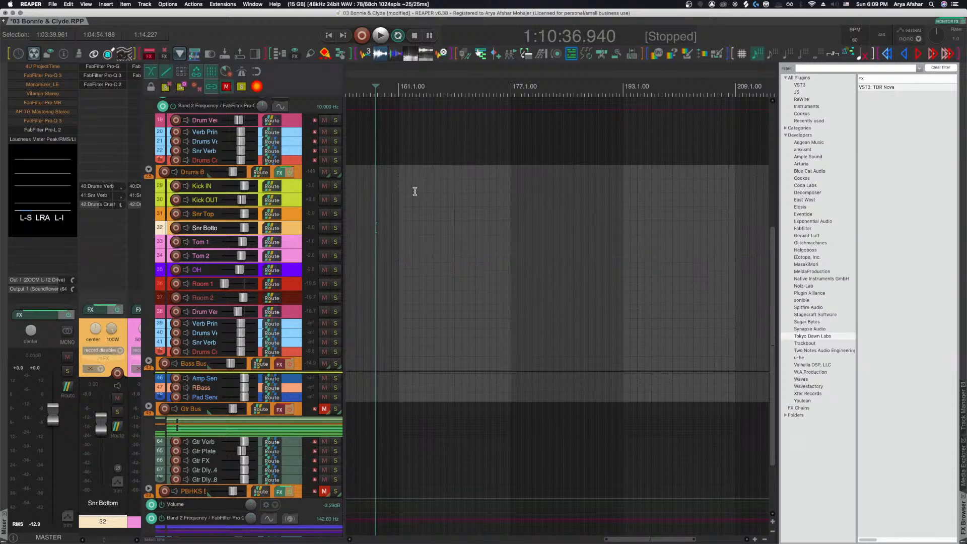
pyautogui.scroll(5, 418, 184)
pyautogui.scroll(4, 415, 193)
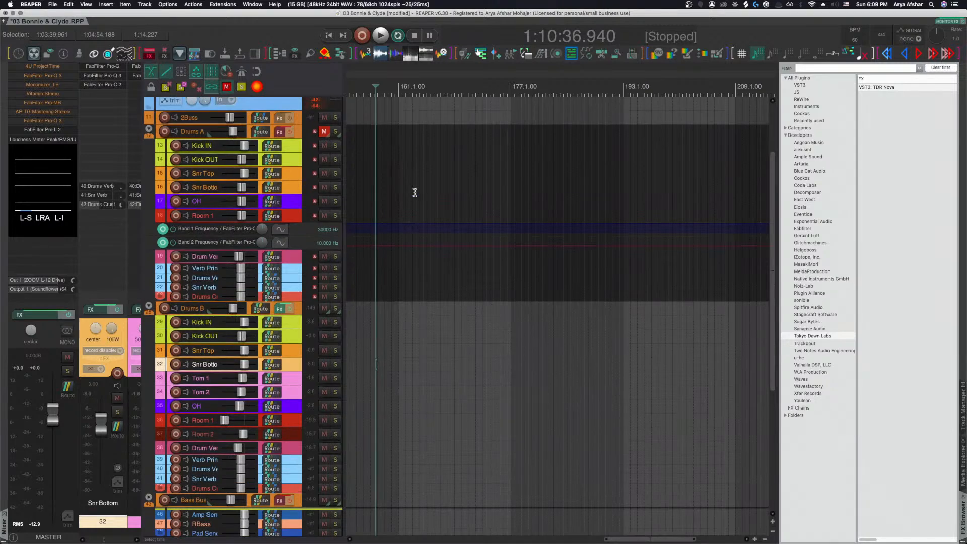
pyautogui.scroll(2, 415, 193)
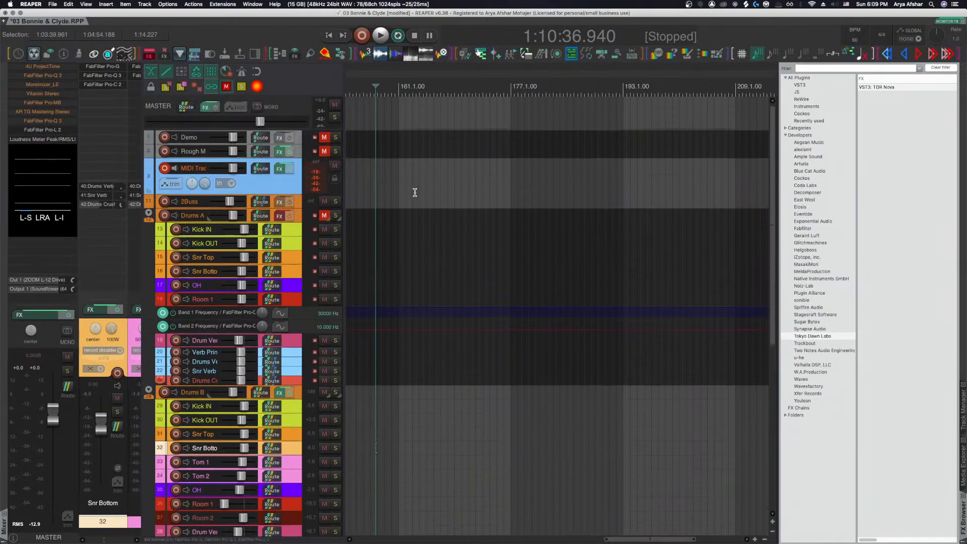
pyautogui.scroll(-5, 415, 193)
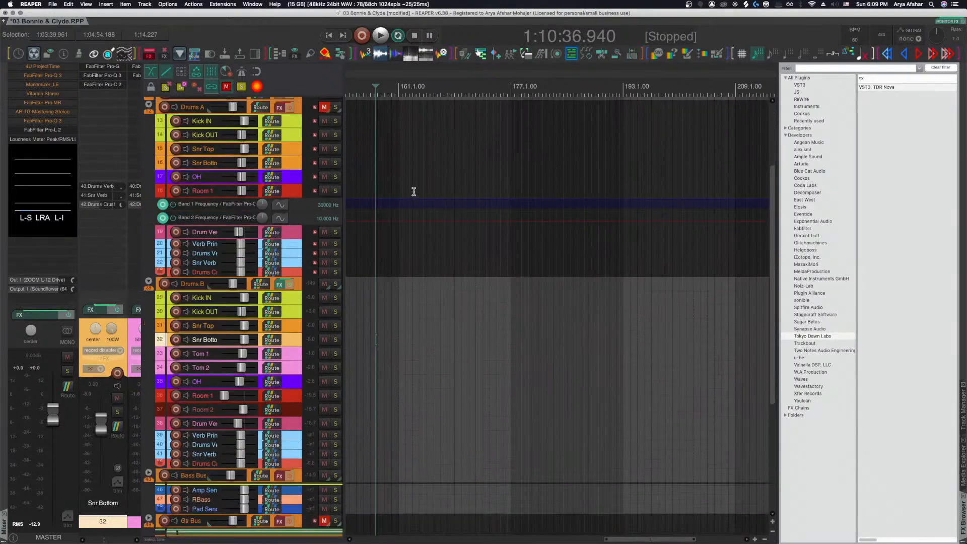
pyautogui.scroll(-3, 414, 192)
pyautogui.scroll(-1, 414, 192)
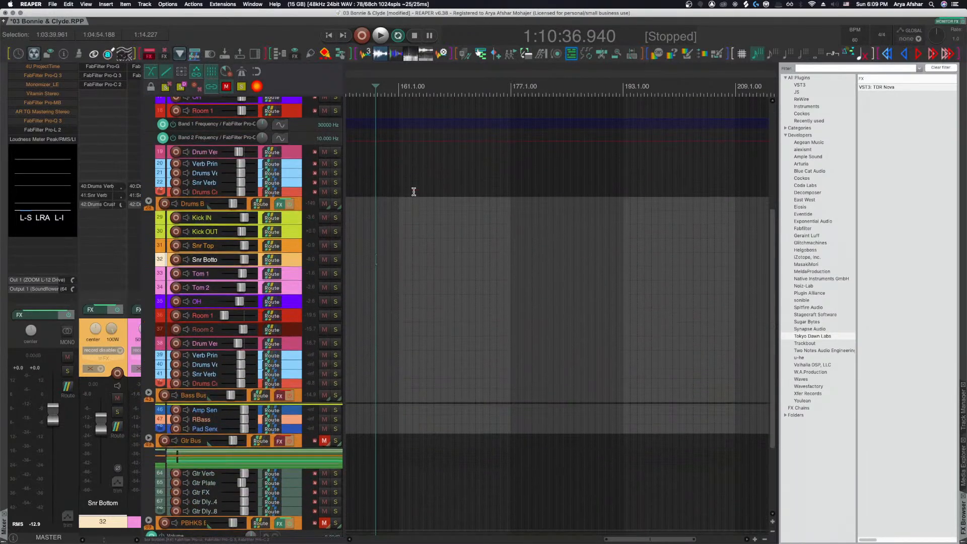
pyautogui.scroll(-3, 414, 192)
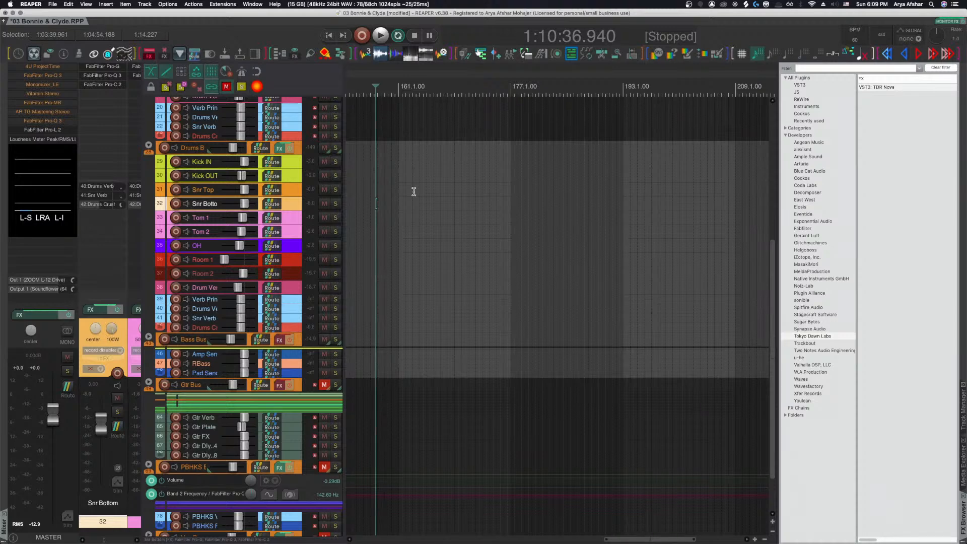
pyautogui.scroll(8, 414, 192)
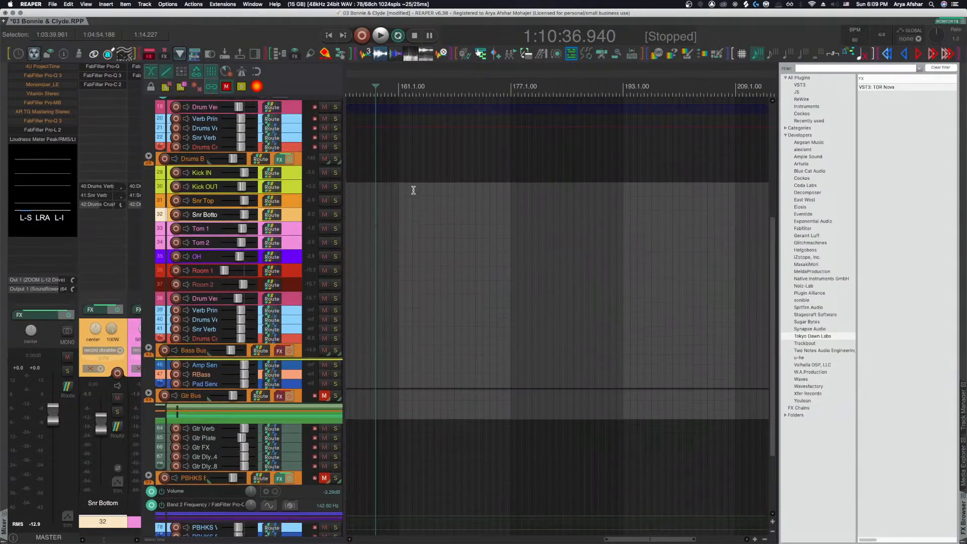
pyautogui.scroll(2, 414, 191)
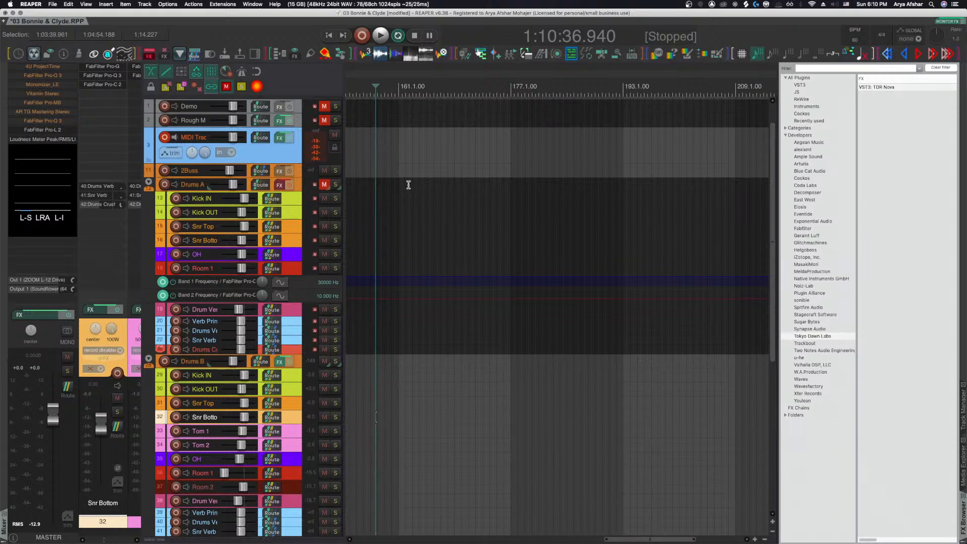
pyautogui.scroll(2, 410, 188)
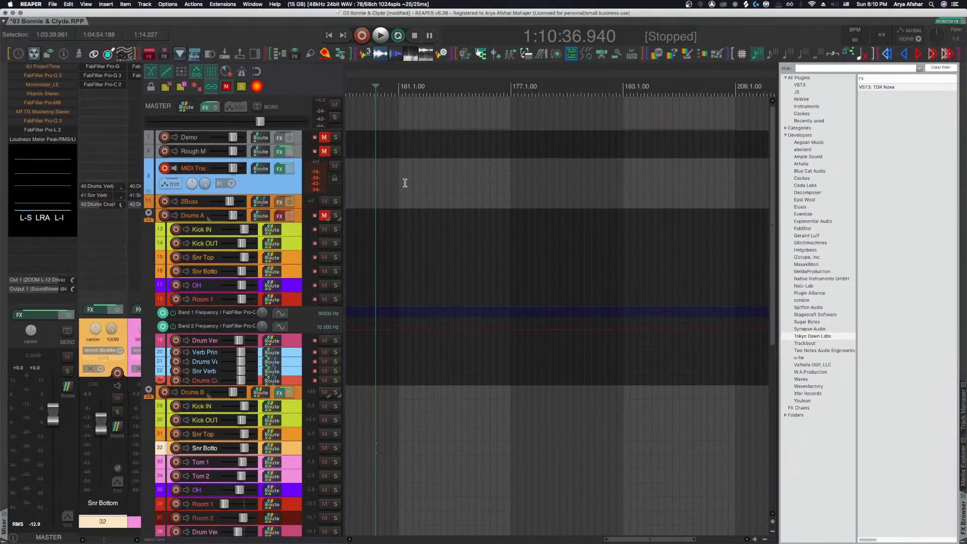
# Create a send from the Rough Mix track to the Demo track, and unmute Rough Mix.
pyautogui.click(259, 152)
pyautogui.moveTo(285, 95); pyautogui.dragTo(528, 114)
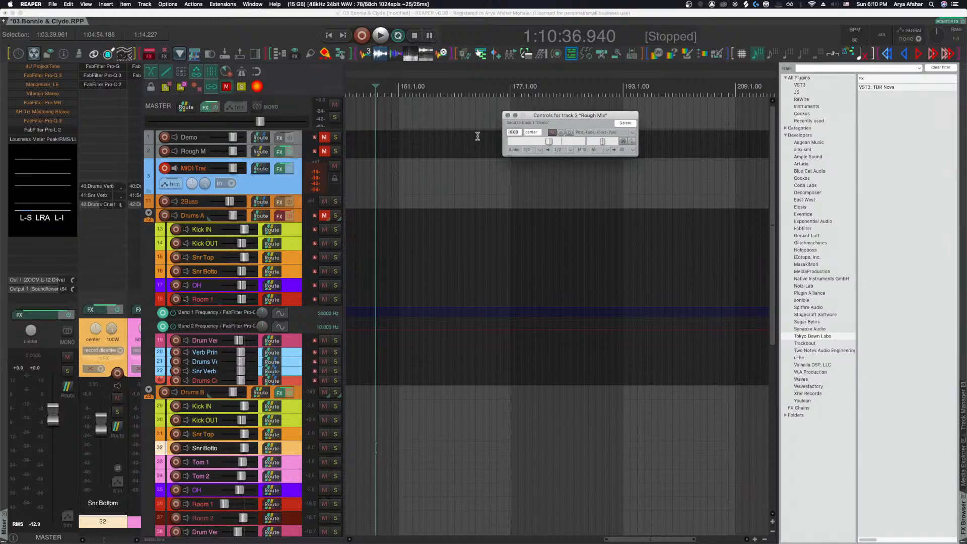
pyautogui.click(324, 152)
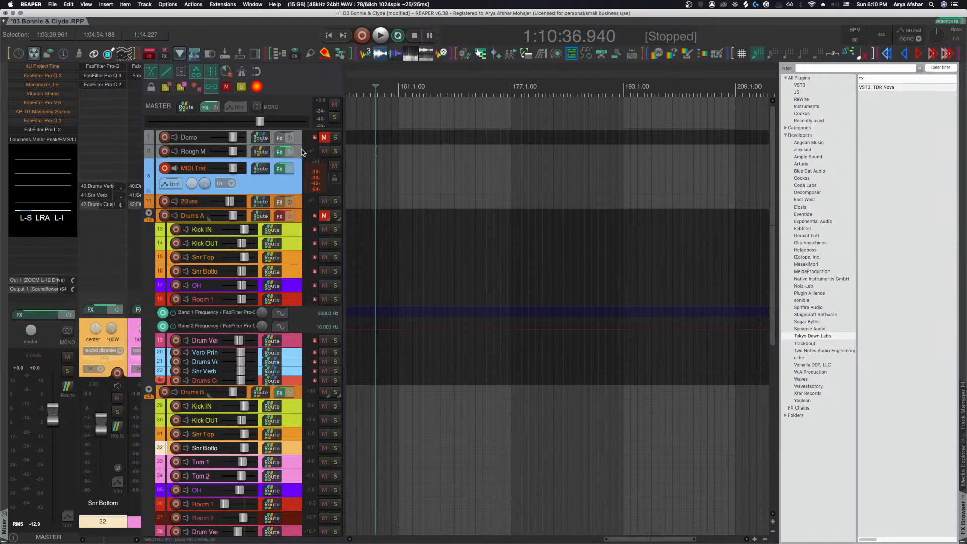
# Solo the Rough Mix track, examine the mute indicators on 2Buss, Drums A and the other tracks, and clear the solo.
pyautogui.click(335, 151)
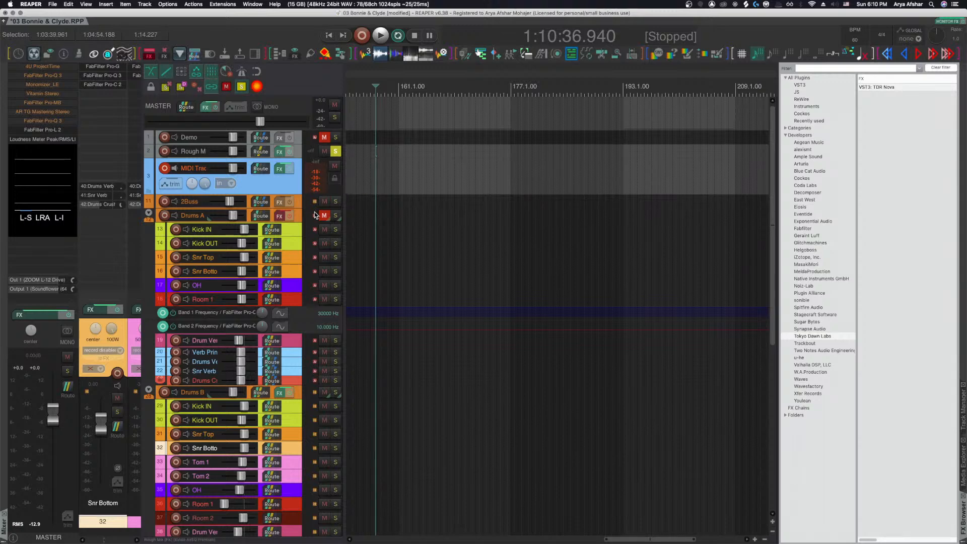
pyautogui.scroll(5, 314, 204)
pyautogui.scroll(-2, 315, 204)
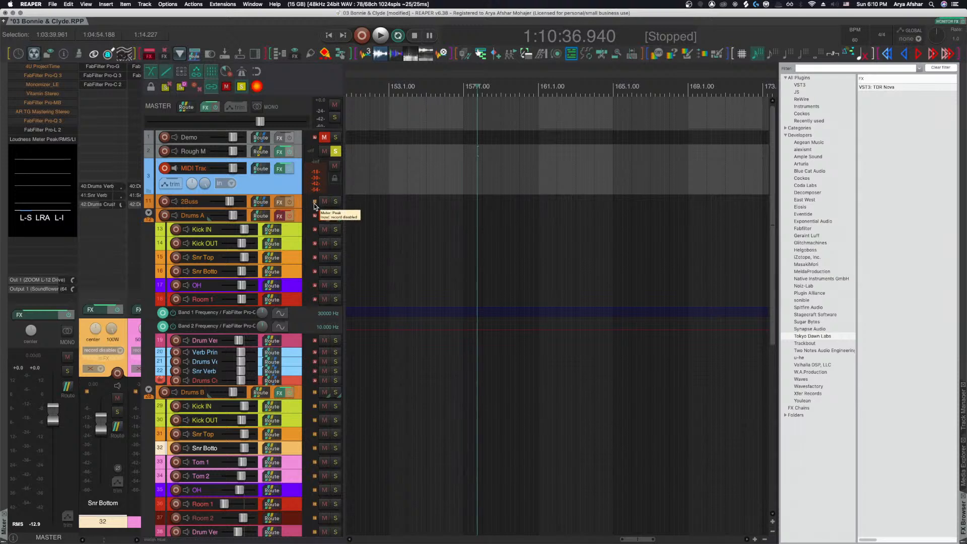
pyautogui.click(323, 215)
pyautogui.scroll(-1, 373, 204)
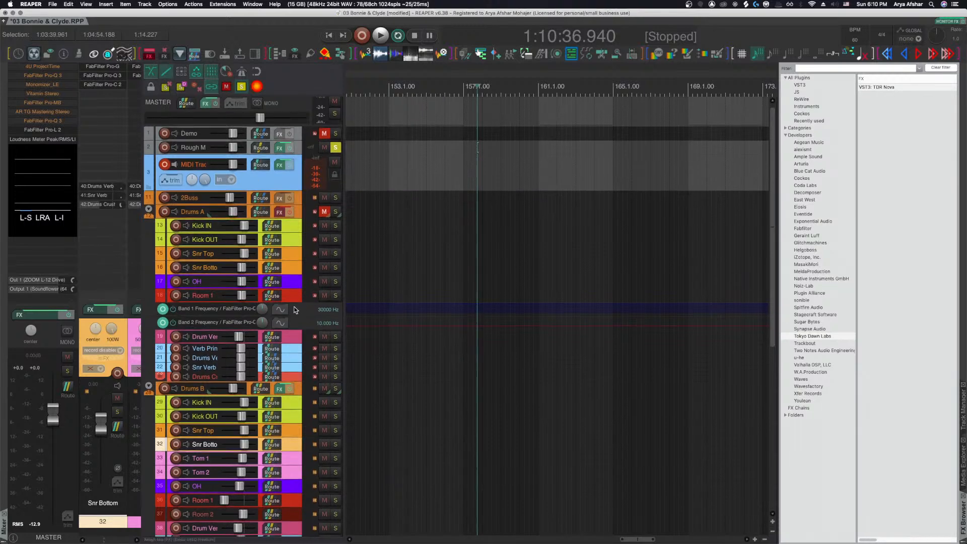
pyautogui.scroll(-2, 302, 308)
pyautogui.scroll(1, 356, 386)
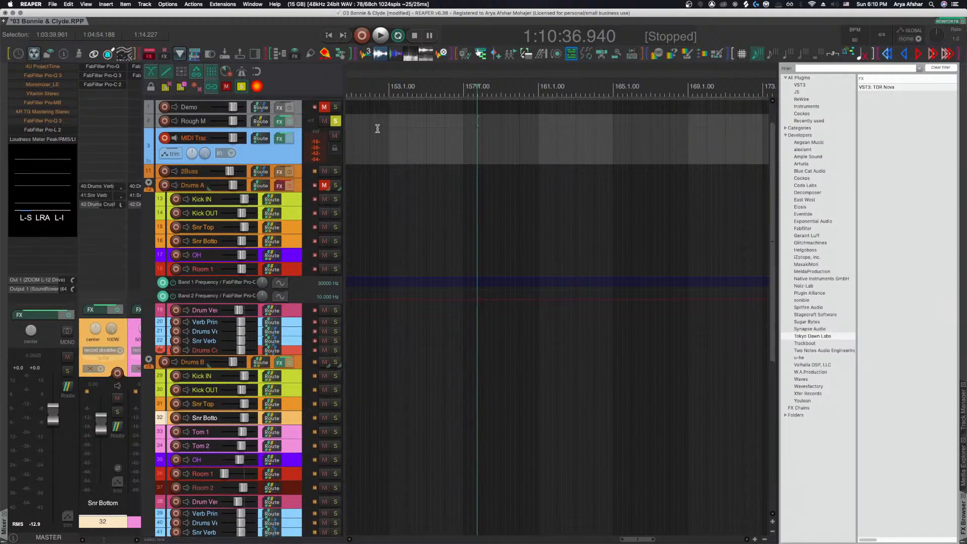
pyautogui.click(336, 122)
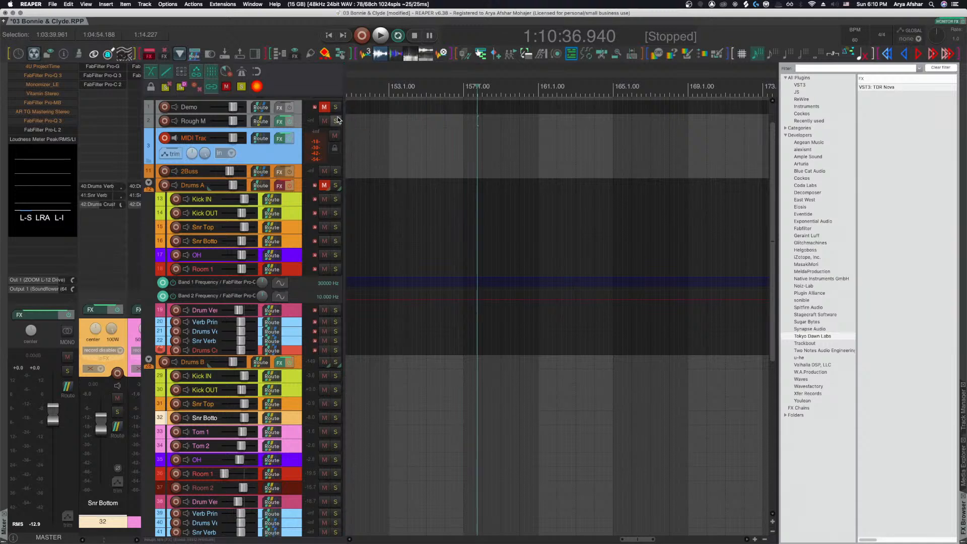
# Unmute the Demo track and bring the Drums B and Bass Bus tracks into view.
pyautogui.click(325, 107)
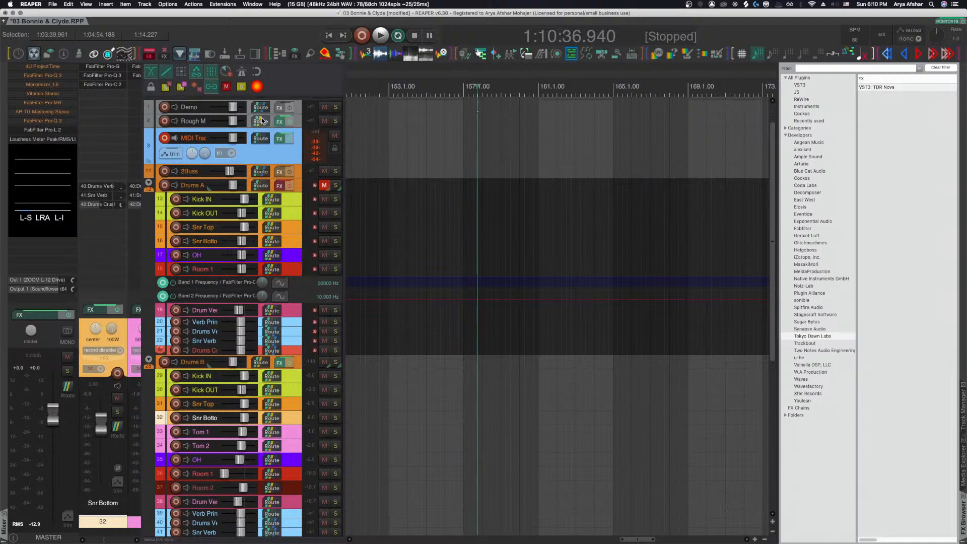
pyautogui.scroll(-3, 383, 228)
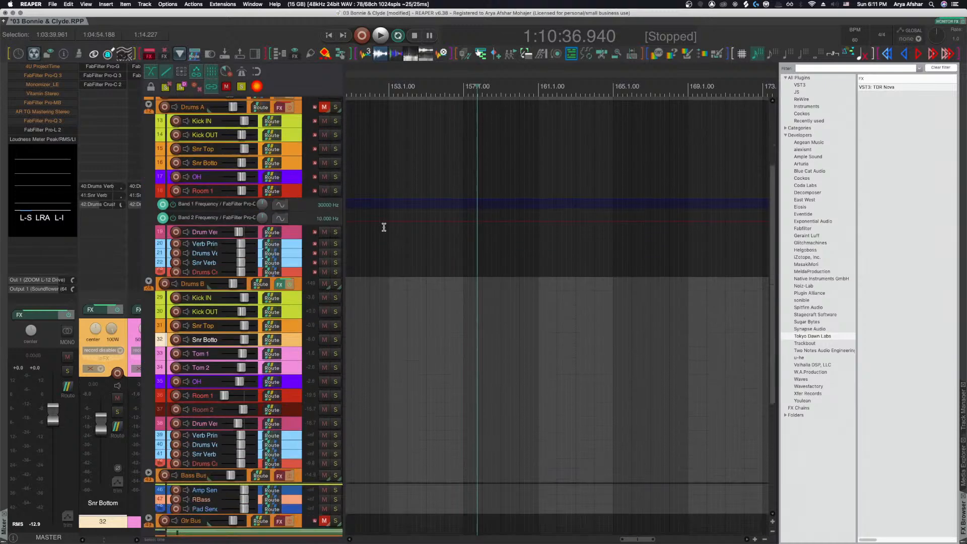
pyautogui.scroll(-1, 384, 226)
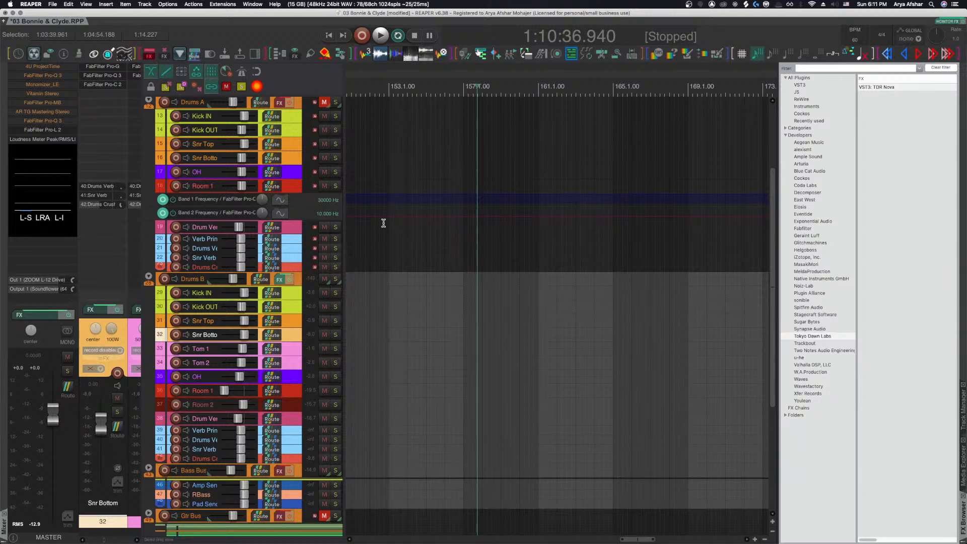
# Create an empty MIDI item on Drums B's Snr Bottom track around bars 157–164 and search the MIDI editor actions for "play cursor".
pyautogui.moveTo(469, 328); pyautogui.dragTo(546, 332)
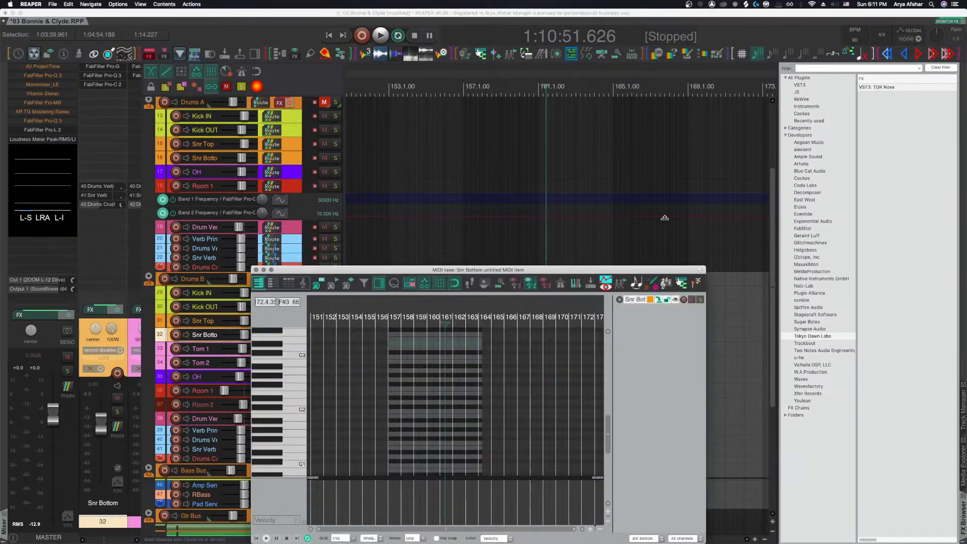
pyautogui.hotkey('shift', '/')
pyautogui.write('play')
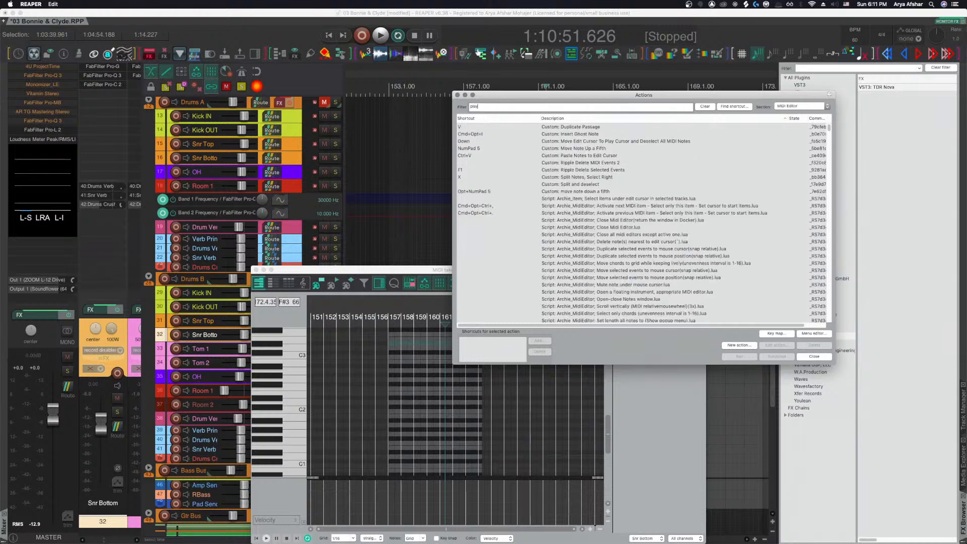
pyautogui.write('head')
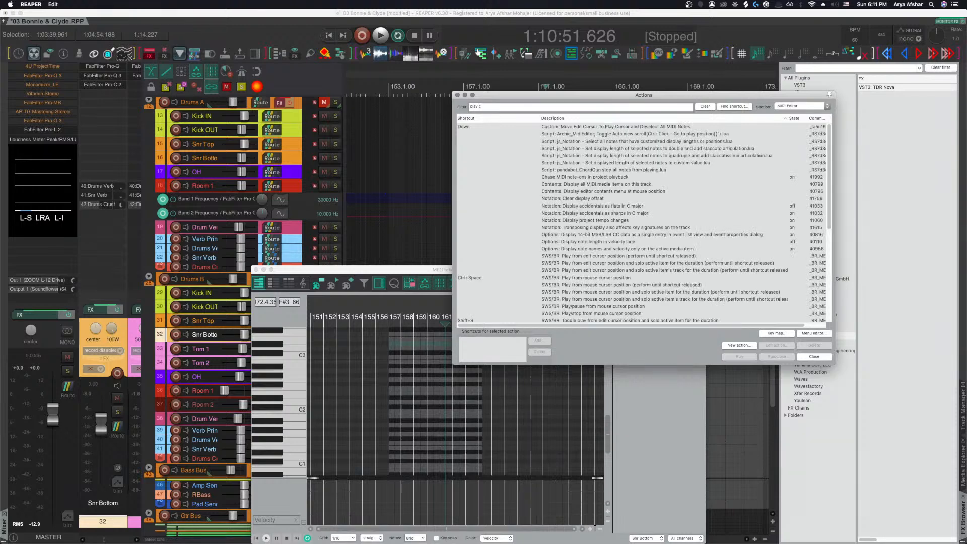
pyautogui.write('ursor')
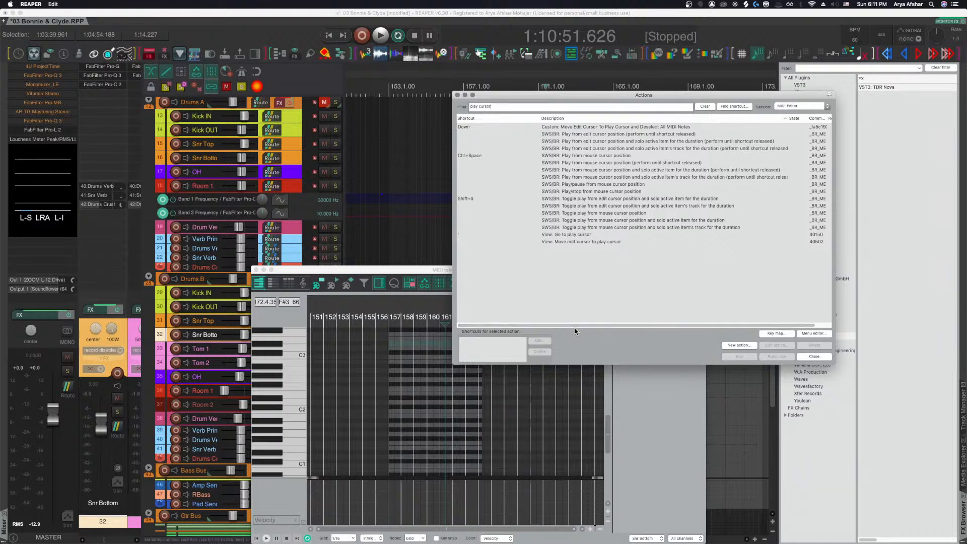
pyautogui.moveTo(576, 325); pyautogui.dragTo(638, 326)
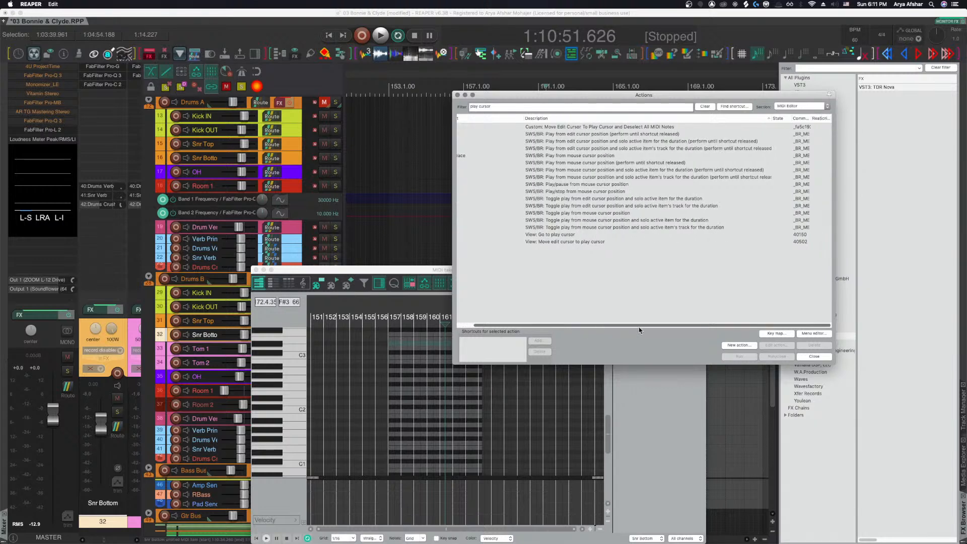
# Search the MIDI editor actions for "arrange" and examine the Timebase sync and track list selection options.
pyautogui.click(480, 107)
pyautogui.press('BackSpace')
pyautogui.press('BackSpace')
pyautogui.press('BackSpace')
pyautogui.press('BackSpace')
pyautogui.press('BackSpace')
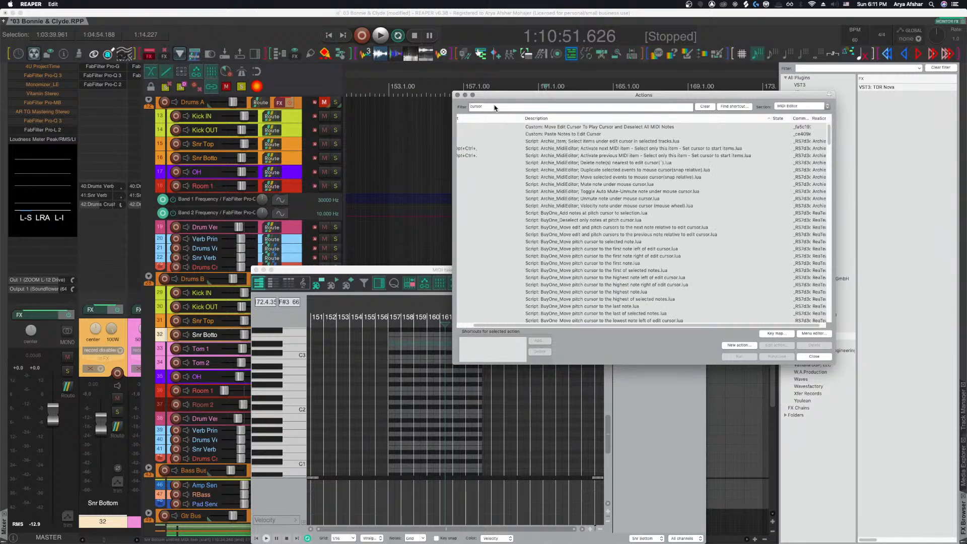
pyautogui.doubleClick(476, 106)
pyautogui.write('arrange')
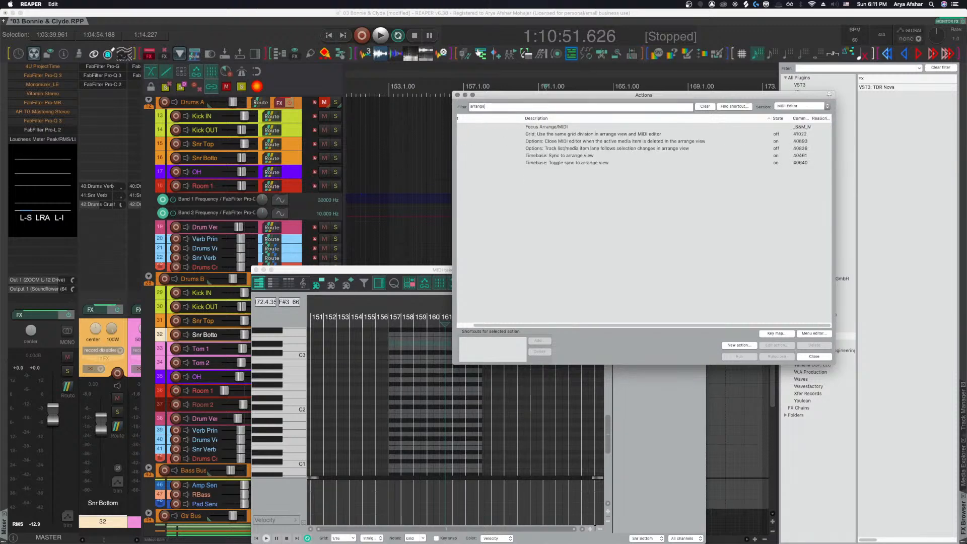
pyautogui.click(576, 163)
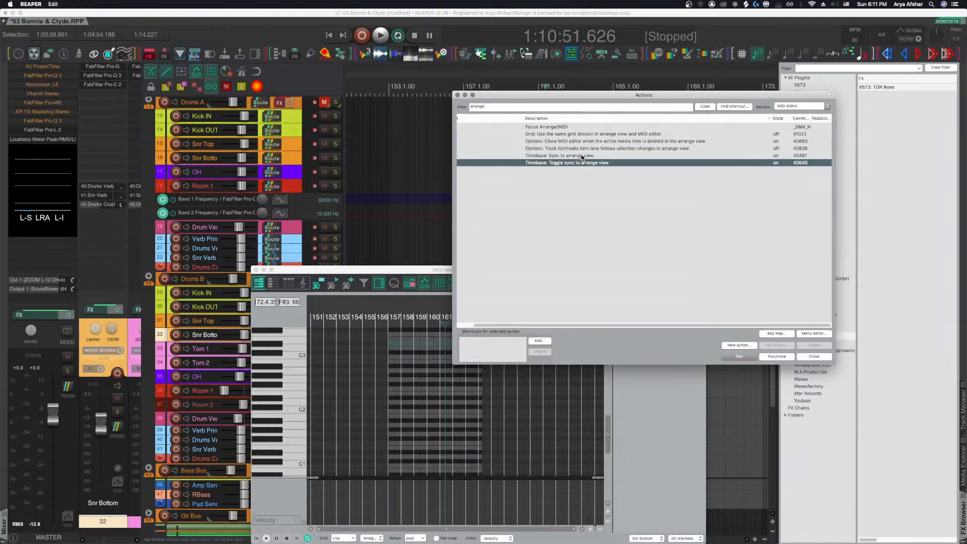
pyautogui.click(583, 155)
pyautogui.click(592, 164)
pyautogui.click(600, 150)
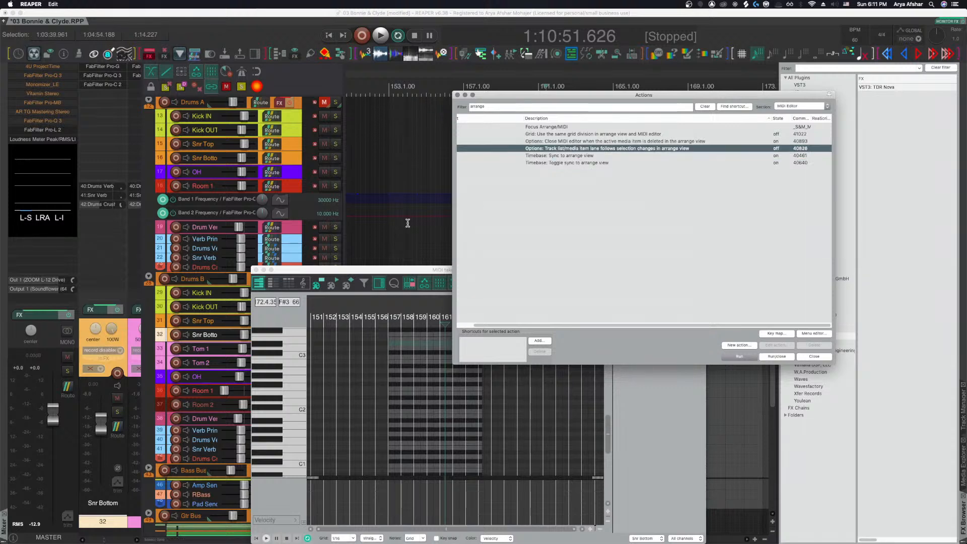
pyautogui.click(410, 247)
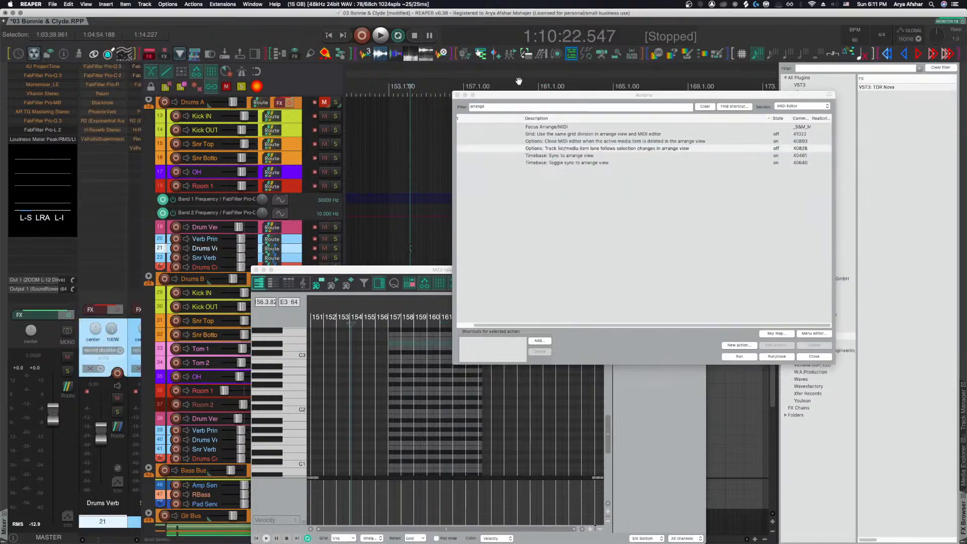
# Search the MIDI editor actions for "archi" and look through the matching scripts.
pyautogui.moveTo(518, 97); pyautogui.dragTo(557, 66)
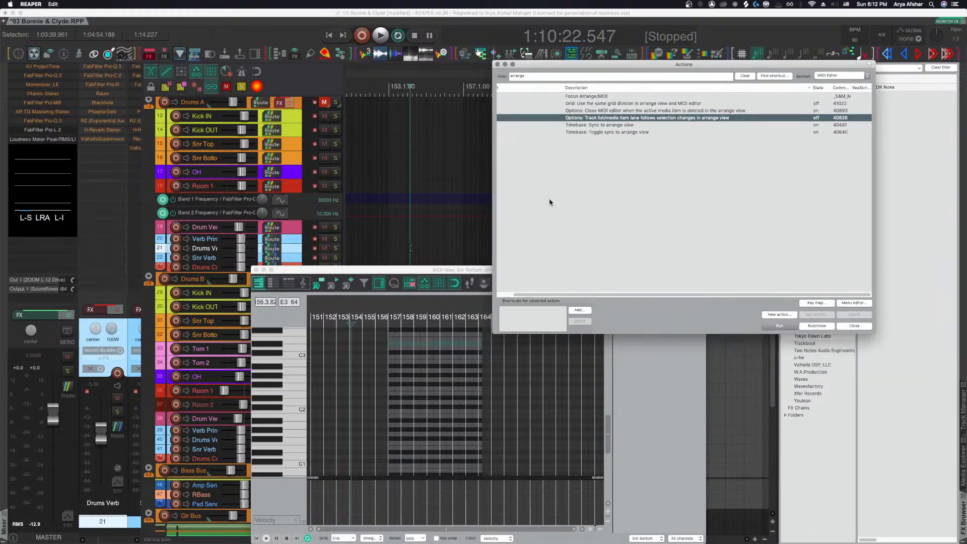
pyautogui.hscroll(-2, 605, 191)
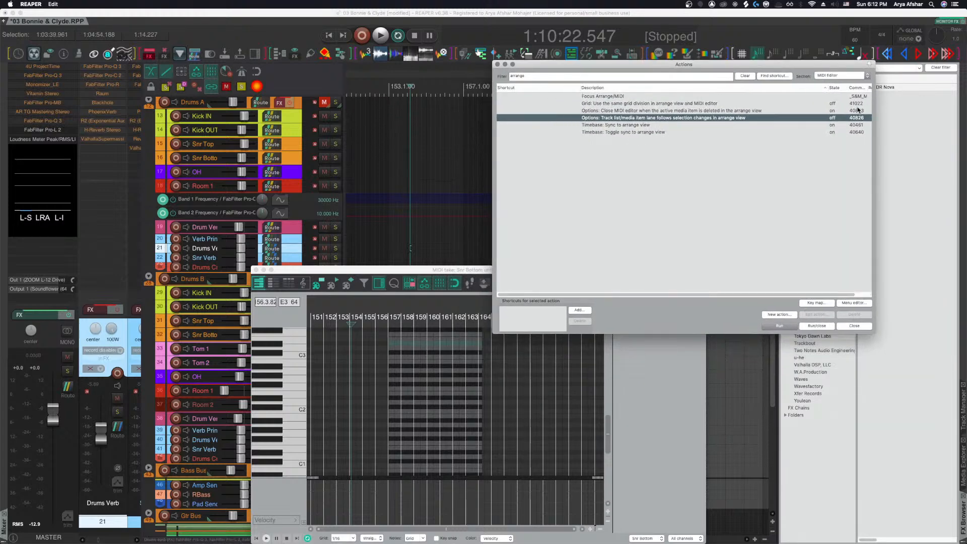
pyautogui.click(744, 75)
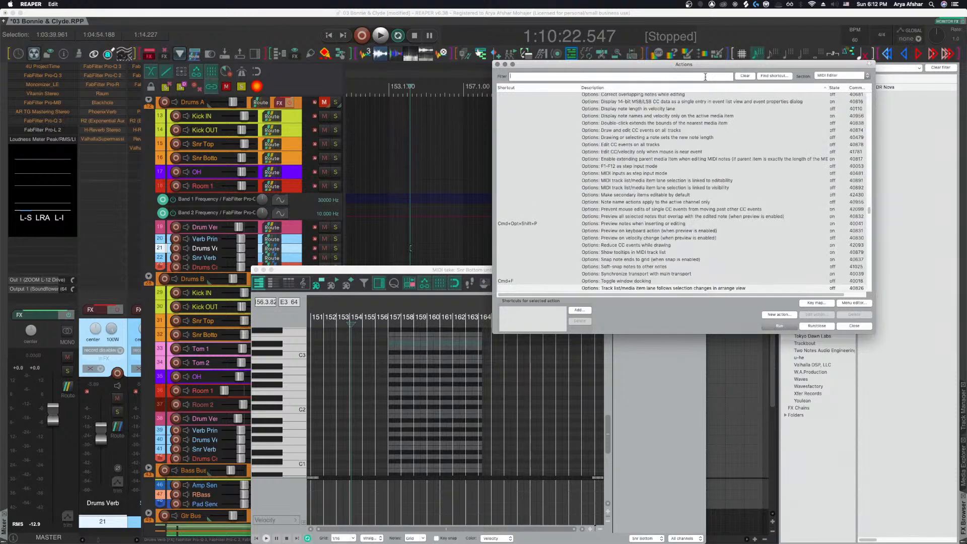
pyautogui.write('archi')
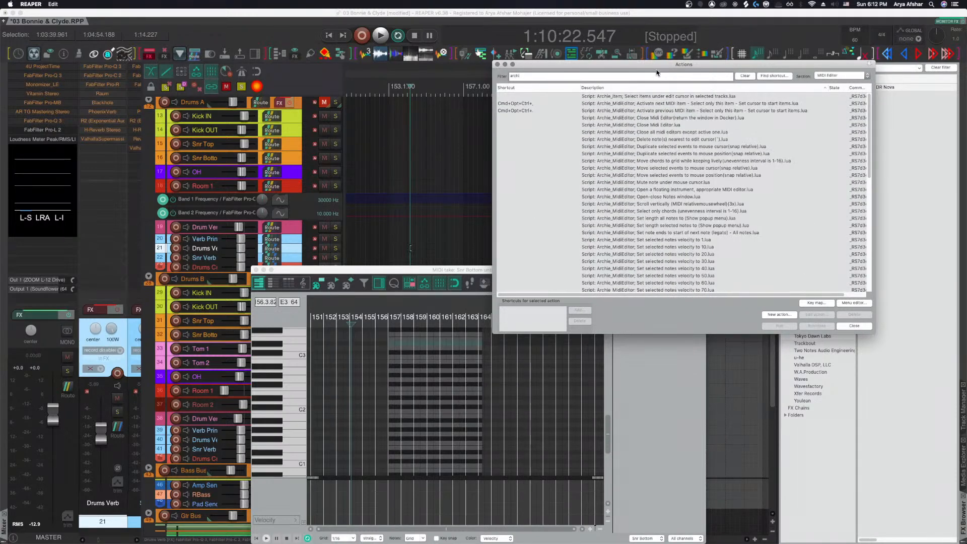
pyautogui.moveTo(630, 295); pyautogui.dragTo(653, 294)
pyautogui.scroll(-10, 664, 234)
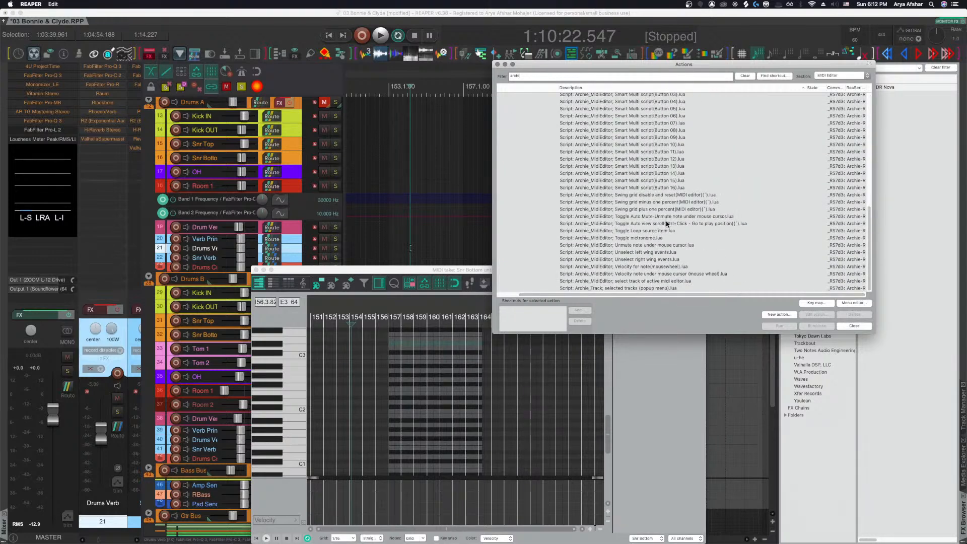
pyautogui.scroll(10, 667, 219)
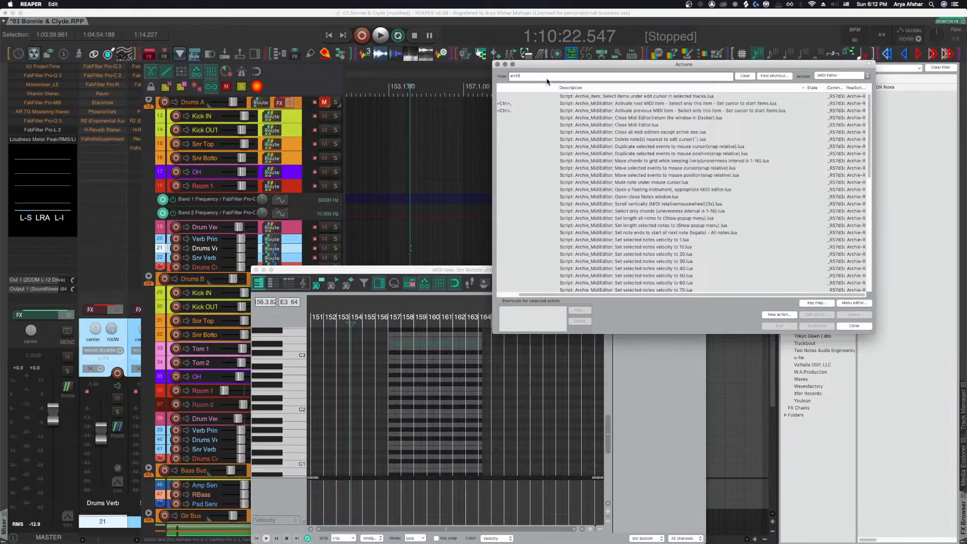
# Search the MIDI editor actions for "options", narrow the shortcut column and read through the available options.
pyautogui.write('options')
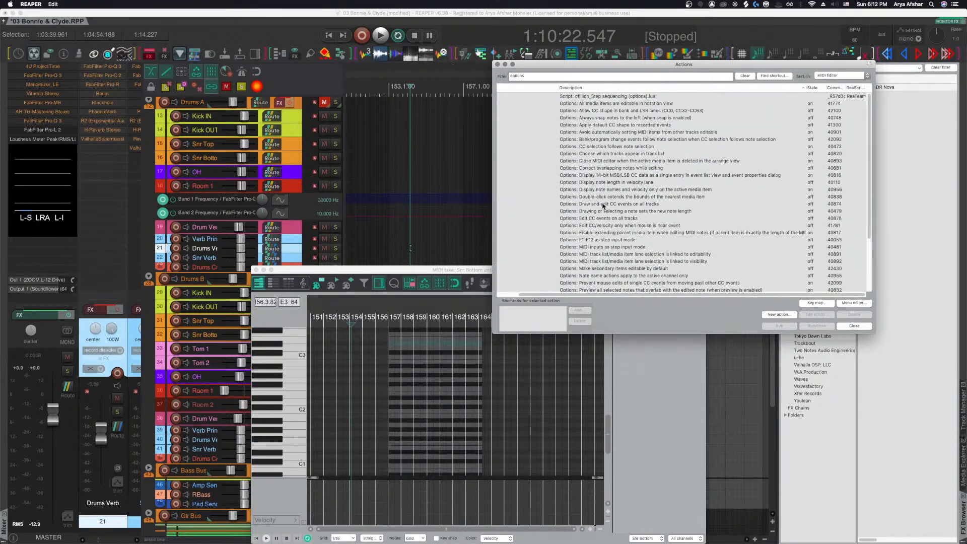
pyautogui.scroll(-5, 603, 205)
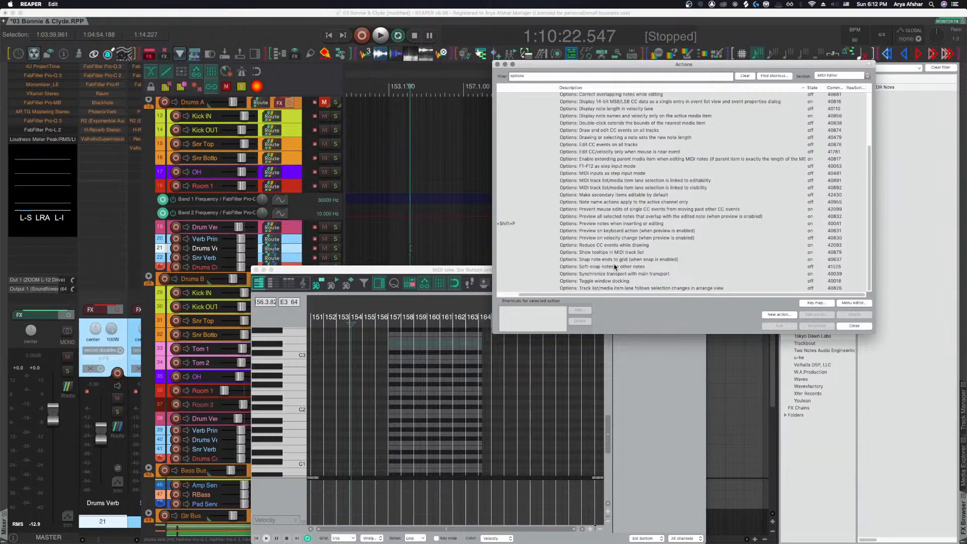
pyautogui.hscroll(-3, 584, 232)
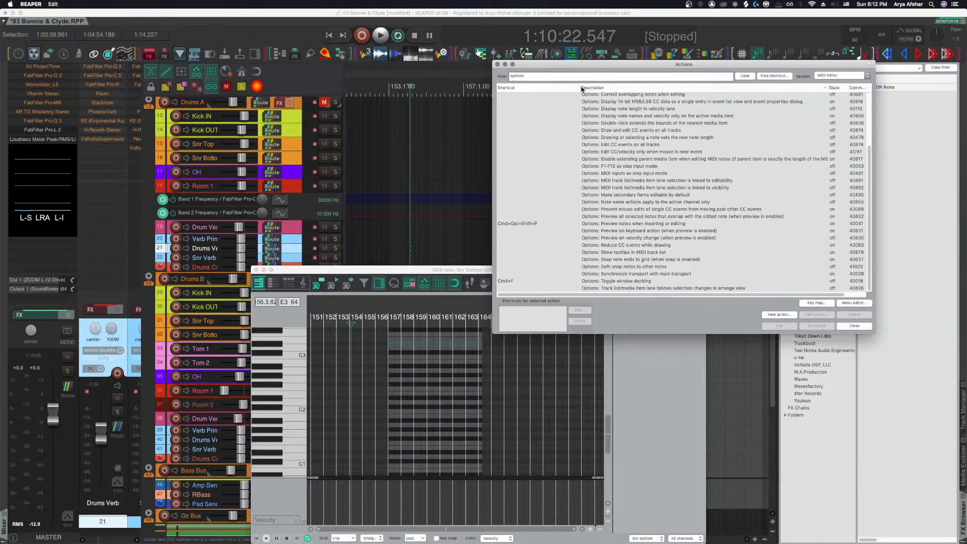
pyautogui.moveTo(580, 87); pyautogui.dragTo(550, 87)
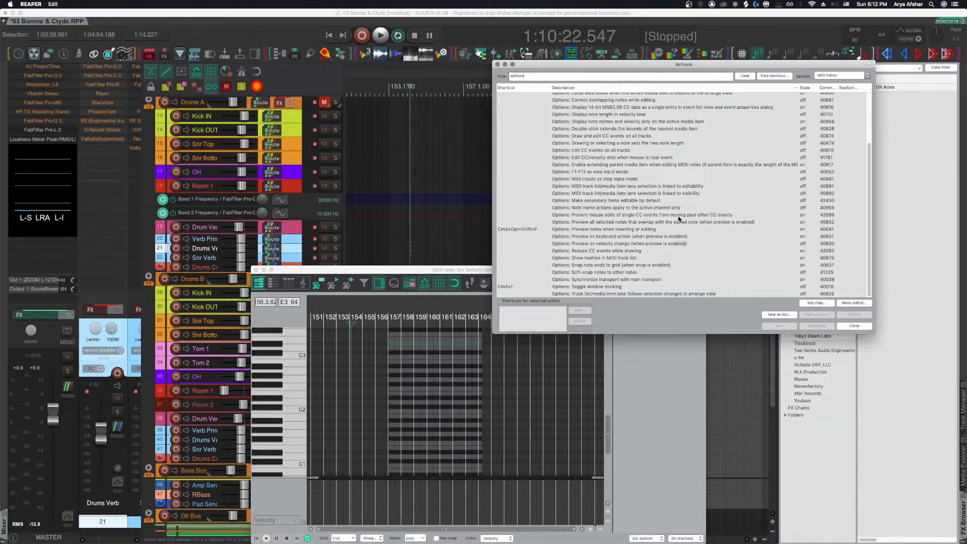
pyautogui.scroll(1, 680, 219)
pyautogui.scroll(2, 680, 218)
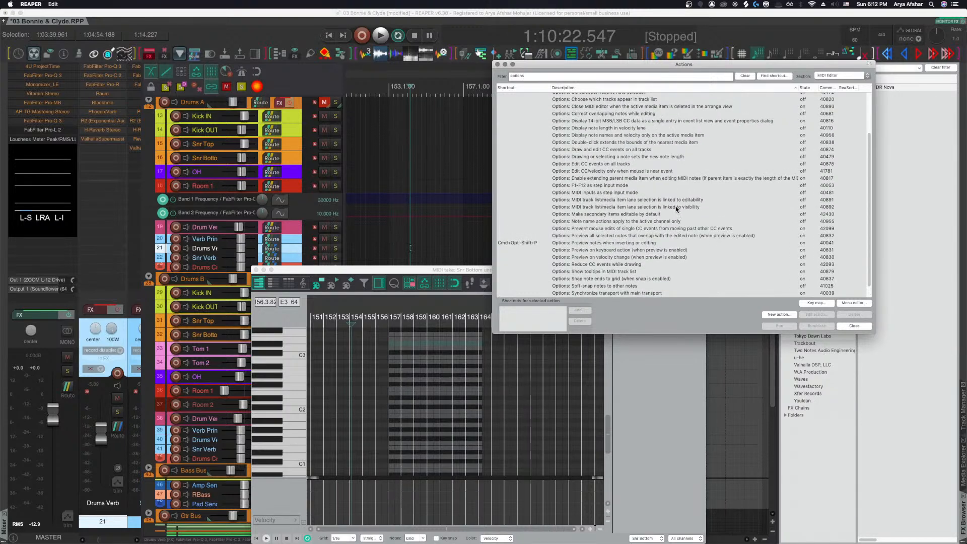
pyautogui.scroll(5, 675, 201)
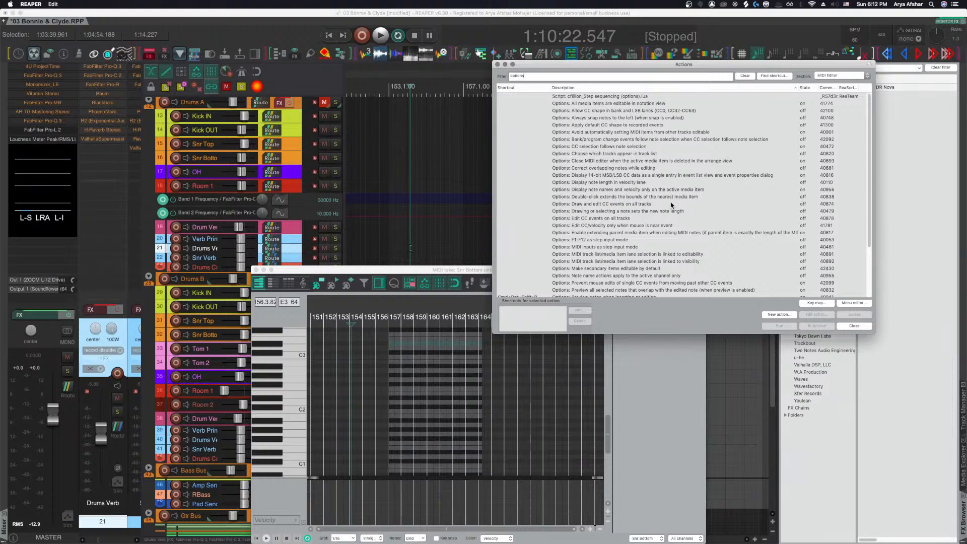
pyautogui.scroll(-3, 671, 205)
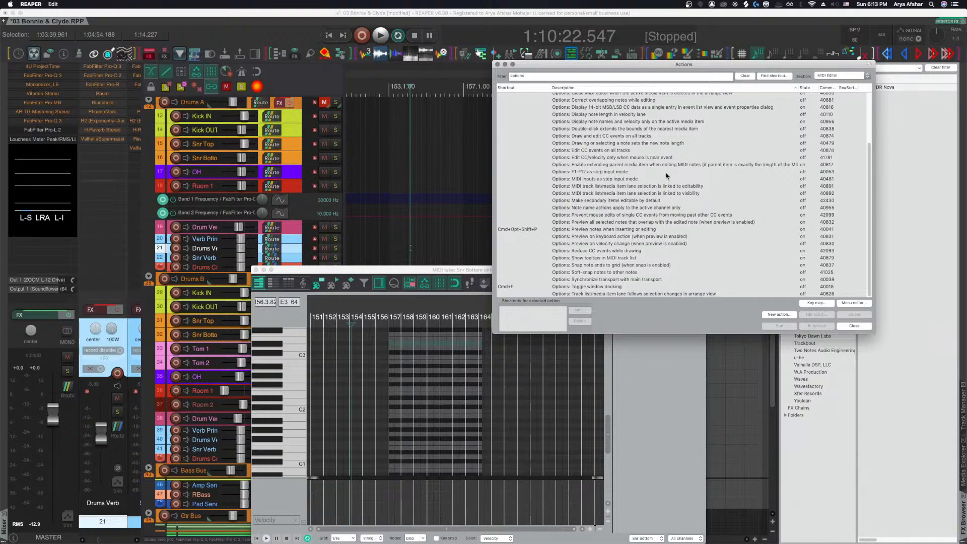
pyautogui.scroll(1, 610, 254)
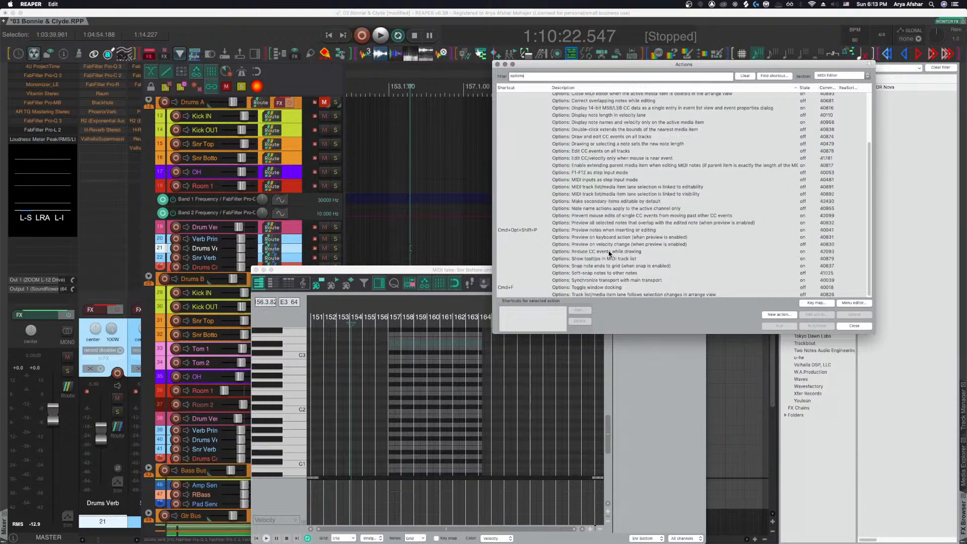
pyautogui.scroll(3, 609, 254)
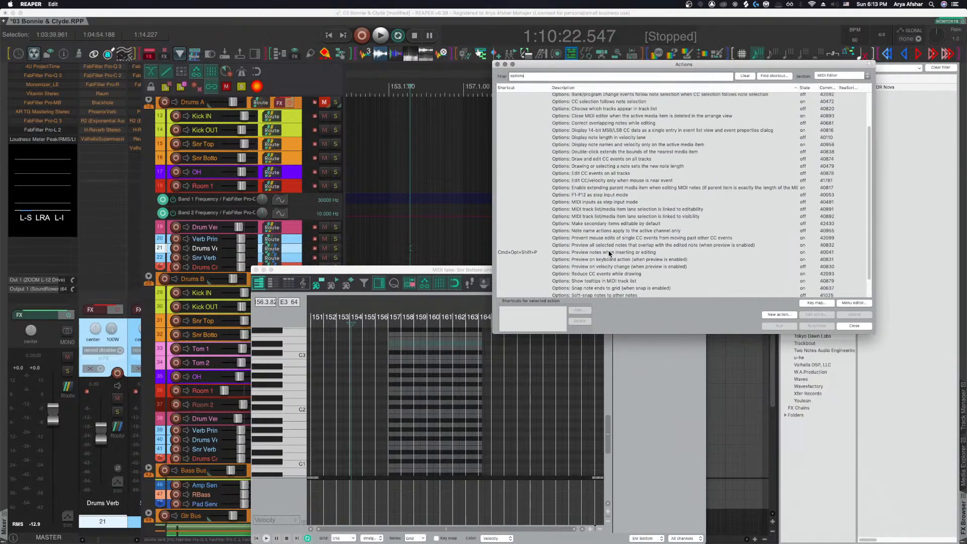
pyautogui.scroll(6, 609, 254)
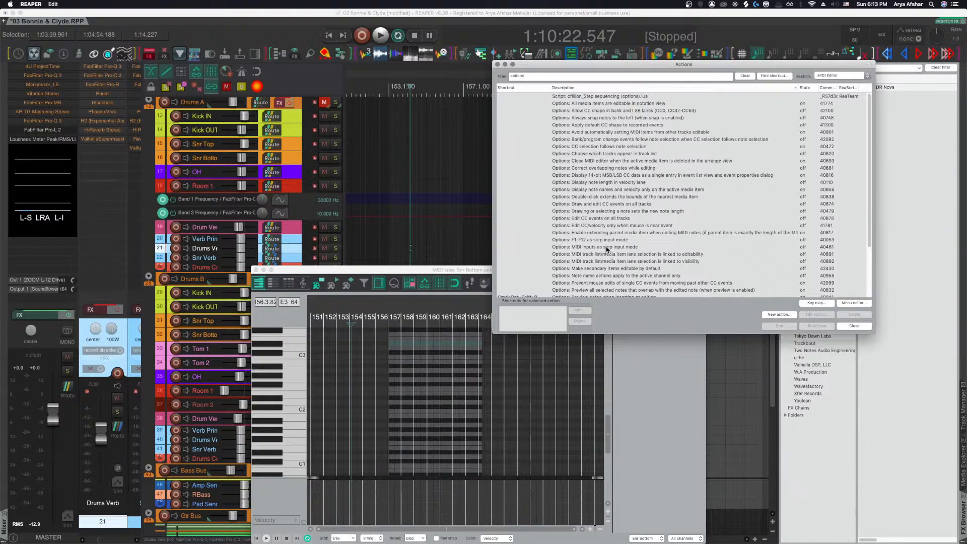
# Move the edit cursor to several positions along the MIDI editor's ruler, finishing near bar 156, to check the sync with the arrange view.
pyautogui.click(398, 321)
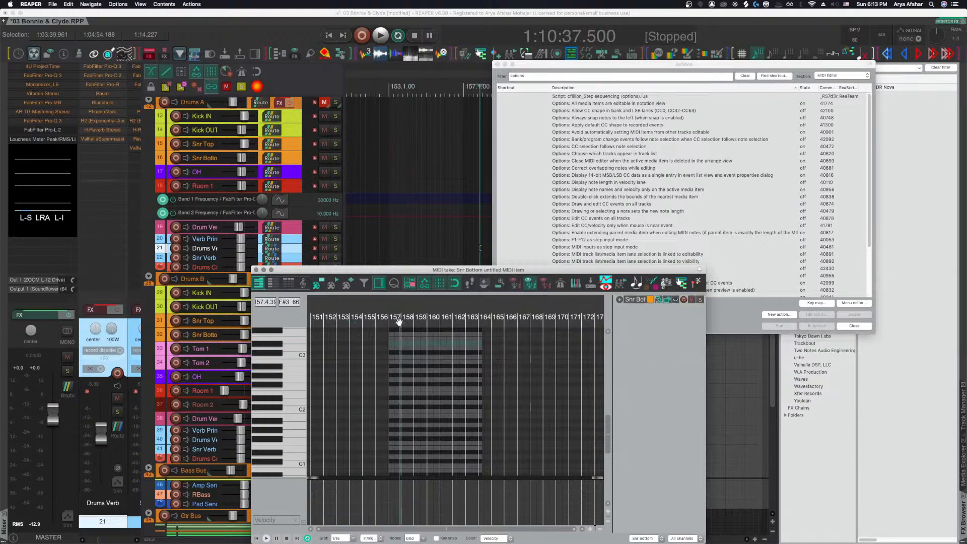
pyautogui.click(442, 322)
pyautogui.click(490, 324)
pyautogui.click(401, 318)
pyautogui.click(376, 318)
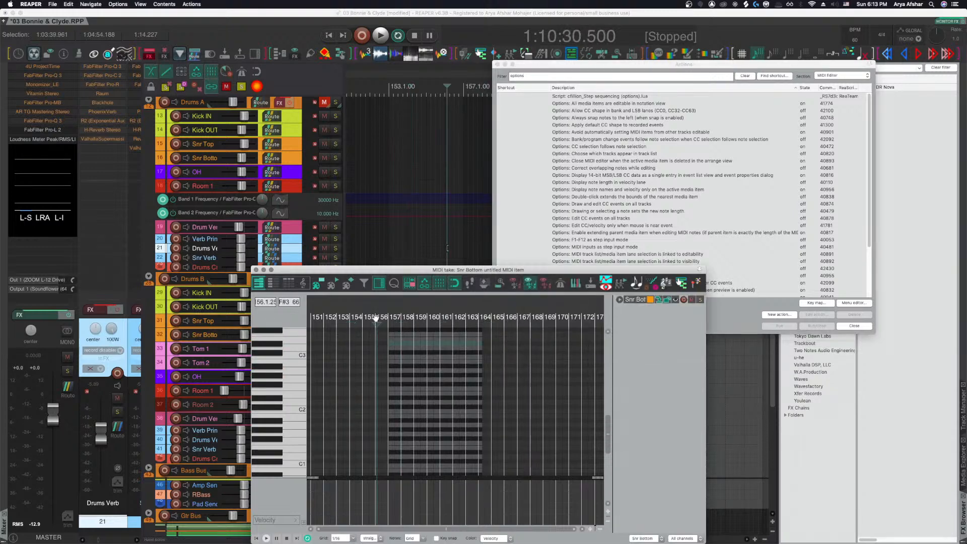
# Close the action list and the MIDI editor, and delete the empty MIDI item from the Snr Bottom track.
pyautogui.click(498, 64)
pyautogui.click(498, 64)
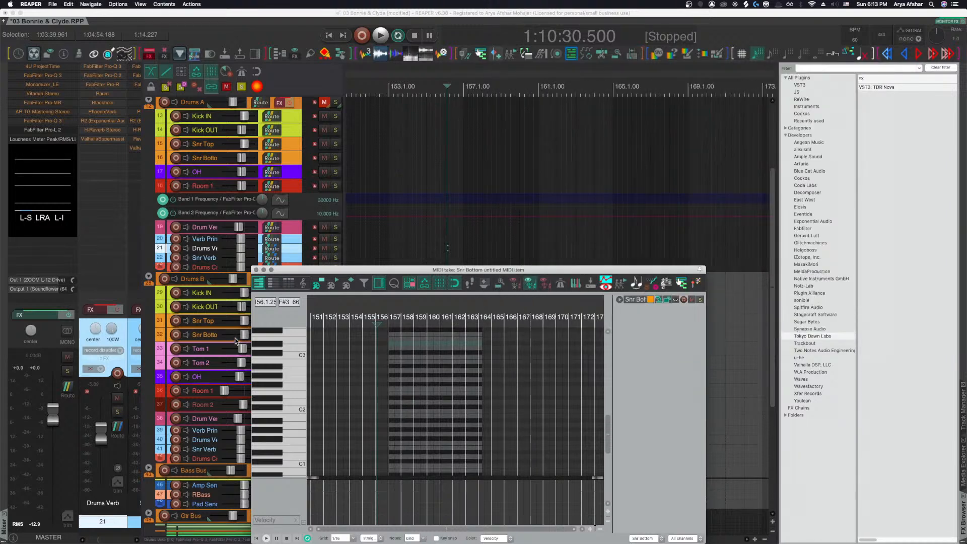
pyautogui.click(255, 270)
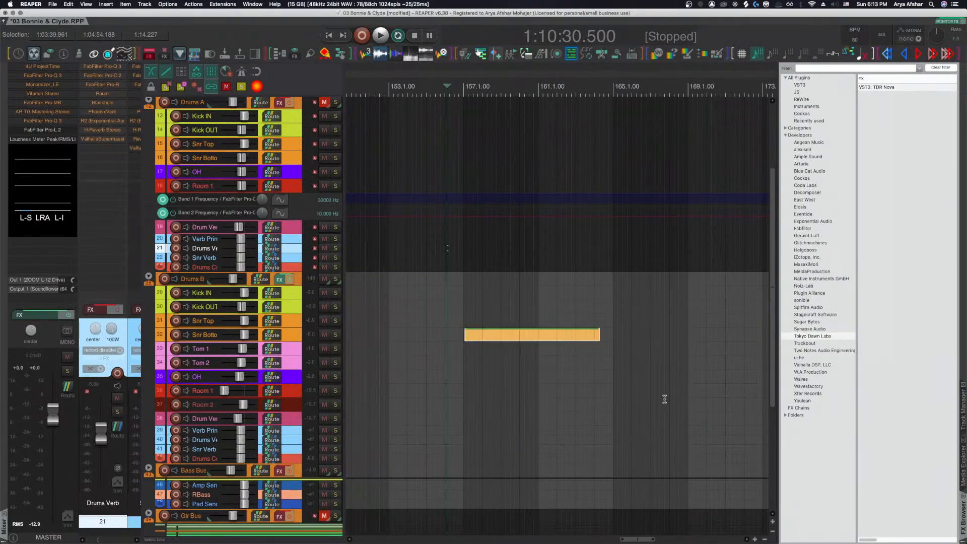
pyautogui.press('Delete')
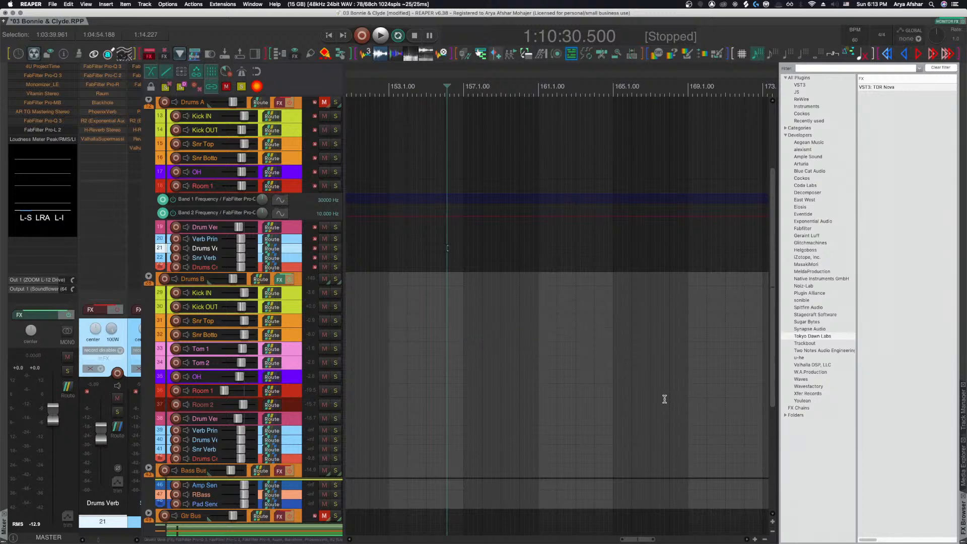
# Move the edit cursor to the start of the time selection and select Drums B's Kick IN track.
pyautogui.scroll(-6, 664, 399)
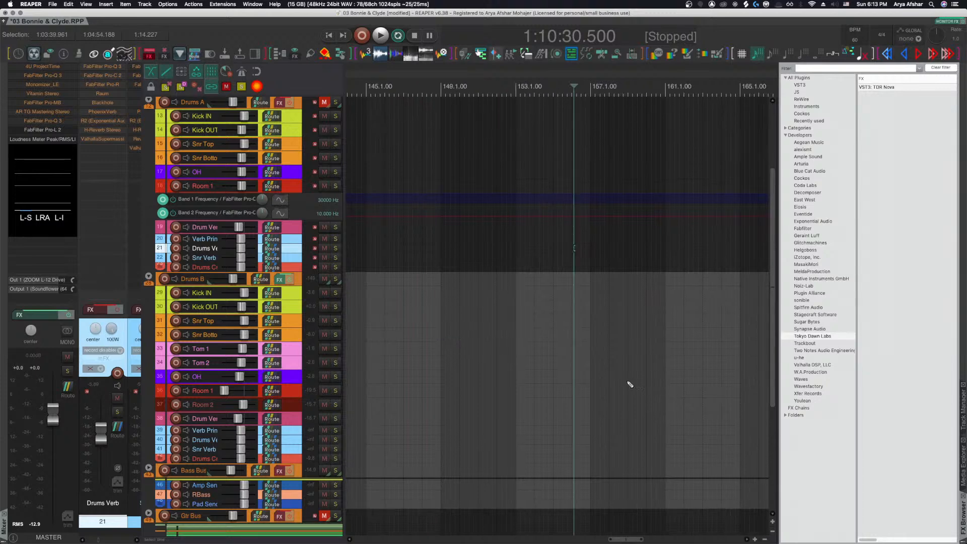
pyautogui.scroll(1, 574, 364)
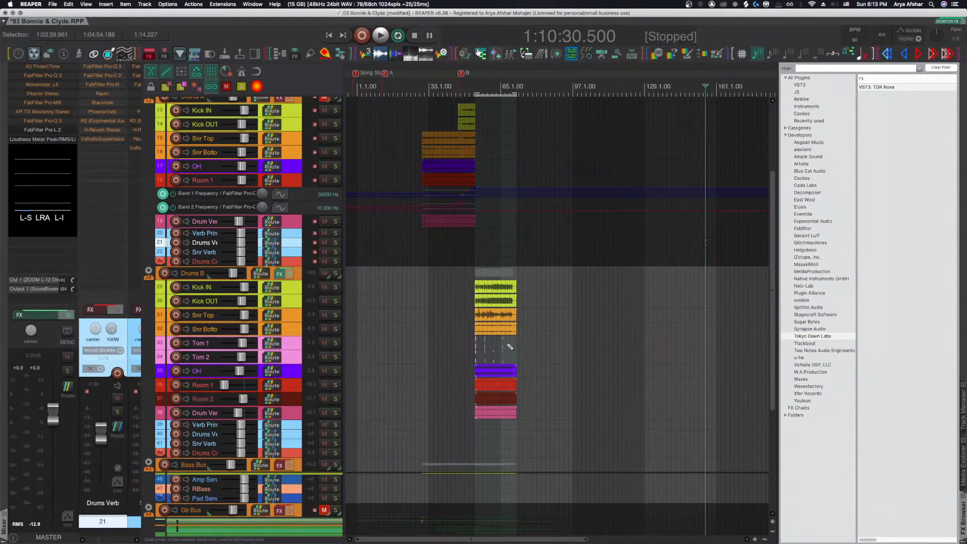
pyautogui.scroll(5, 507, 346)
pyautogui.press('Home')
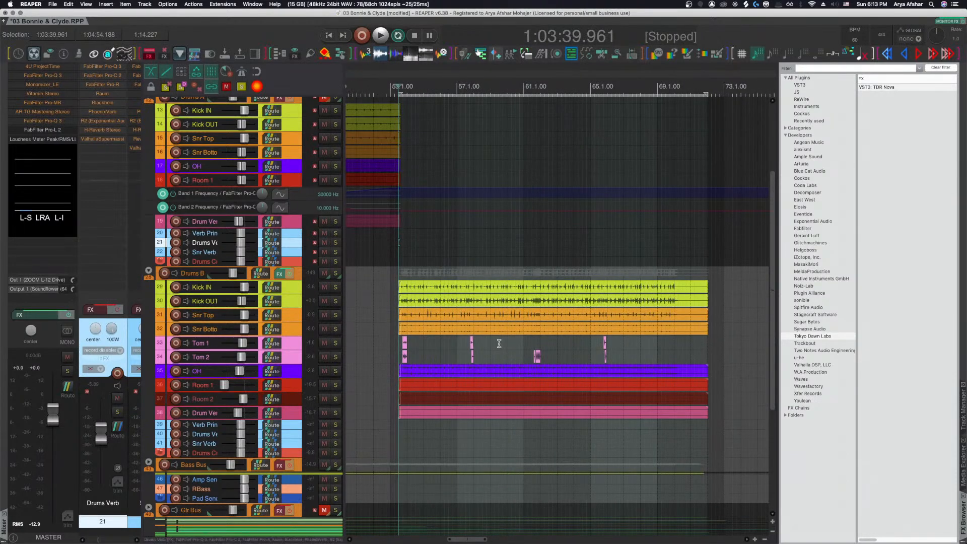
pyautogui.click(392, 288)
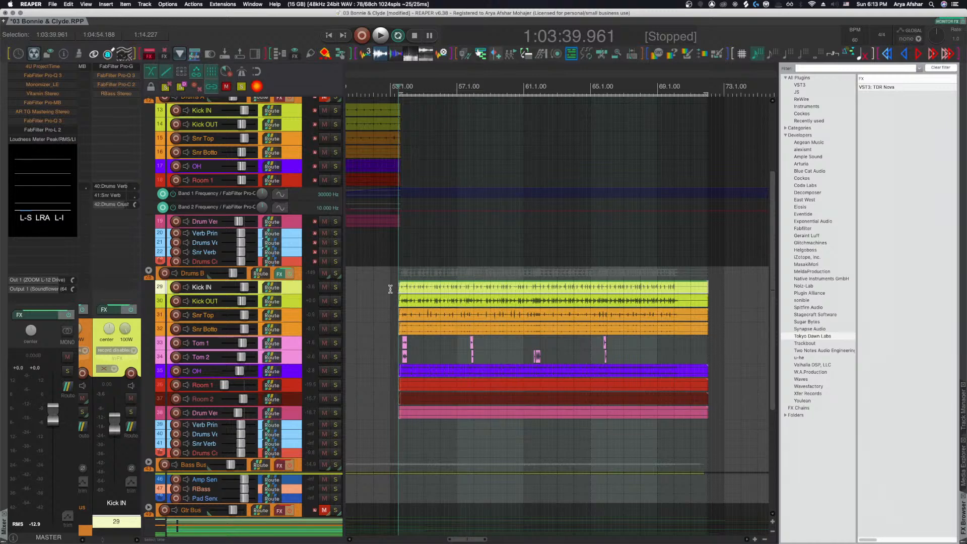
# Play the Drums B section briefly from the start of the time selection.
pyautogui.press('space')
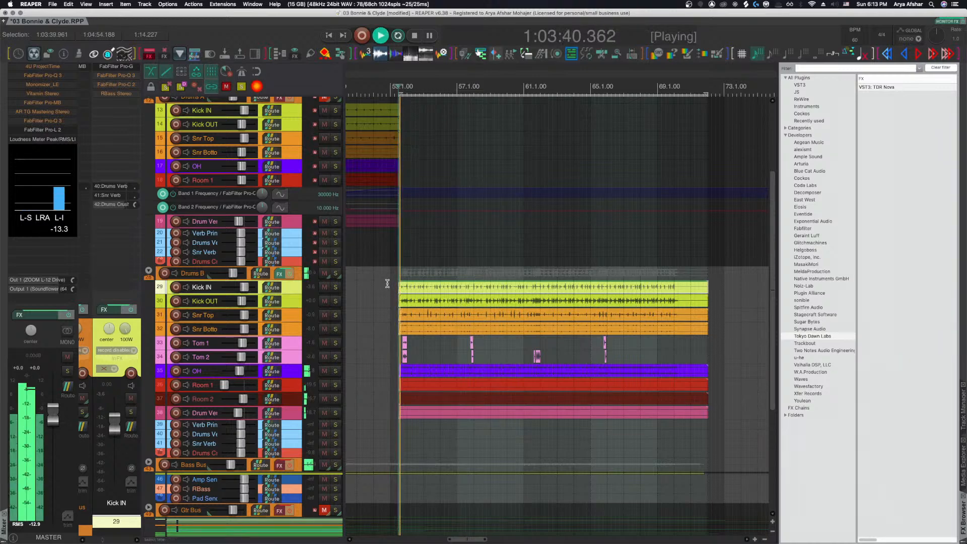
pyautogui.press('space')
# Mute the Demo and Rough Mix tracks and lock the track controls of both.
pyautogui.scroll(-6, 383, 299)
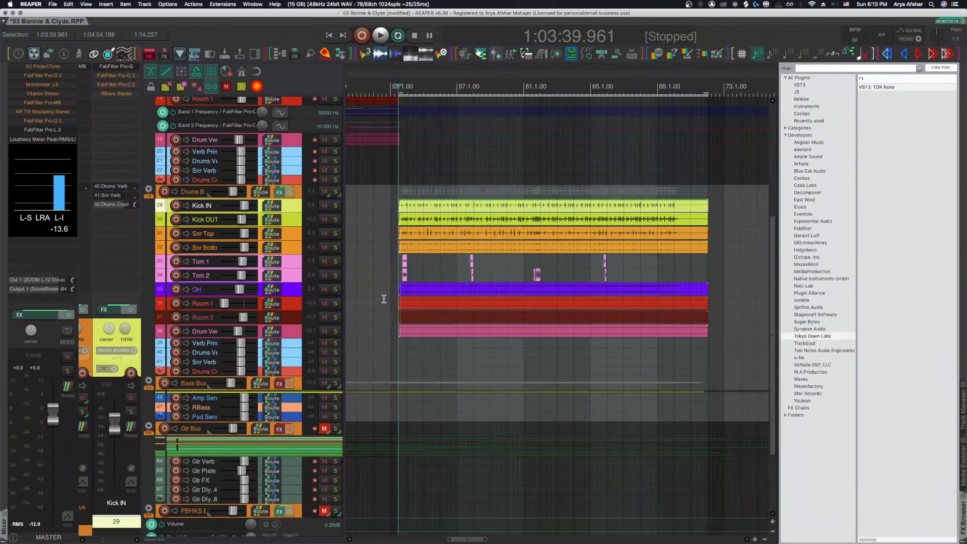
pyautogui.scroll(10, 360, 373)
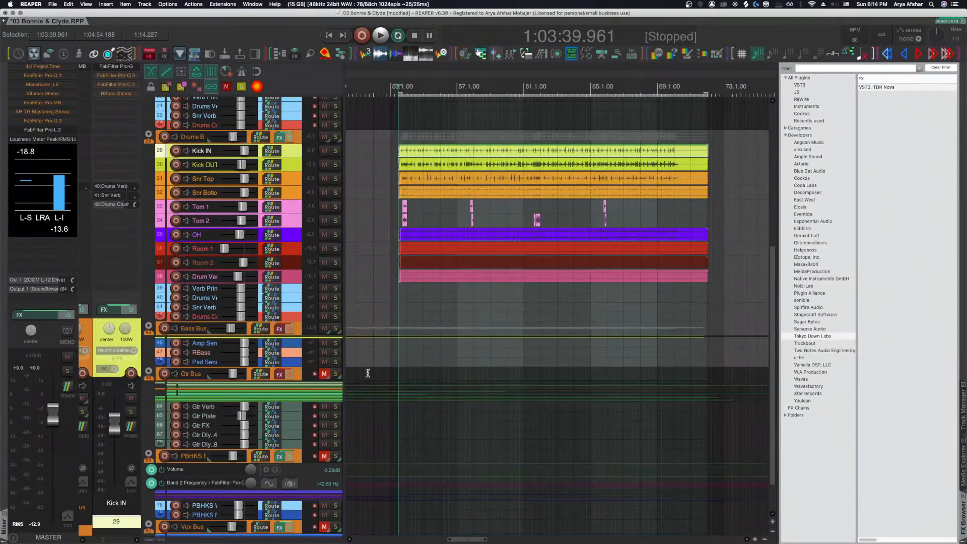
pyautogui.scroll(-5, 303, 176)
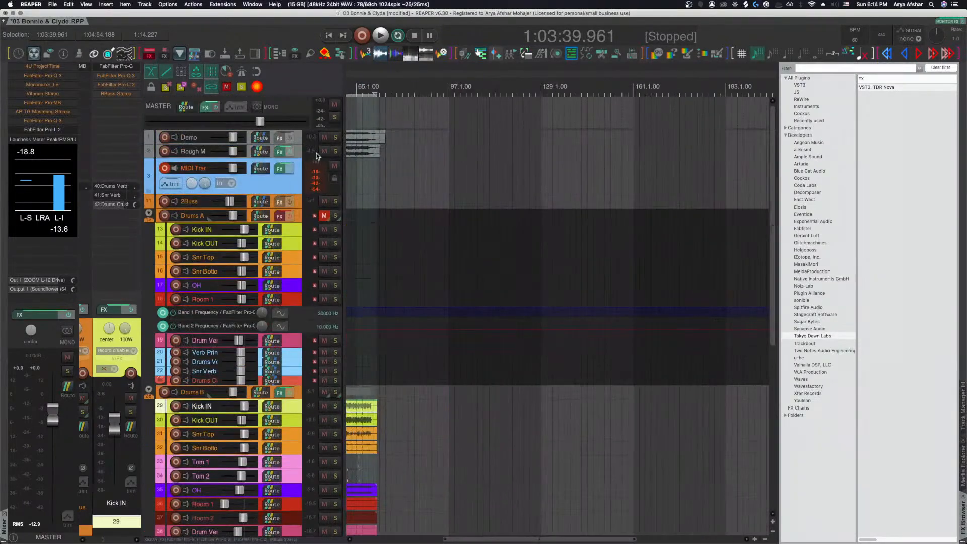
pyautogui.hscroll(-5, 320, 155)
pyautogui.click(324, 151)
pyautogui.click(301, 152)
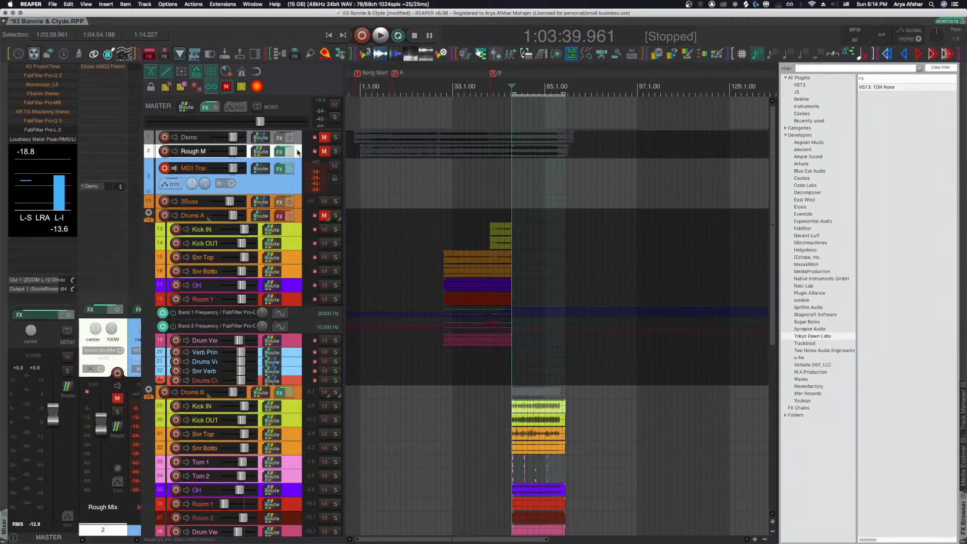
pyautogui.rightClick(301, 152)
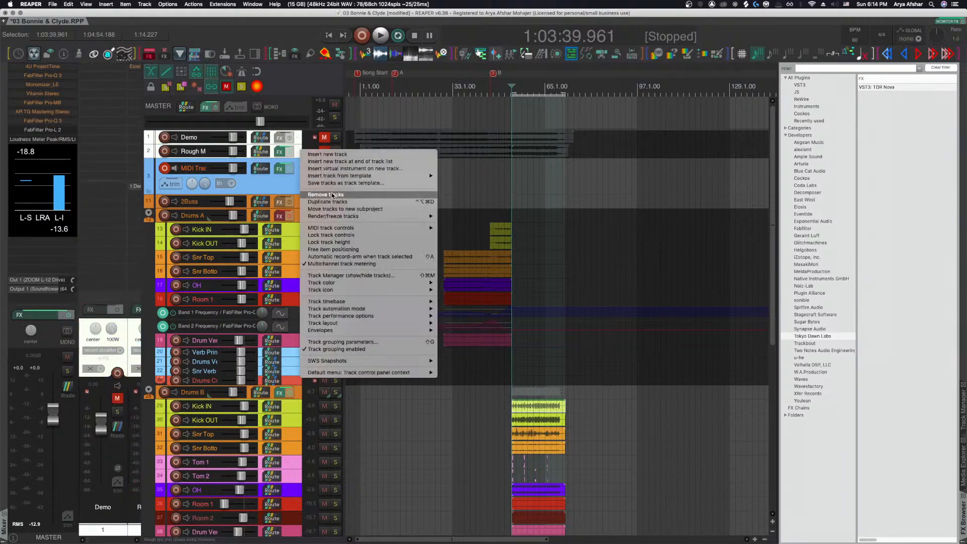
pyautogui.click(357, 235)
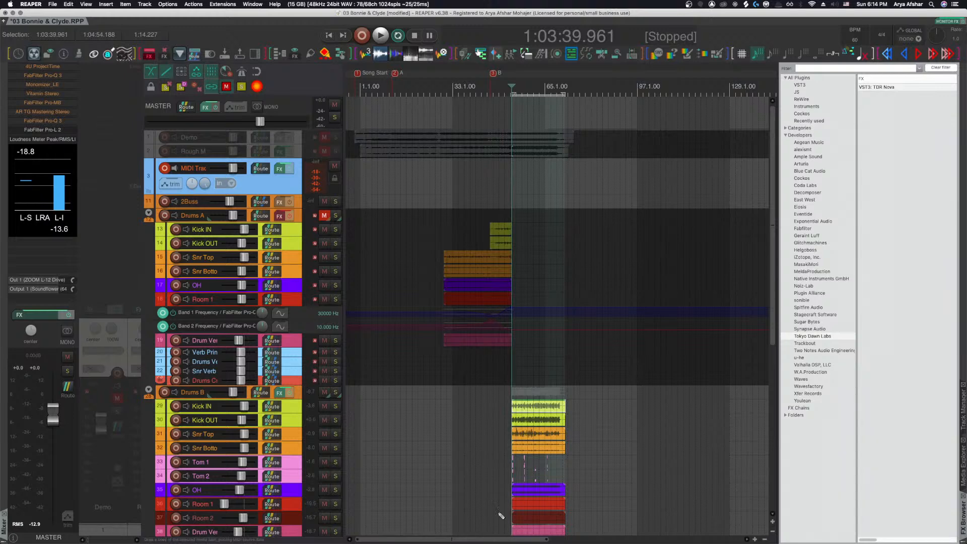
# Return to the Drums B section and select its Kick IN track.
pyautogui.scroll(8, 500, 515)
pyautogui.hscroll(5, 533, 488)
pyautogui.scroll(-1, 493, 464)
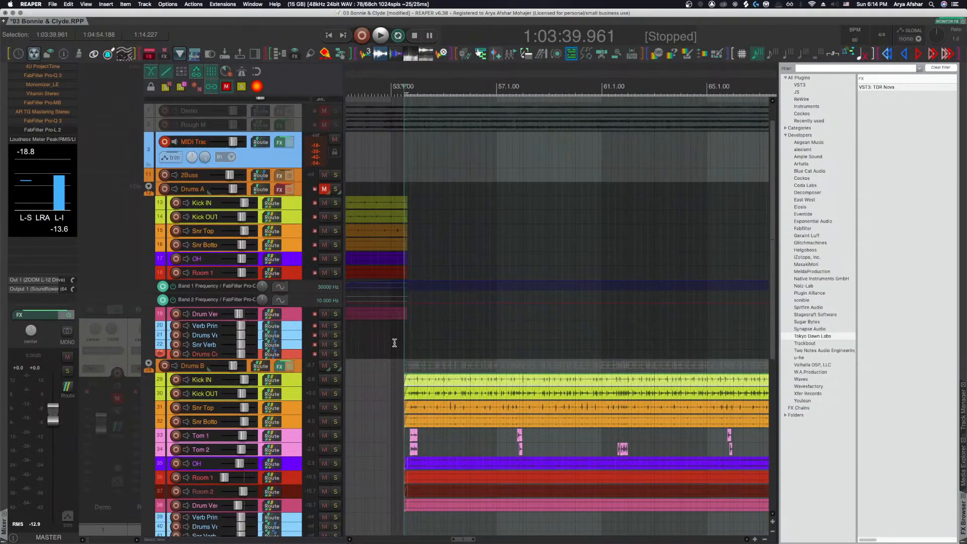
pyautogui.scroll(-1, 399, 380)
pyautogui.click(390, 378)
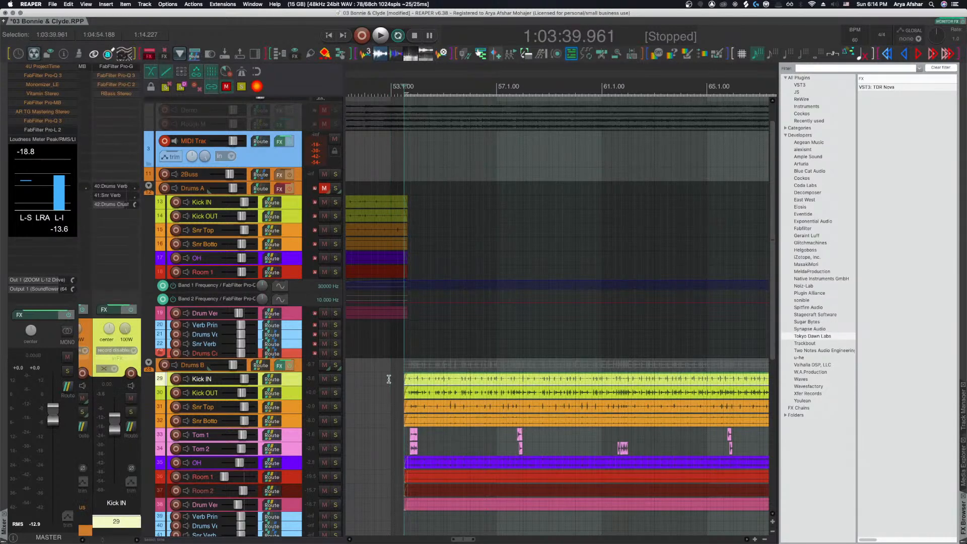
# Play the Drums B section from the start of the time selection while looking over its tracks.
pyautogui.hscroll(3, 372, 399)
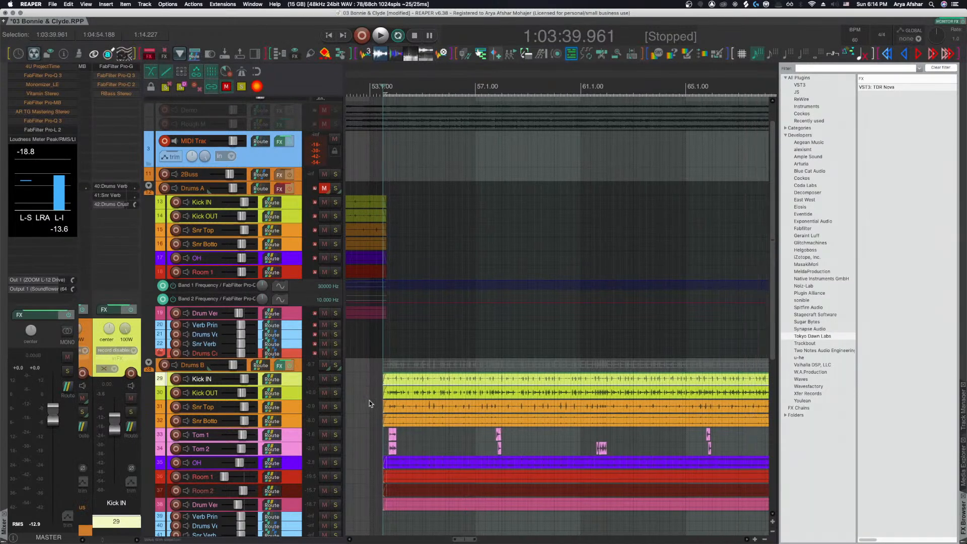
pyautogui.scroll(-1, 373, 404)
pyautogui.scroll(-4, 369, 400)
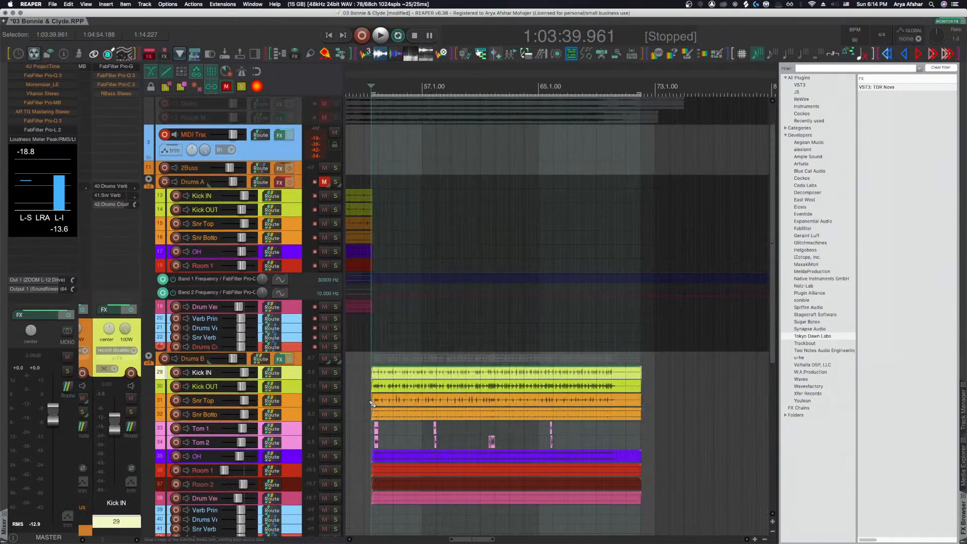
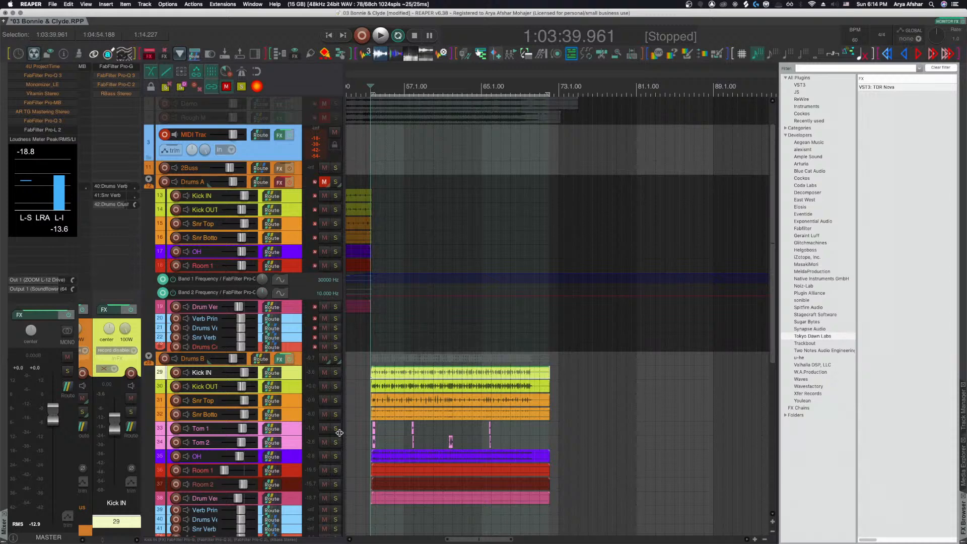
pyautogui.scroll(6, 391, 425)
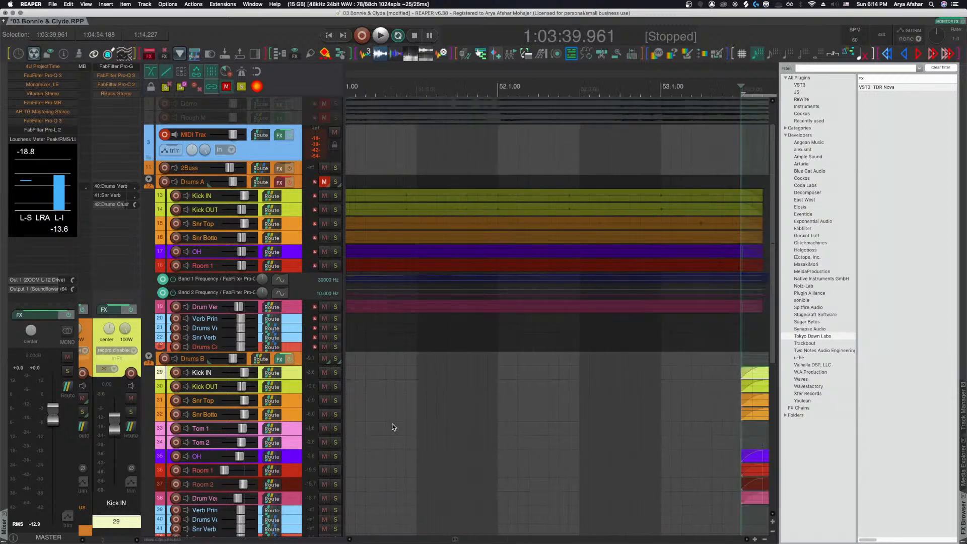
pyautogui.press('space')
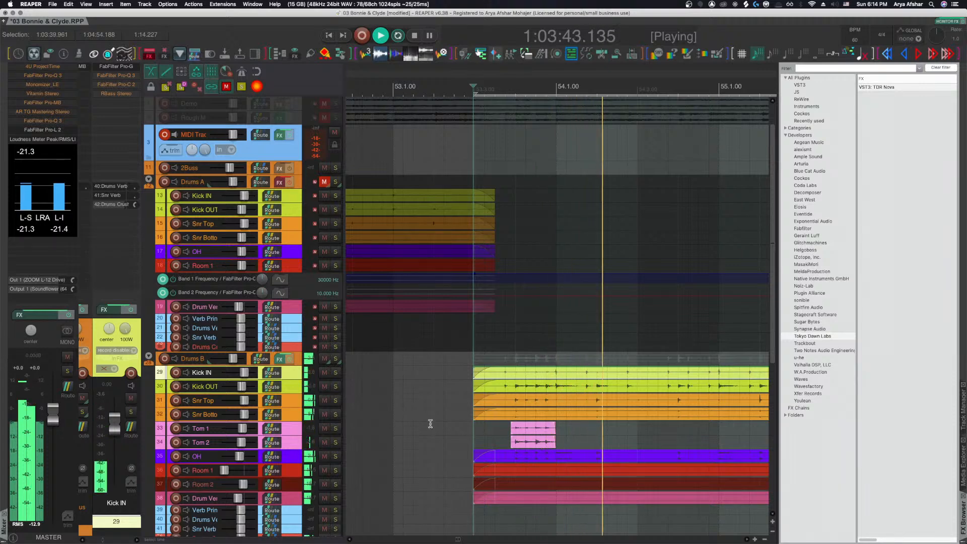
pyautogui.scroll(-3, 433, 422)
pyautogui.scroll(-10, 441, 422)
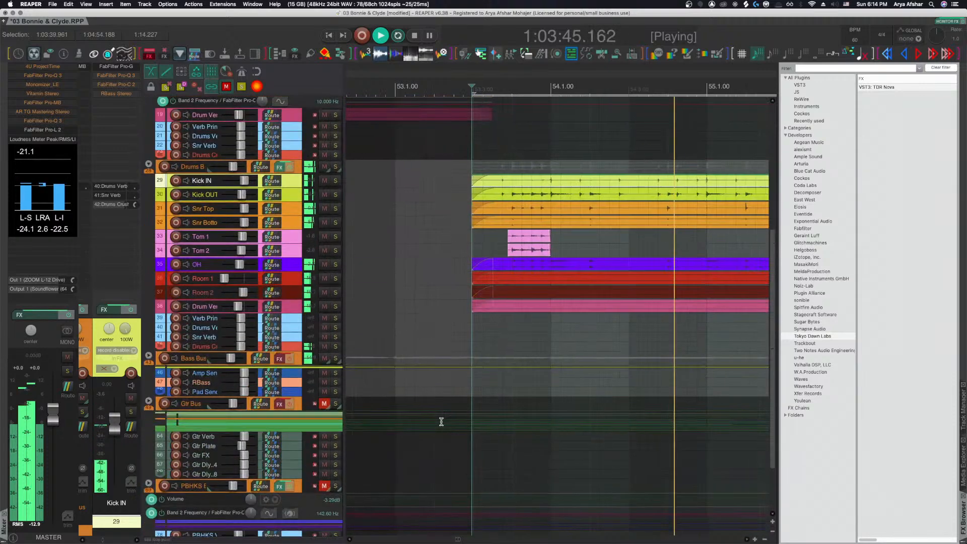
pyautogui.scroll(-2, 438, 421)
pyautogui.scroll(1, 422, 365)
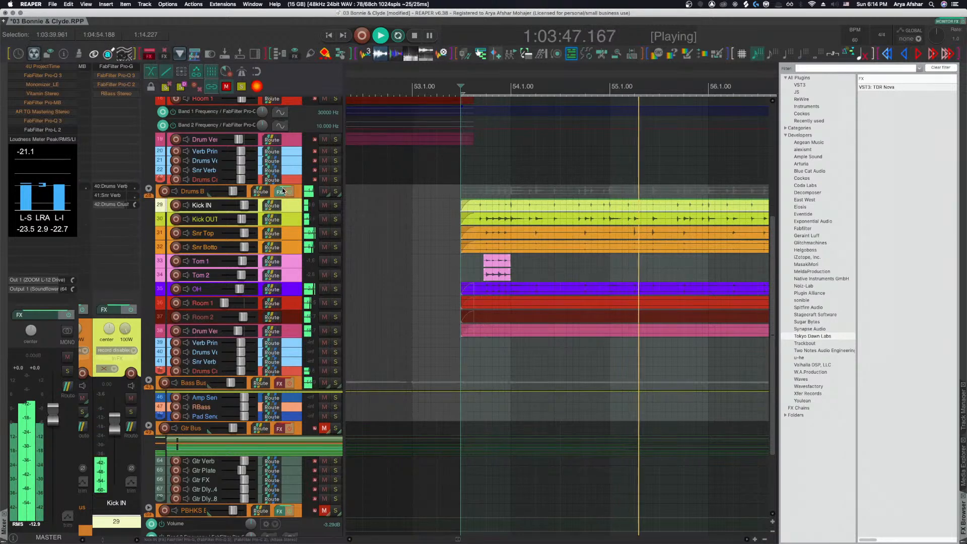
# In the Drums B bus's Pro-MB, lower both crossovers of band 2 and nudge the lowest crossover slightly up.
pyautogui.click(281, 192)
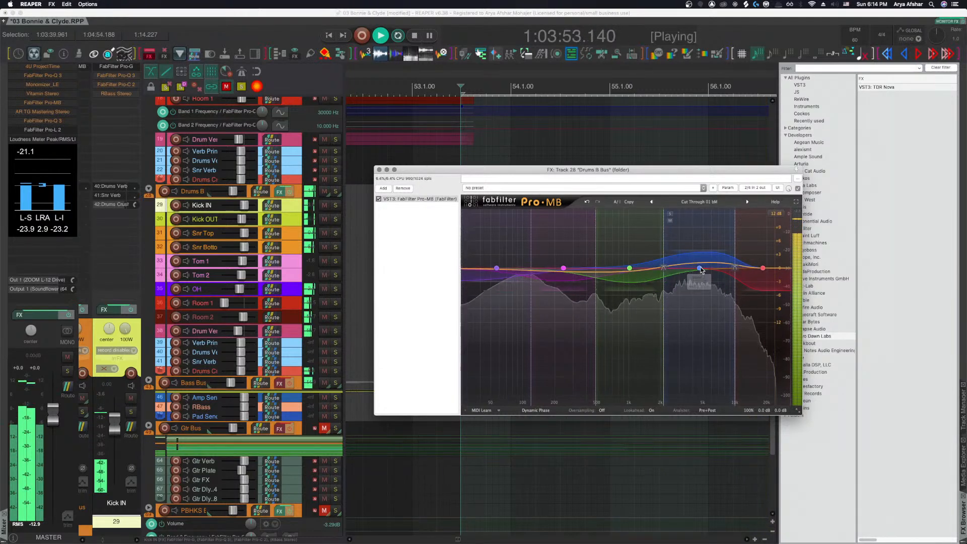
pyautogui.click(699, 269)
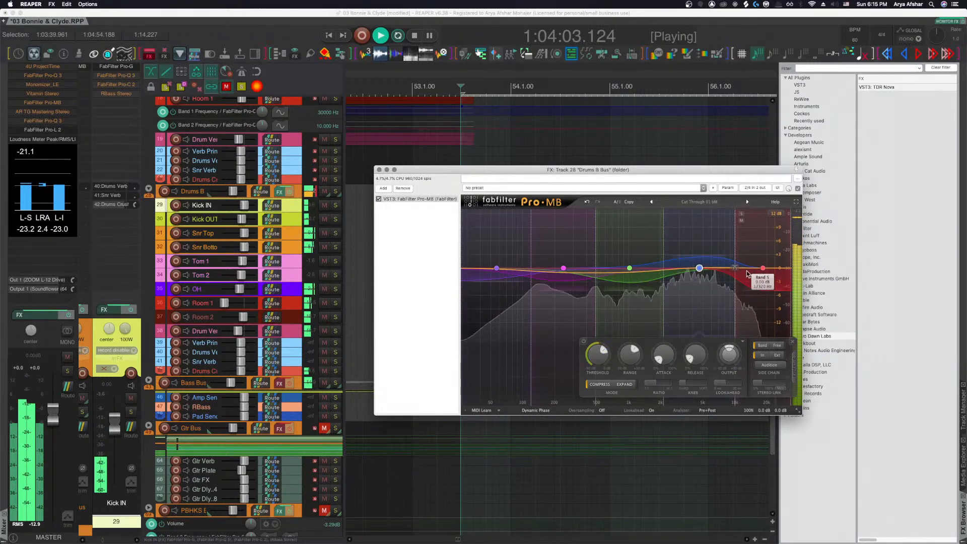
pyautogui.moveTo(668, 273); pyautogui.dragTo(654, 272)
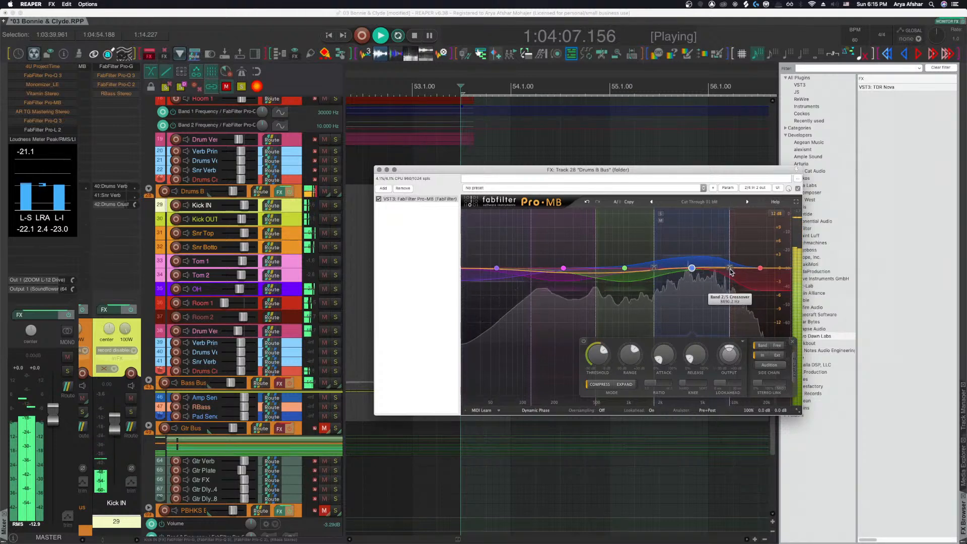
pyautogui.moveTo(735, 270); pyautogui.dragTo(730, 272)
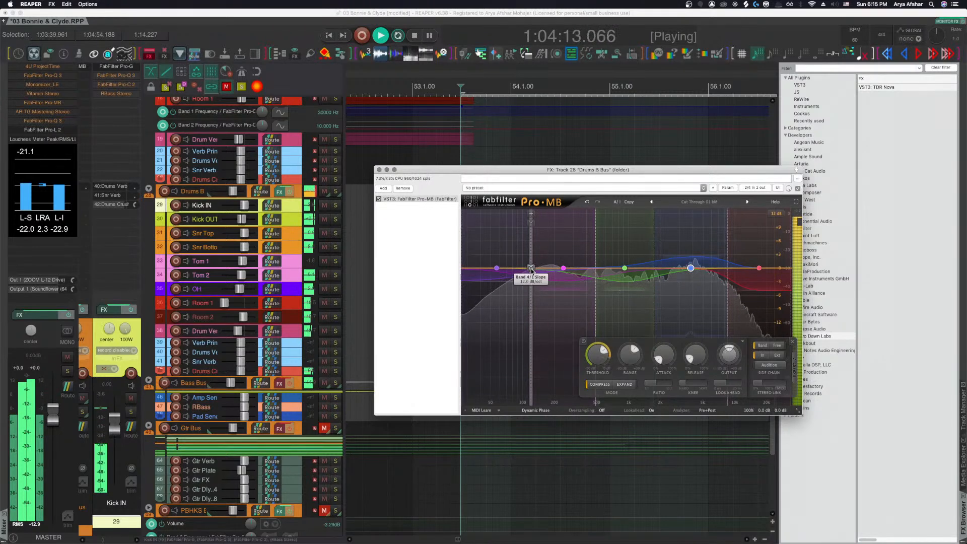
pyautogui.moveTo(531, 268); pyautogui.dragTo(533, 272)
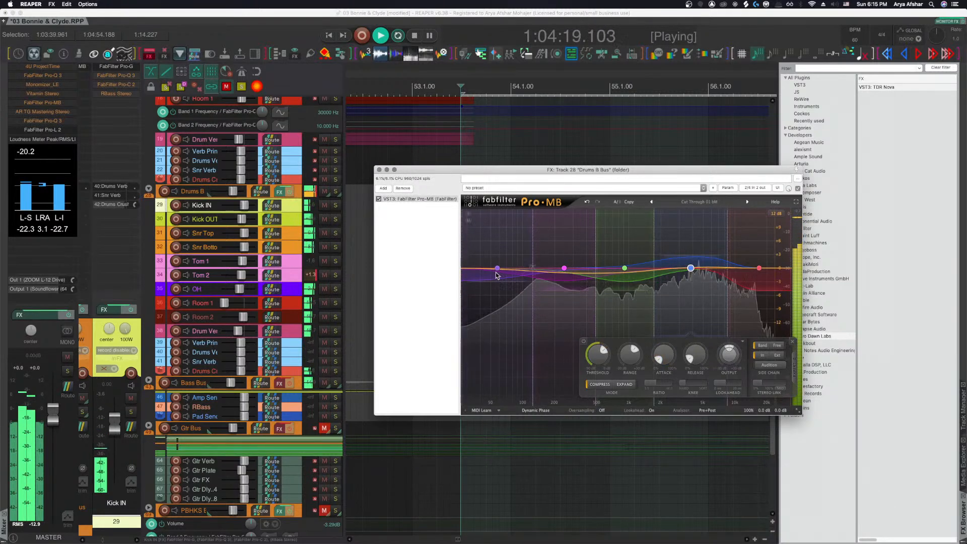
# Fine-tune the threshold of Pro-MB's second-lowest band, stop playback and close the FX window.
pyautogui.click(565, 269)
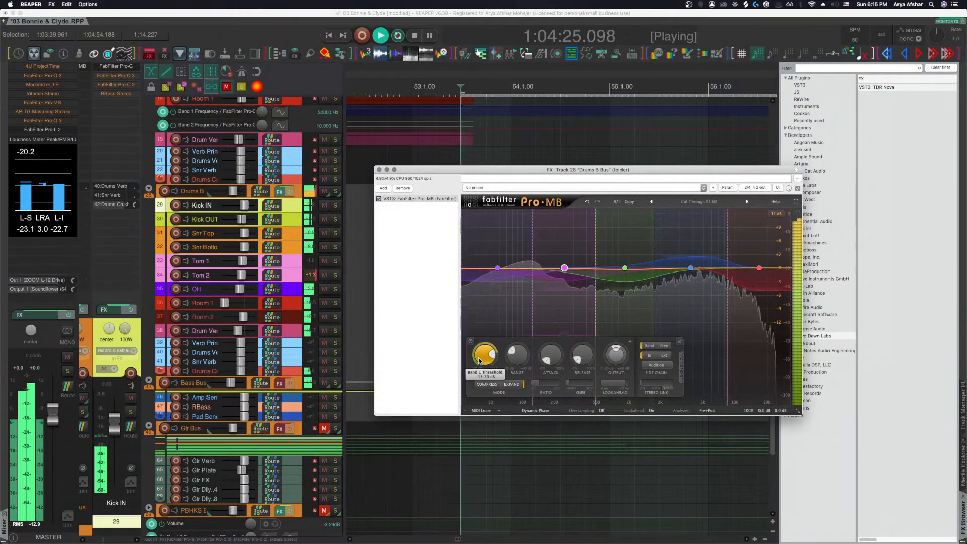
pyautogui.moveTo(479, 361); pyautogui.dragTo(481, 366)
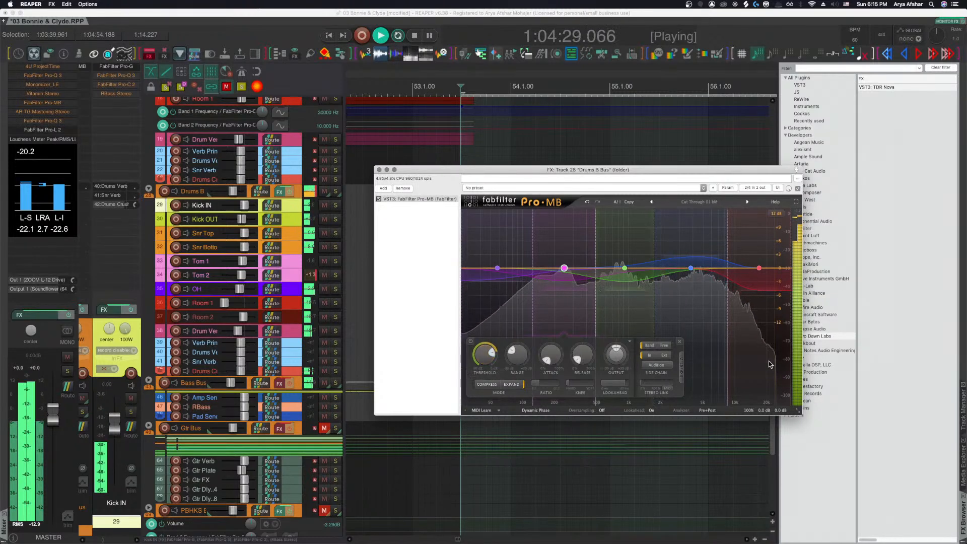
pyautogui.press('space')
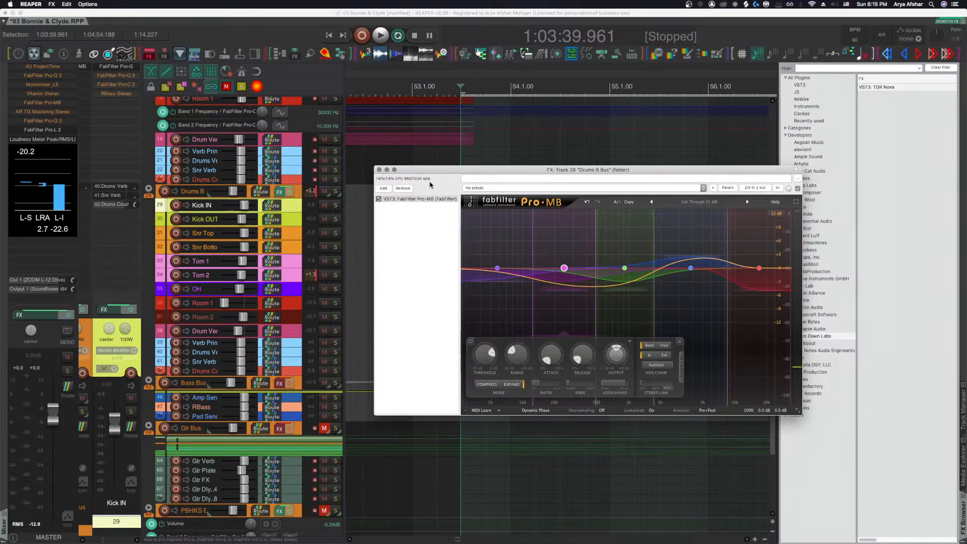
pyautogui.click(380, 169)
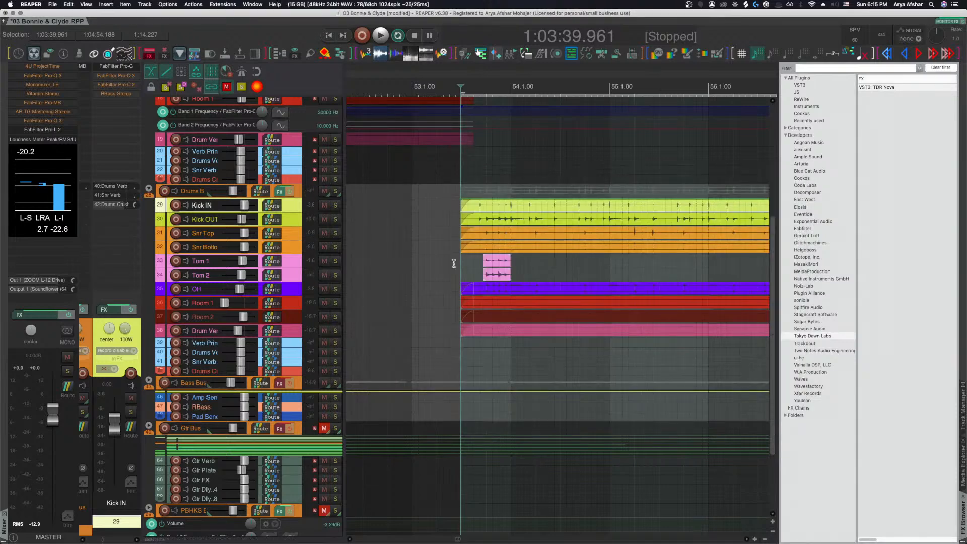
# Play the opening bars of the Drums B section with the adjusted Pro-MB settings.
pyautogui.press('space')
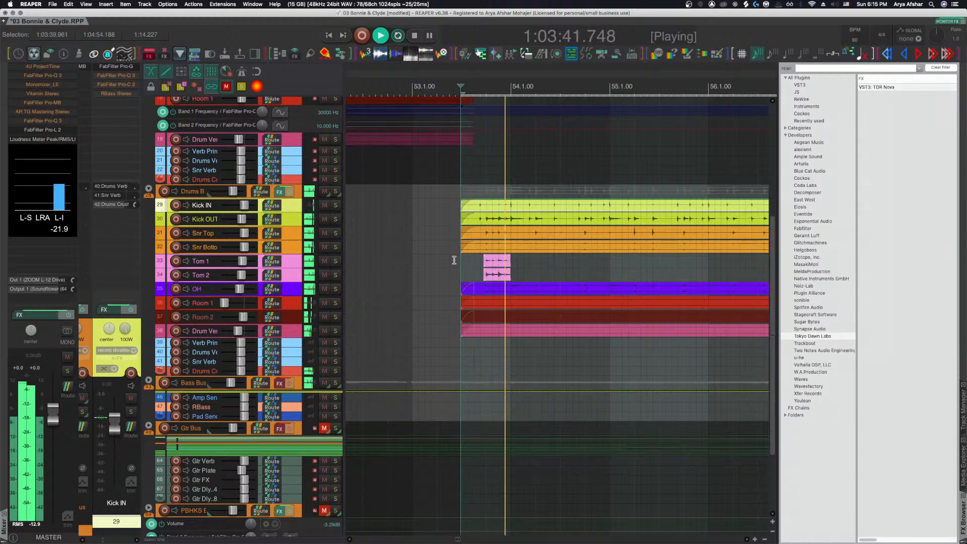
pyautogui.scroll(-3, 464, 285)
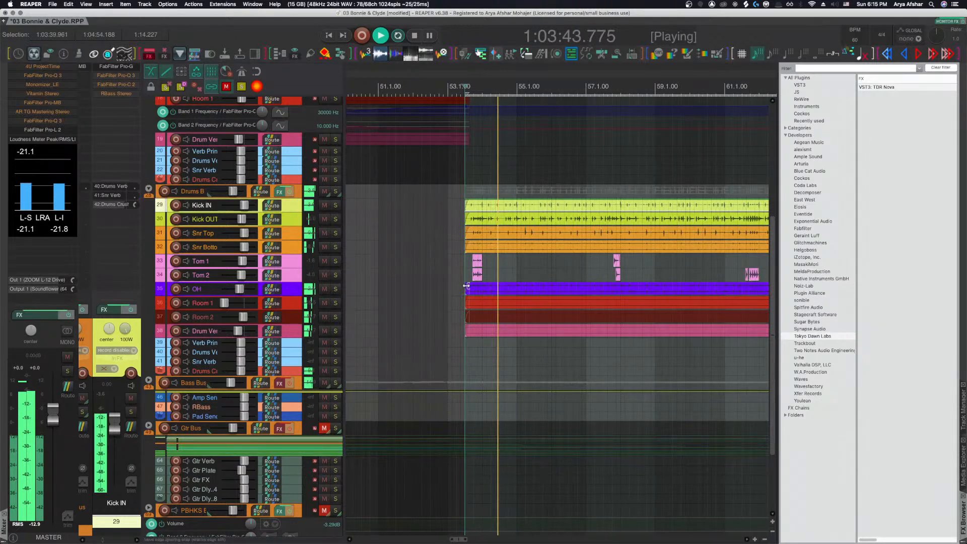
pyautogui.hscroll(2, 466, 285)
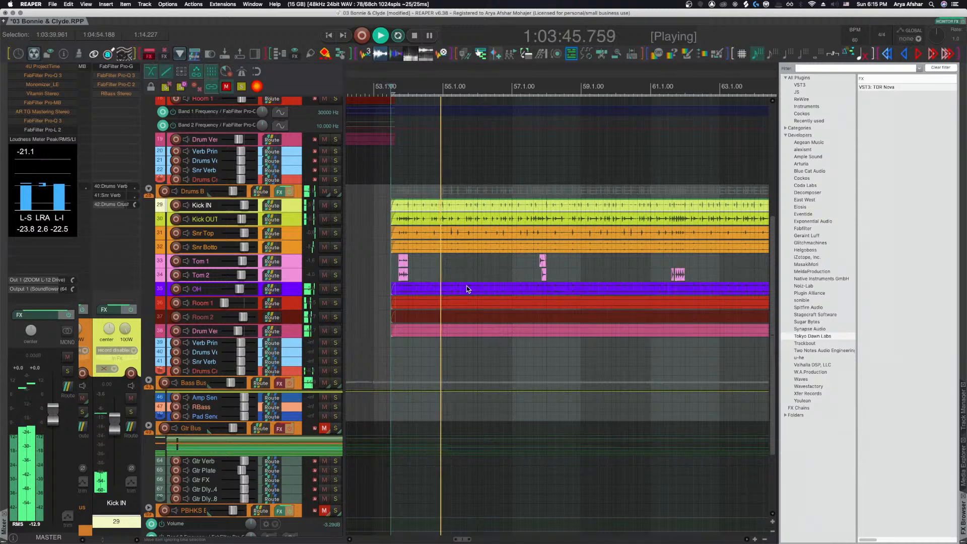
pyautogui.press('space')
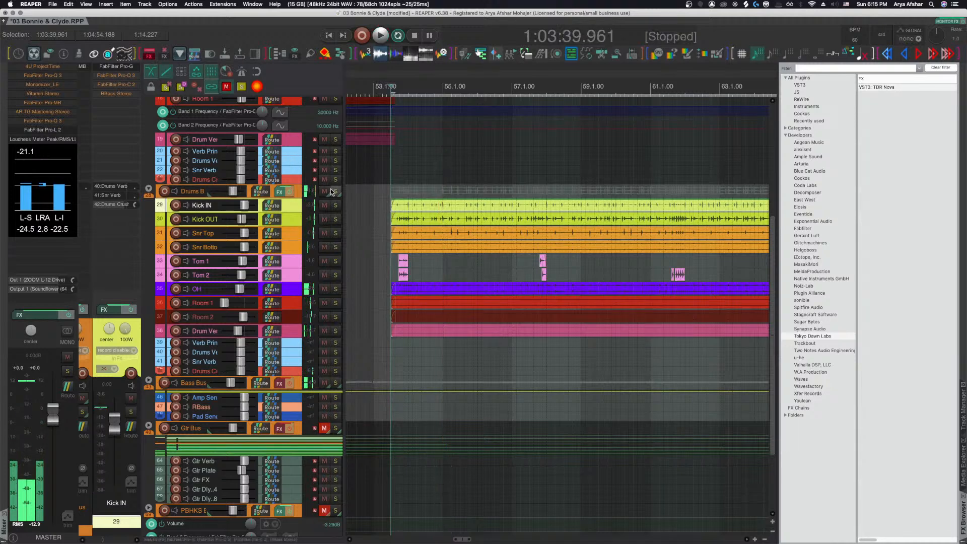
# Solo the Drums B bus and listen to it from the start of the time selection.
pyautogui.click(334, 192)
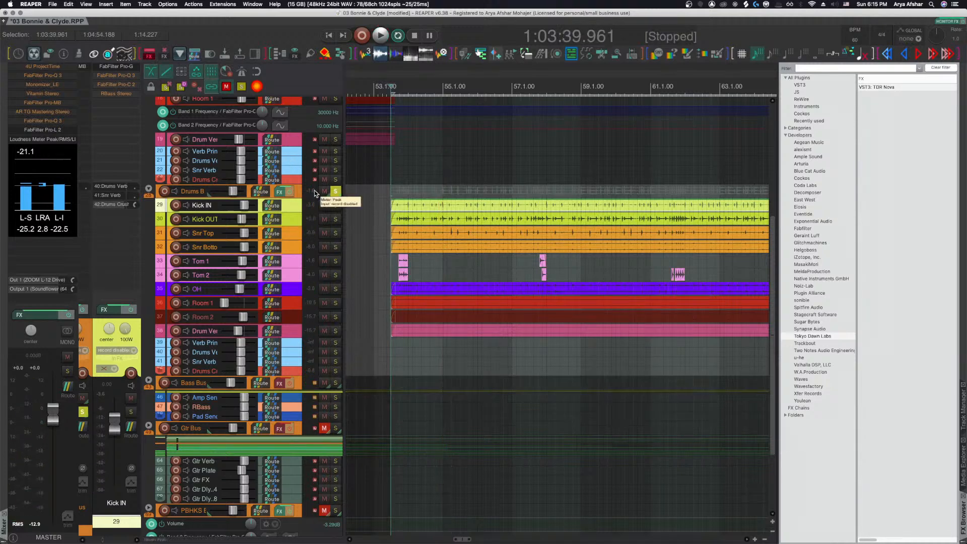
pyautogui.press('space')
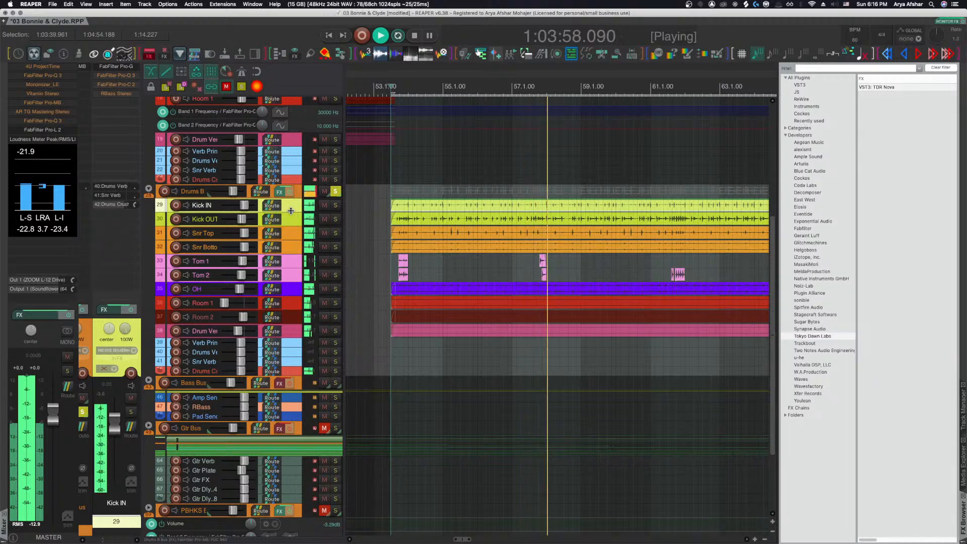
pyautogui.press('space')
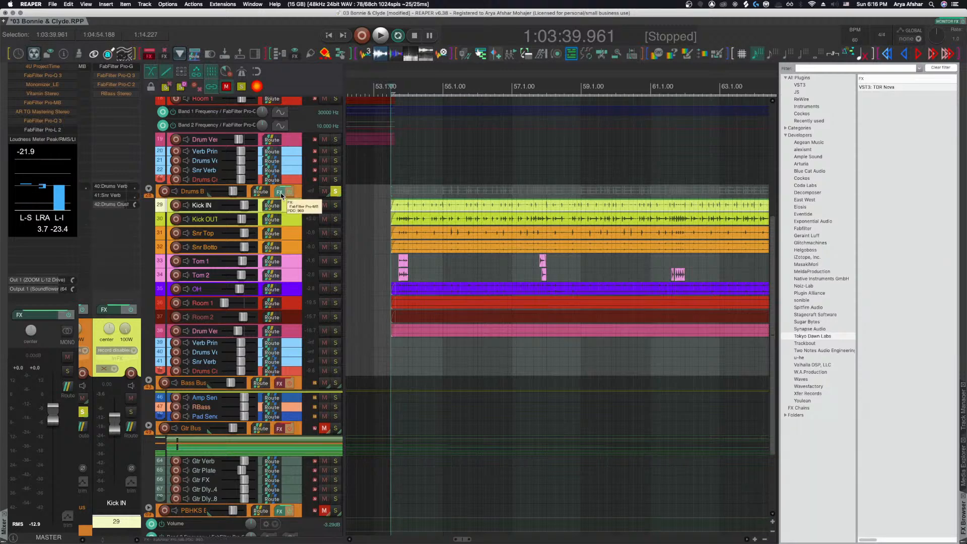
# Reopen Pro-MB on the Drums B bus, select band 2 and play the section to monitor its processing.
pyautogui.click(280, 192)
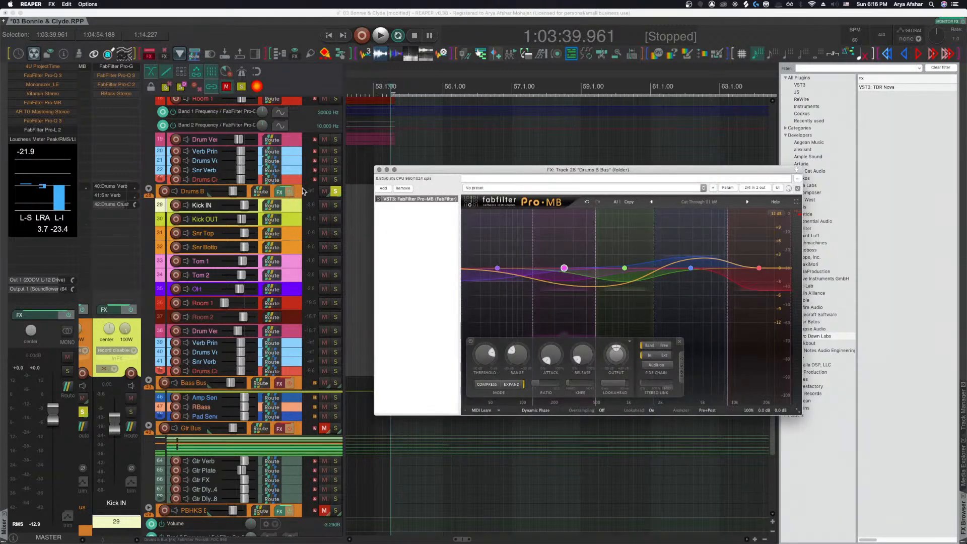
pyautogui.click(693, 261)
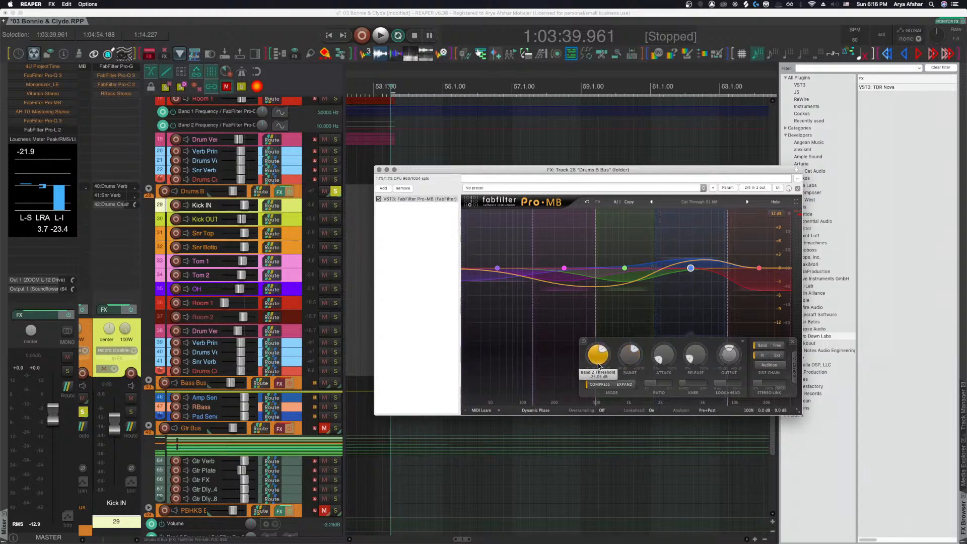
pyautogui.press('space')
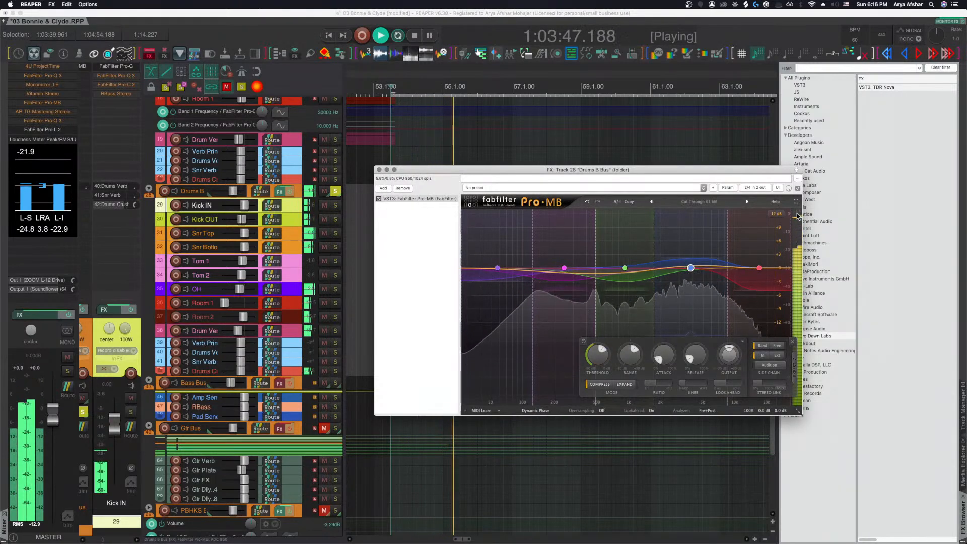
# Lower the output level of Pro-MB's highest band slightly while listening, stop playback and close the FX window.
pyautogui.click(759, 269)
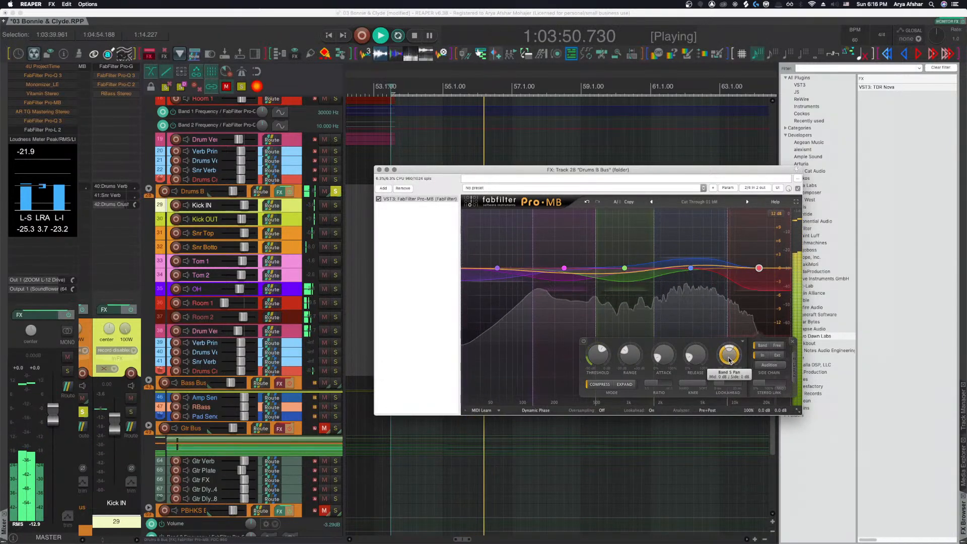
pyautogui.moveTo(729, 362); pyautogui.dragTo(734, 368)
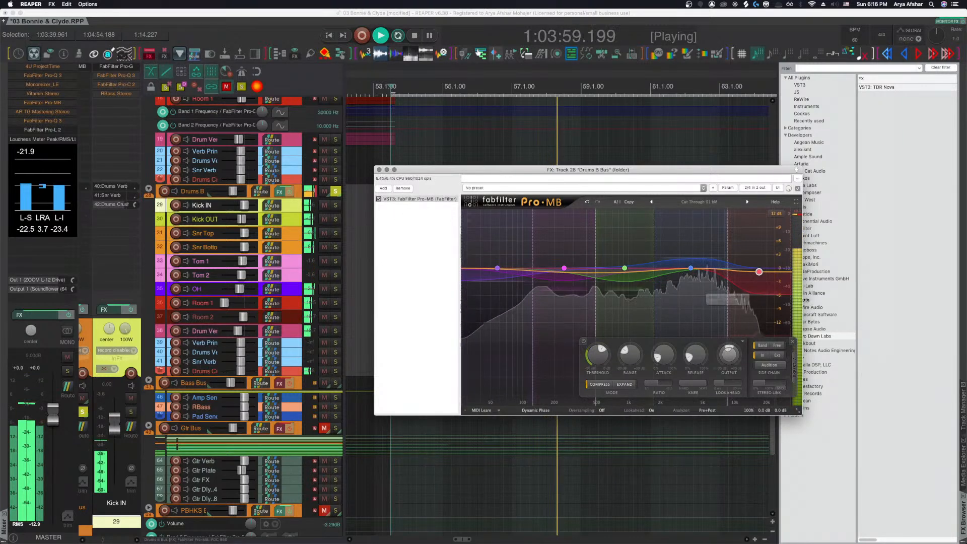
pyautogui.press('space')
pyautogui.click(379, 170)
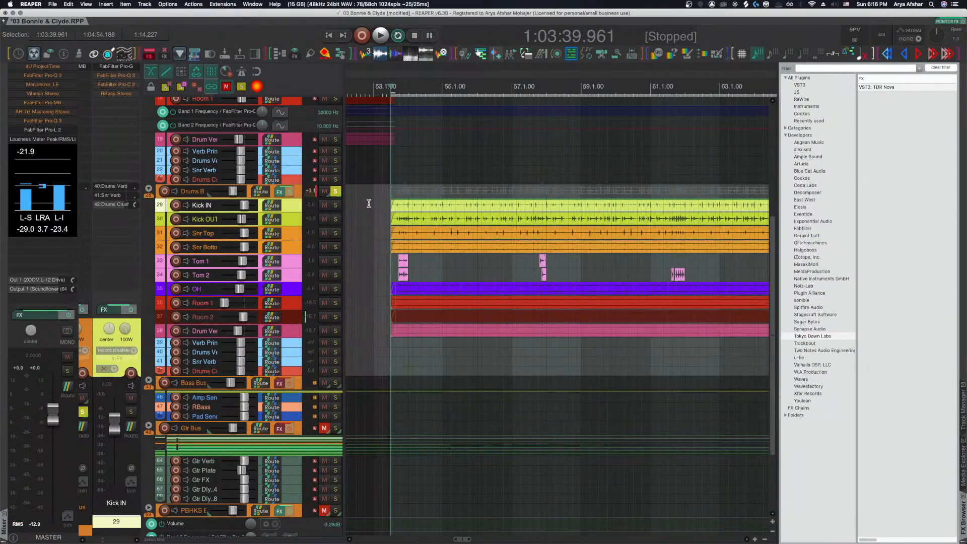
# Reopen Pro-MB on the Drums B bus, restart playback and fine-tune the output levels of bands 5 and 1.
pyautogui.click(281, 193)
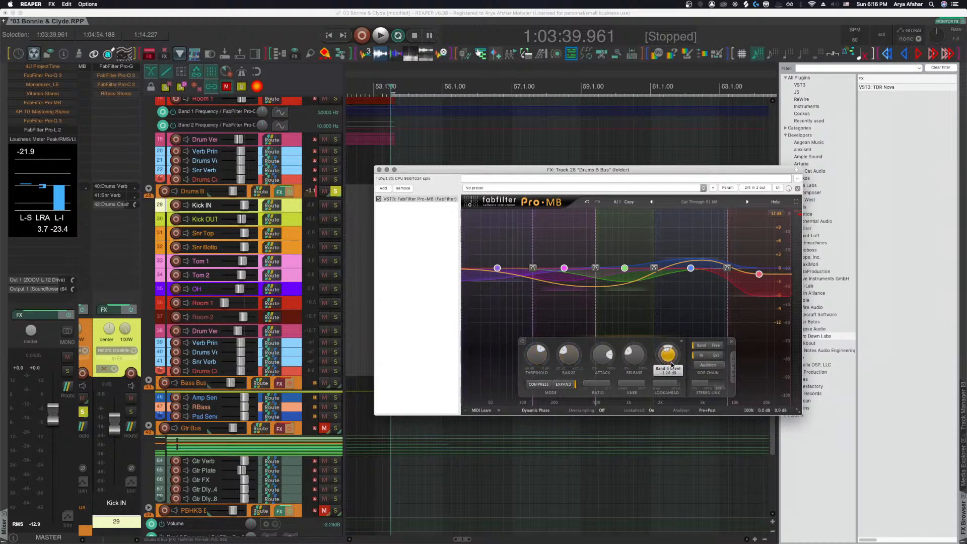
pyautogui.press('space')
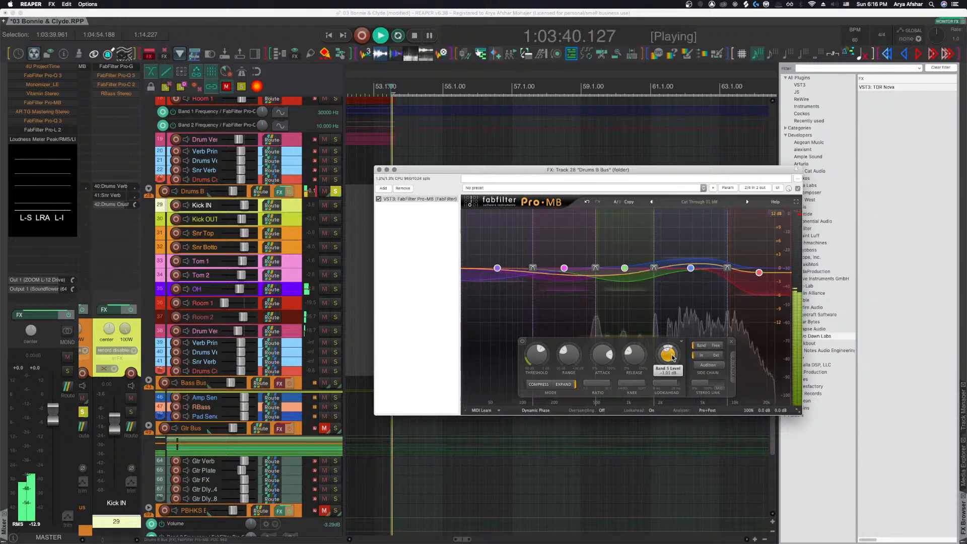
pyautogui.moveTo(672, 357); pyautogui.dragTo(669, 355)
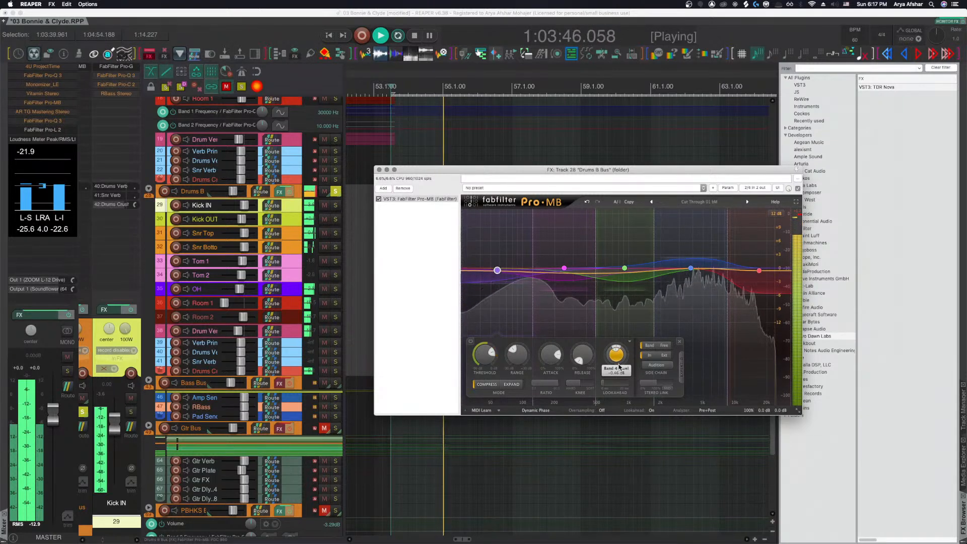
# Lower the output level of Pro-MB band 2 slightly during playback and close the FX window.
pyautogui.click(563, 305)
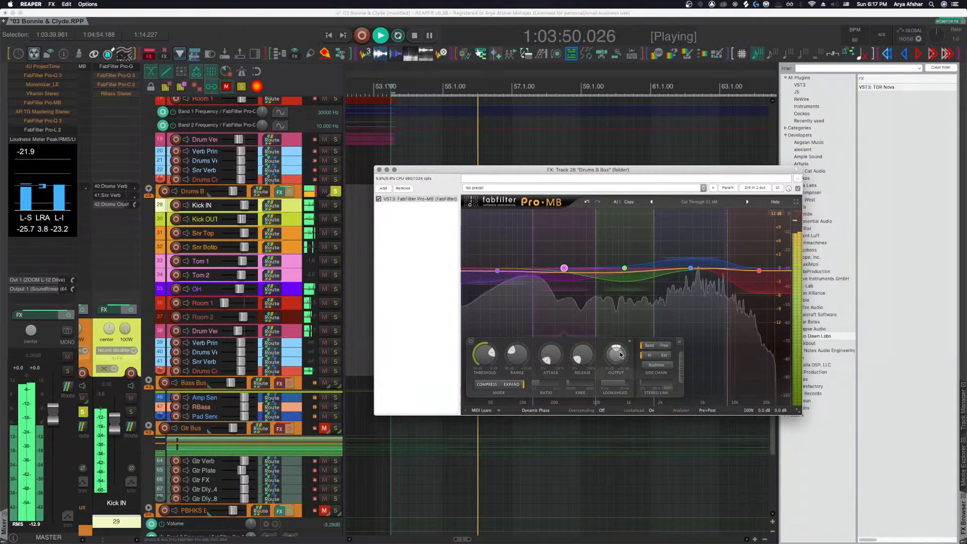
pyautogui.moveTo(621, 361); pyautogui.dragTo(623, 367)
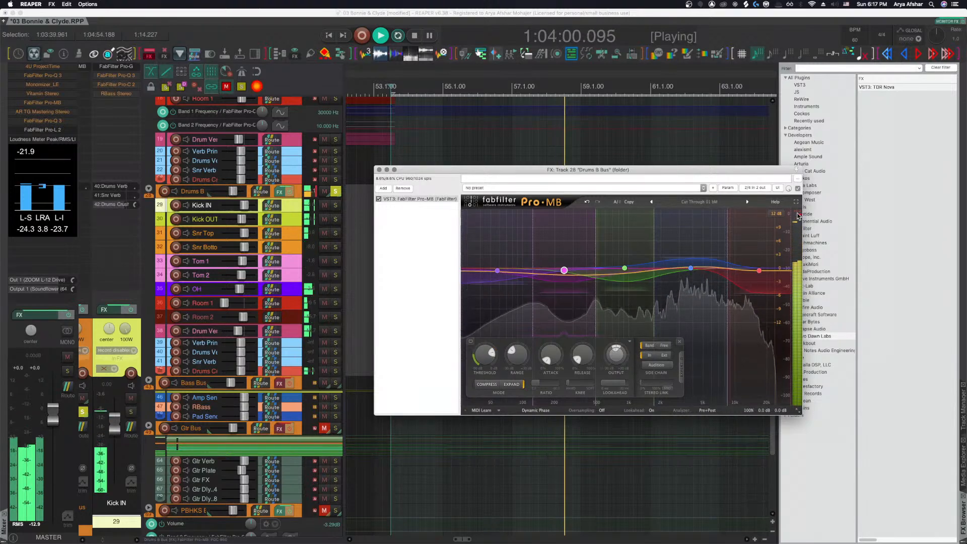
pyautogui.click(380, 170)
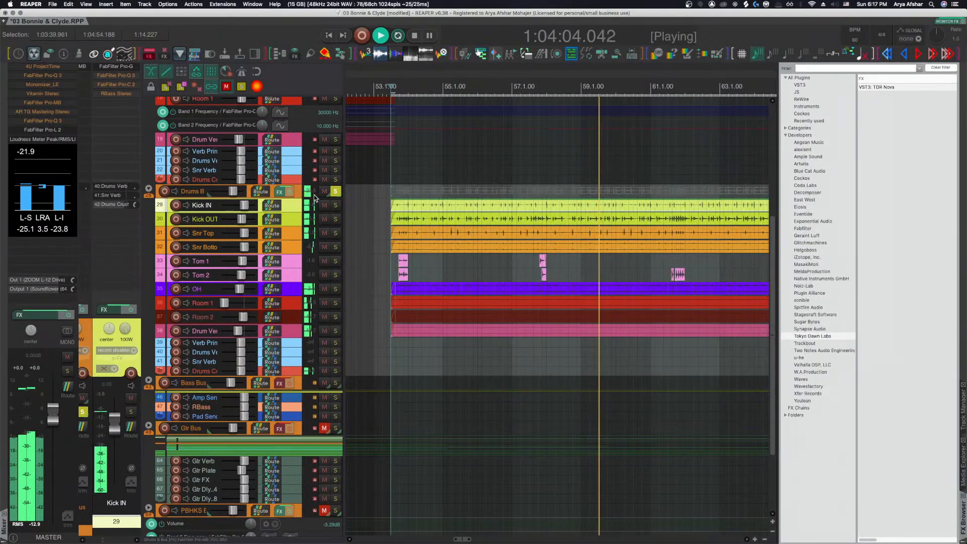
# Listen to the soloed Drums B section and briefly replay it from the start of the time selection.
pyautogui.hscroll(3, 385, 275)
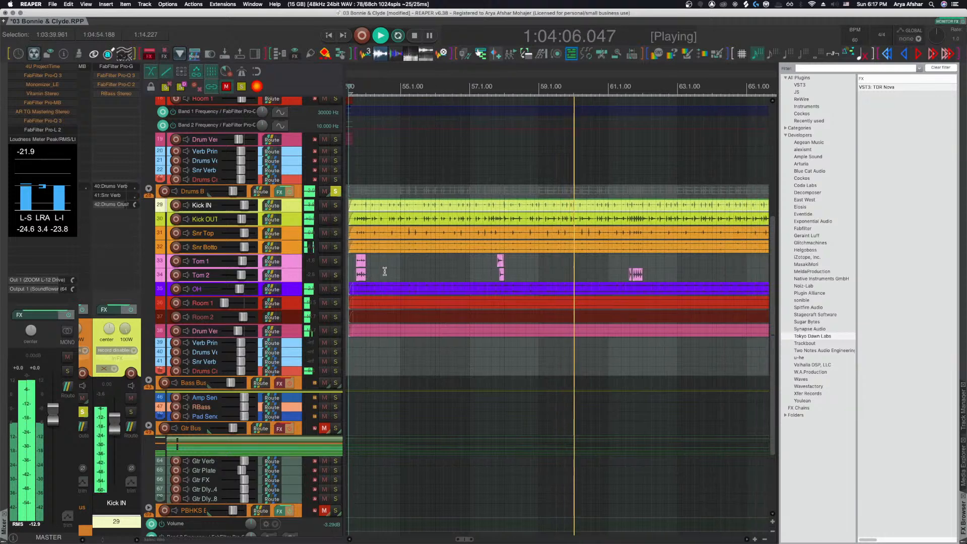
pyautogui.hscroll(-2, 385, 272)
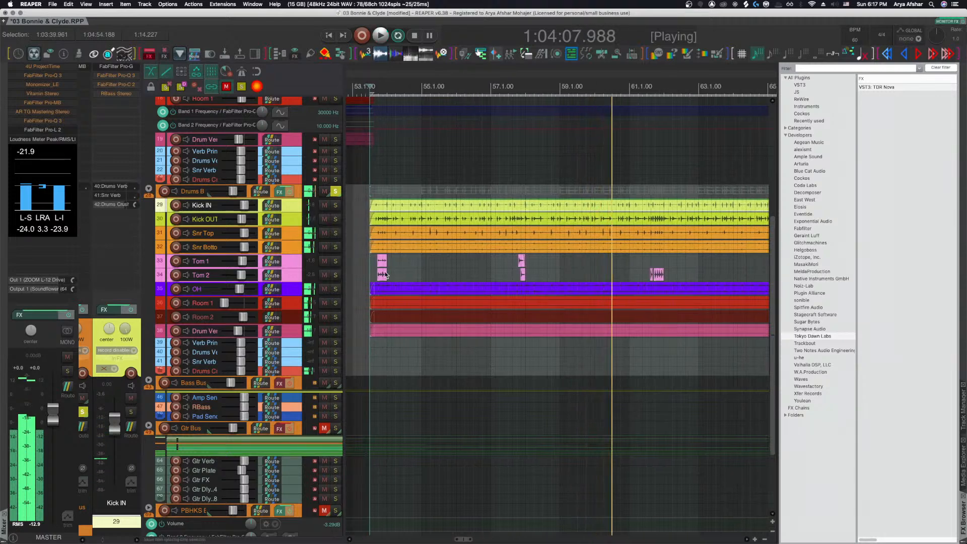
pyautogui.scroll(-1, 385, 273)
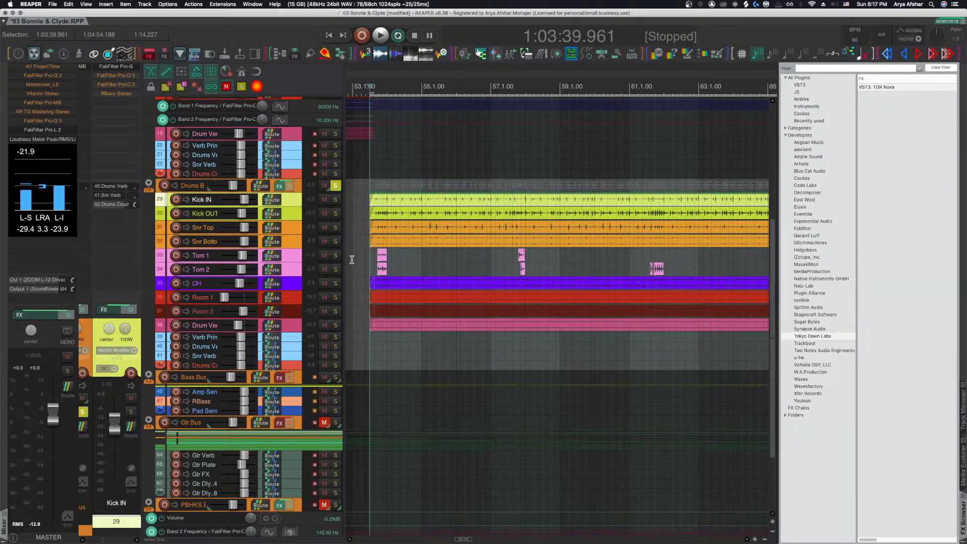
pyautogui.press('space')
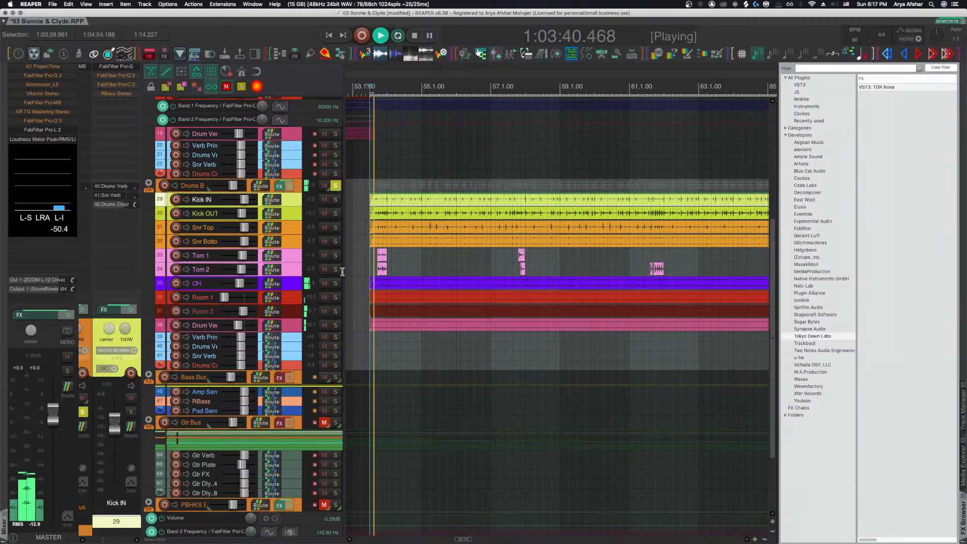
pyautogui.press('space')
# Turn the Room 2 track in Drums B down slightly and restart playback.
pyautogui.click(289, 283)
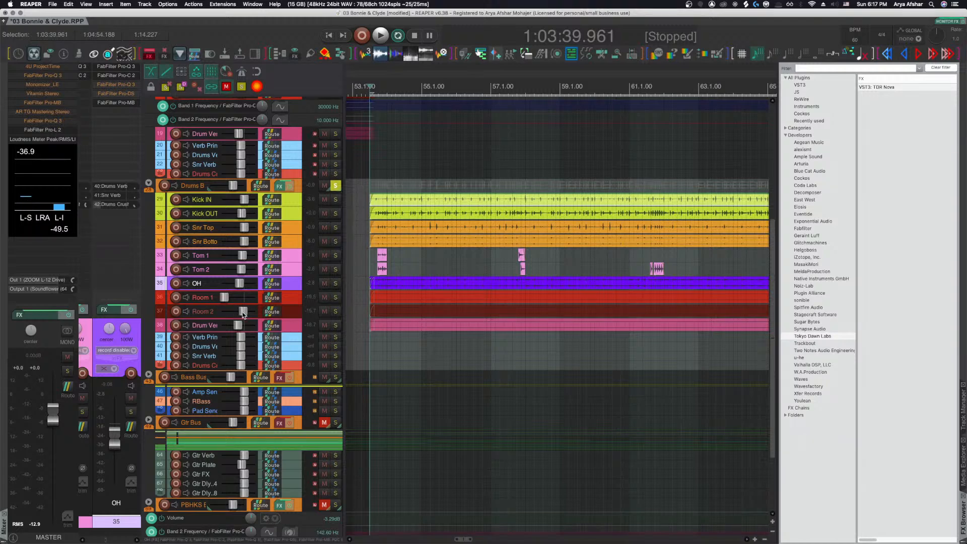
pyautogui.moveTo(243, 314); pyautogui.dragTo(240, 313)
pyautogui.press('space')
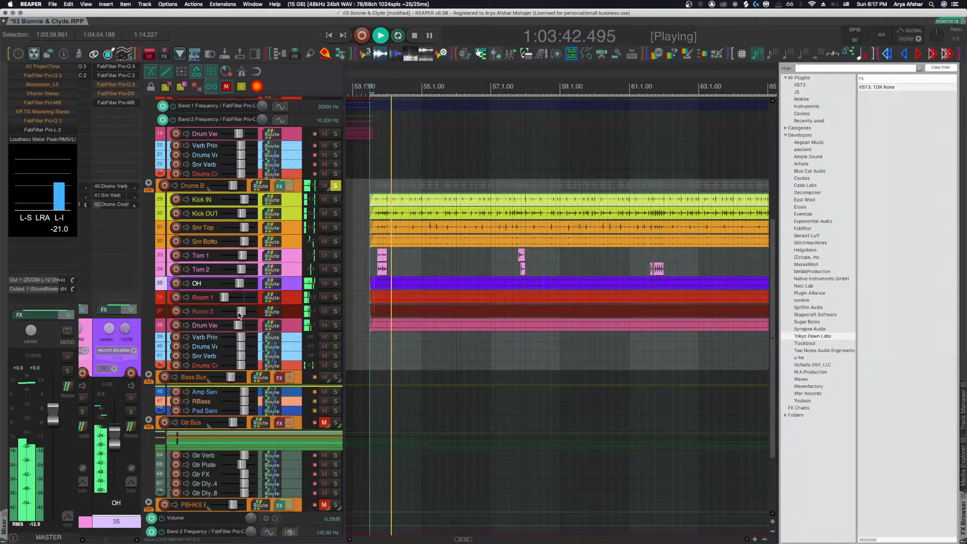
# Select the Drums Crush track in Drums B and move Pro-C 2 below SSLComp Stereo in its FX chain.
pyautogui.click(290, 257)
pyautogui.keyDown('shift'); pyautogui.click(291, 270); pyautogui.keyUp('shift')
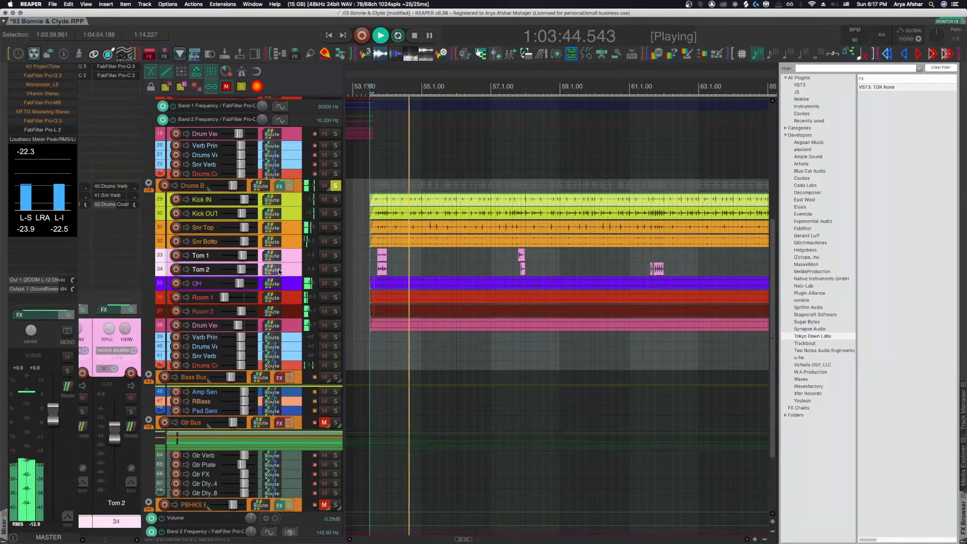
pyautogui.click(292, 365)
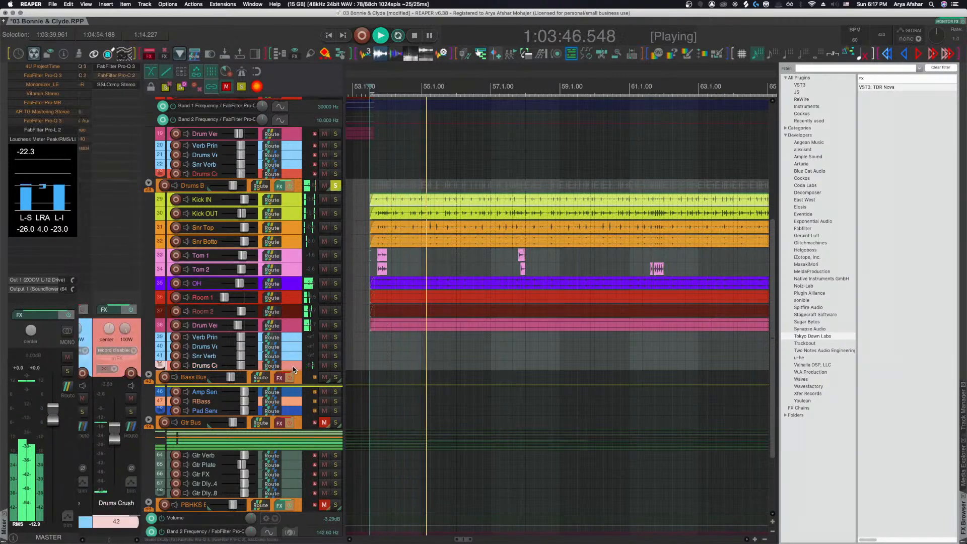
pyautogui.press('super+Up')
pyautogui.press('space')
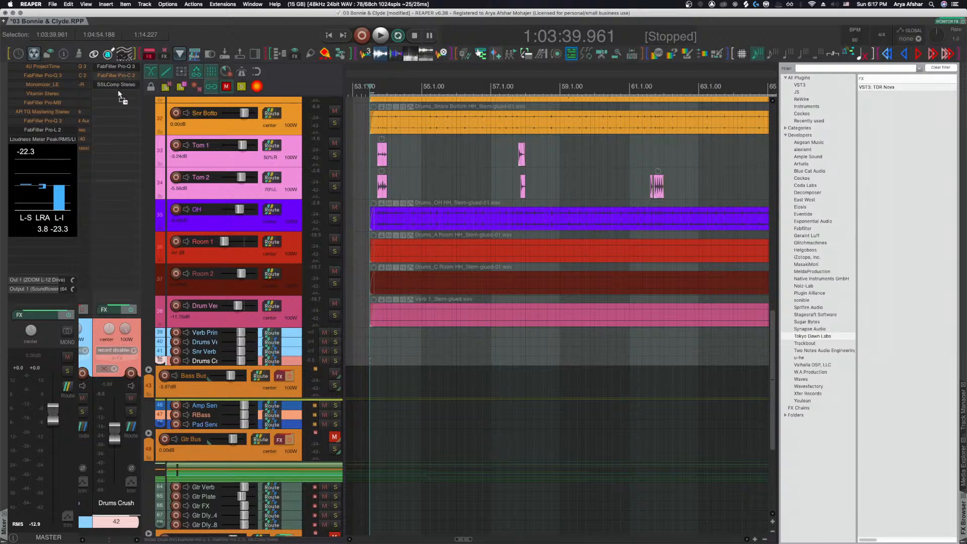
pyautogui.moveTo(119, 91); pyautogui.dragTo(118, 87)
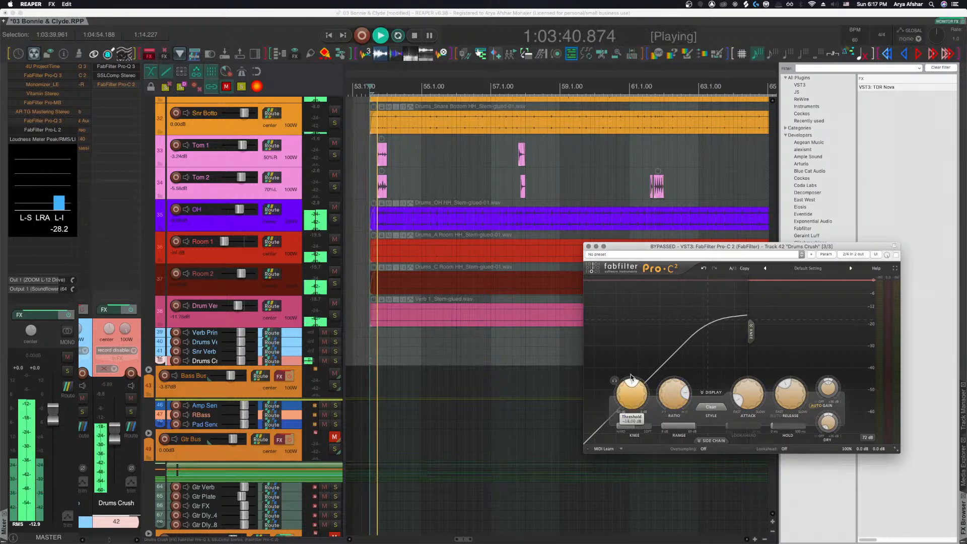
# Enable Pro-C 2 on Drums Crush, adjust its threshold by ear during playback and close the plug-in window.
pyautogui.click(896, 255)
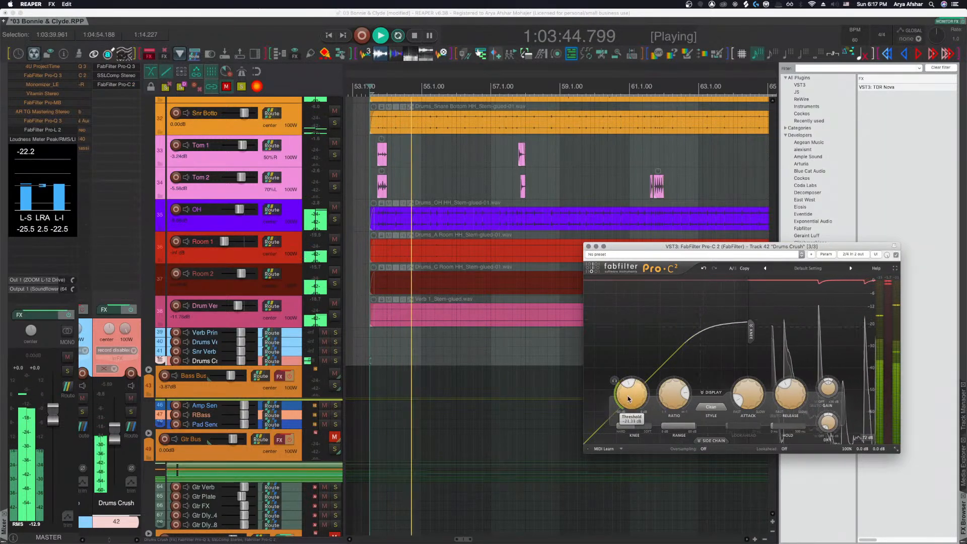
pyautogui.moveTo(630, 398); pyautogui.dragTo(646, 382)
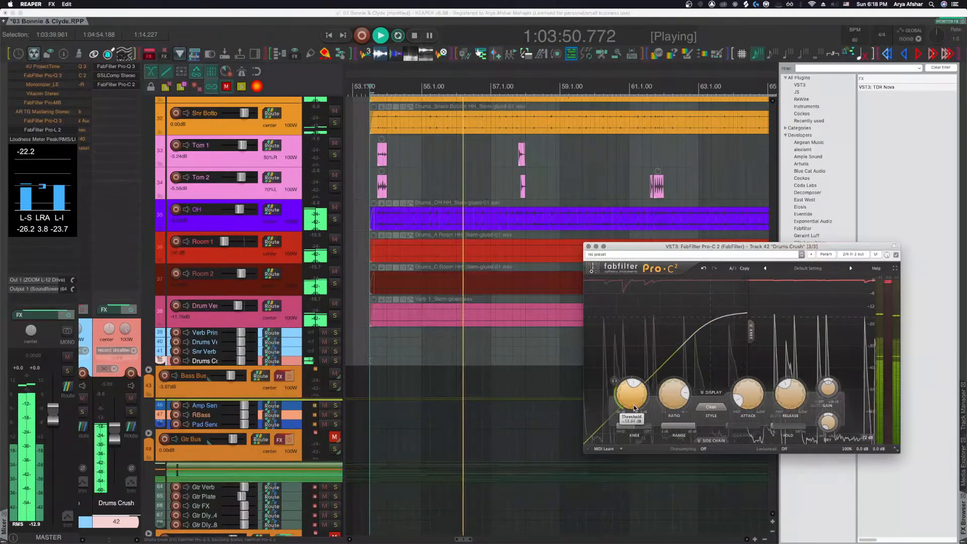
pyautogui.moveTo(634, 396); pyautogui.dragTo(633, 412)
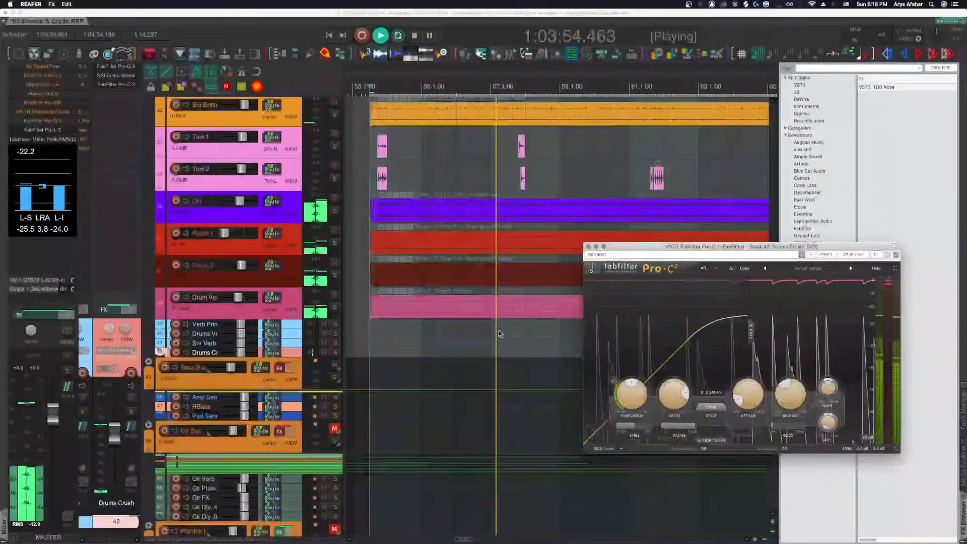
pyautogui.scroll(5, 511, 330)
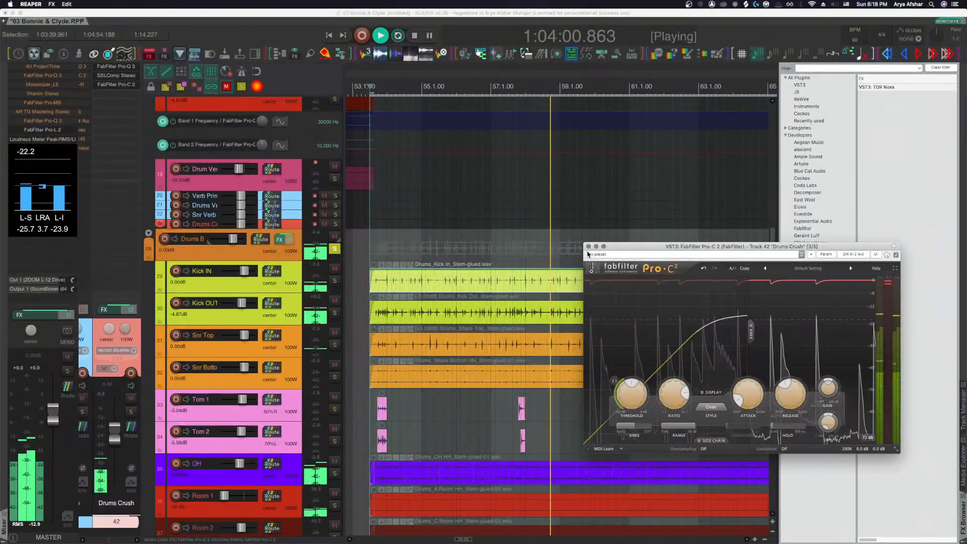
pyautogui.click(589, 247)
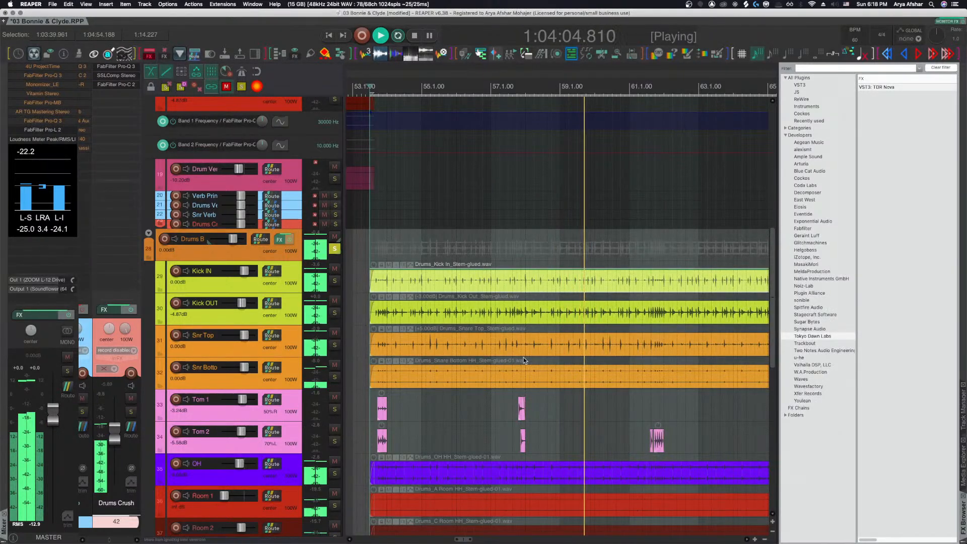
# Restart the section from the beginning of the time selection and take the Drums B bus out of solo.
pyautogui.press('space')
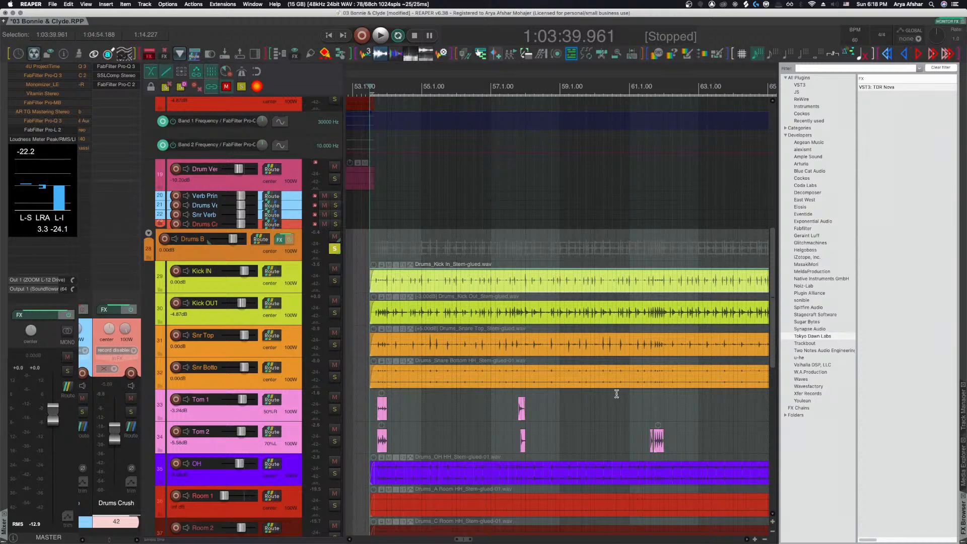
pyautogui.scroll(-4, 600, 390)
pyautogui.scroll(-4, 588, 389)
pyautogui.scroll(-3, 579, 391)
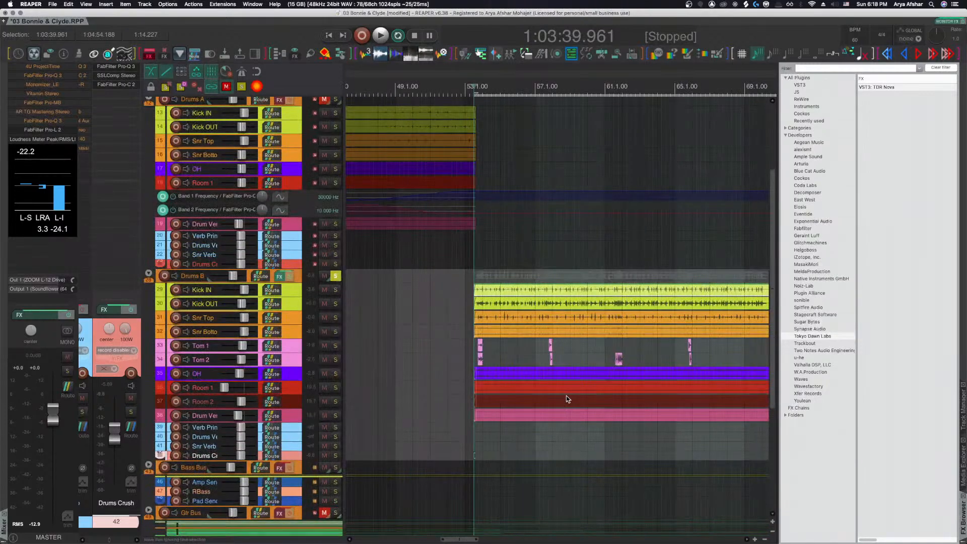
pyautogui.press('space')
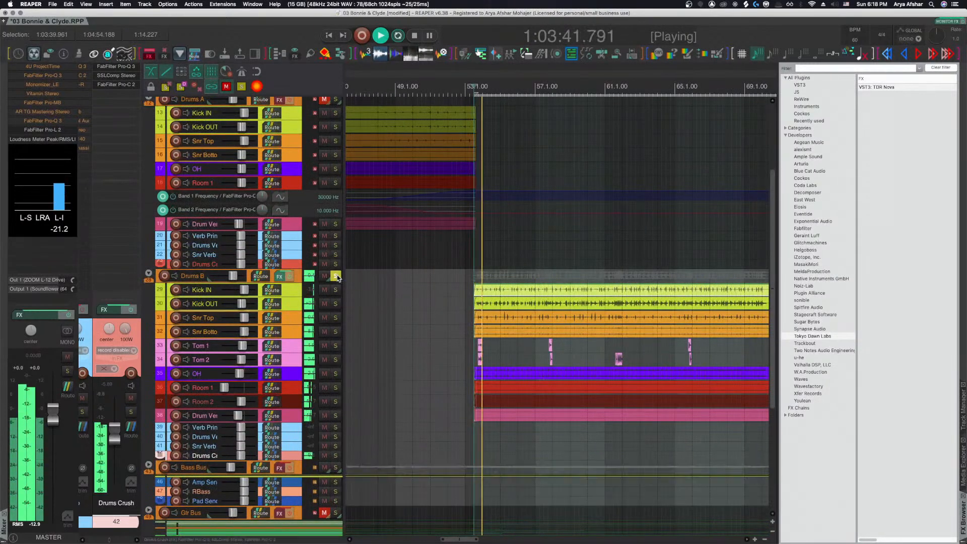
# Expand the Bass Bus folder to show its bass tracks while the section plays.
pyautogui.scroll(-1, 318, 383)
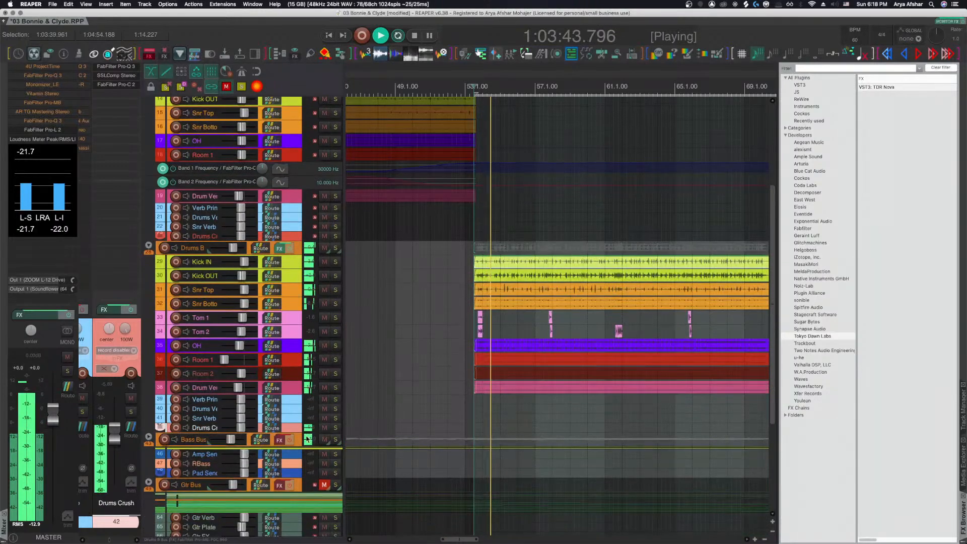
pyautogui.scroll(-3, 293, 438)
pyautogui.scroll(4, 294, 438)
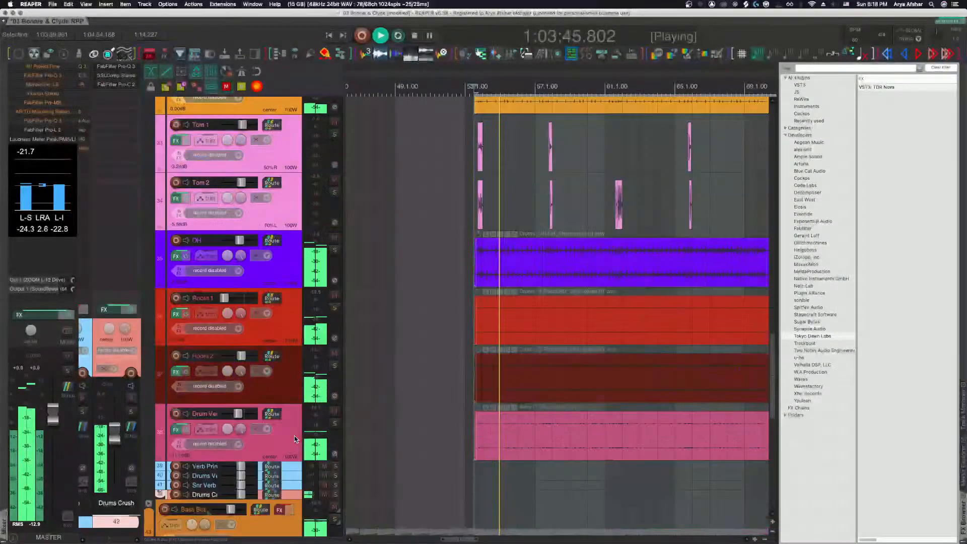
pyautogui.scroll(-5, 295, 436)
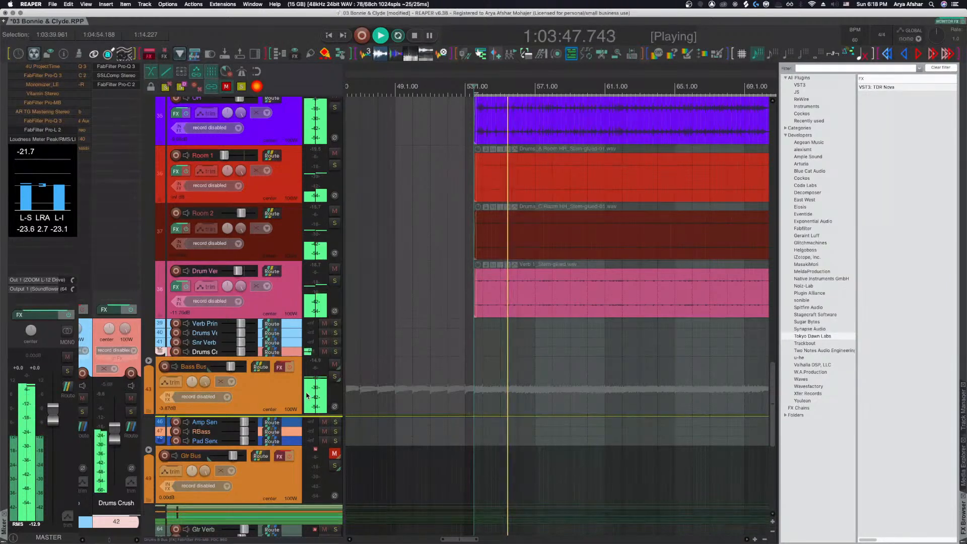
pyautogui.click(149, 361)
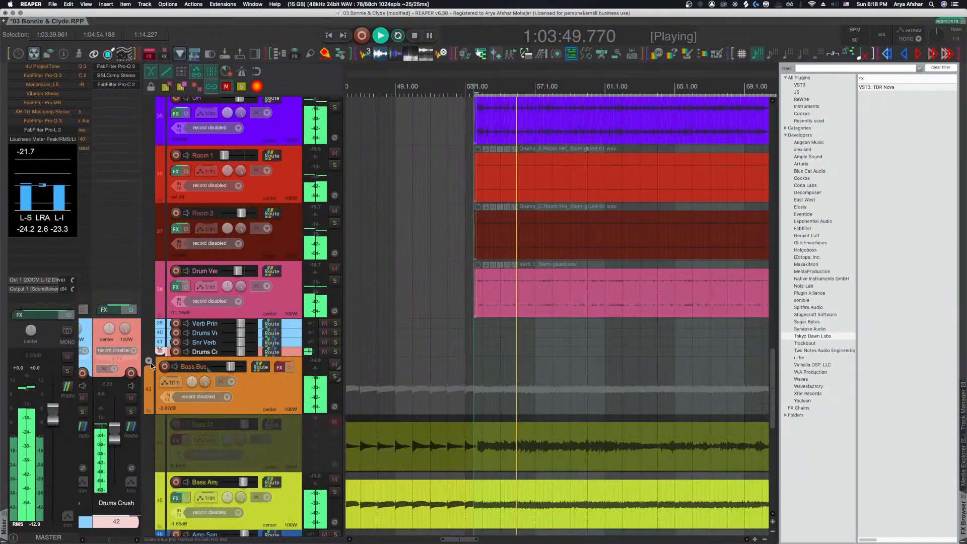
# Remove the Amp Send and Pad Send tracks from the Bass Bus folder.
pyautogui.scroll(-5, 293, 220)
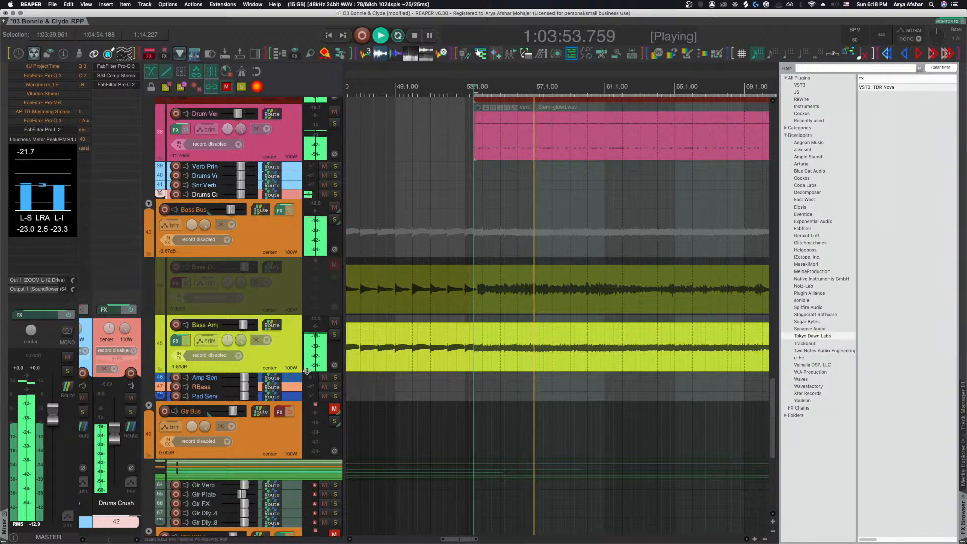
pyautogui.rightClick(297, 379)
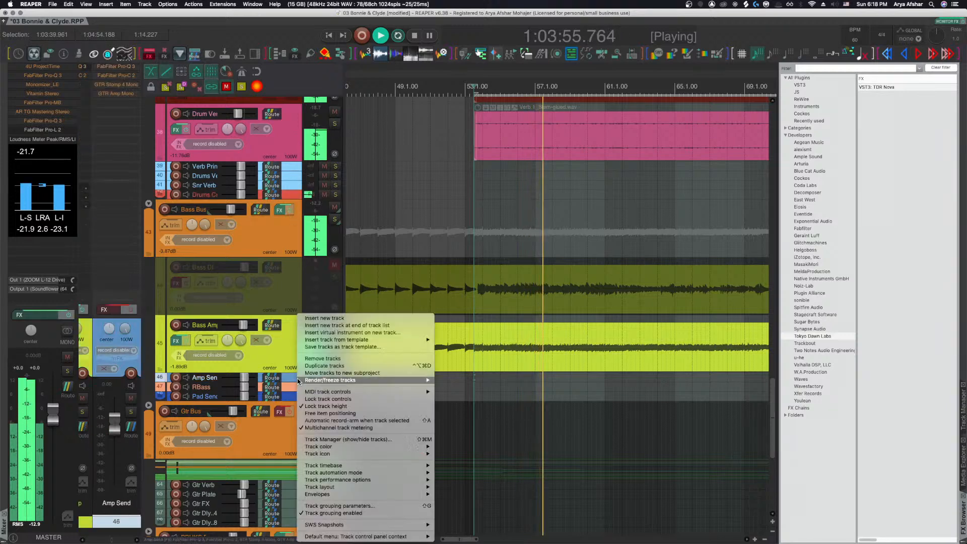
pyautogui.click(308, 358)
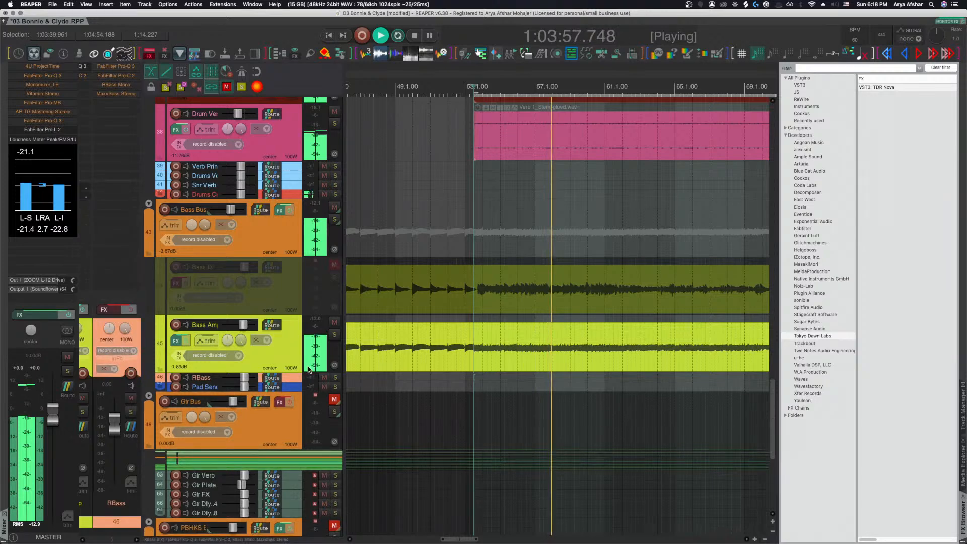
pyautogui.rightClick(289, 389)
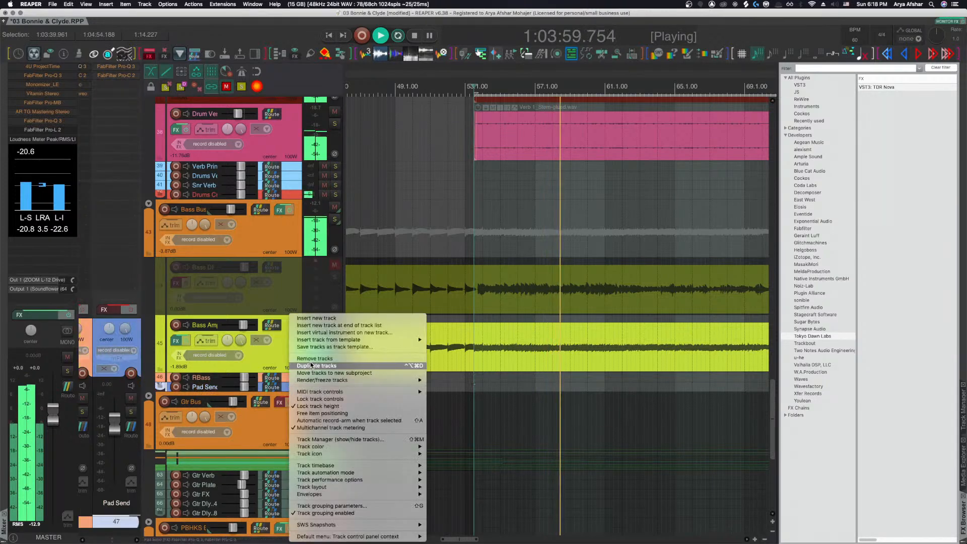
pyautogui.click(312, 359)
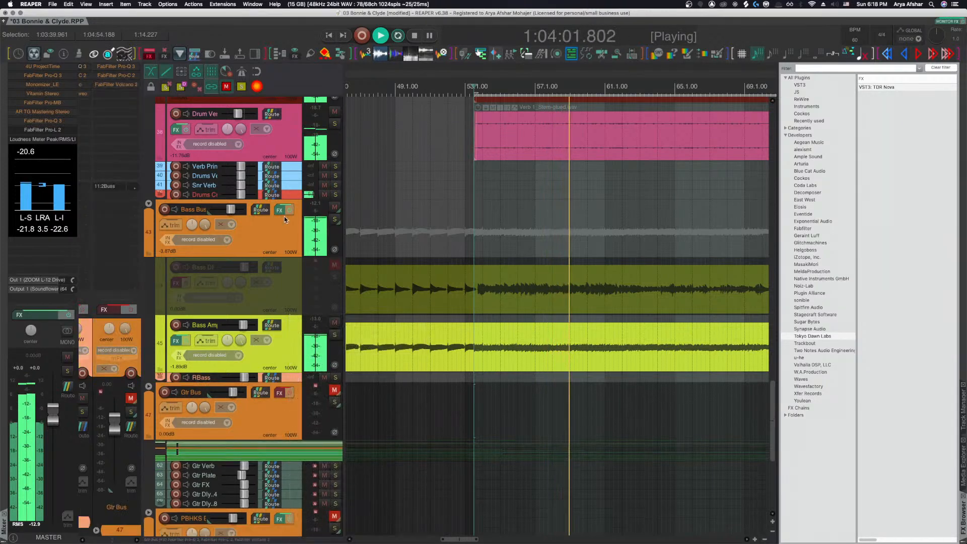
# Stop playback at the tom fill before bar 62 and lower Tom 1 to -6.08 dB and Tom 2 to -8.42 dB.
pyautogui.hscroll(3, 455, 364)
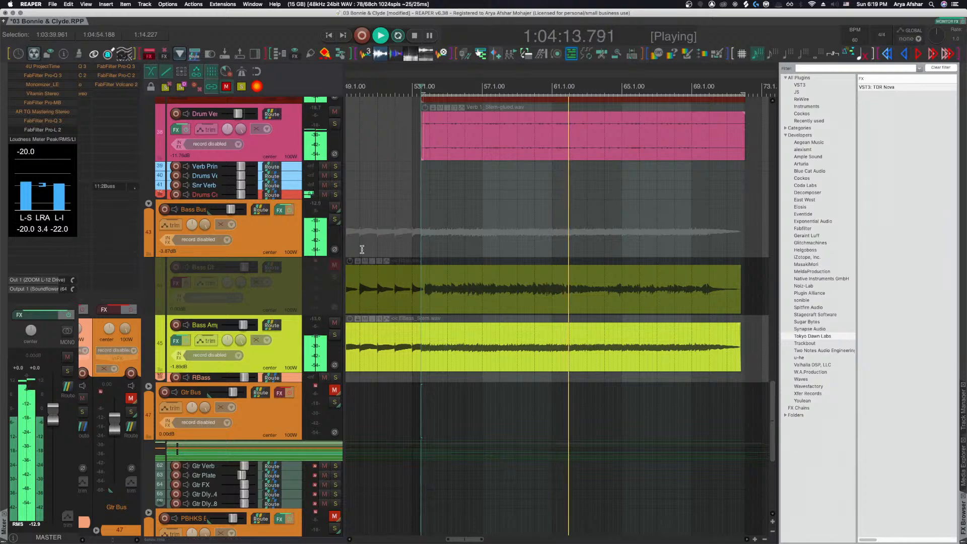
pyautogui.scroll(3, 510, 249)
pyautogui.scroll(7, 510, 249)
pyautogui.press('space')
pyautogui.scroll(5, 549, 290)
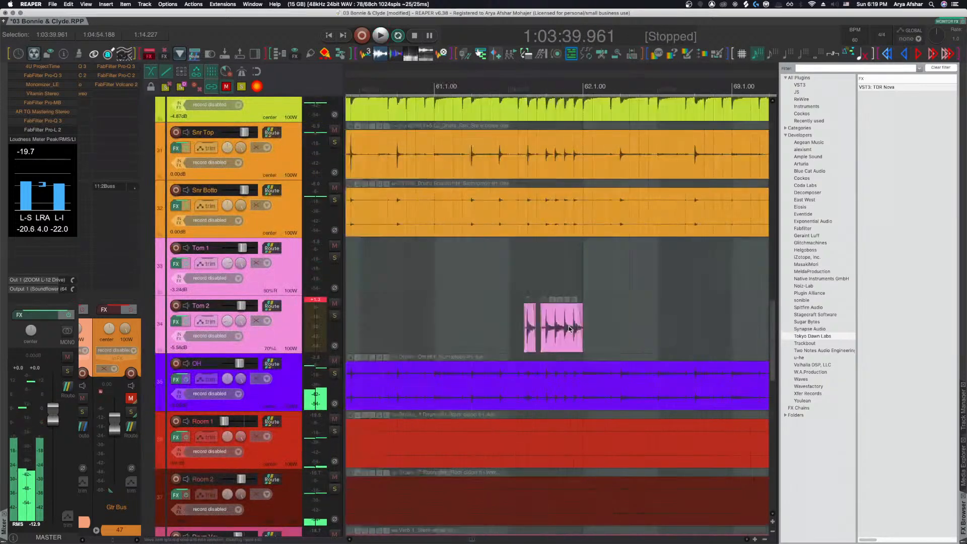
pyautogui.scroll(5, 535, 322)
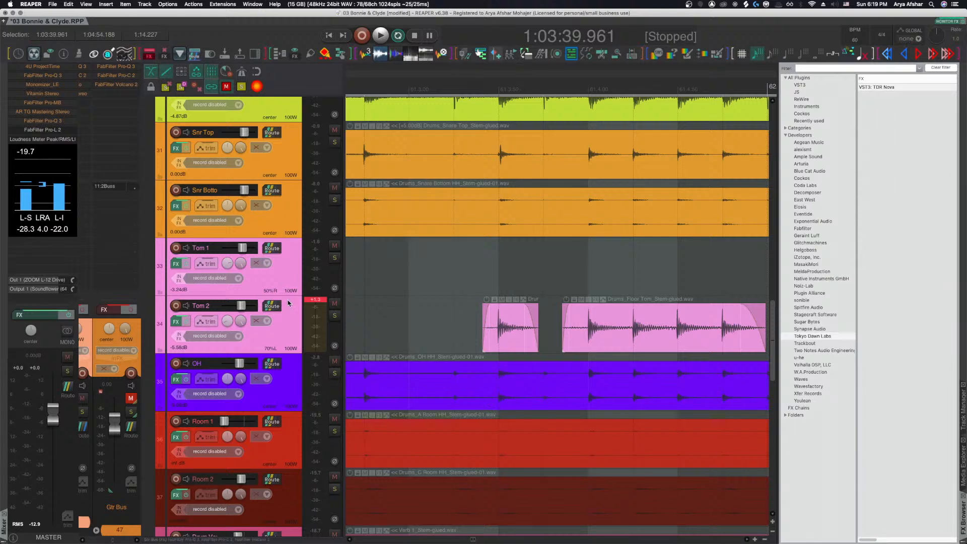
pyautogui.scroll(-3, 412, 316)
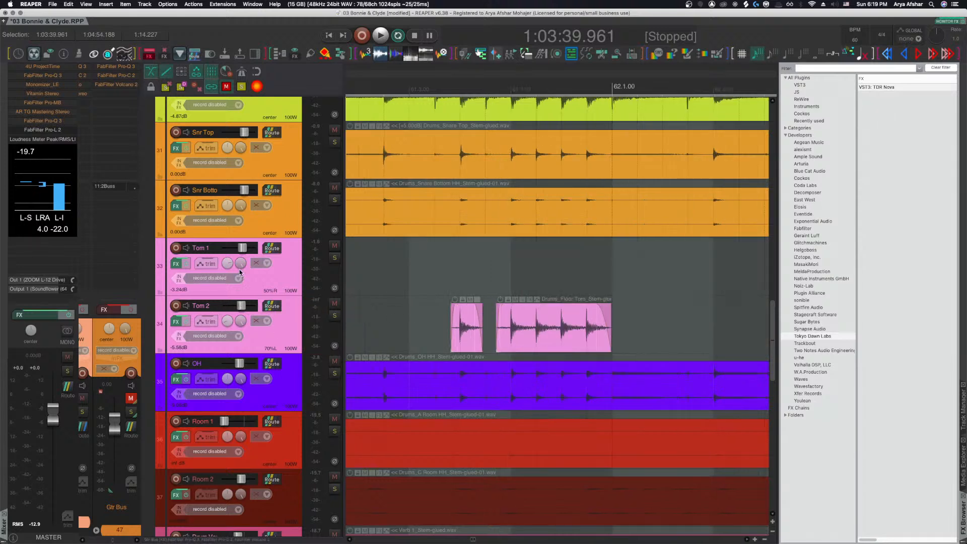
pyautogui.click(254, 280)
pyautogui.keyDown('shift'); pyautogui.click(255, 332); pyautogui.keyUp('shift')
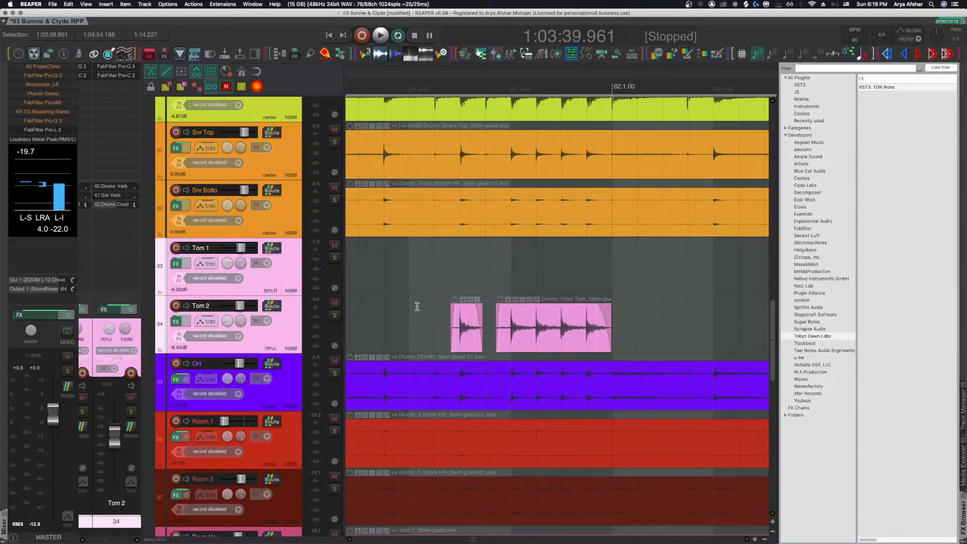
# Play the fill from just before the floor tom hits, then solo Tom 2 and replay its hits several times.
pyautogui.click(417, 306)
pyautogui.press('space')
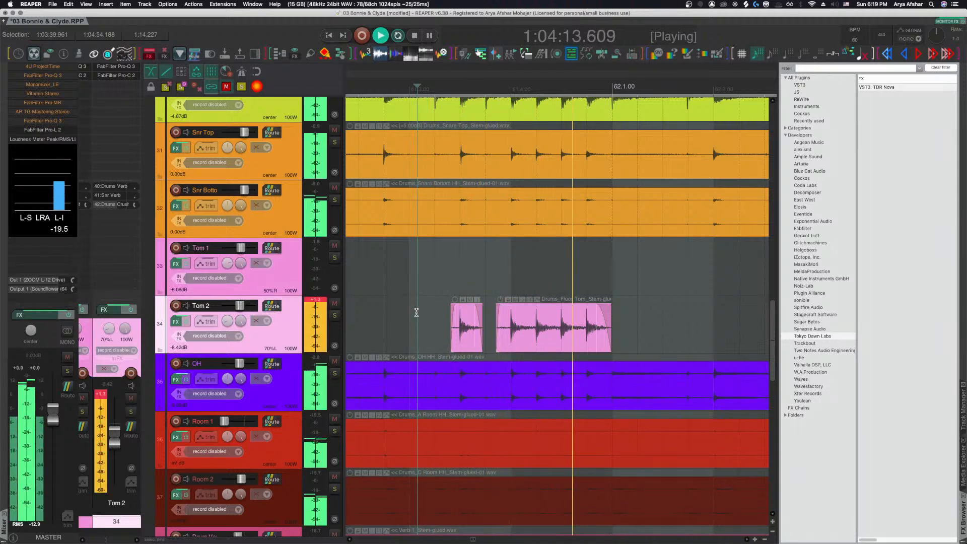
pyautogui.press('space')
pyautogui.click(333, 316)
pyautogui.press('space')
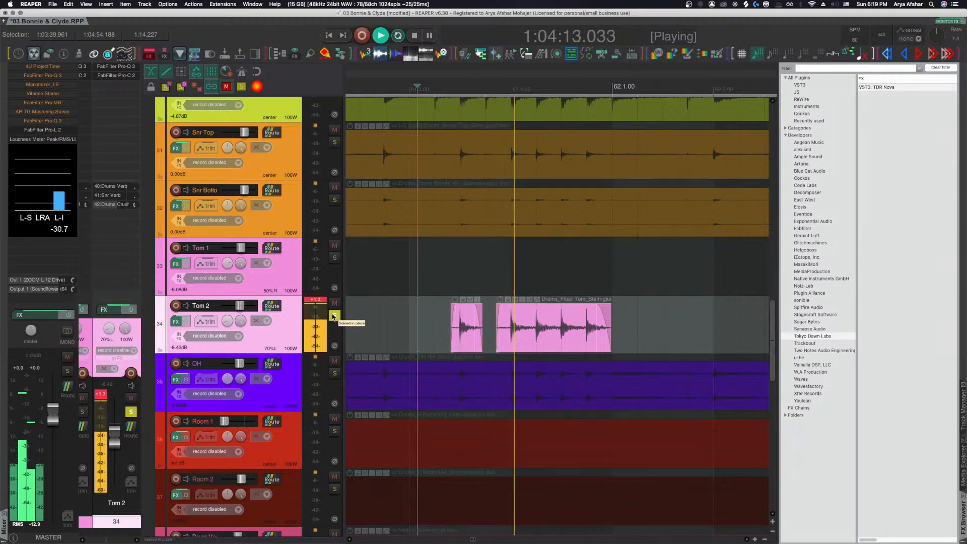
pyautogui.press('space')
pyautogui.press('space')
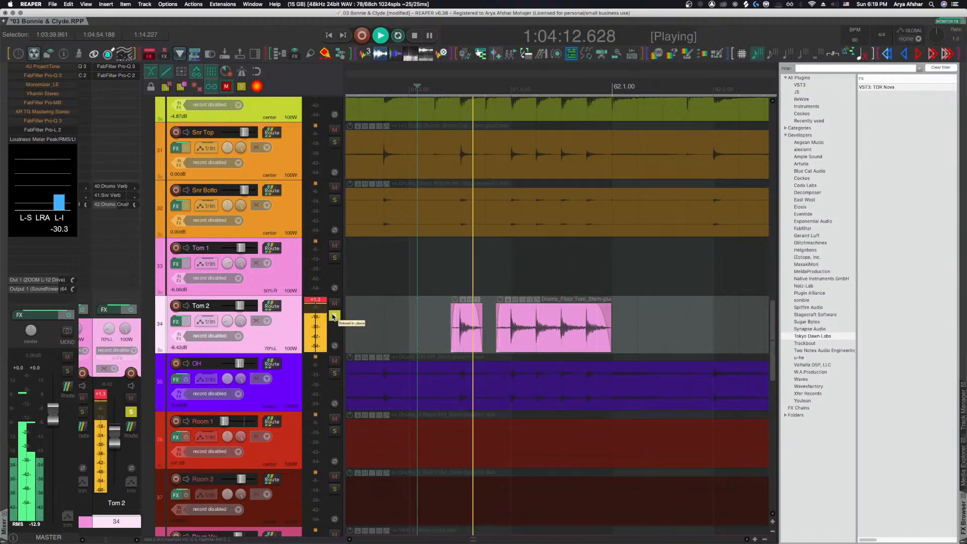
pyautogui.press('space')
pyautogui.press('space')
pyautogui.press('space')
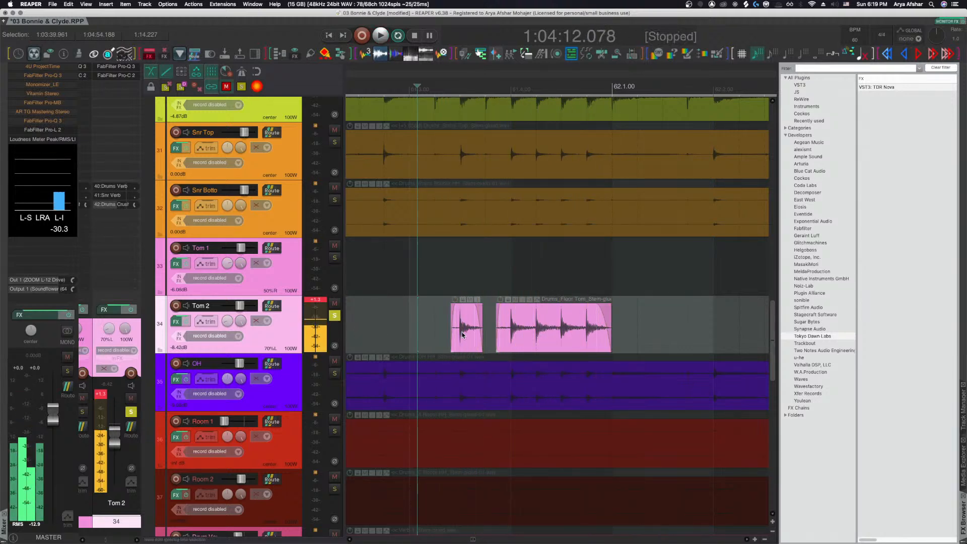
# Trim the start of the first floor tom item on Tom 2 closer to its hit.
pyautogui.scroll(5, 456, 335)
pyautogui.moveTo(390, 326); pyautogui.dragTo(430, 327)
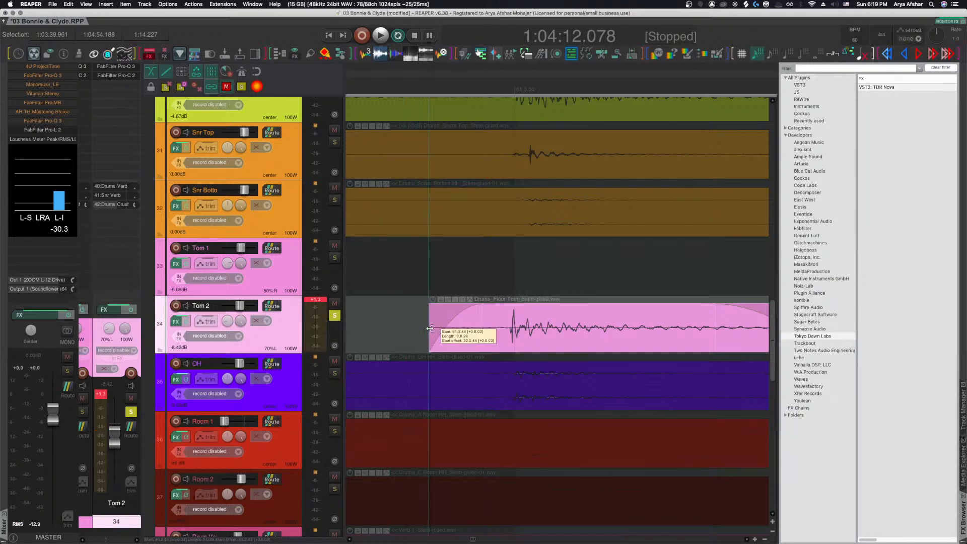
# Open the Tom 2 FX chain and audition the floor tom with Pro-Q 3 bypassed.
pyautogui.scroll(2, 194, 334)
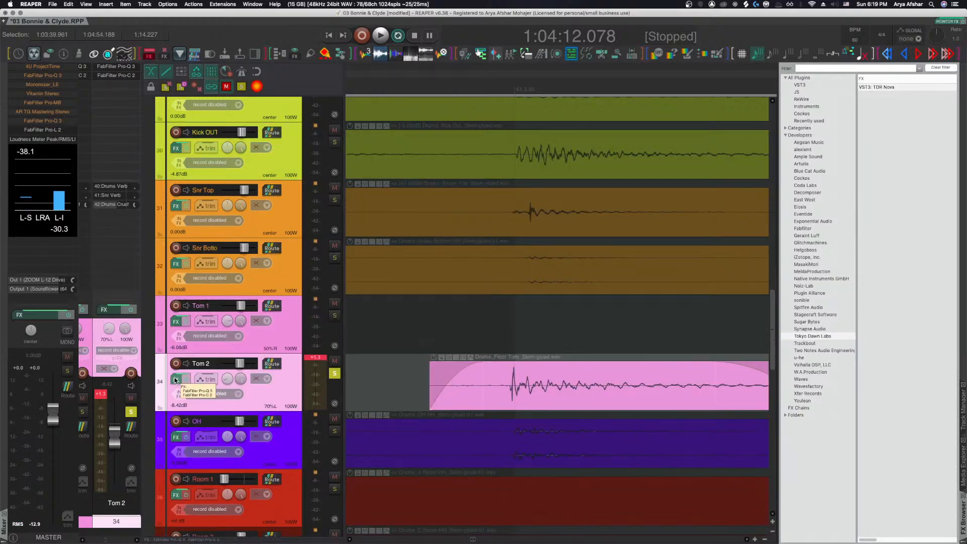
pyautogui.press('f')
pyautogui.press('space')
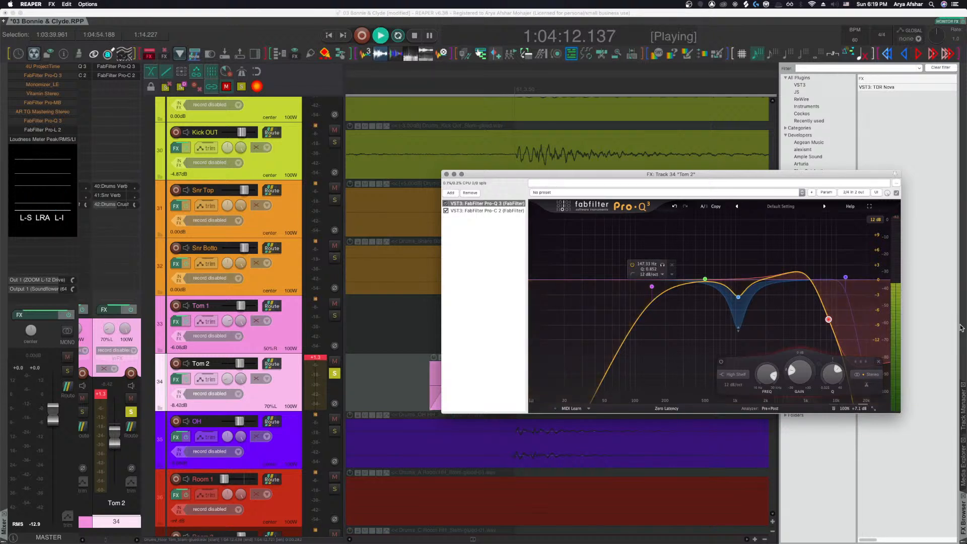
pyautogui.press('space')
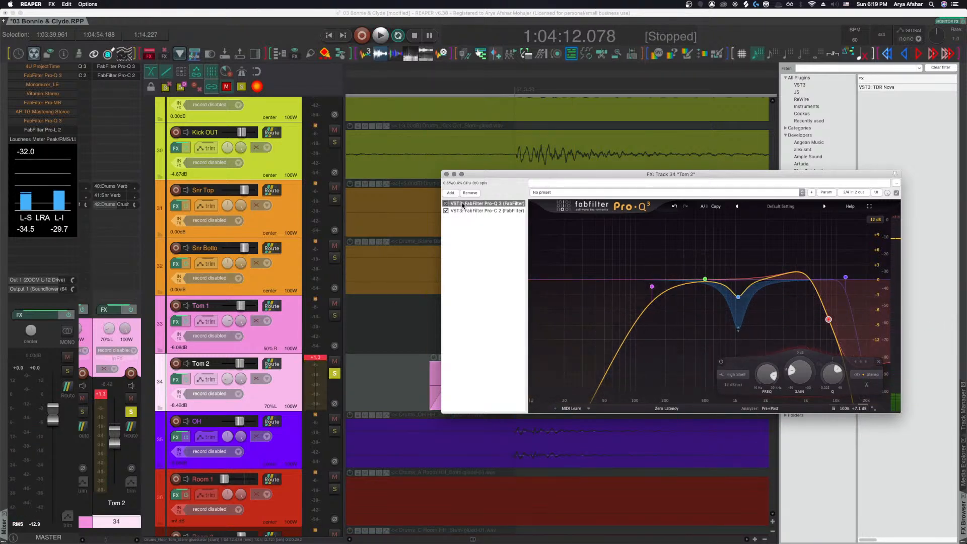
# Search all plug-ins for "spectral", move the Tom 2 FX window aside and add RX 7 Spectral De-noise to the second floor tom item.
pyautogui.click(817, 72)
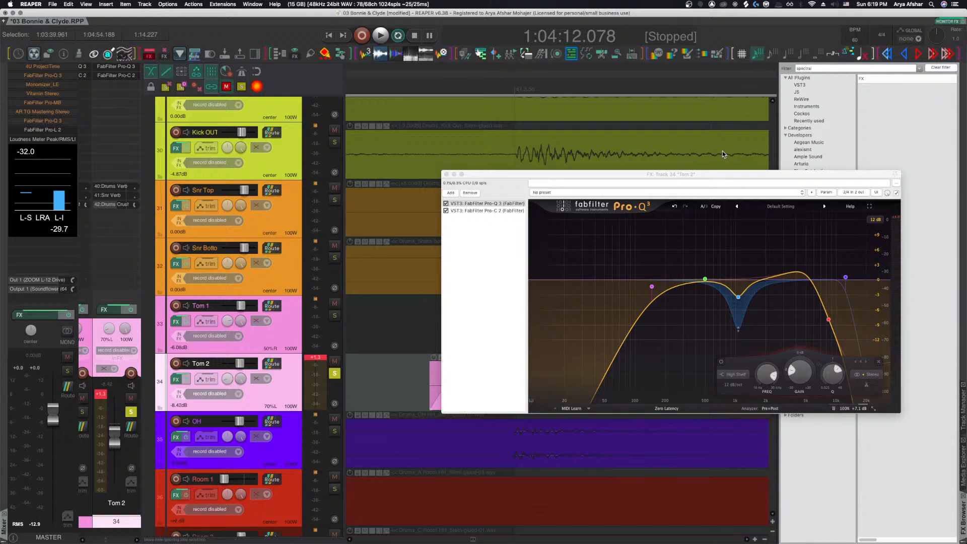
pyautogui.moveTo(713, 174); pyautogui.dragTo(418, 26)
pyautogui.click(796, 88)
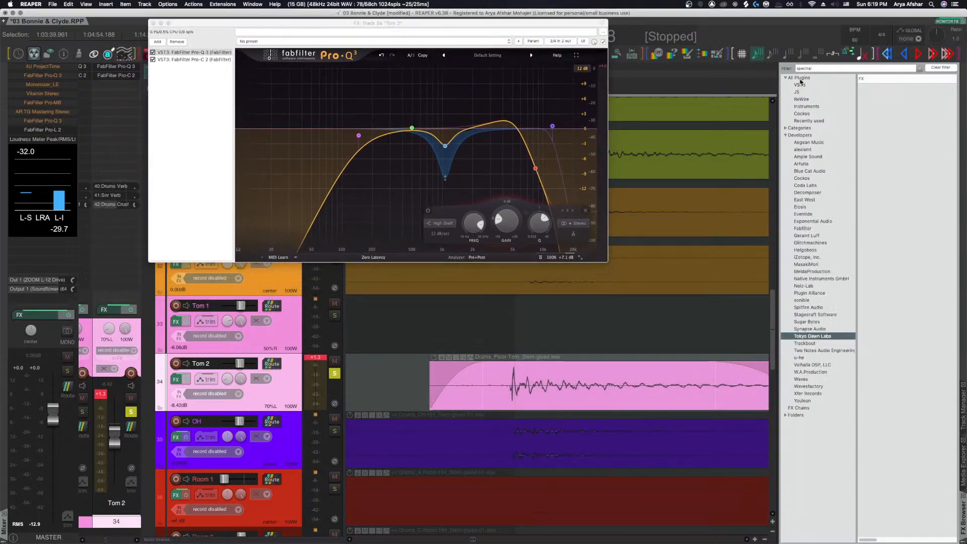
pyautogui.click(800, 78)
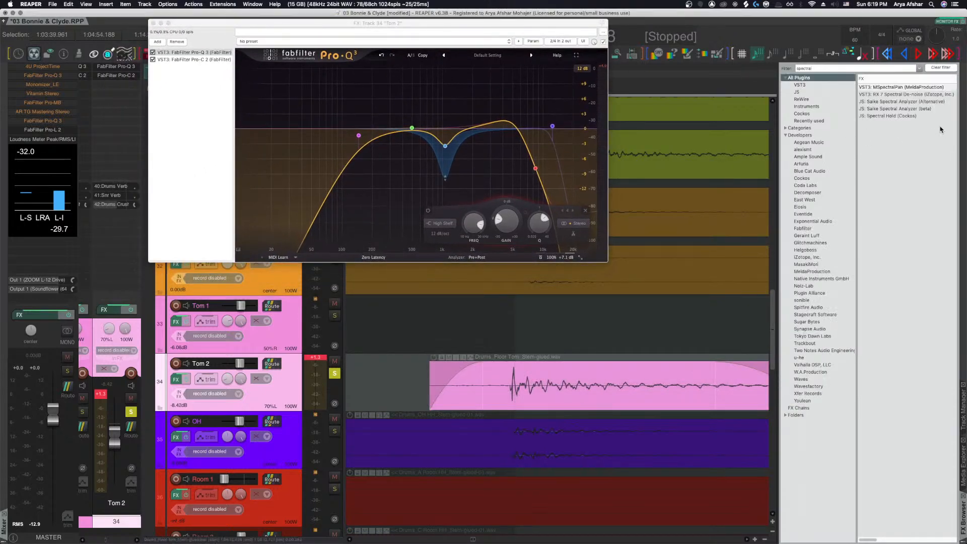
pyautogui.scroll(-10, 656, 382)
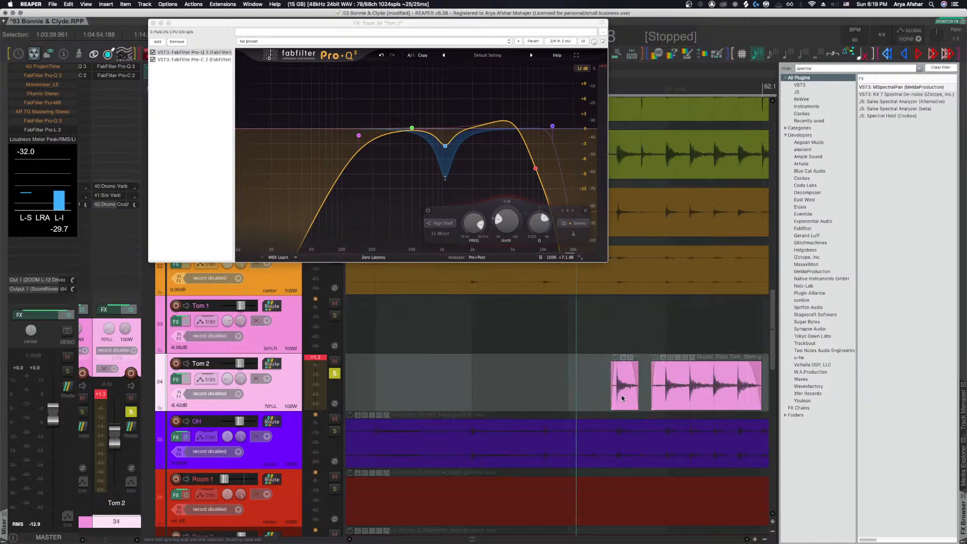
pyautogui.hscroll(5, 616, 394)
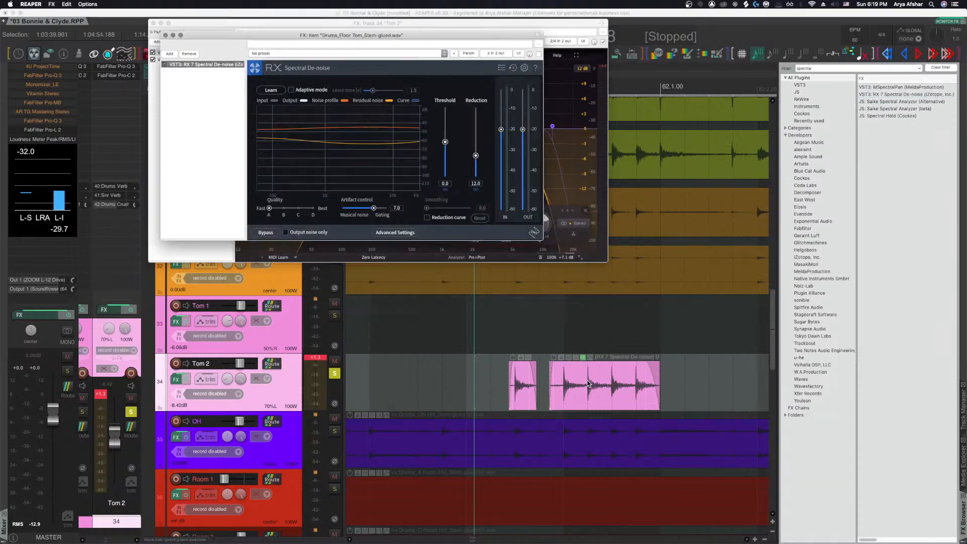
# Set the time selection to the second floor tom item and compare its playback with Spectral De-noise active and bypassed.
pyautogui.click(585, 373)
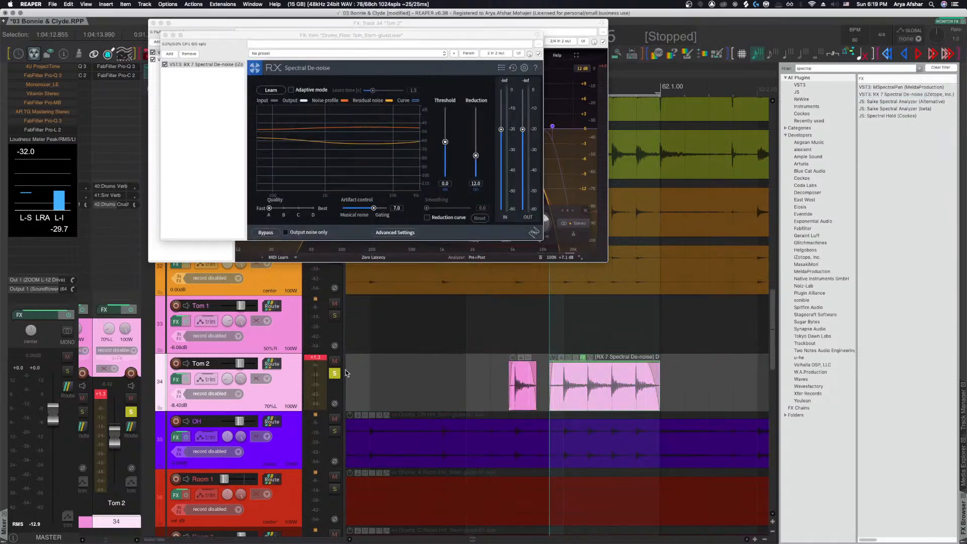
pyautogui.press('space')
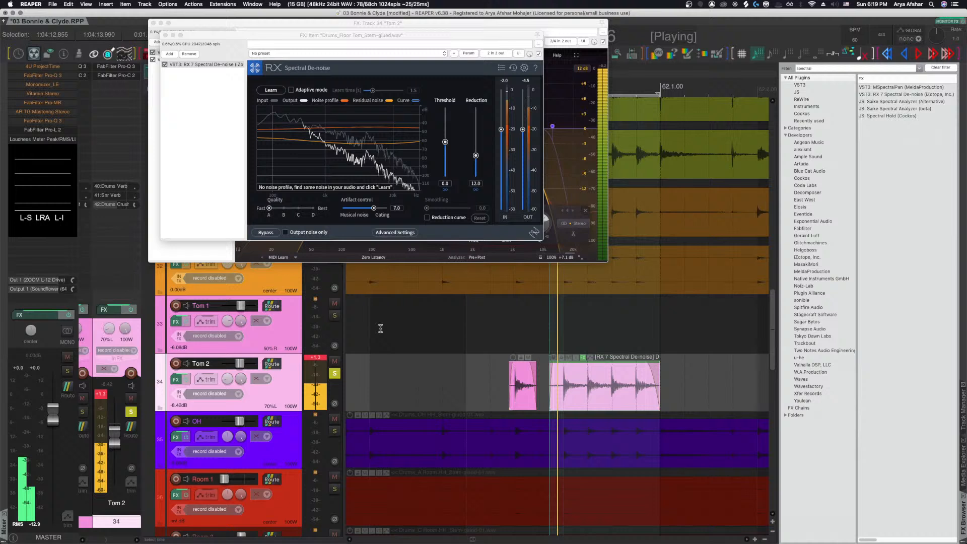
pyautogui.click(166, 65)
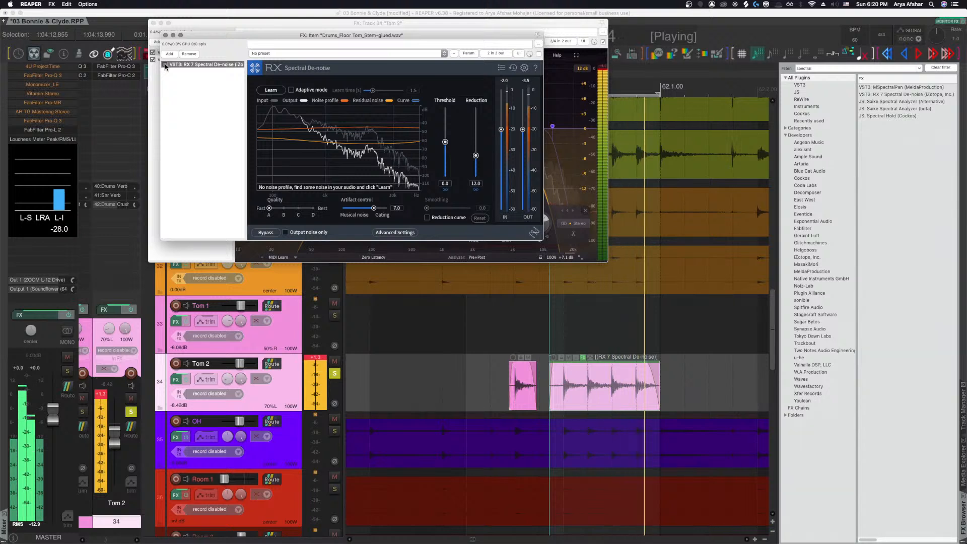
pyautogui.press('space')
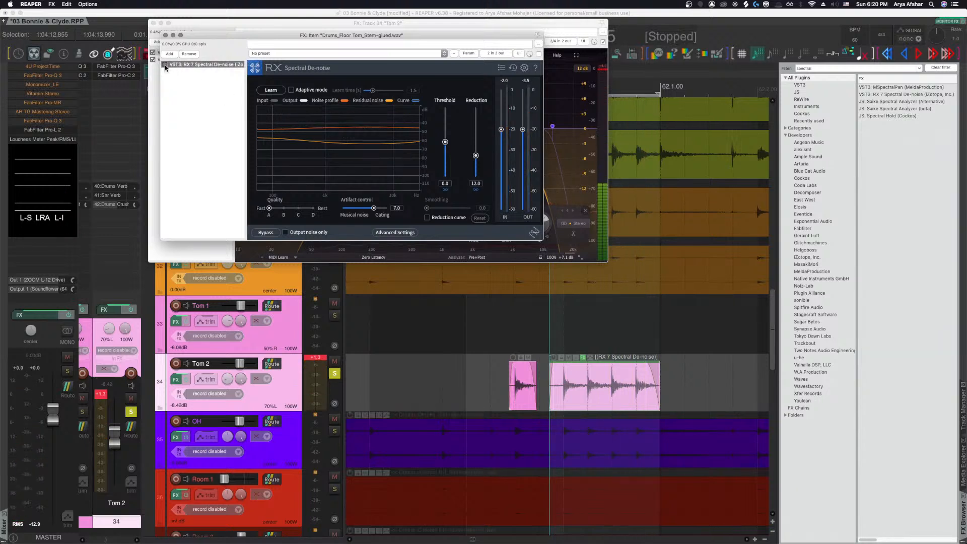
# Re-enable Spectral De-noise and have it learn a noise profile from the looping floor tom item.
pyautogui.press('space')
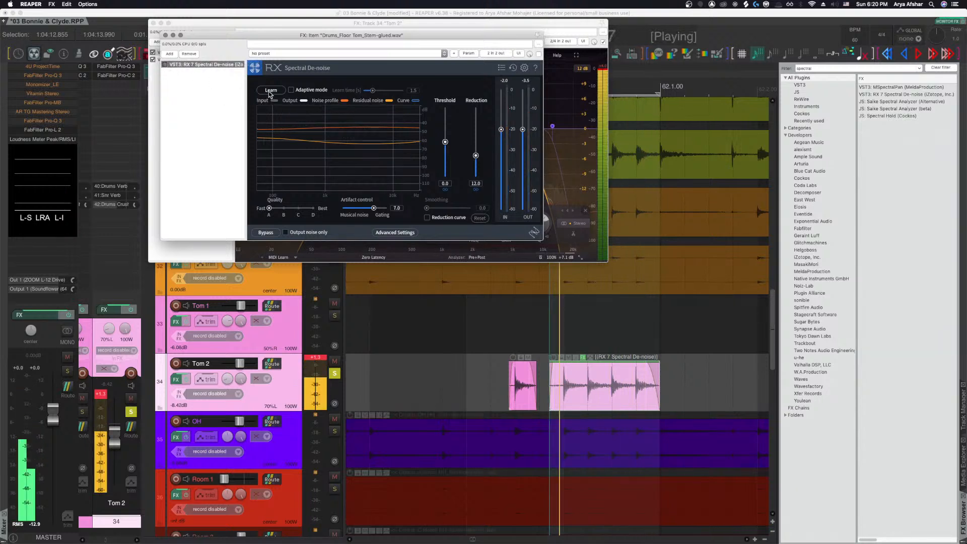
pyautogui.click(165, 64)
pyautogui.click(271, 91)
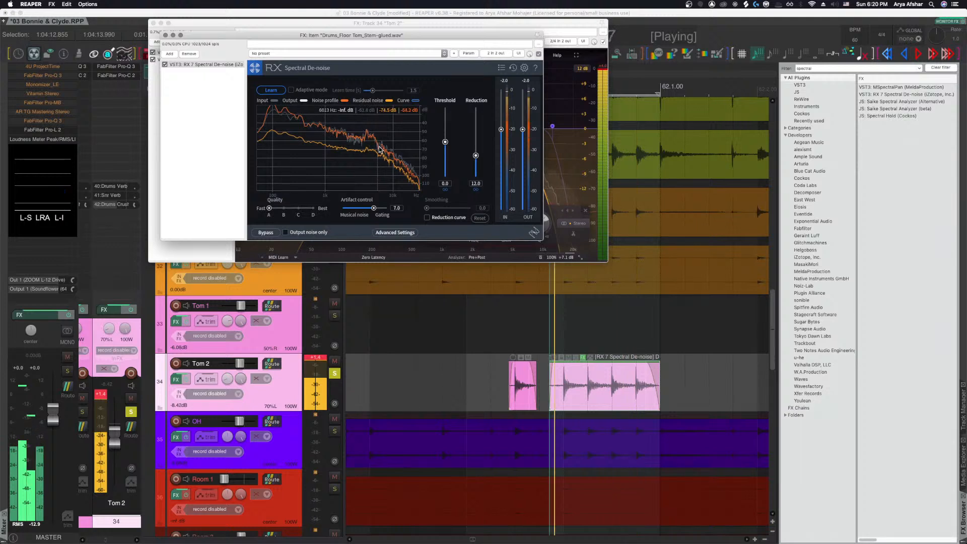
pyautogui.press('space')
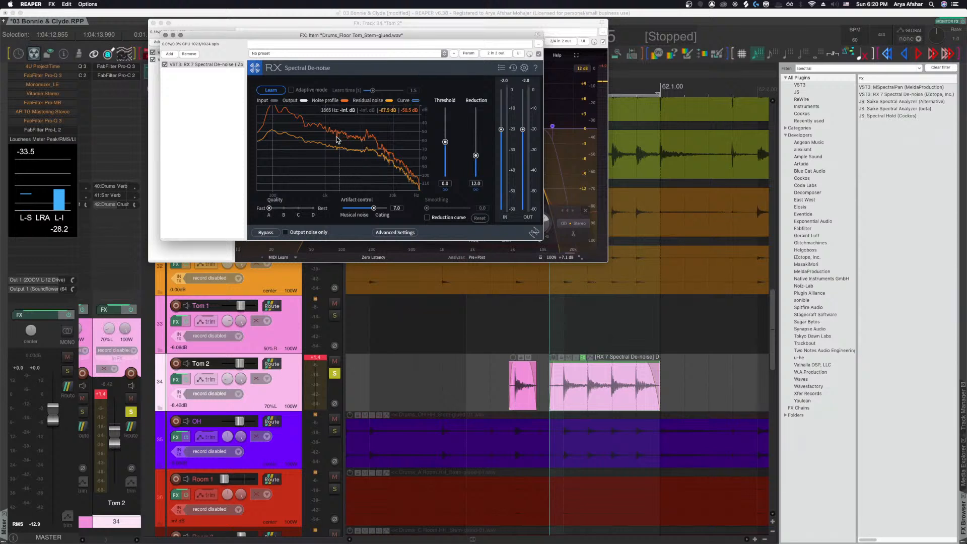
# Turn on Adaptive mode in Spectral De-noise and replay the floor tom item, comparing the result with the plug-in bypassed.
pyautogui.click(292, 90)
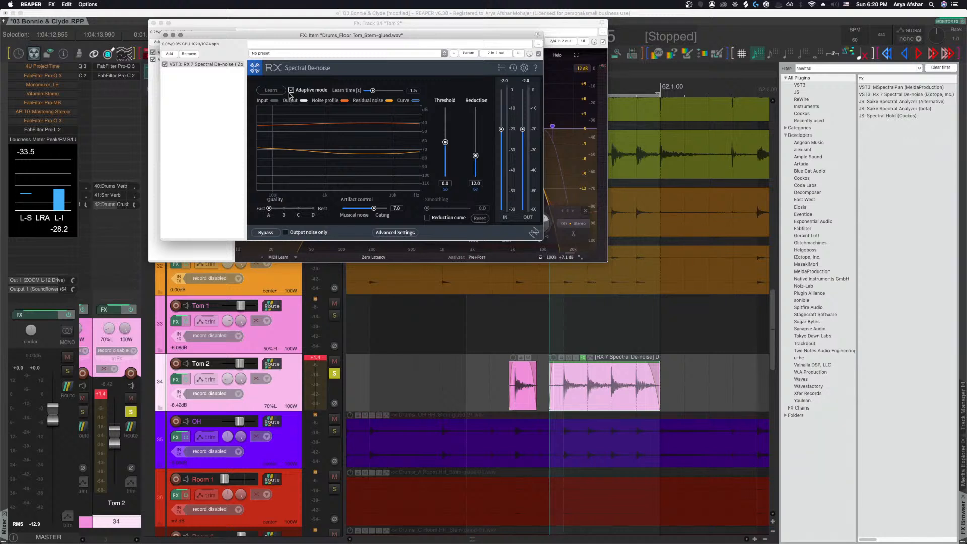
pyautogui.press('space')
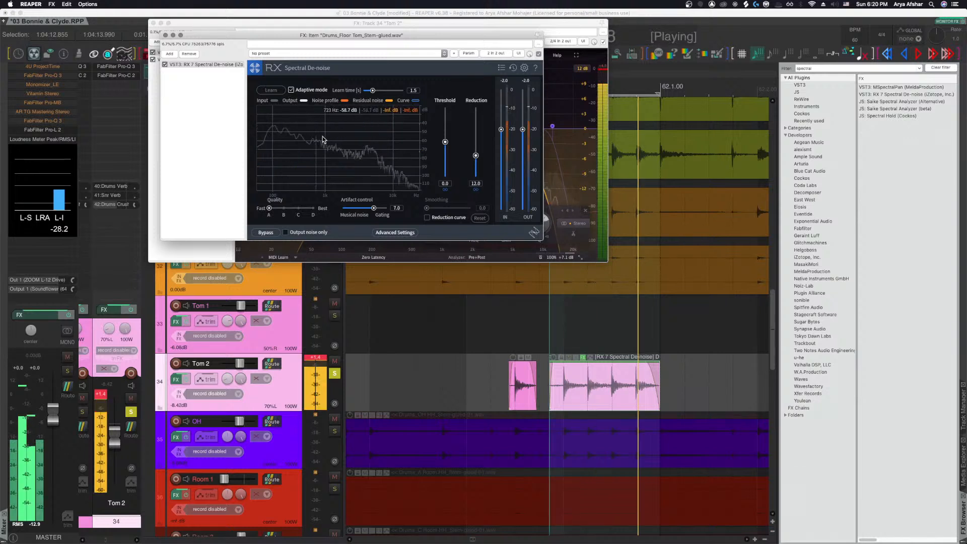
pyautogui.press('space')
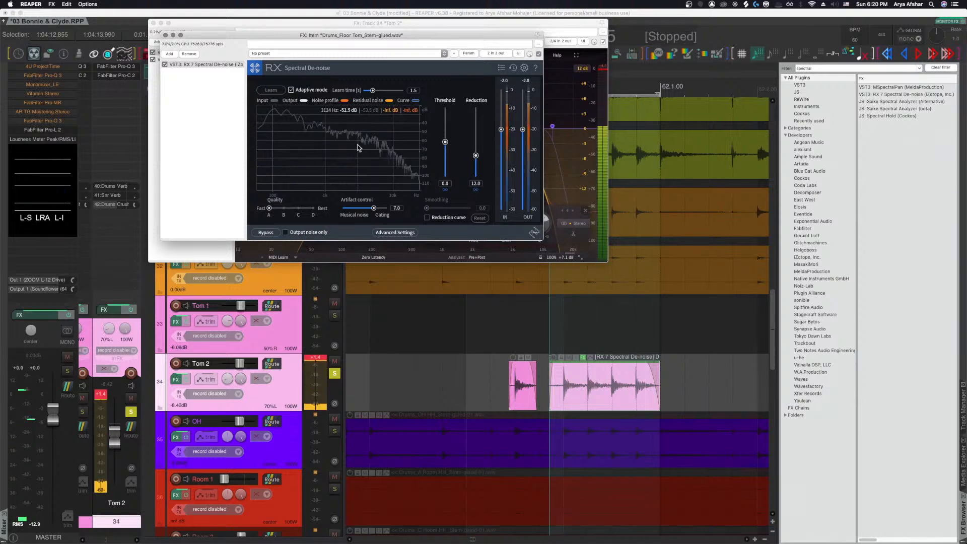
pyautogui.press('space')
pyautogui.press('space')
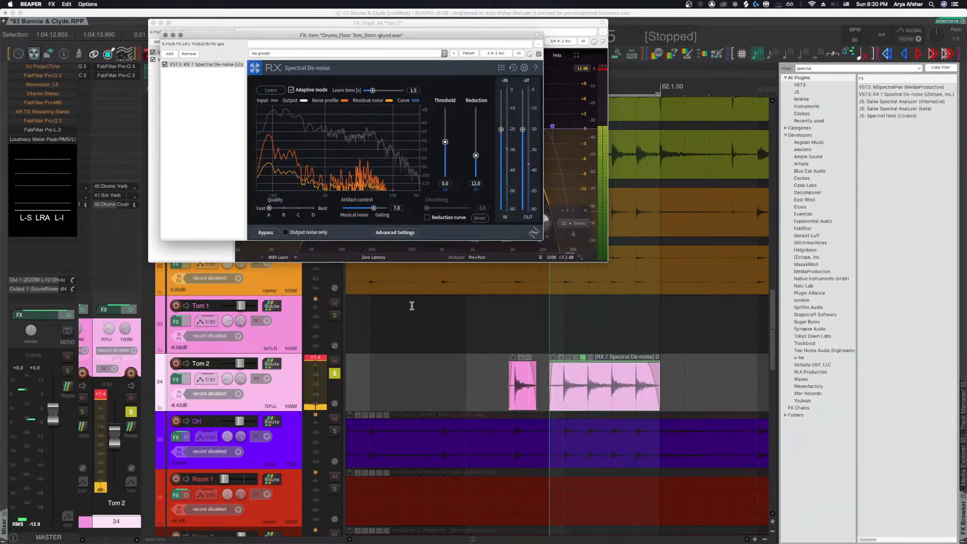
pyautogui.press('space')
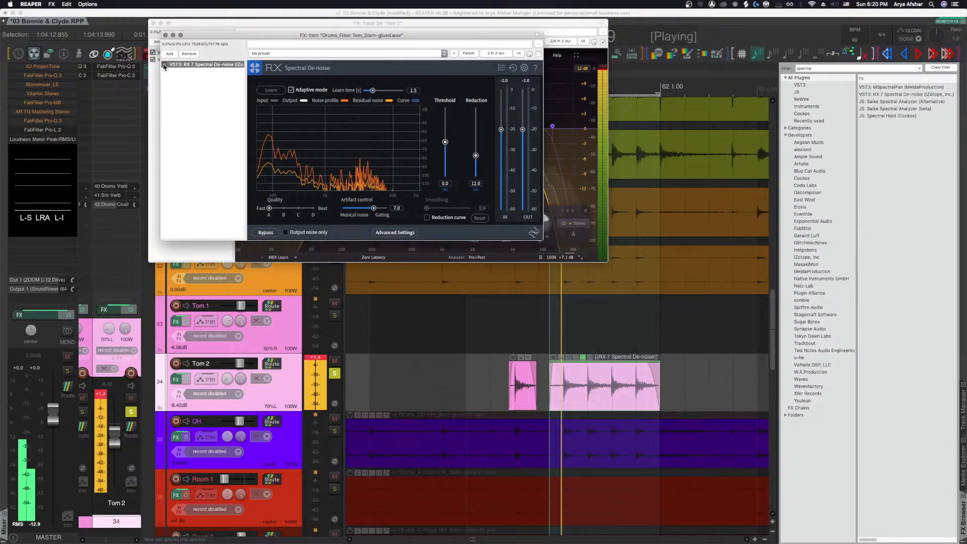
# Replay the second floor tom item, remove RX 7 Spectral De-noise from it and add WNS Mono found by searching "wns".
pyautogui.press('space')
pyautogui.press('space')
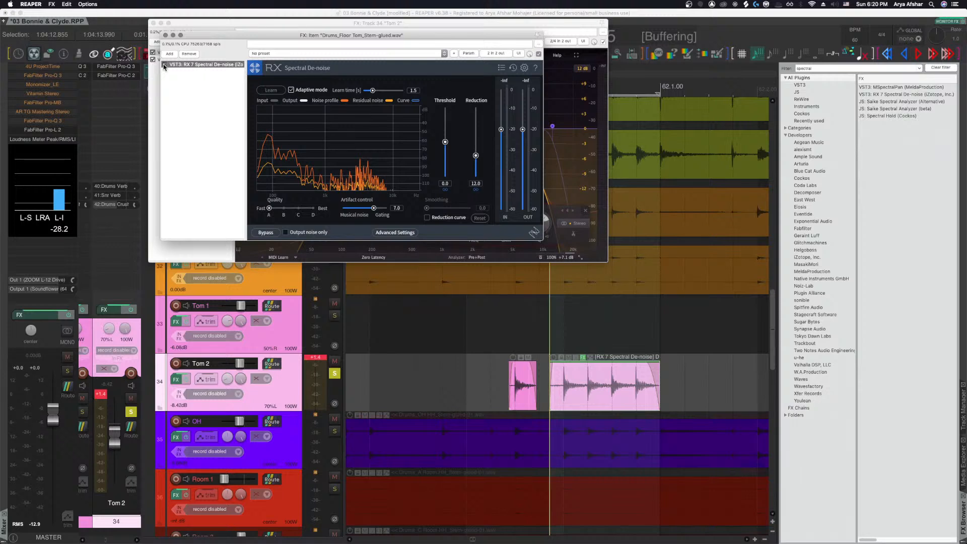
pyautogui.press('space')
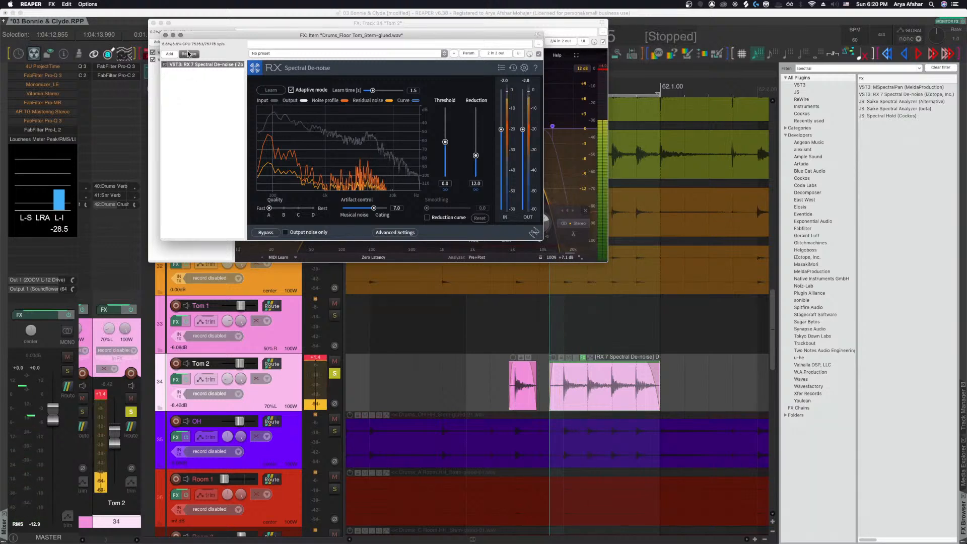
pyautogui.click(188, 54)
pyautogui.moveTo(820, 70); pyautogui.dragTo(752, 63)
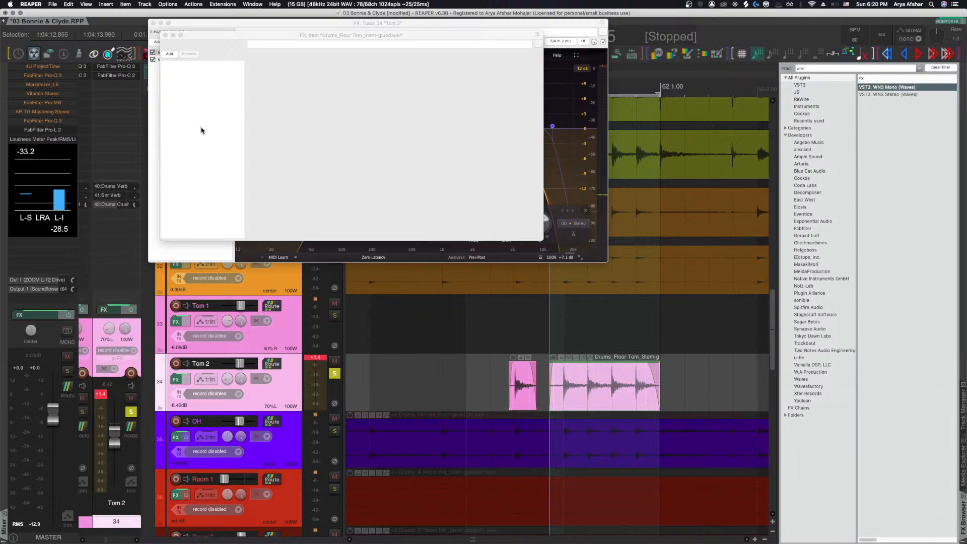
pyautogui.moveTo(201, 131); pyautogui.dragTo(206, 139)
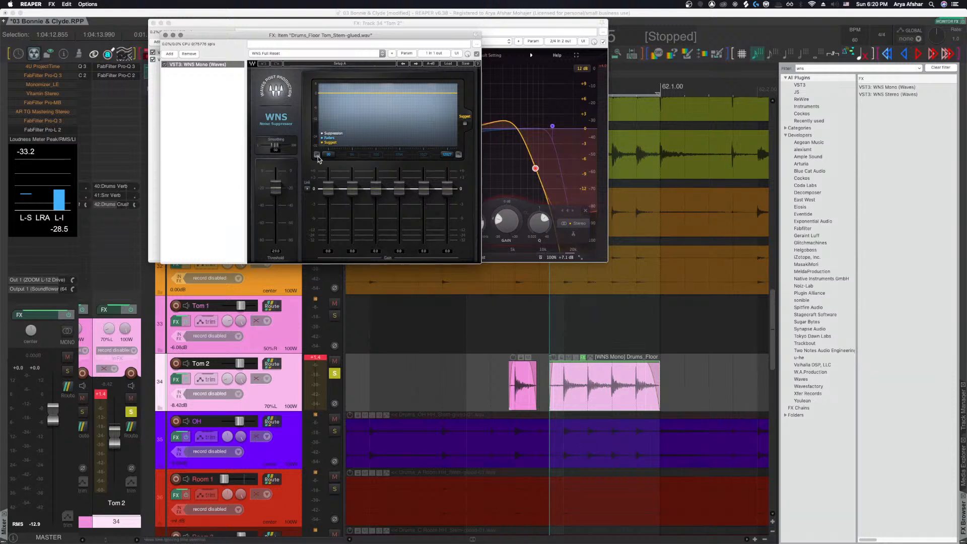
# During playback of the floor tom item, apply WNS's suggested suppression curve and lower the two highest band gains further.
pyautogui.press('space')
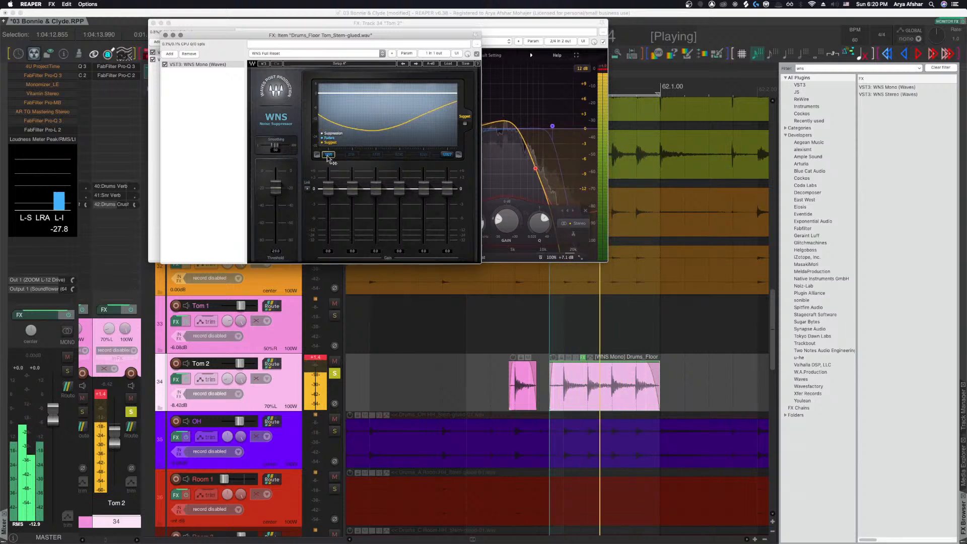
pyautogui.click(465, 123)
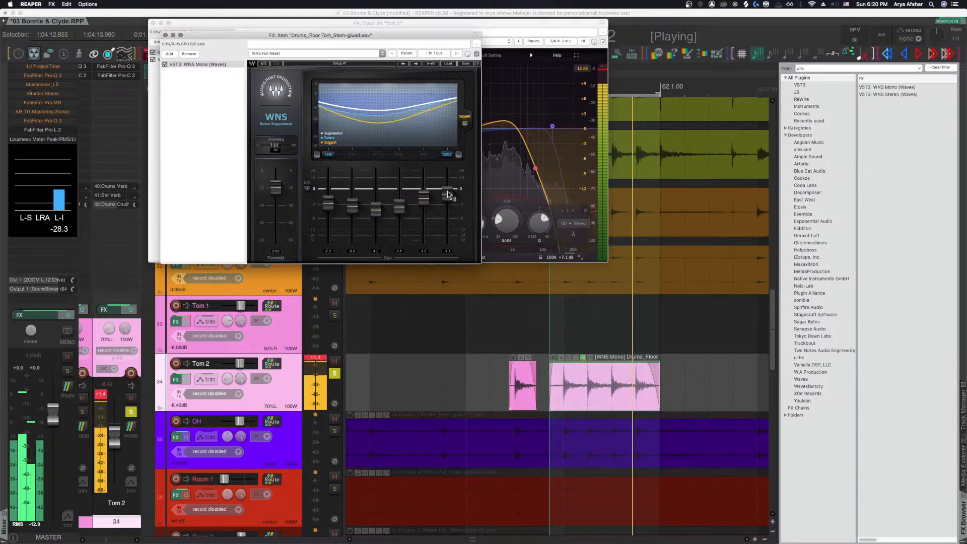
pyautogui.moveTo(448, 194); pyautogui.dragTo(424, 204)
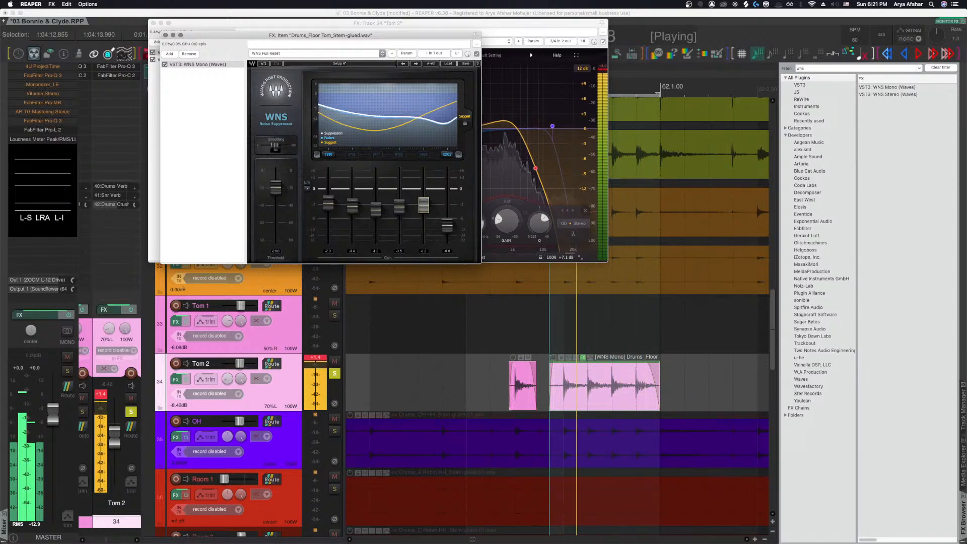
# Compare the looping floor tom item with WNS Mono bypassed and active.
pyautogui.click(165, 65)
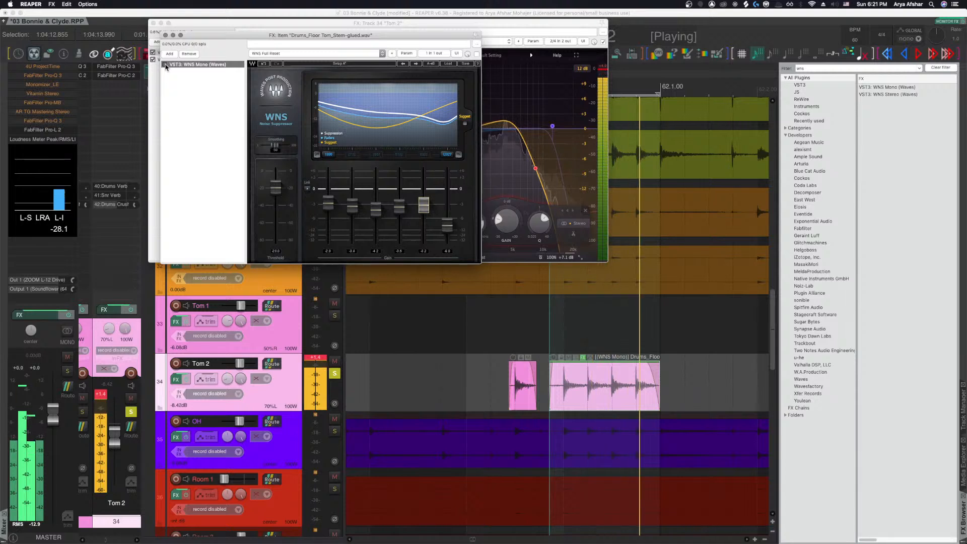
pyautogui.click(164, 65)
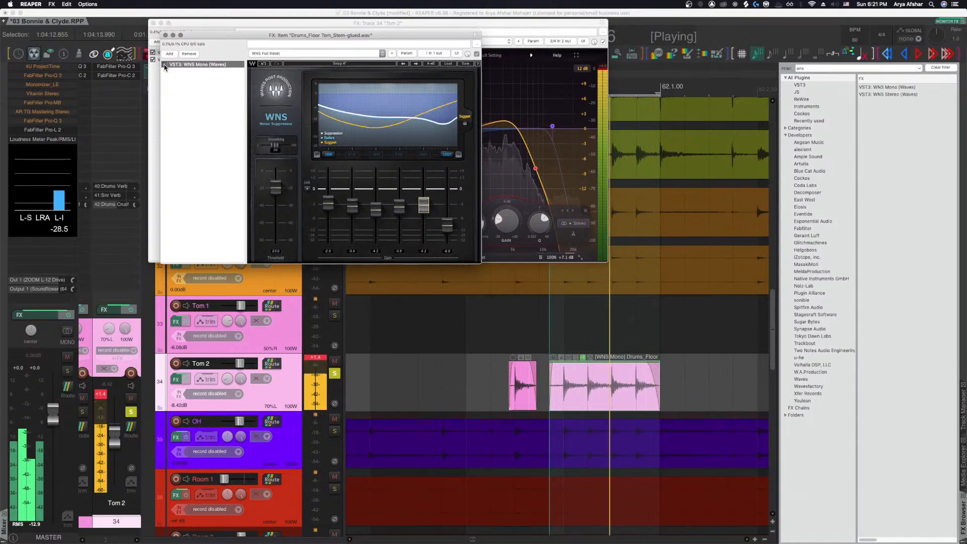
pyautogui.press('space')
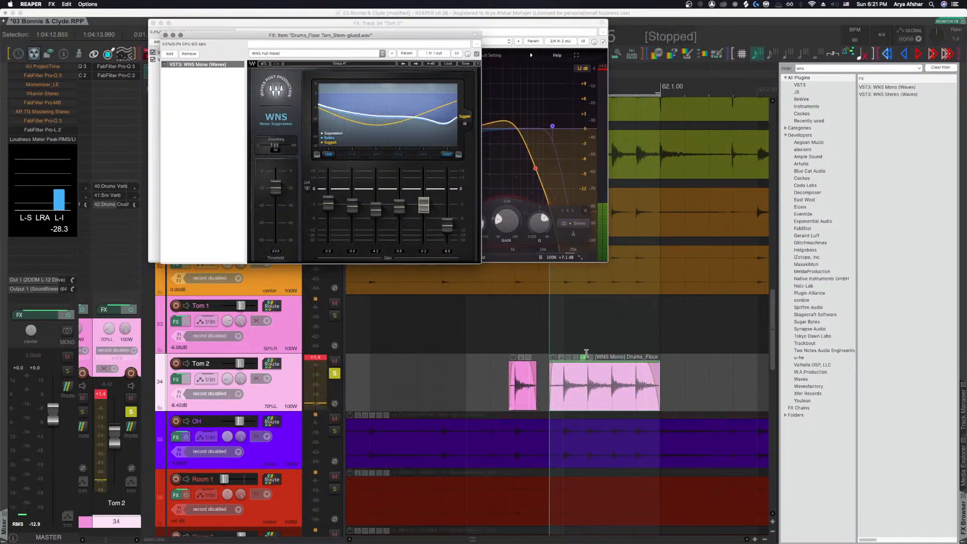
# Copy the adjusted WNS Mono to the shorter floor tom item just before it and close that item's new FX window.
pyautogui.moveTo(584, 358); pyautogui.dragTo(527, 381)
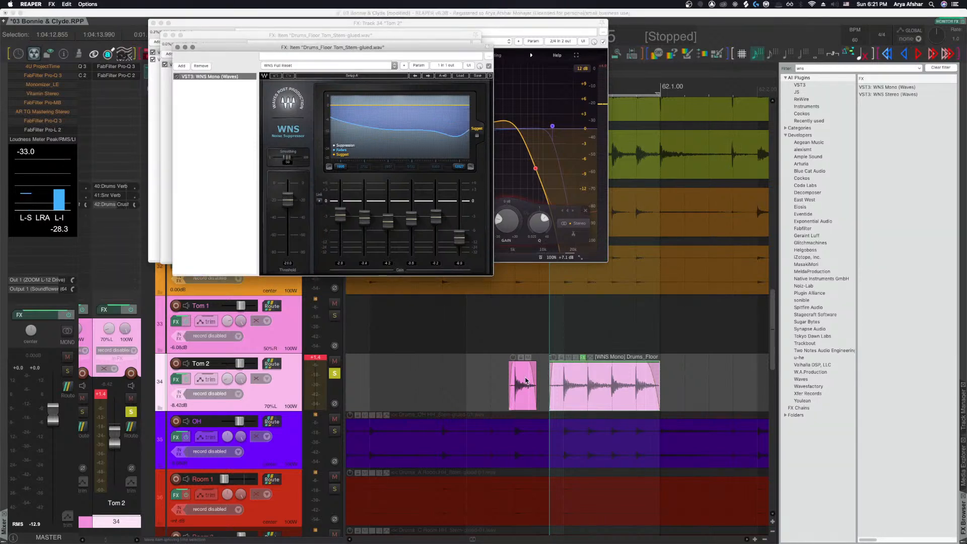
pyautogui.scroll(-3, 528, 381)
pyautogui.moveTo(587, 395); pyautogui.dragTo(483, 358)
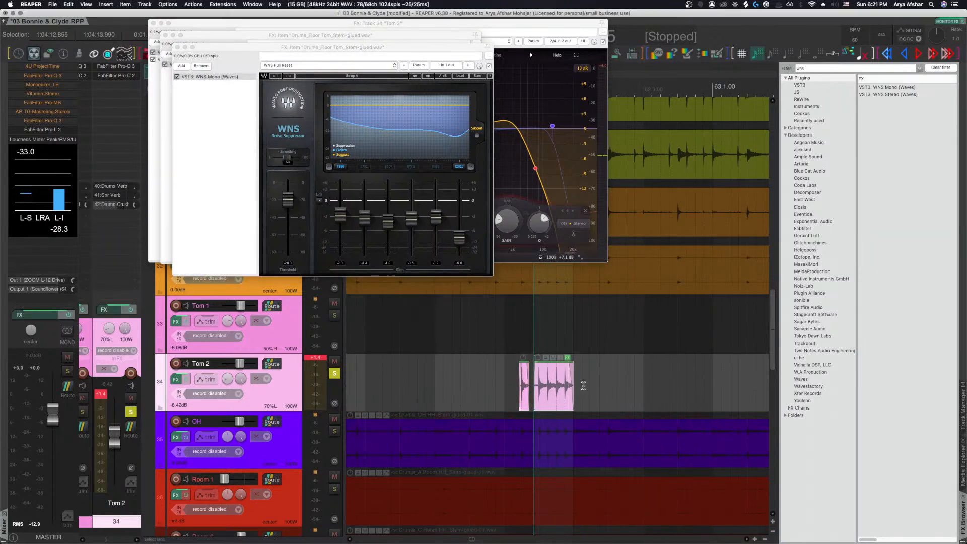
pyautogui.click(177, 47)
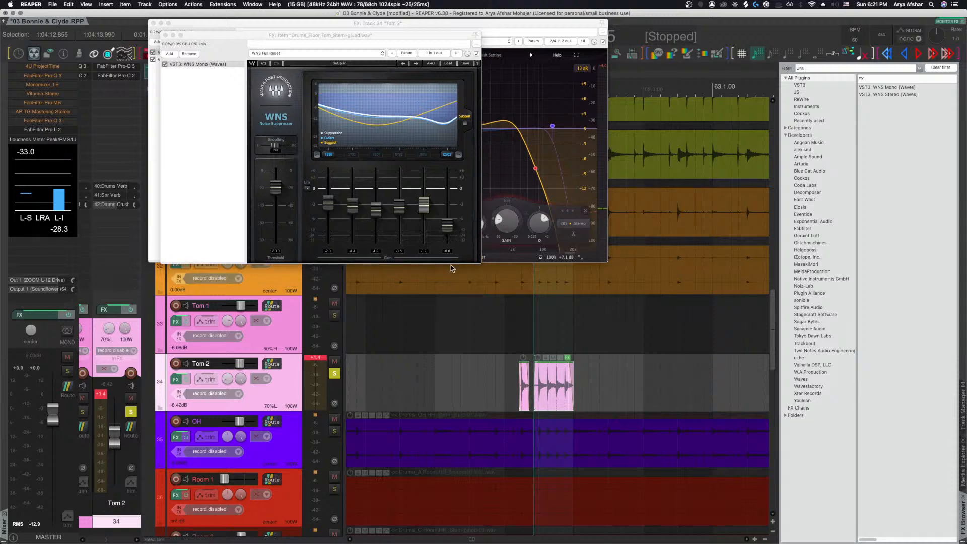
# Play the floor tom item just before bar 58 and copy the adjusted WNS Mono onto it.
pyautogui.click(178, 66)
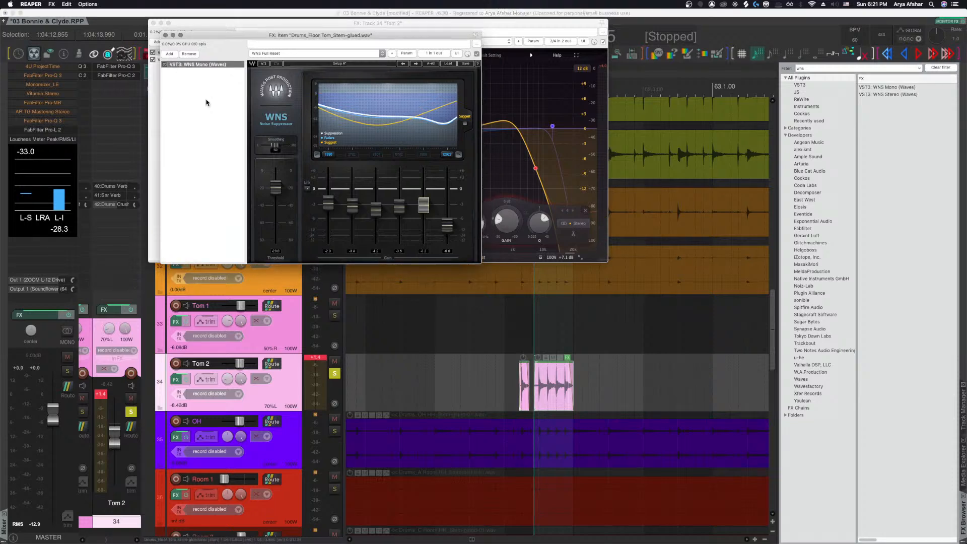
pyautogui.hscroll(-5, 518, 360)
pyautogui.scroll(-7, 523, 362)
pyautogui.scroll(7, 476, 381)
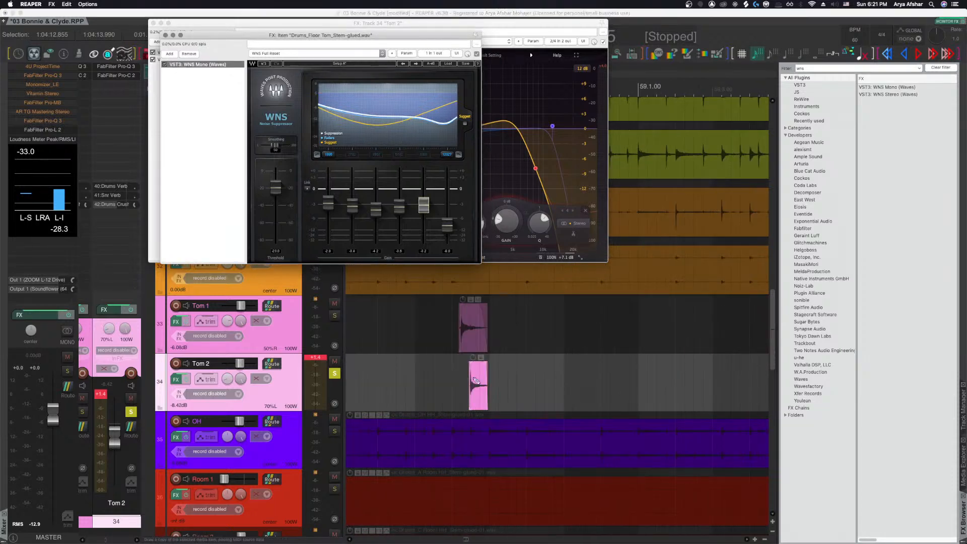
pyautogui.scroll(3, 476, 381)
pyautogui.click(443, 368)
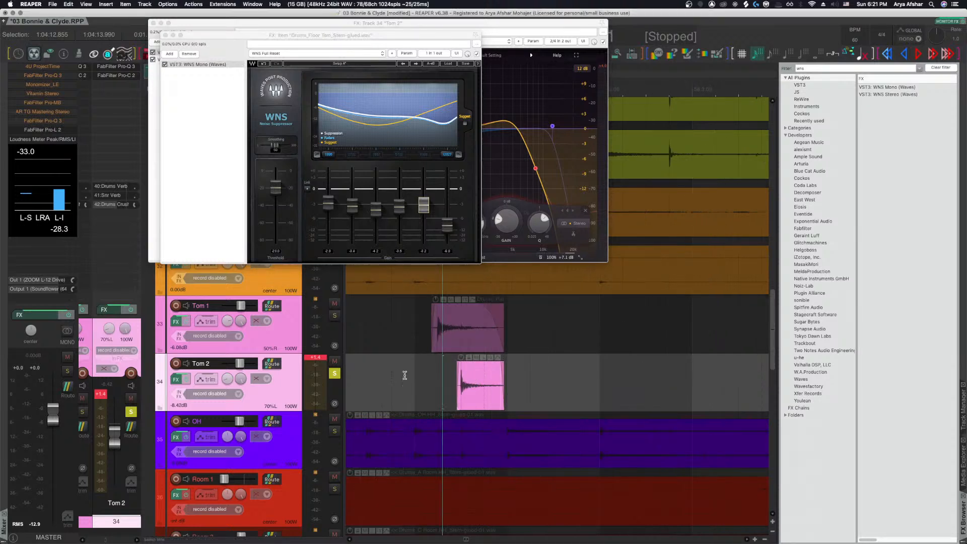
pyautogui.press('space')
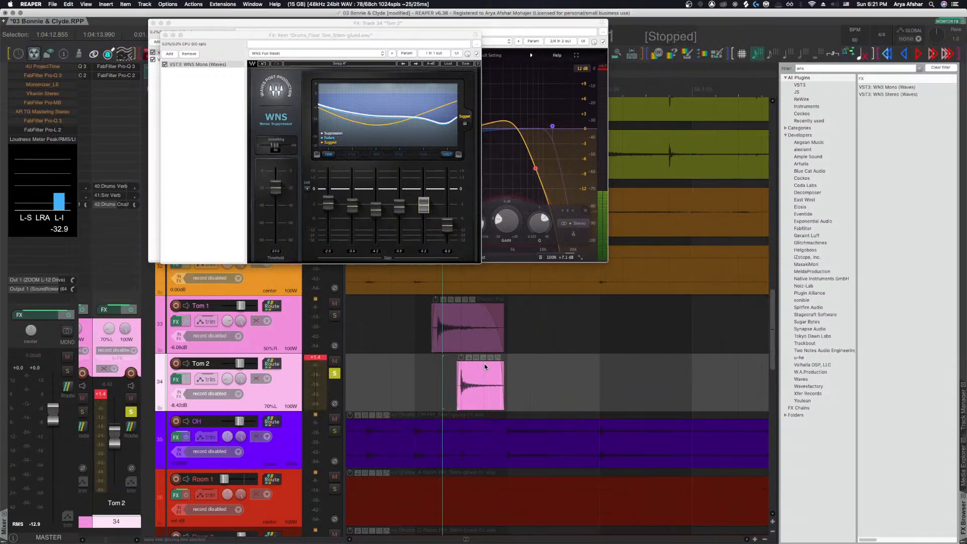
pyautogui.click(181, 67)
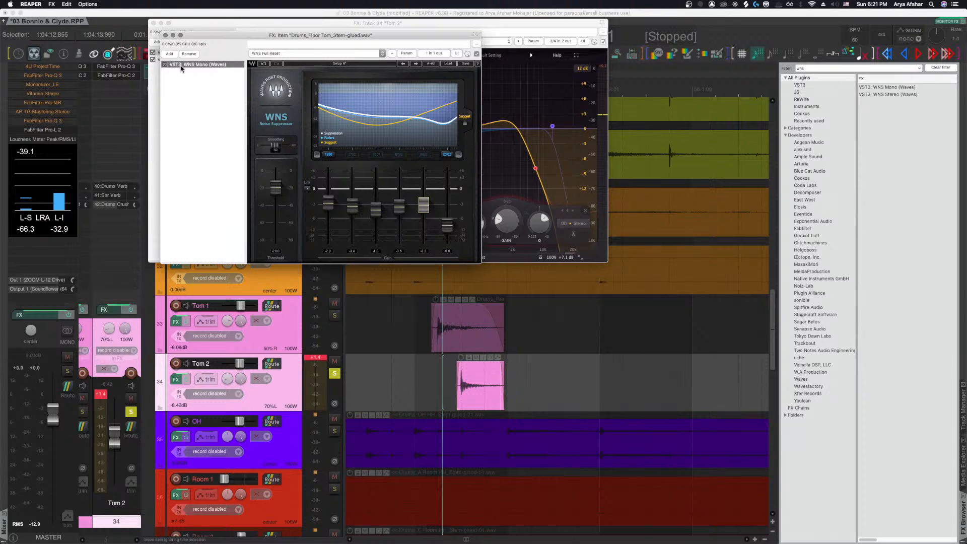
pyautogui.click(490, 358)
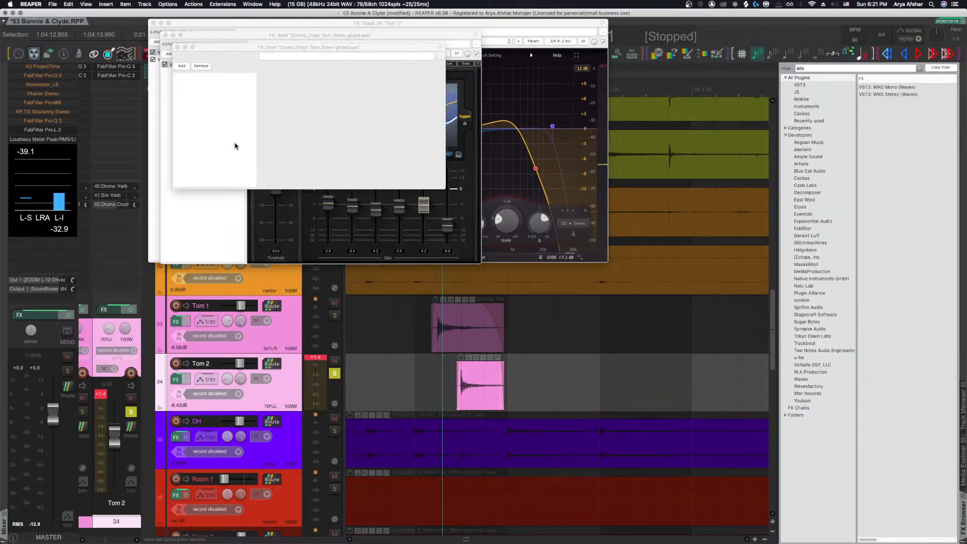
pyautogui.hscroll(-10, 511, 441)
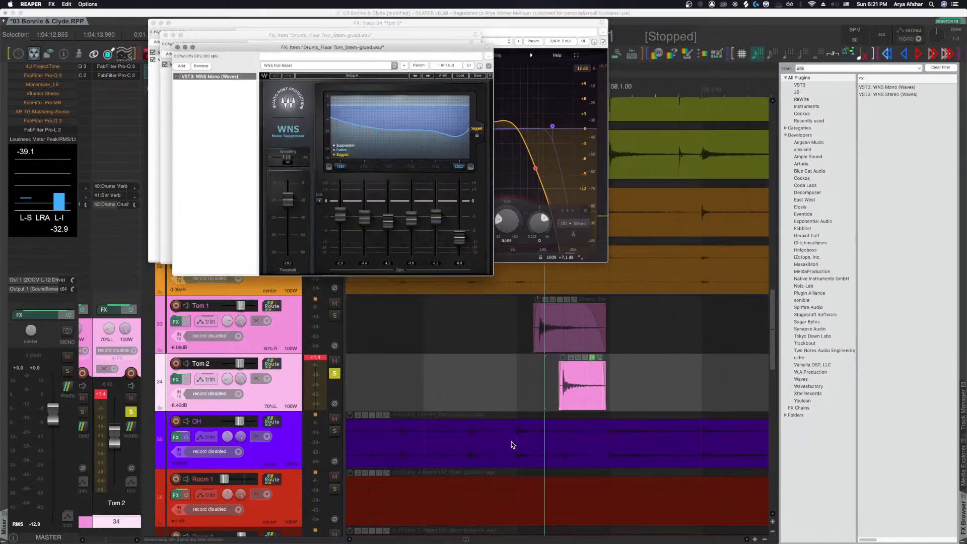
# Audition the earlier floor tom item just before bar 54.
pyautogui.hscroll(-10, 511, 439)
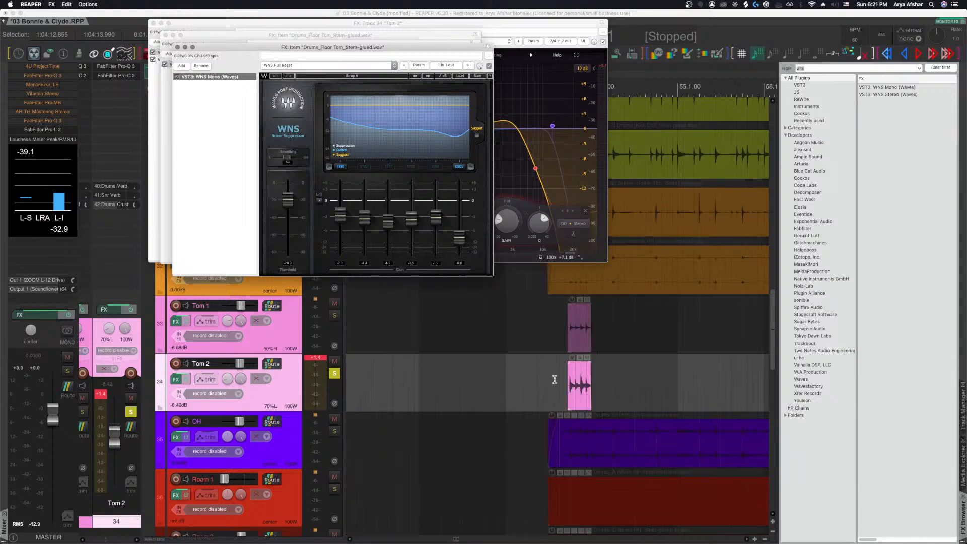
pyautogui.click(559, 376)
pyautogui.press('space')
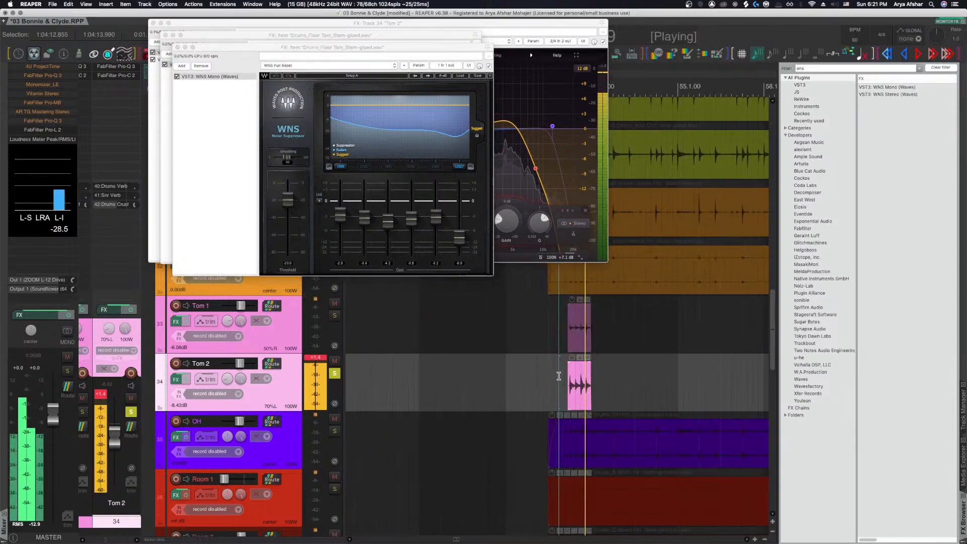
pyautogui.press('space')
# Play the floor tom item just before bar 66 and trim its end slightly shorter.
pyautogui.hscroll(15, 559, 380)
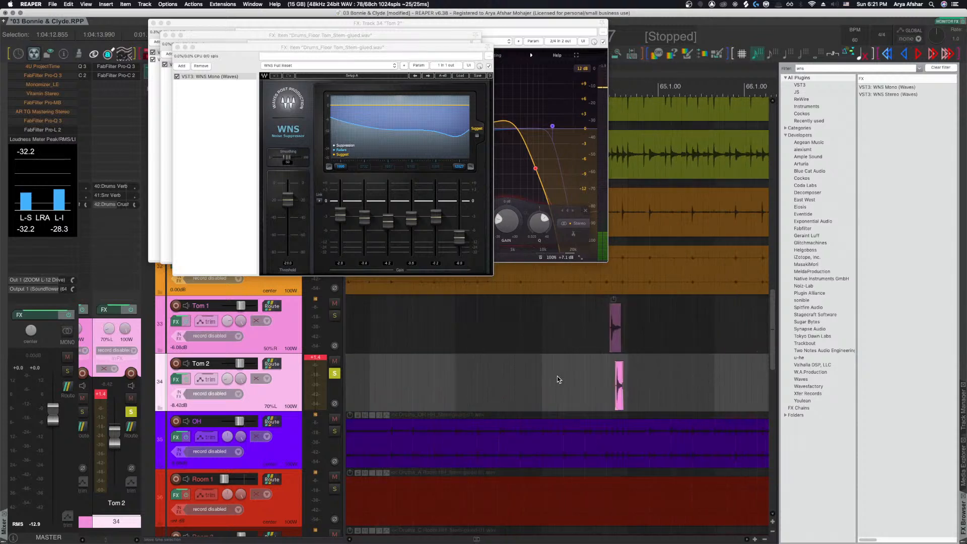
pyautogui.press('space')
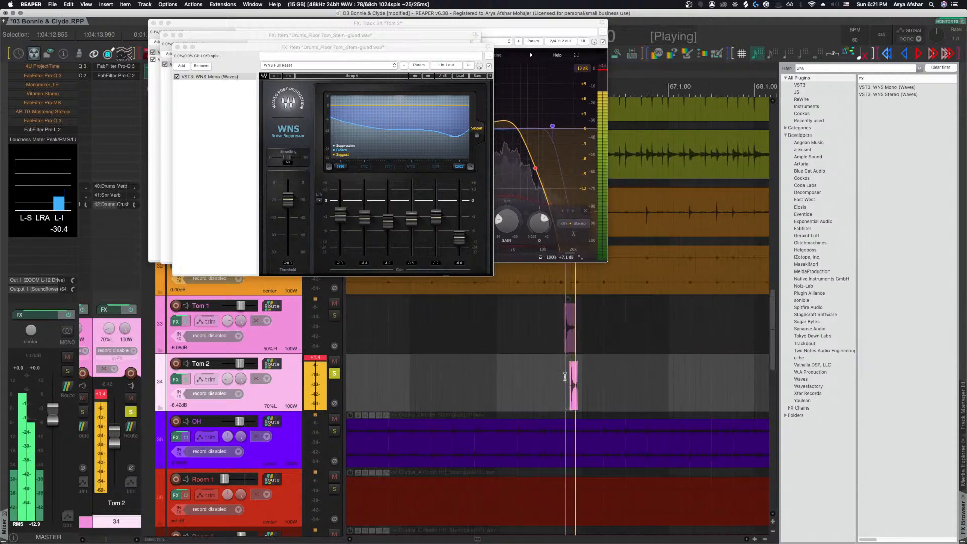
pyautogui.press('space')
pyautogui.scroll(6, 574, 379)
pyautogui.press('space')
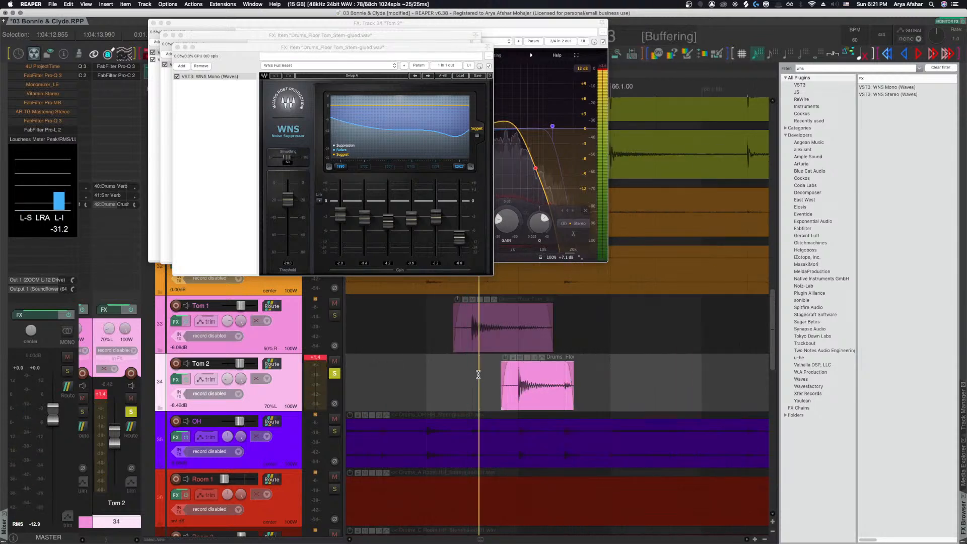
pyautogui.press('space')
pyautogui.moveTo(571, 401); pyautogui.dragTo(561, 401)
pyautogui.press('space')
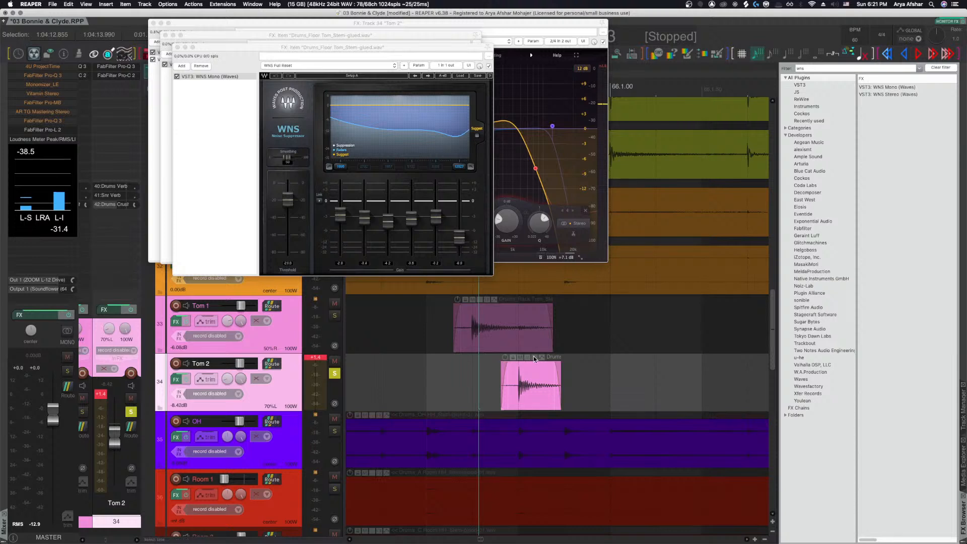
# Open the FX chain of the floor tom item before bar 66 and paste the adjusted WNS Mono into it.
pyautogui.hotkey('shift', 'e')
pyautogui.moveTo(228, 60); pyautogui.dragTo(519, 130)
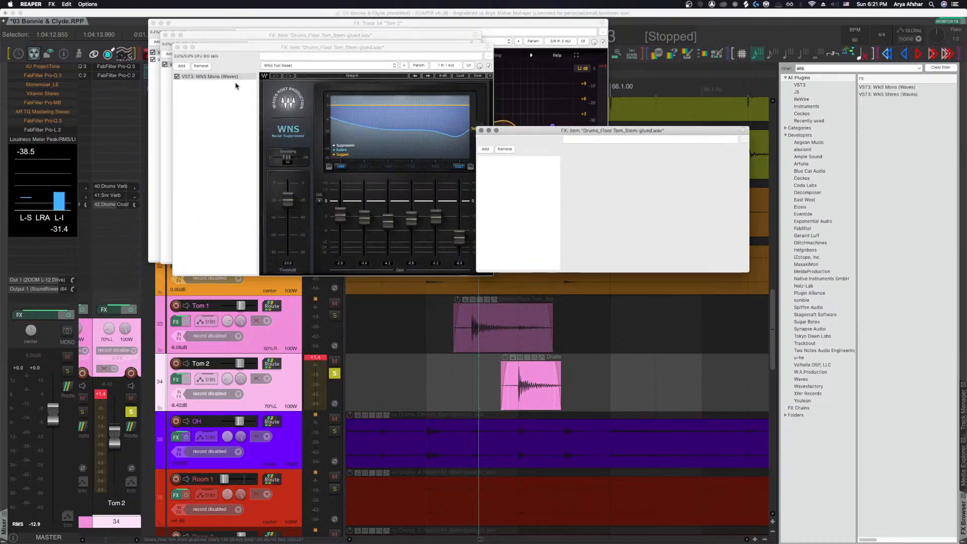
pyautogui.click(210, 76)
pyautogui.click(519, 211)
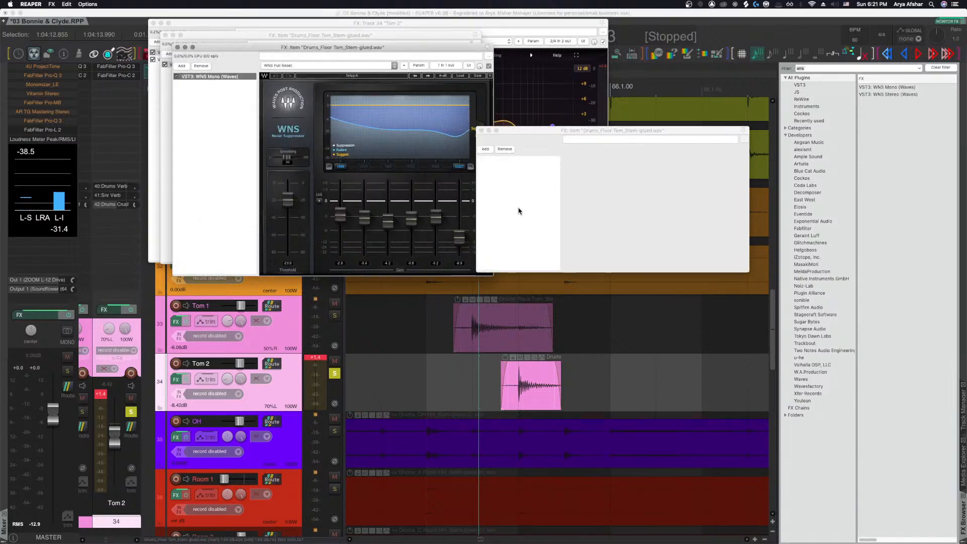
pyautogui.press('super+v')
# Check for further floor tom items, then trim the start of the item before bar 66 closer to its hit.
pyautogui.hscroll(8, 474, 441)
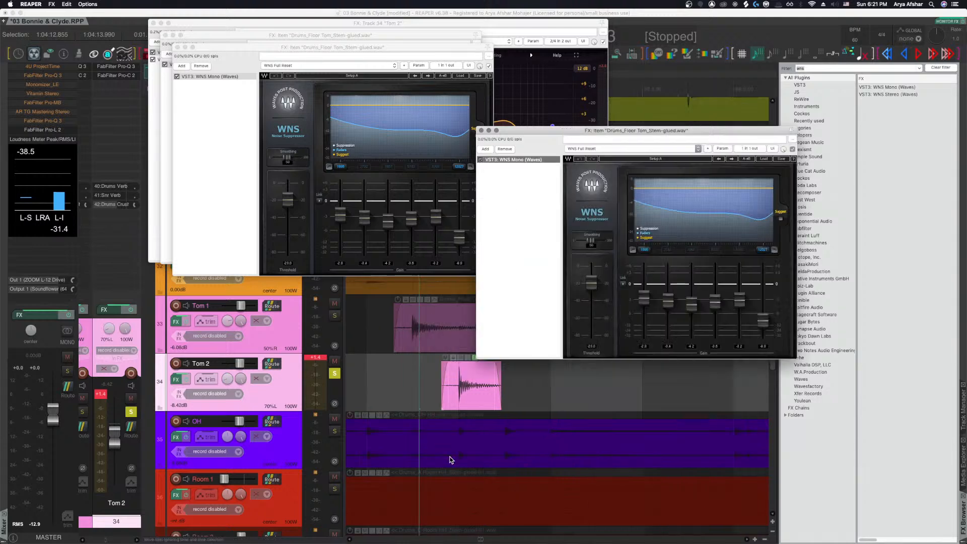
pyautogui.hscroll(10, 442, 442)
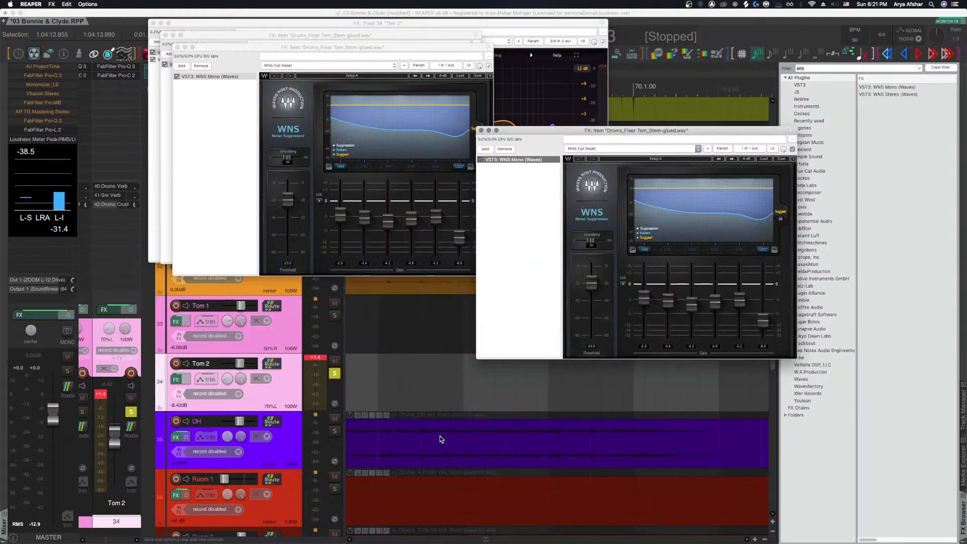
pyautogui.hscroll(-12, 414, 383)
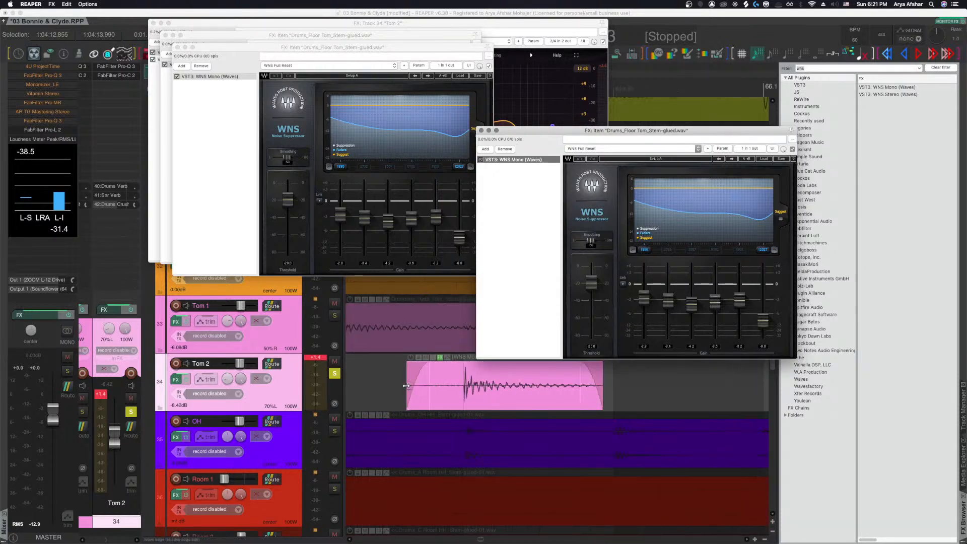
pyautogui.moveTo(407, 386); pyautogui.dragTo(446, 402)
pyautogui.scroll(-5, 447, 402)
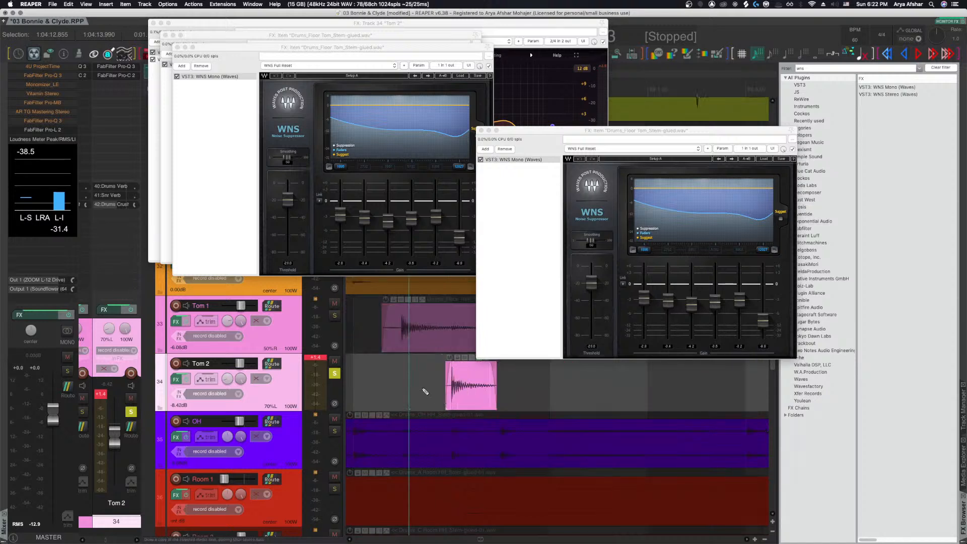
# Unsolo the Tom 2 track and close all open item and track FX windows.
pyautogui.click(335, 374)
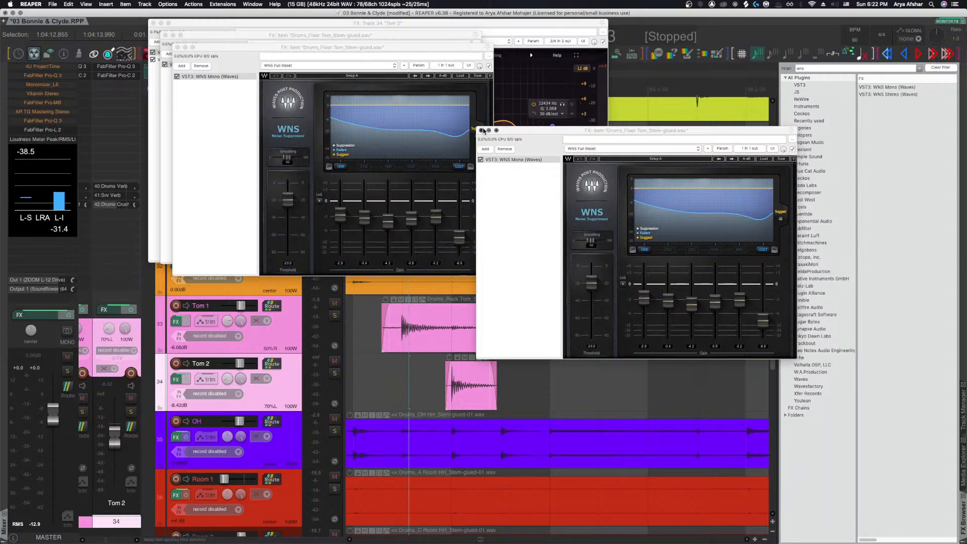
pyautogui.click(482, 131)
pyautogui.click(177, 48)
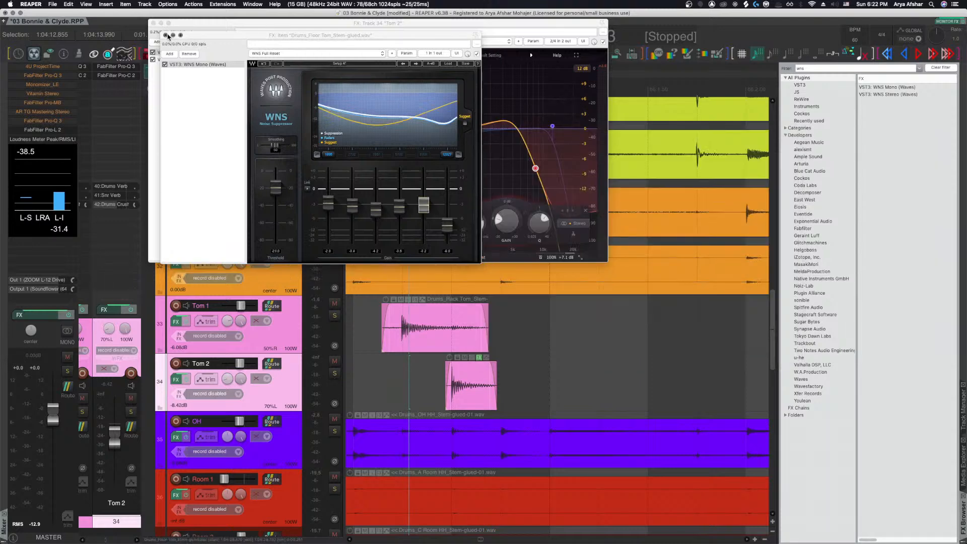
pyautogui.click(165, 35)
pyautogui.click(162, 23)
pyautogui.scroll(-6, 464, 403)
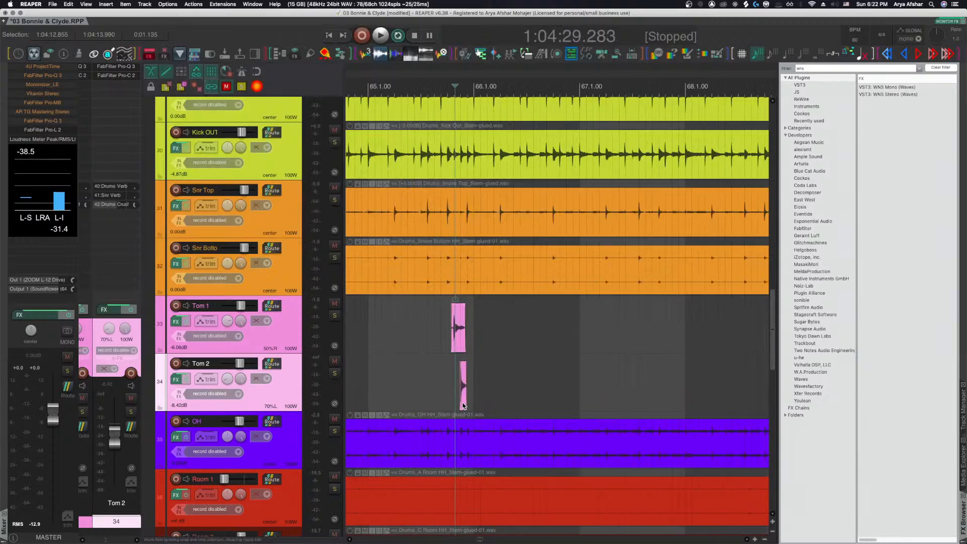
# Select all items on the Tom 2 track and consolidate them into new audio files.
pyautogui.scroll(-3, 463, 405)
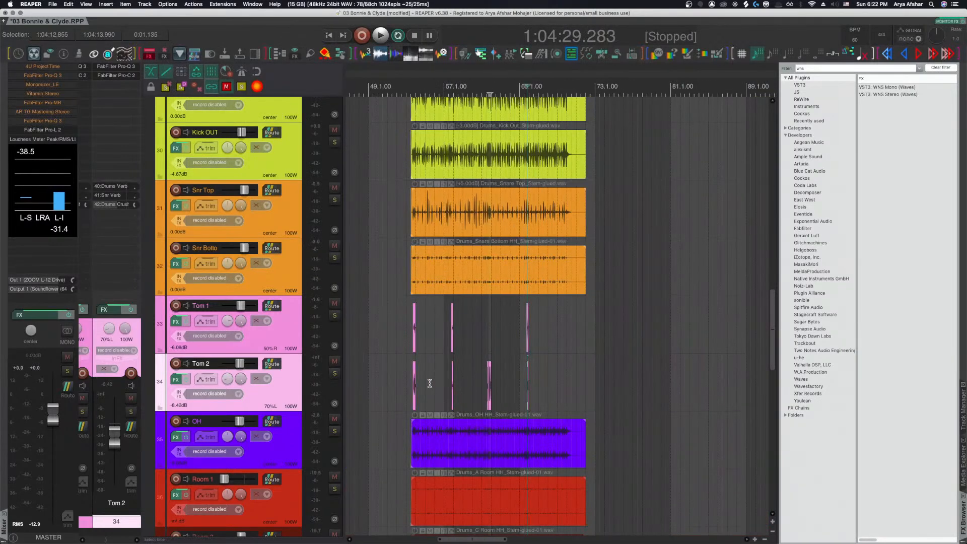
pyautogui.moveTo(495, 383); pyautogui.dragTo(591, 391)
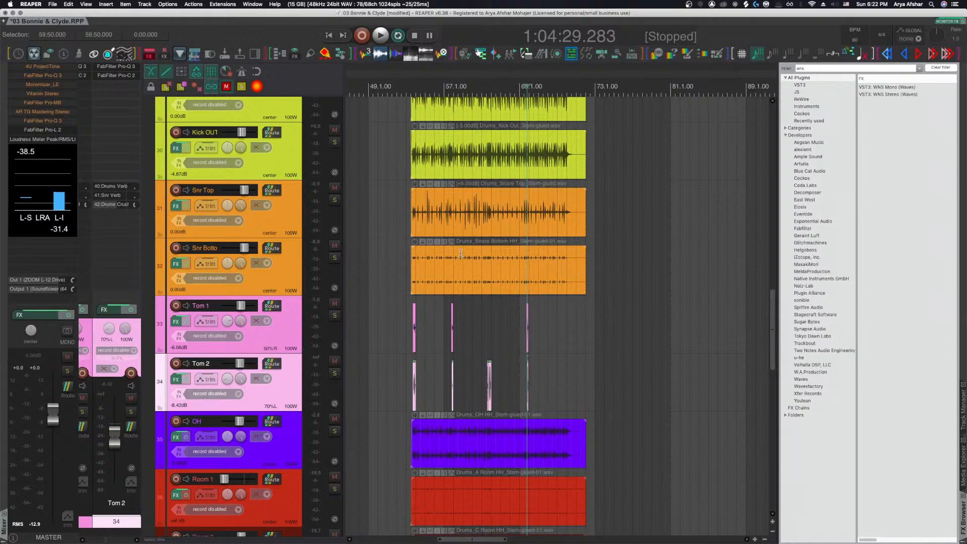
pyautogui.click(312, 54)
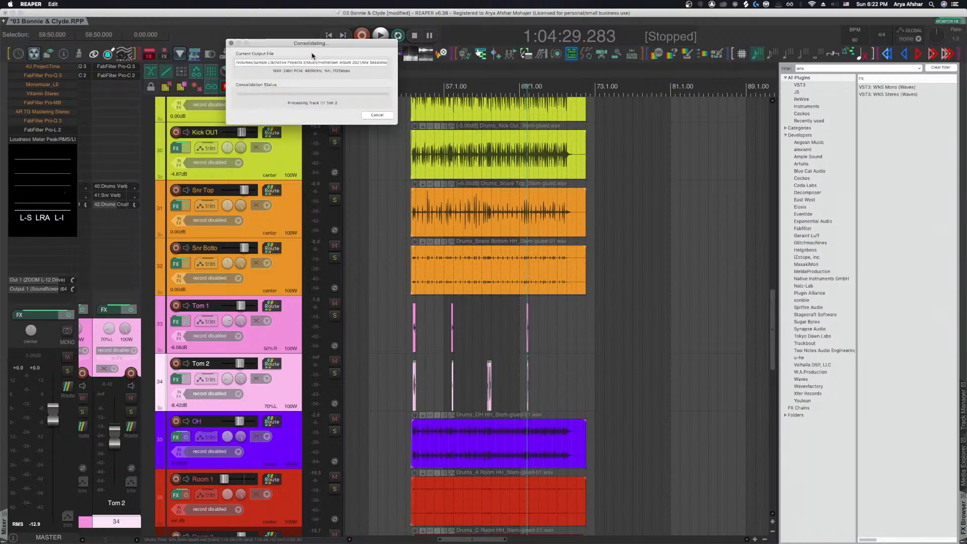
# Play the first tom fill before bar 54 in the full mix and set the Tom 2 volume to -6.30 dB.
pyautogui.click(403, 379)
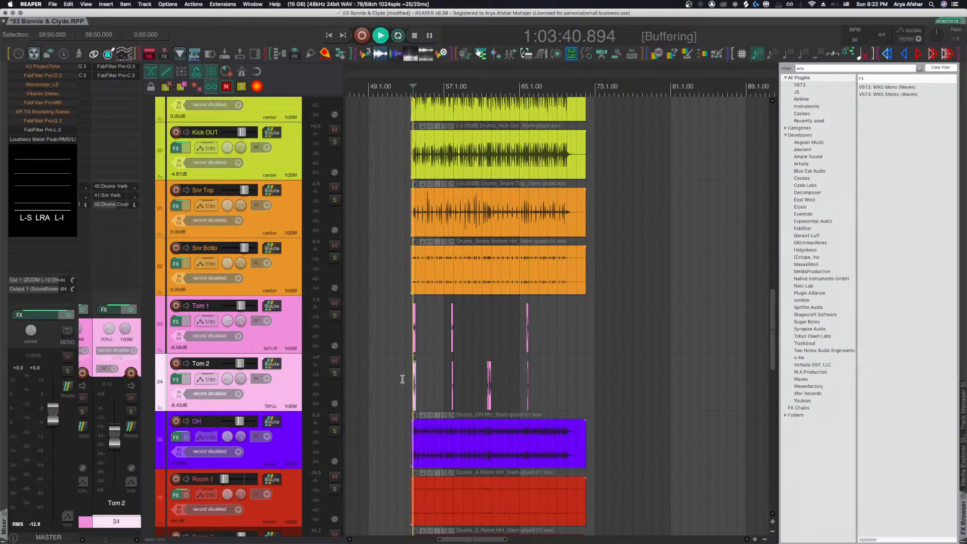
pyautogui.scroll(5, 410, 381)
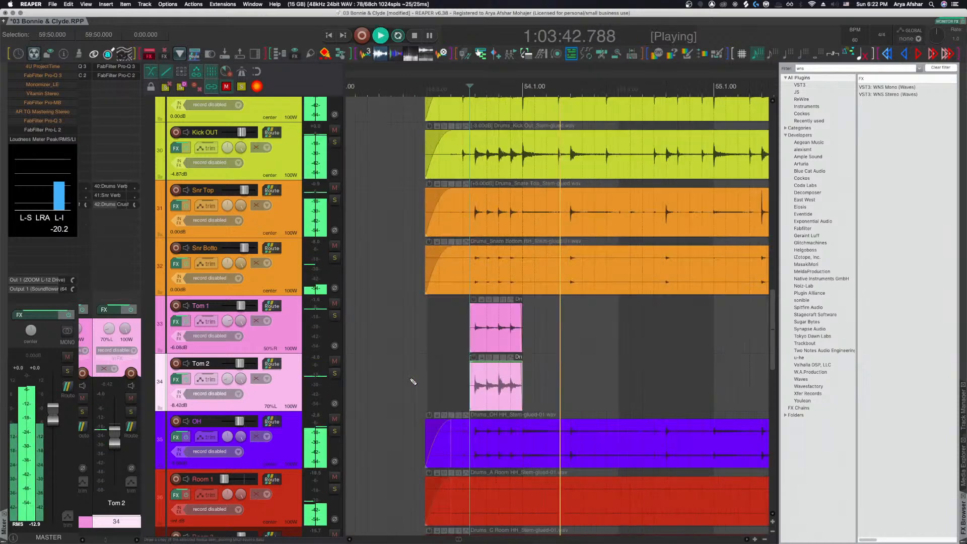
pyautogui.press('space')
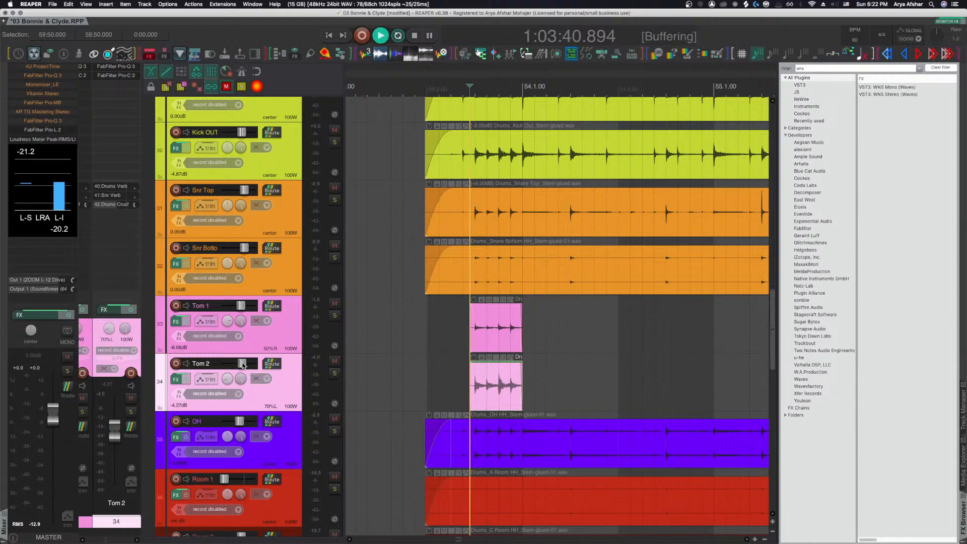
pyautogui.moveTo(242, 365); pyautogui.dragTo(240, 365)
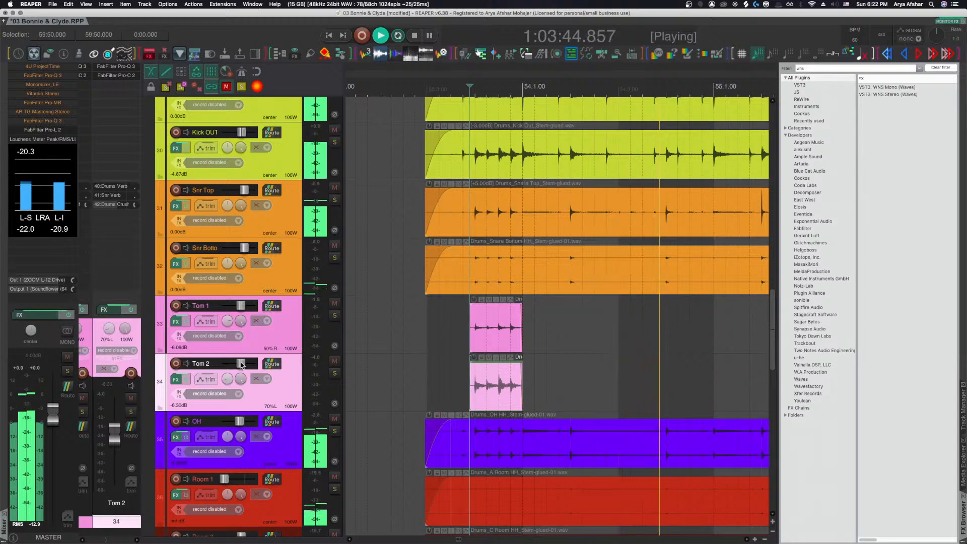
pyautogui.press('space')
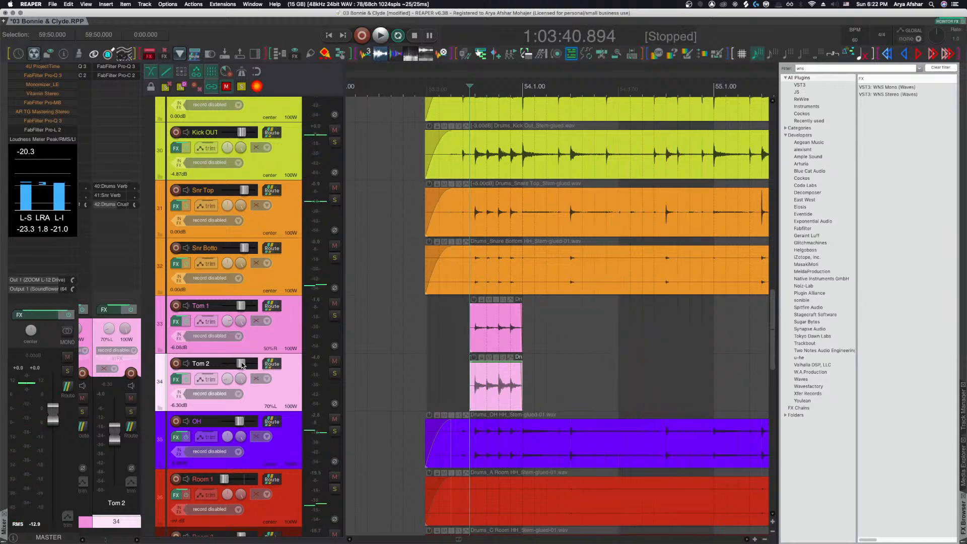
# Play the tom hits just after bar 57 repeatedly and set the Tom 2 volume to -4.97 dB.
pyautogui.scroll(-8, 280, 379)
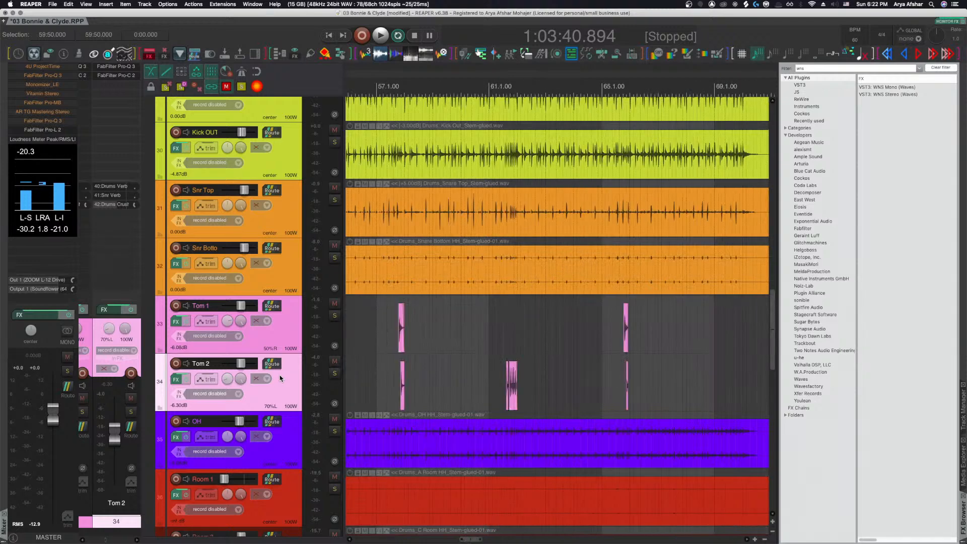
pyautogui.click(391, 330)
pyautogui.press('space')
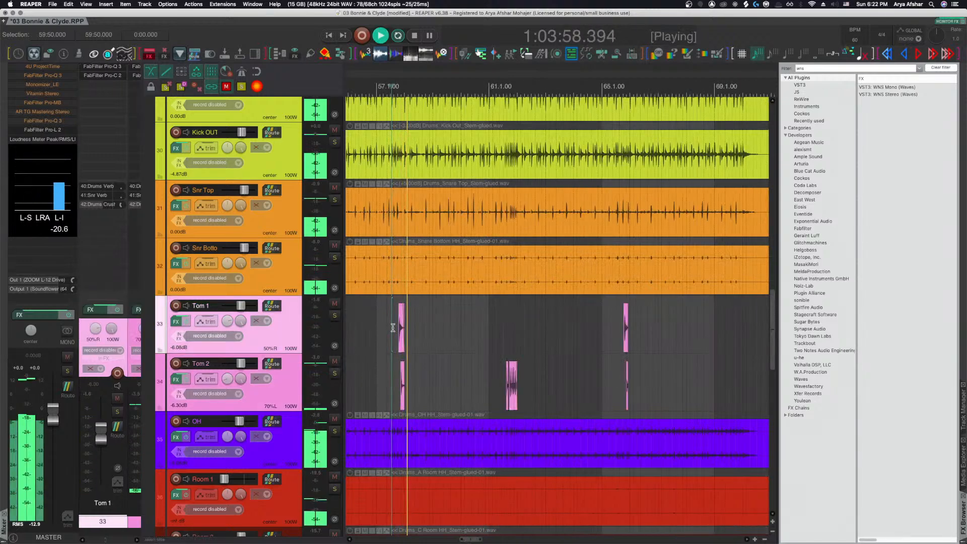
pyautogui.press('space')
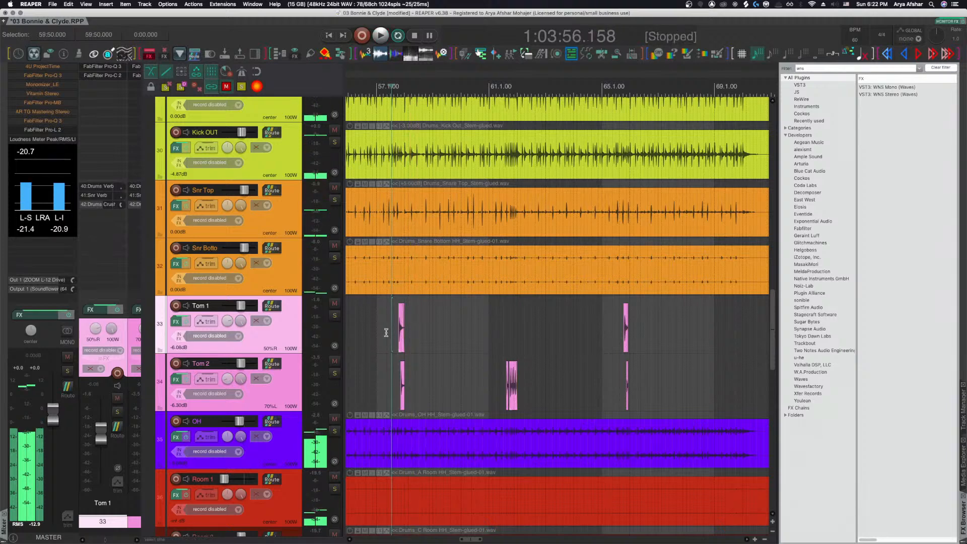
pyautogui.press('space')
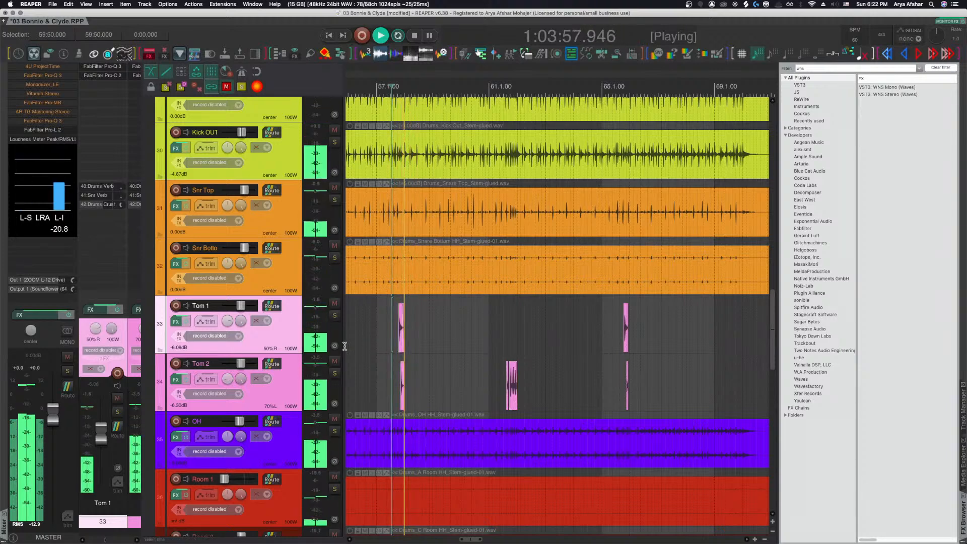
pyautogui.press('space')
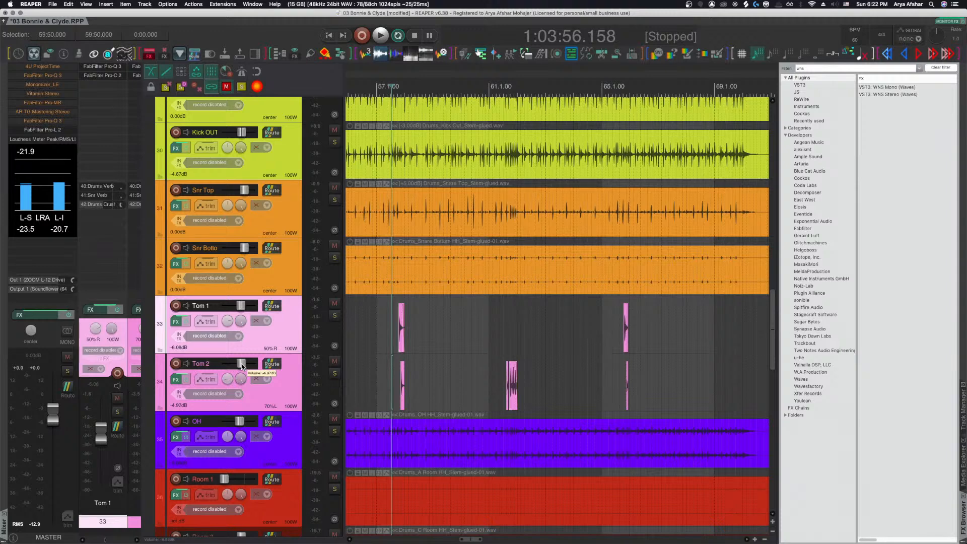
pyautogui.press('space')
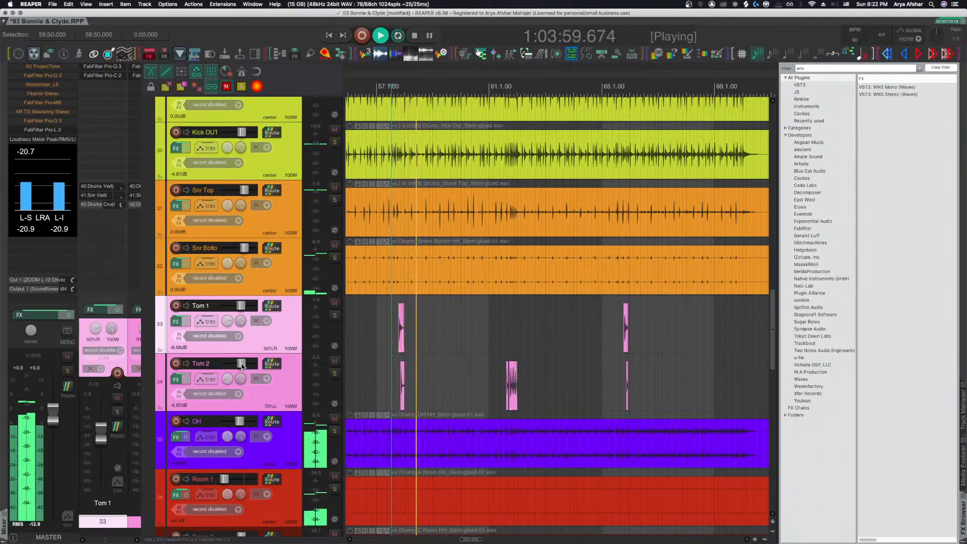
pyautogui.press('space')
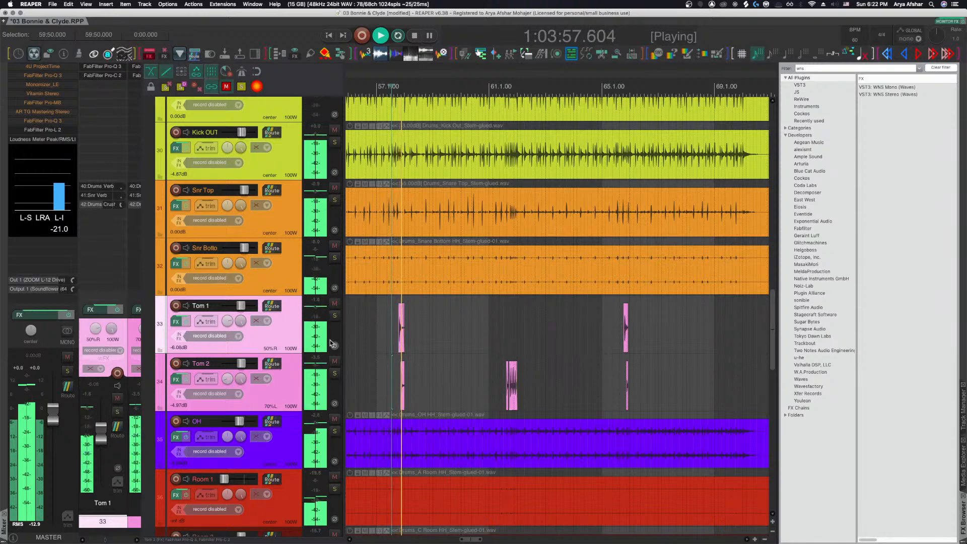
# Raise the Drums Crush sends of Tom 1 and Tom 2 slightly and close both routing windows.
pyautogui.click(273, 306)
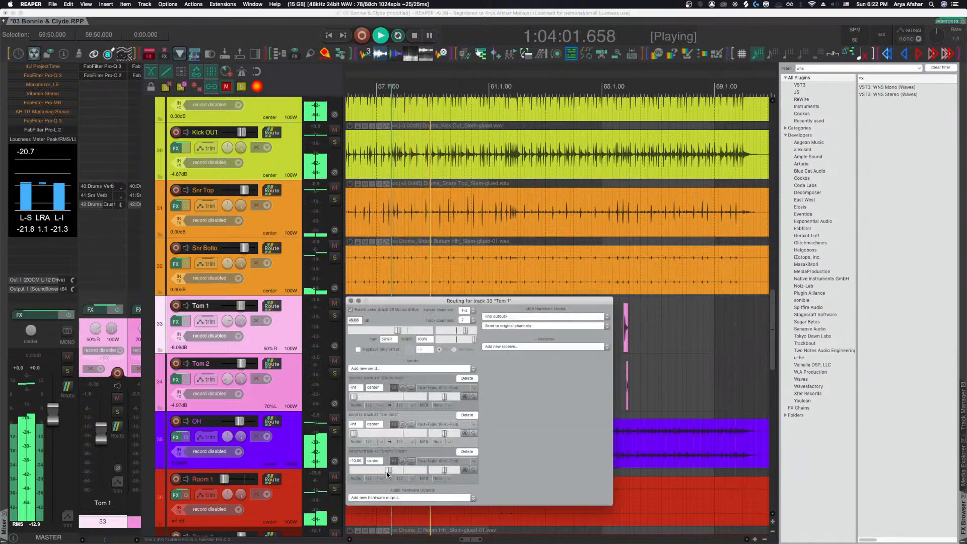
pyautogui.moveTo(388, 472); pyautogui.dragTo(390, 471)
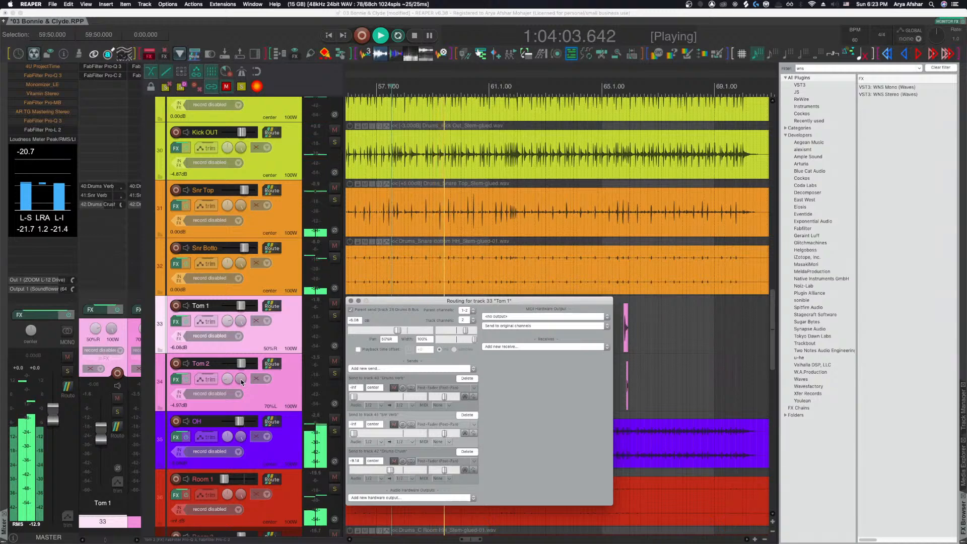
pyautogui.click(271, 365)
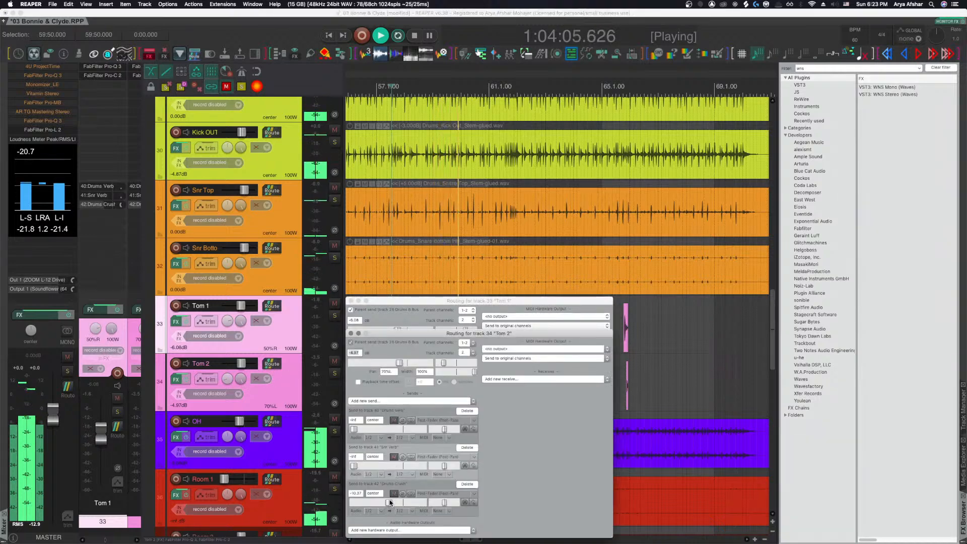
pyautogui.moveTo(390, 502); pyautogui.dragTo(393, 503)
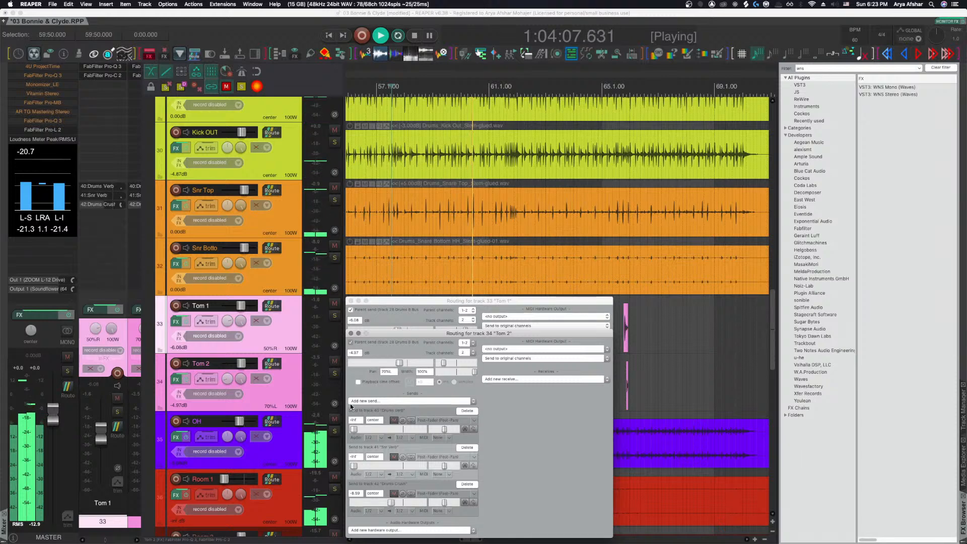
pyautogui.click(351, 301)
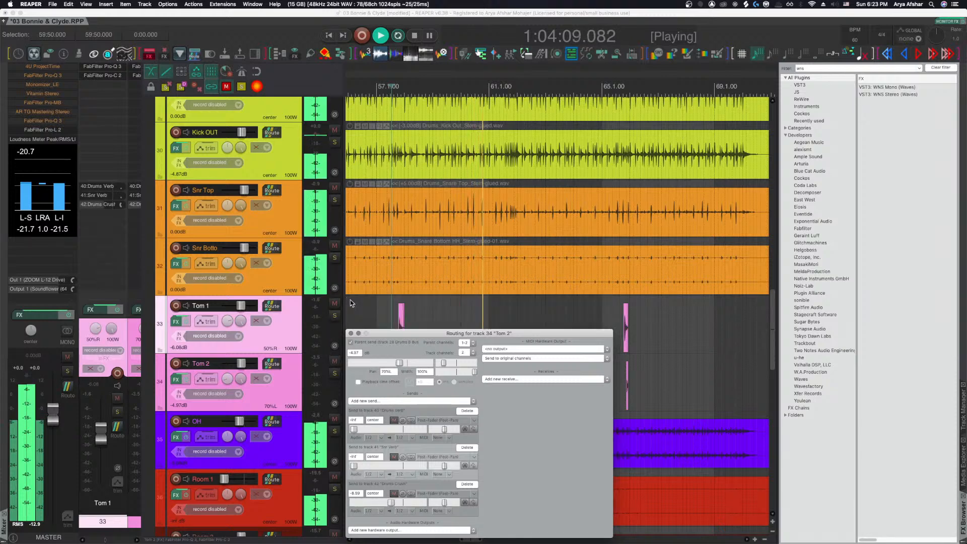
pyautogui.click(351, 334)
# Play the Tom 2 fill before bar 62 on its own, soloing the track only for this playback.
pyautogui.scroll(-5, 366, 348)
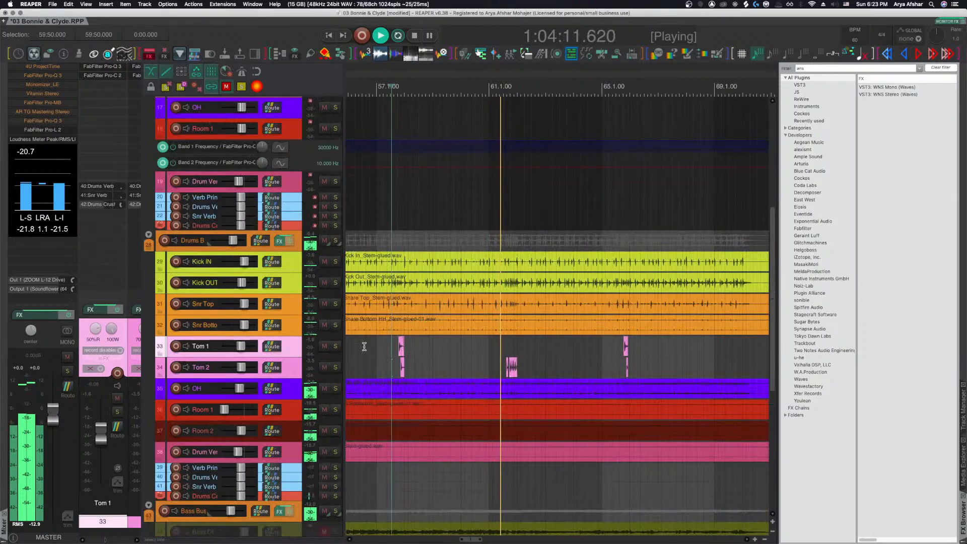
pyautogui.hscroll(3, 365, 346)
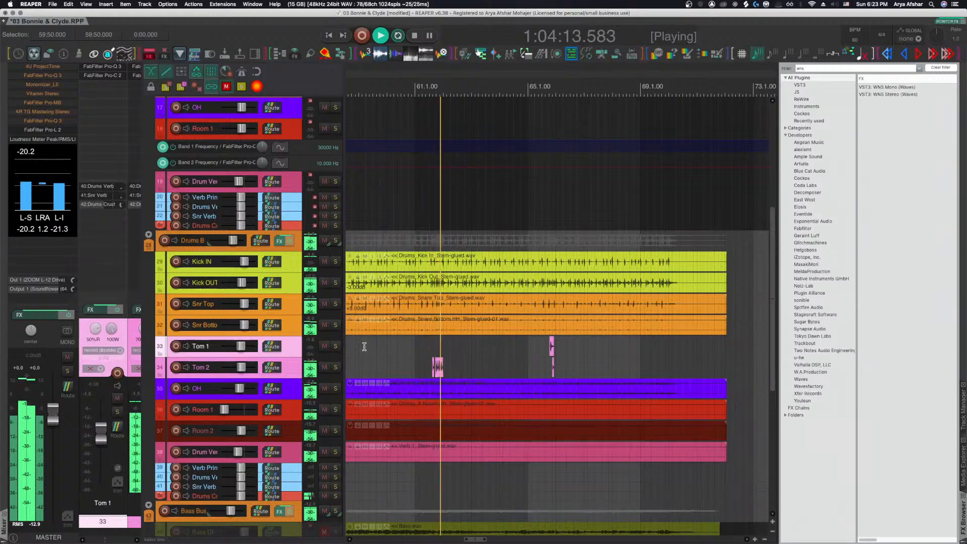
pyautogui.click(336, 368)
pyautogui.press('space')
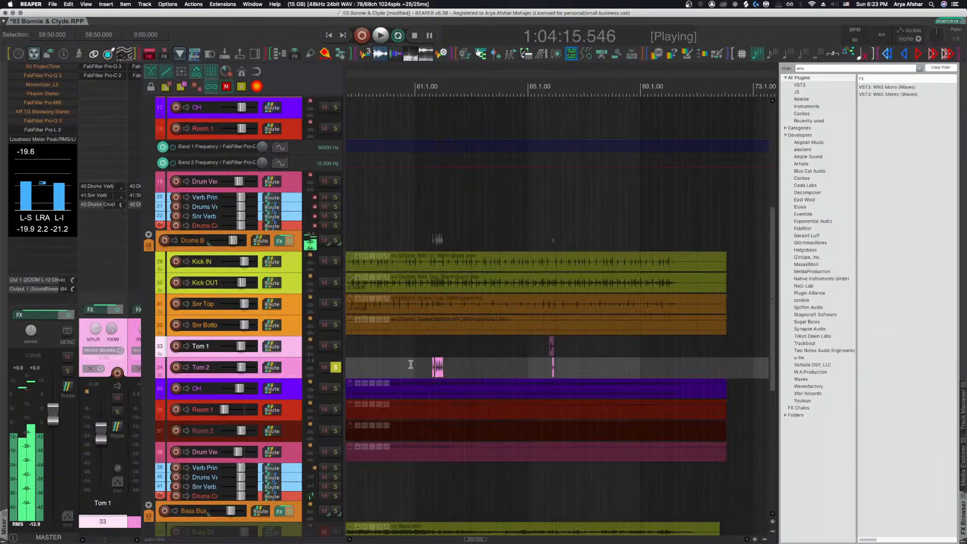
pyautogui.click(427, 367)
pyautogui.press('space')
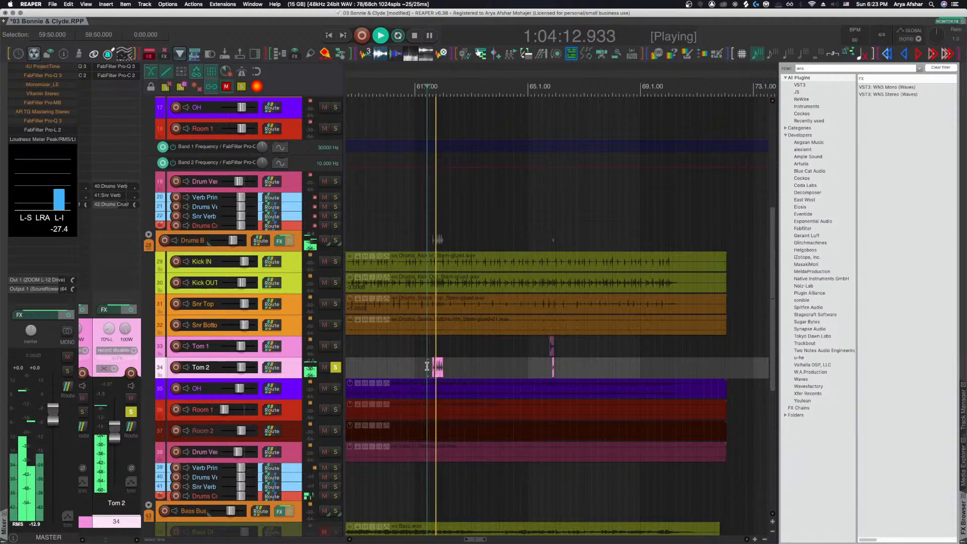
pyautogui.press('space')
pyautogui.click(335, 367)
# Play the section from the fill after bar 61 past bar 66 to judge the toms in the full mix.
pyautogui.press('space')
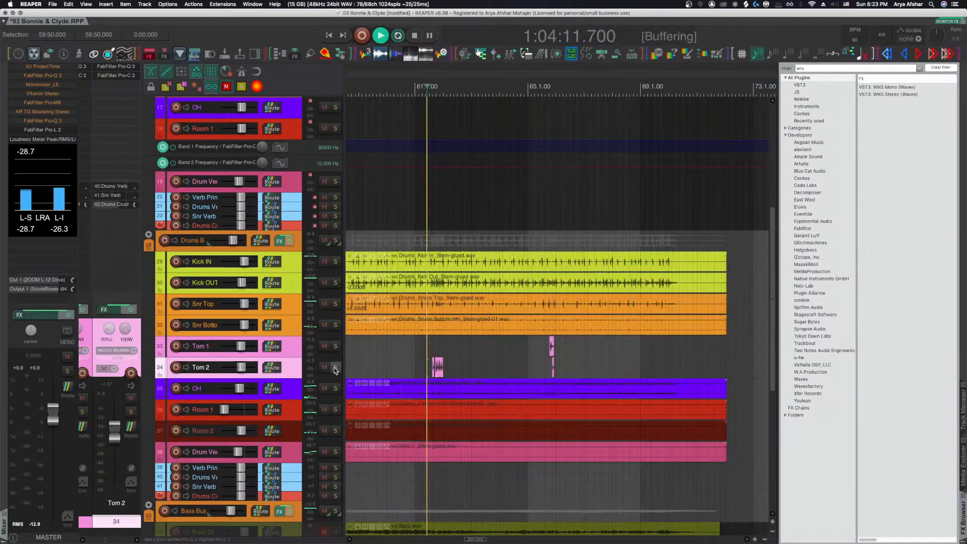
pyautogui.scroll(6, 474, 369)
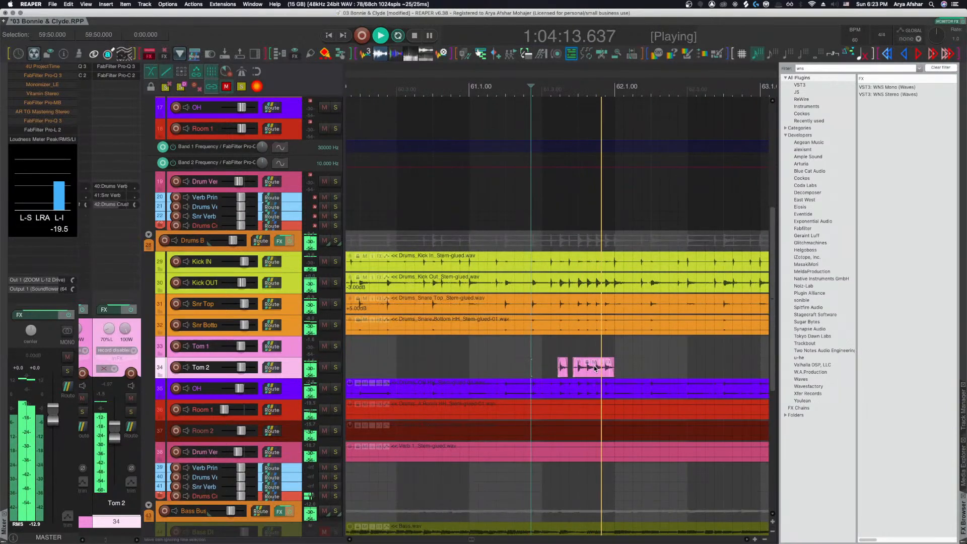
pyautogui.scroll(-6, 586, 372)
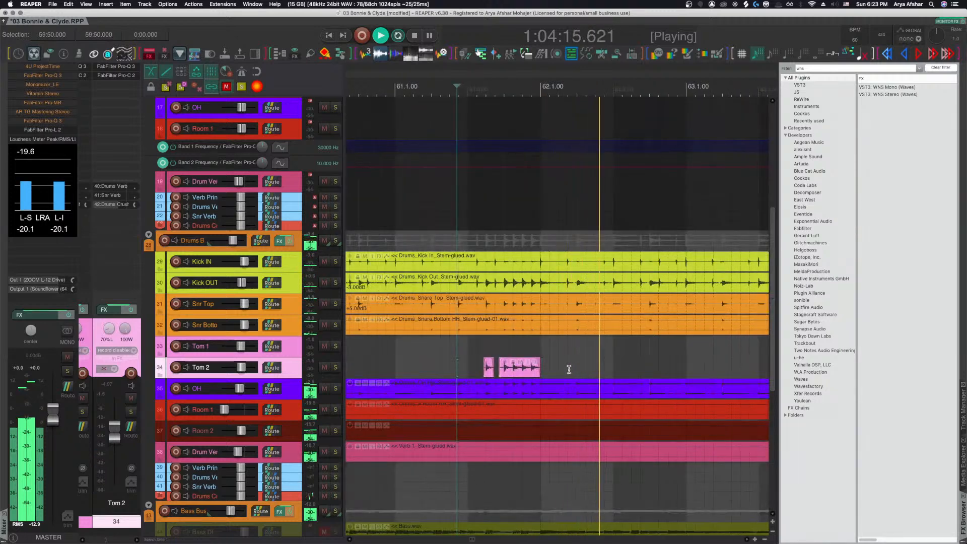
pyautogui.scroll(-4, 569, 373)
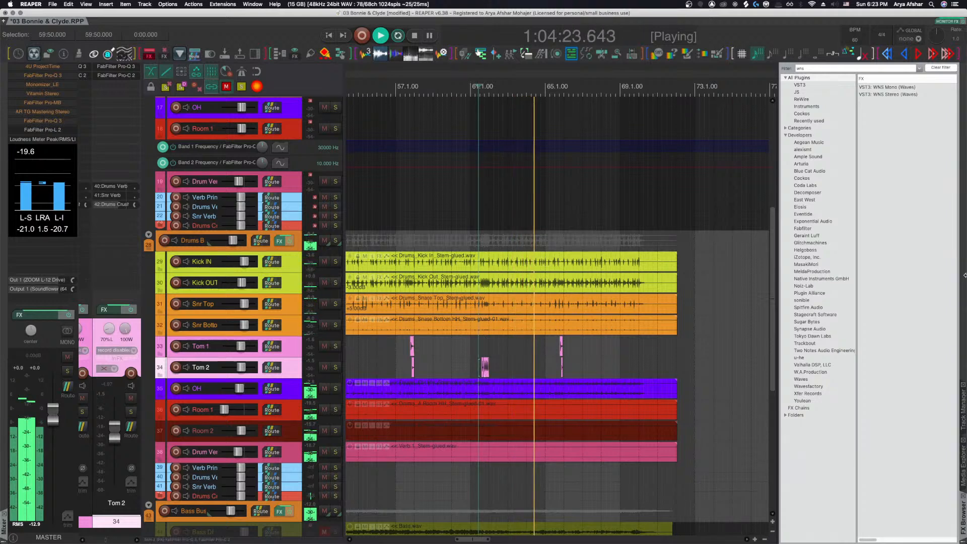
pyautogui.scroll(-5, 462, 445)
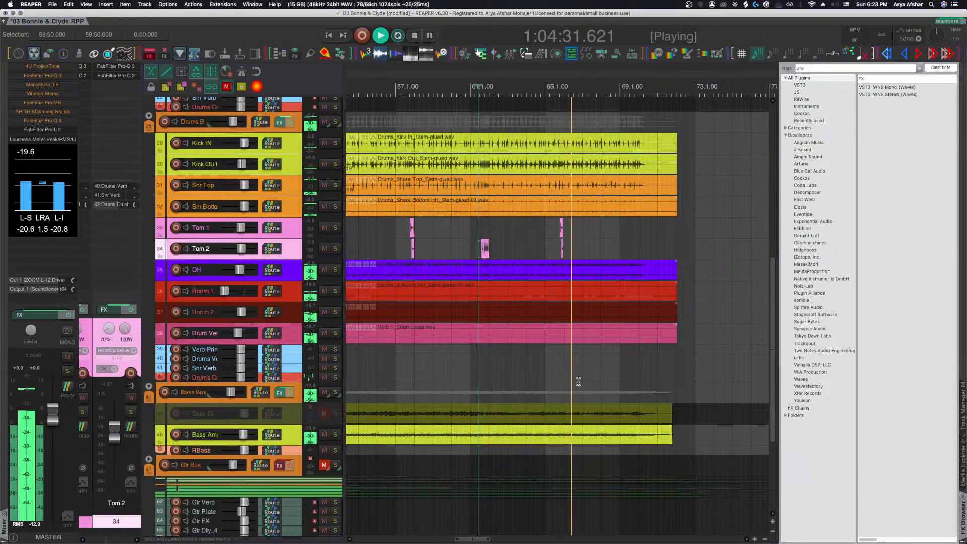
pyautogui.scroll(-3, 578, 383)
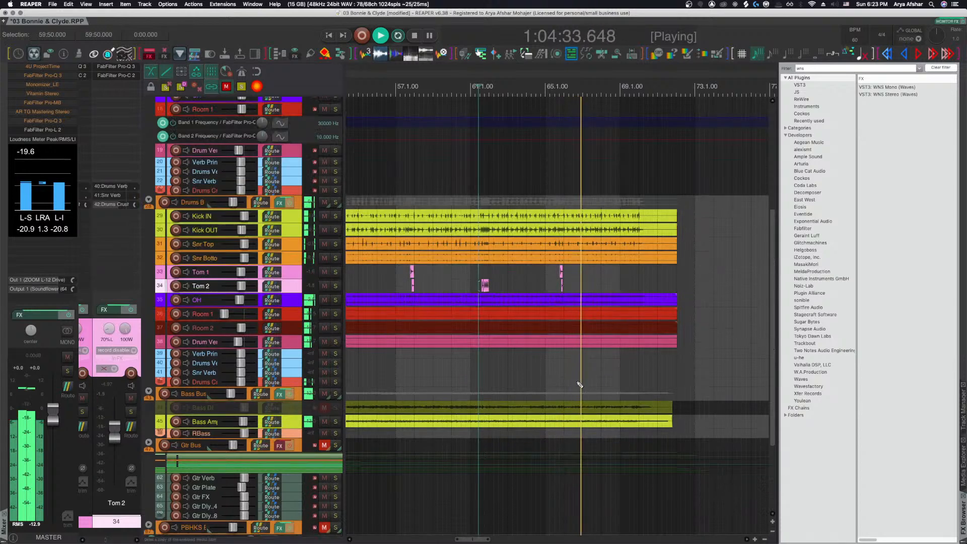
pyautogui.scroll(-5, 557, 371)
pyautogui.scroll(5, 558, 368)
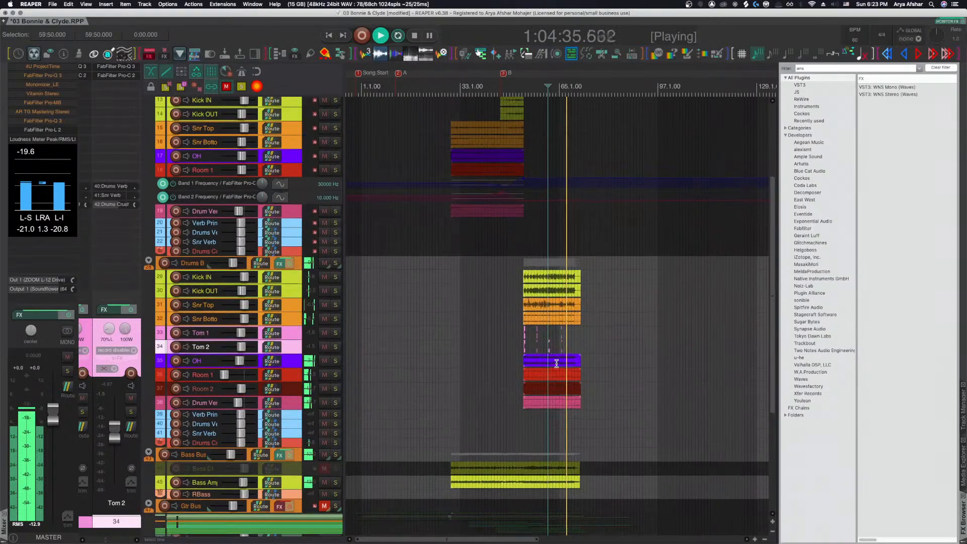
pyautogui.press('space')
# Unmute the Gtr Bus and expand its folder to show the guitar tracks.
pyautogui.scroll(2, 422, 298)
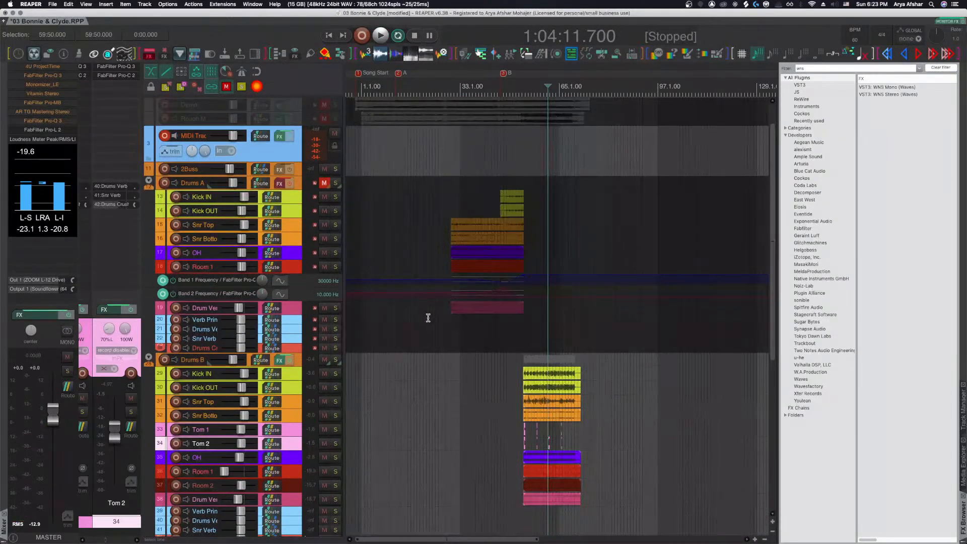
pyautogui.click(335, 356)
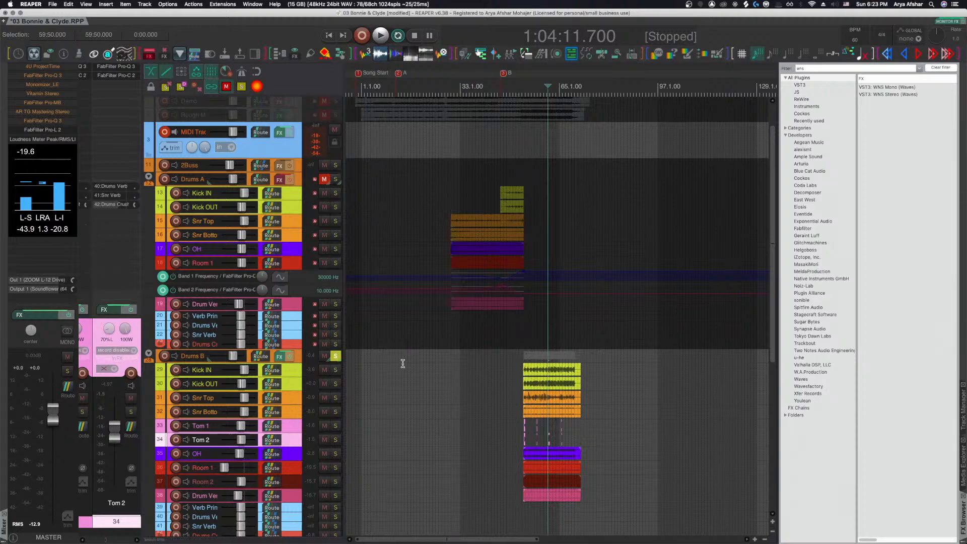
pyautogui.scroll(-10, 420, 378)
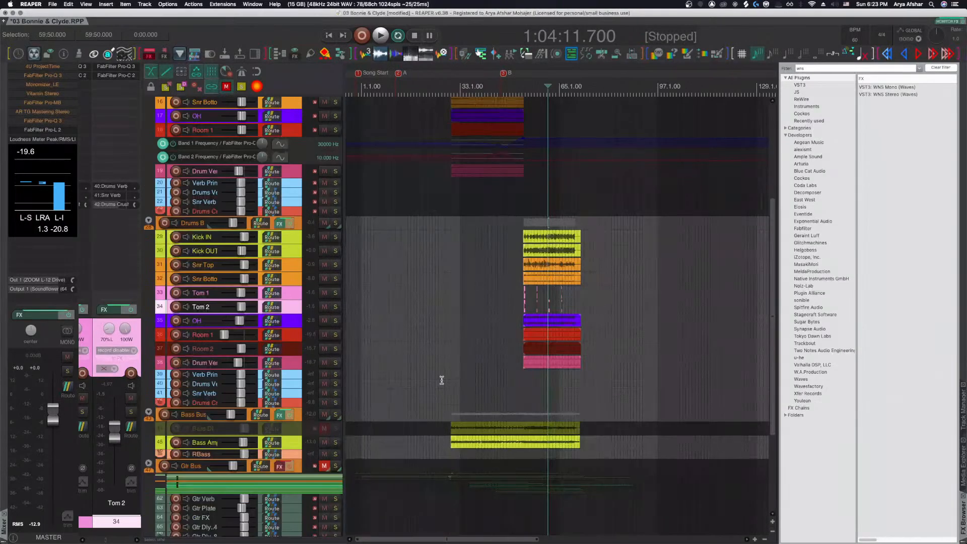
pyautogui.scroll(-5, 501, 358)
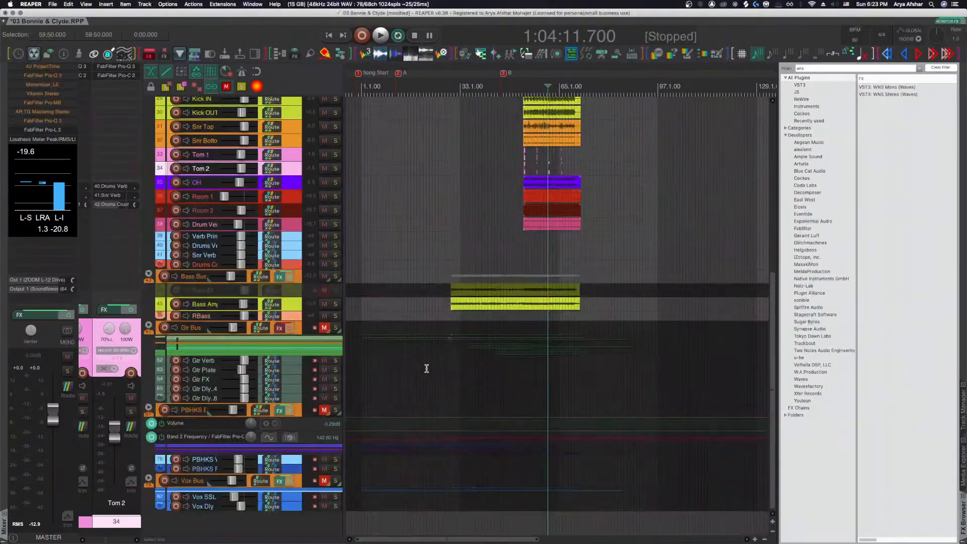
pyautogui.click(325, 328)
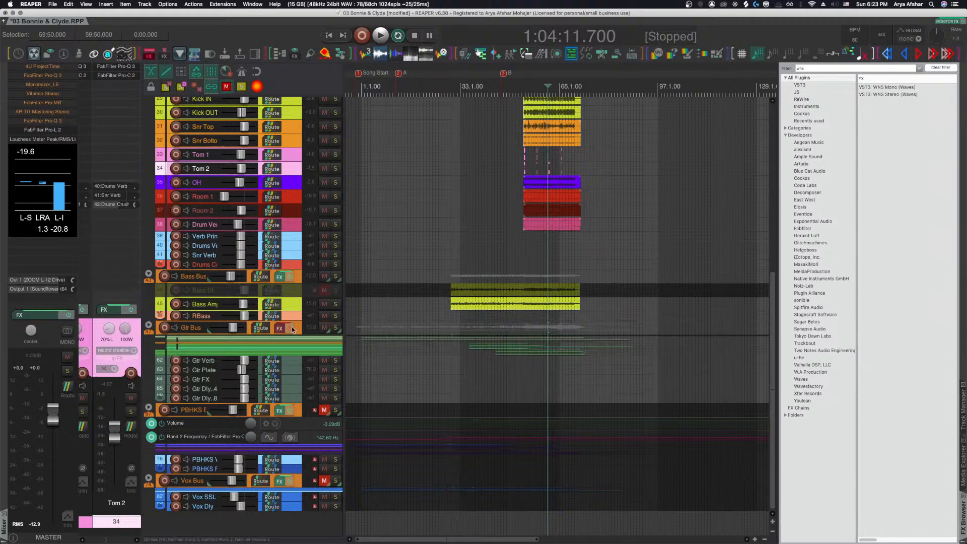
pyautogui.click(148, 326)
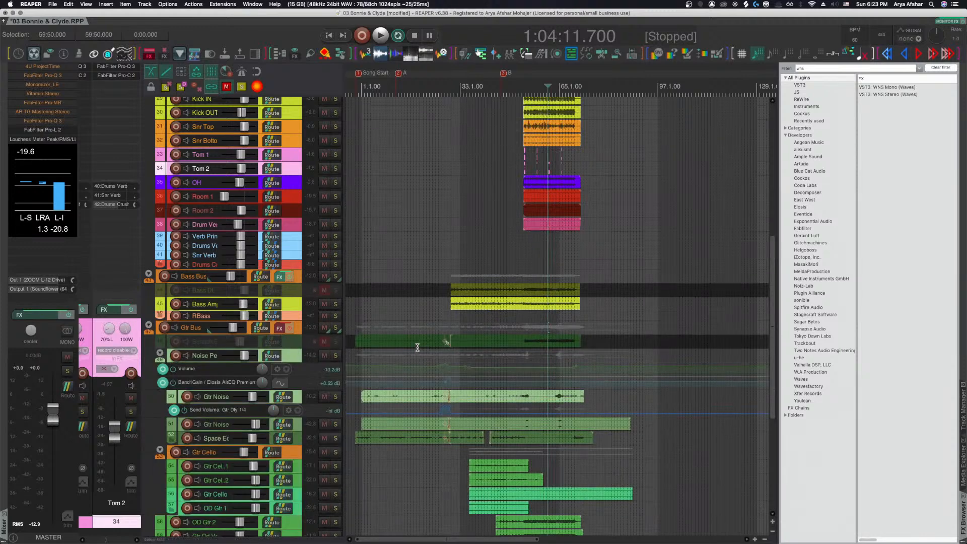
# Play the mix around marker B and unmute the PBHKS bus and the Vox Bus during playback.
pyautogui.click(526, 318)
pyautogui.press('space')
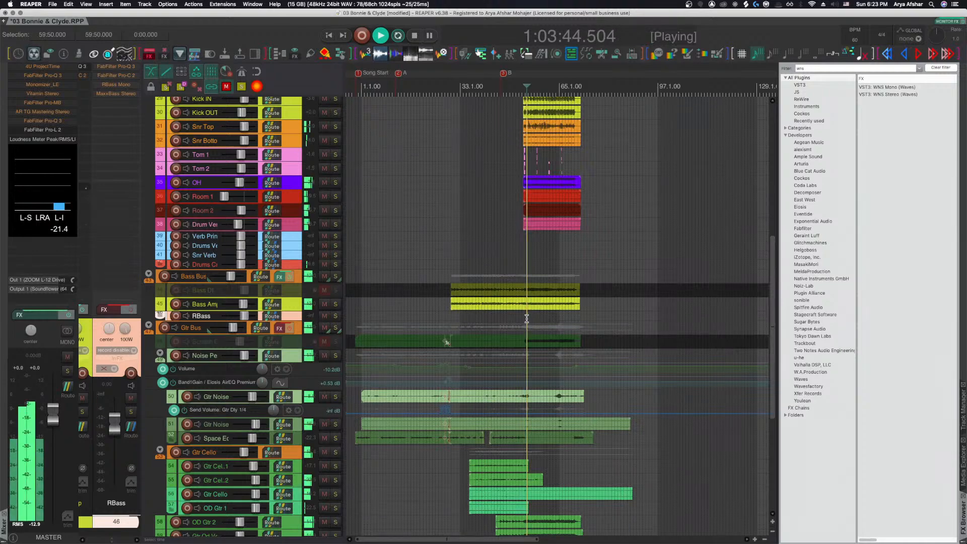
pyautogui.scroll(-10, 527, 335)
pyautogui.scroll(-3, 528, 339)
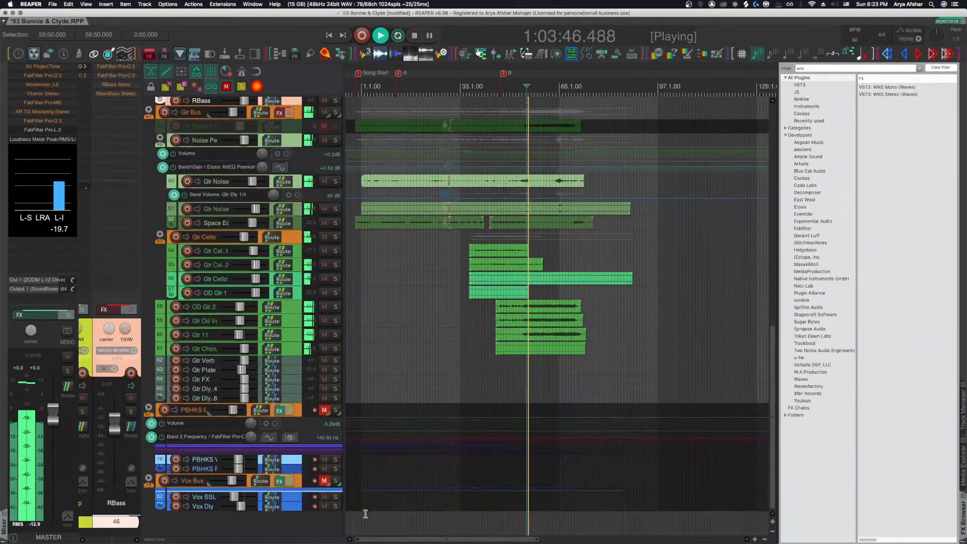
pyautogui.click(486, 361)
pyautogui.press('space')
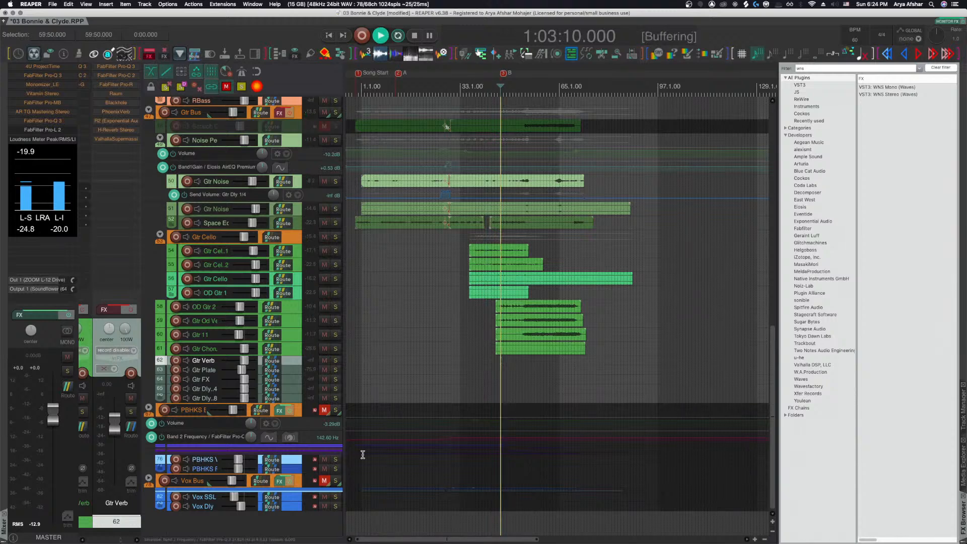
pyautogui.click(324, 411)
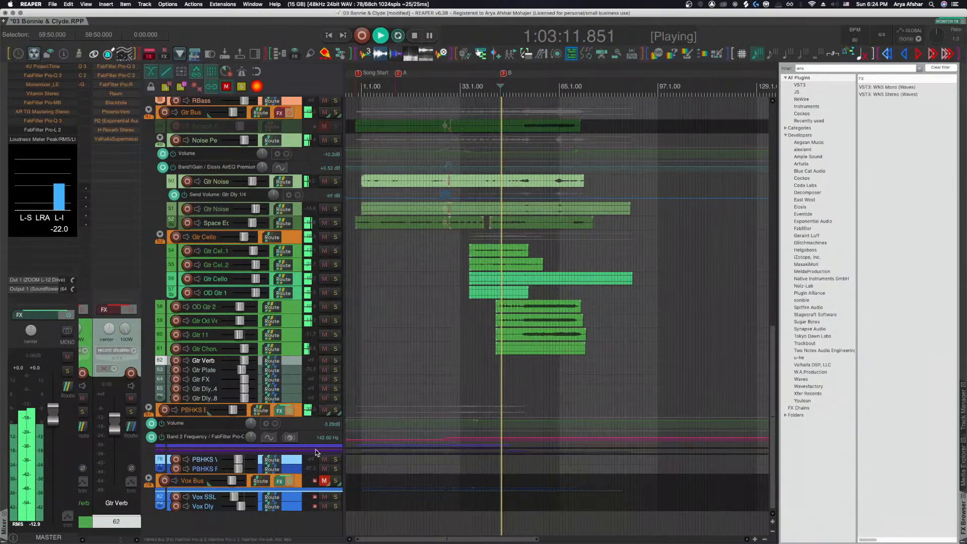
pyautogui.click(323, 481)
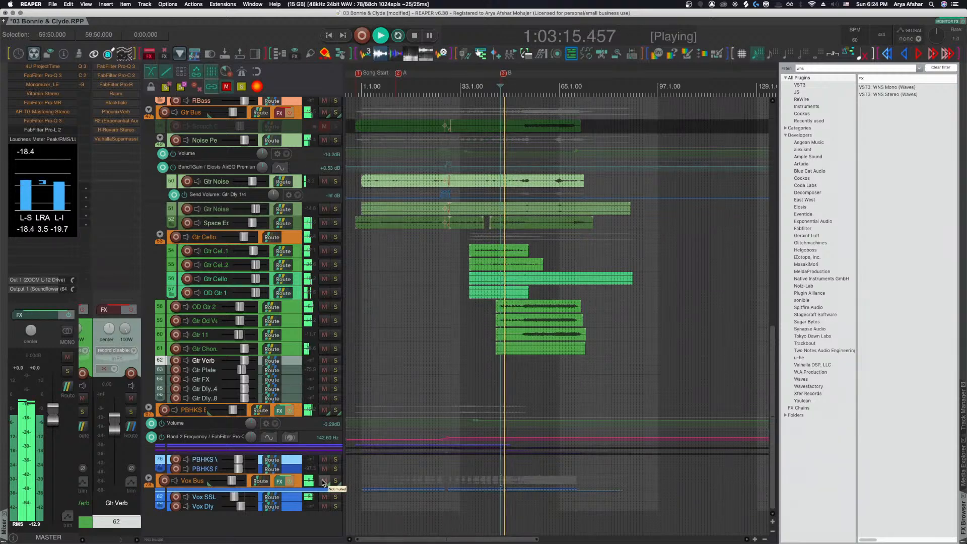
pyautogui.press('space')
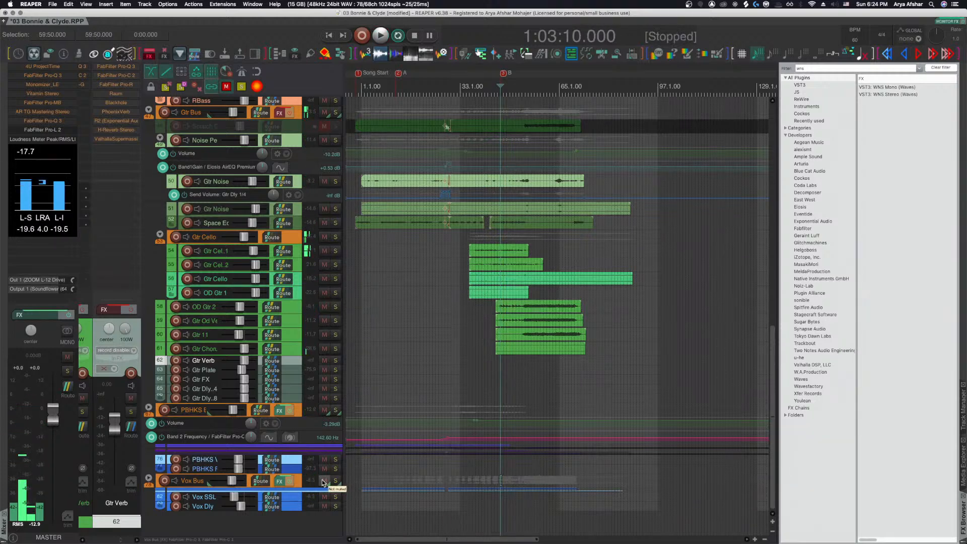
# Set the requested audio device block size to 2048 and apply the preferences.
pyautogui.press('super+comma')
pyautogui.click(523, 335)
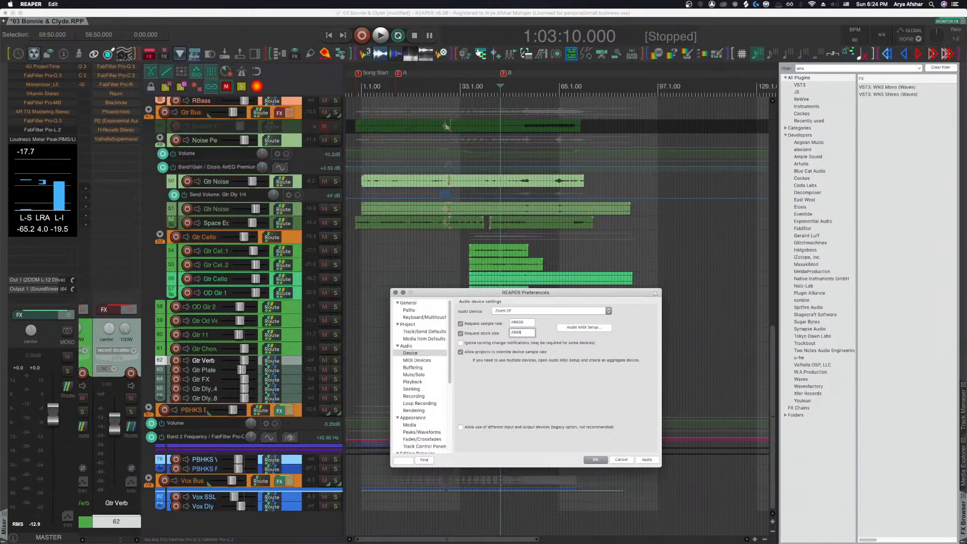
pyautogui.click(650, 459)
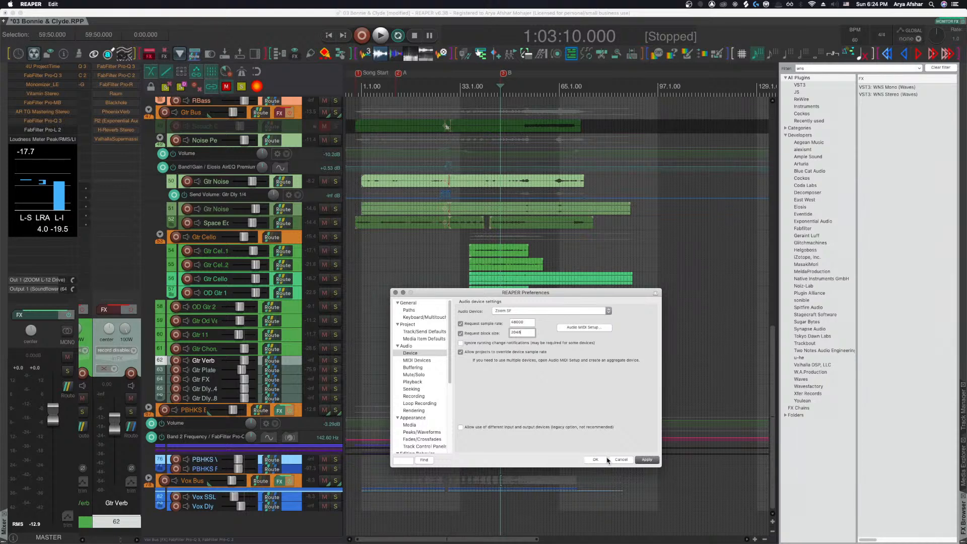
pyautogui.click(594, 460)
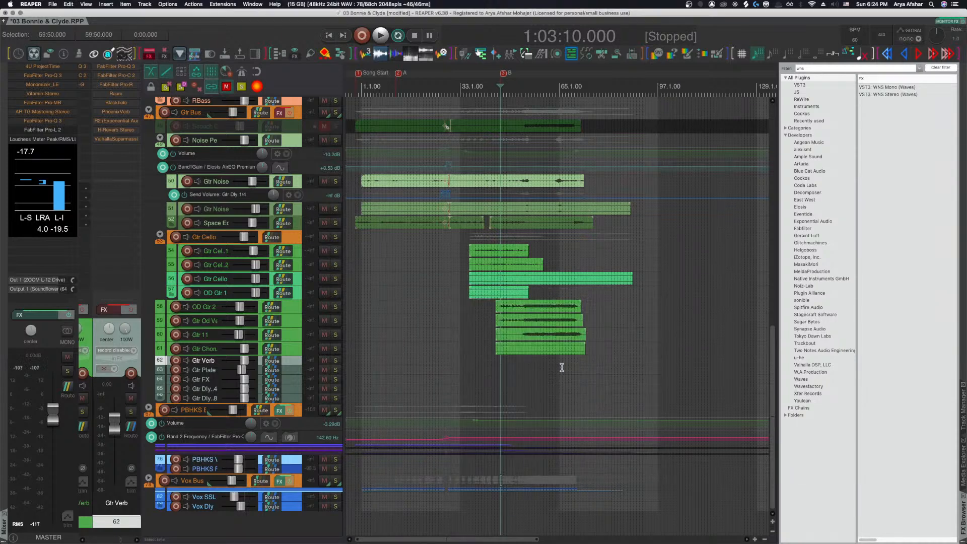
# Play the full mix with guitars and vocals from just before marker B to check playback.
pyautogui.scroll(2, 524, 373)
pyautogui.press('space')
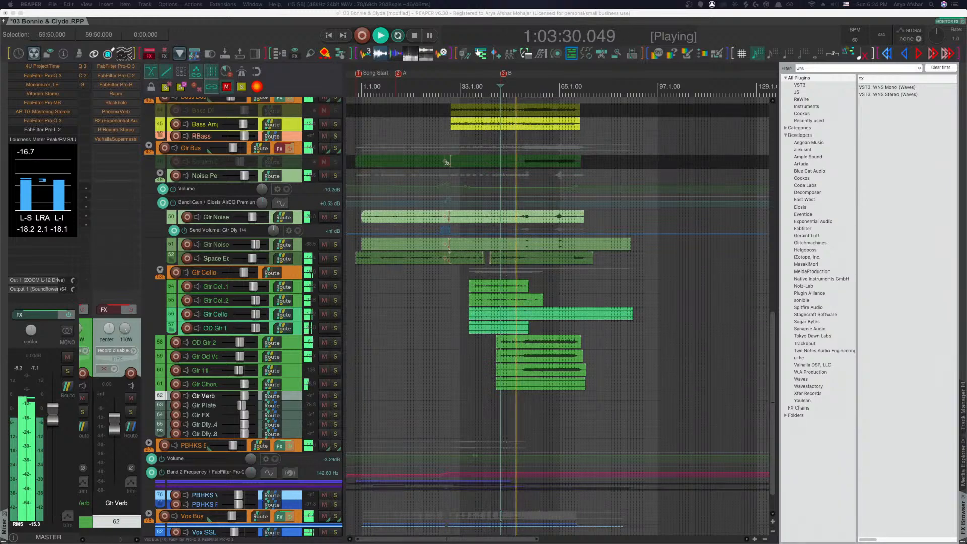
pyautogui.click(487, 381)
pyautogui.press('space')
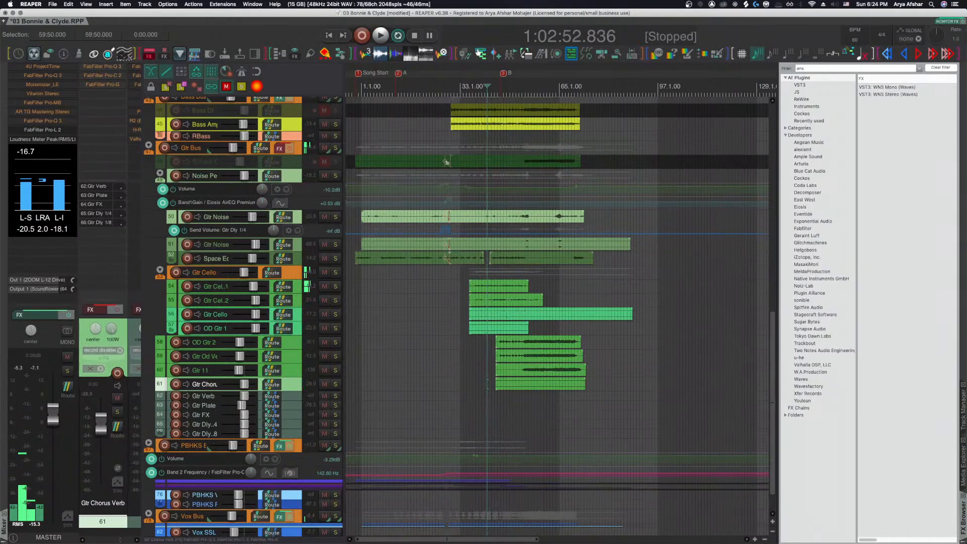
# Switch to Activity Monitor, examine the CPU load of the running processes and close its window.
pyautogui.press('super+Tab')
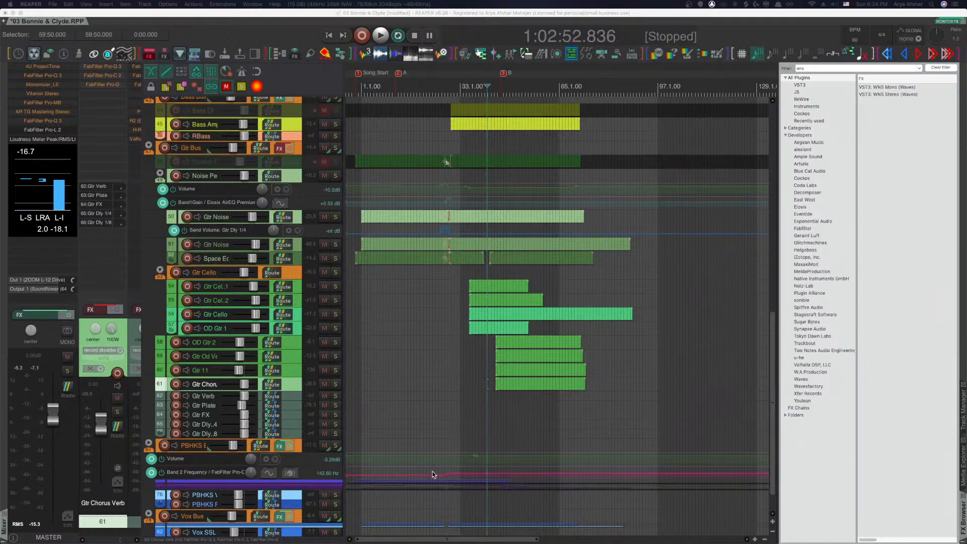
pyautogui.press('super+space')
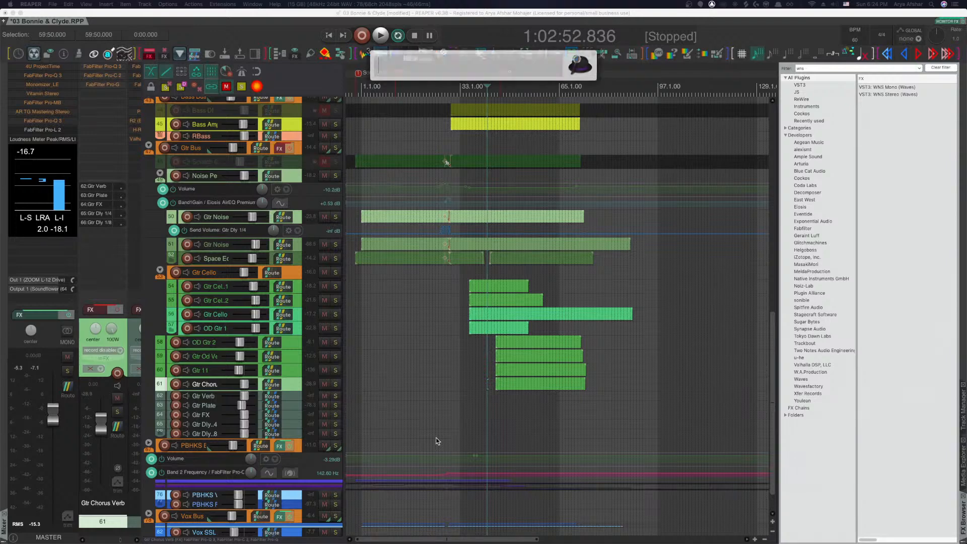
pyautogui.write('acti')
pyautogui.press('Return')
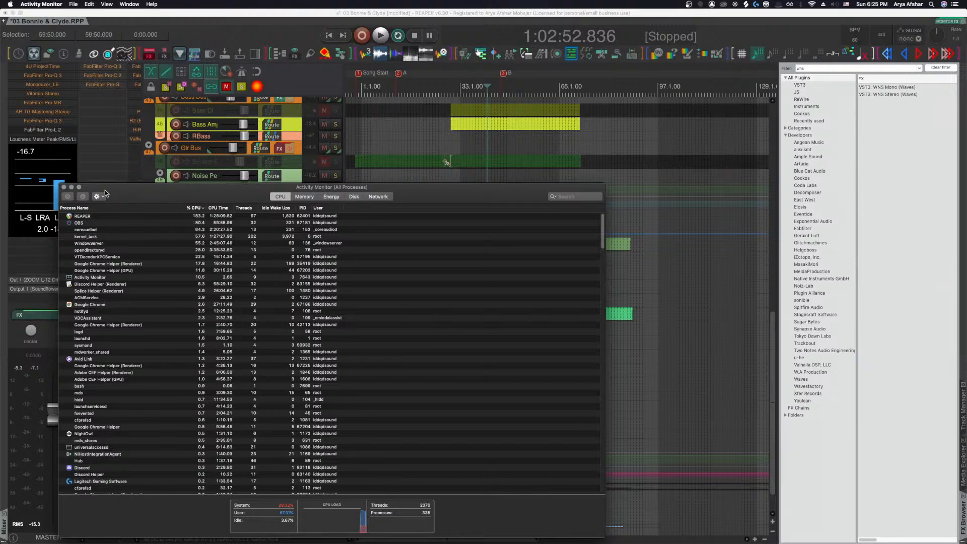
pyautogui.click(64, 187)
# Play a few seconds of the full mix from the start of the Drums B items.
pyautogui.click(485, 342)
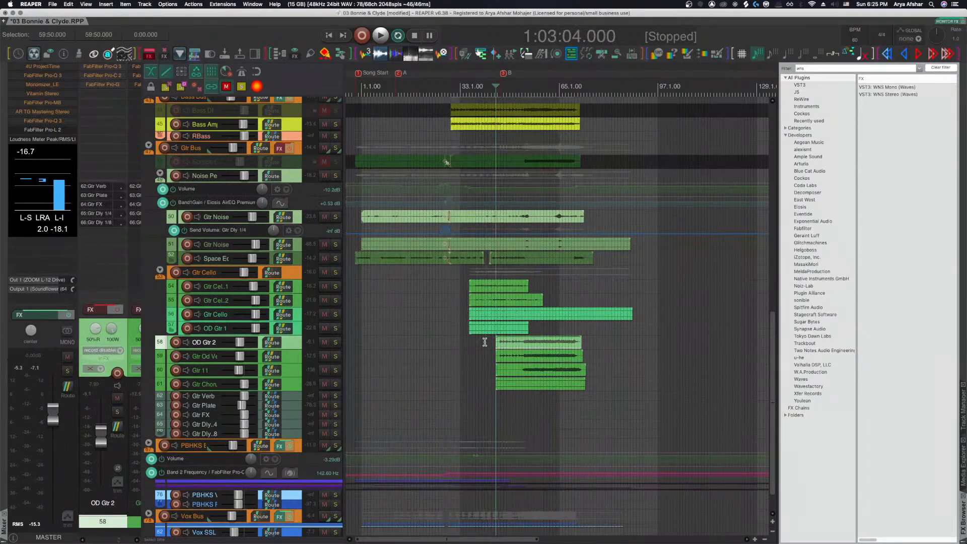
pyautogui.scroll(10, 533, 318)
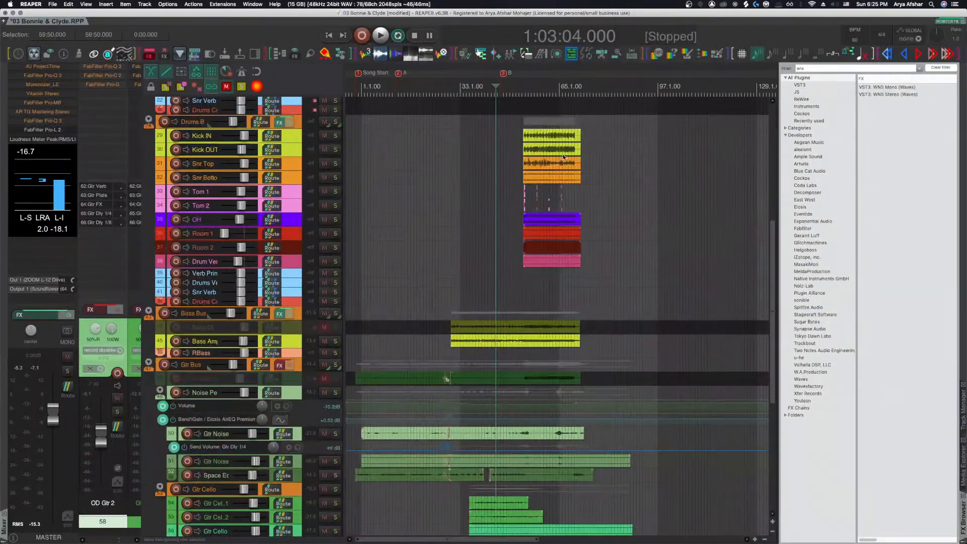
pyautogui.click(517, 133)
pyautogui.scroll(3, 517, 146)
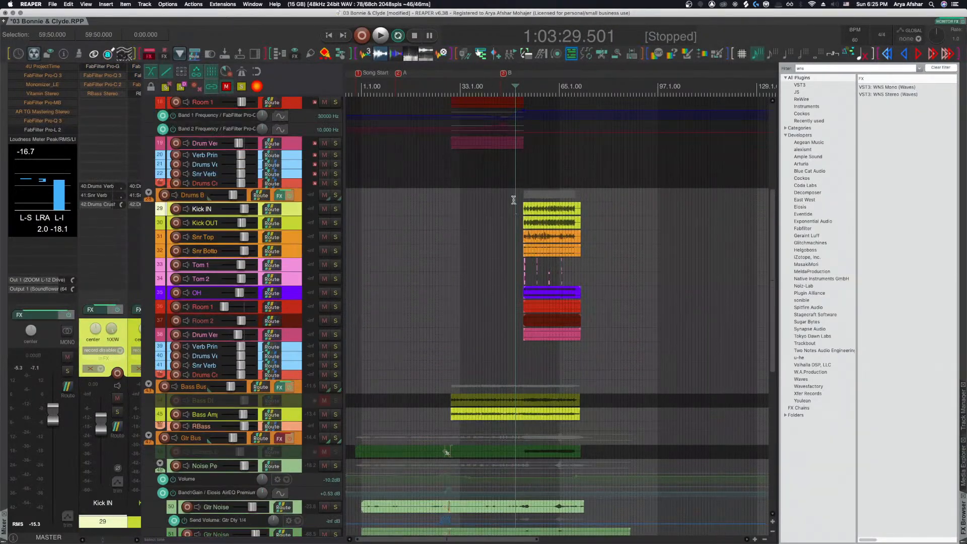
pyautogui.press('Tab')
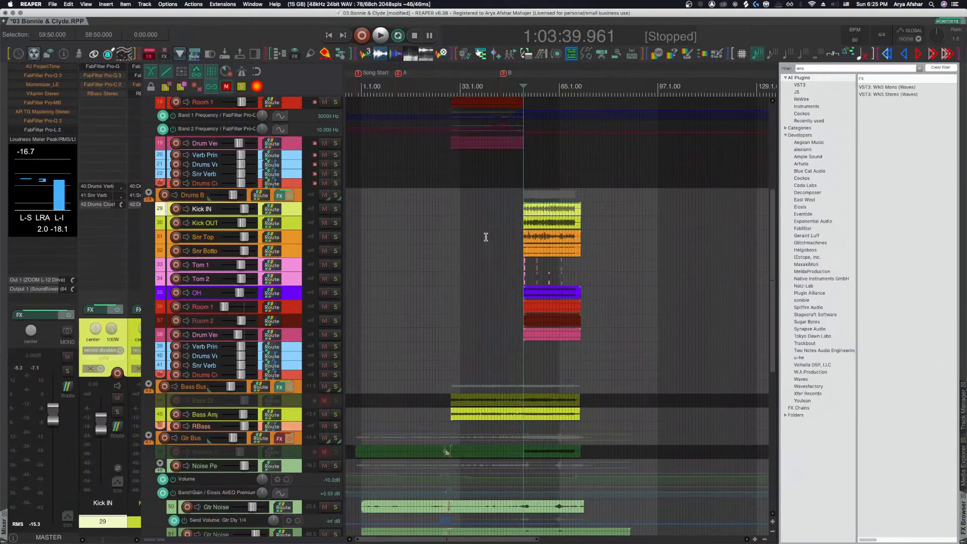
pyautogui.scroll(6, 498, 240)
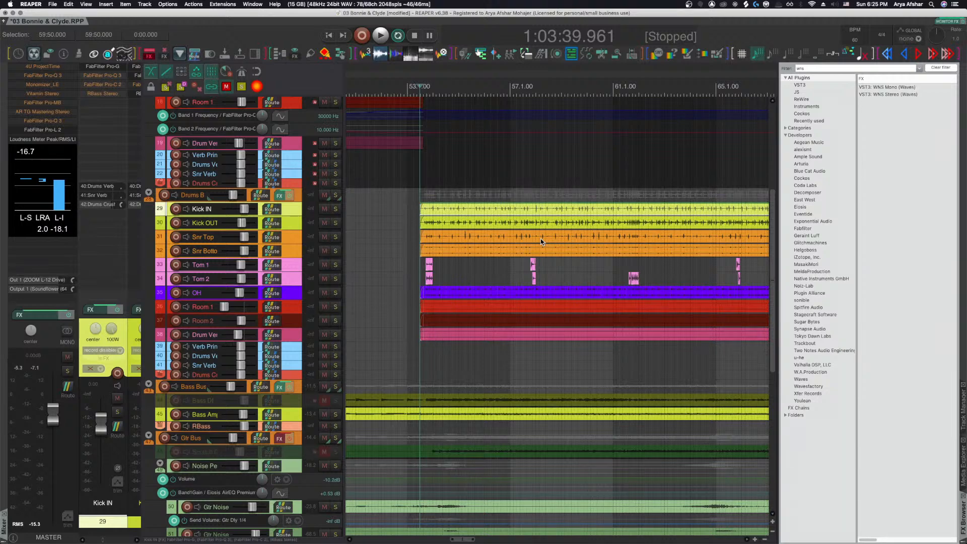
pyautogui.press('space')
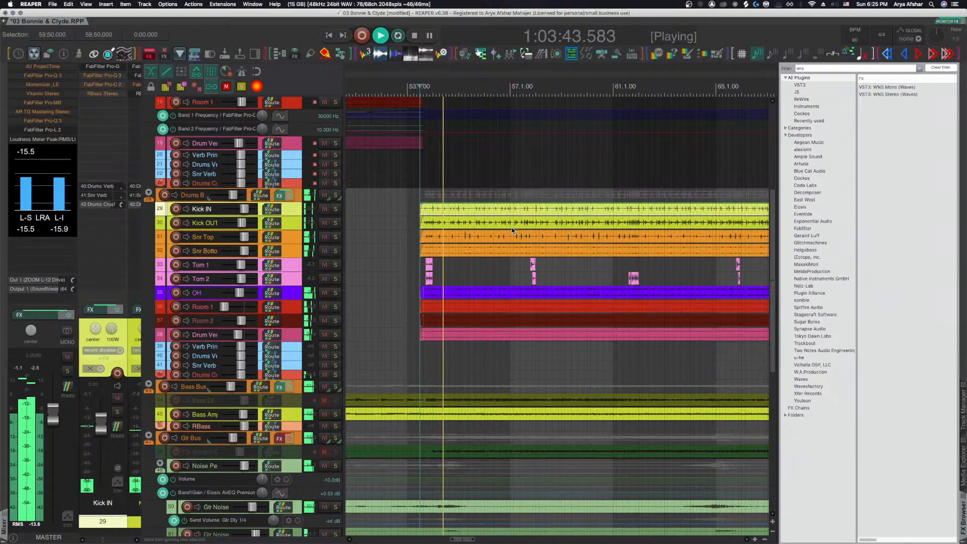
pyautogui.press('space')
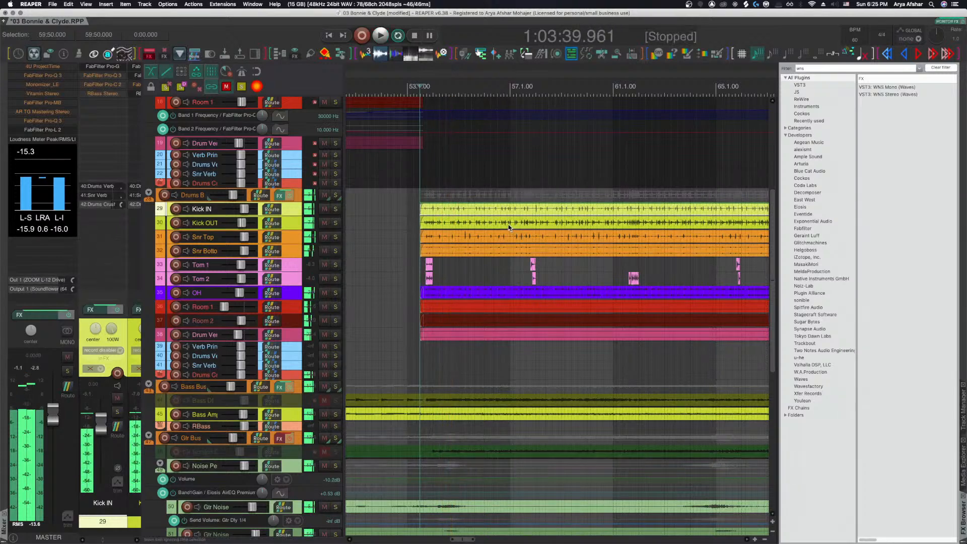
# Set the requested audio device block size to 4096 and apply the preferences.
pyautogui.press('super+comma')
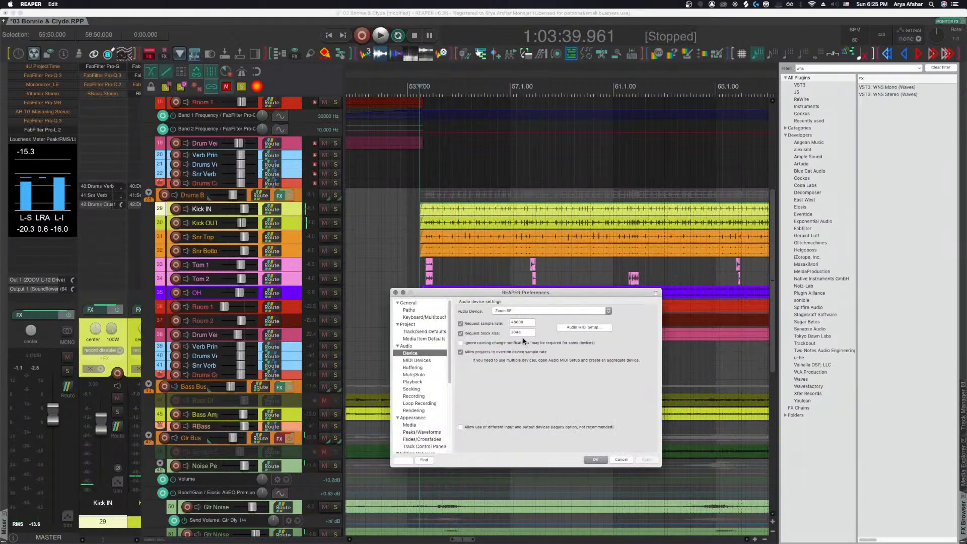
pyautogui.moveTo(525, 334); pyautogui.dragTo(473, 328)
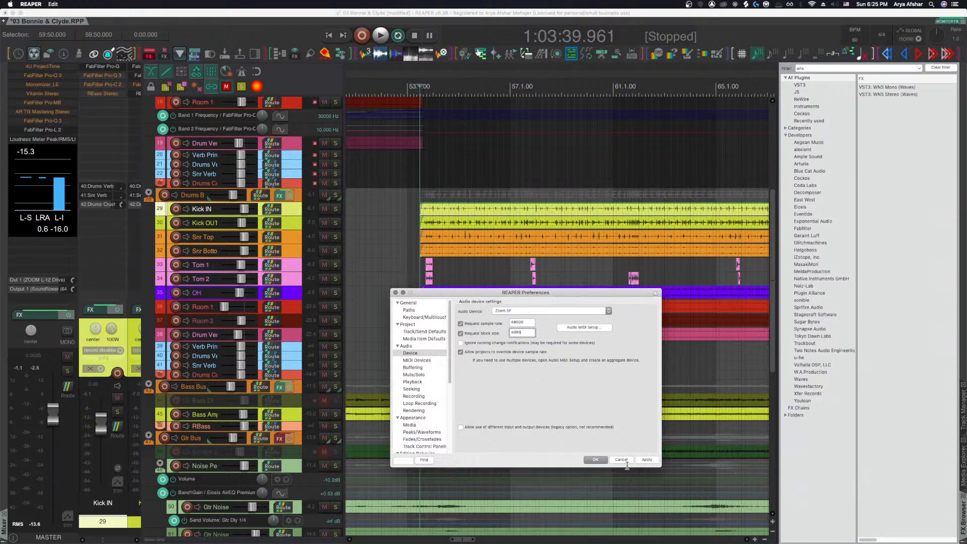
pyautogui.click(642, 460)
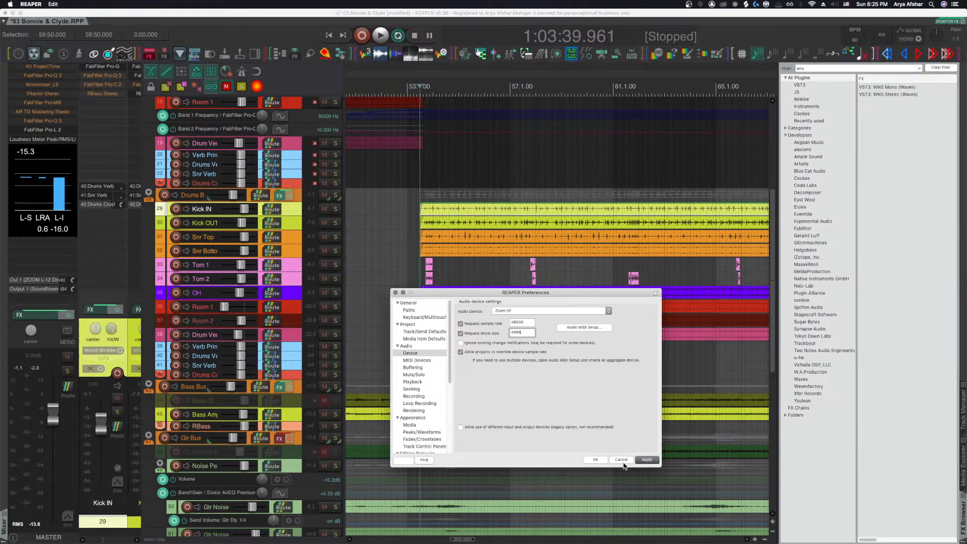
pyautogui.click(597, 460)
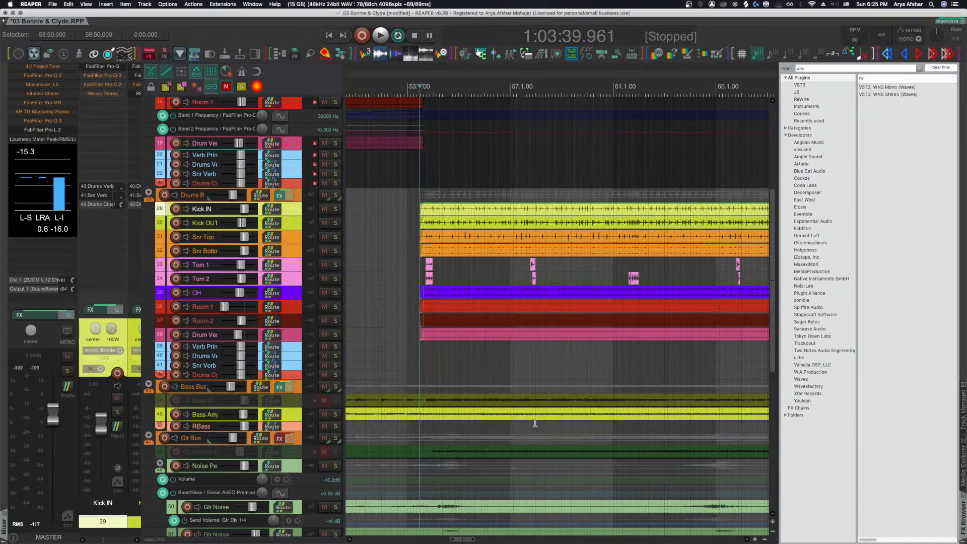
# Play the full mix from the start of the Drums B items past bar 62 to judge the drums with all buses.
pyautogui.press('space')
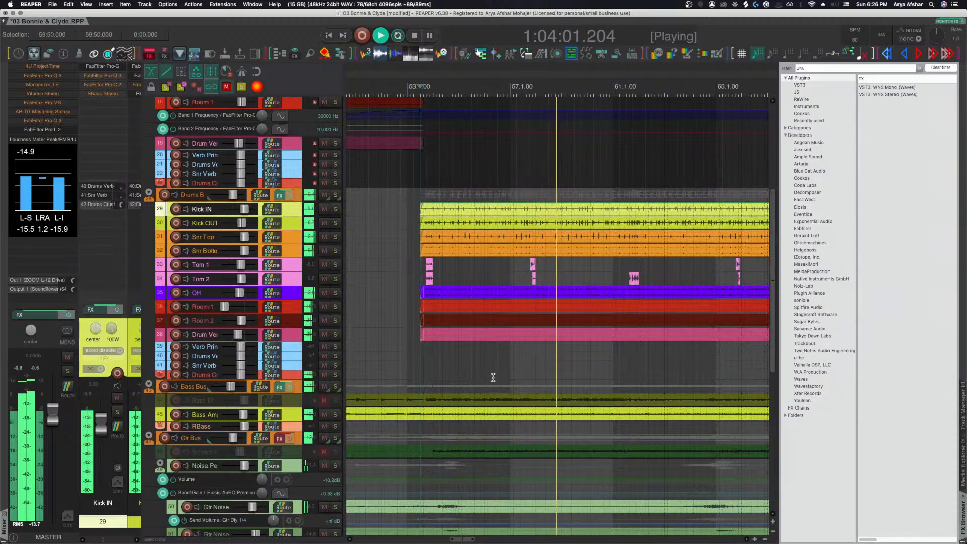
pyautogui.scroll(-1, 488, 368)
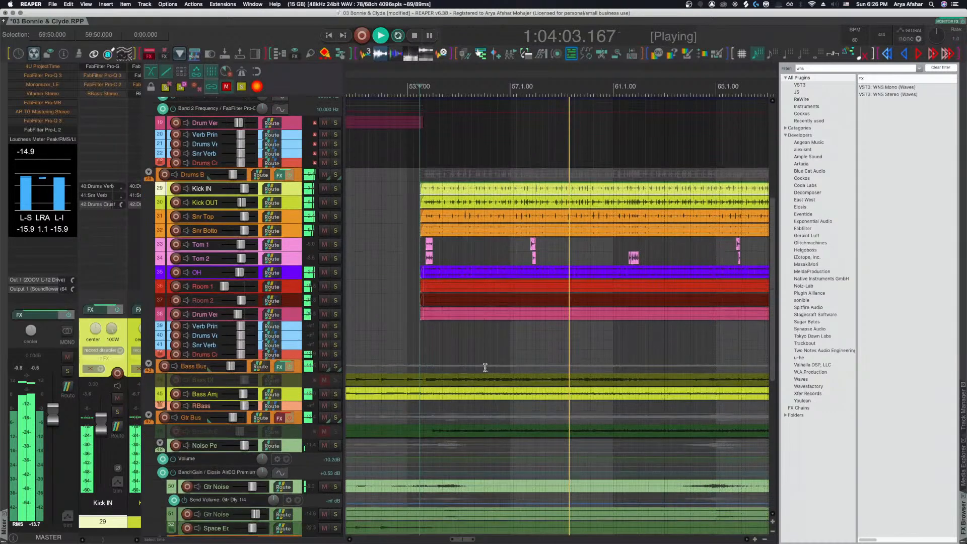
pyautogui.scroll(-3, 485, 367)
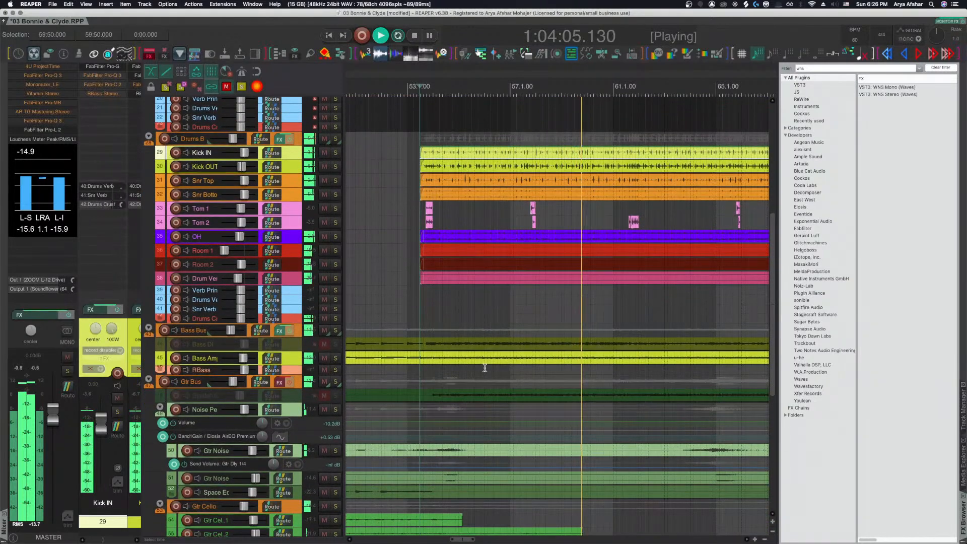
pyautogui.scroll(-2, 485, 368)
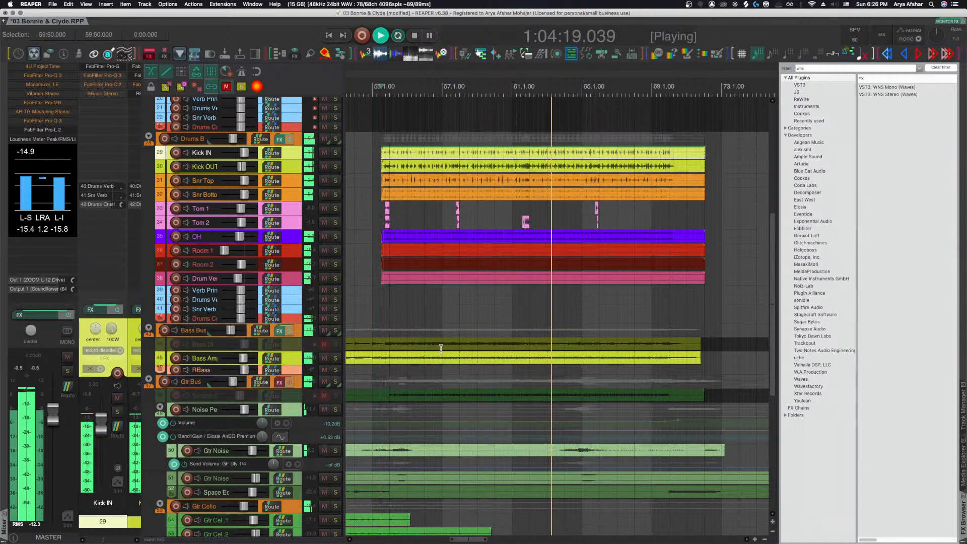
# Stop playback, set the requested audio device block size to 8192 and apply the preferences.
pyautogui.scroll(1, 437, 333)
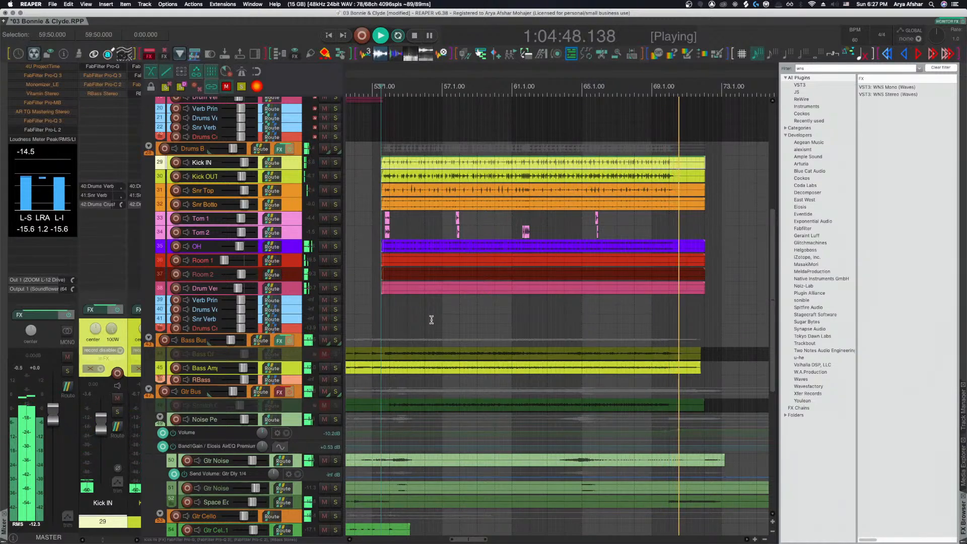
pyautogui.press('space')
pyautogui.press('super+comma')
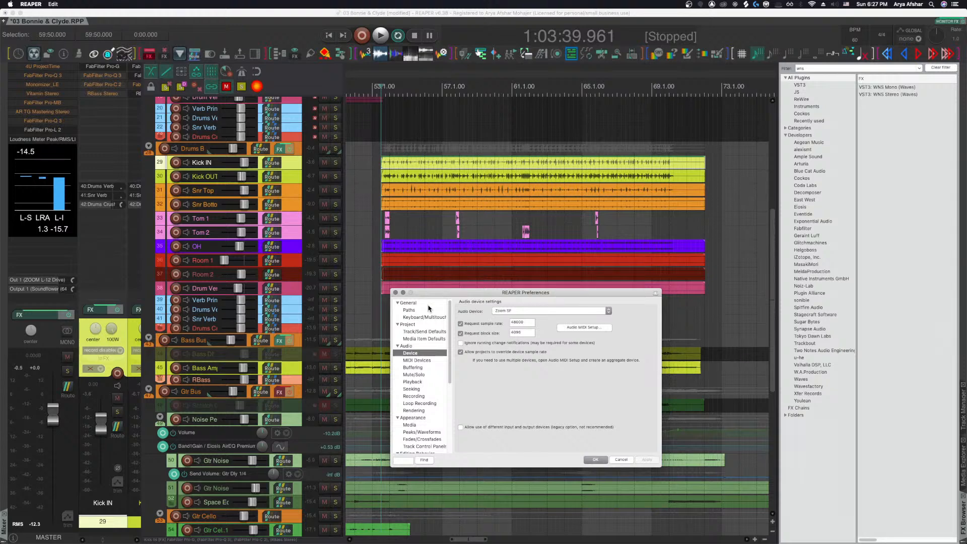
pyautogui.click(524, 335)
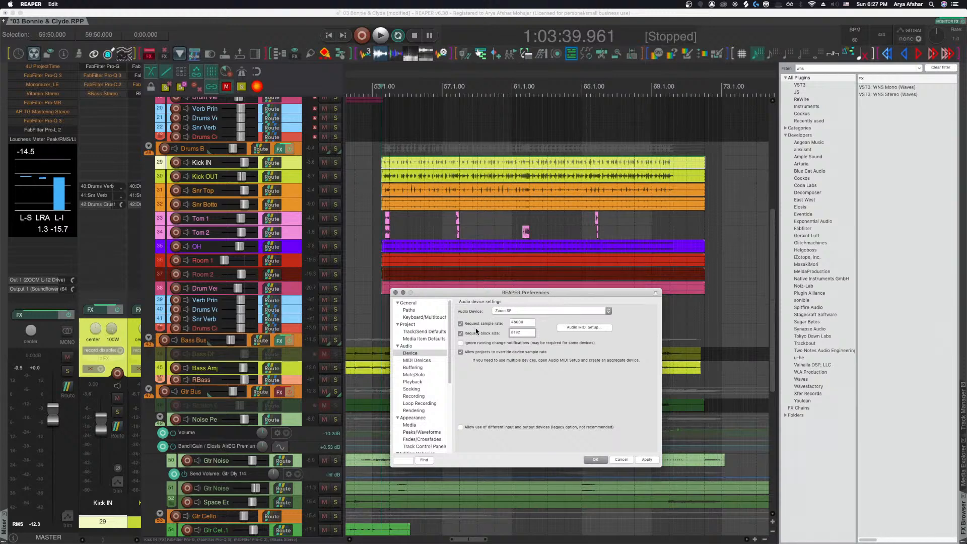
pyautogui.hotkey('alt', 'space')
pyautogui.write('4096*2')
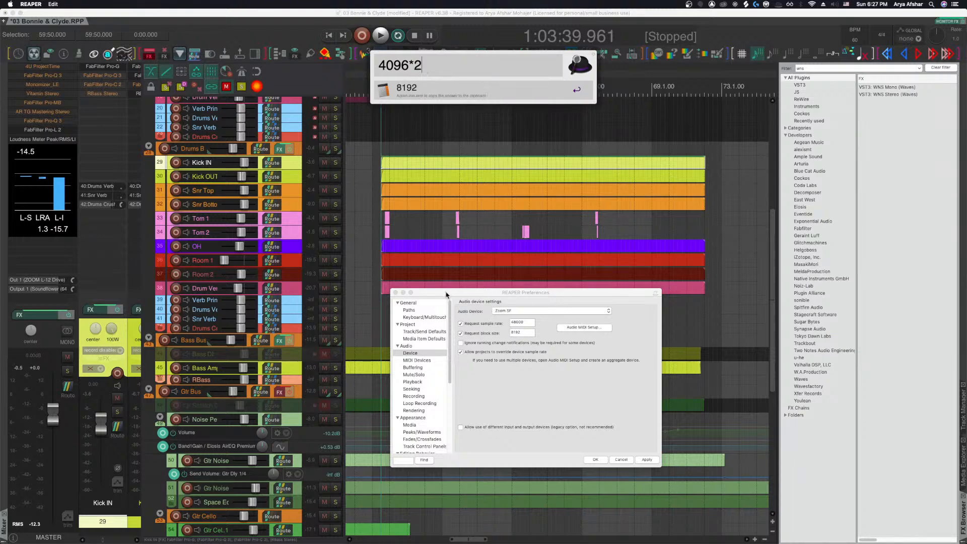
pyautogui.press('Return')
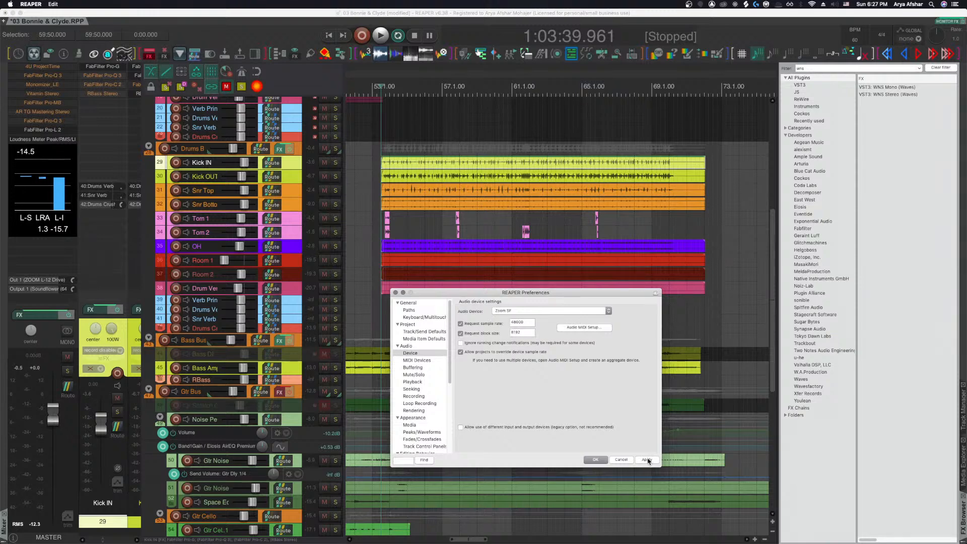
pyautogui.click(648, 460)
pyautogui.click(595, 460)
# Play the full mix from the start of the Drums B items to check playback with the larger block size.
pyautogui.press('space')
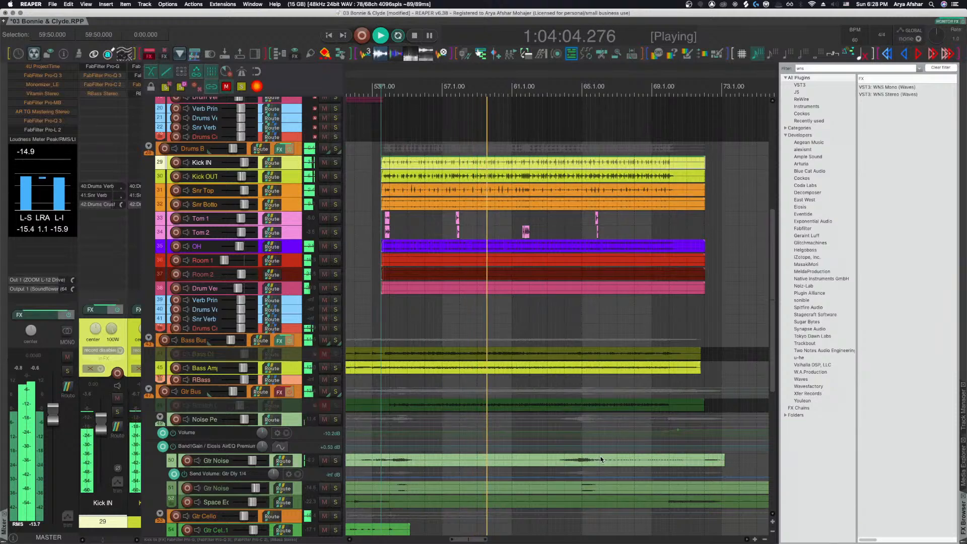
pyautogui.click(223, 4)
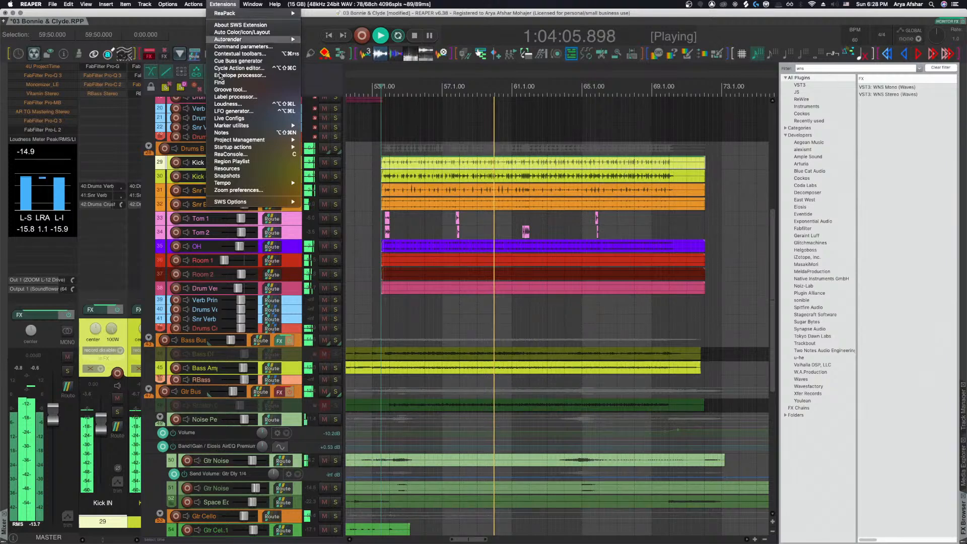
pyautogui.click(500, 314)
pyautogui.press('space')
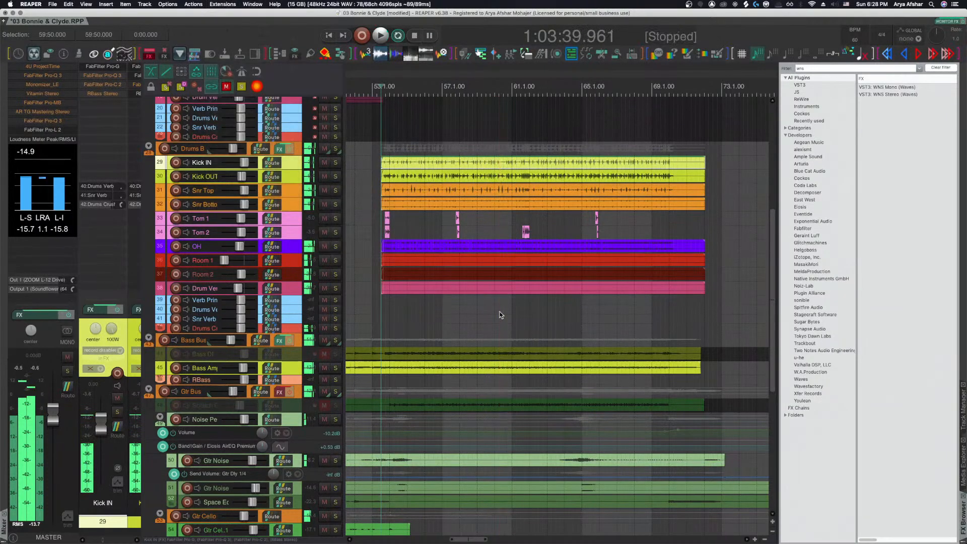
# Return the requested audio device block size to 4096 and apply the preferences.
pyautogui.press('super+comma')
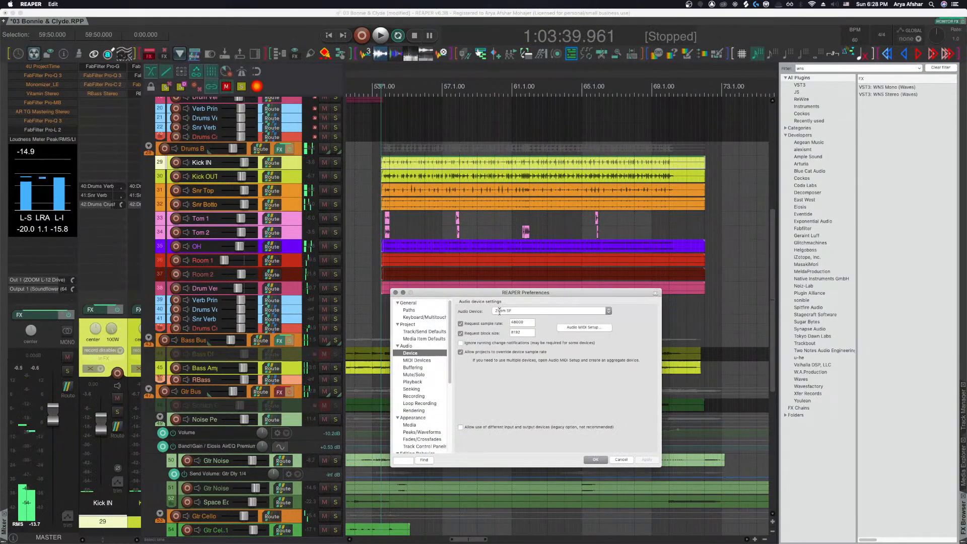
pyautogui.moveTo(528, 333); pyautogui.dragTo(393, 310)
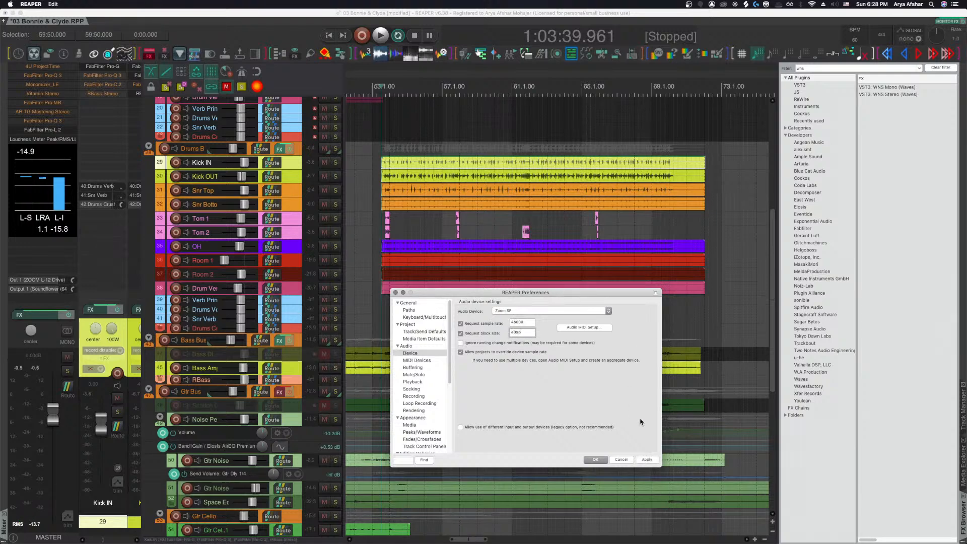
pyautogui.click(647, 460)
pyautogui.click(595, 459)
# Save a new full track mix snapshot named "Mix at Stream 3".
pyautogui.click(223, 4)
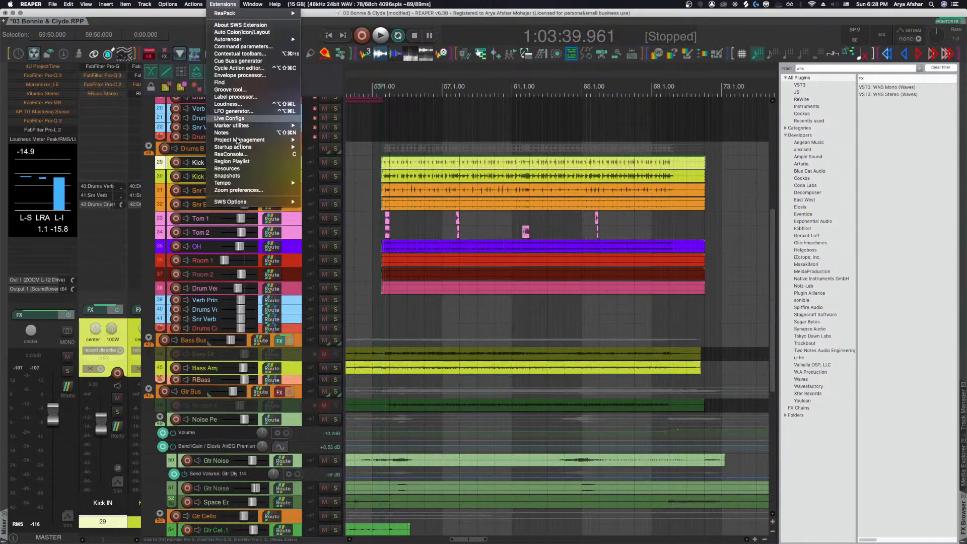
pyautogui.click(234, 176)
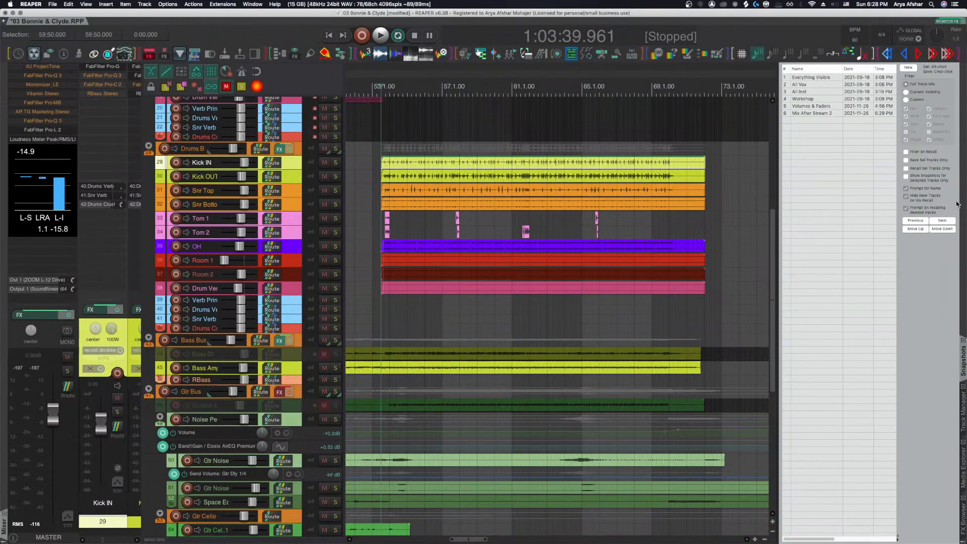
pyautogui.click(910, 68)
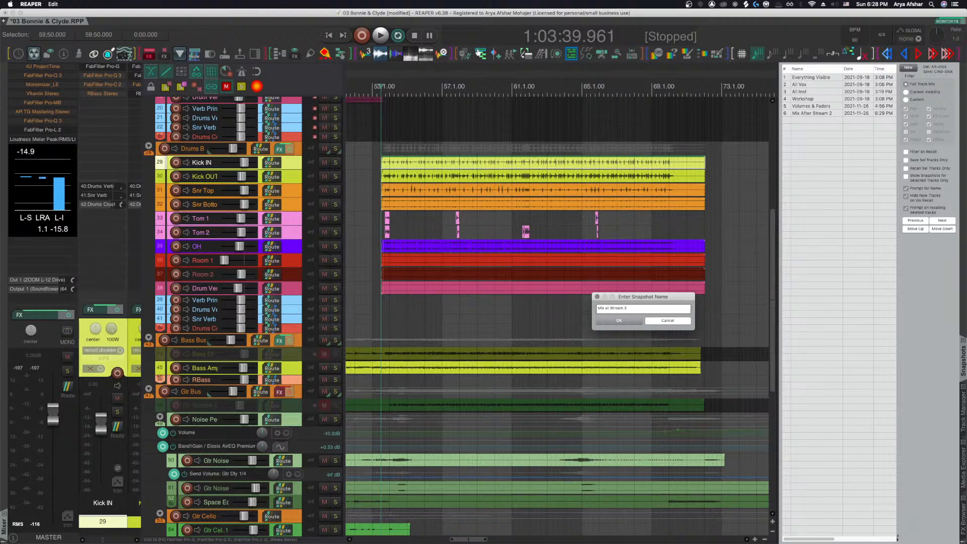
pyautogui.press('Return')
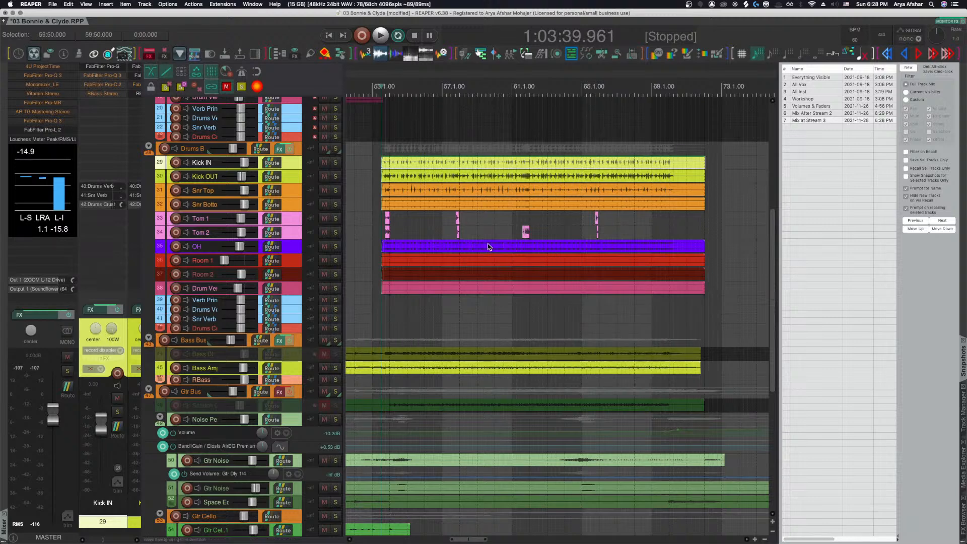
# Raise the RBass gain slightly on the Kick OUT track and briefly audition the mix.
pyautogui.press('space')
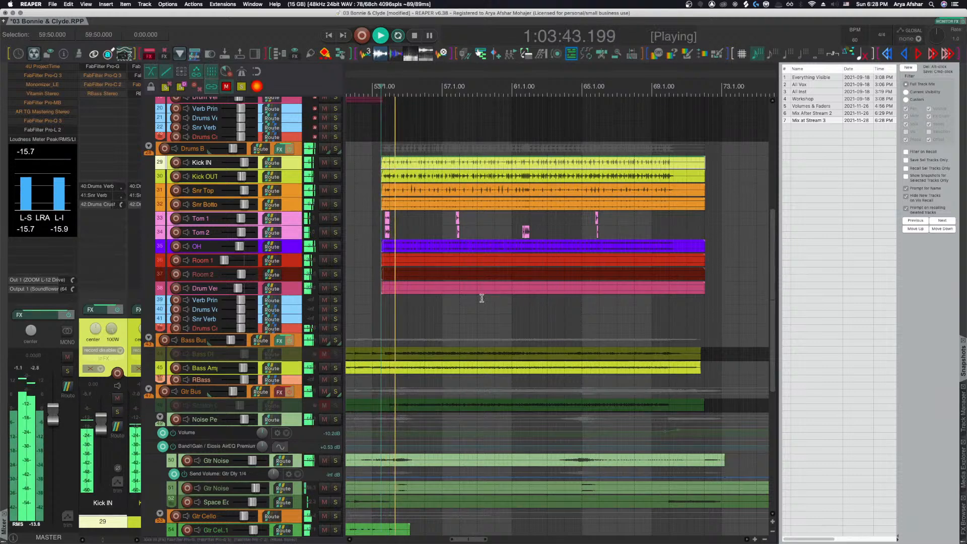
pyautogui.click(294, 175)
pyautogui.press('space')
pyautogui.scroll(4, 294, 175)
pyautogui.scroll(2, 293, 175)
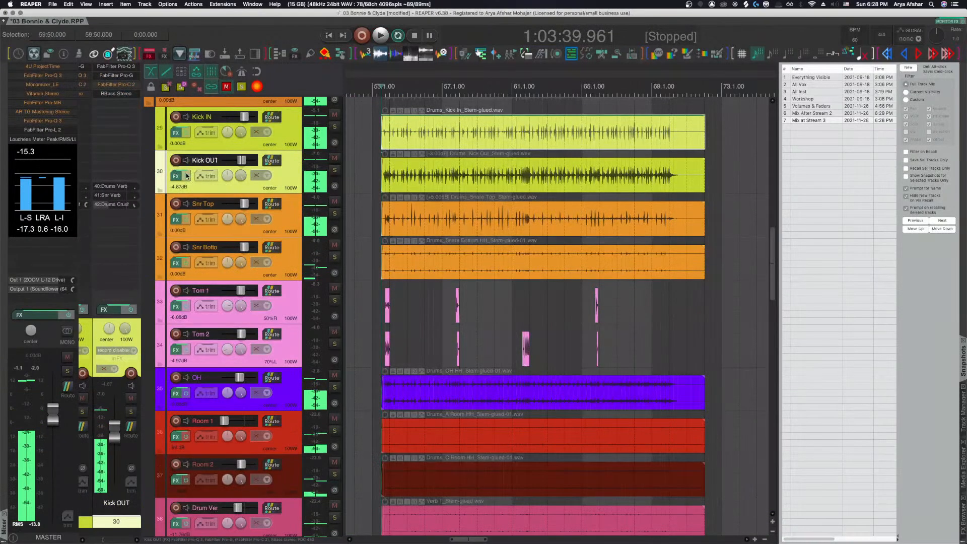
pyautogui.click(176, 176)
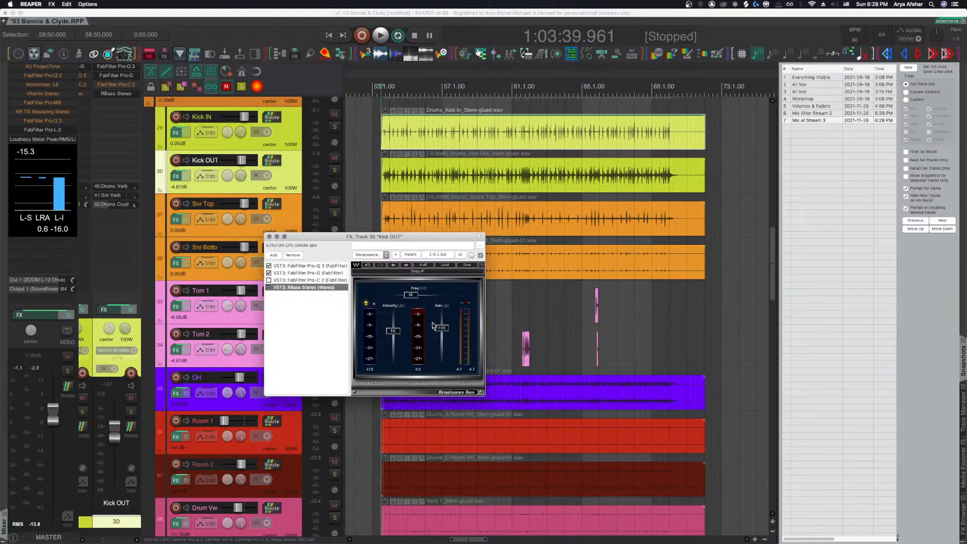
pyautogui.moveTo(442, 328); pyautogui.dragTo(441, 326)
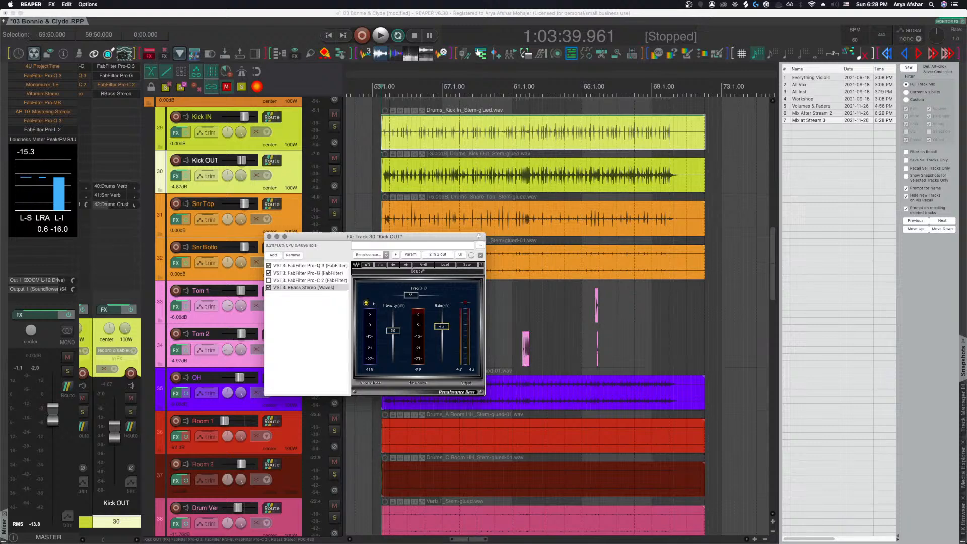
pyautogui.press('space')
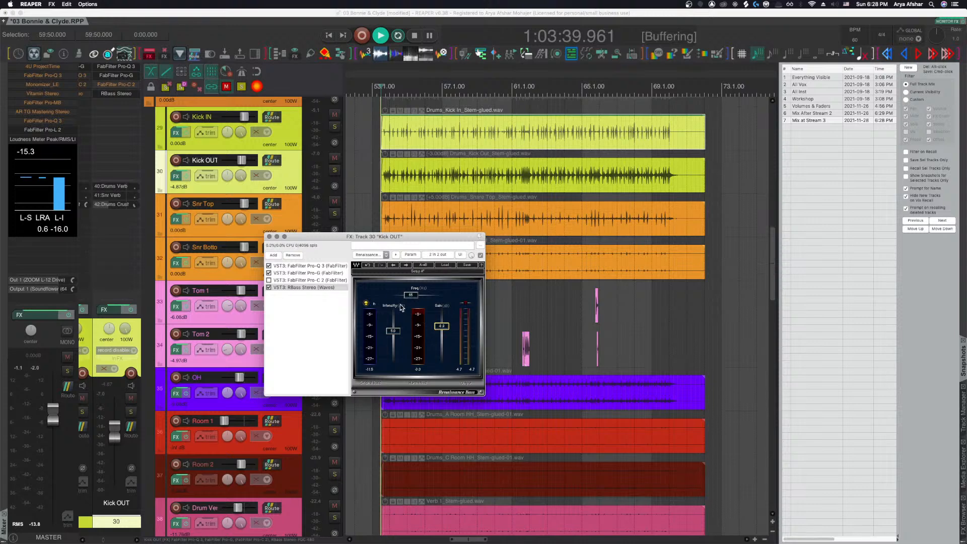
pyautogui.press('space')
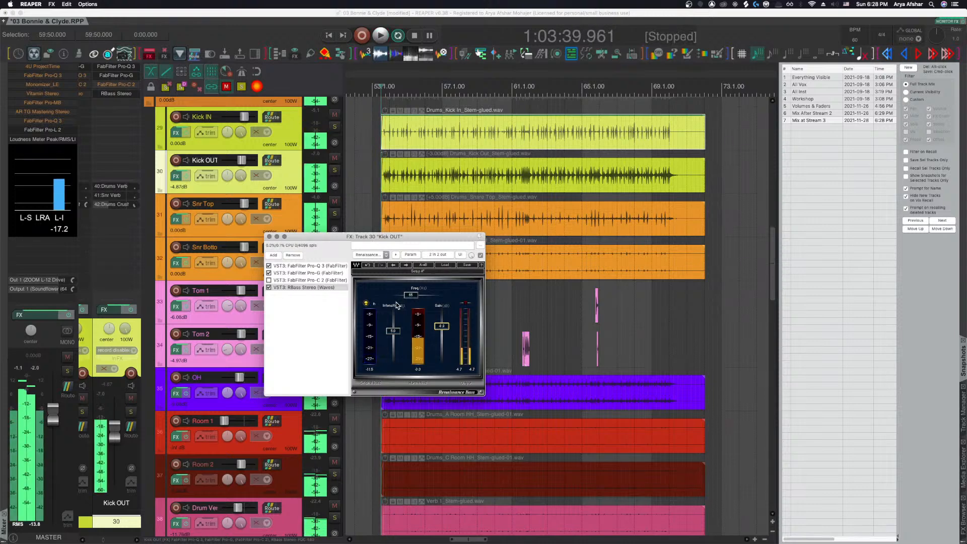
# Show the performance meter, widen it and sort the tracks by CPU use with the heaviest first.
pyautogui.press('alt+super+p')
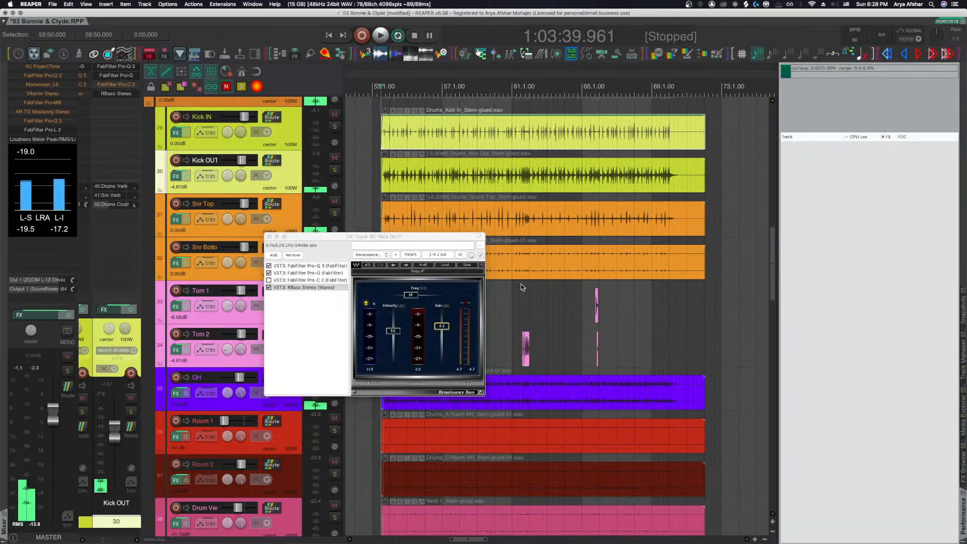
pyautogui.moveTo(778, 272); pyautogui.dragTo(736, 264)
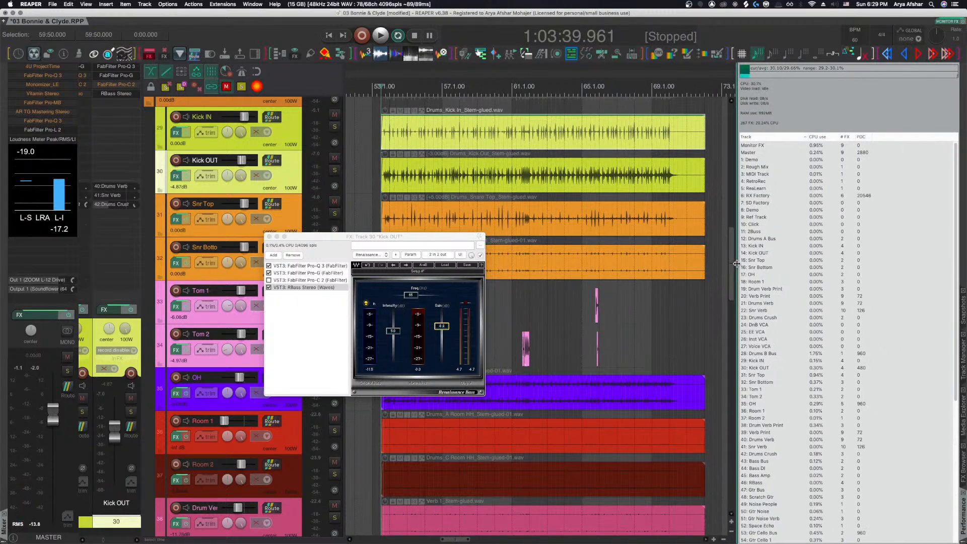
pyautogui.click(818, 137)
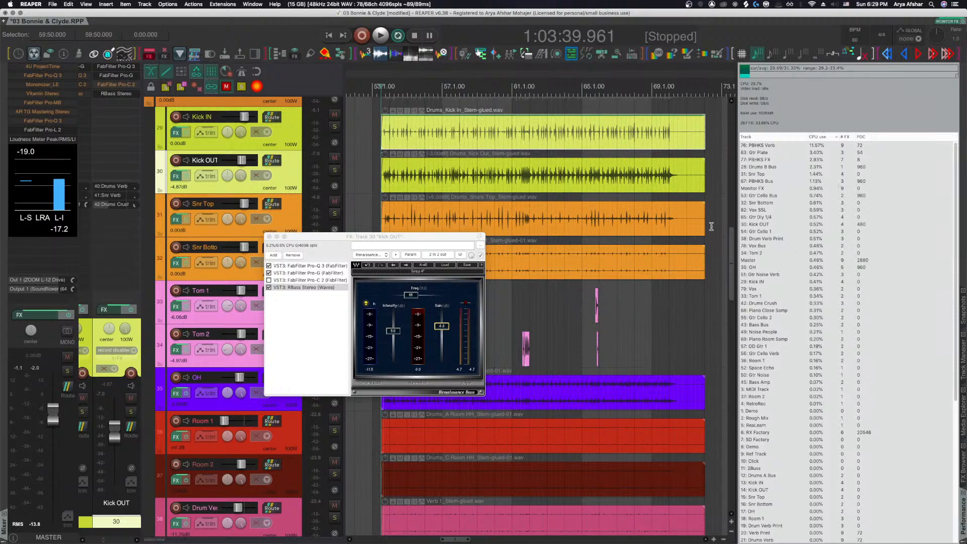
# Mute the PBHKS bus, moving the Kick OUT effects window out of the way.
pyautogui.scroll(-10, 616, 297)
pyautogui.scroll(-6, 616, 296)
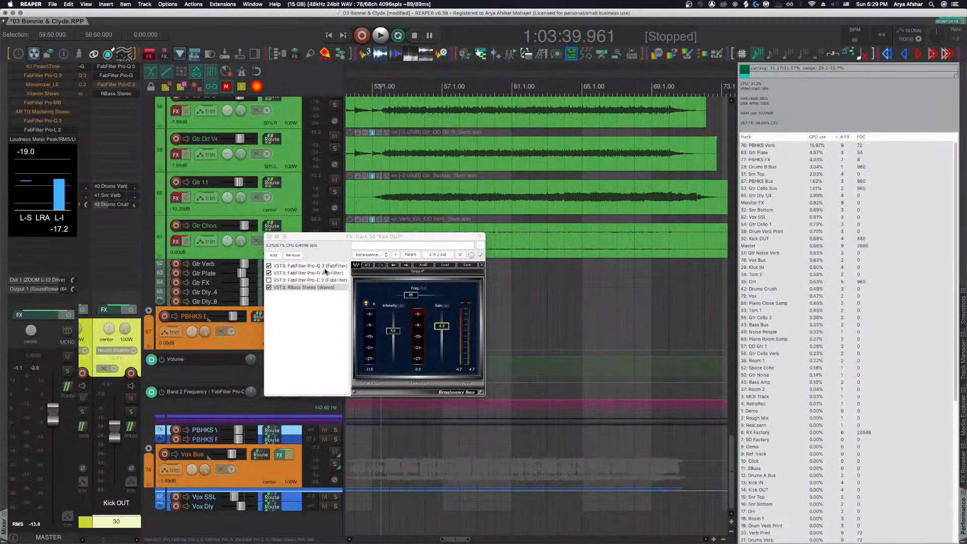
pyautogui.moveTo(319, 239); pyautogui.dragTo(584, 244)
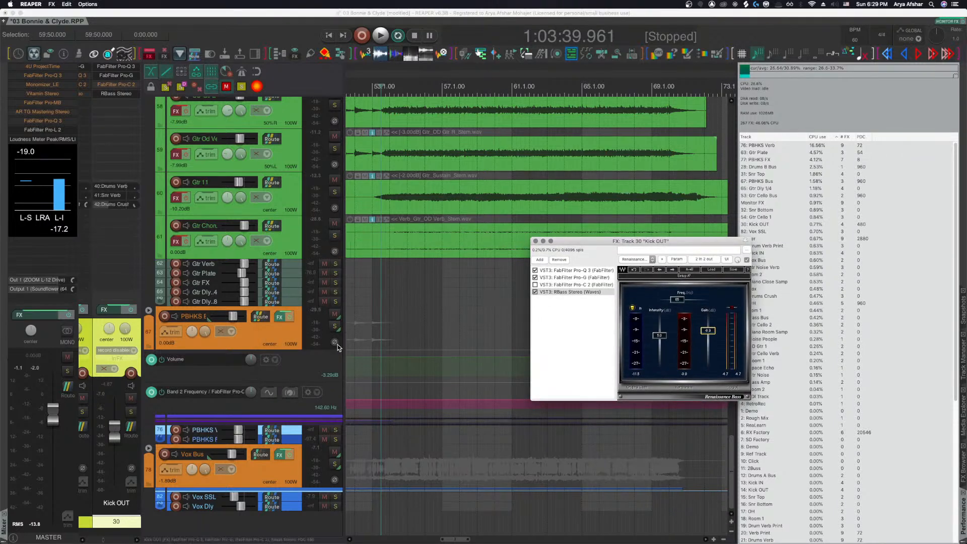
pyautogui.click(334, 315)
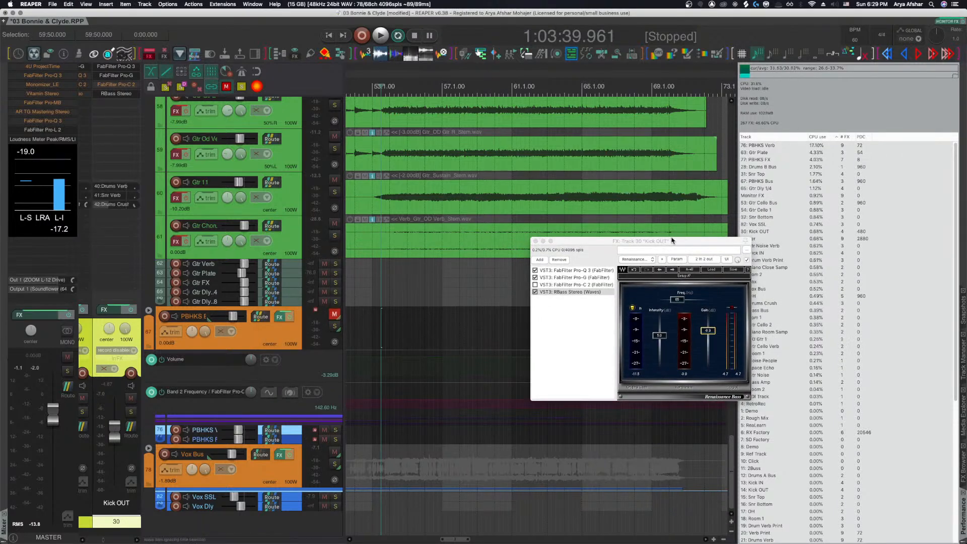
# Uncover the performance list and bypass all effects on the Gtr Plate track.
pyautogui.moveTo(672, 241); pyautogui.dragTo(599, 247)
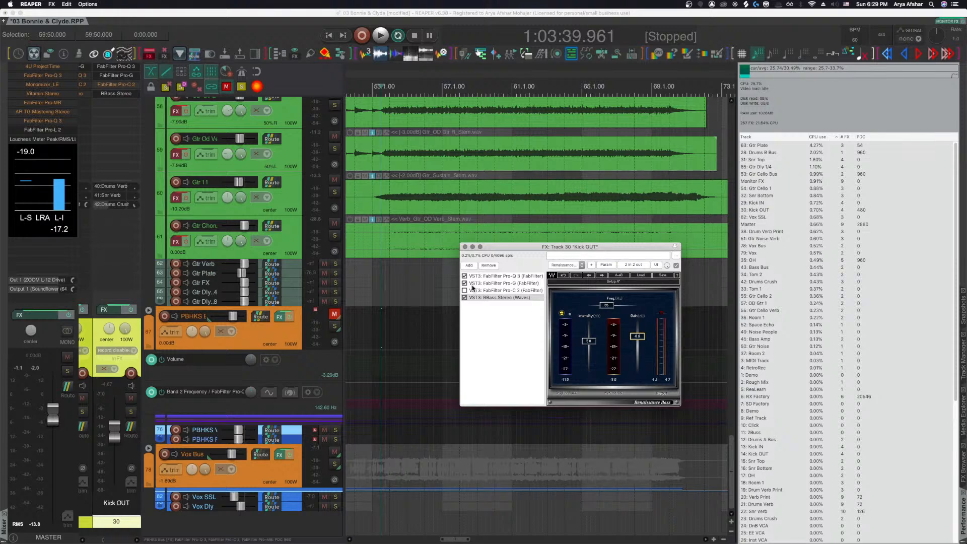
pyautogui.click(295, 272)
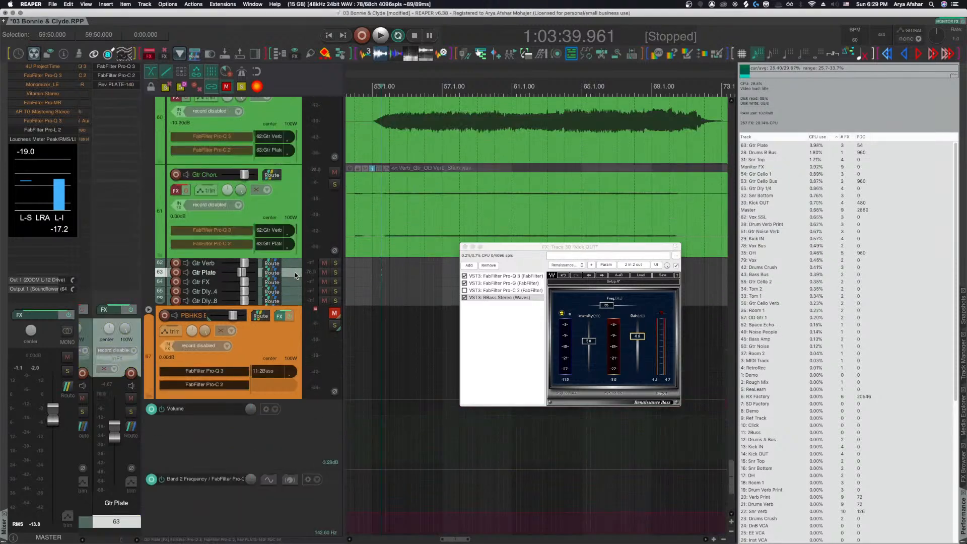
pyautogui.press('b')
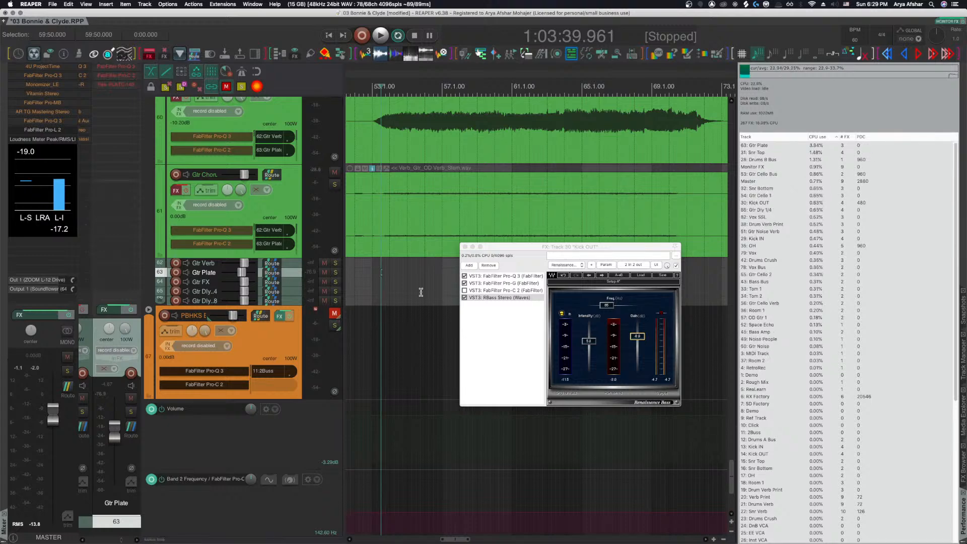
# Examine the effects chain of the Snr Top track for CPU-heavy plugins and close its window.
pyautogui.scroll(10, 414, 289)
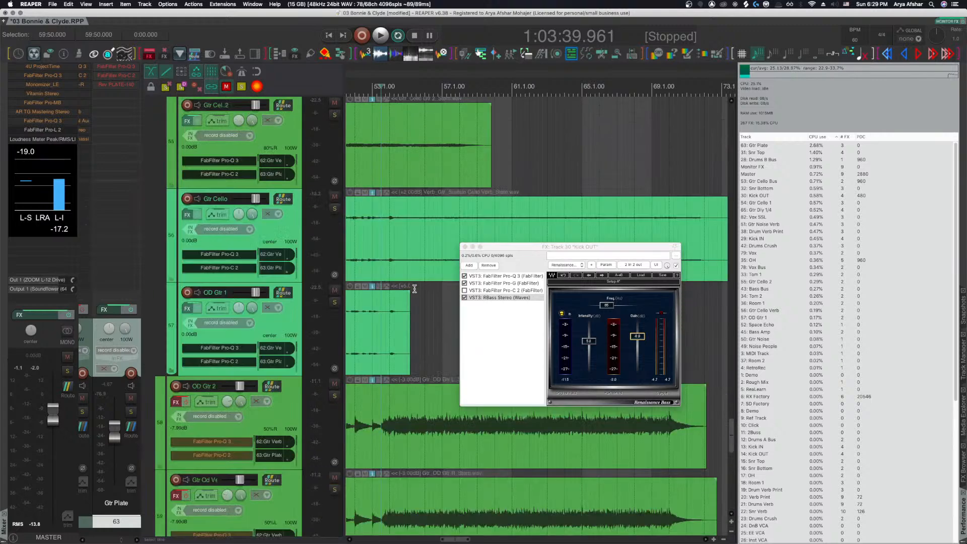
pyautogui.scroll(10, 414, 289)
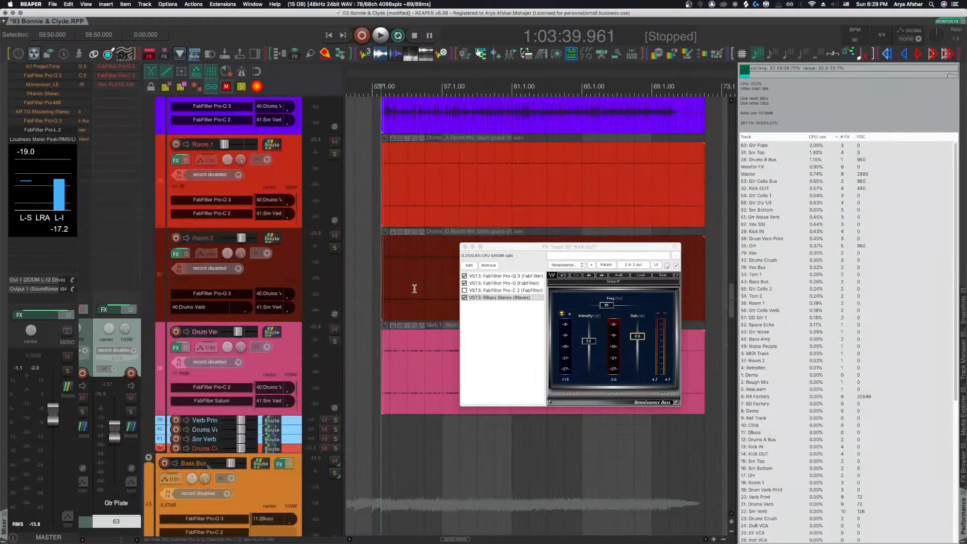
pyautogui.scroll(1, 414, 288)
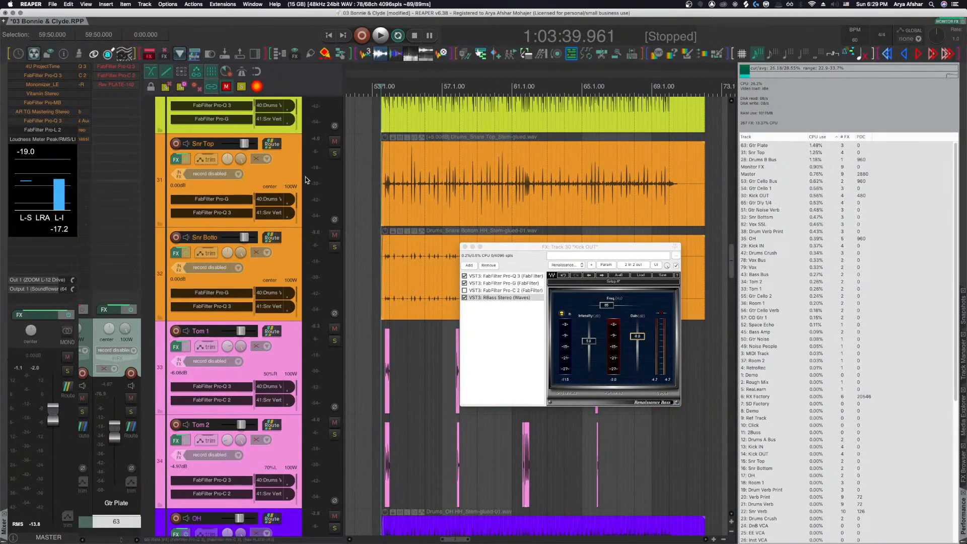
pyautogui.click(291, 181)
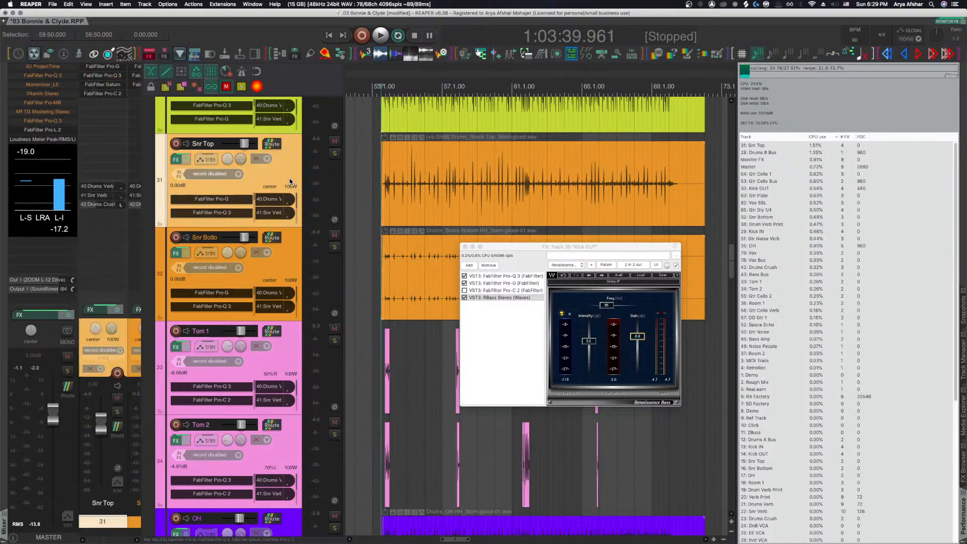
pyautogui.click(176, 160)
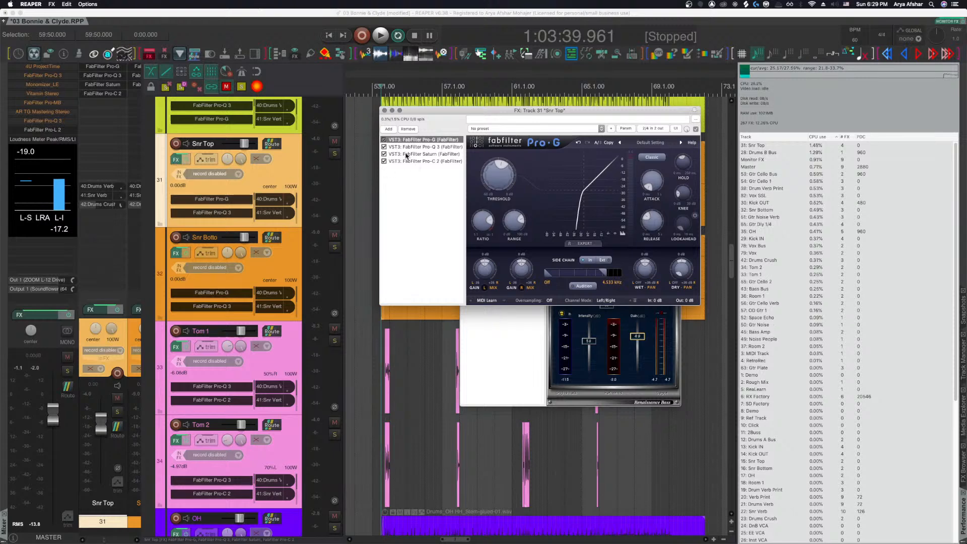
pyautogui.click(385, 110)
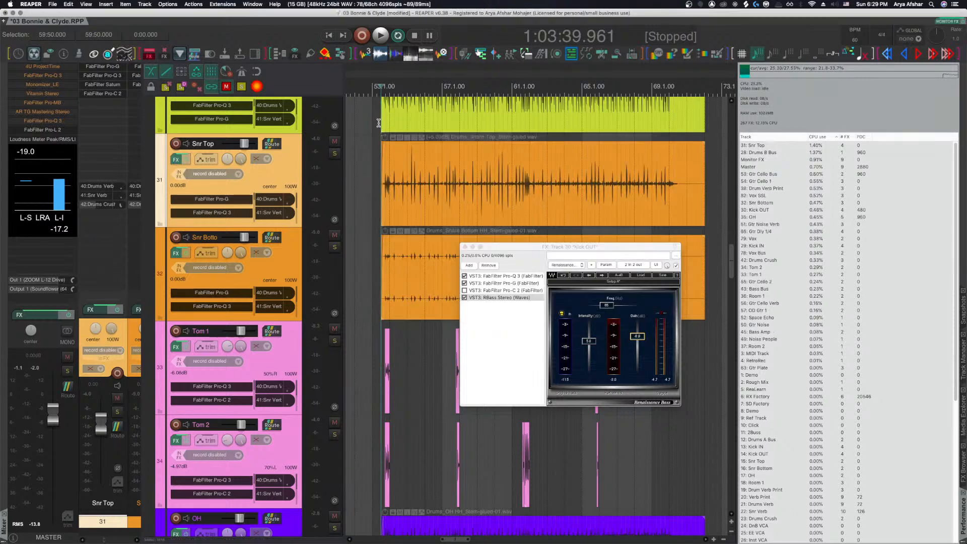
# Close the Kick OUT effects window and play the second drum section to check playback stability.
pyautogui.click(465, 247)
pyautogui.press('space')
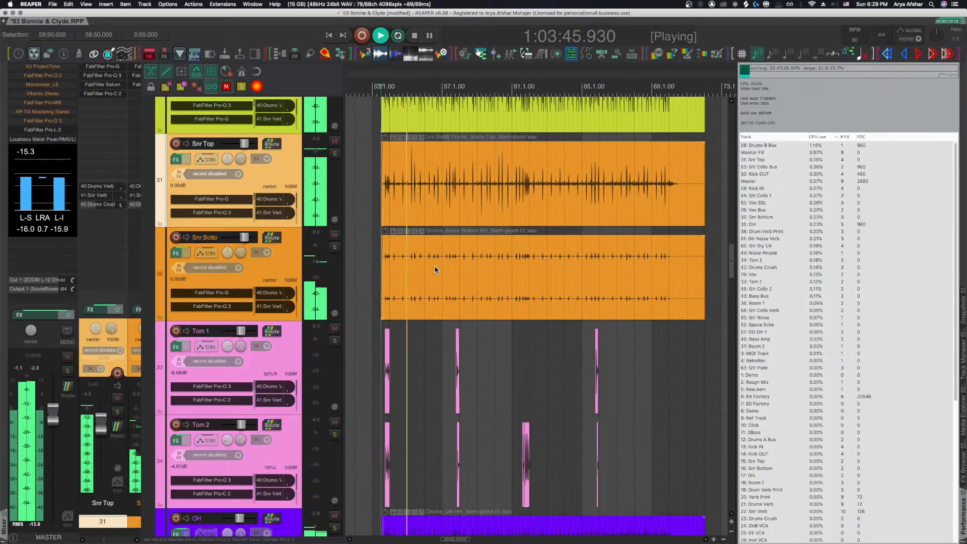
pyautogui.press('space')
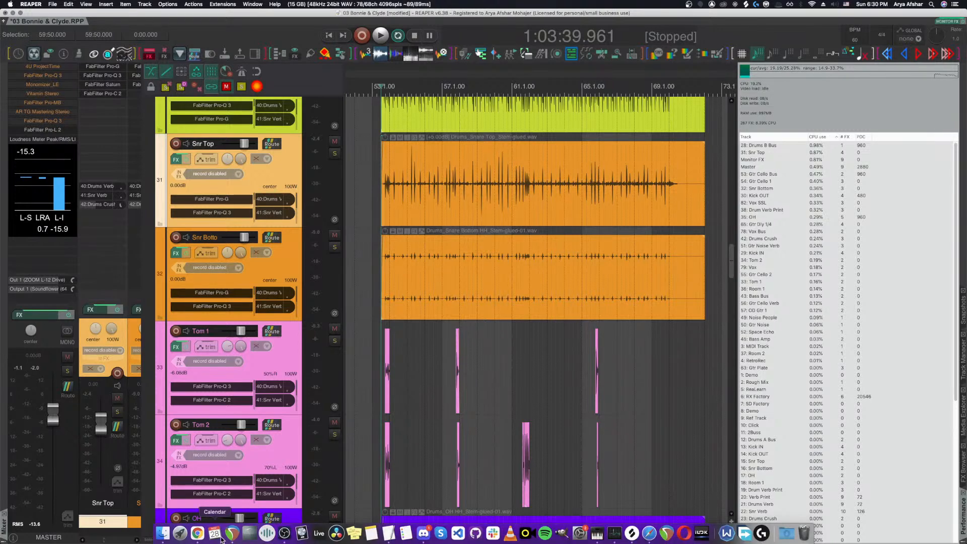
# Switch to a new Chrome window and search Google for "alt j".
pyautogui.rightClick(198, 534)
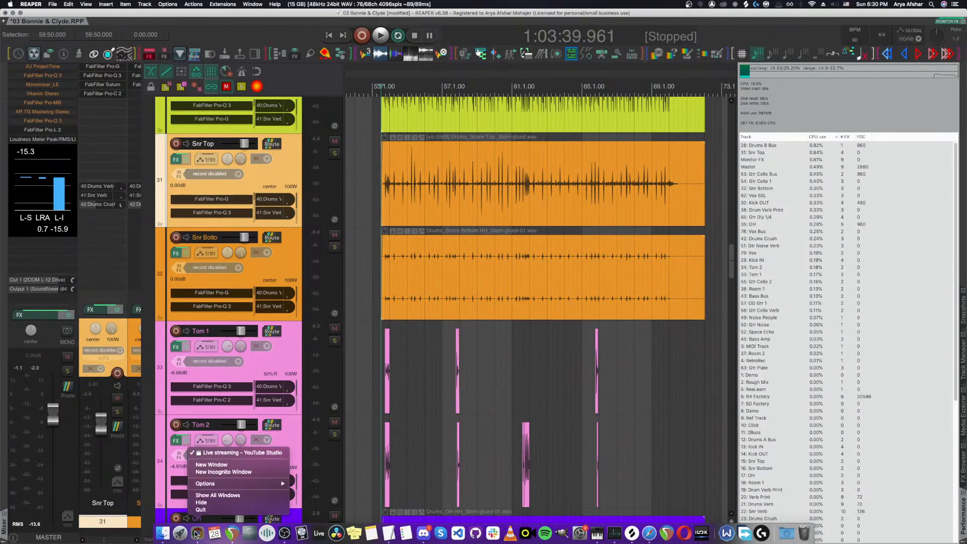
pyautogui.click(216, 466)
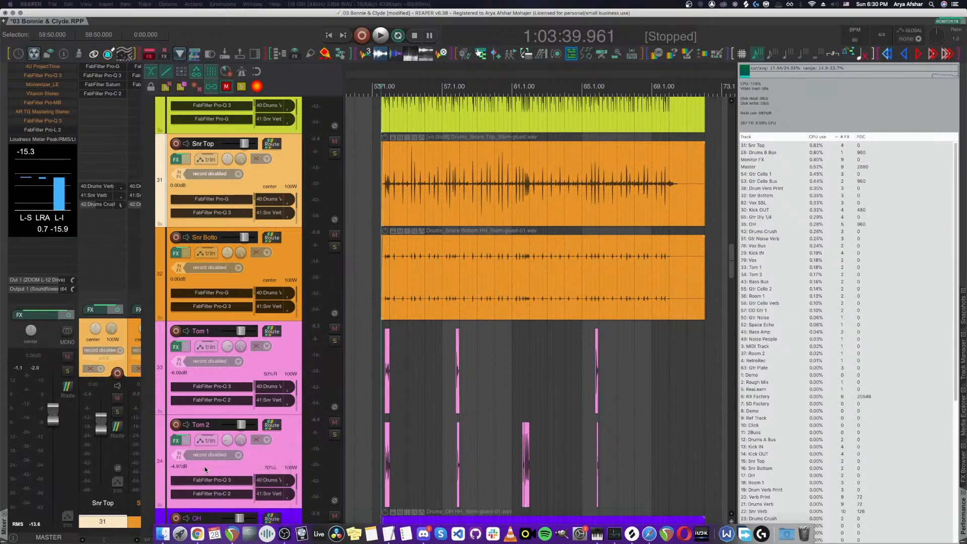
pyautogui.moveTo(180, 150); pyautogui.dragTo(335, 90)
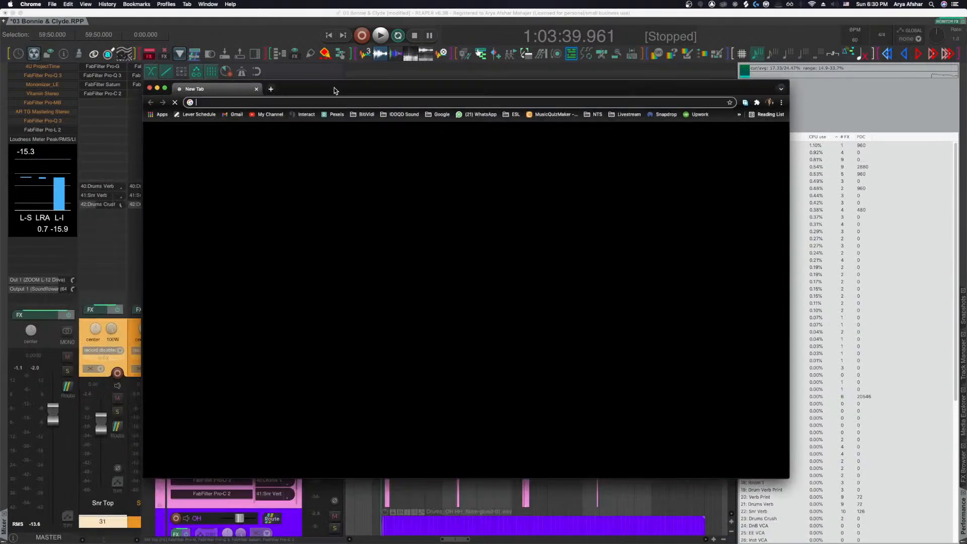
pyautogui.write('alt j')
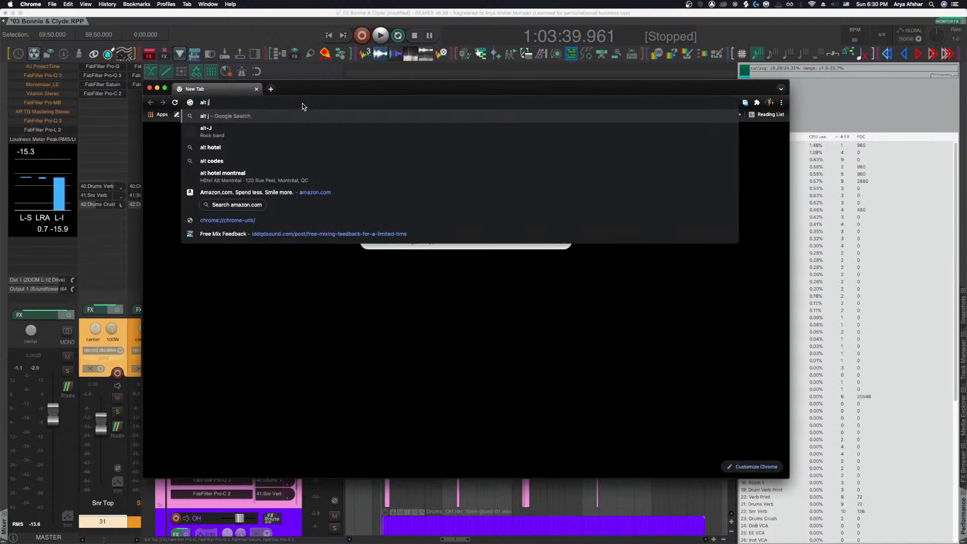
pyautogui.press('Return')
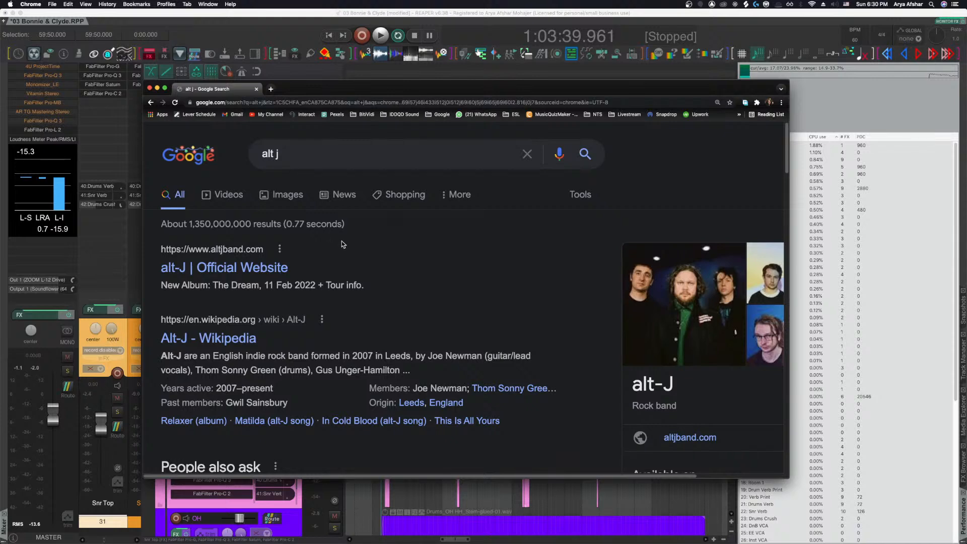
pyautogui.click(334, 160)
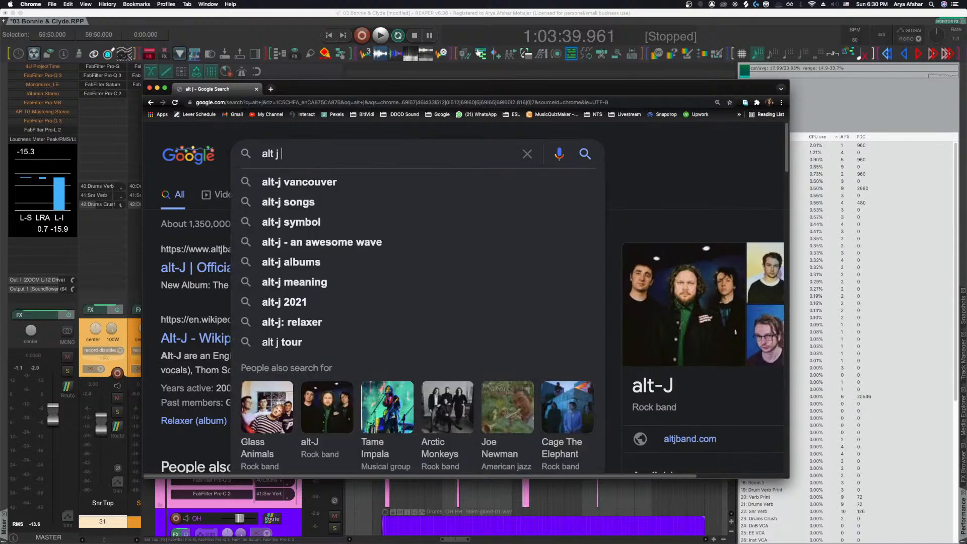
pyautogui.write('A')
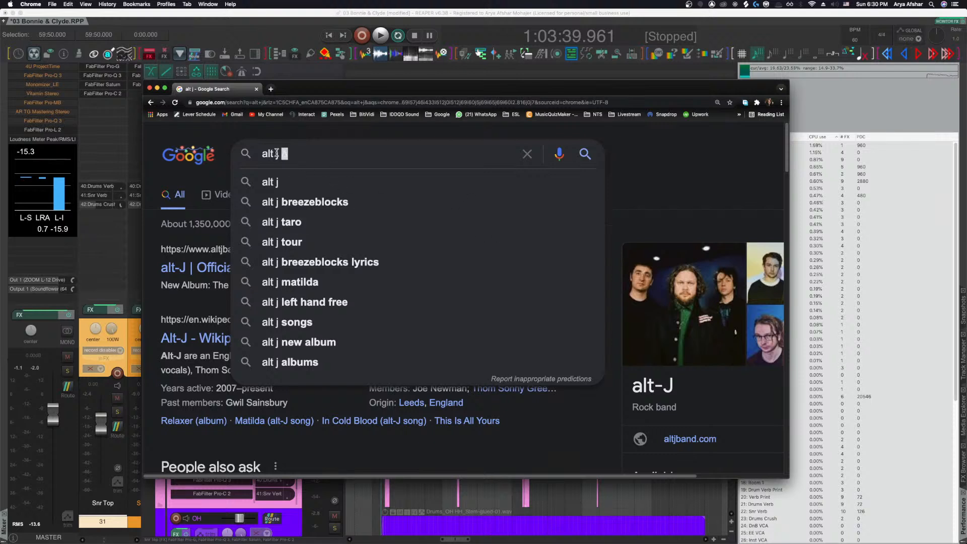
pyautogui.click(663, 161)
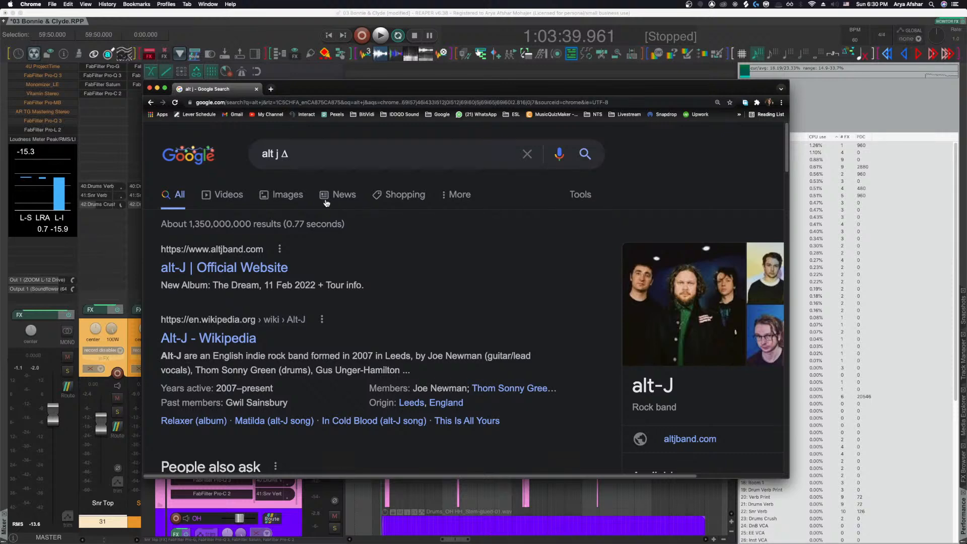
pyautogui.click(307, 162)
pyautogui.press('BackSpace')
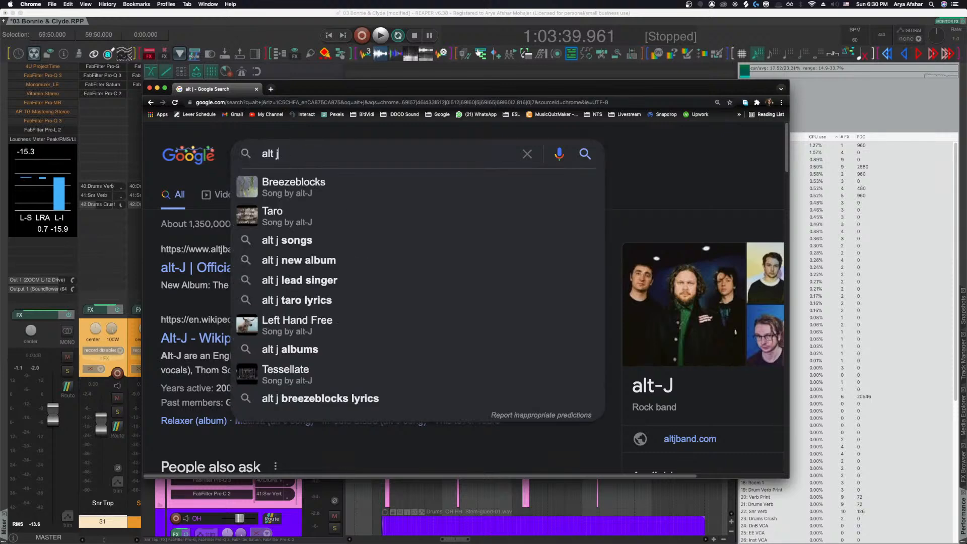
pyautogui.click(648, 164)
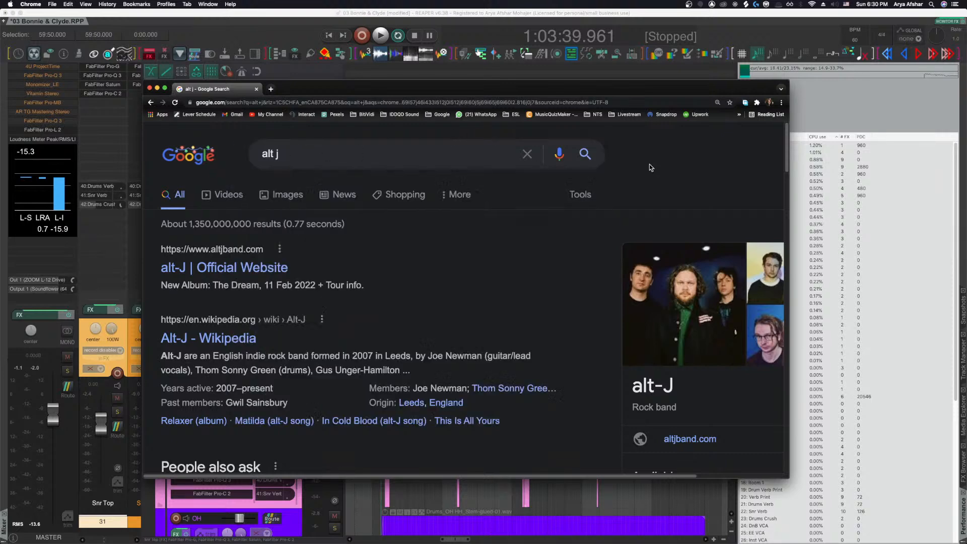
# Extend the Google search to "alt j drummer" and show the image results.
pyautogui.click(264, 166)
pyautogui.write('drumme')
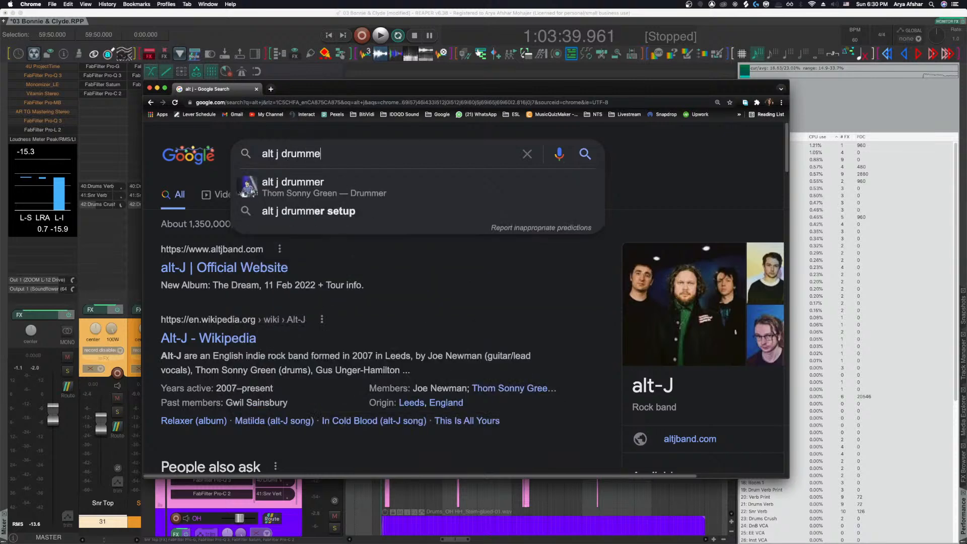
pyautogui.write('r')
pyautogui.press('Return')
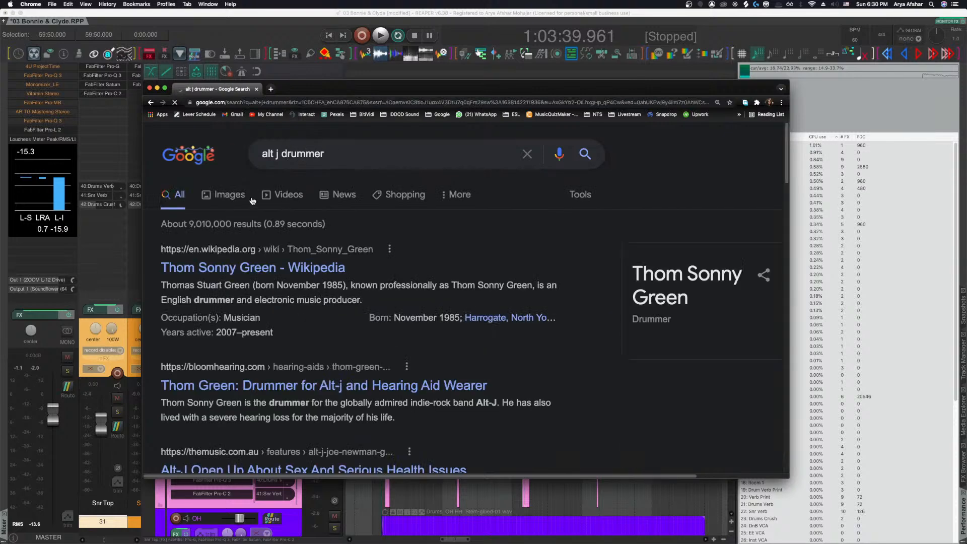
pyautogui.click(229, 196)
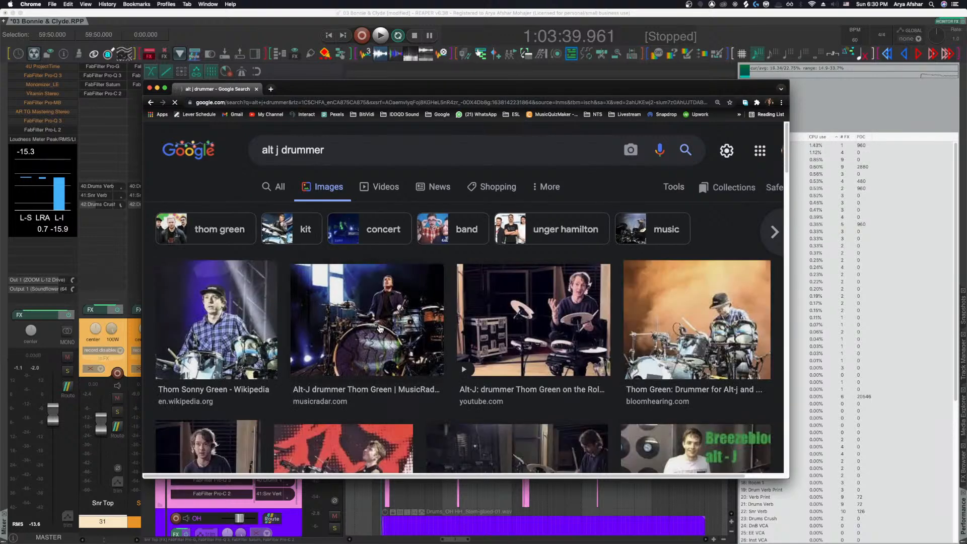
# Enlarge the MusicRadar photo of the drummer to examine the kit, and close the browser window.
pyautogui.click(380, 328)
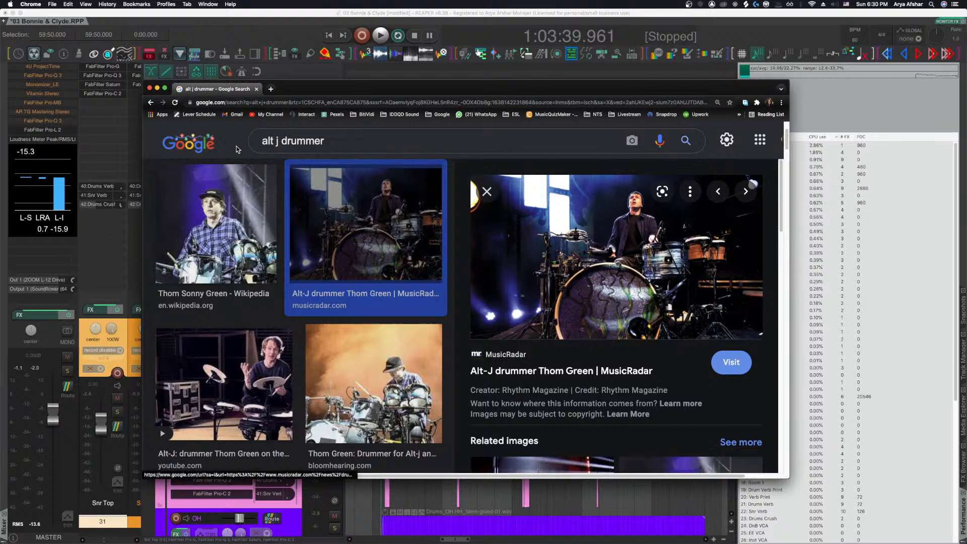
pyautogui.scroll(3, 174, 120)
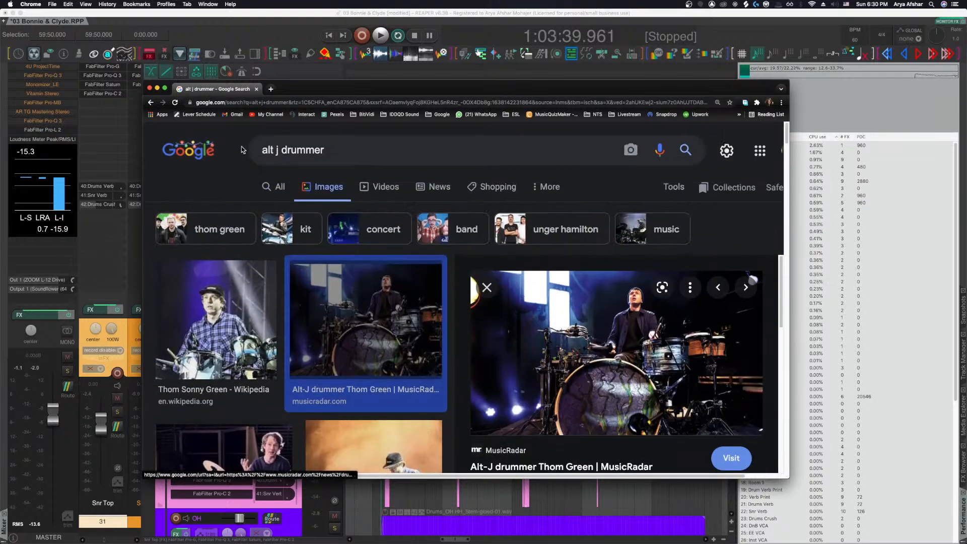
pyautogui.click(149, 89)
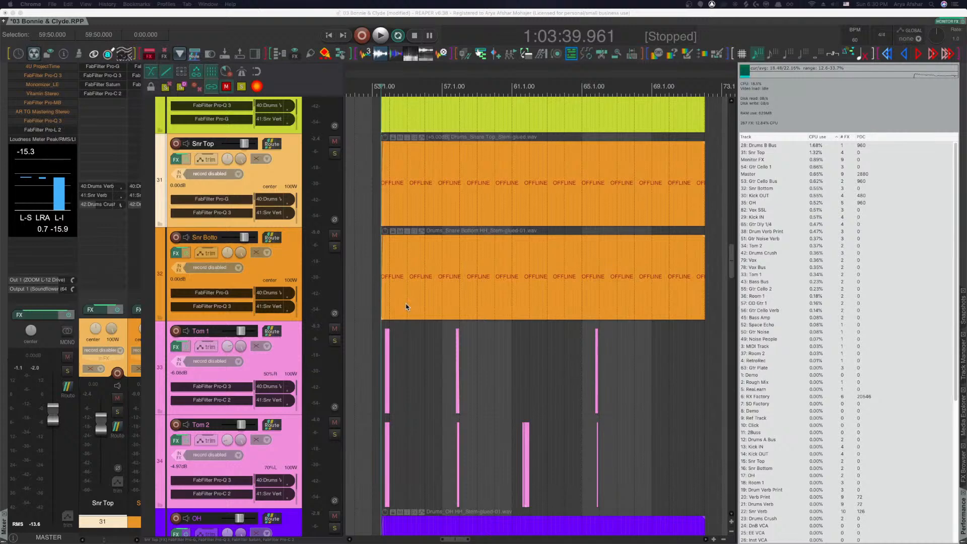
# Place the edit cursor in REAPER exactly at the start of the second drum section's items and start playback.
pyautogui.scroll(-5, 385, 274)
pyautogui.click(375, 258)
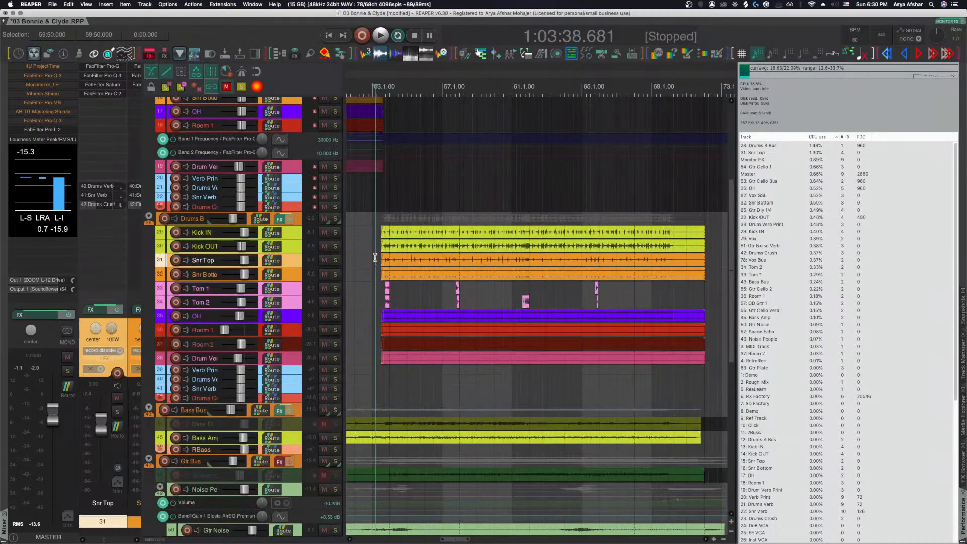
pyautogui.scroll(5, 376, 259)
pyautogui.click(380, 260)
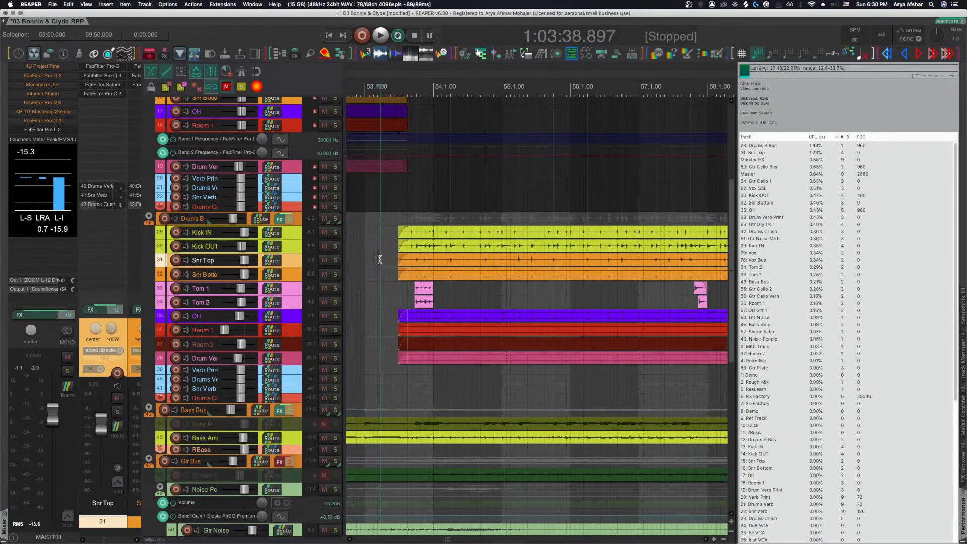
pyautogui.press('super+Right')
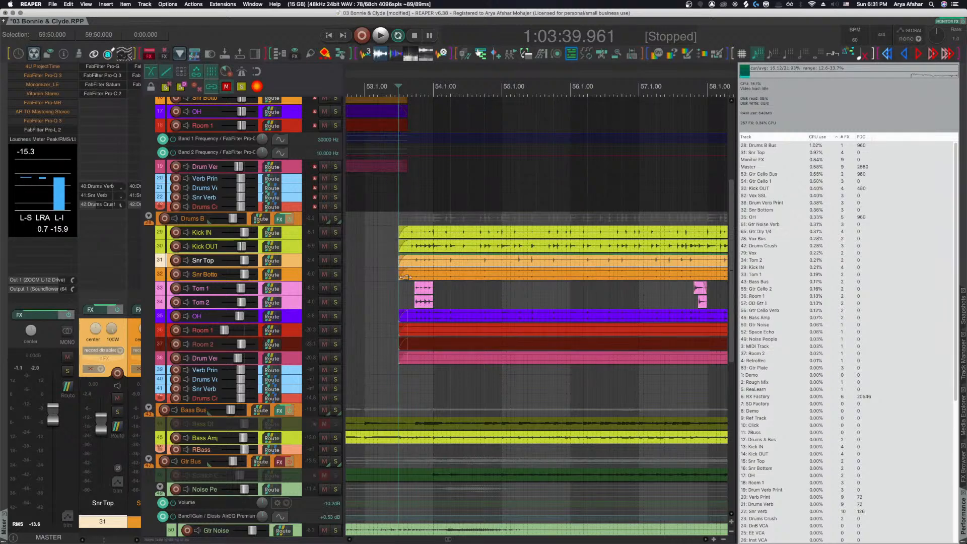
pyautogui.press('space')
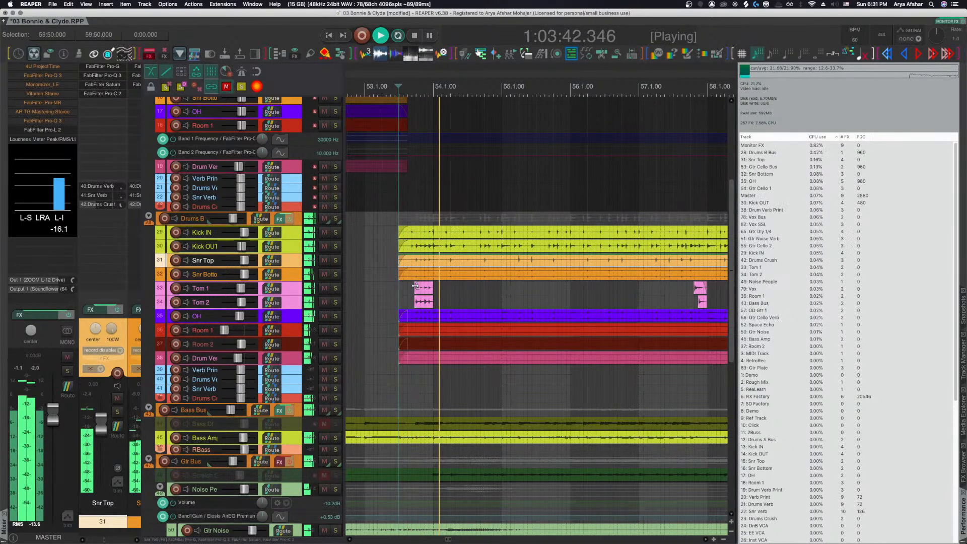
# Check the RBass Stereo plugin on the Kick OUT track during playback, close its window and stop playback.
pyautogui.scroll(-2, 415, 286)
pyautogui.click(295, 232)
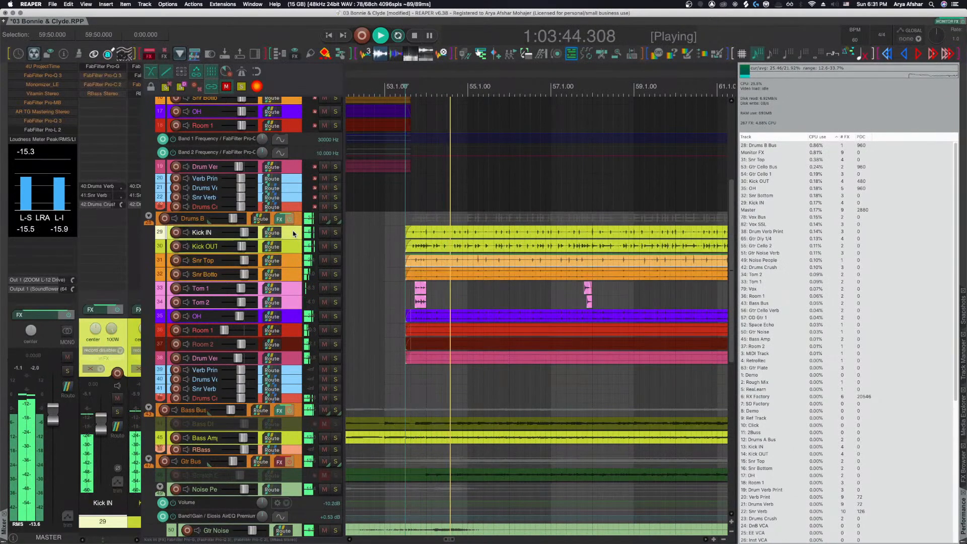
pyautogui.click(296, 247)
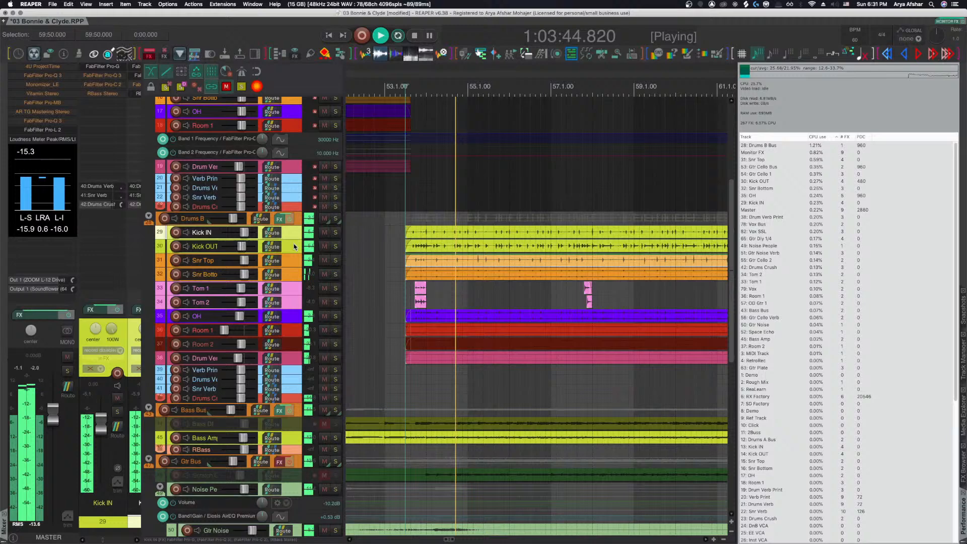
pyautogui.click(109, 95)
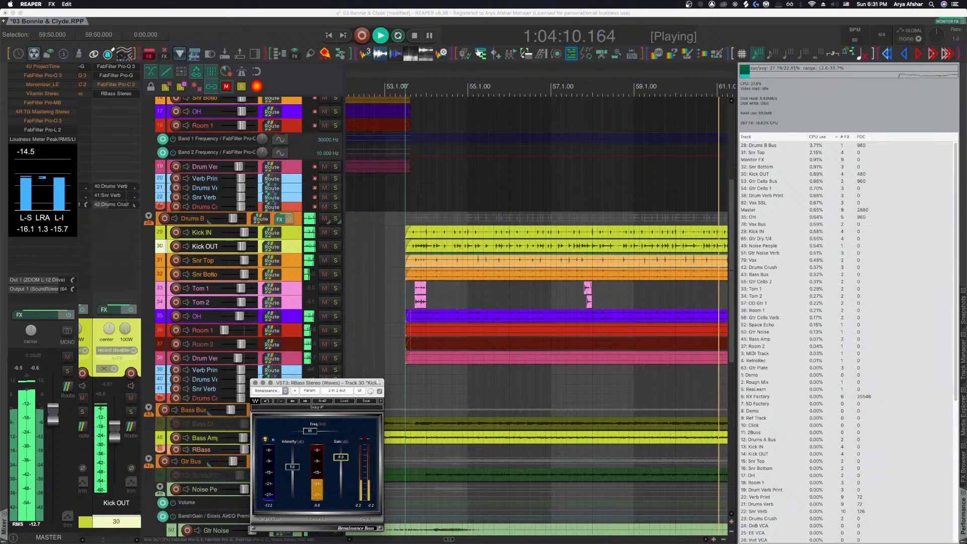
pyautogui.click(256, 383)
pyautogui.scroll(-5, 497, 408)
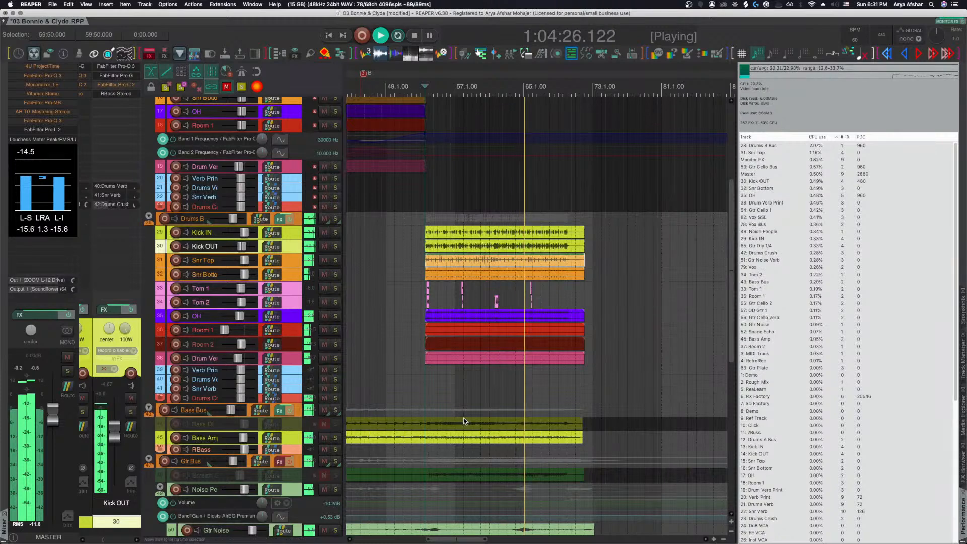
pyautogui.press('space')
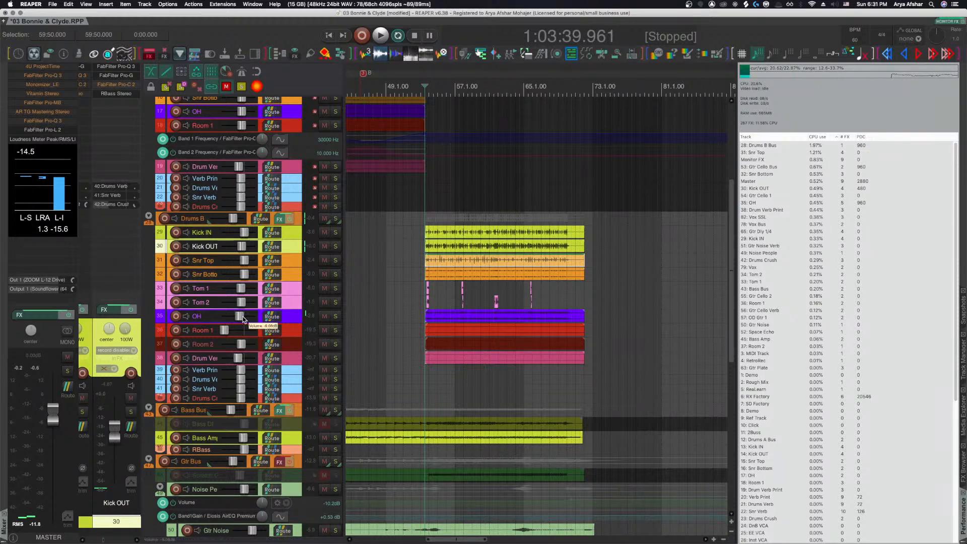
# Inspect the highest band of FabFilter Pro-MB on the Drums B Bus and close the effects window.
pyautogui.click(279, 219)
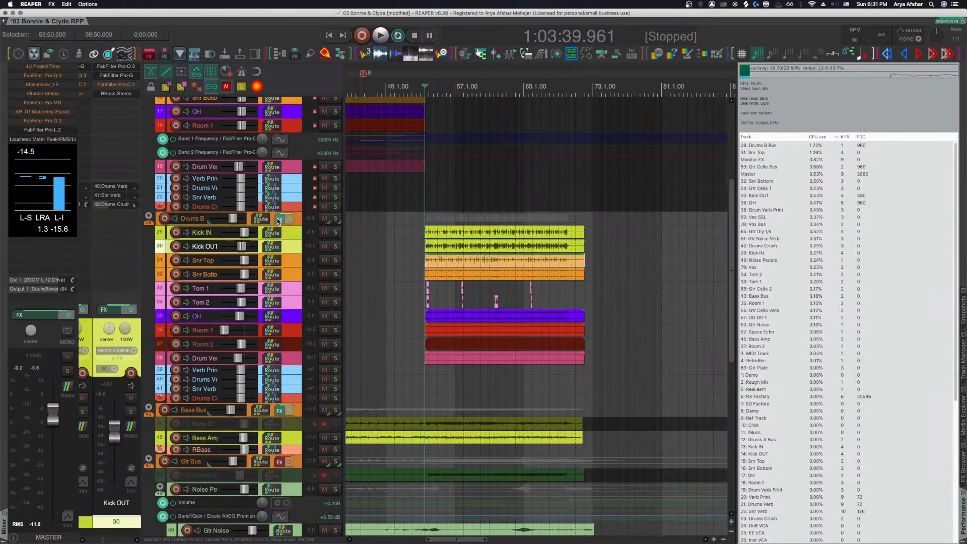
pyautogui.click(758, 271)
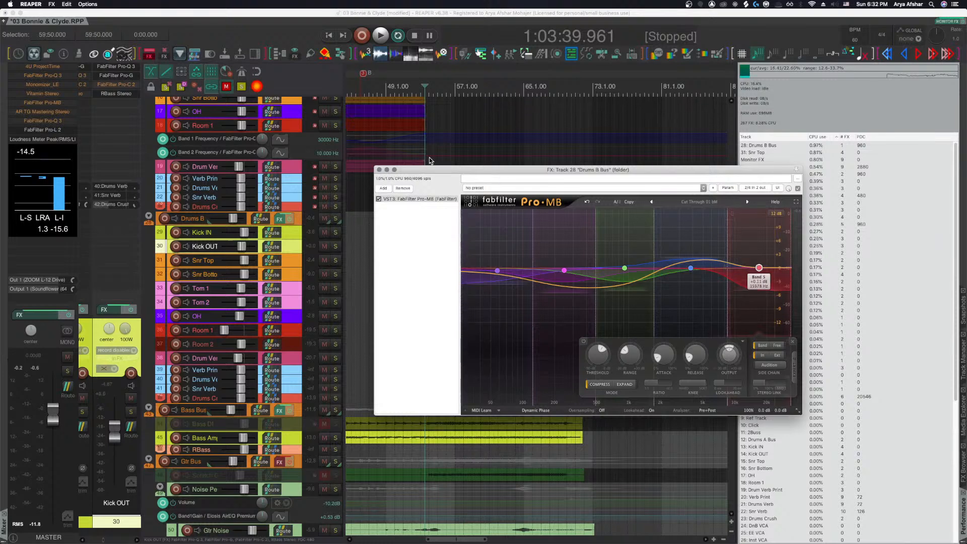
pyautogui.click(379, 171)
# During playback, raise the OH track's volume slightly and set its FabFilter Pro-MB Band 1 output level to +0.79 dB.
pyautogui.press('space')
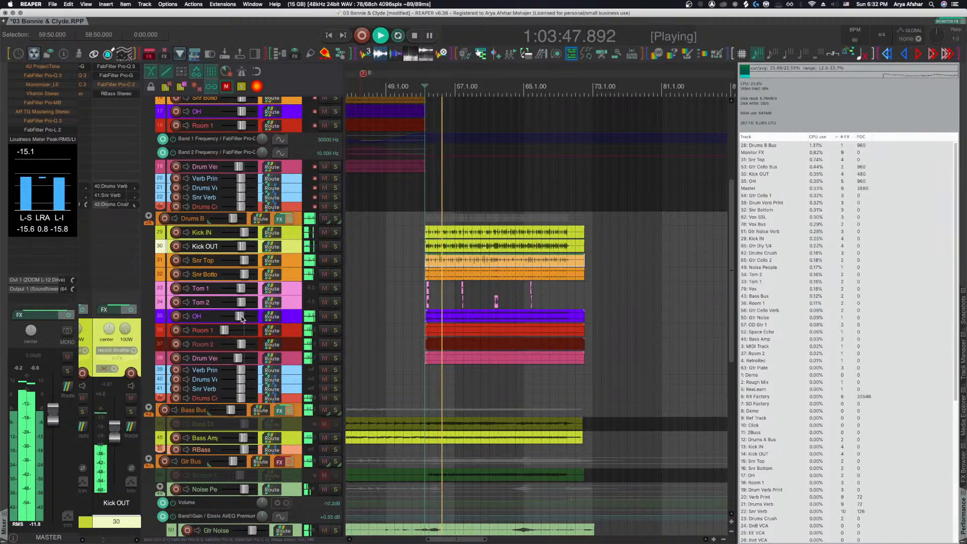
pyautogui.moveTo(241, 316); pyautogui.dragTo(244, 317)
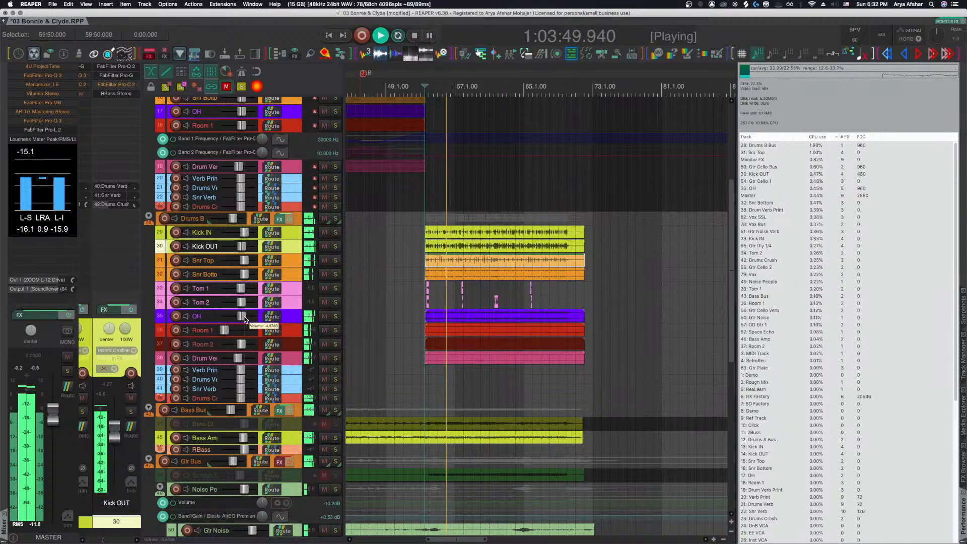
pyautogui.click(289, 316)
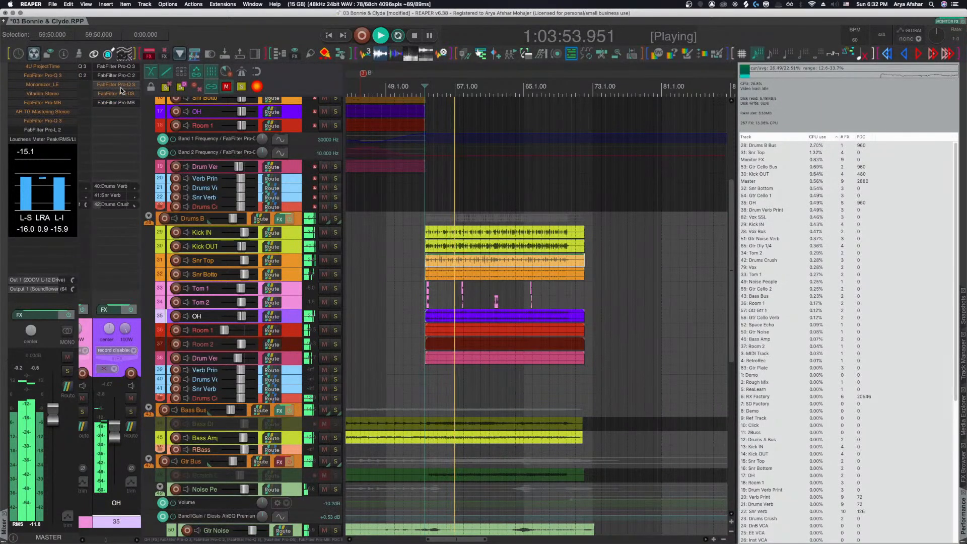
pyautogui.click(117, 102)
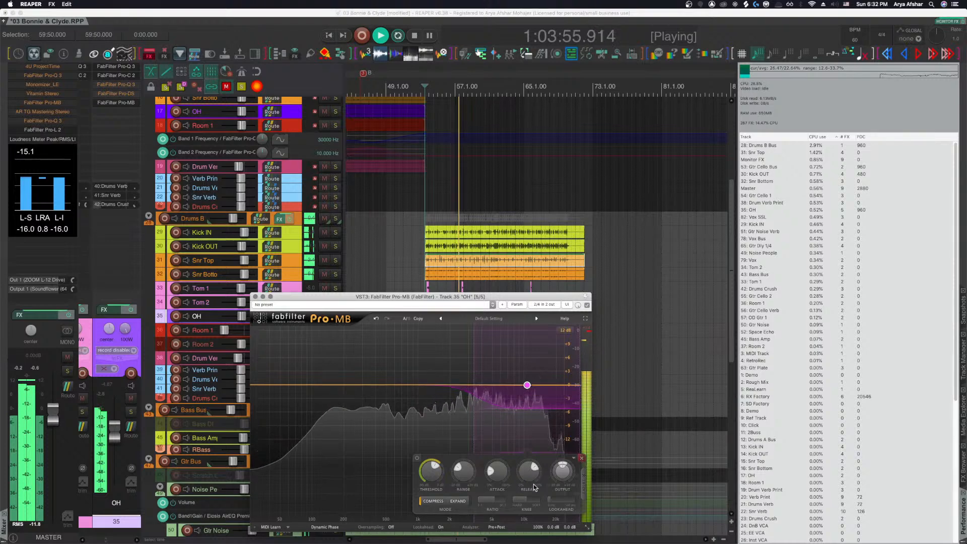
pyautogui.moveTo(565, 473); pyautogui.dragTo(565, 469)
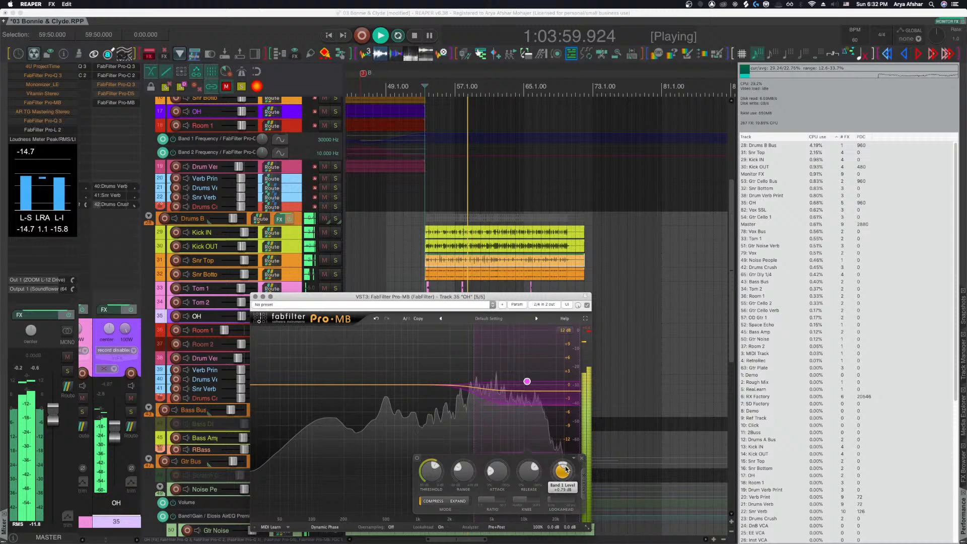
pyautogui.click(255, 296)
pyautogui.press('space')
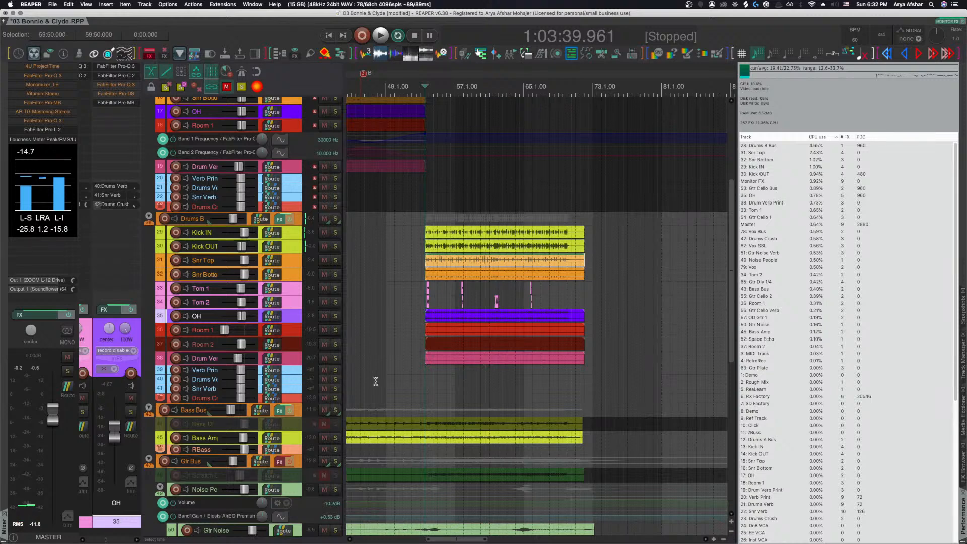
# Check FabFilter Pro-MB on the Drums B Bus, close its window and play back the second drum section.
pyautogui.click(280, 220)
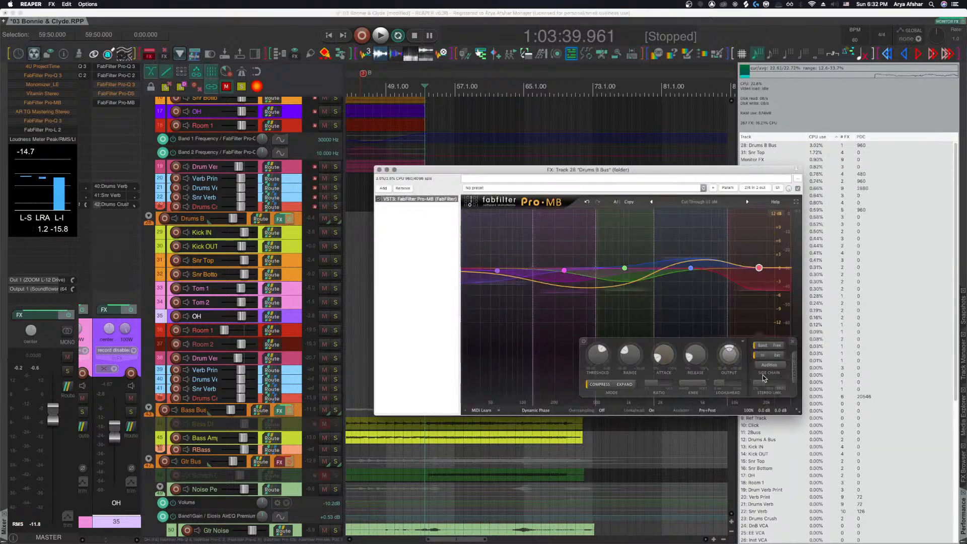
pyautogui.click(379, 170)
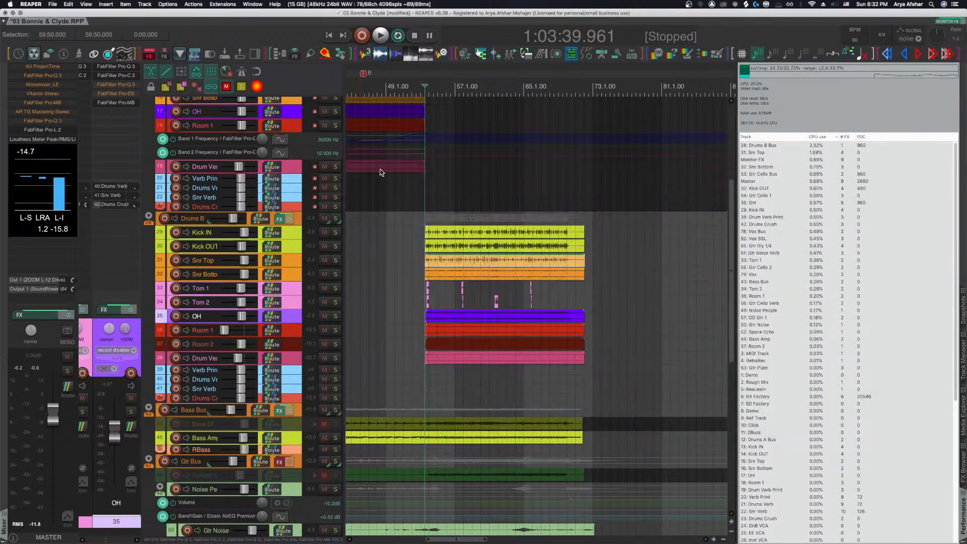
pyautogui.press('space')
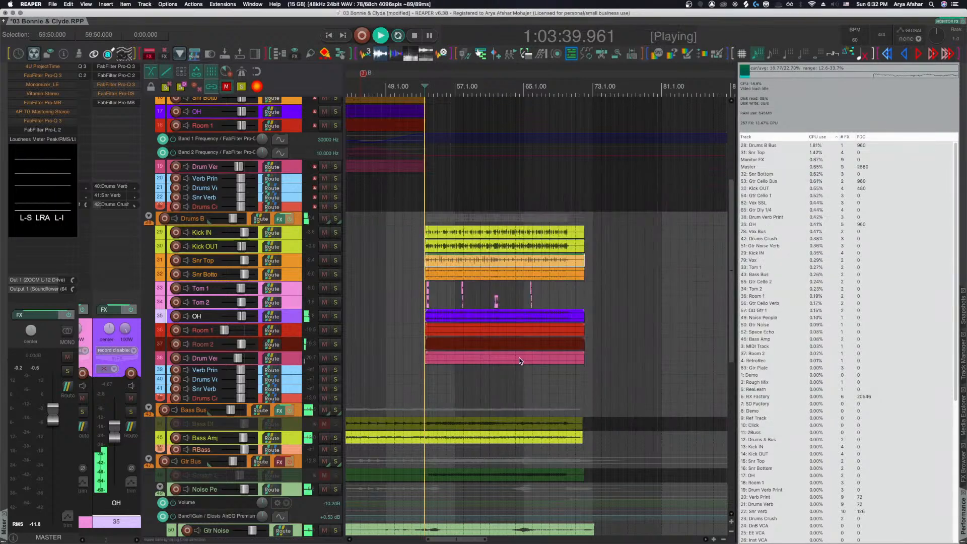
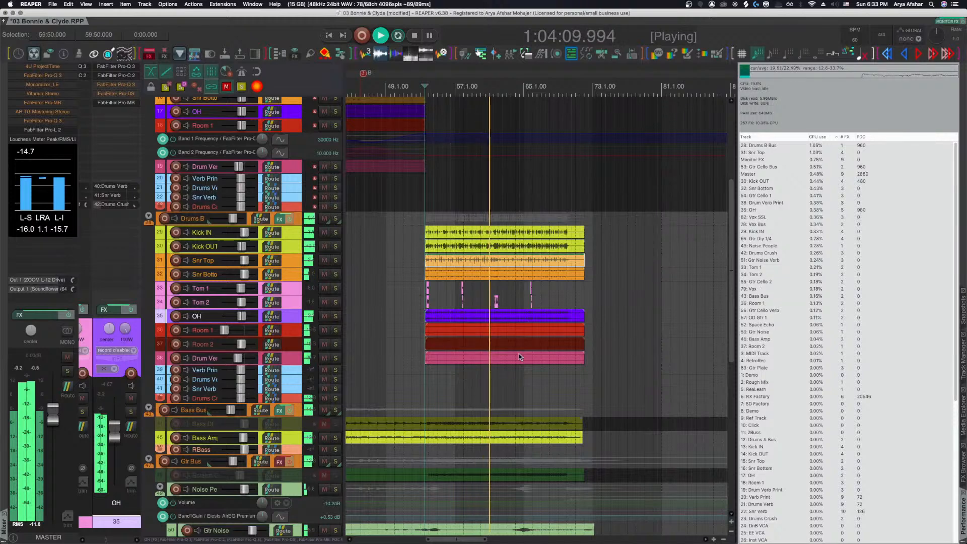
pyautogui.press('space')
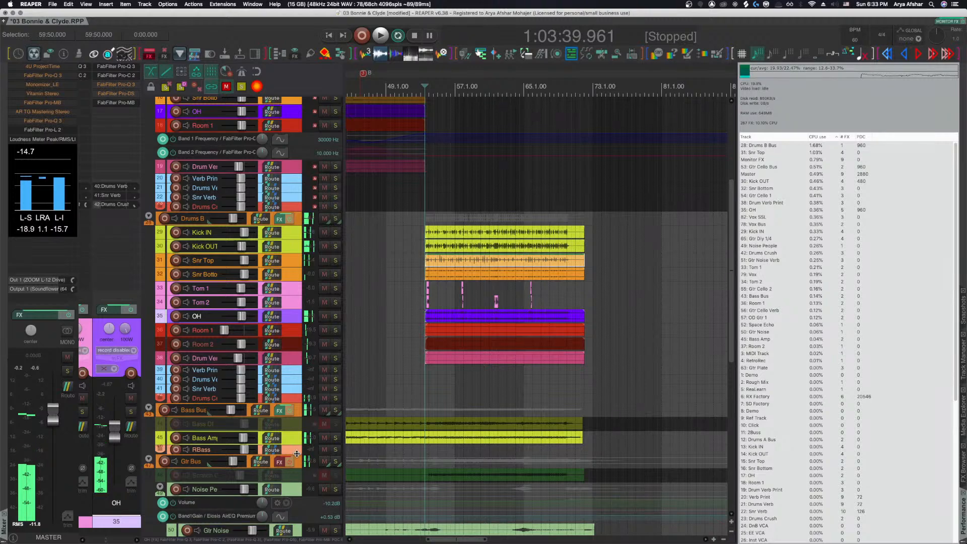
# Inspect the sends and receives in the RBass track's routing window and close it.
pyautogui.scroll(-5, 510, 390)
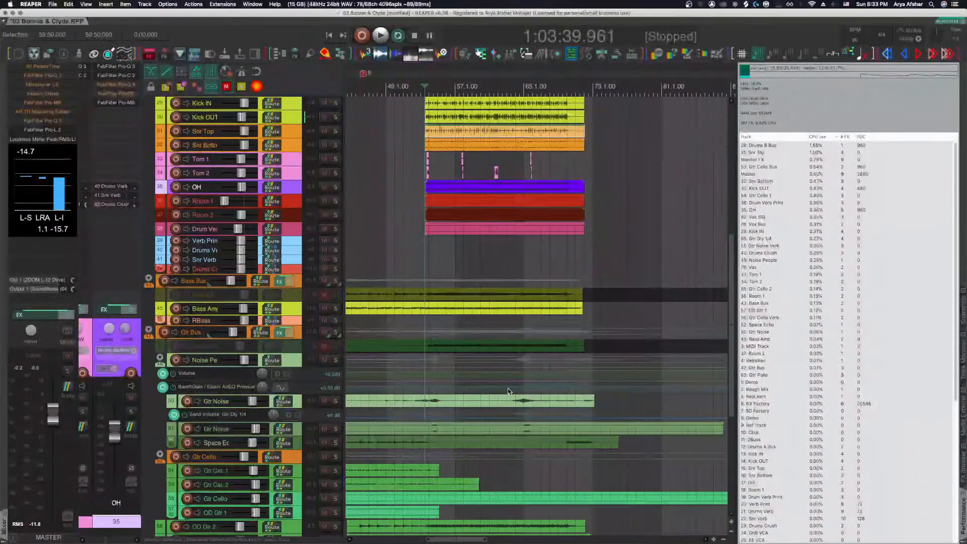
pyautogui.scroll(-5, 416, 365)
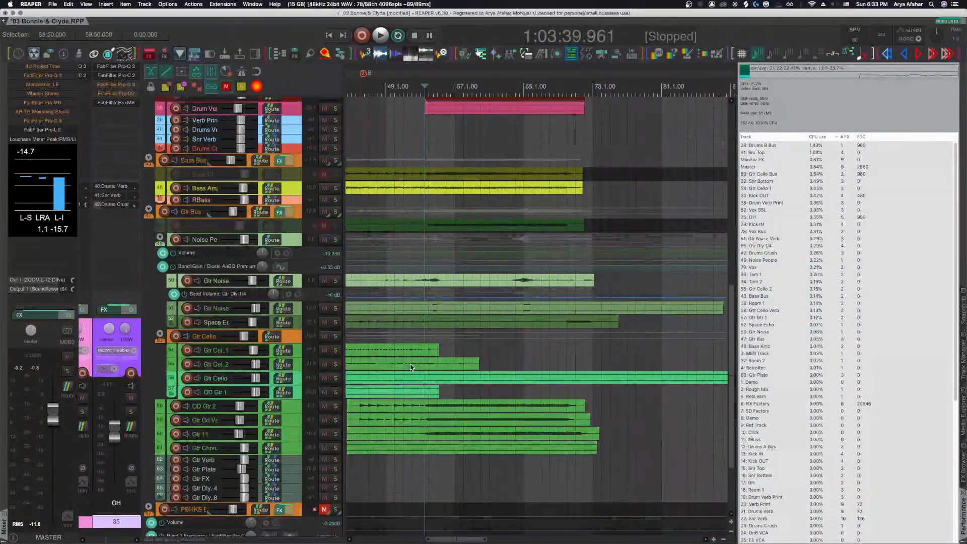
pyautogui.scroll(-1, 257, 238)
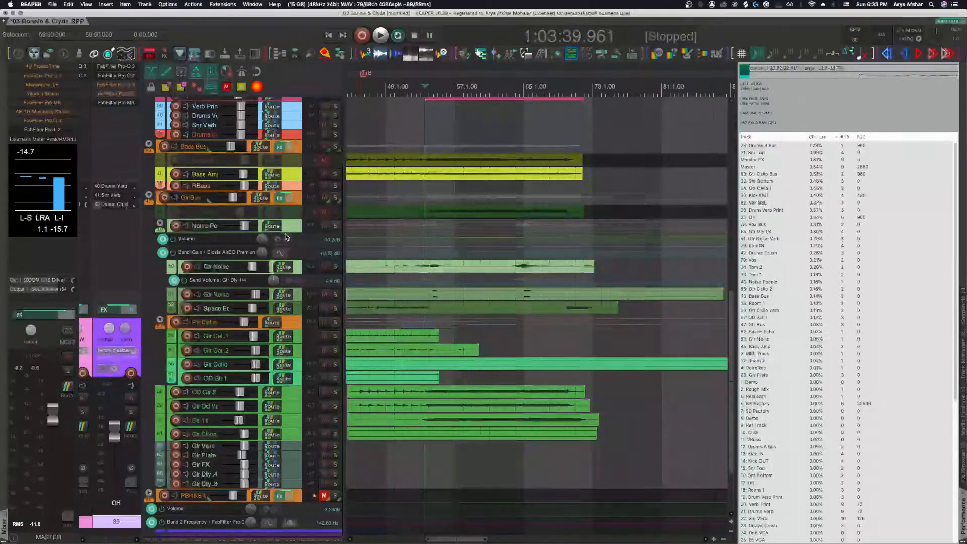
pyautogui.scroll(1, 285, 237)
pyautogui.scroll(8, 418, 279)
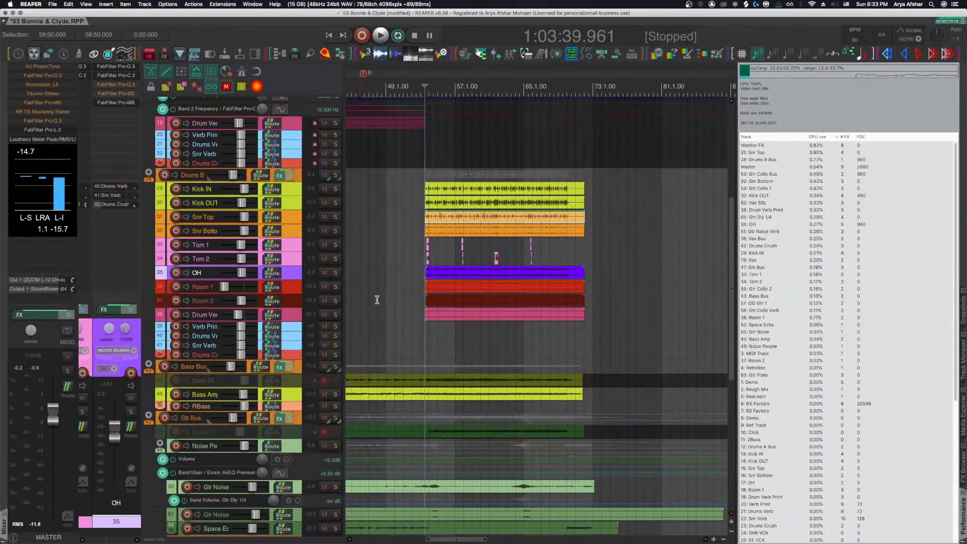
pyautogui.click(272, 406)
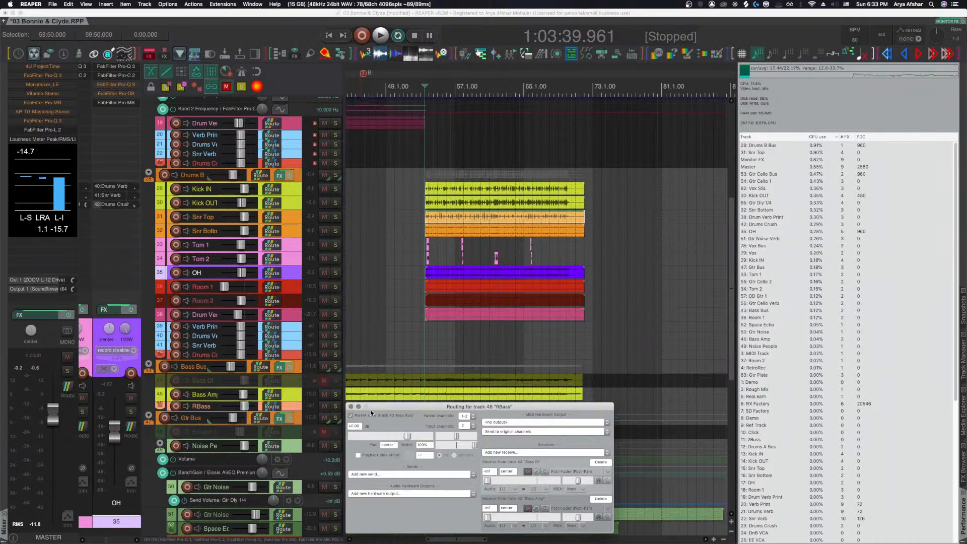
pyautogui.click(351, 407)
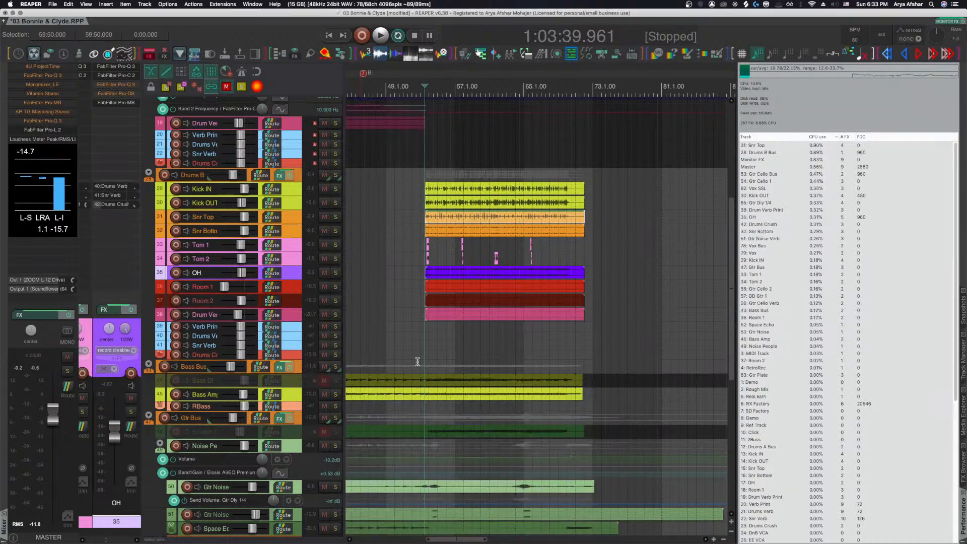
# Review the arrangement from the bass and guitar tracks back to the Drums A section.
pyautogui.hscroll(3, 418, 362)
pyautogui.hscroll(-5, 440, 355)
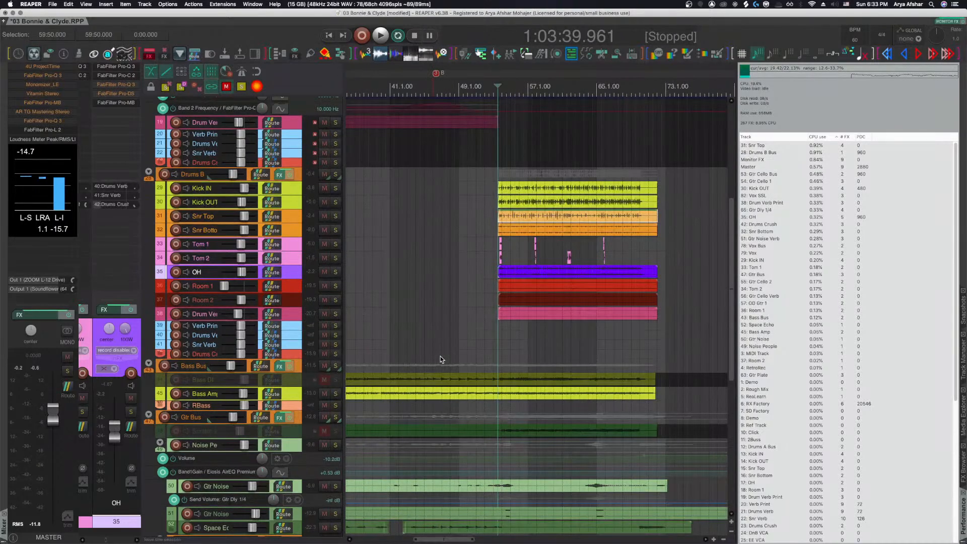
pyautogui.scroll(-3, 441, 355)
pyautogui.hscroll(-6, 442, 356)
pyautogui.scroll(4, 442, 355)
pyautogui.scroll(5, 442, 355)
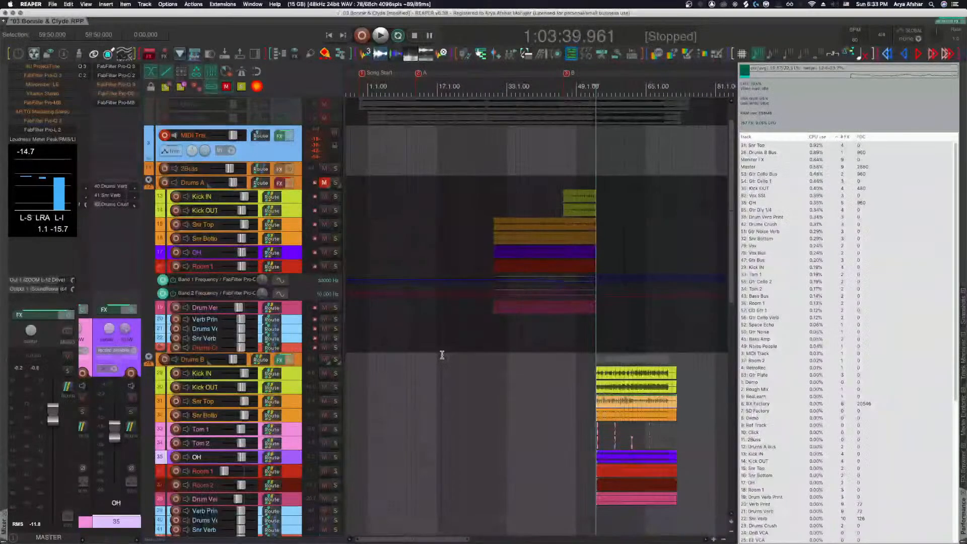
pyautogui.hscroll(10, 494, 250)
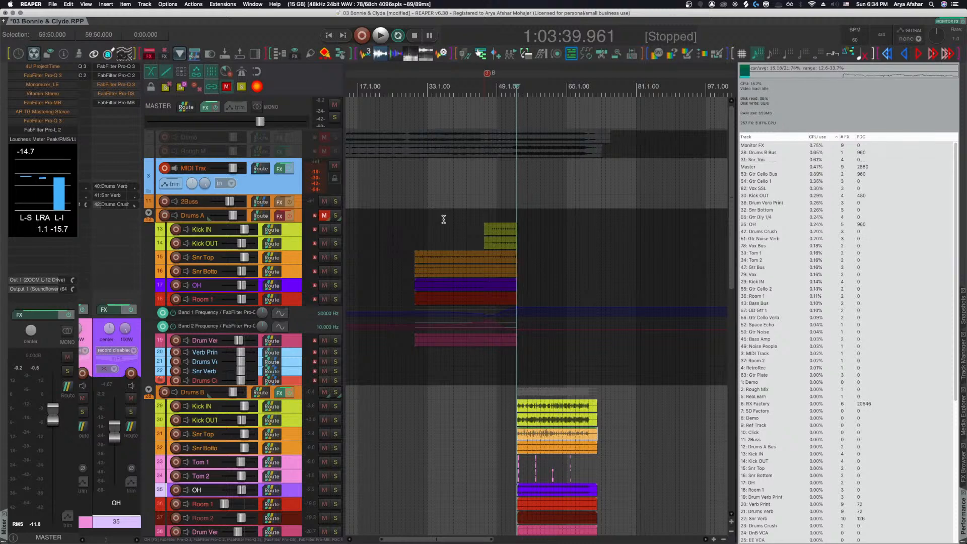
# Delete the Gtr Cello Verb and OD Gtr 1 tracks from the Gtr Cello Bus together with their items.
pyautogui.scroll(-8, 443, 219)
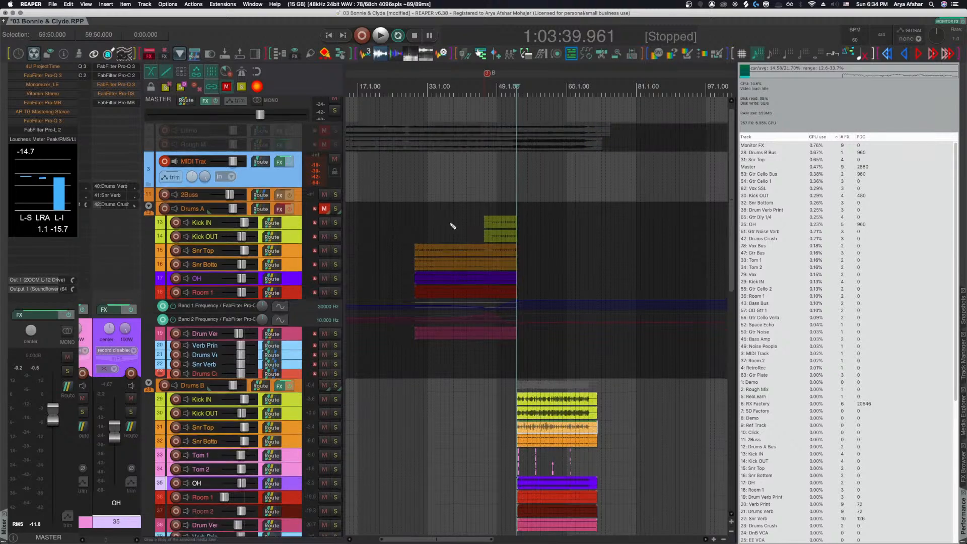
pyautogui.scroll(-15, 447, 224)
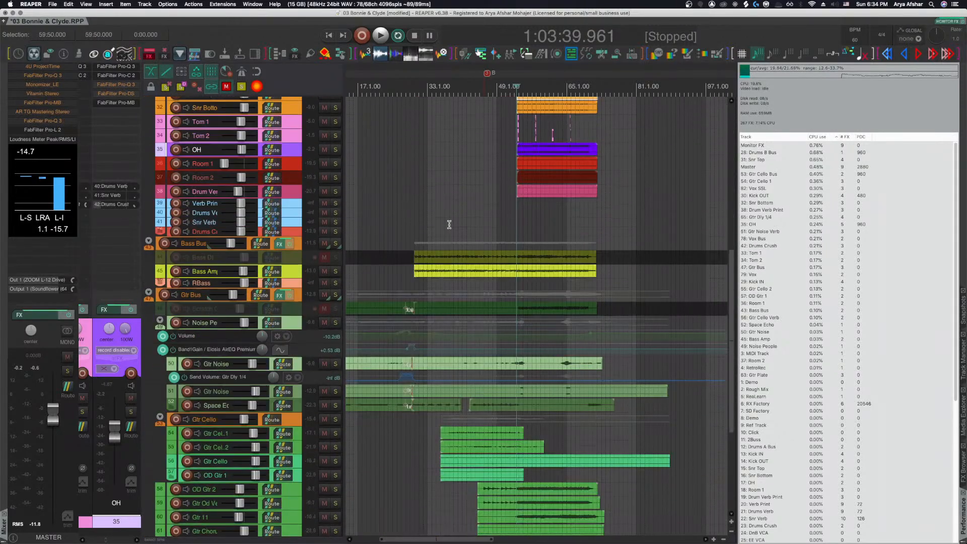
pyautogui.scroll(-3, 446, 233)
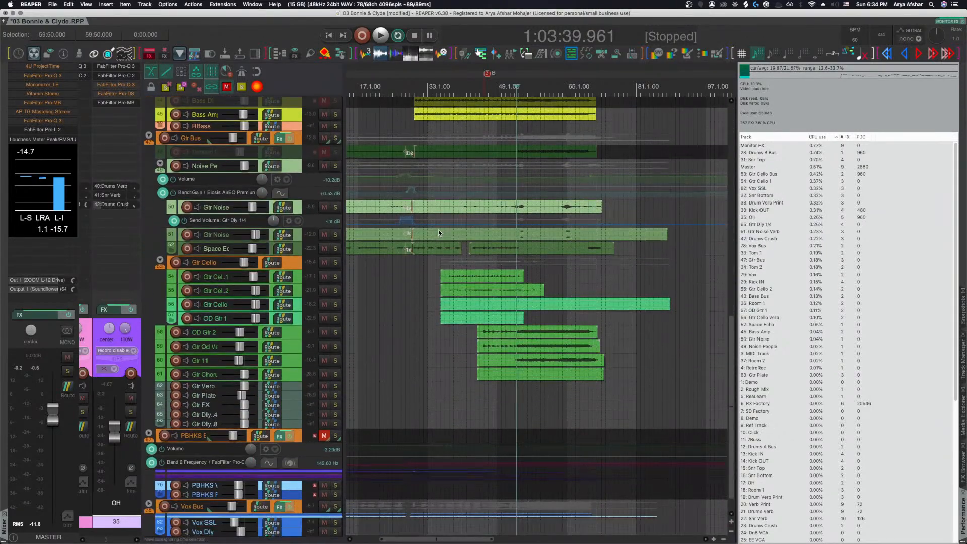
pyautogui.scroll(-1, 422, 259)
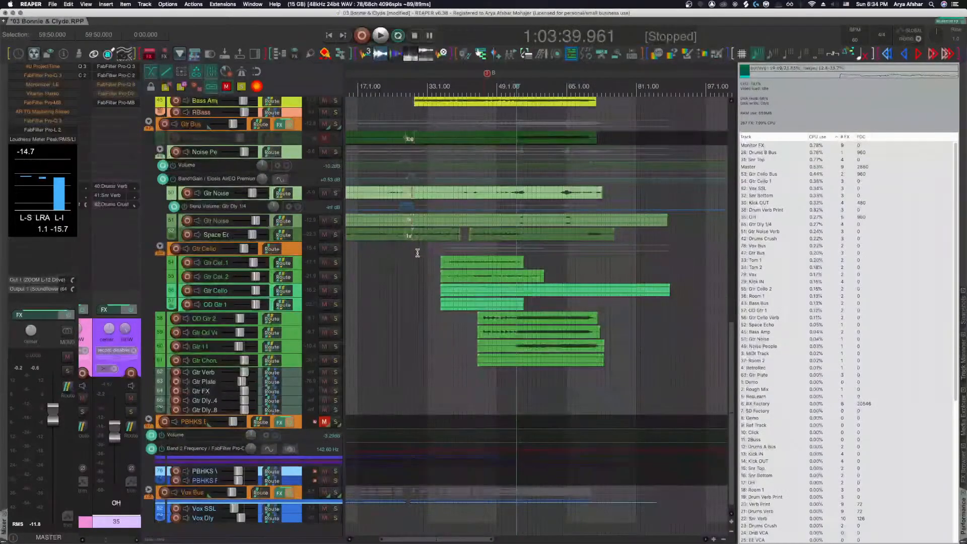
pyautogui.scroll(1, 418, 253)
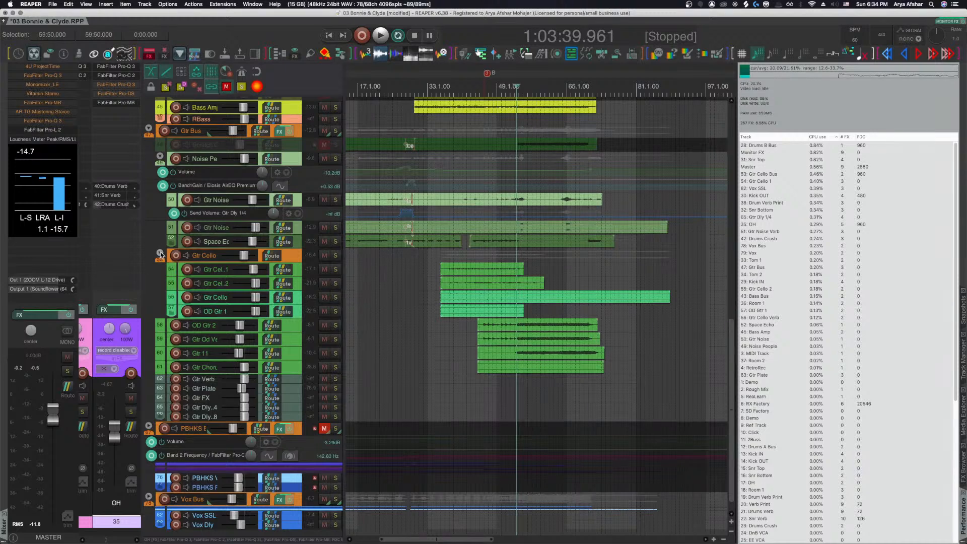
pyautogui.scroll(5, 454, 302)
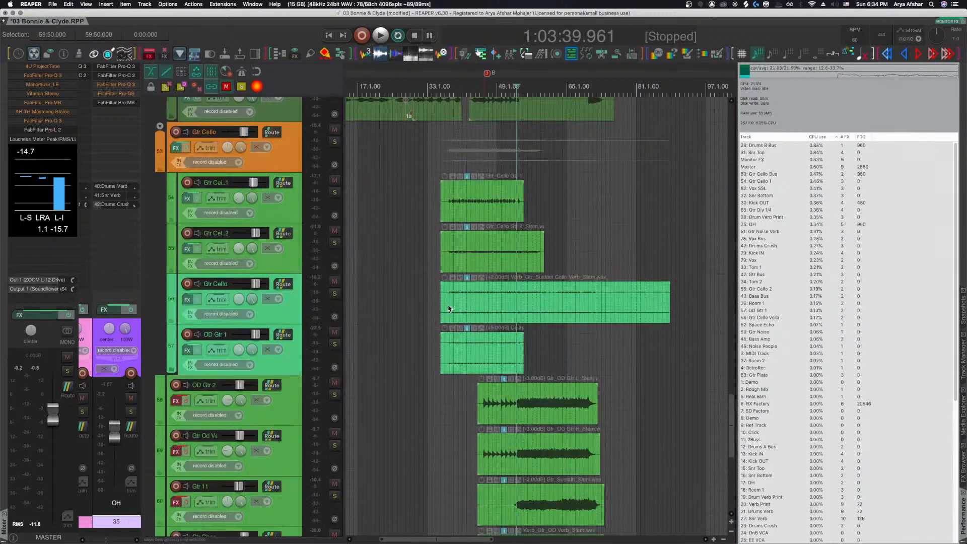
pyautogui.moveTo(431, 291); pyautogui.dragTo(574, 345)
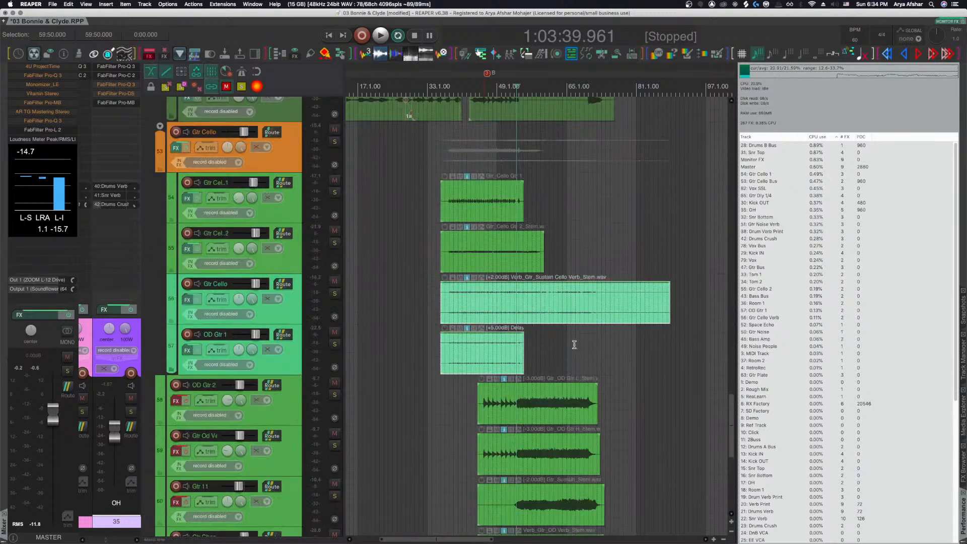
pyautogui.click(298, 314)
pyautogui.keyDown('shift'); pyautogui.click(286, 361); pyautogui.keyUp('shift')
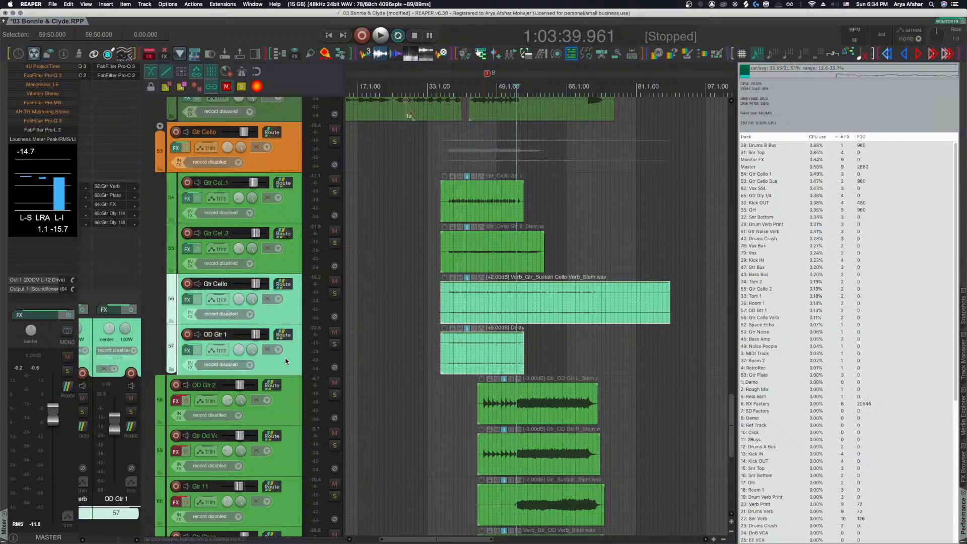
pyautogui.rightClick(285, 361)
pyautogui.click(292, 360)
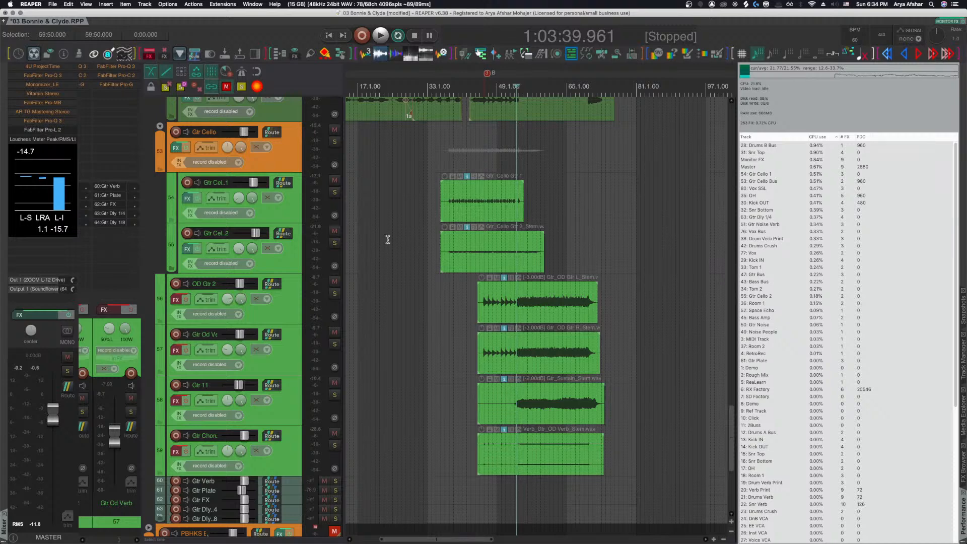
# Play from the start of the cello guitar part, unmute the Drums A Bus during playback, and stop.
pyautogui.click(448, 155)
pyautogui.press('space')
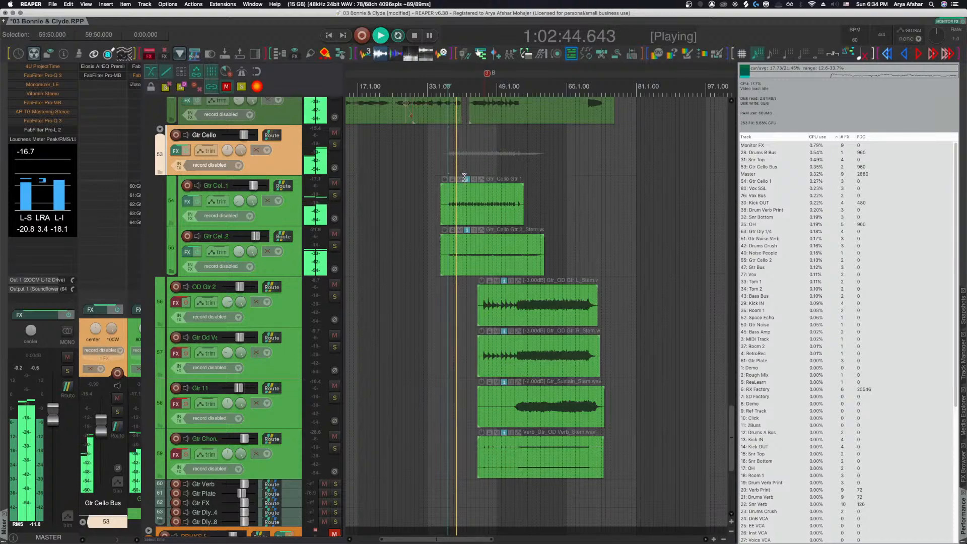
pyautogui.scroll(10, 453, 174)
pyautogui.scroll(20, 464, 178)
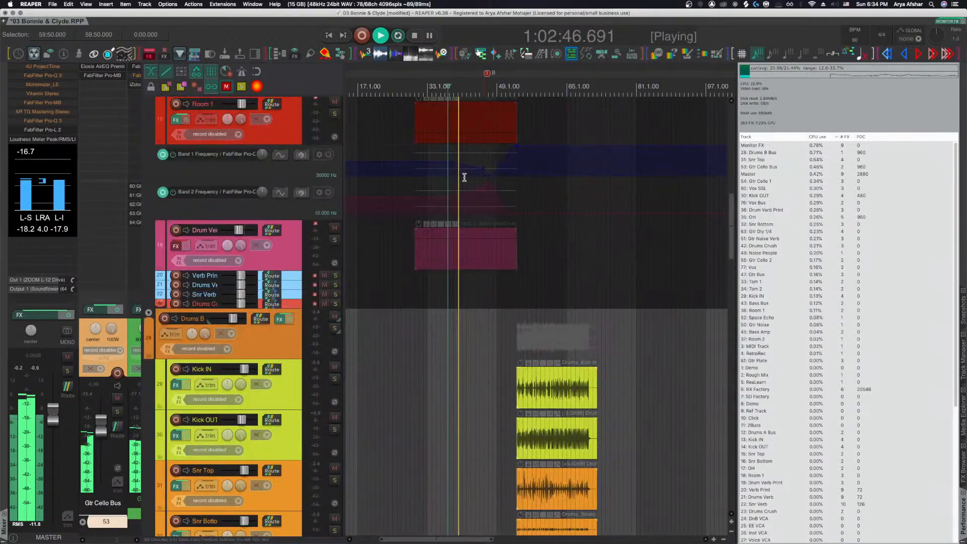
pyautogui.scroll(-20, 439, 229)
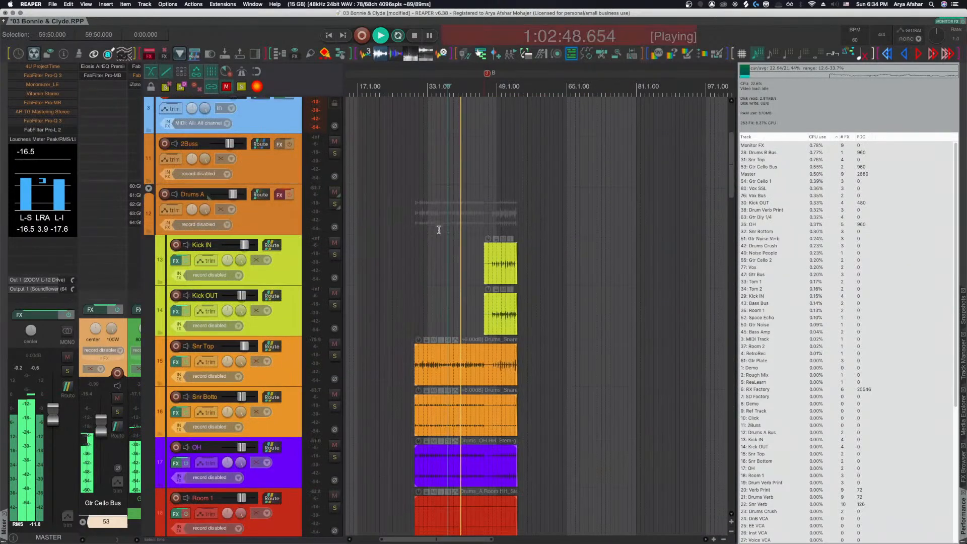
pyautogui.scroll(-5, 439, 230)
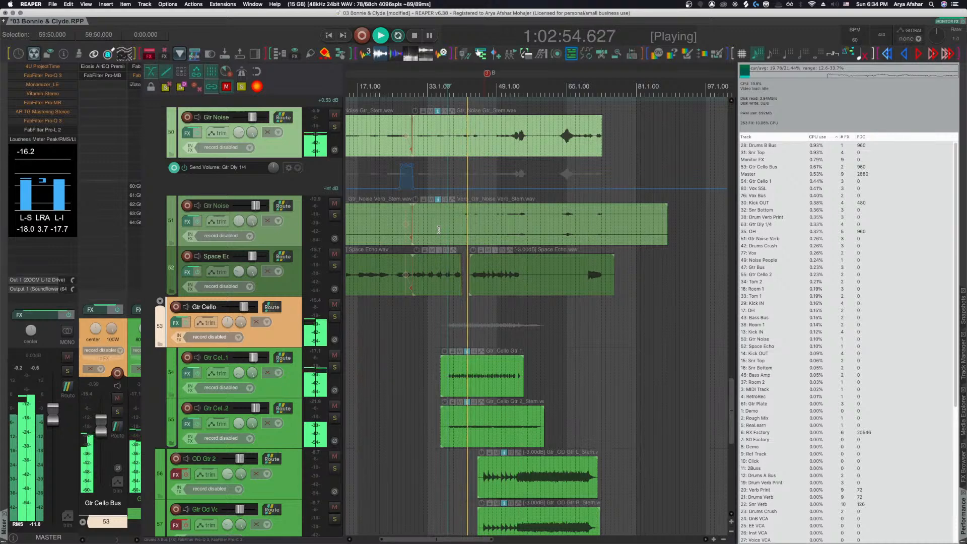
pyautogui.press('space')
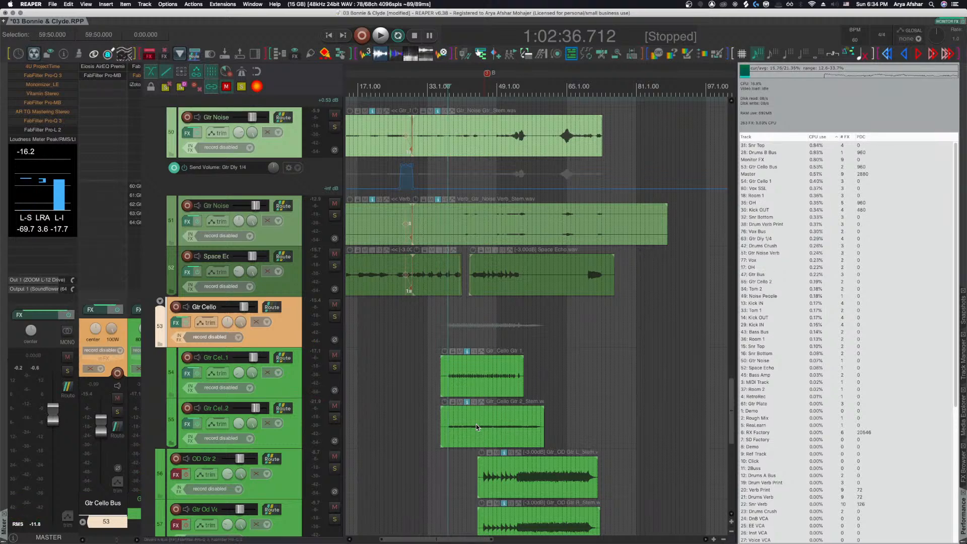
# Examine the opening notes of the two Gtr Cello items up close against the Space Echo and noise guitar items.
pyautogui.scroll(-5, 483, 443)
pyautogui.scroll(-5, 480, 439)
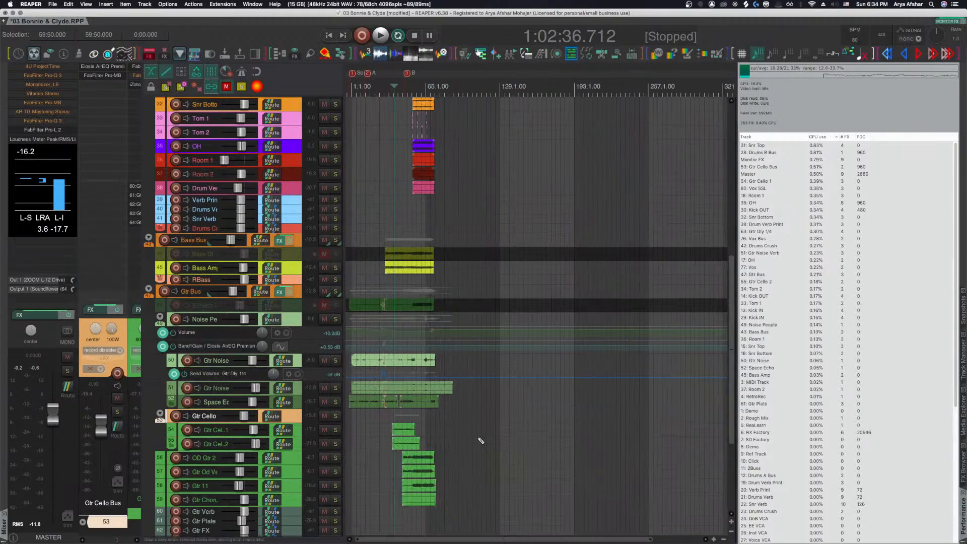
pyautogui.scroll(5, 388, 440)
pyautogui.scroll(8, 388, 443)
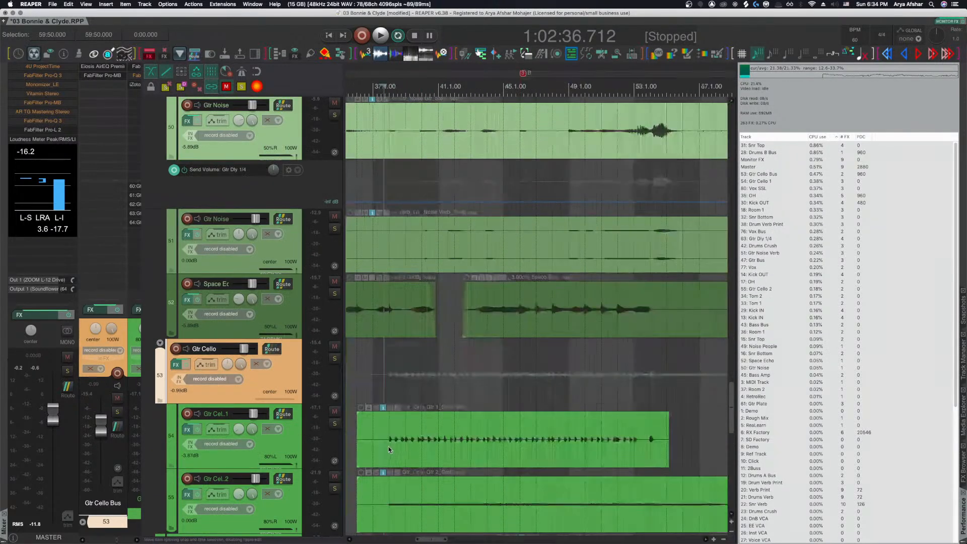
pyautogui.scroll(6, 387, 448)
pyautogui.scroll(-2, 403, 448)
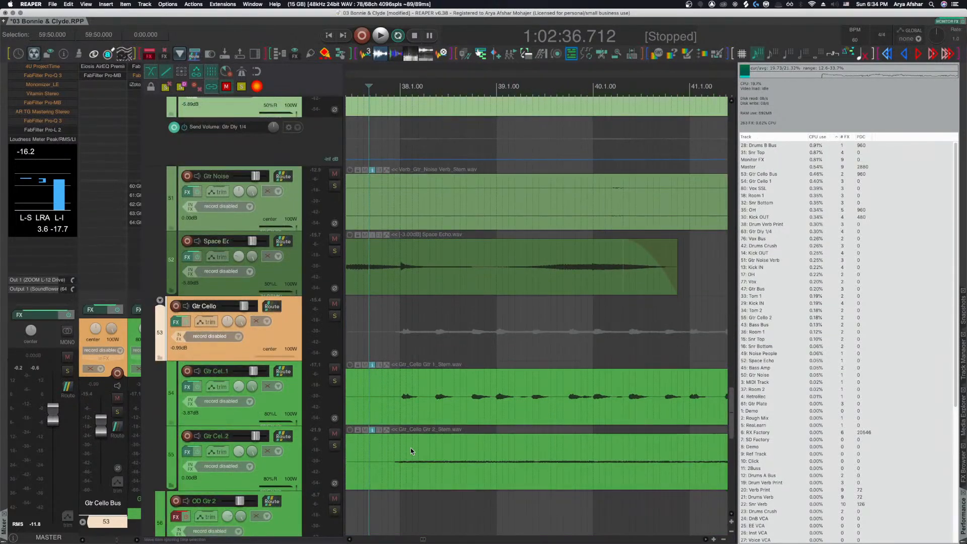
pyautogui.scroll(-8, 410, 448)
pyautogui.scroll(-5, 408, 446)
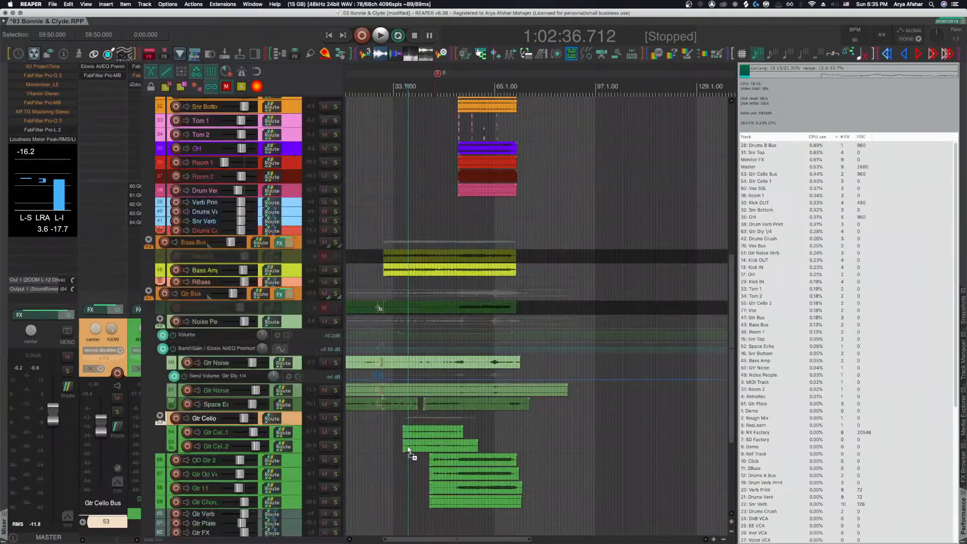
# Select the Drums A items from the kick to the drum verb and examine how they meet the Drums B section.
pyautogui.scroll(-3, 407, 446)
pyautogui.scroll(5, 412, 403)
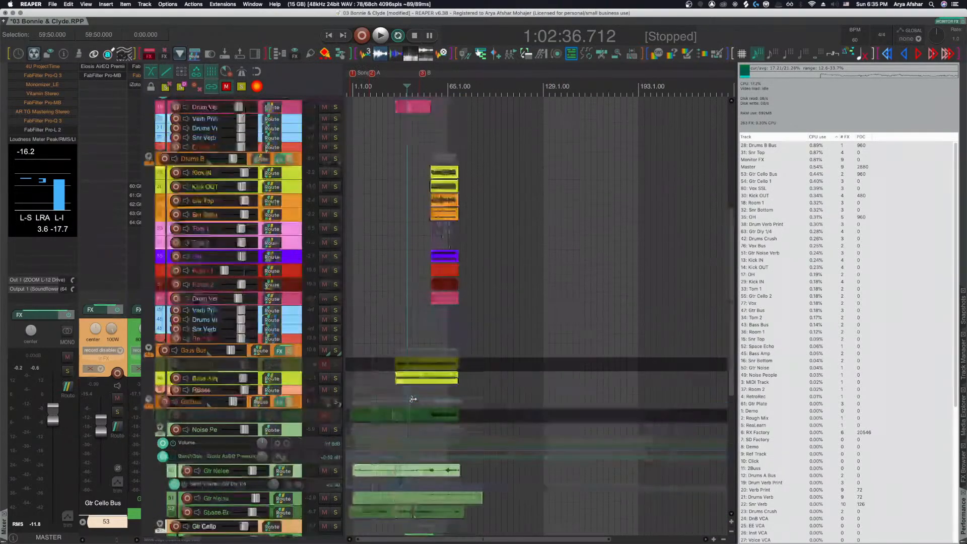
pyautogui.scroll(8, 415, 356)
pyautogui.scroll(3, 409, 236)
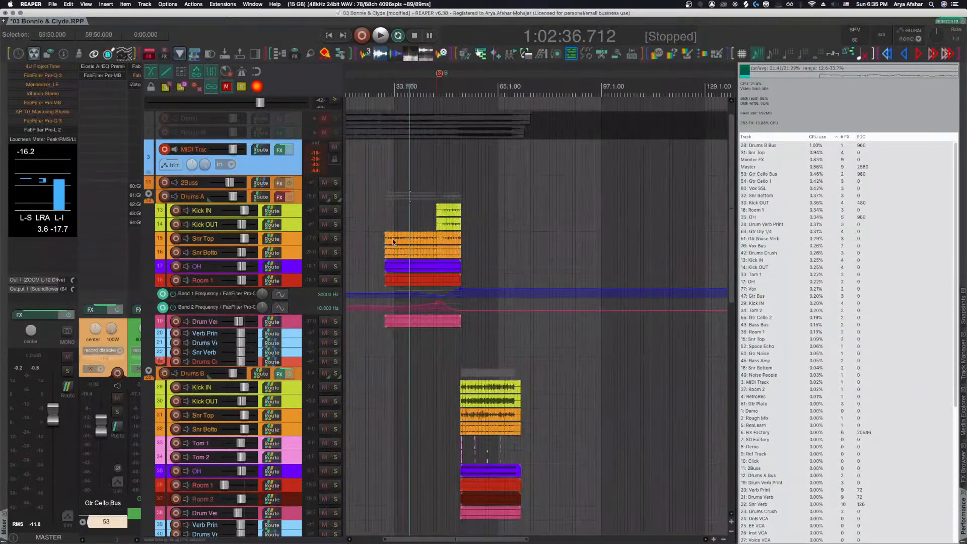
pyautogui.moveTo(383, 199); pyautogui.dragTo(458, 319)
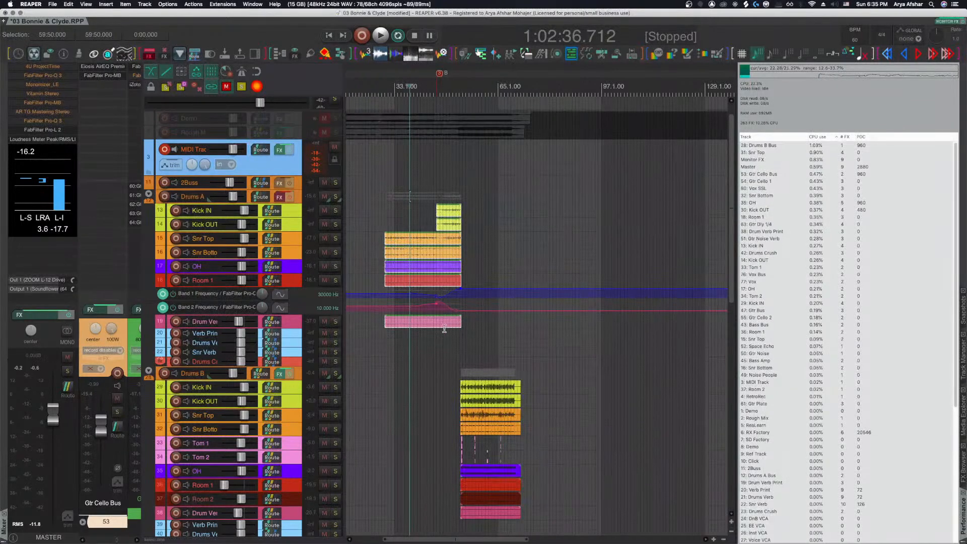
pyautogui.scroll(5, 444, 327)
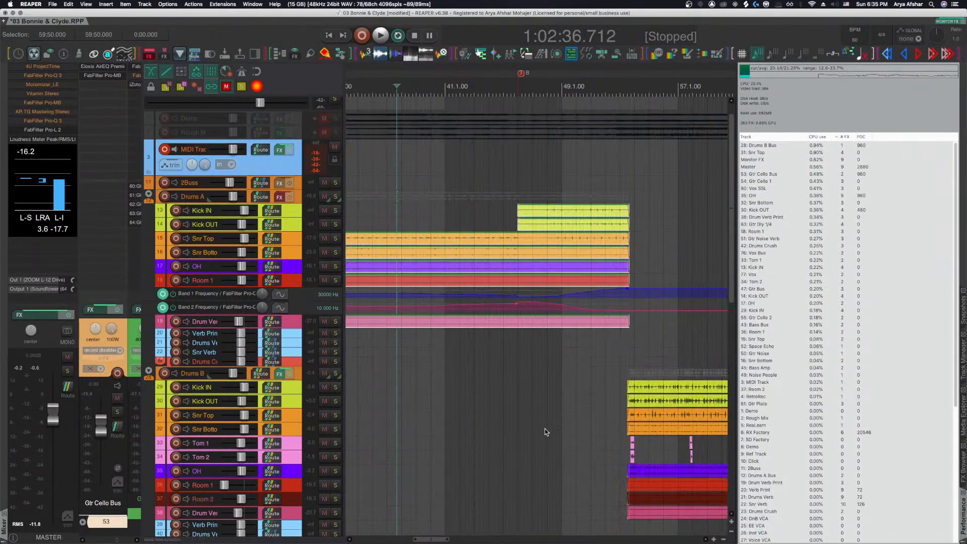
pyautogui.hscroll(4, 546, 432)
pyautogui.hscroll(-3, 413, 339)
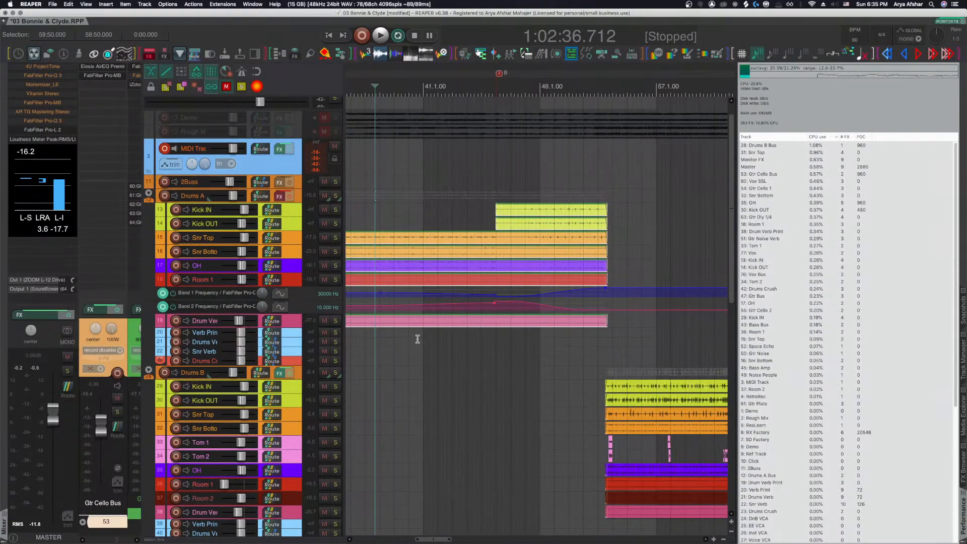
pyautogui.scroll(-4, 422, 339)
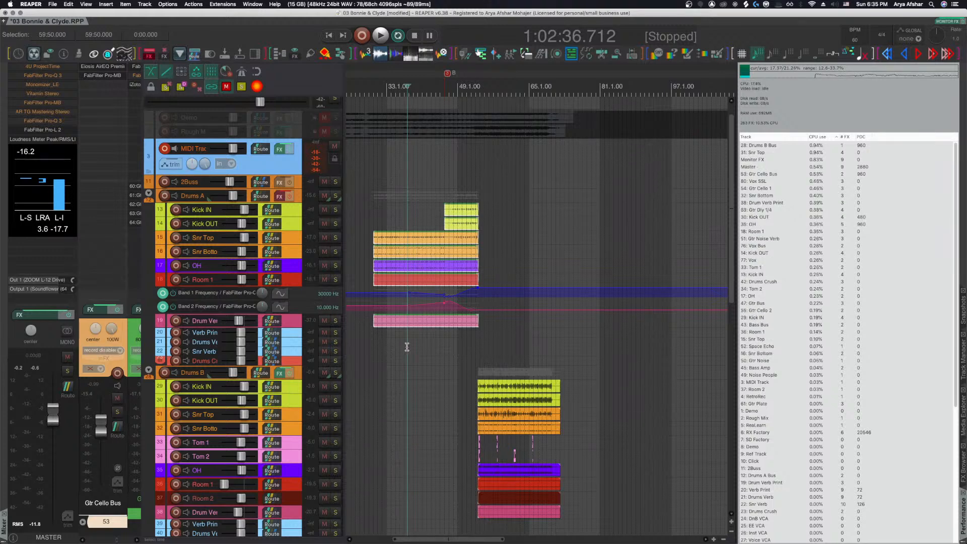
# Remove the Room 1 track from the Drums B Bus.
pyautogui.rightClick(289, 486)
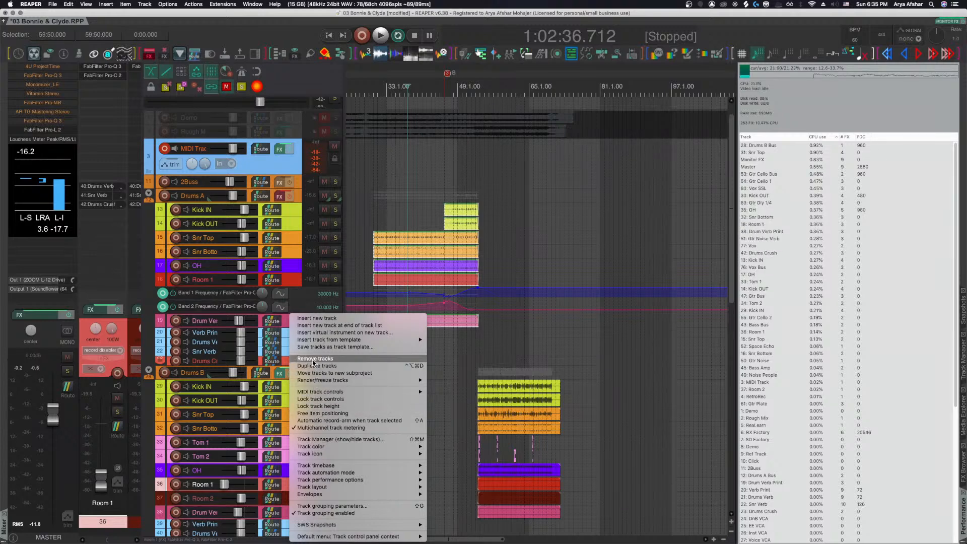
pyautogui.click(314, 362)
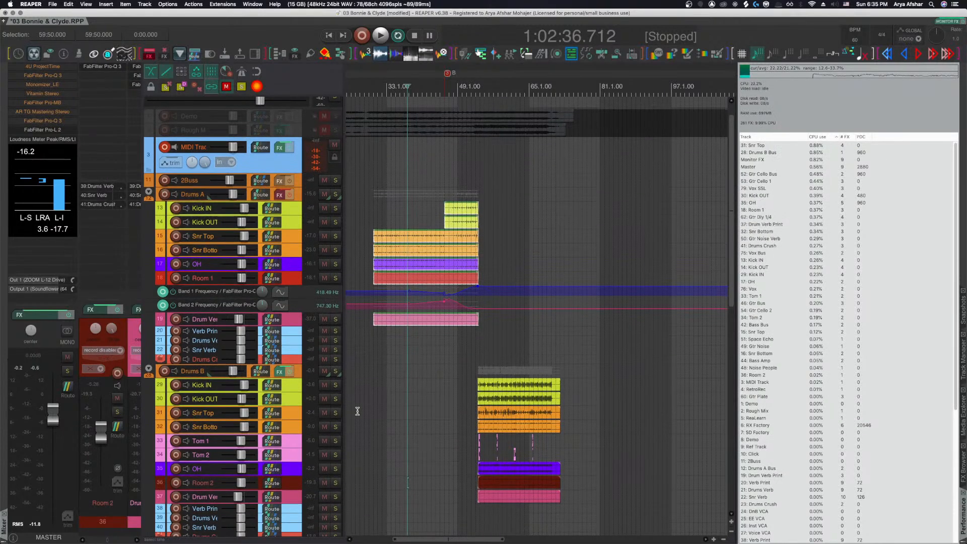
pyautogui.scroll(3, 358, 411)
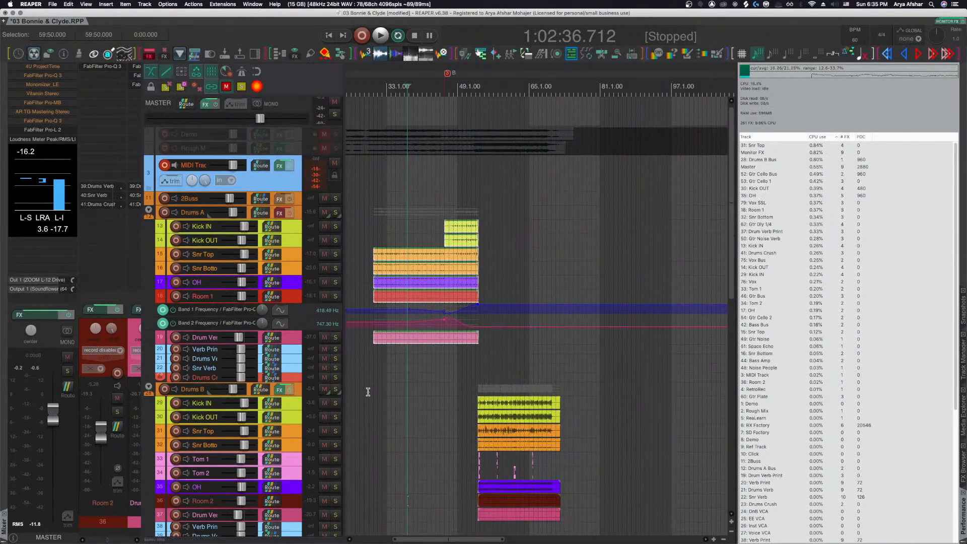
pyautogui.scroll(1, 439, 372)
pyautogui.scroll(-1, 439, 372)
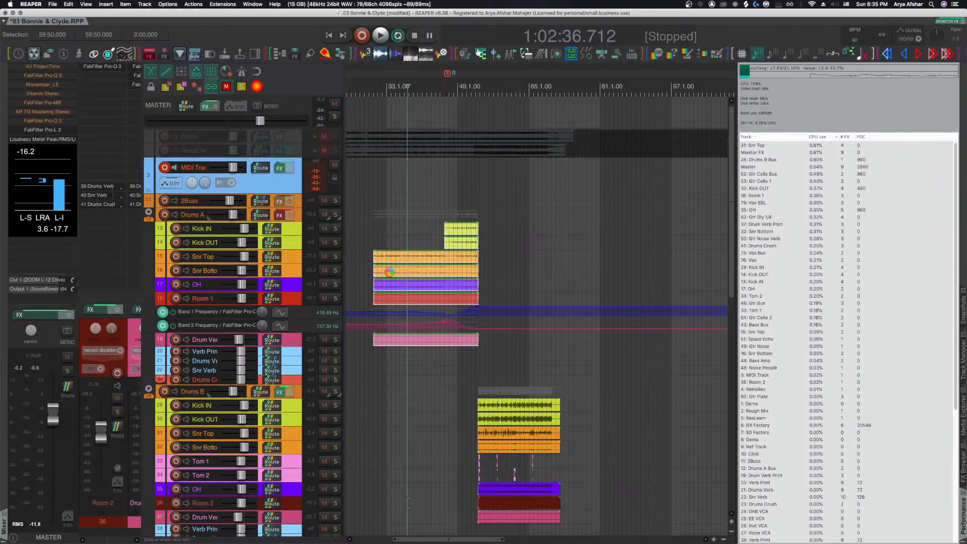
# Save the project and disarm recording on the MIDI Track.
pyautogui.press('super+s')
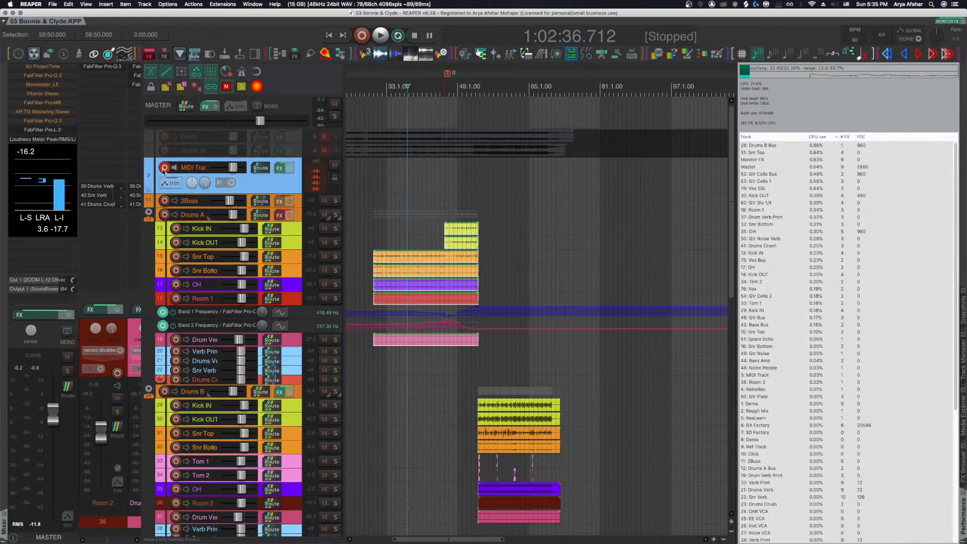
pyautogui.click(163, 169)
# Review the tracks from Drums B down to the Vox Bus and set the edit cursor at the start of the Drums A items.
pyautogui.scroll(-6, 385, 353)
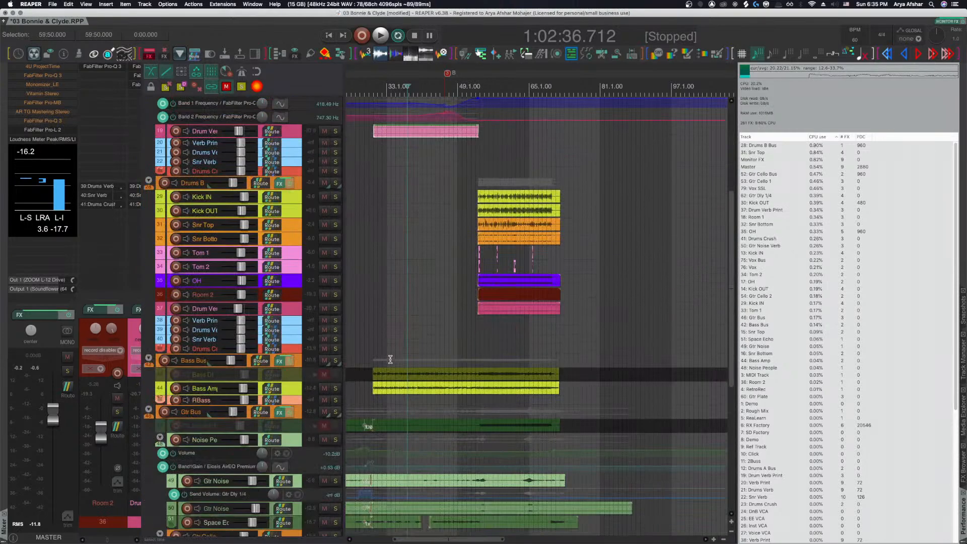
pyautogui.scroll(-8, 391, 359)
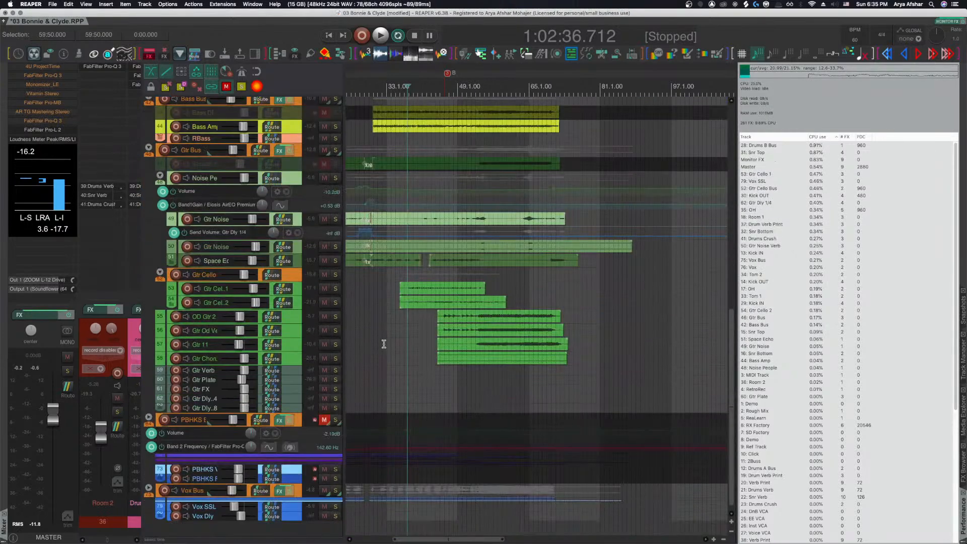
pyautogui.scroll(-1, 382, 342)
pyautogui.scroll(4, 382, 341)
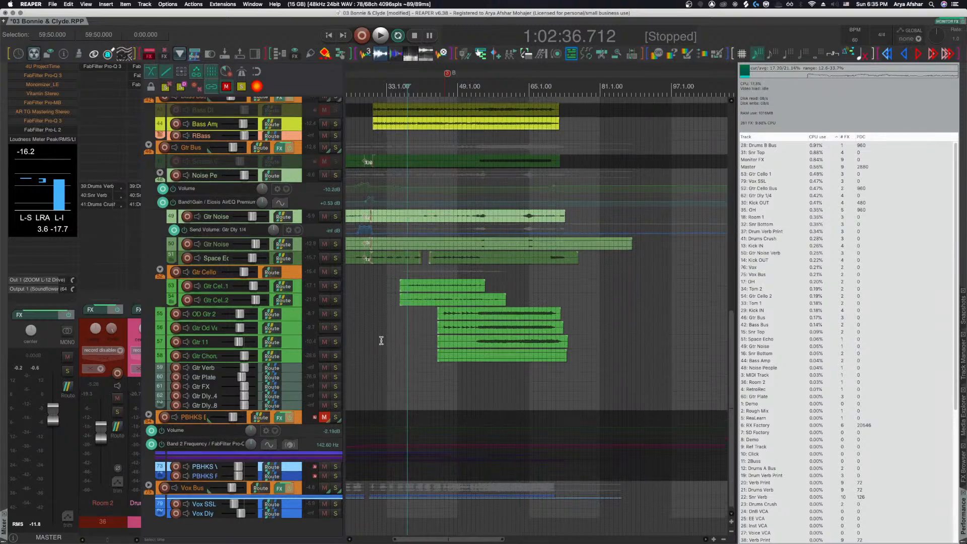
pyautogui.scroll(4, 382, 341)
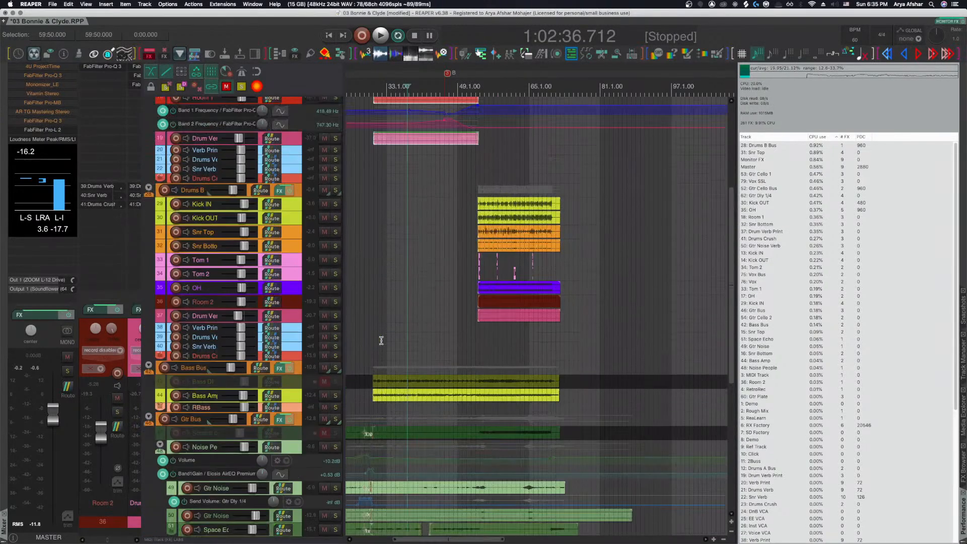
pyautogui.scroll(3, 381, 341)
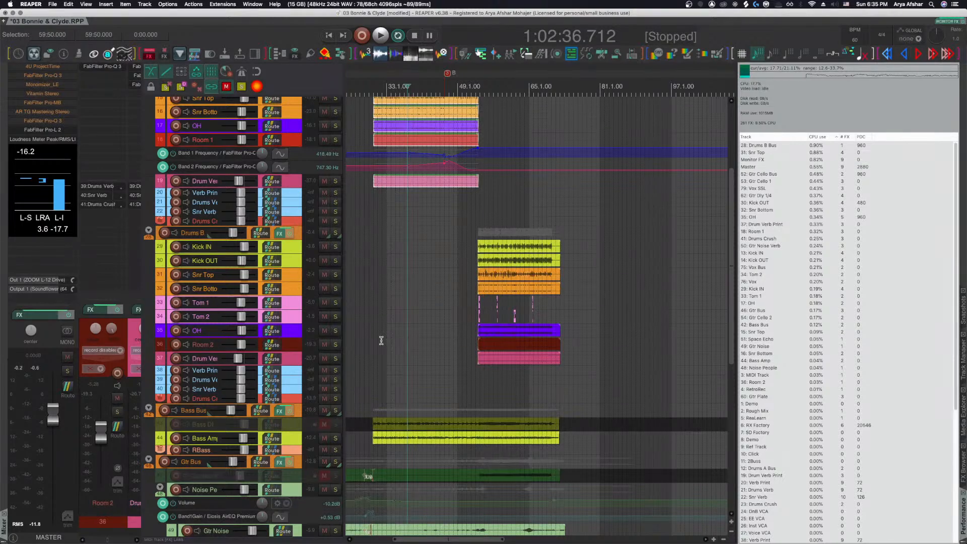
pyautogui.scroll(5, 381, 340)
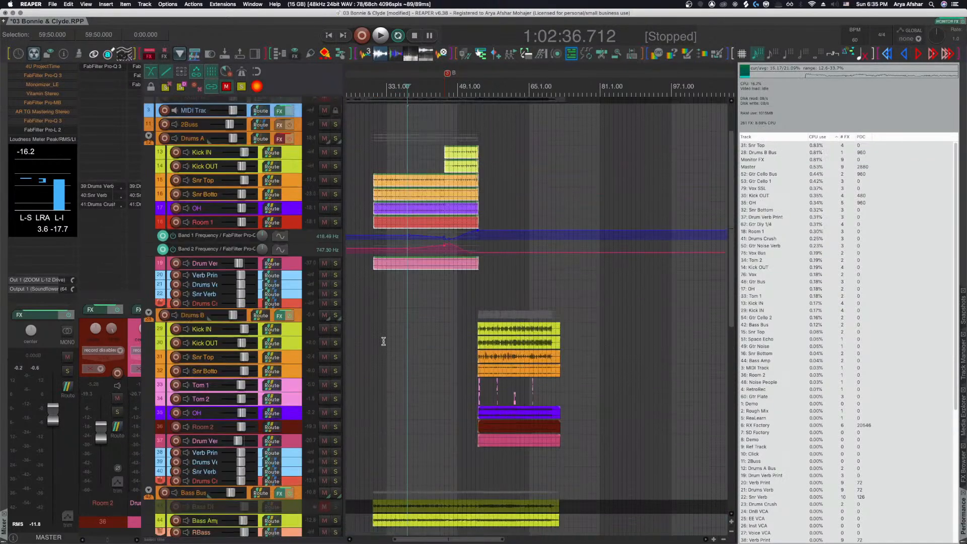
pyautogui.click(355, 238)
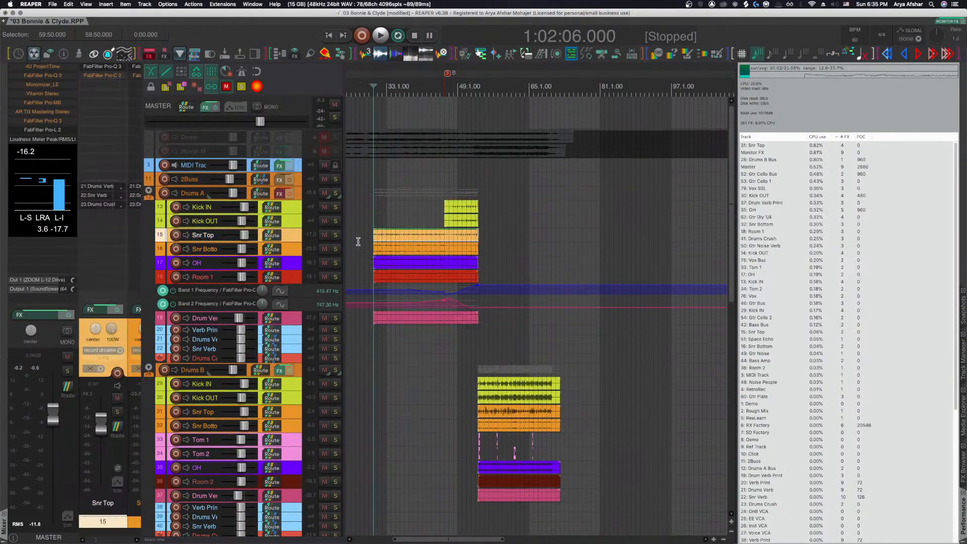